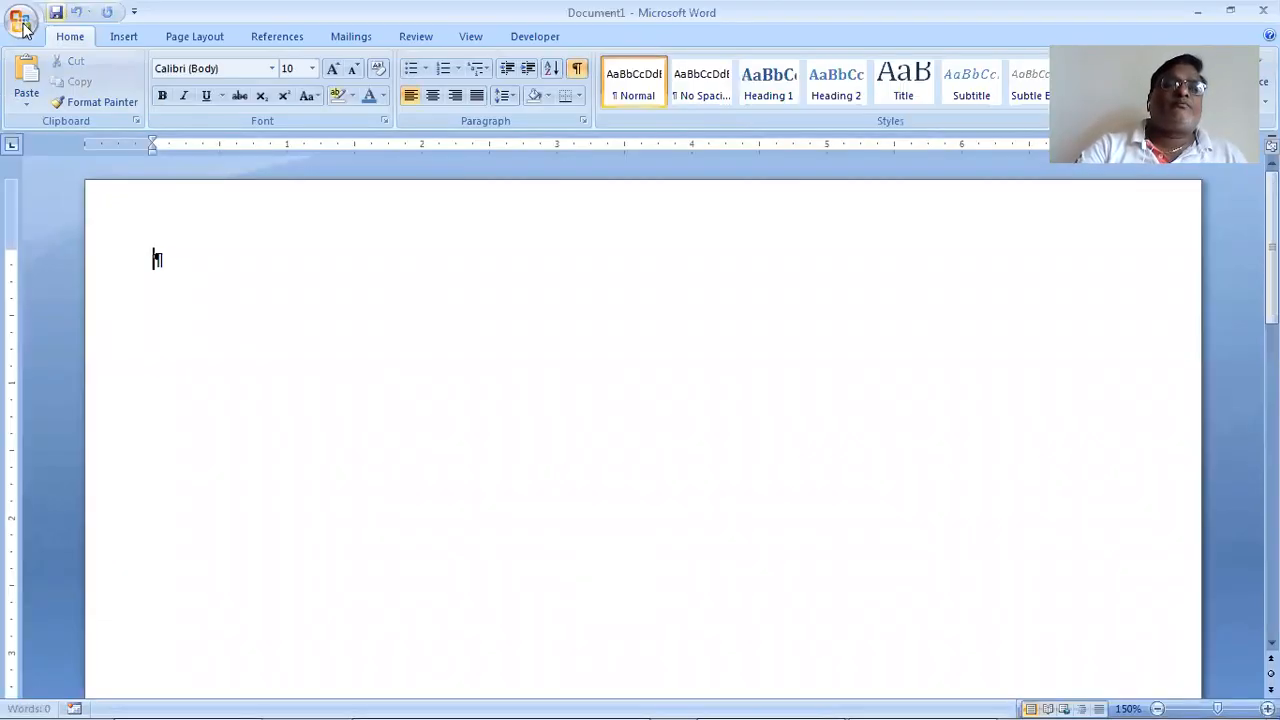
Step: Hide formatting marks, open MyLearning.docx from Recent Documents, and add a blank line at the end
click(576, 72)
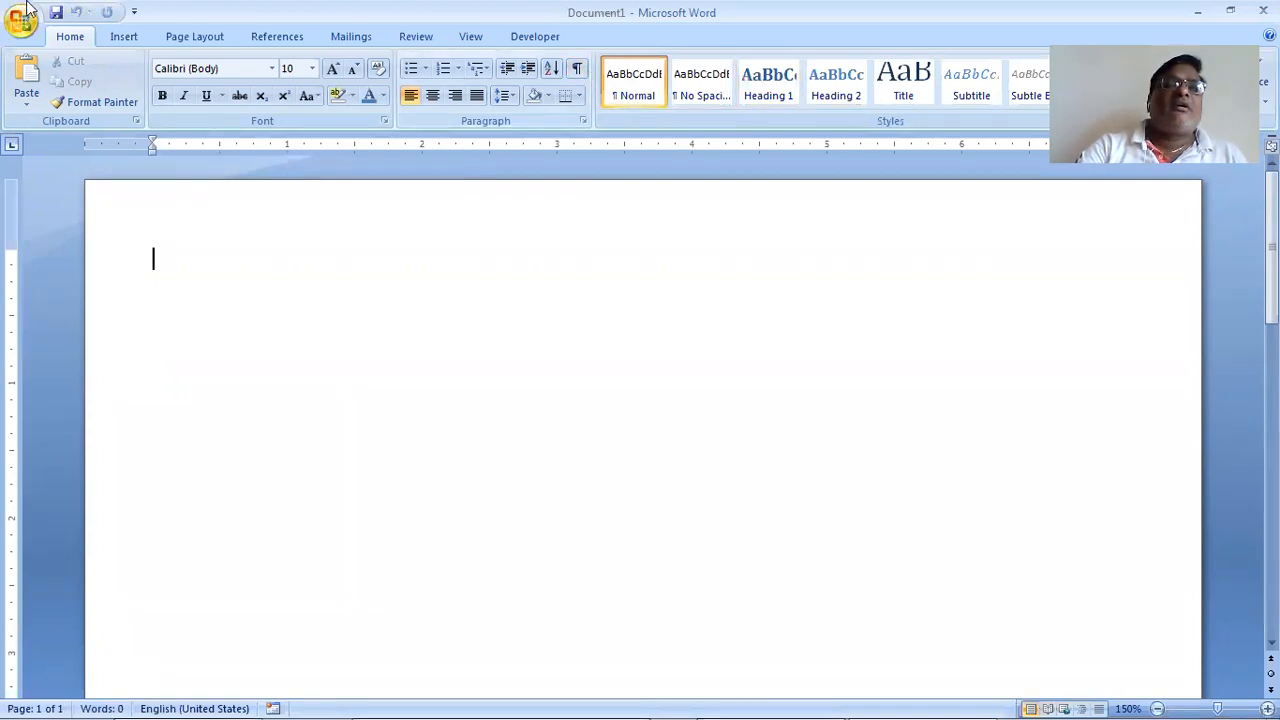
click(22, 20)
click(352, 197)
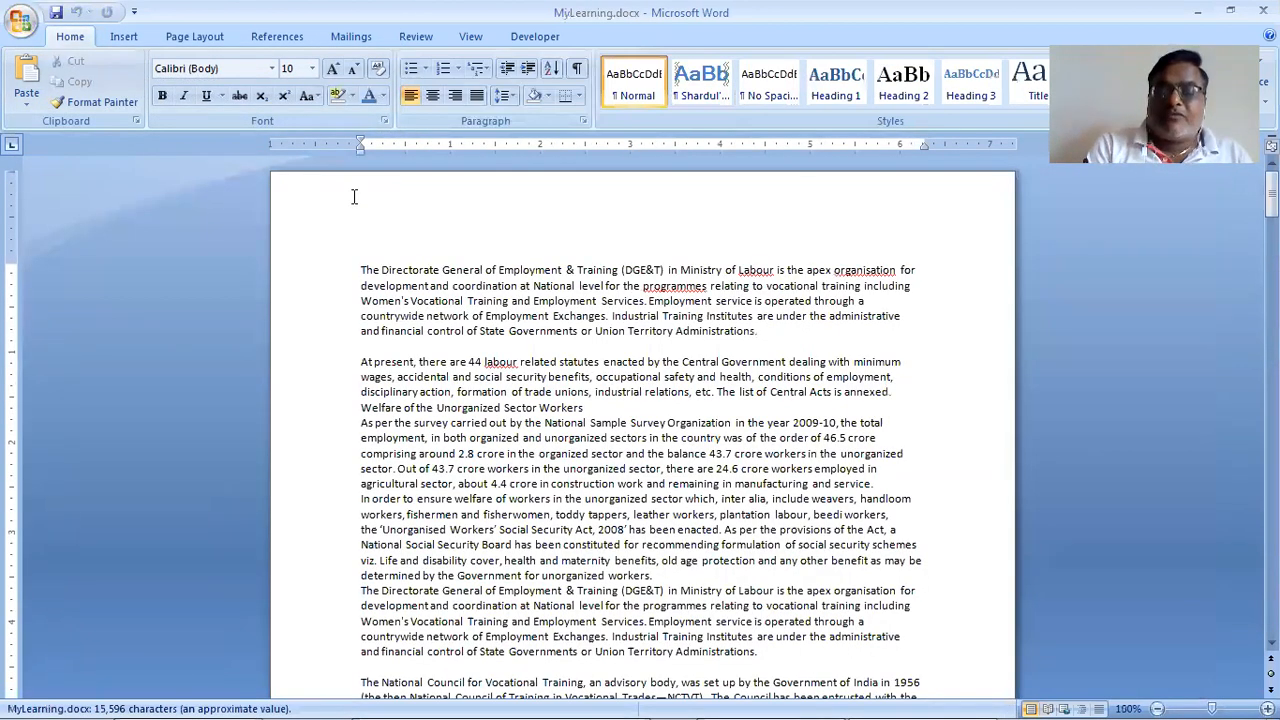
key(ctrl+End)
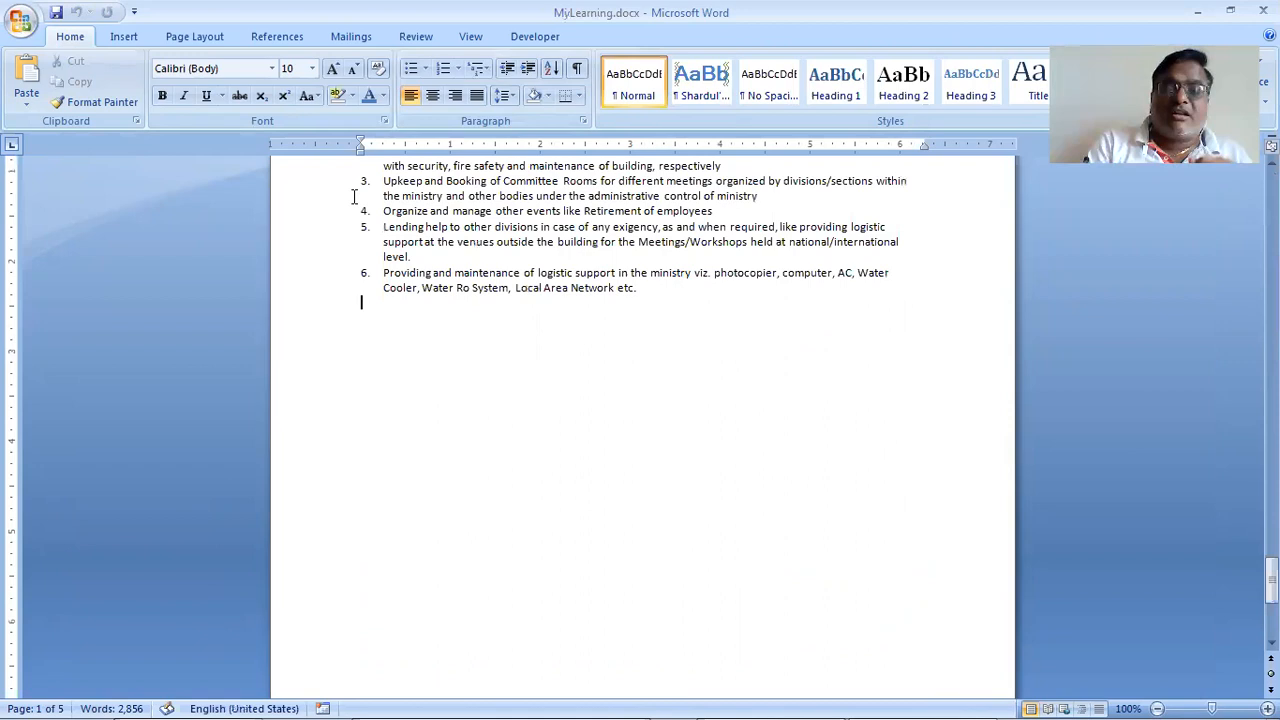
key(Return)
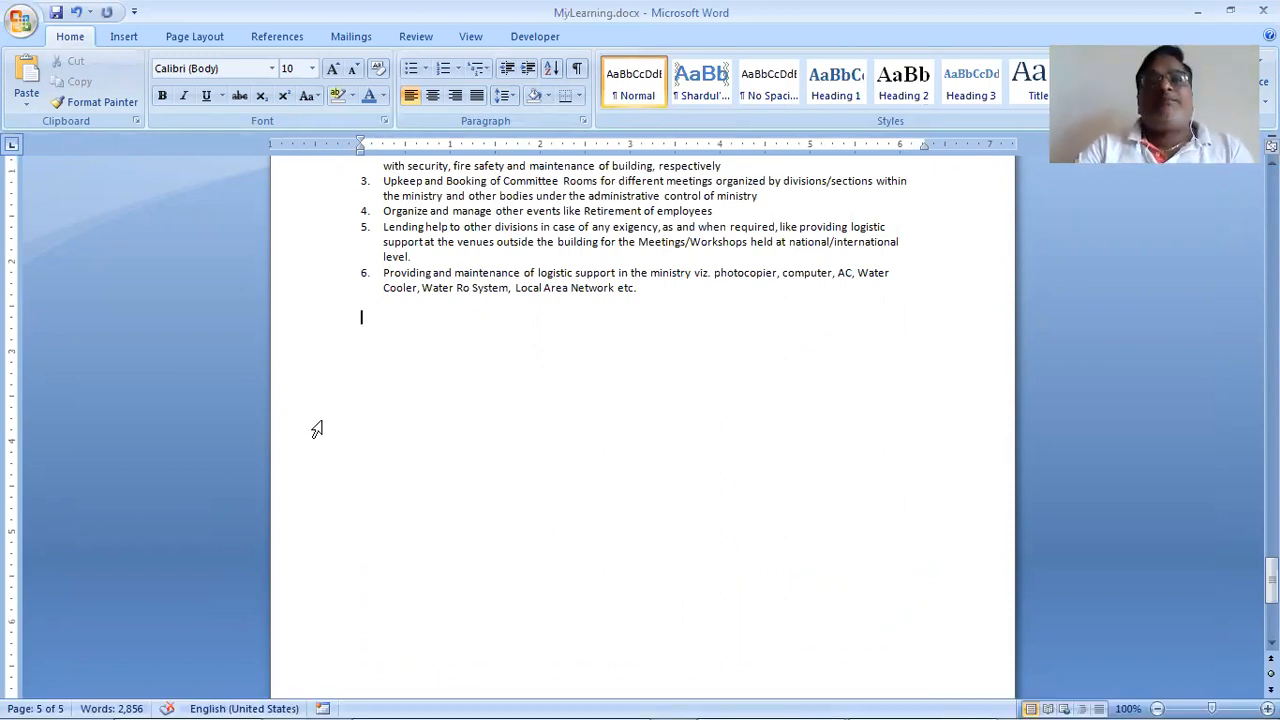
Step: Show the Insert Table dropdown for the empty line under the numbered list
click(125, 36)
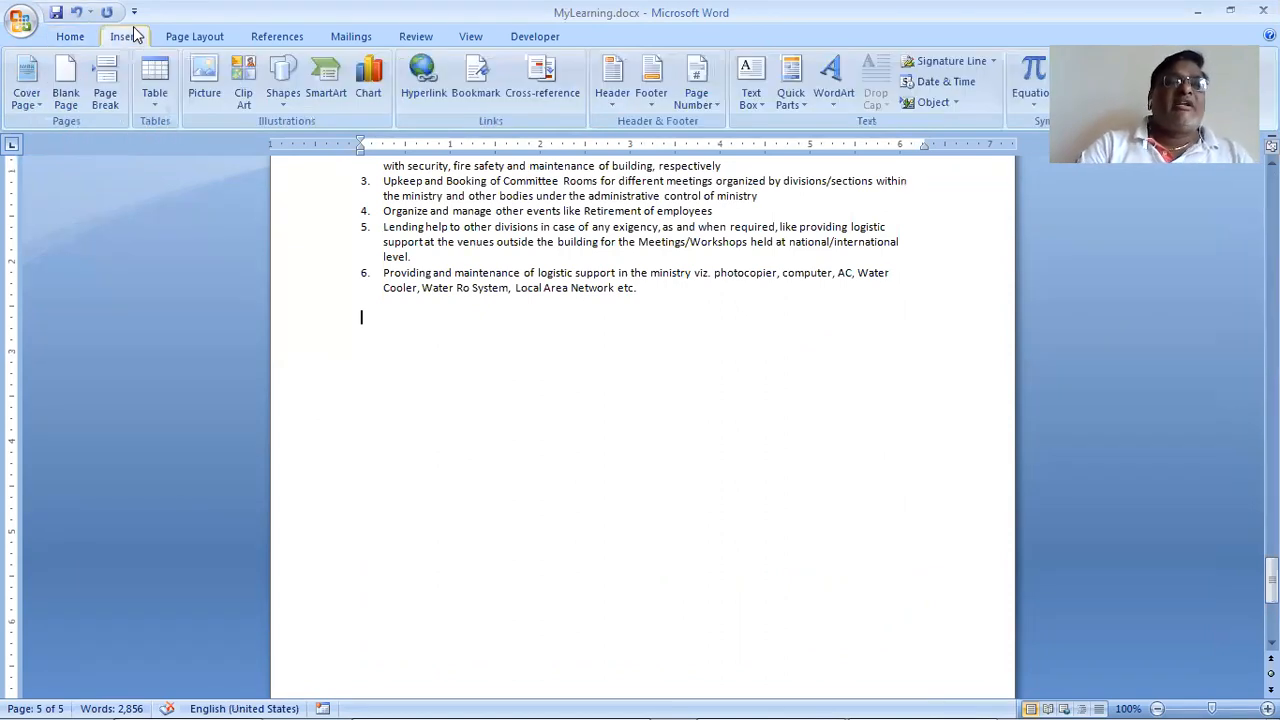
click(161, 99)
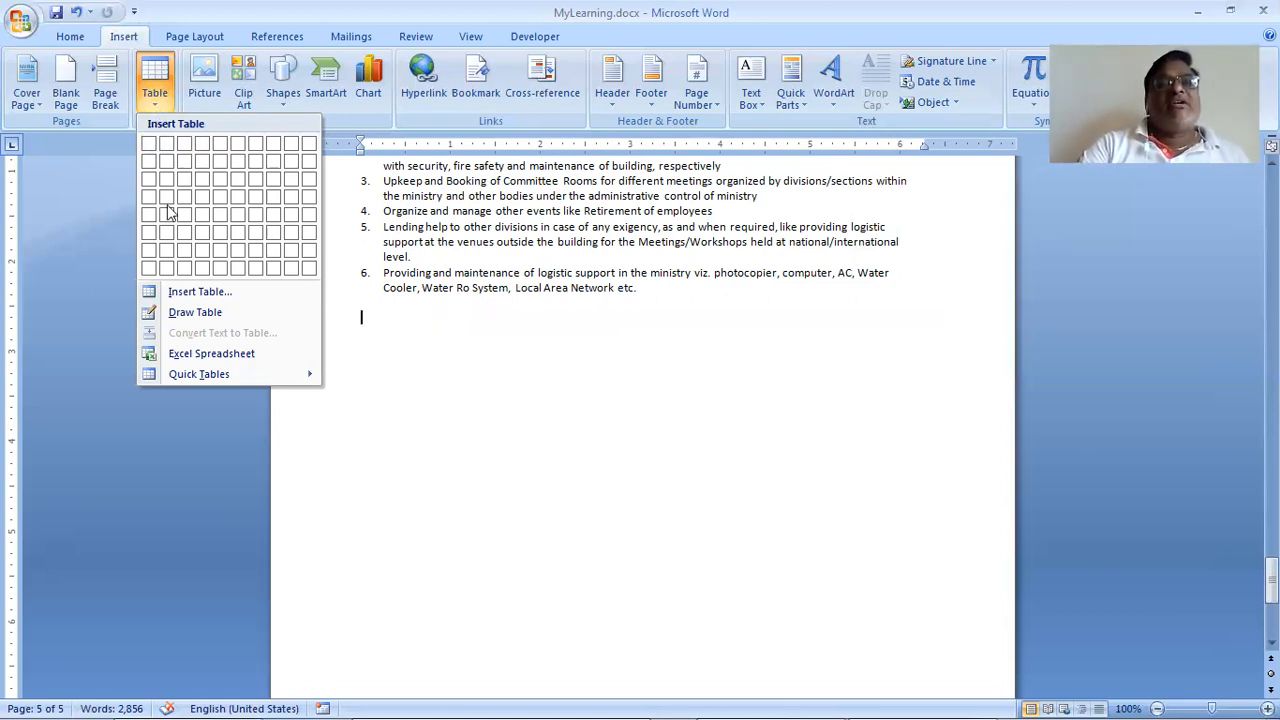
Step: Insert a 63-column, 2-row table after 10000 columns is rejected for exceeding the 1–63 limit
click(300, 300)
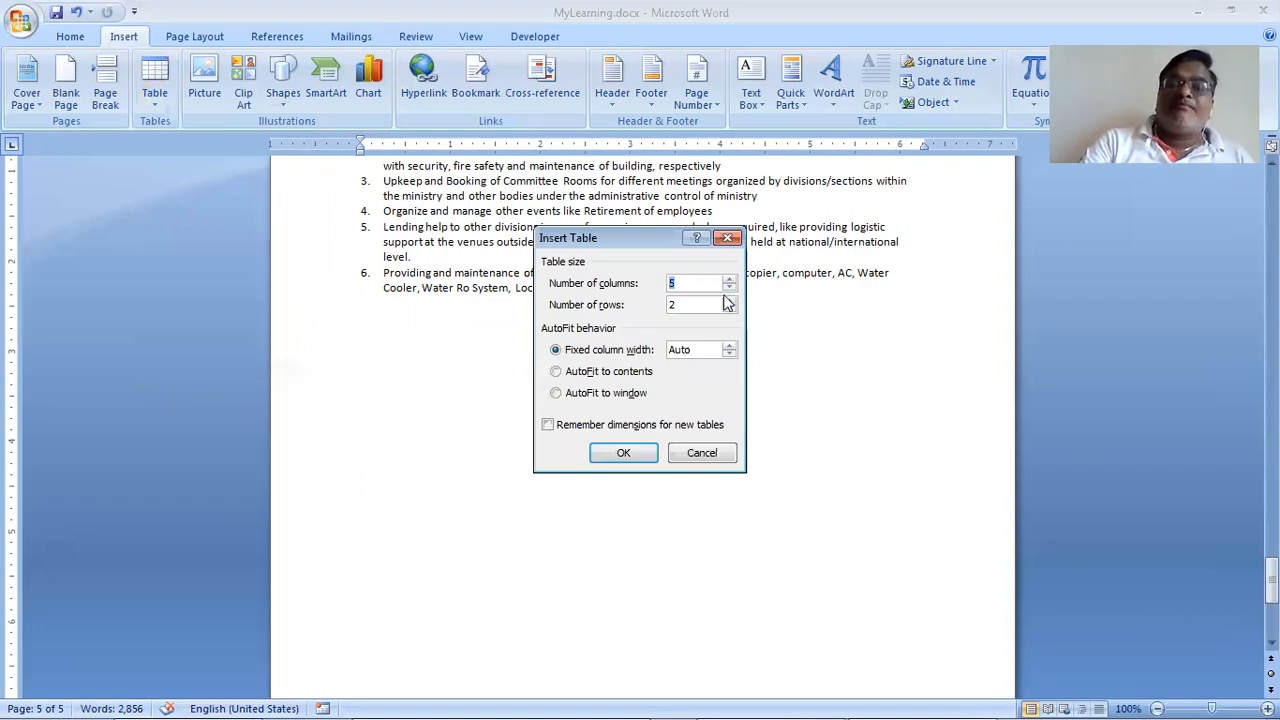
text(10000)
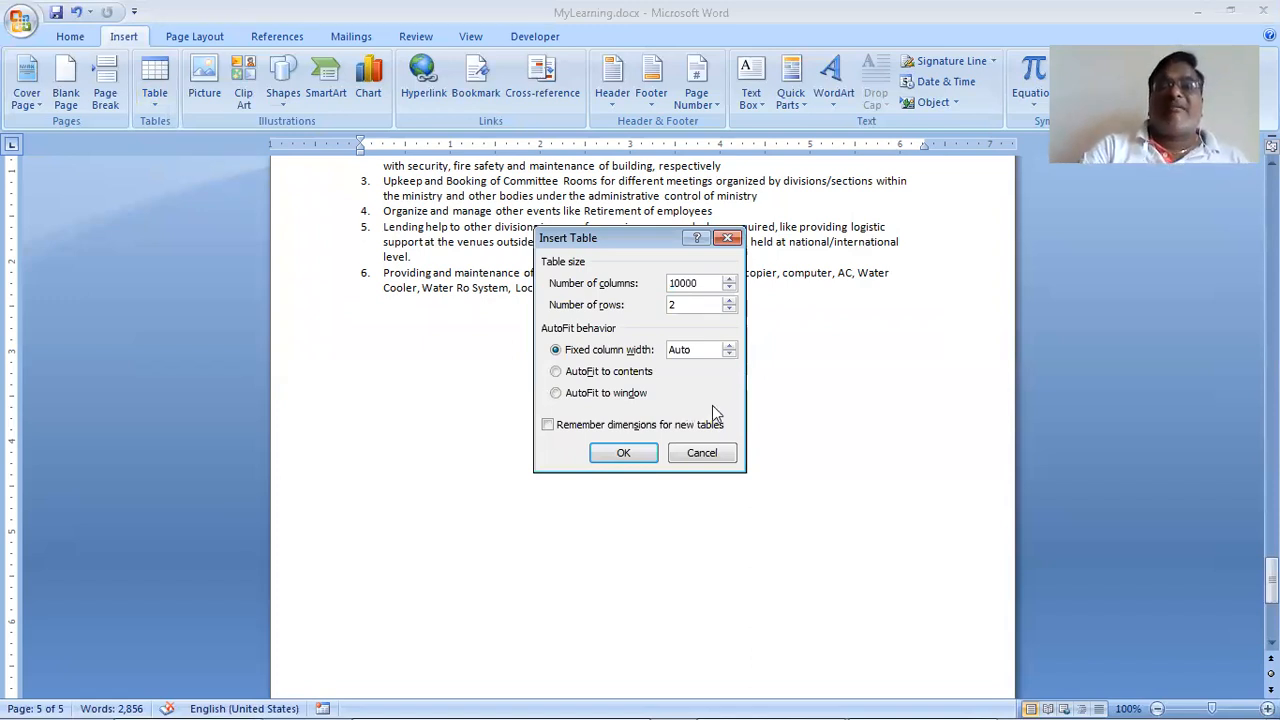
click(630, 456)
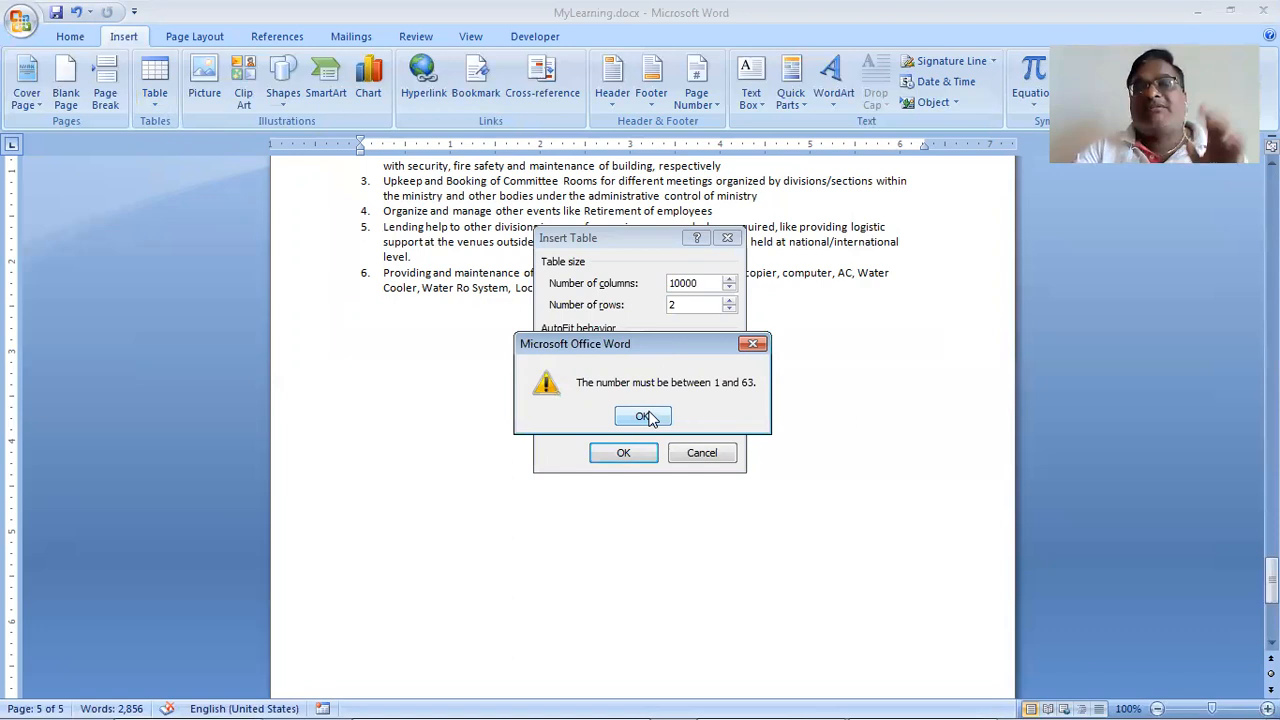
click(648, 417)
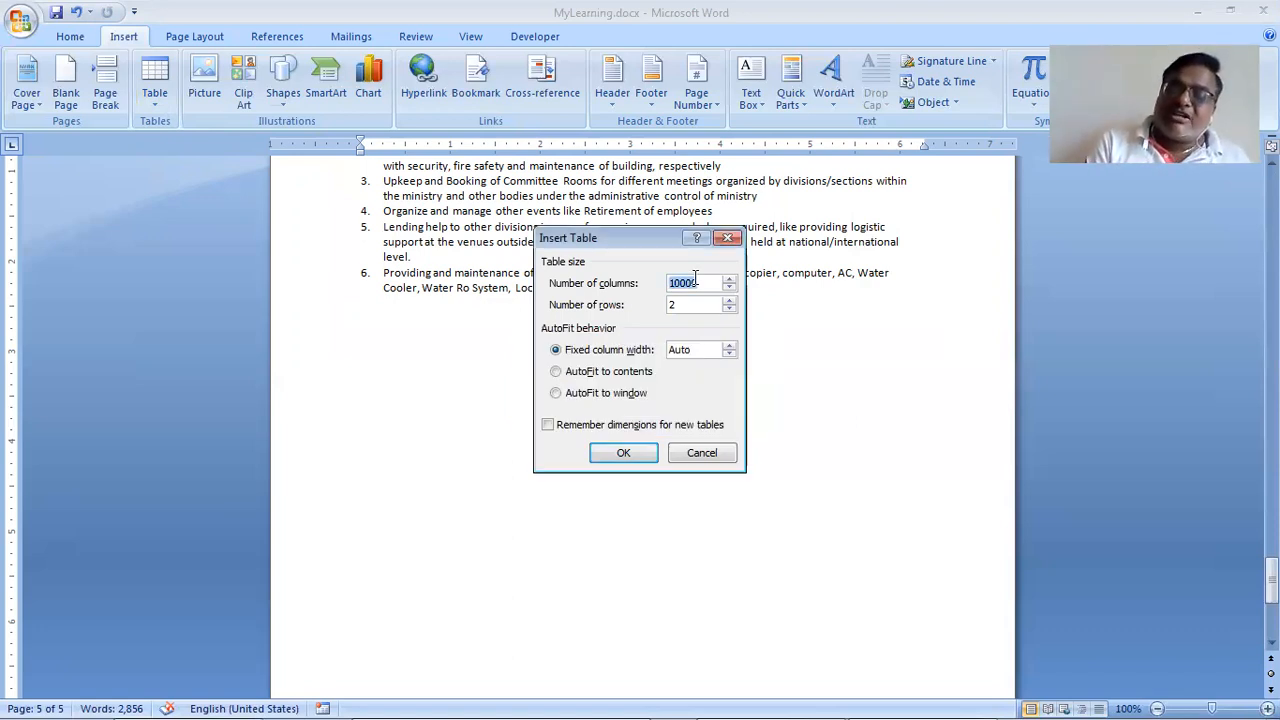
text(63)
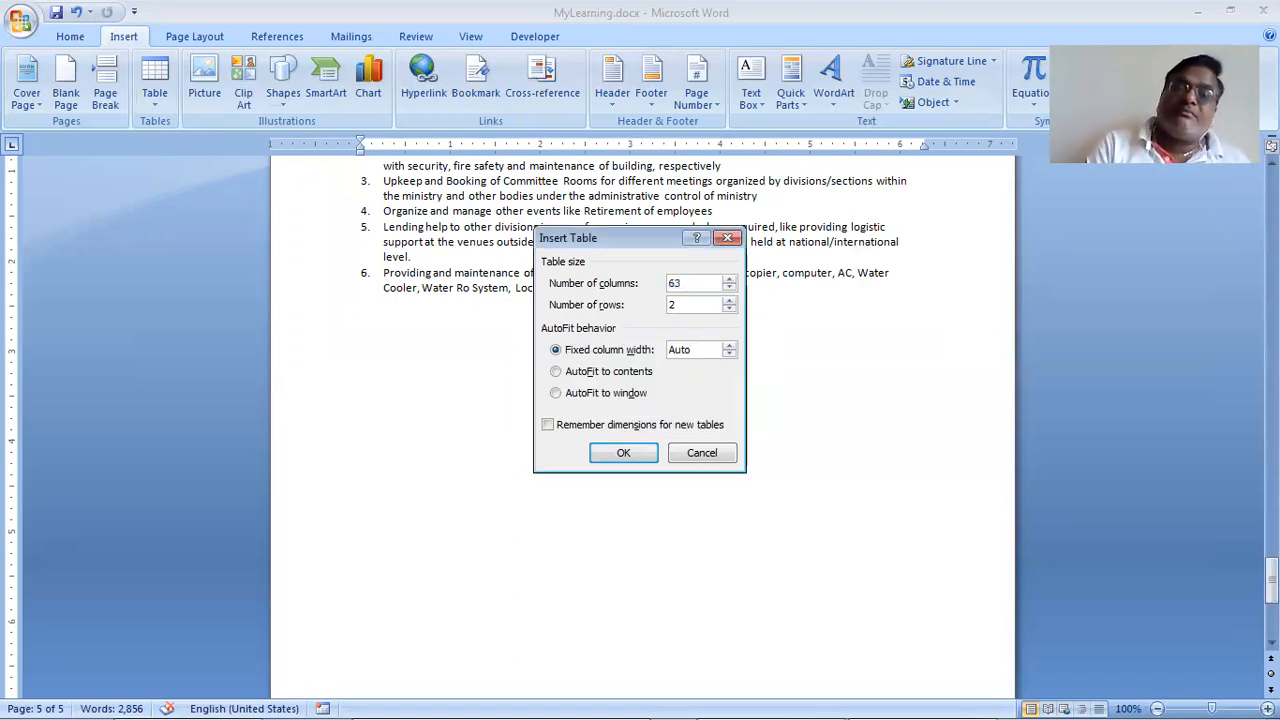
click(621, 452)
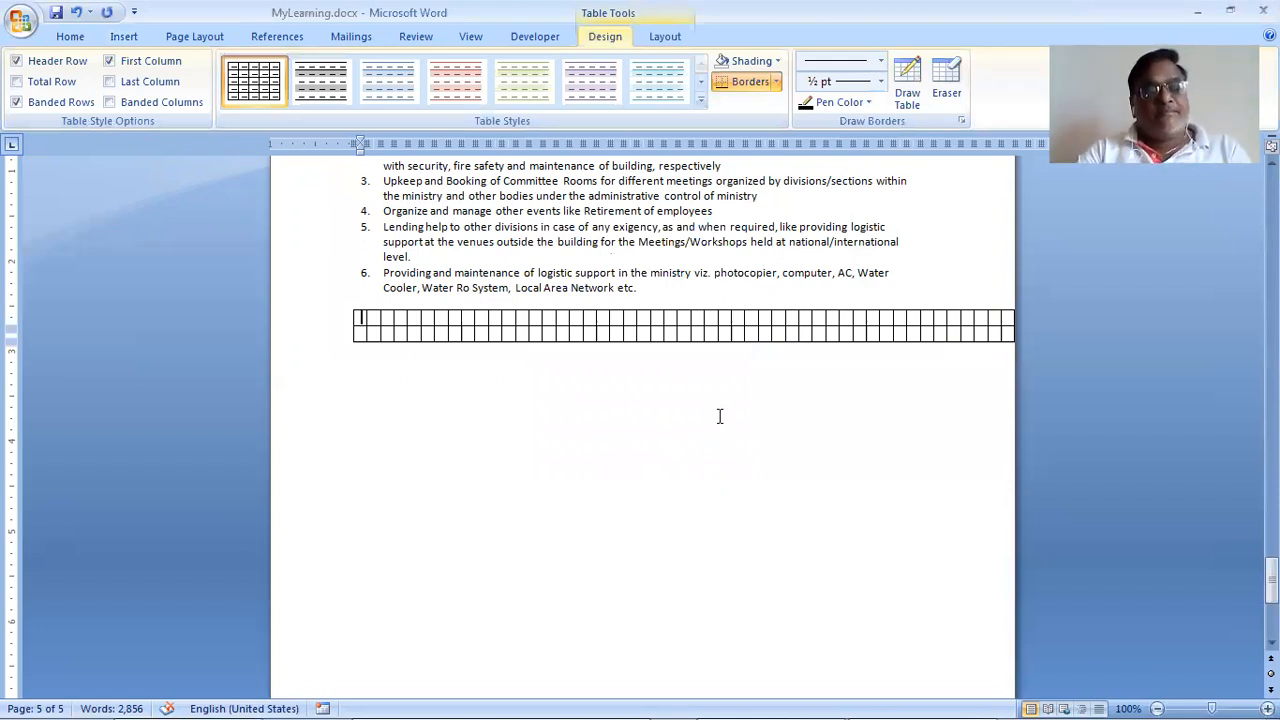
Step: Undo the 63-column table and insert a fixed-width table of 5 columns and 10 rows
key(ctrl+z)
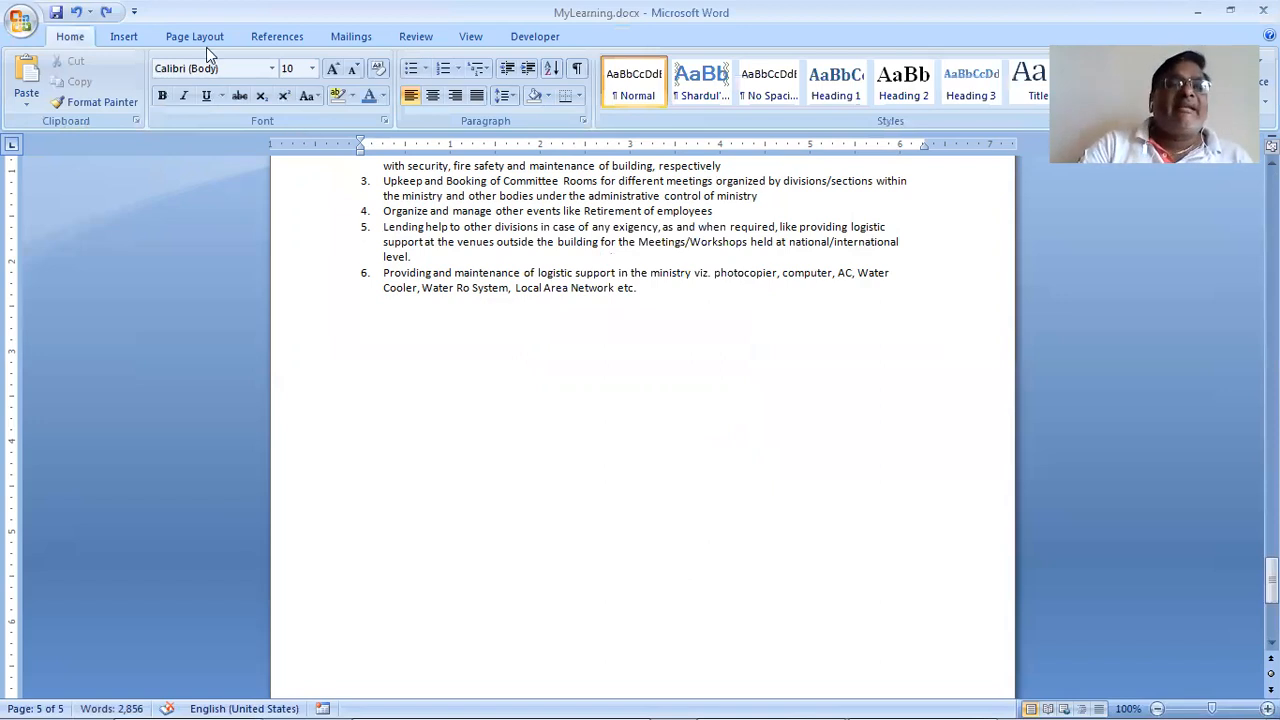
click(124, 37)
click(154, 82)
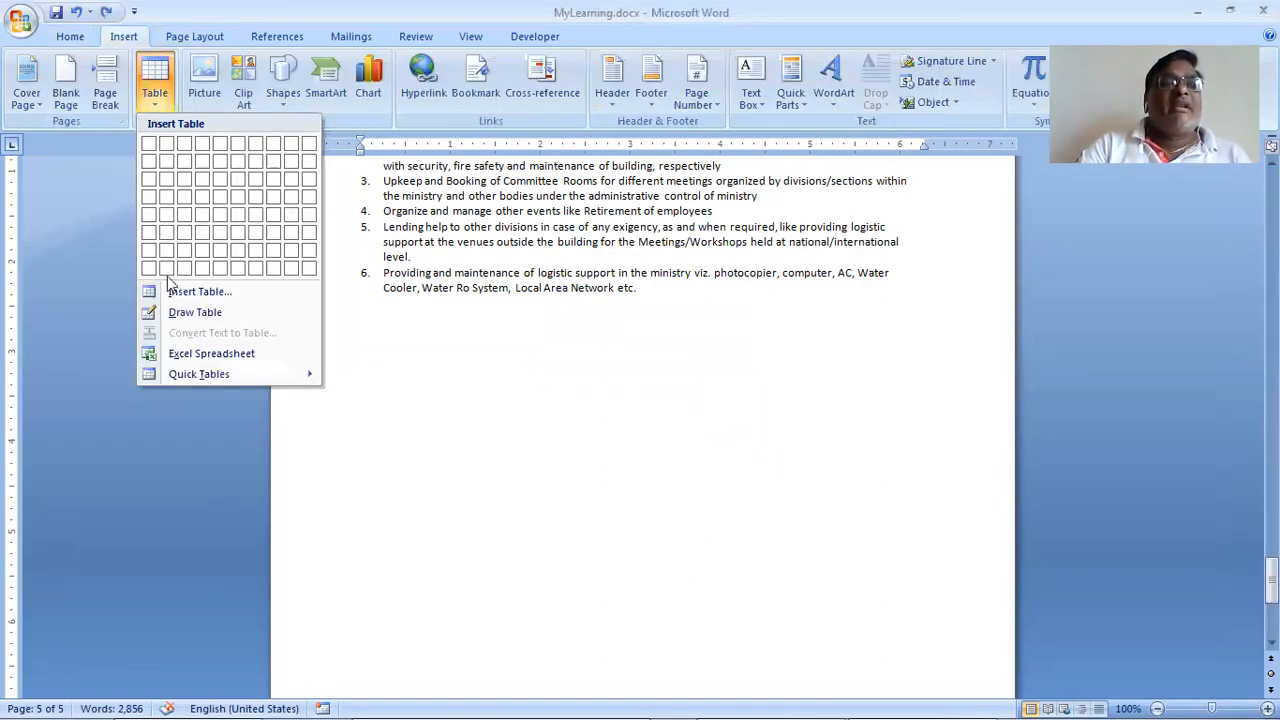
click(204, 293)
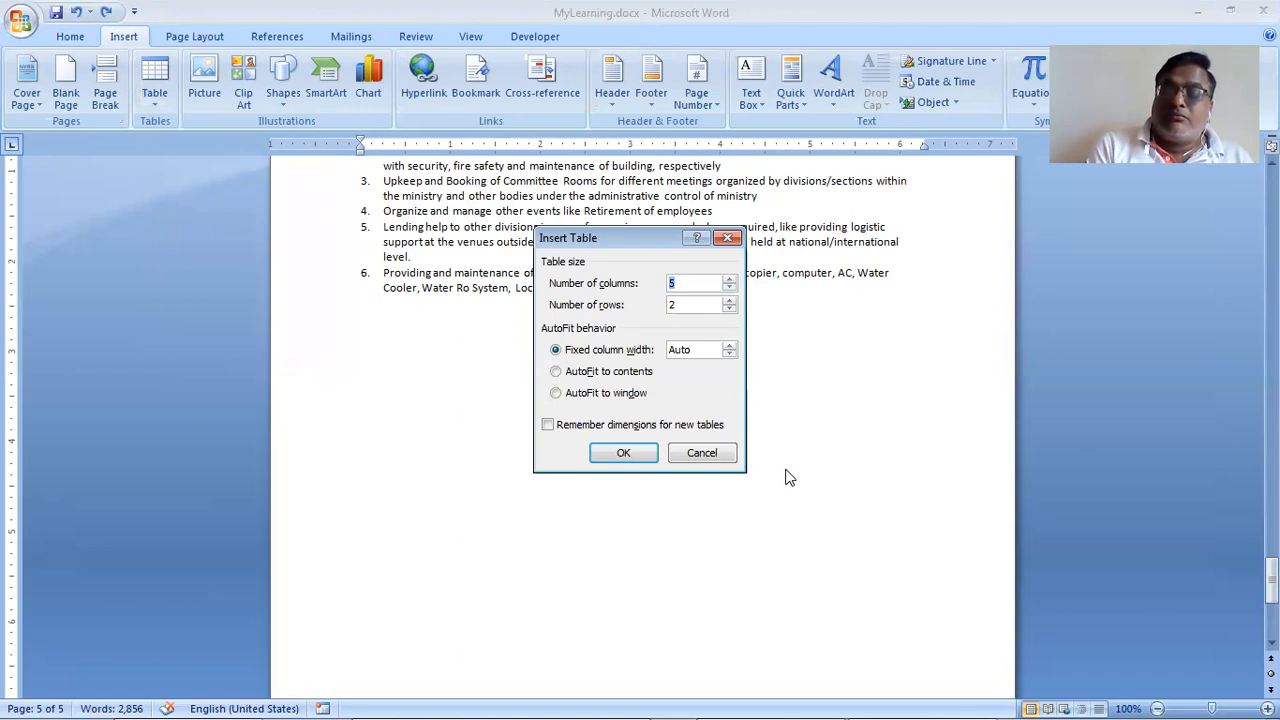
key(Tab)
text(10)
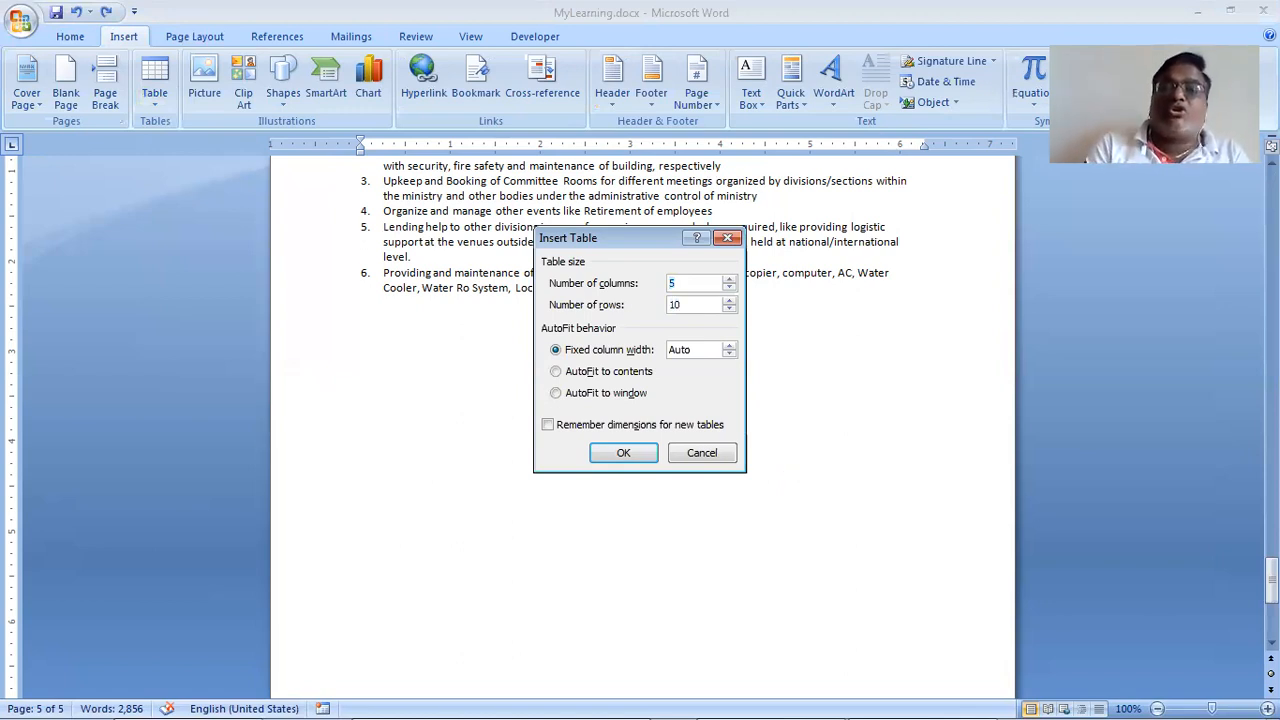
key(BackSpace)
key(BackSpace)
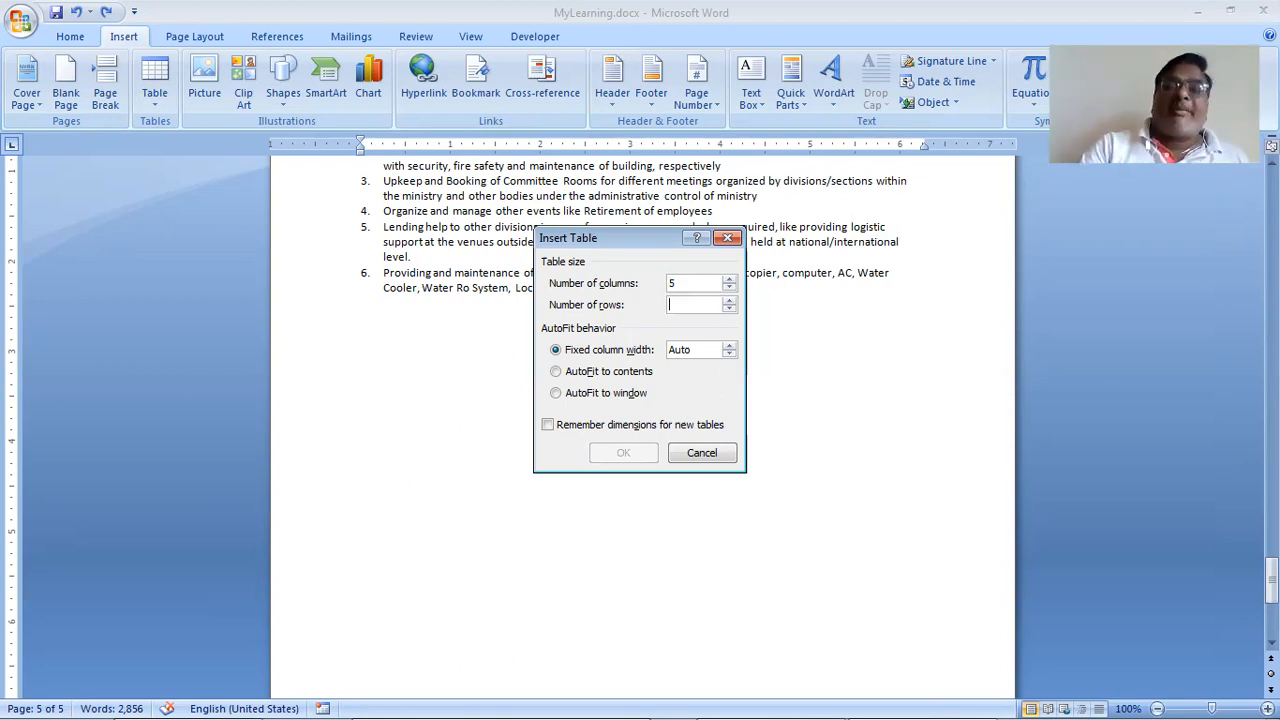
text(10)
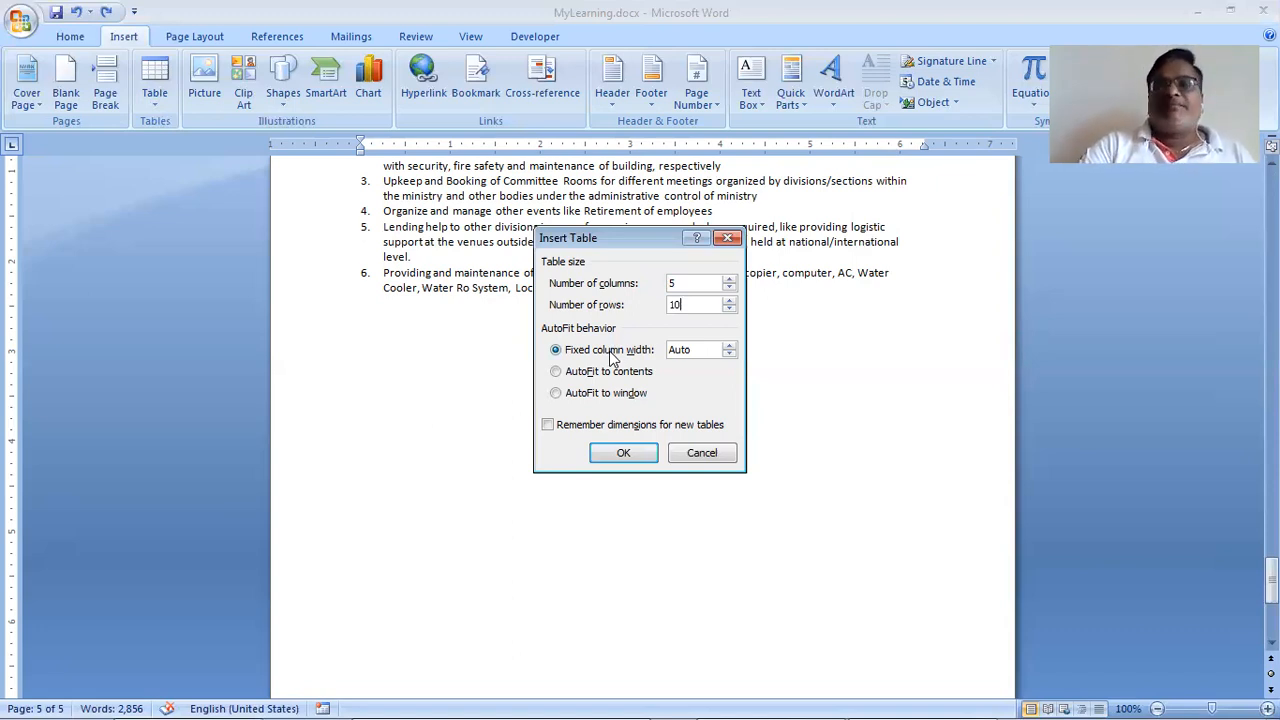
click(622, 450)
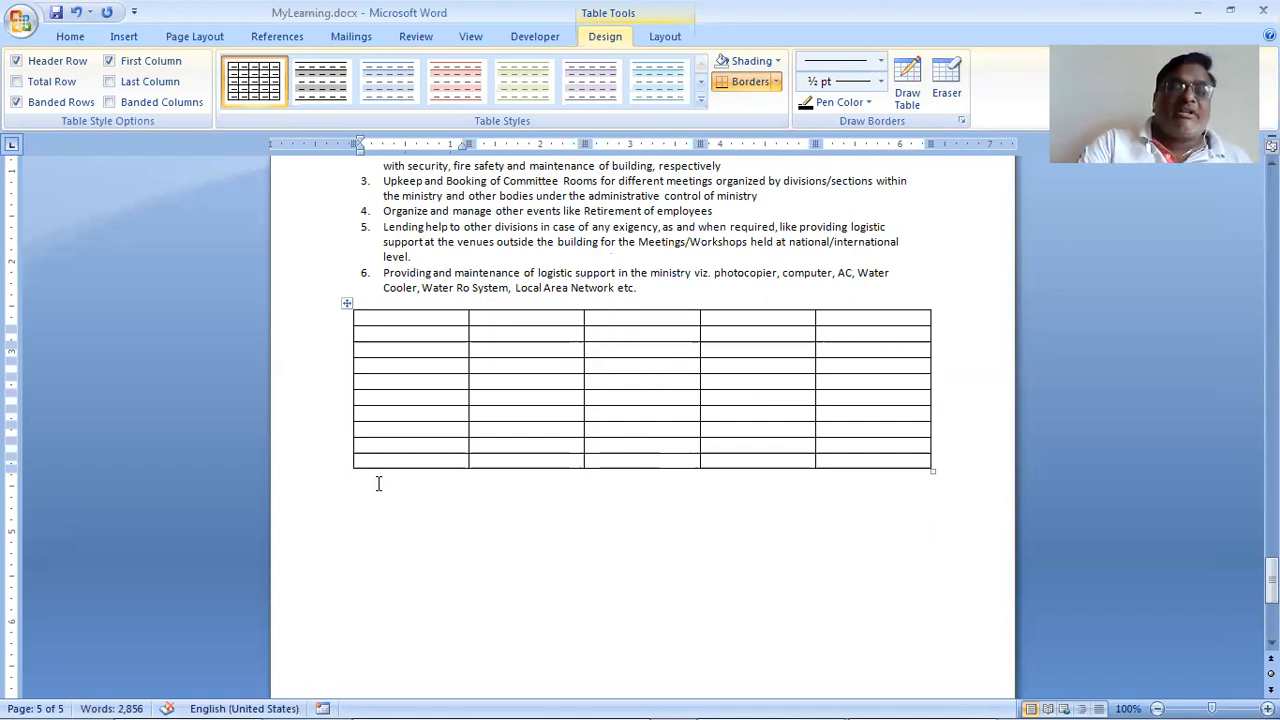
Step: Add the heading 'Fixed Column Width' on a new line above the 10-row table
click(380, 525)
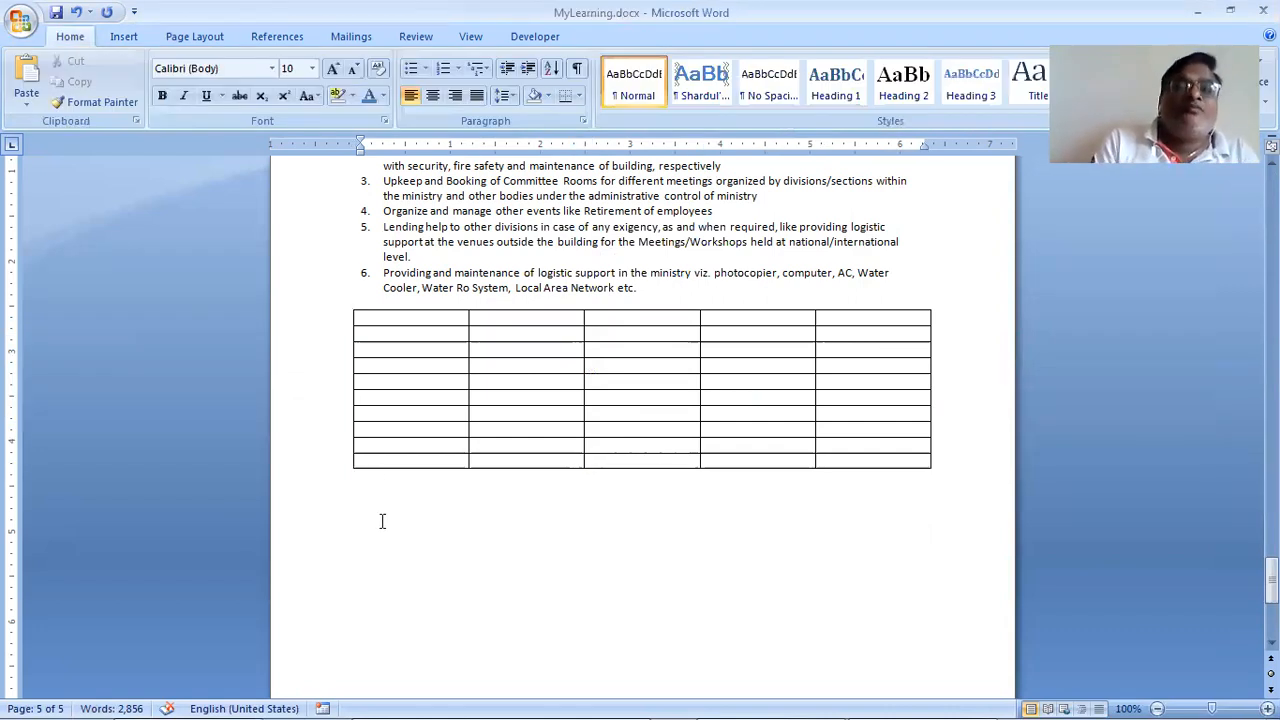
key(Up)
key(Up)
key(Up)
key(Up)
key(Up)
key(Up)
key(Up)
key(Up)
key(Up)
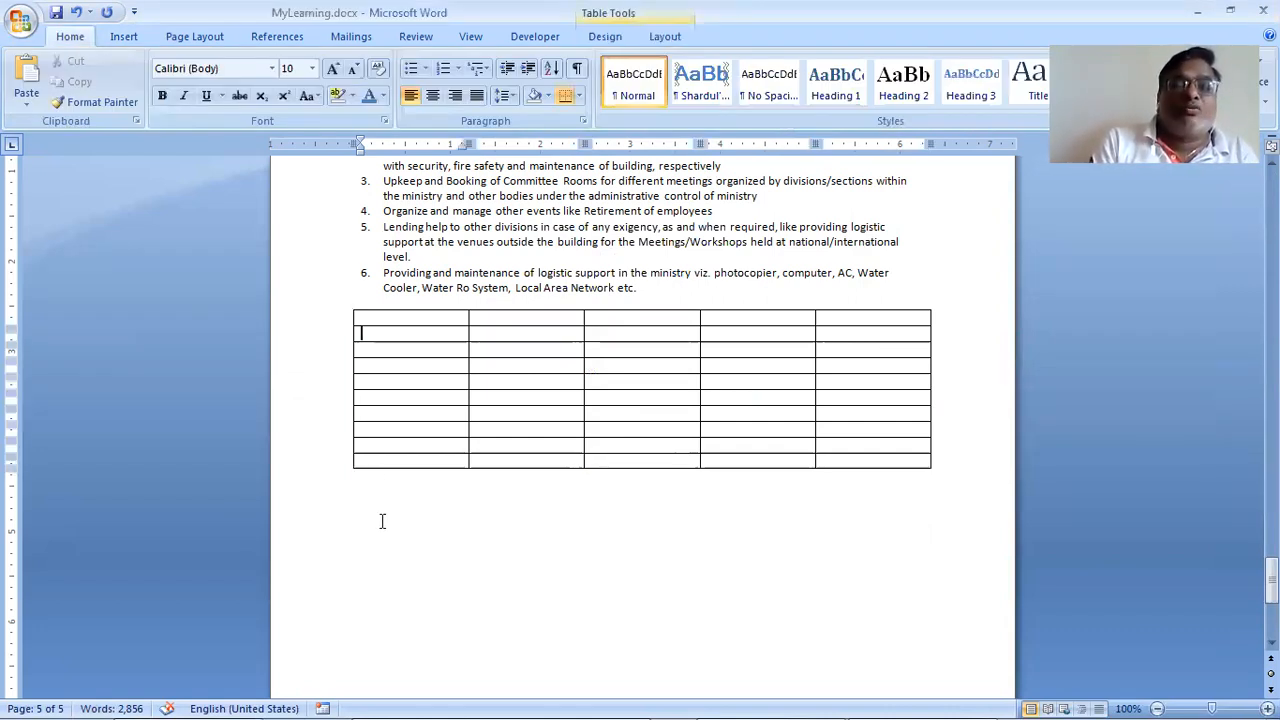
key(Up)
key(Up)
key(Return)
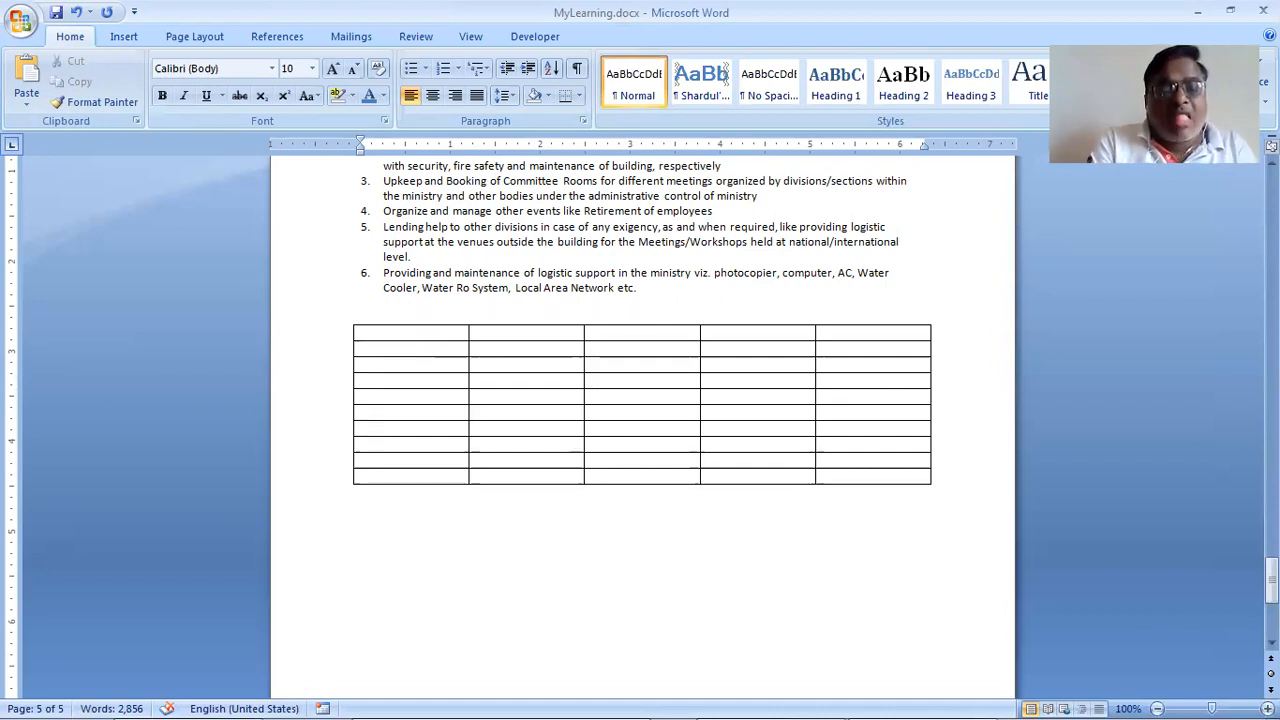
text(Fixed)
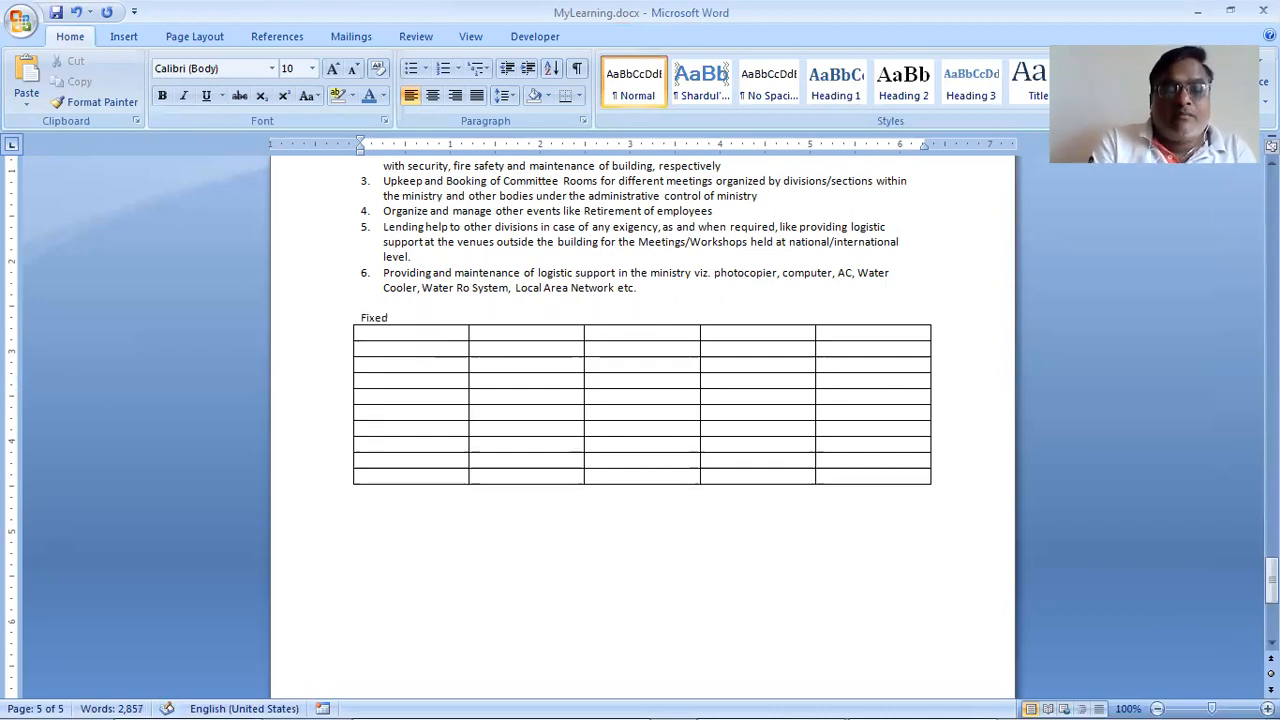
text( Colum)
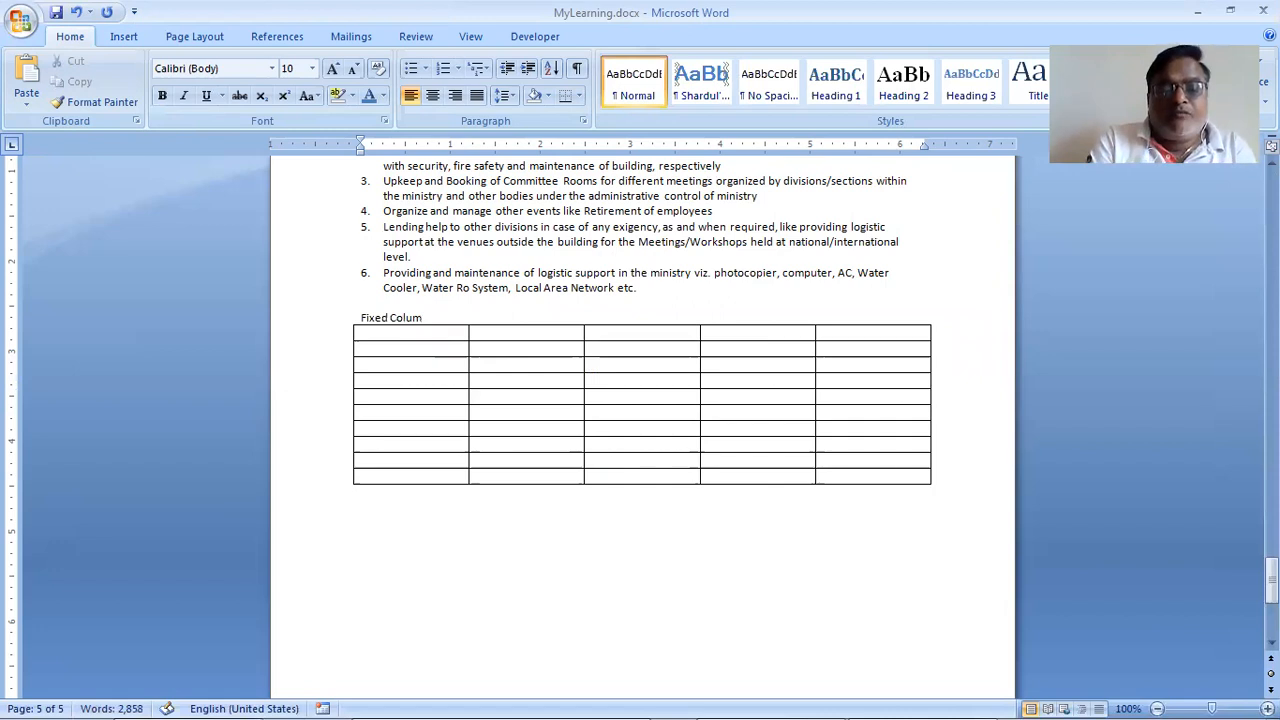
text(n Width)
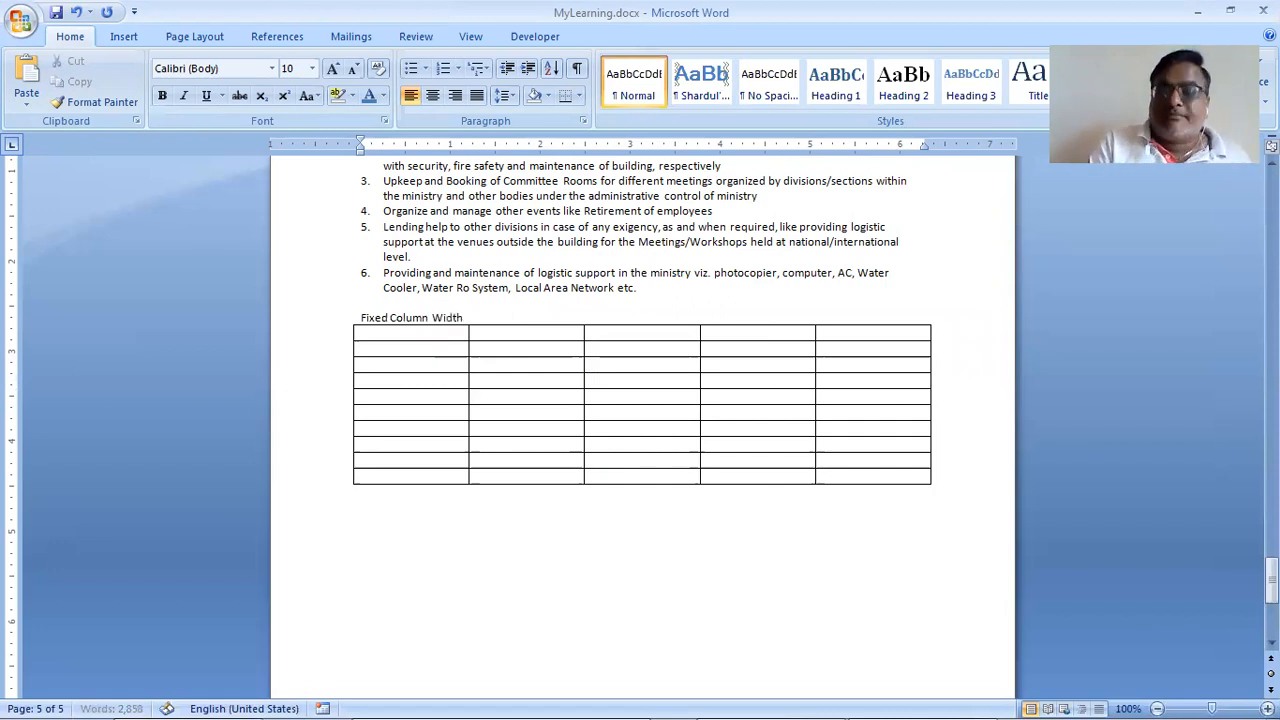
Step: Insert a 5-column AutoFit-to-contents table below the first, then undo it after it merged in
click(428, 510)
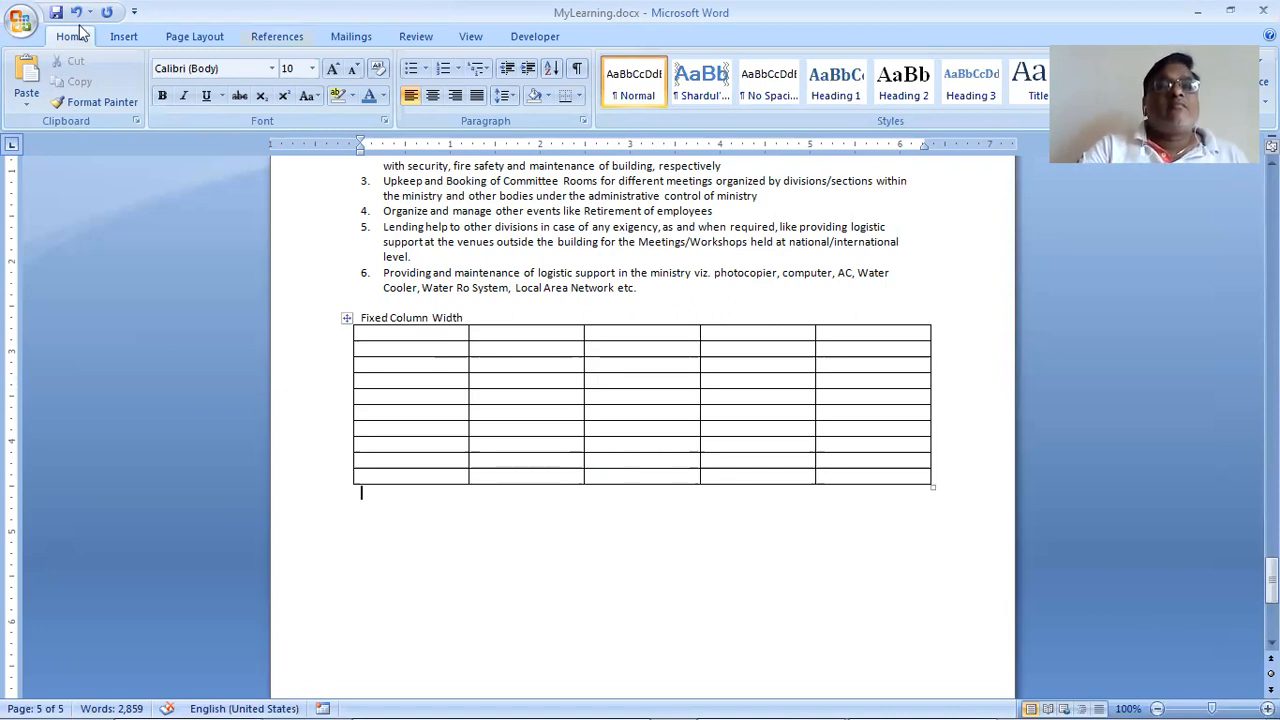
click(124, 36)
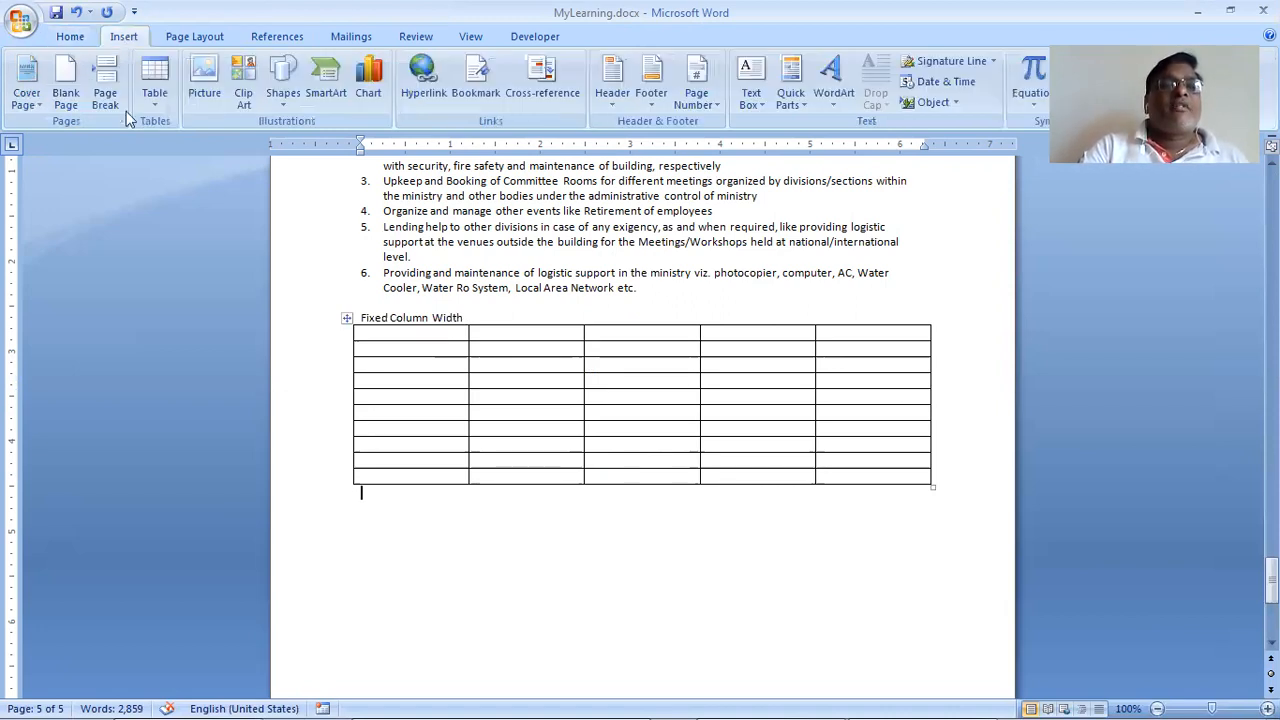
click(154, 80)
click(205, 291)
click(608, 371)
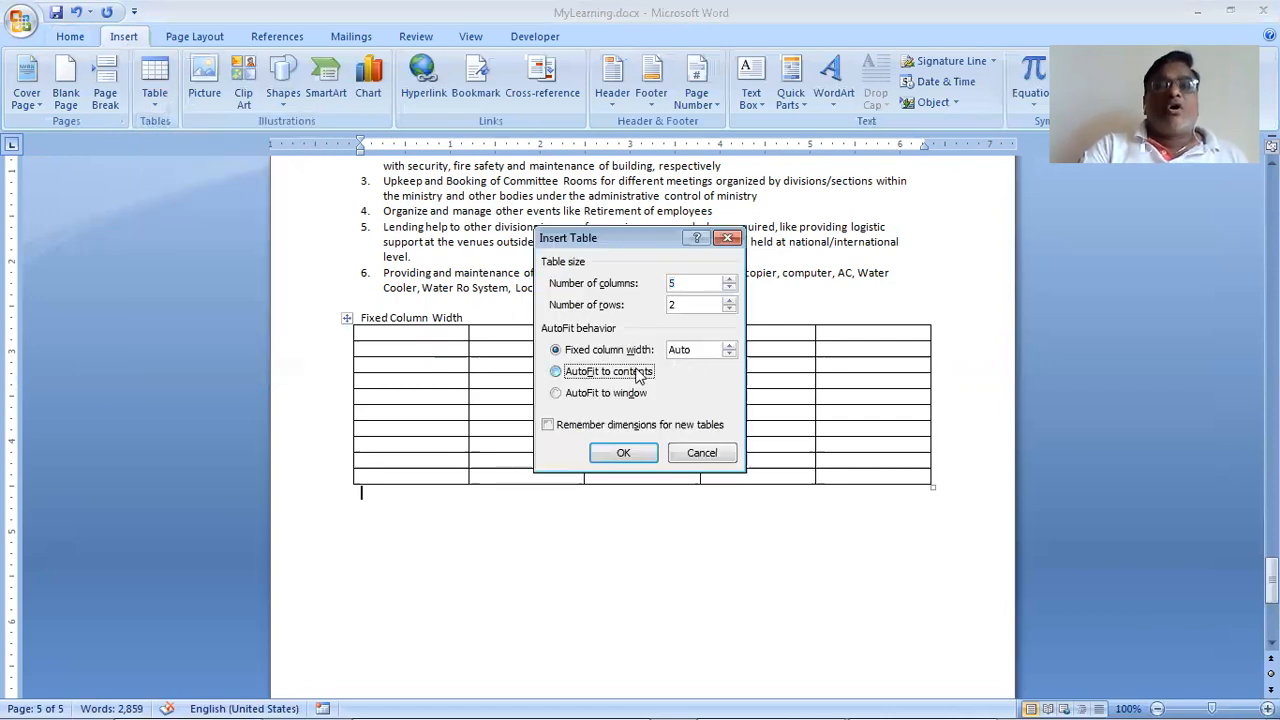
click(648, 455)
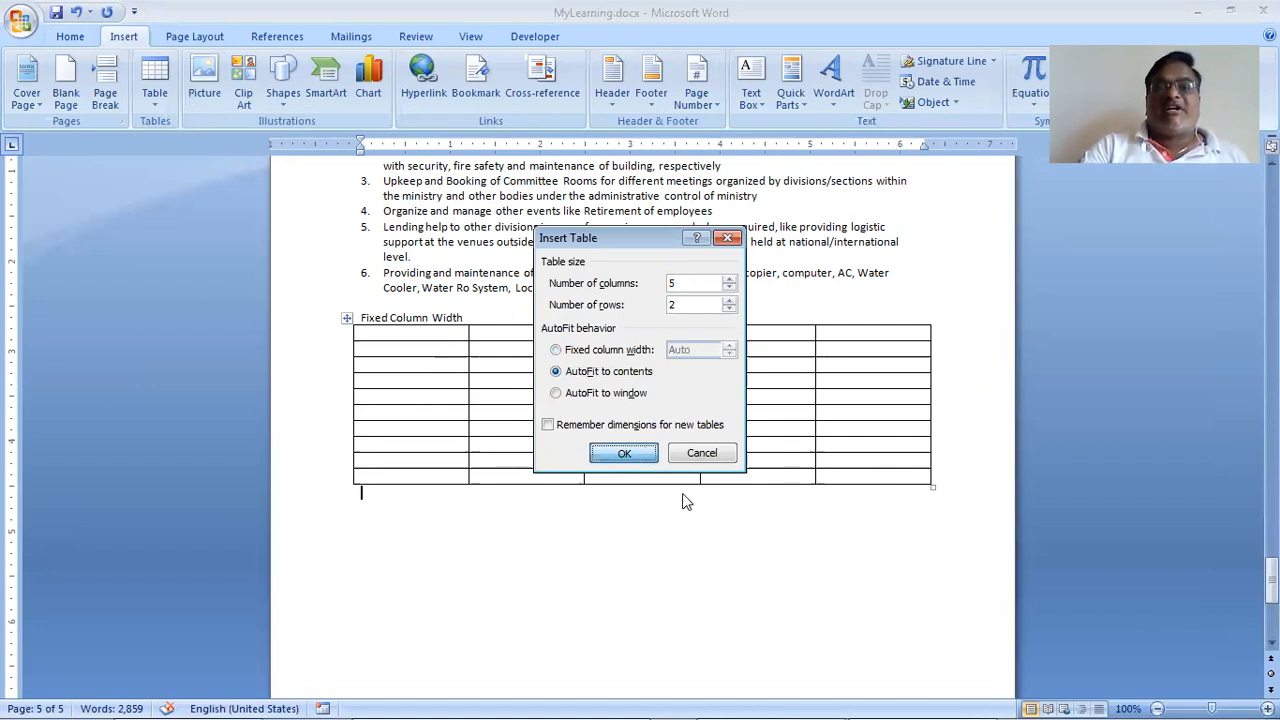
click(622, 458)
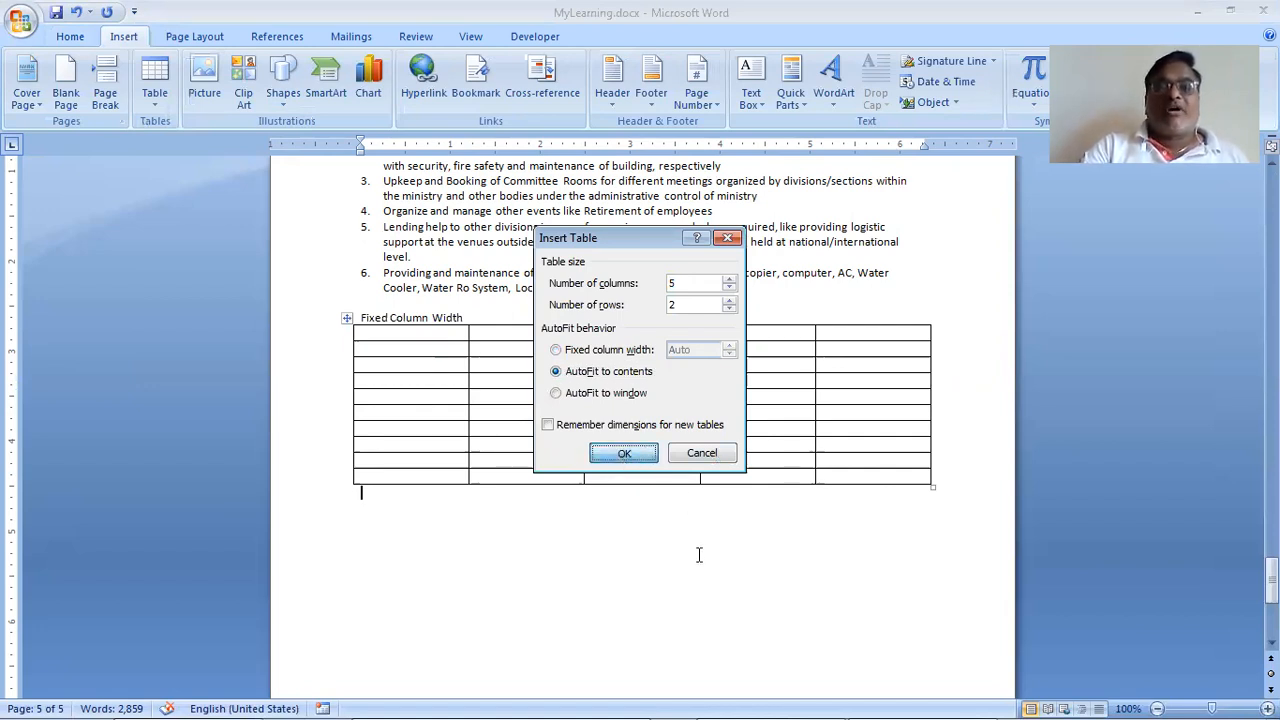
key(ctrl+z)
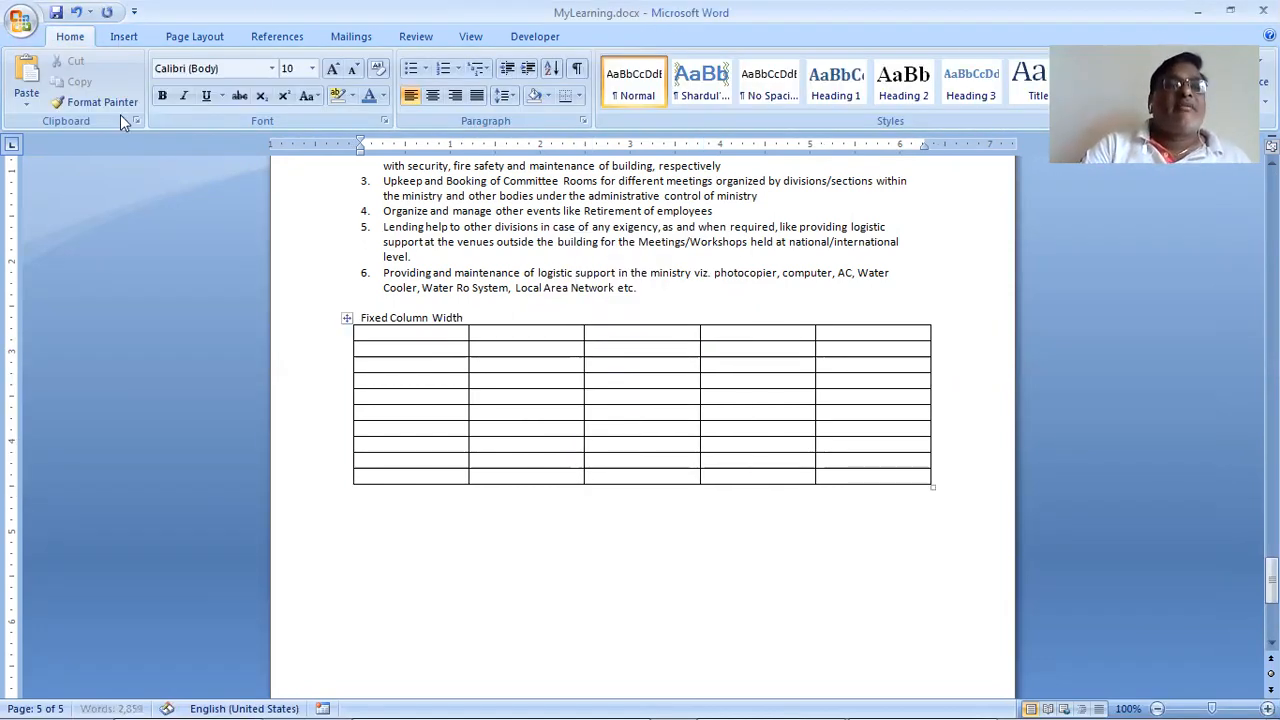
Step: Reinsert the 5x2 AutoFit-to-contents table separately and label it 'Auto Content' above
scroll(120, 114, down, 1)
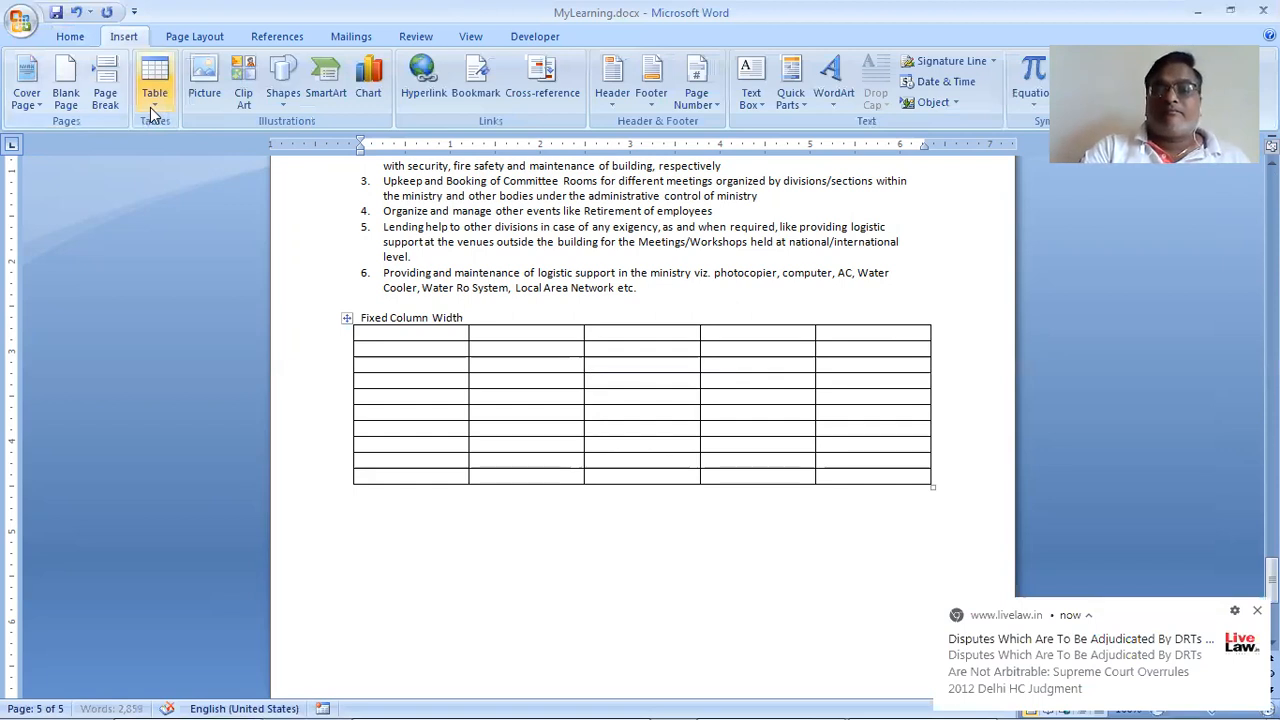
click(152, 108)
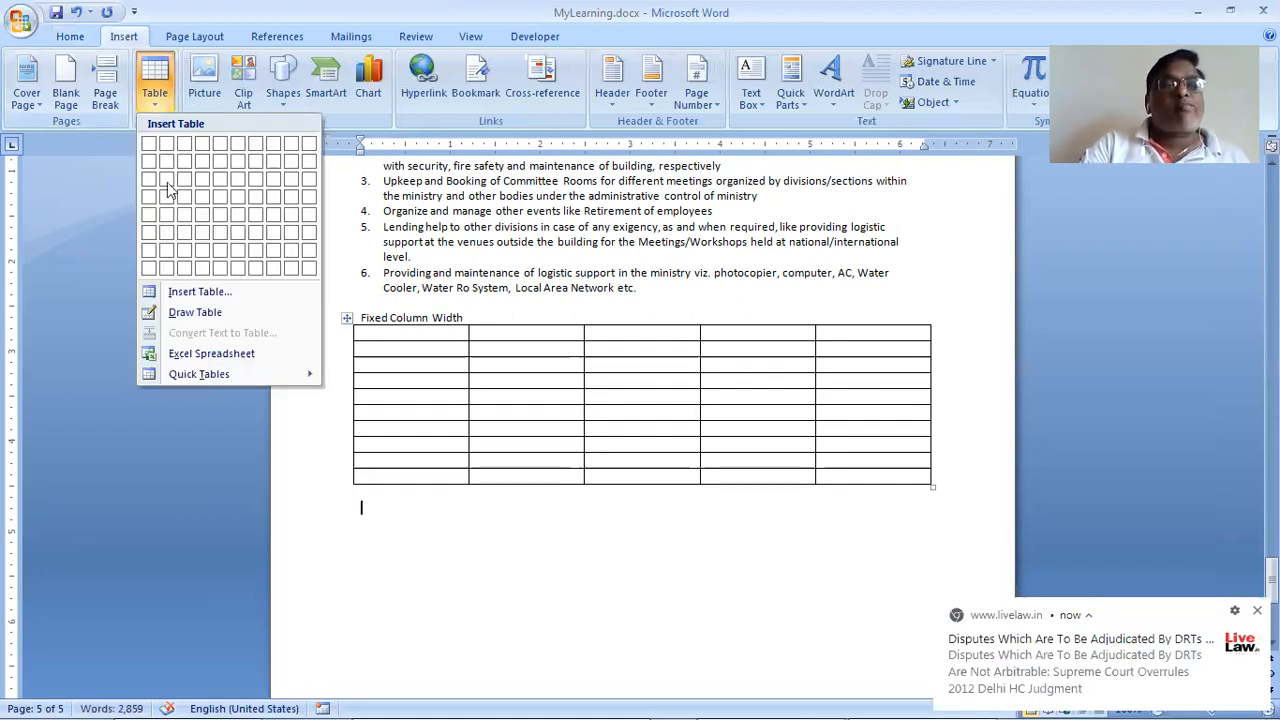
click(198, 291)
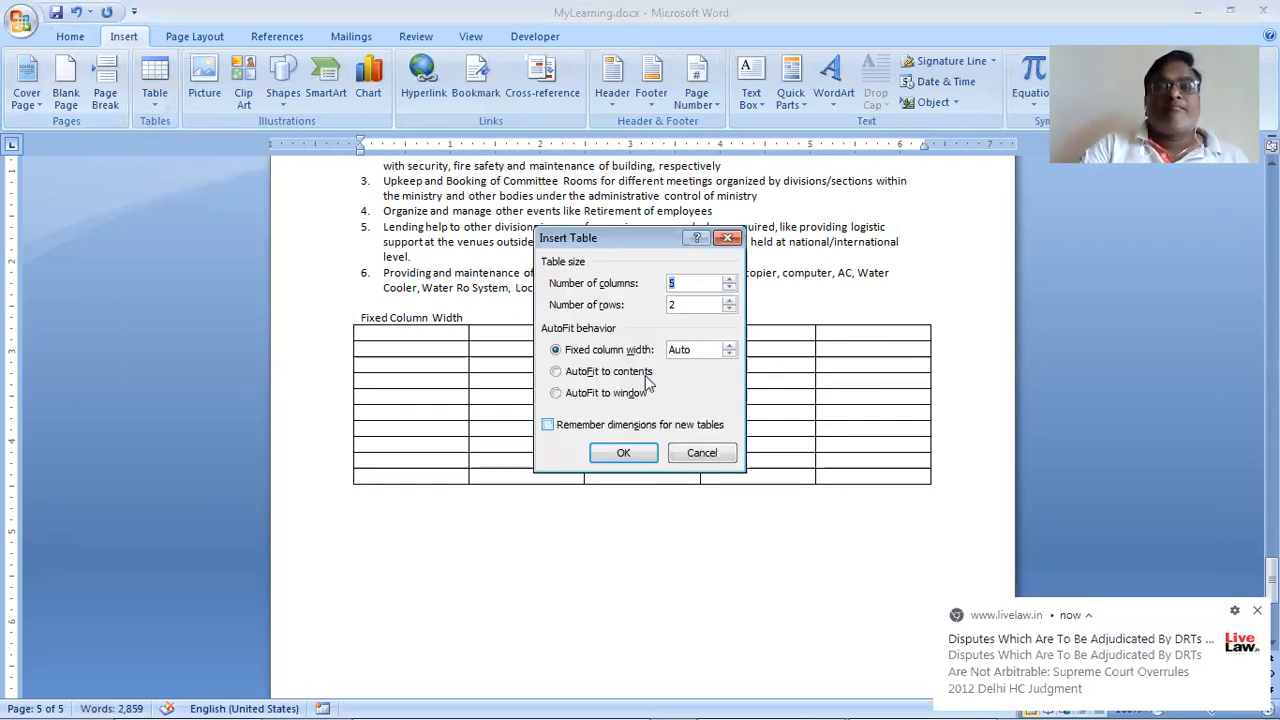
click(642, 373)
click(625, 453)
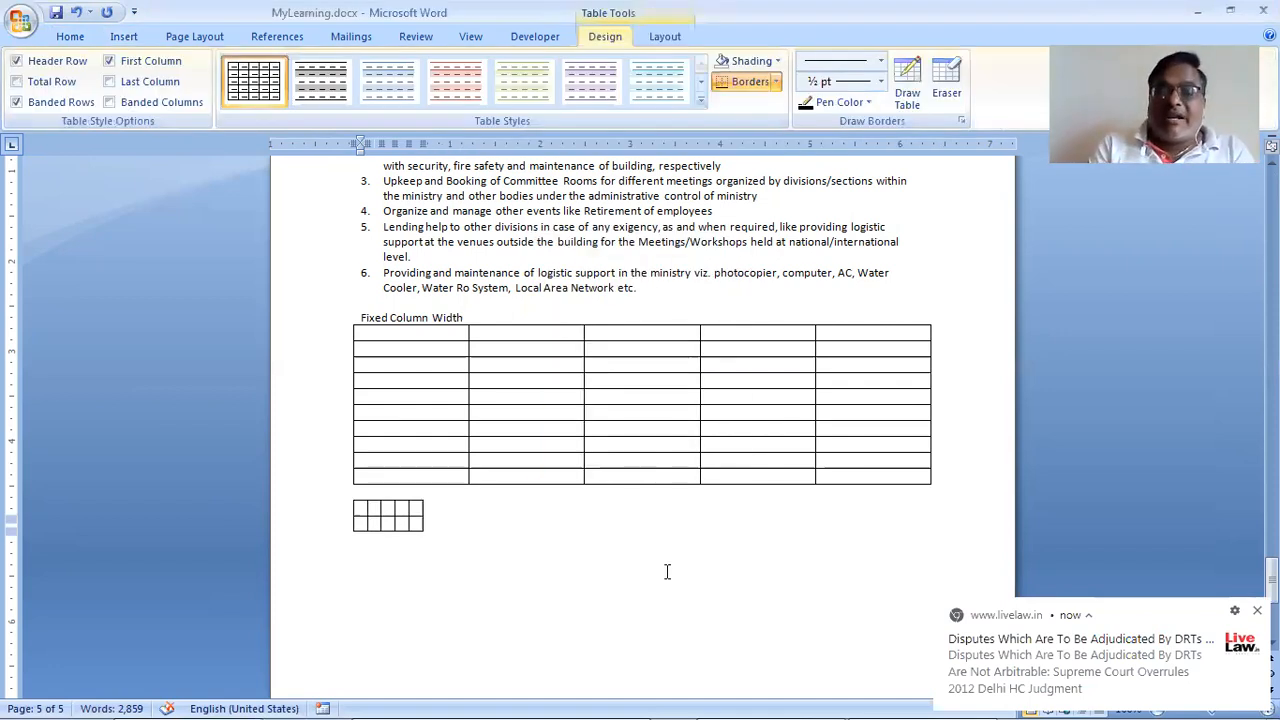
key(Up)
key(Return)
text(Auto Content)
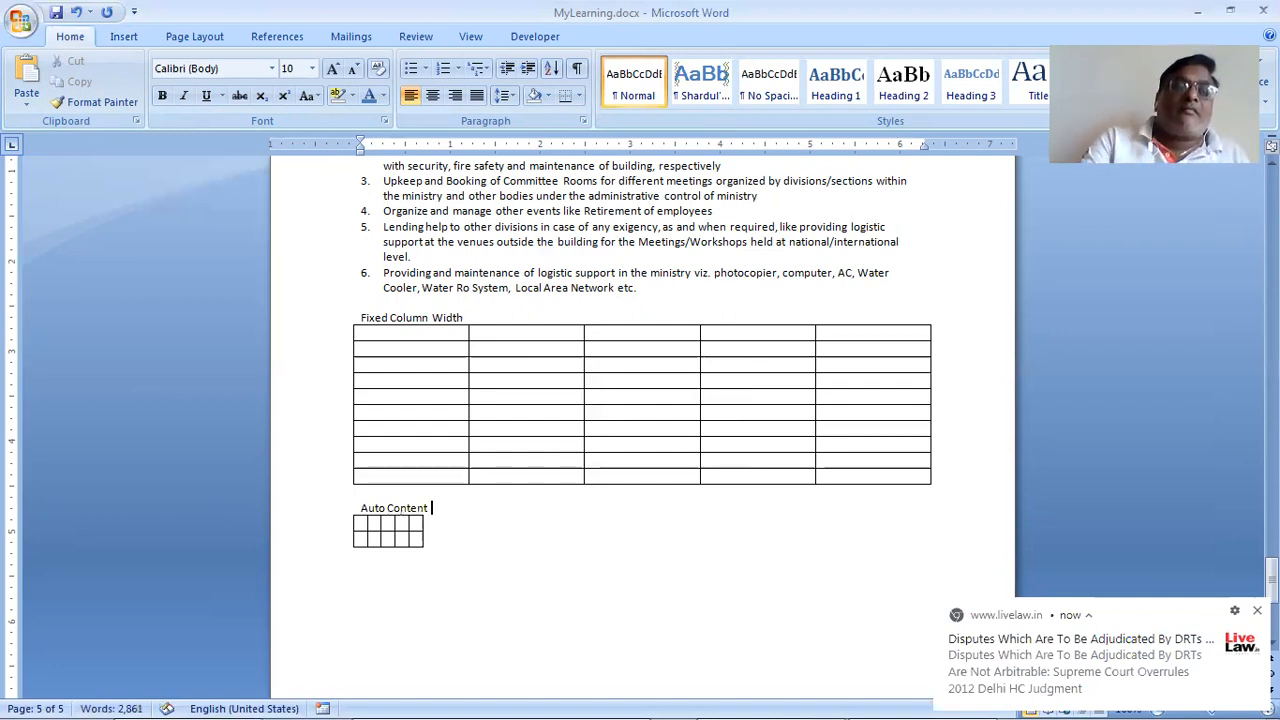
Step: Try Draw Table and the Insert Table dialog, cancelling without adding a table
click(123, 37)
click(155, 88)
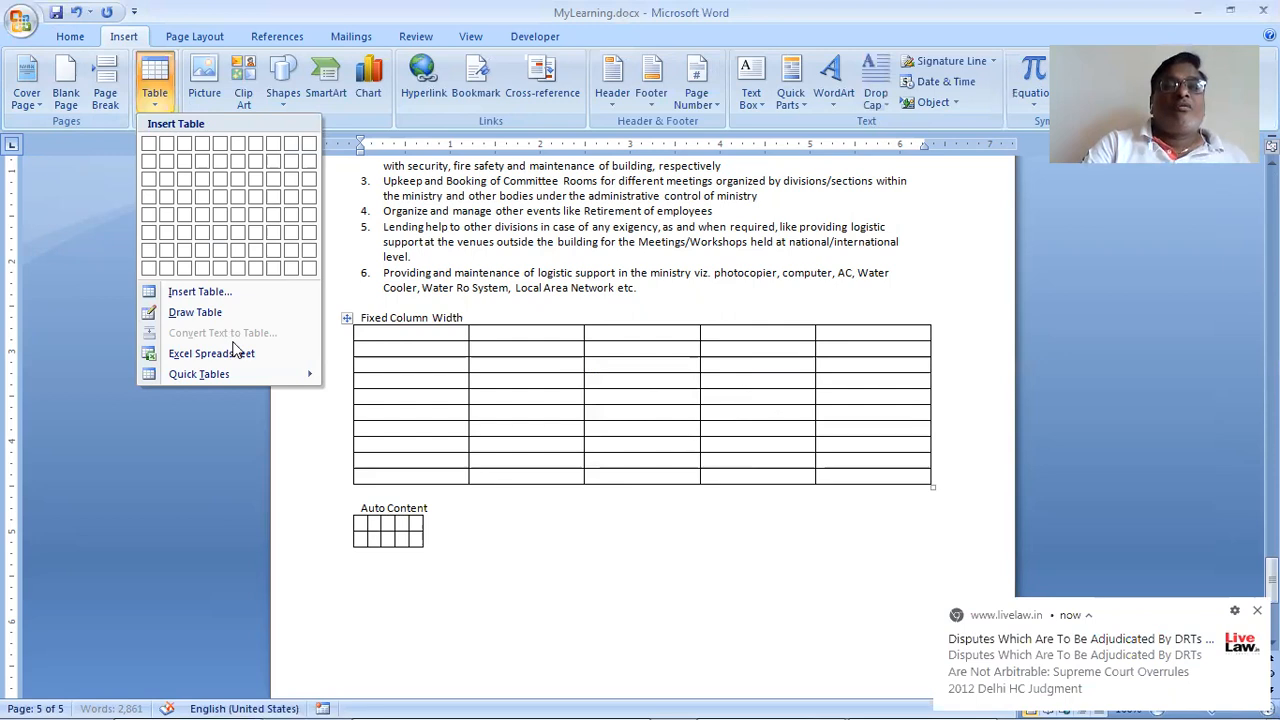
click(195, 313)
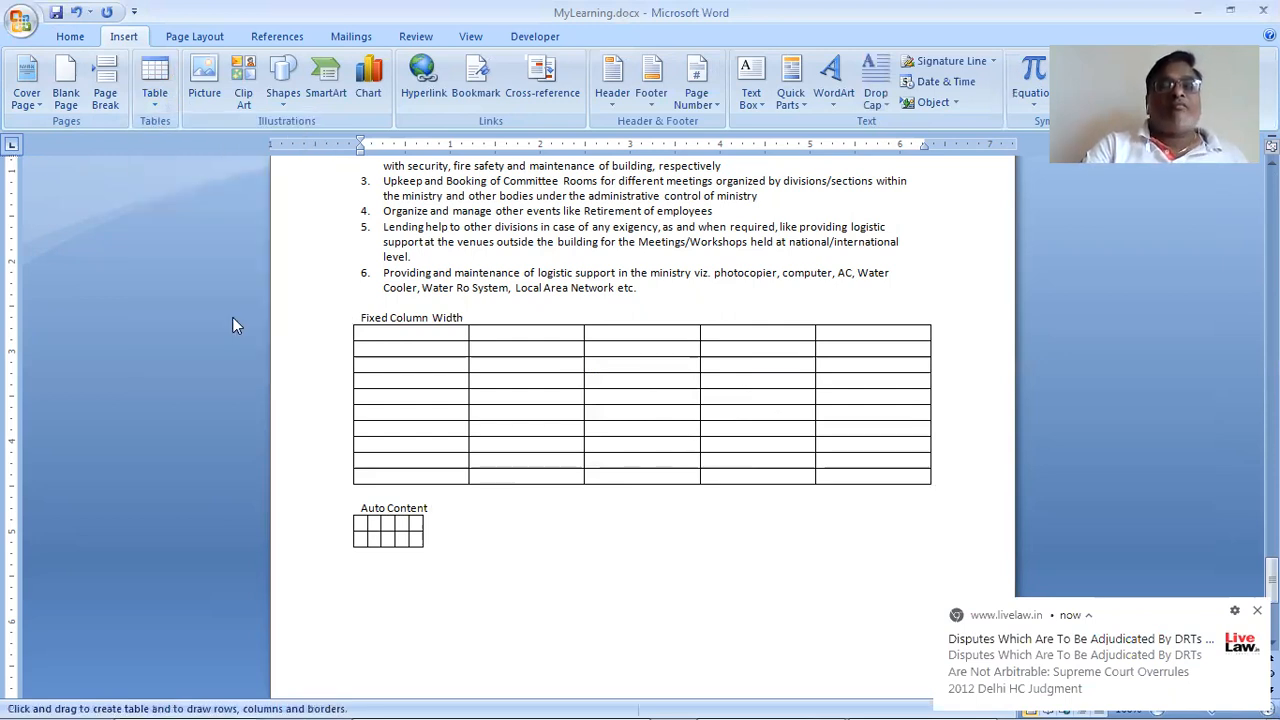
click(155, 88)
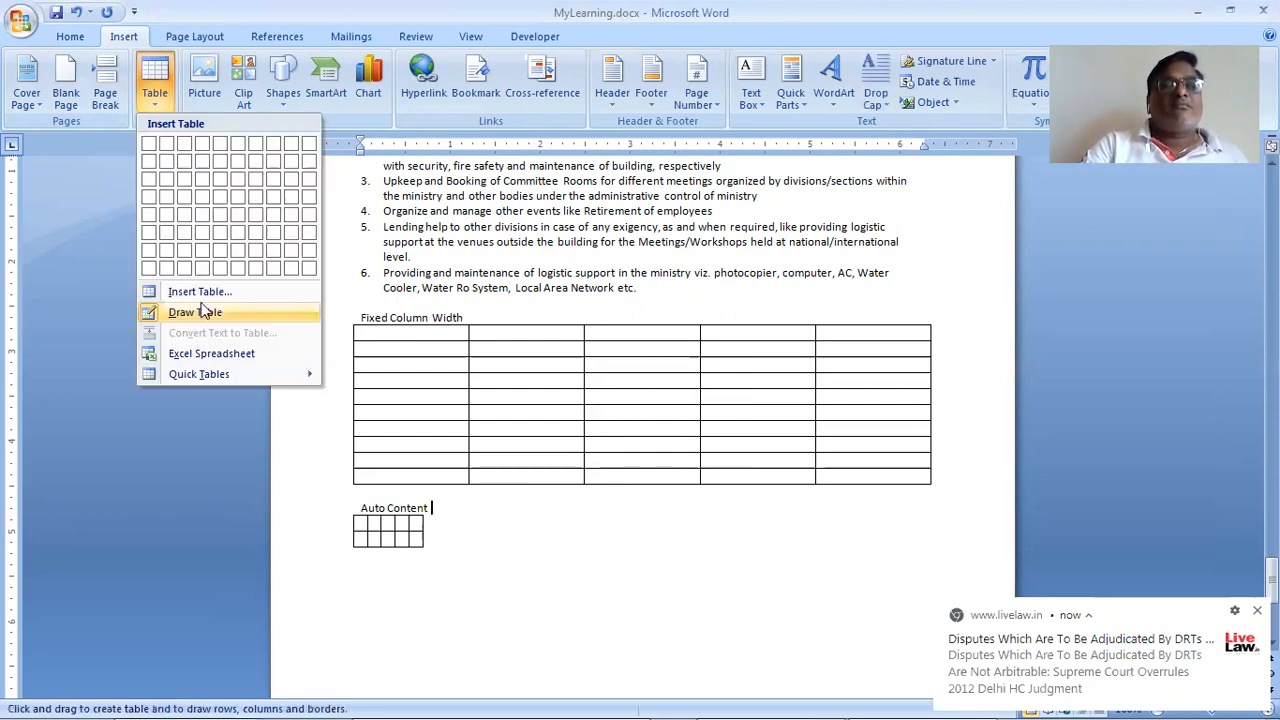
click(200, 292)
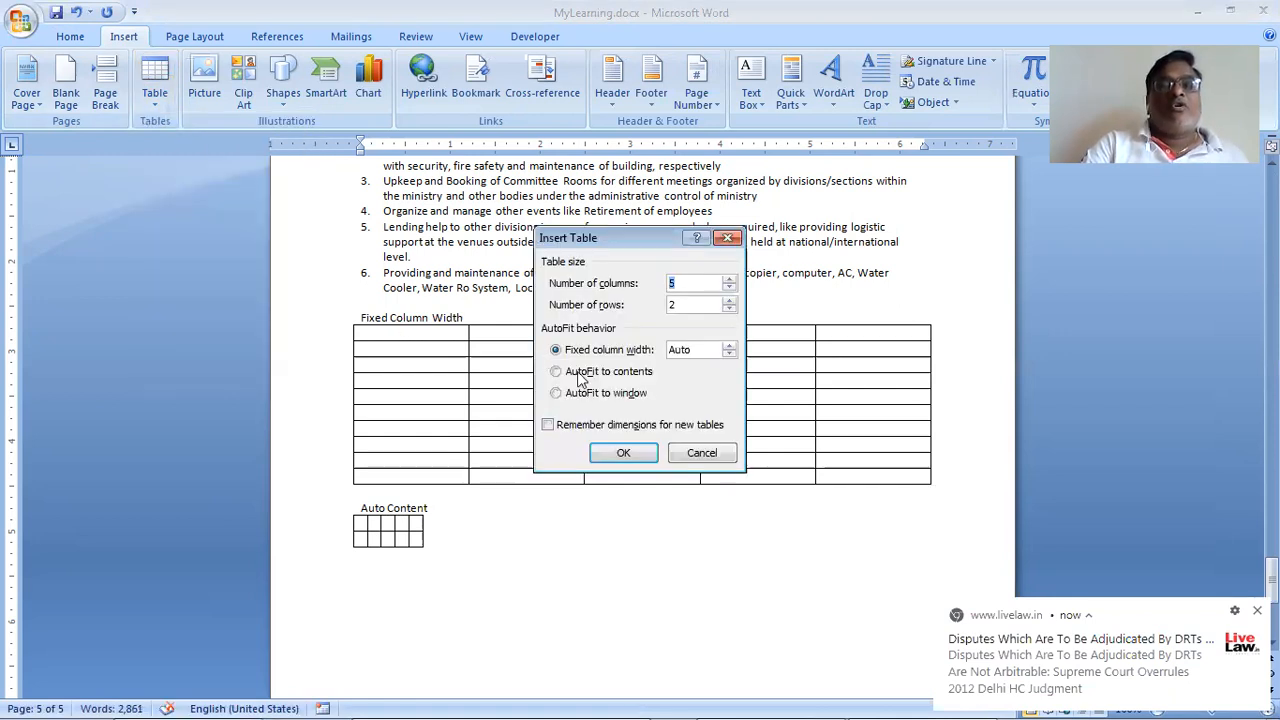
click(697, 452)
Step: Change the heading 'Auto Content' to 'AutoFit to Content'
key(BackSpace)
key(Left)
key(Left)
key(Left)
key(Left)
key(Left)
key(Left)
key(Left)
key(Left)
text(Fit to)
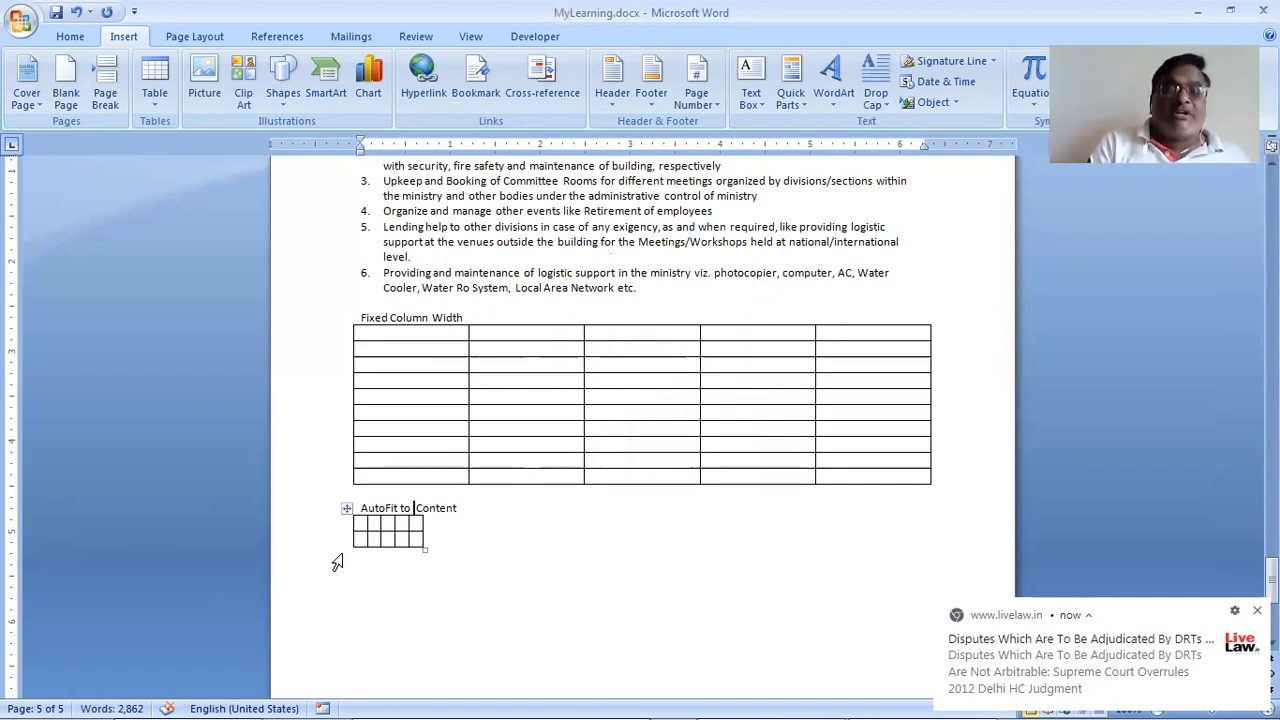
Step: Type the headings Sr., Name and mail address in the AutoFit table's first row
key(Down)
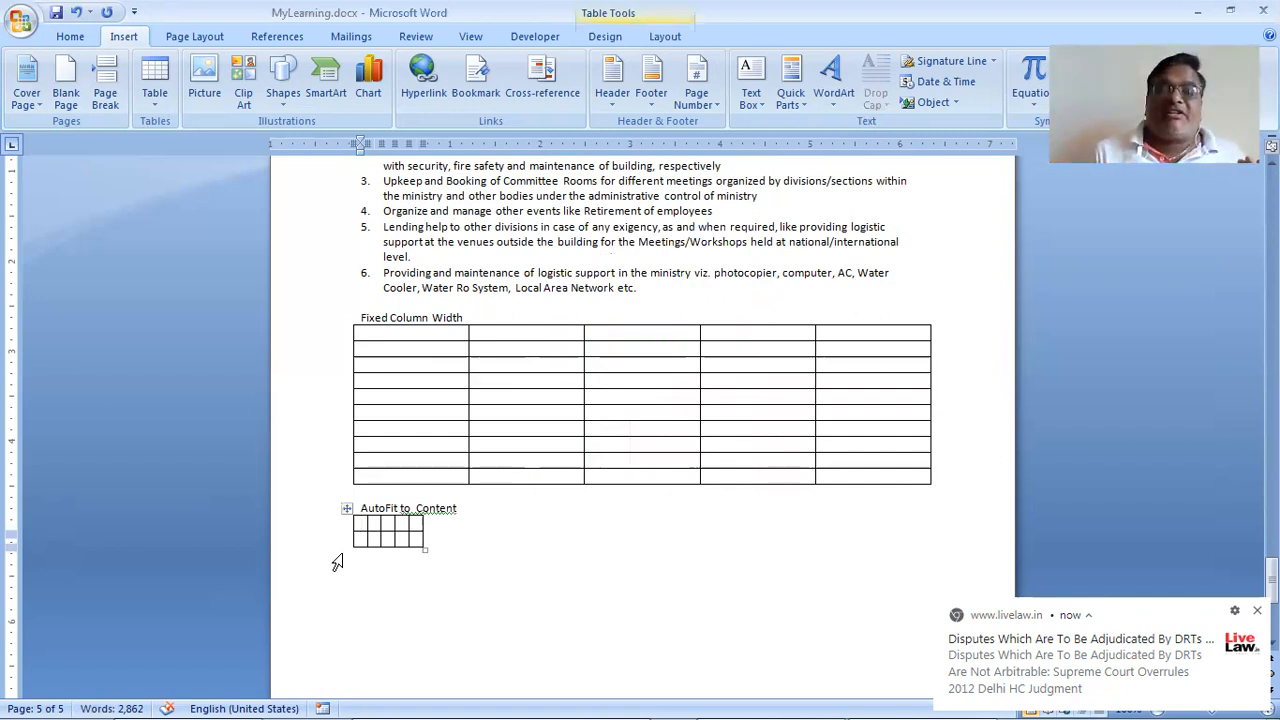
text(Sr)
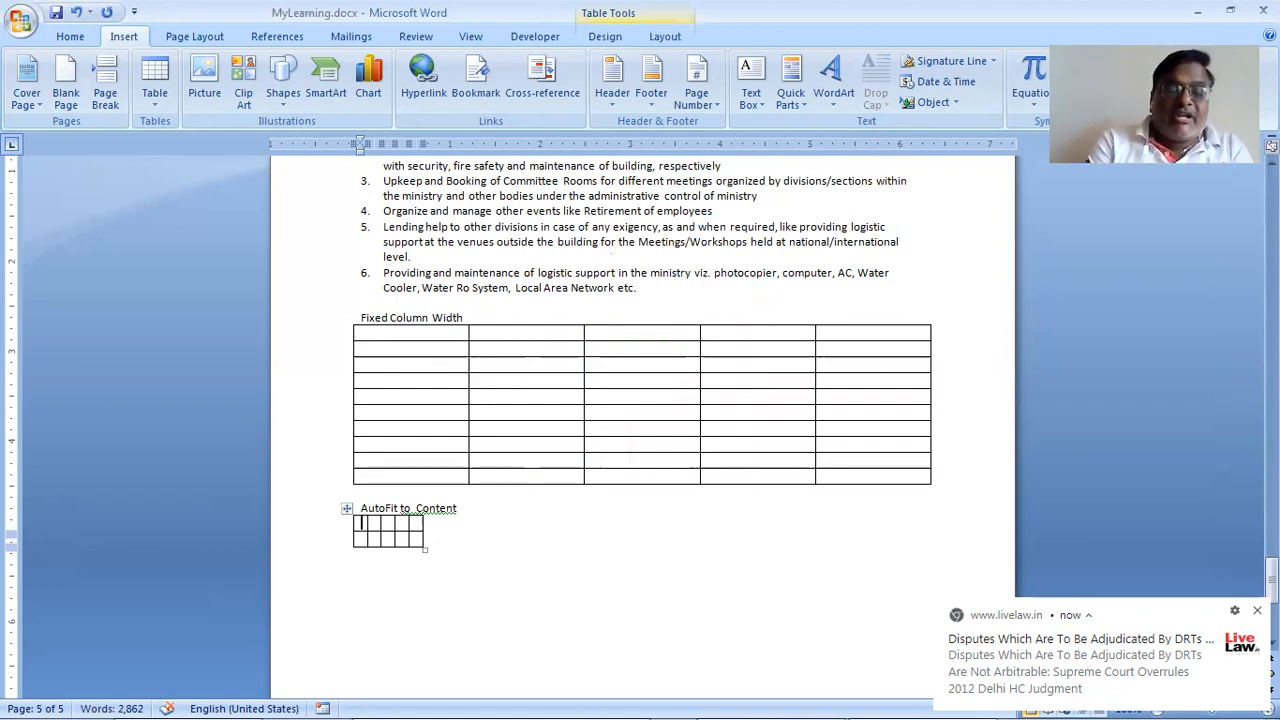
text(.)
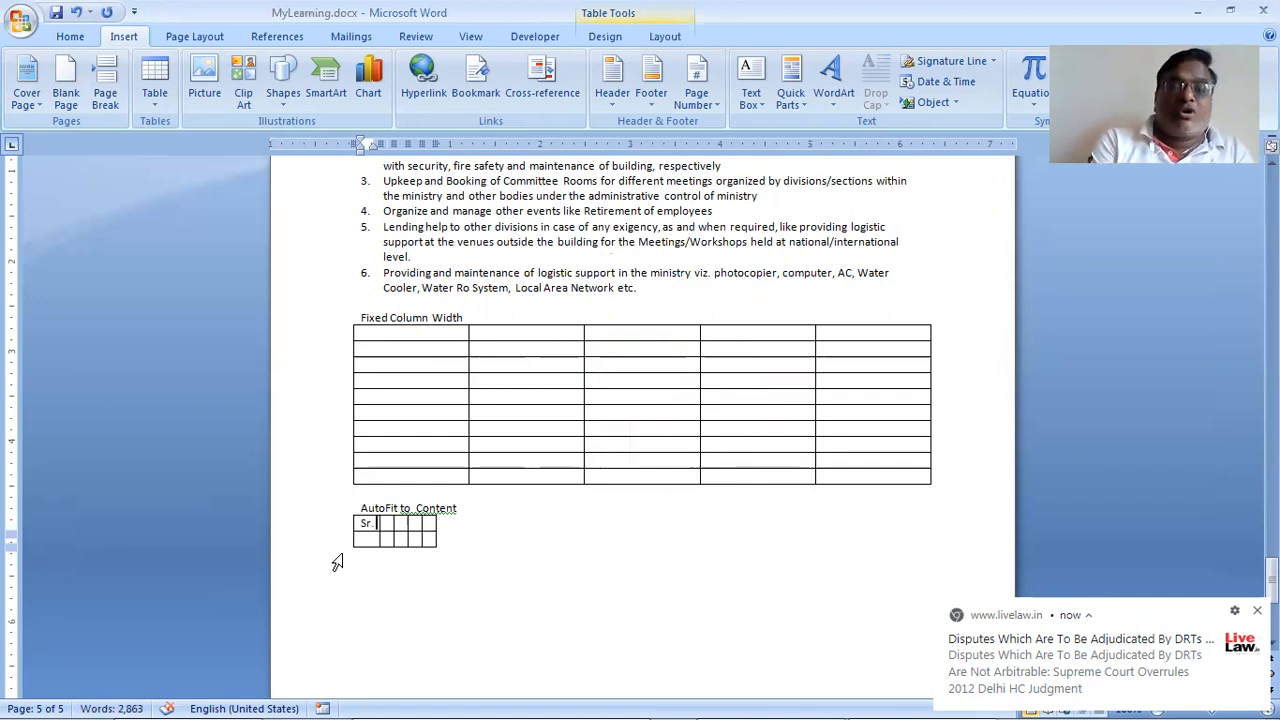
key(Tab)
text(Name)
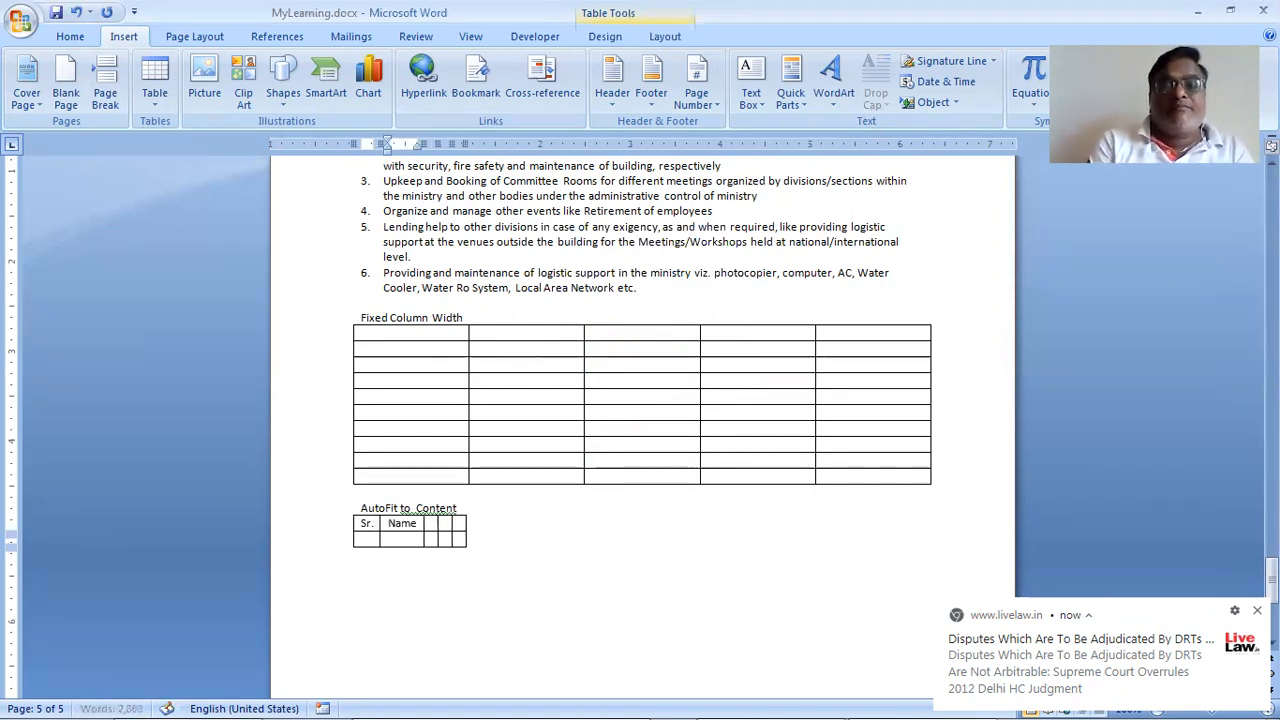
key(Tab)
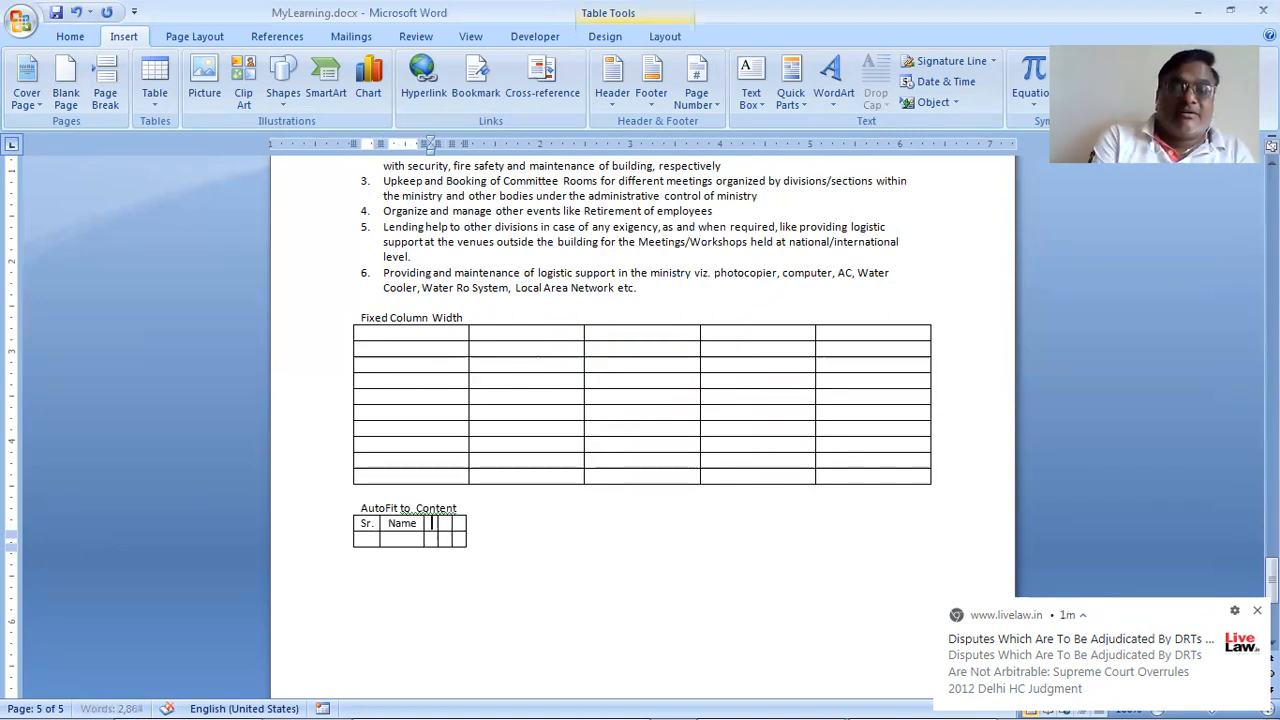
text(A)
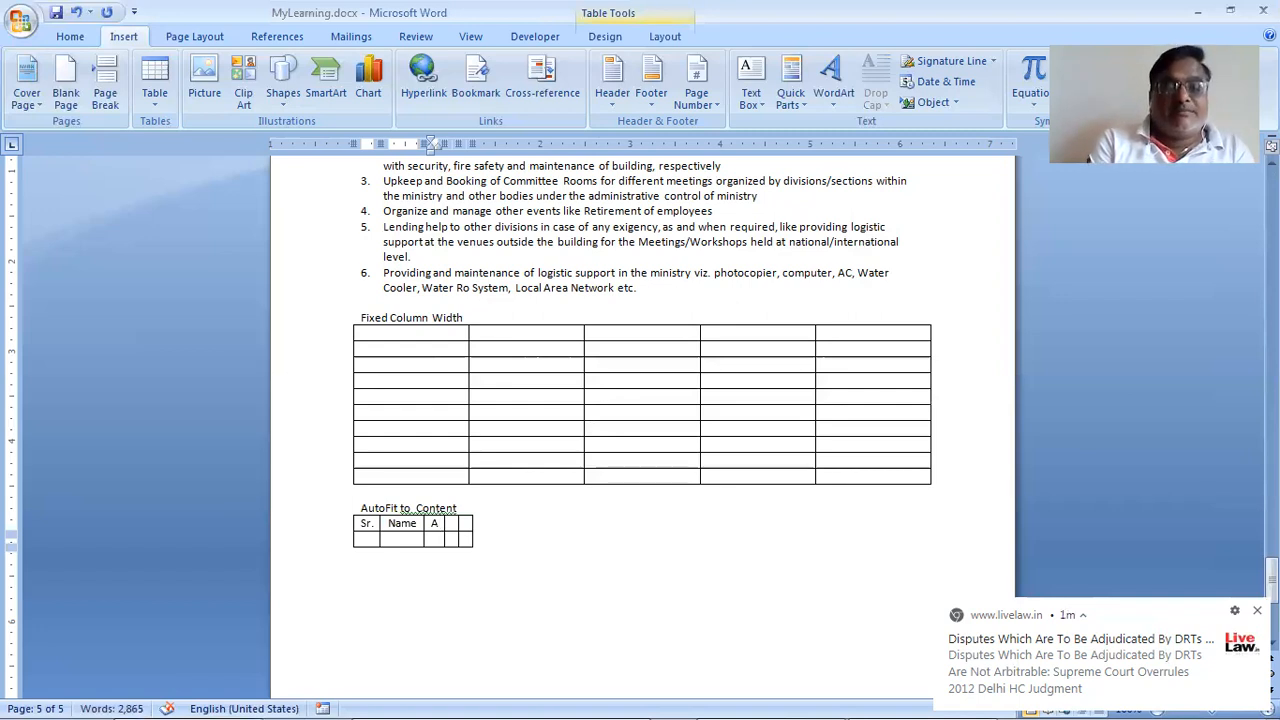
key(BackSpace)
text(mail)
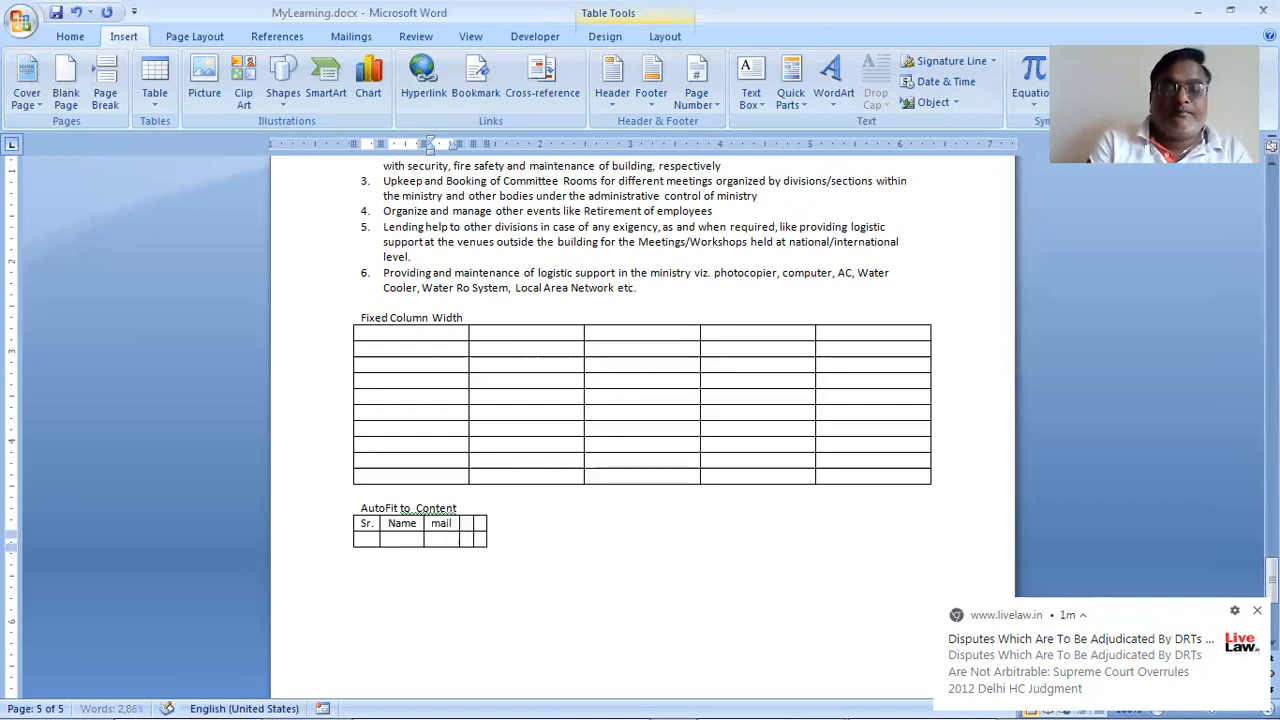
text( add)
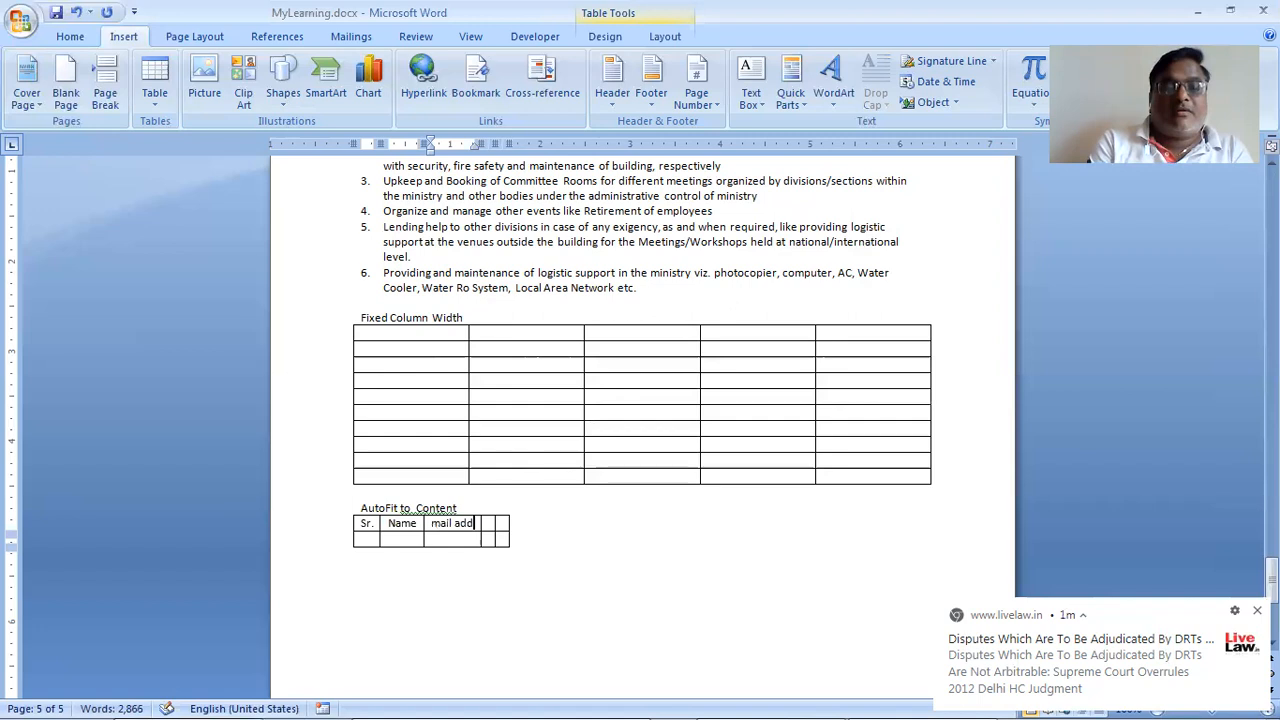
text(ress)
Step: Fill the next row with 1, the person's full name and their e-mail address, blocking a browser notification
click(432, 538)
click(389, 538)
click(365, 538)
text(1)
key(Tab)
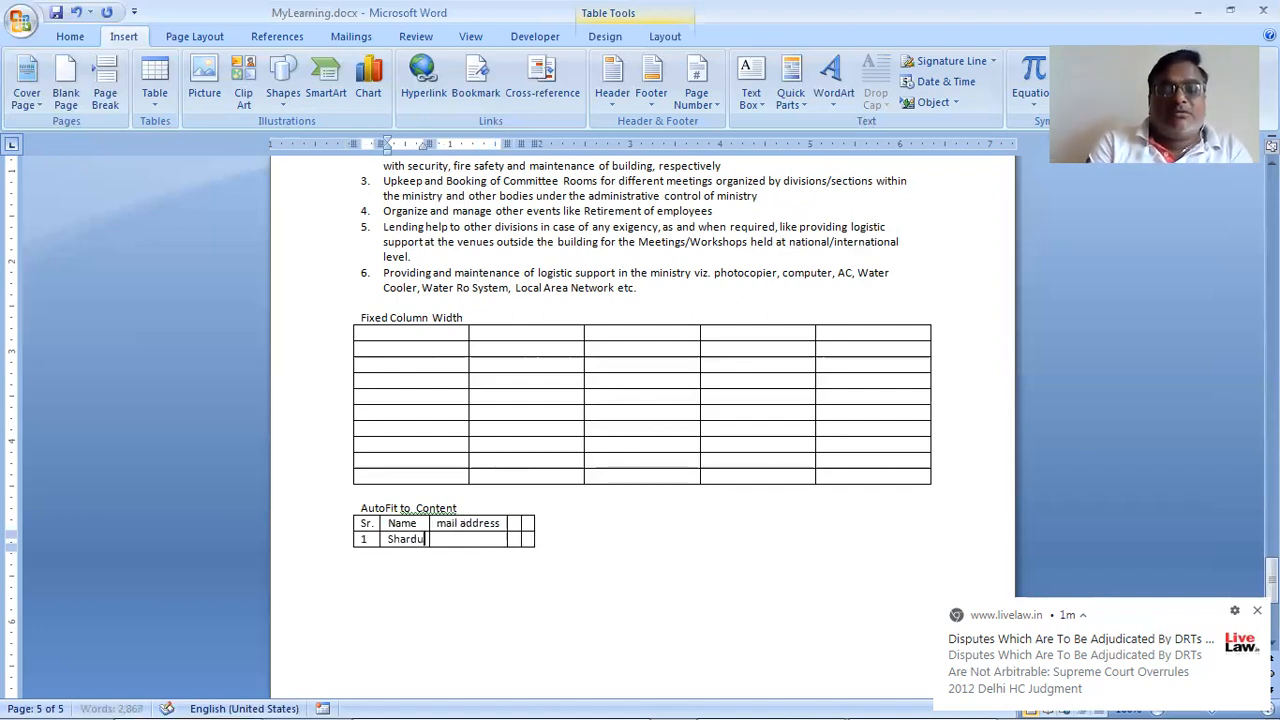
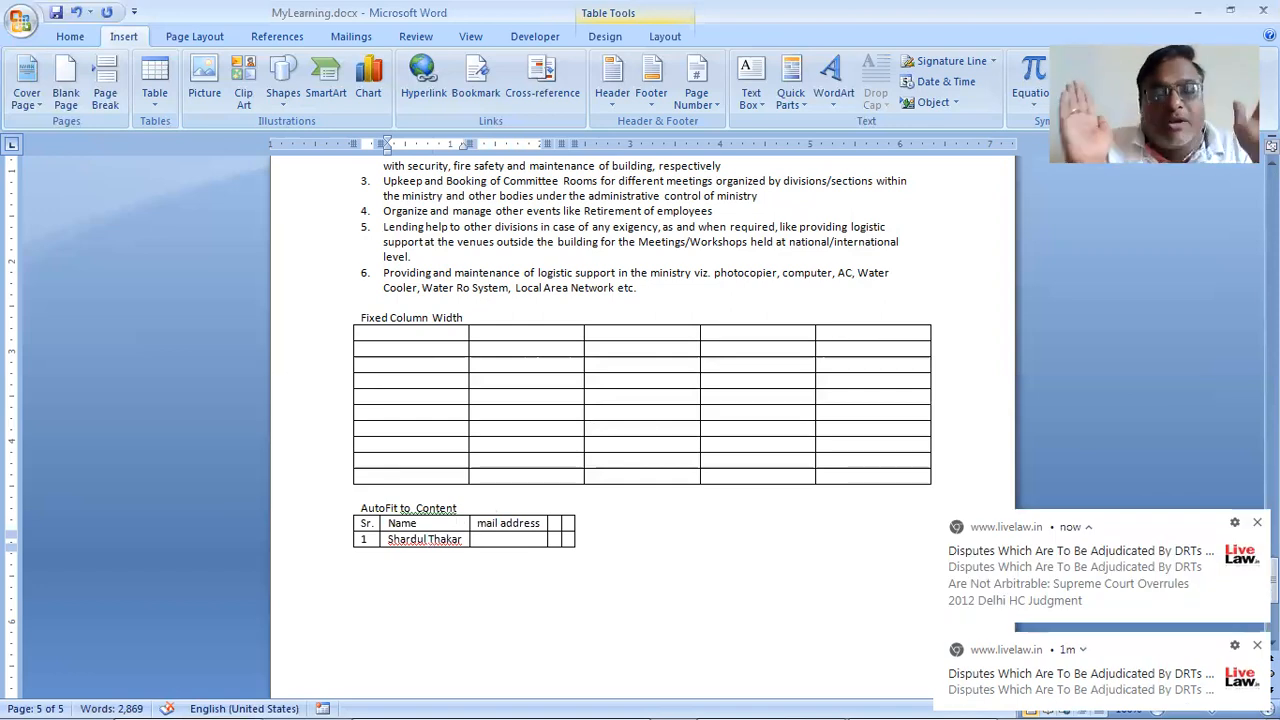
click(1234, 522)
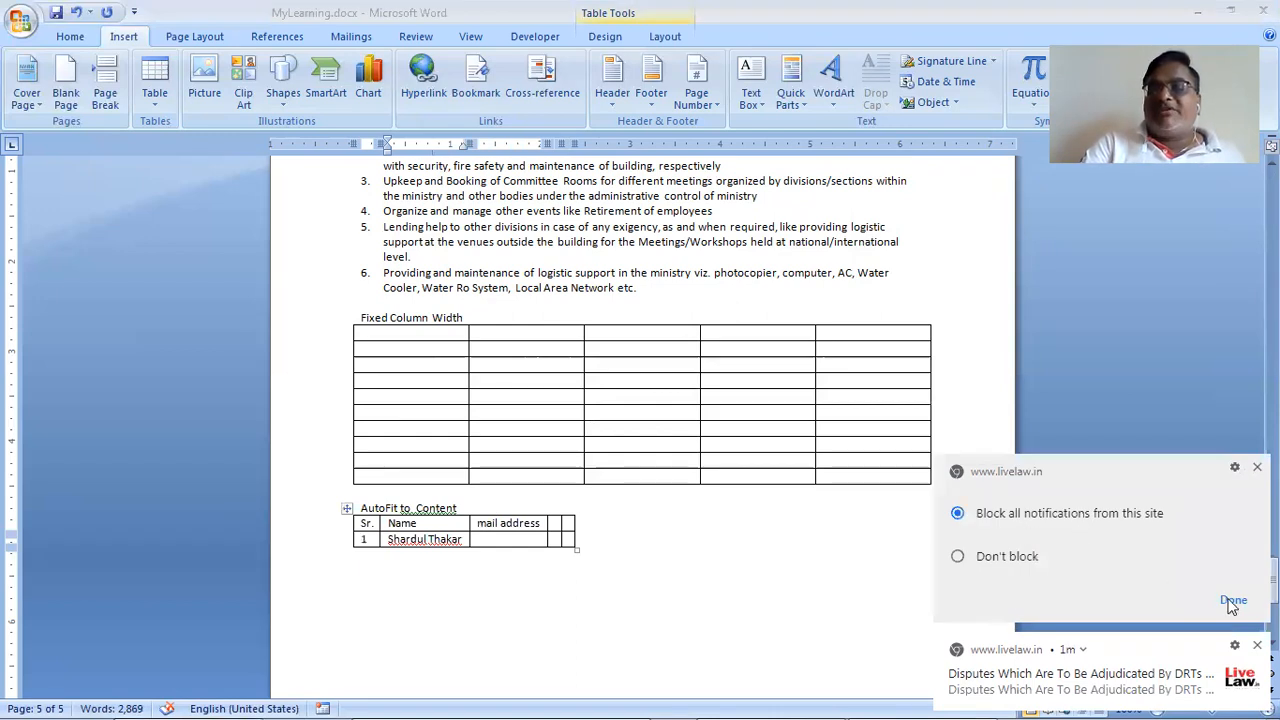
click(1233, 601)
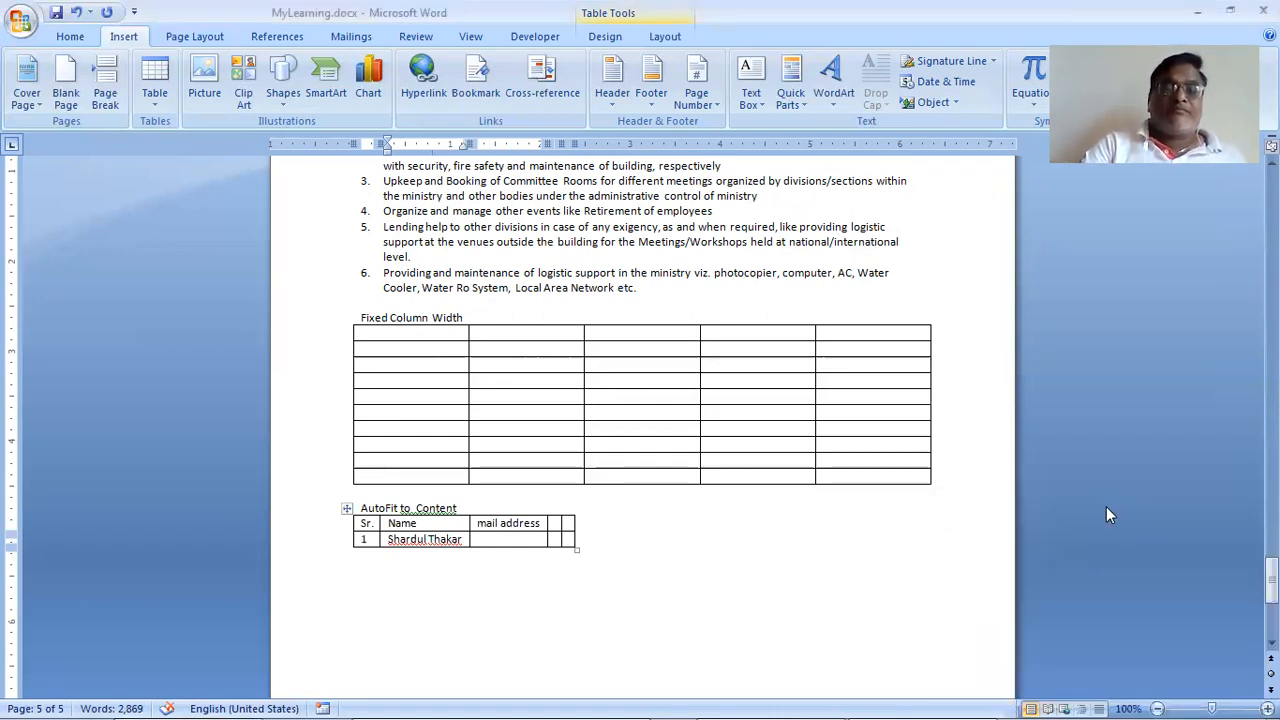
key(Tab)
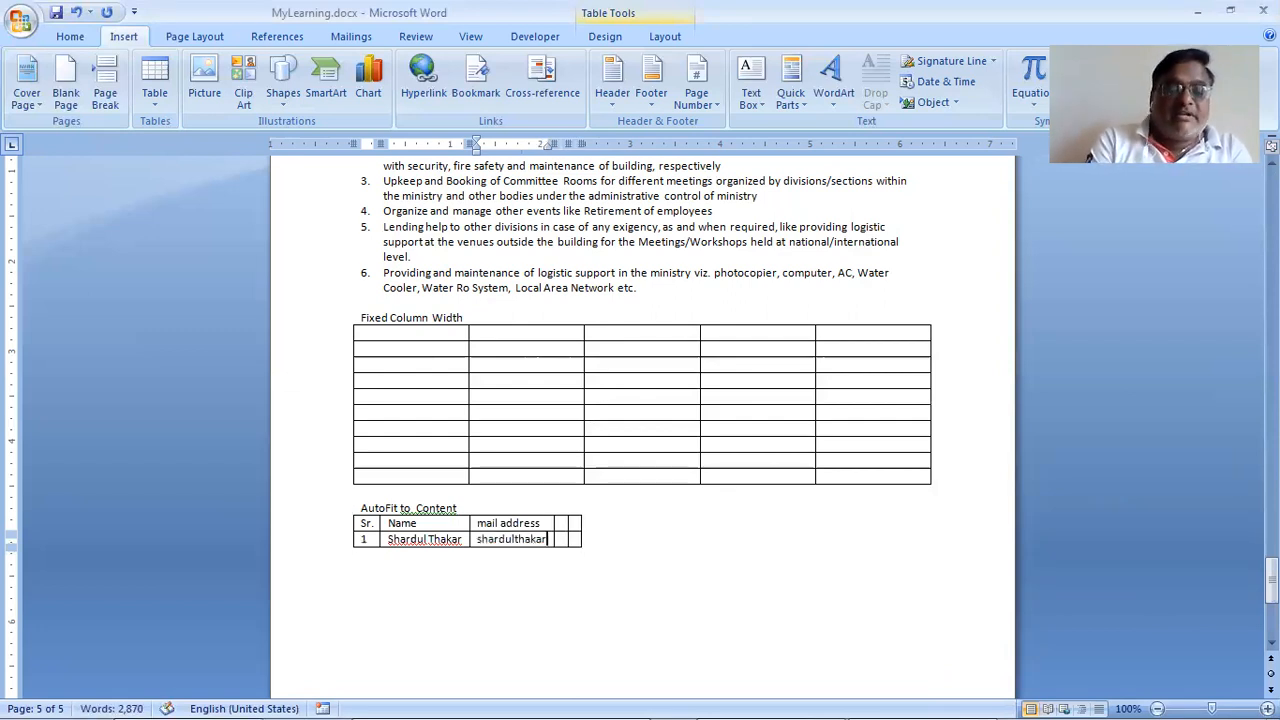
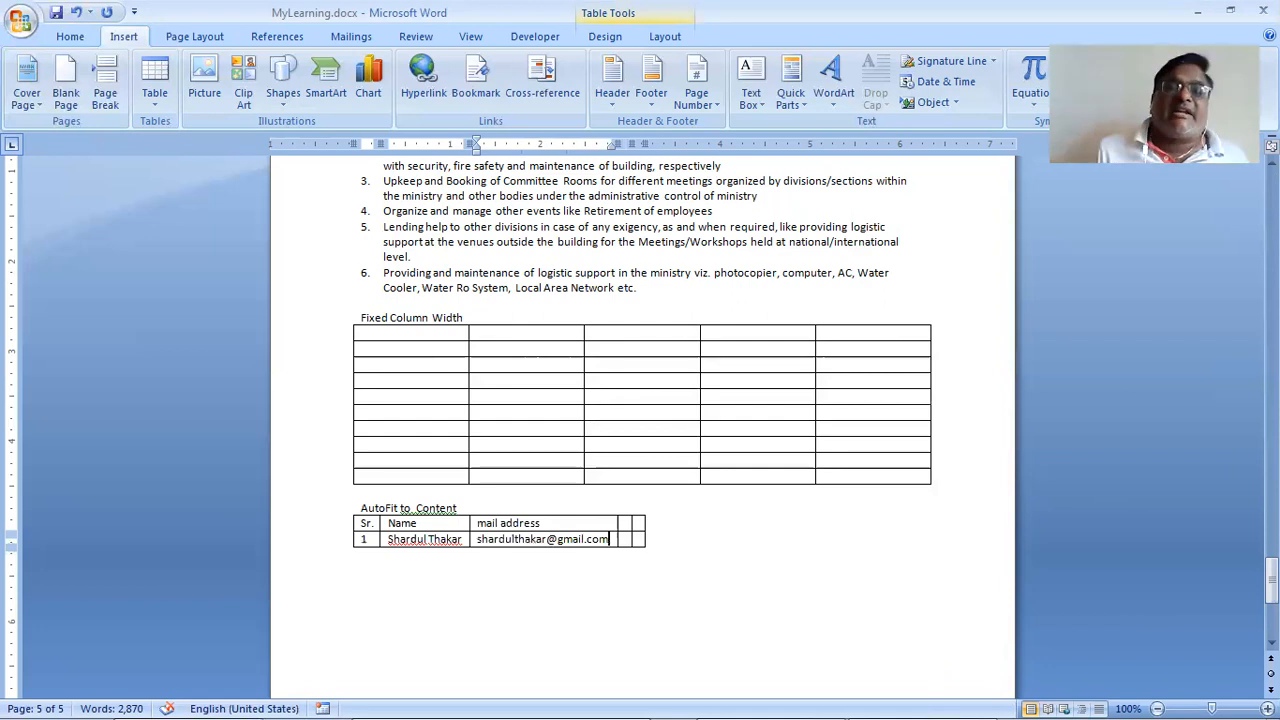
Step: Type sr., Name and mail address as Fixed Column Width table headings, then the e-mail address below
click(560, 330)
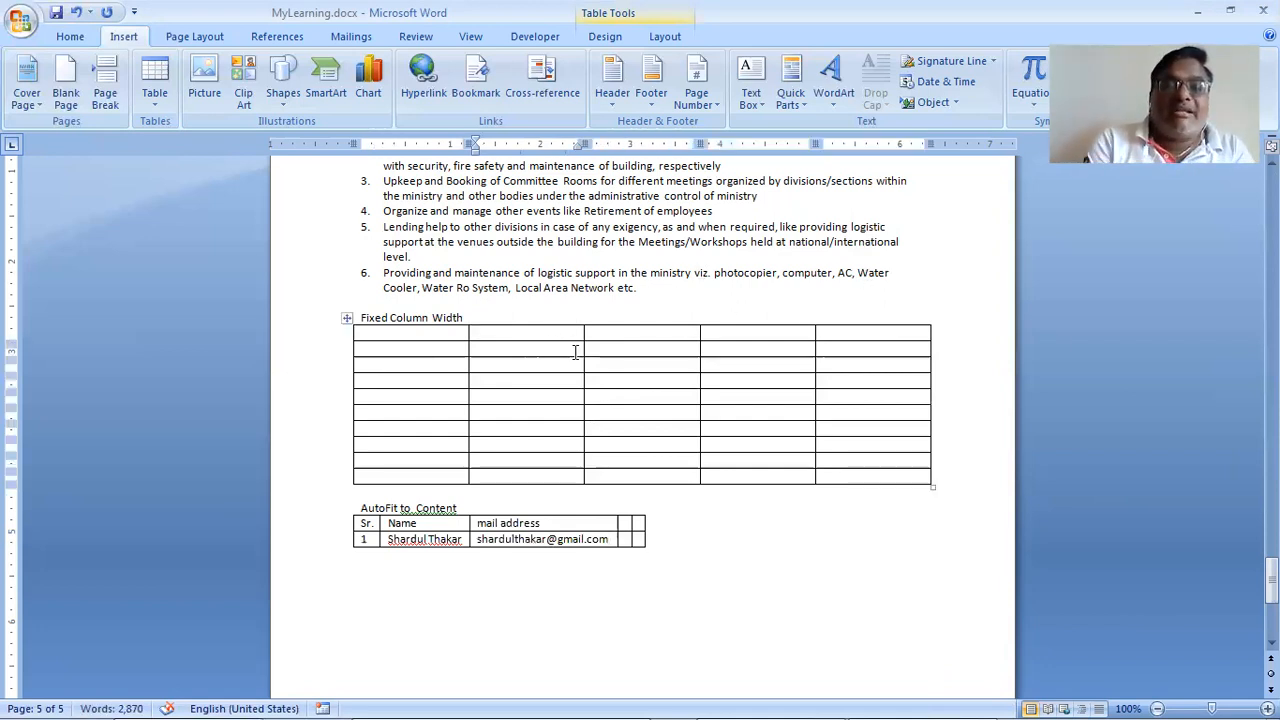
key(Left)
text(sr.)
key(Tab)
text(Name)
key(Tab)
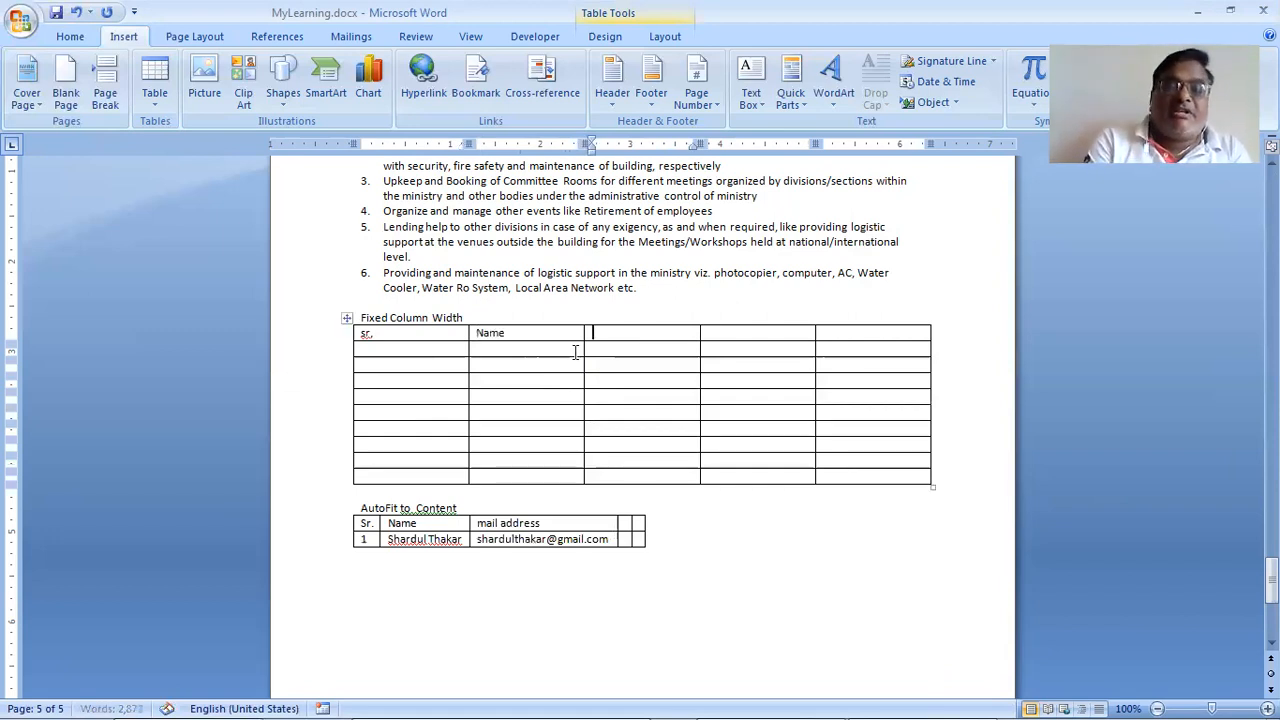
text(mail address)
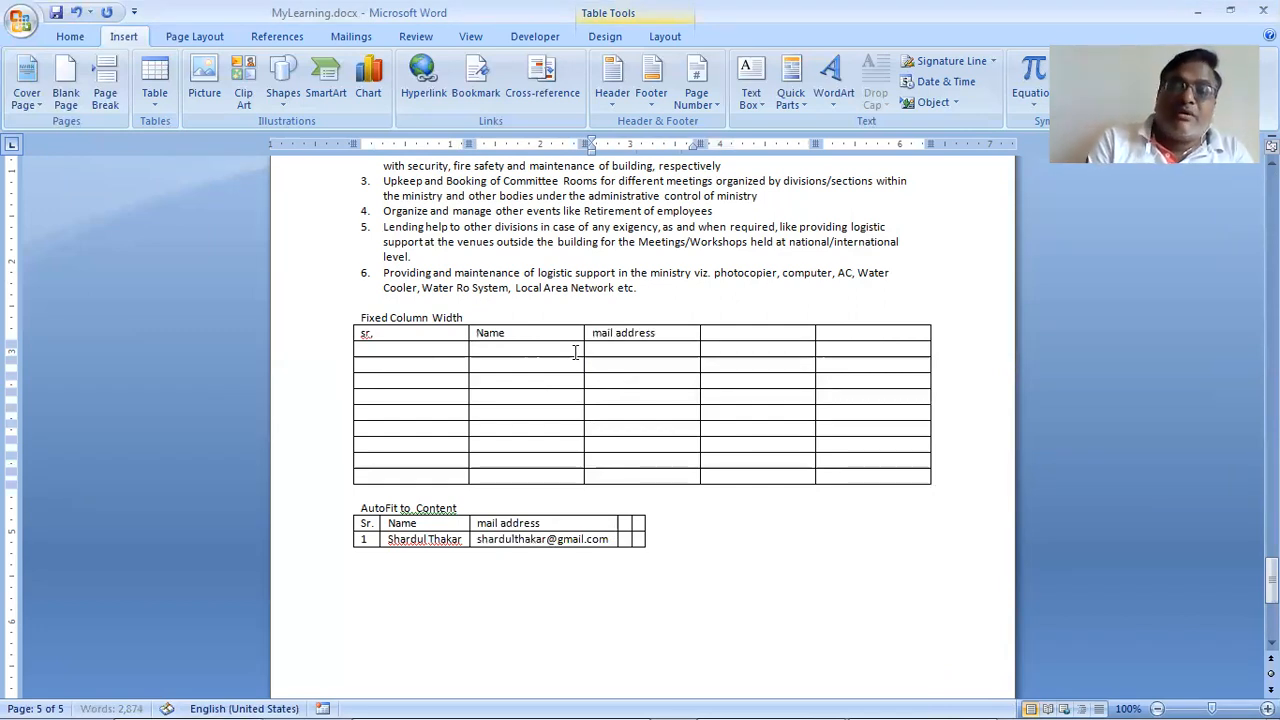
key(Down)
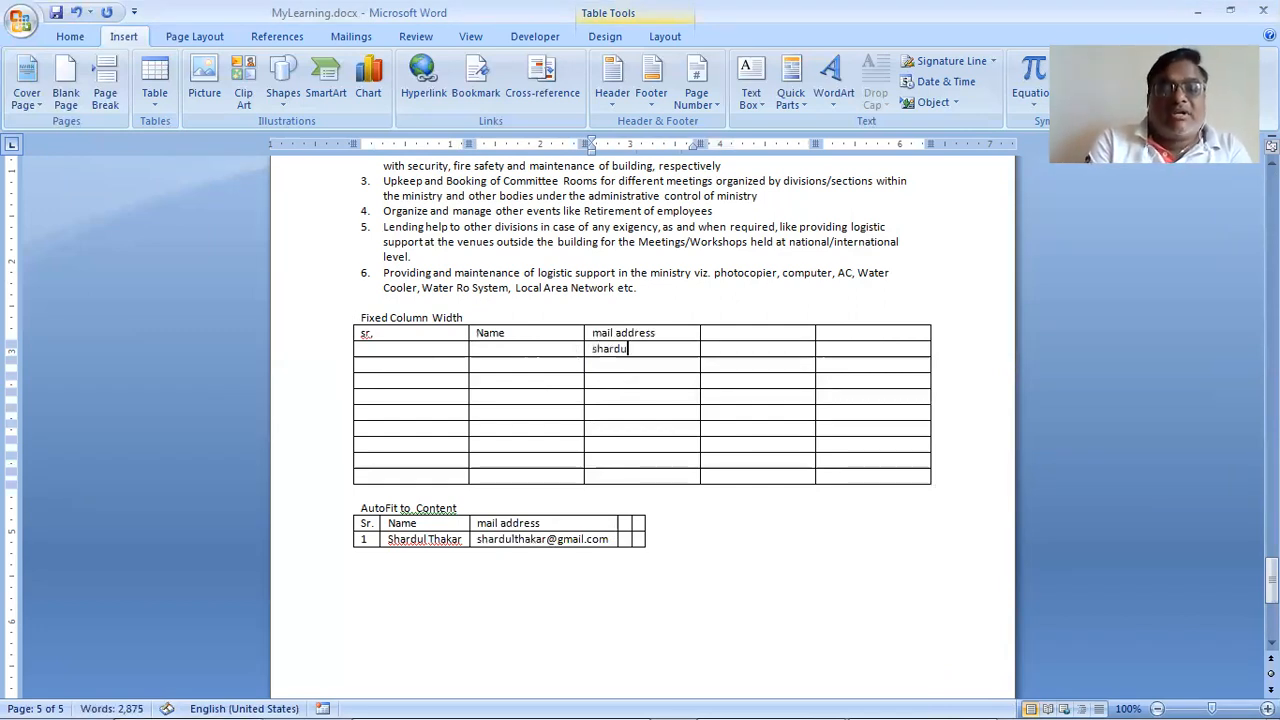
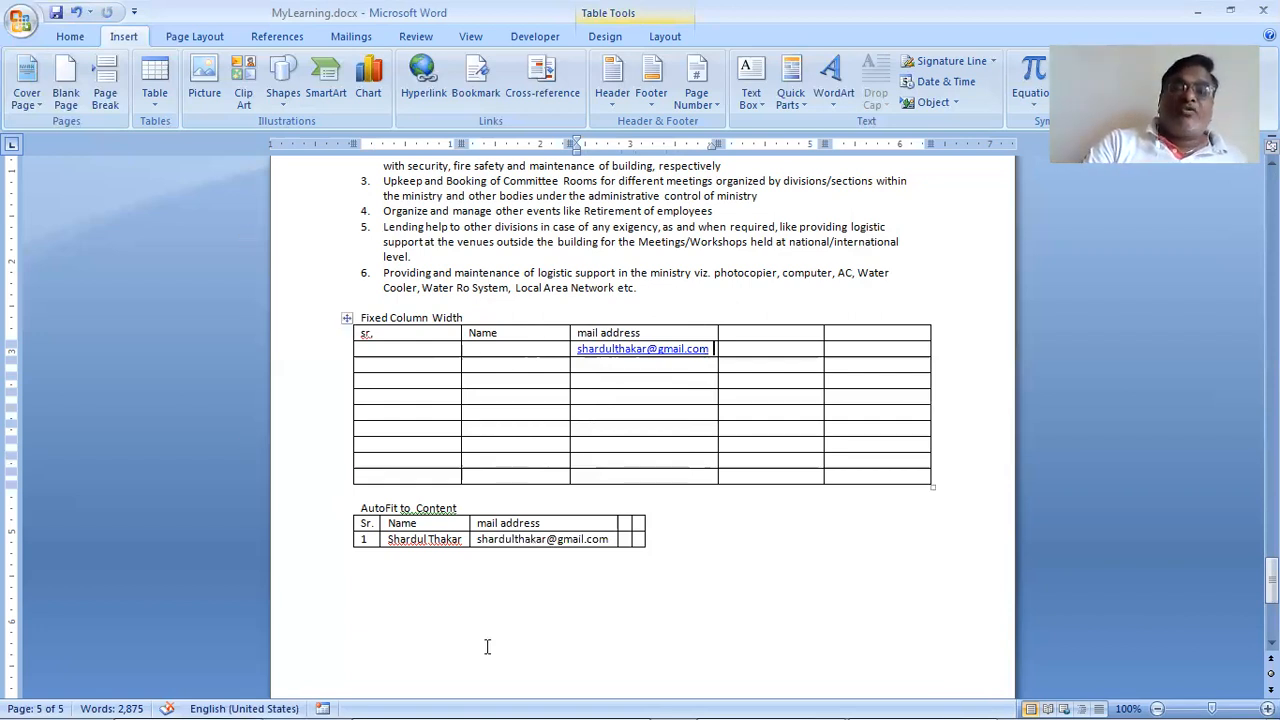
Step: Move below the tables and bring up the Insert Table dialog for a new table
click(692, 566)
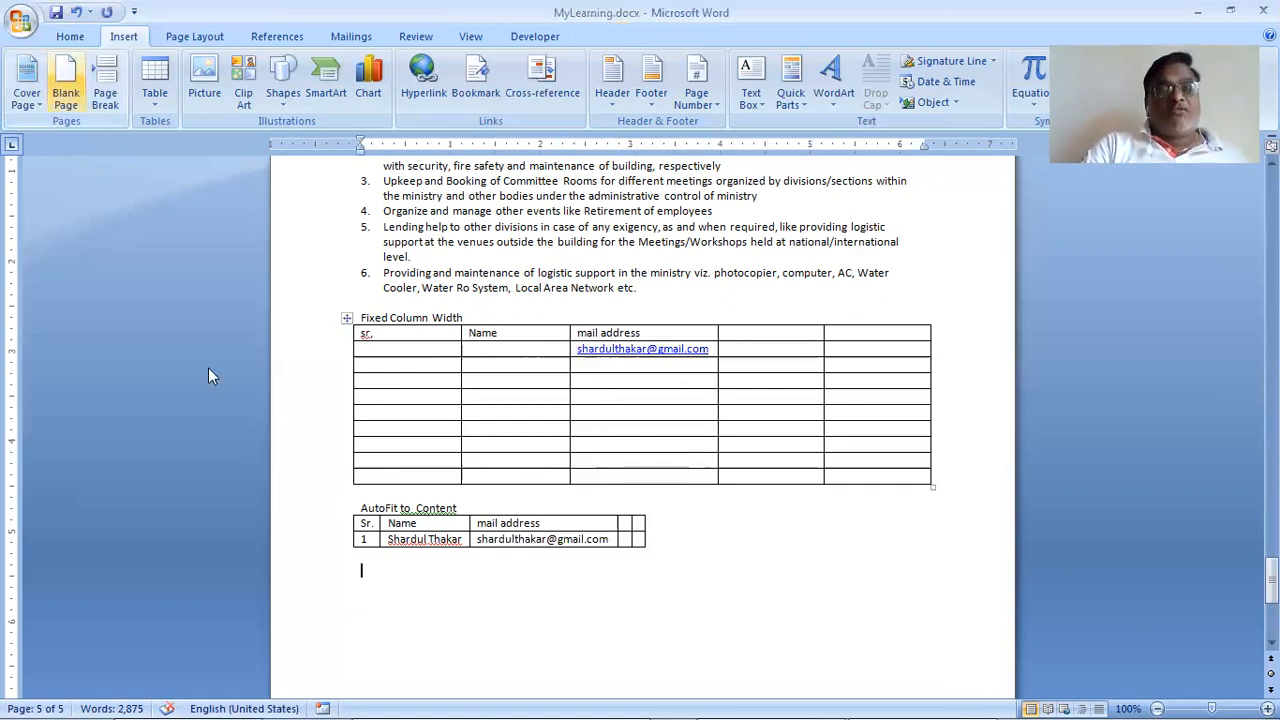
click(157, 95)
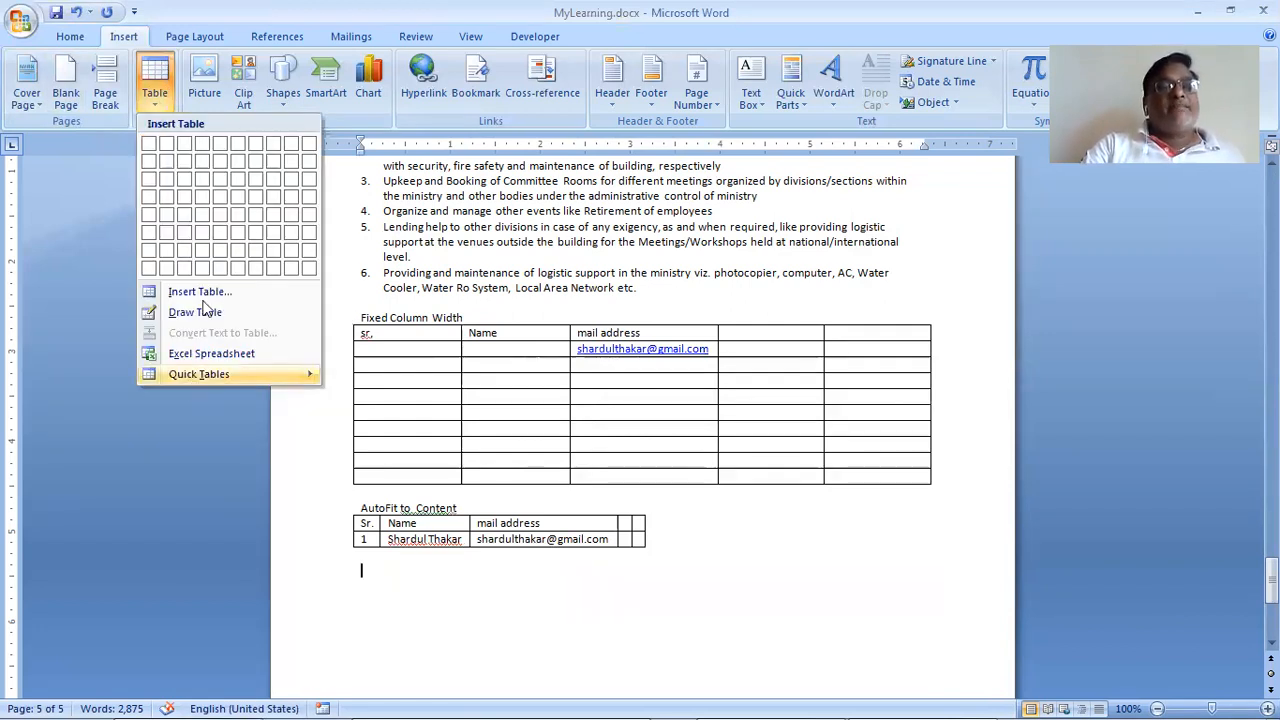
click(211, 292)
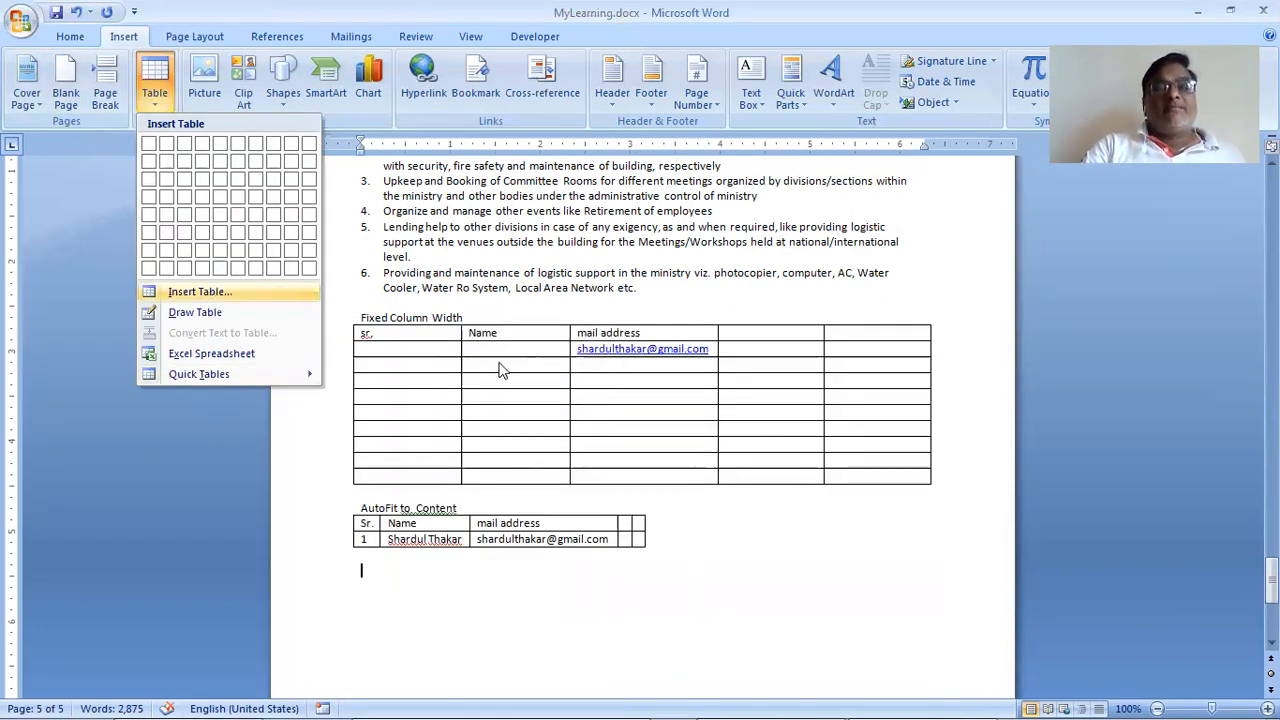
Step: Insert a window-width 5-column, 2-row table and type an e-mail address in its third cell
click(608, 393)
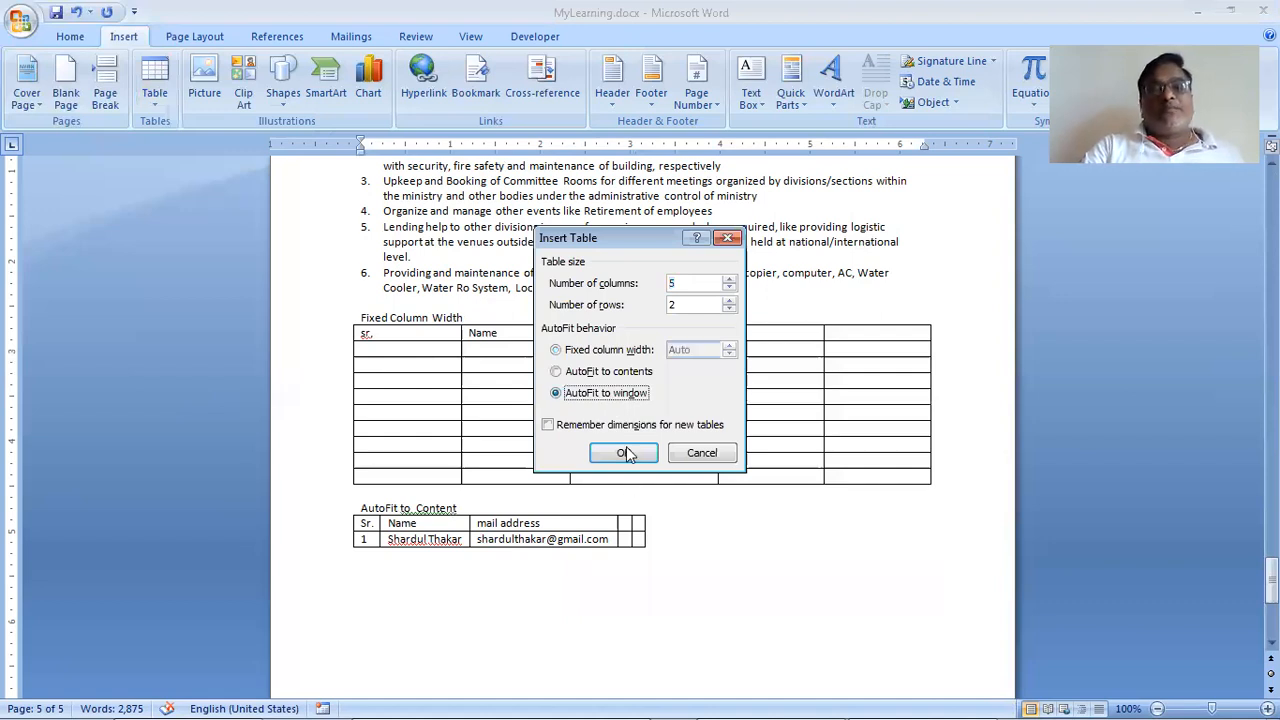
click(626, 453)
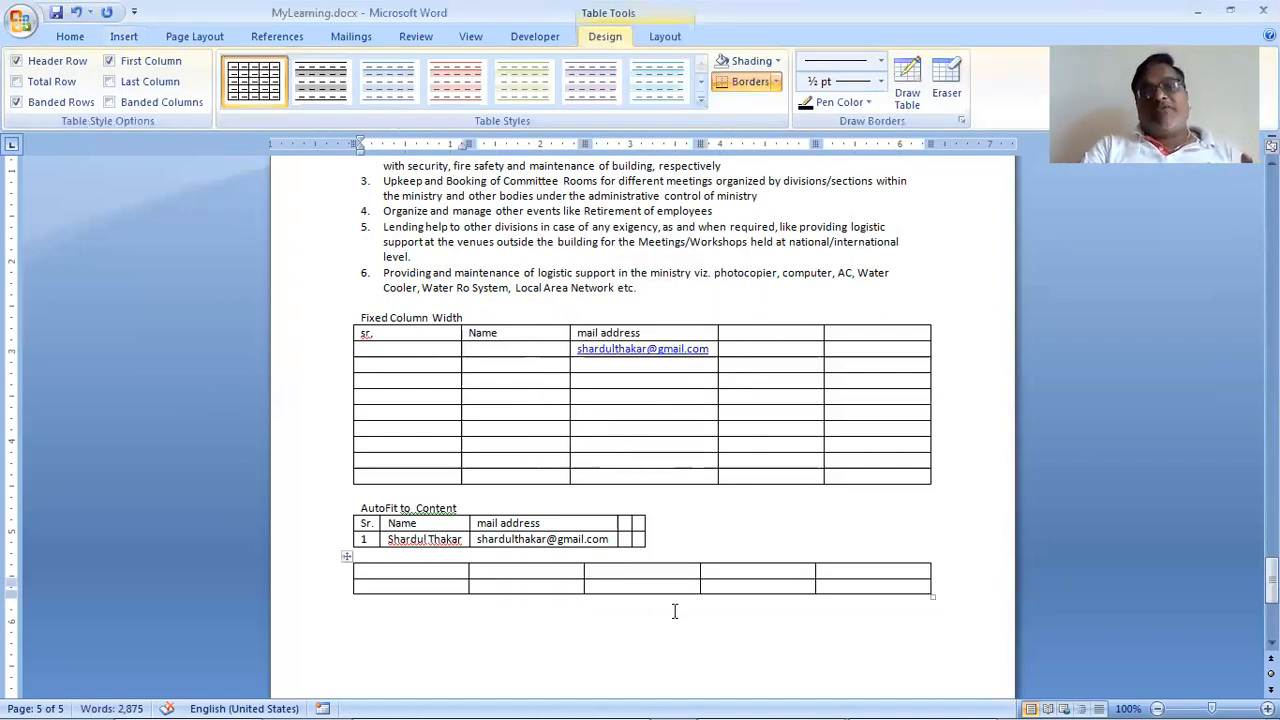
click(660, 568)
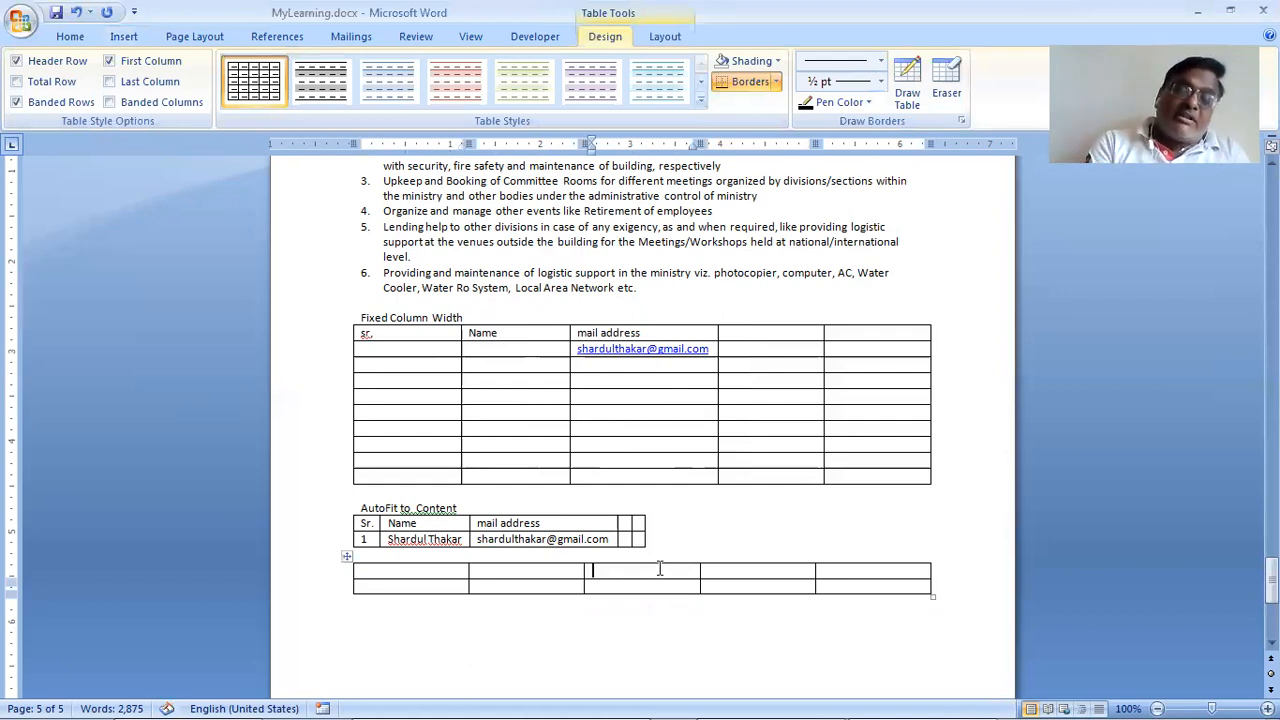
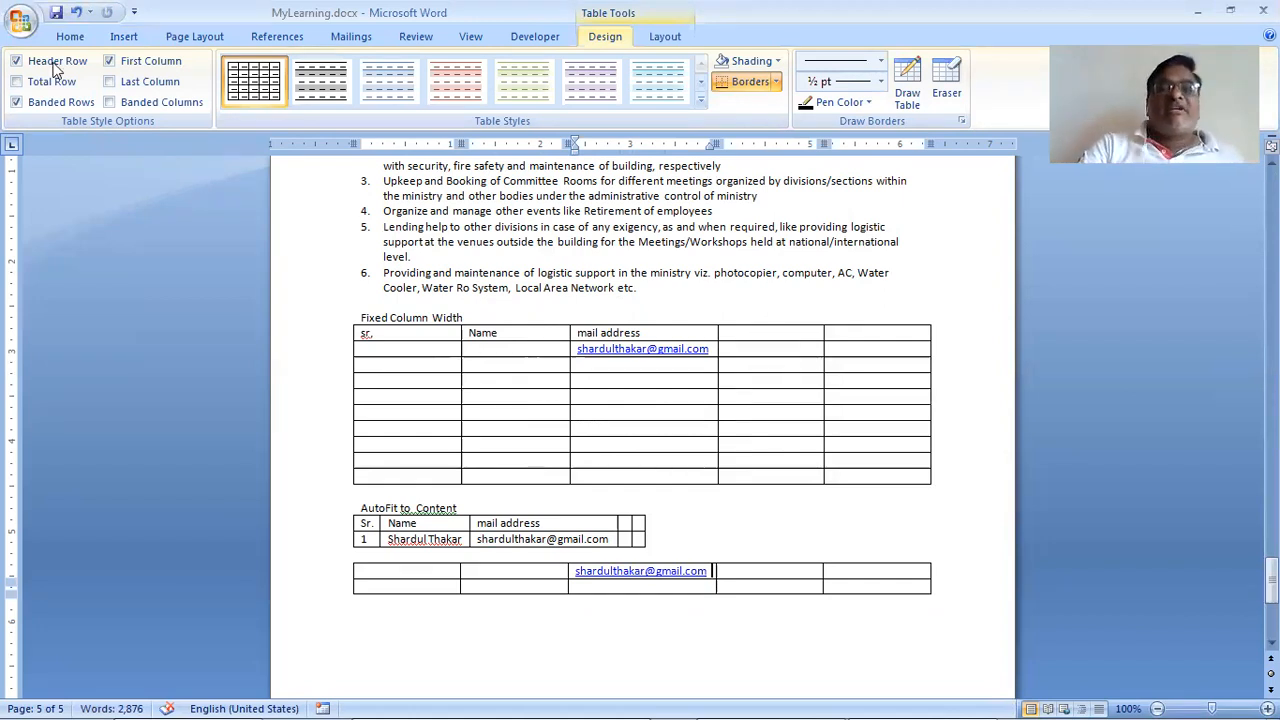
Step: Select everything from the Fixed Column Width heading through the last table and delete it
drag(330, 320, 370, 591)
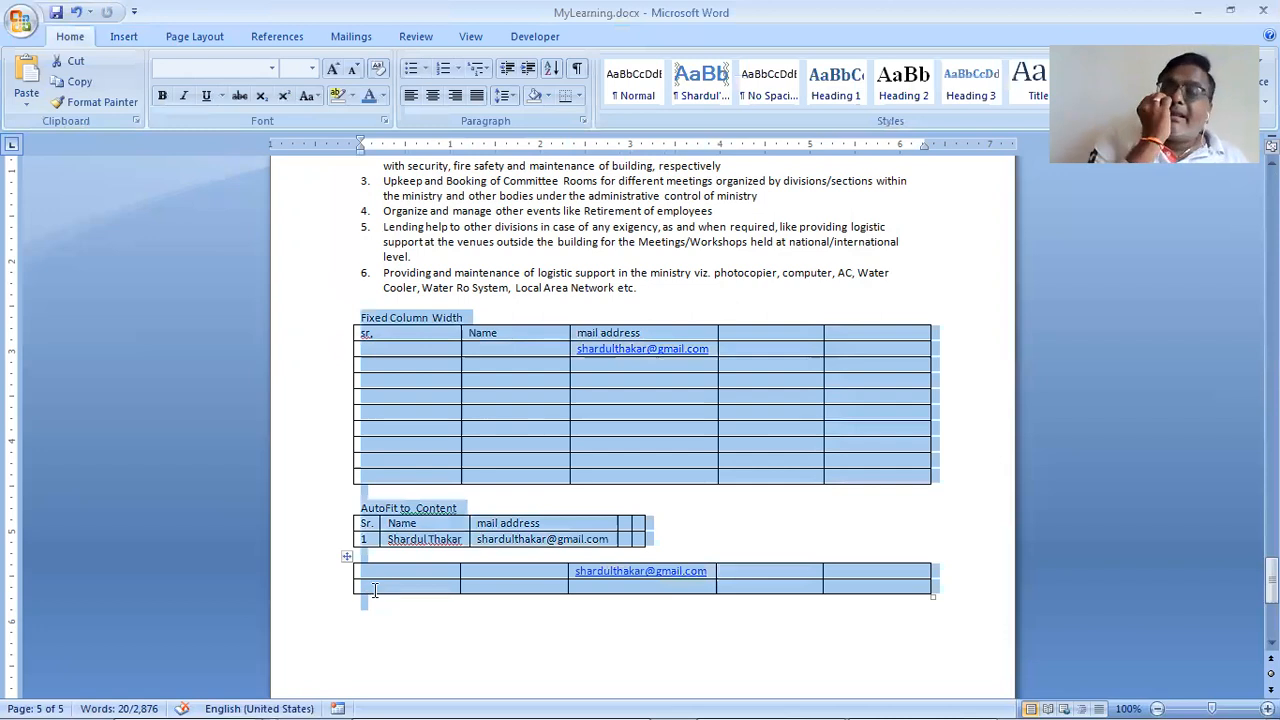
key(Delete)
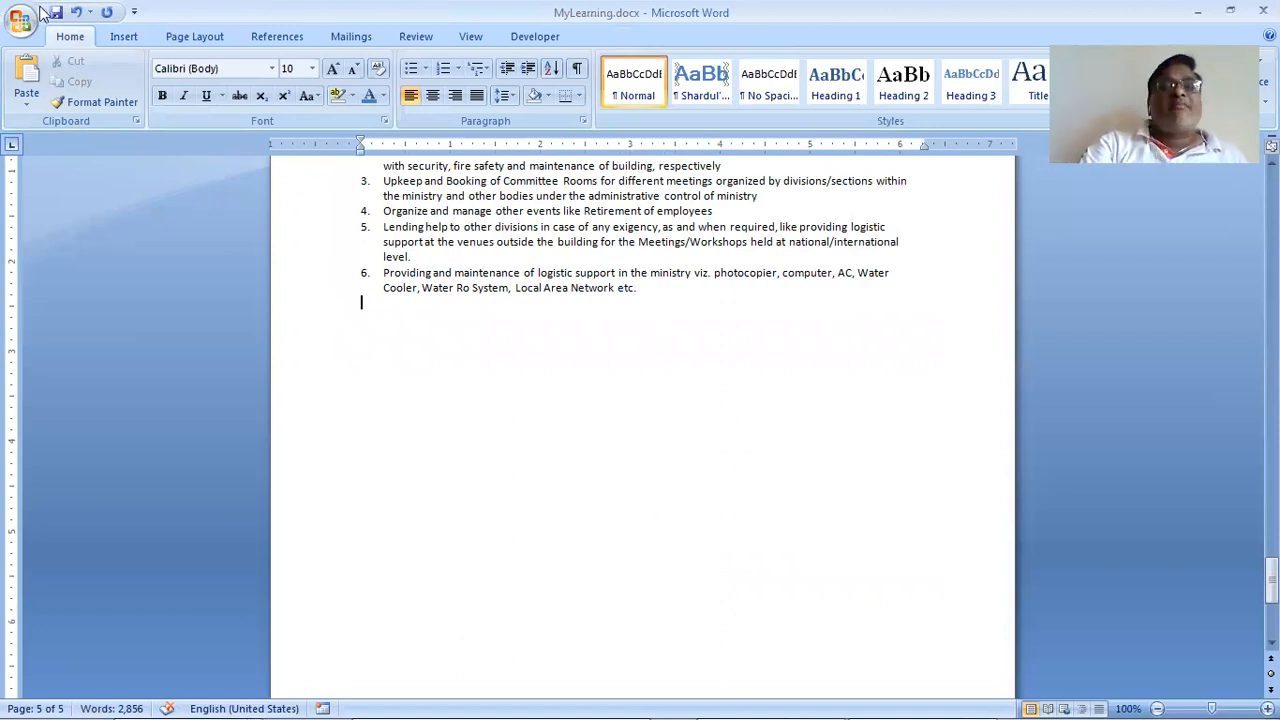
Step: With Draw Table, draw two stacked page-wide single-row table outlines below the numbered list
click(124, 36)
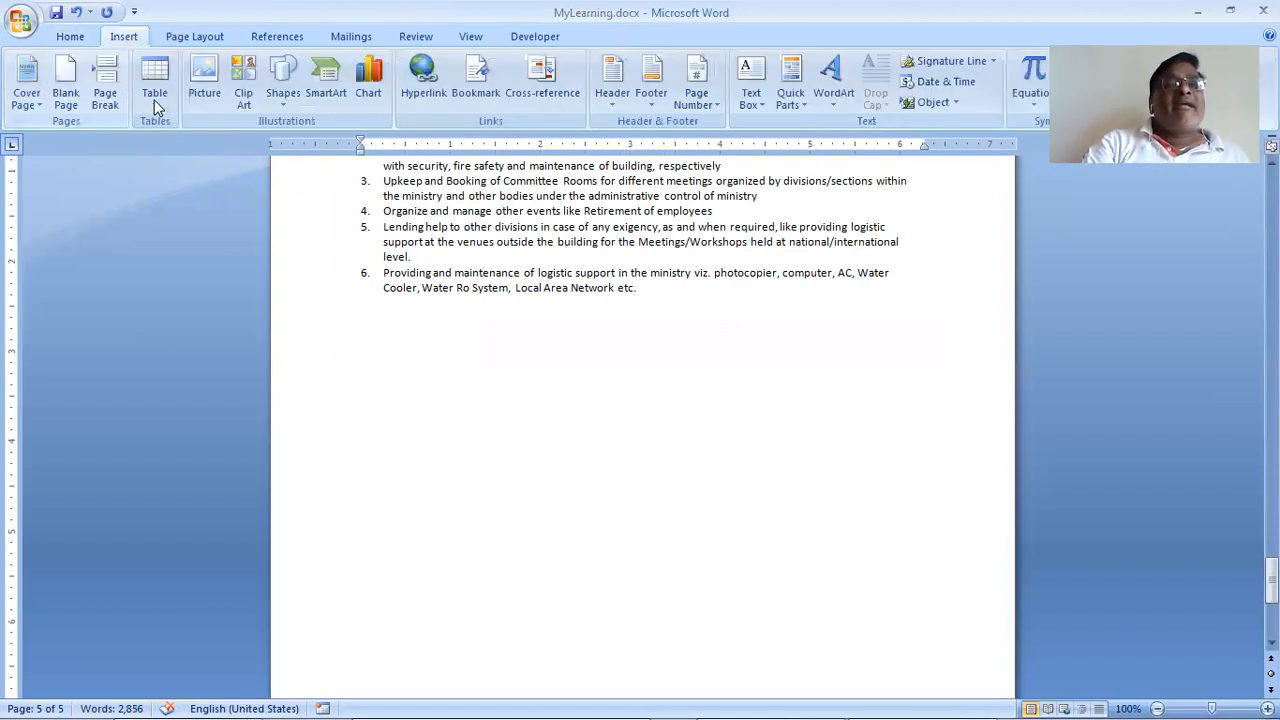
click(161, 107)
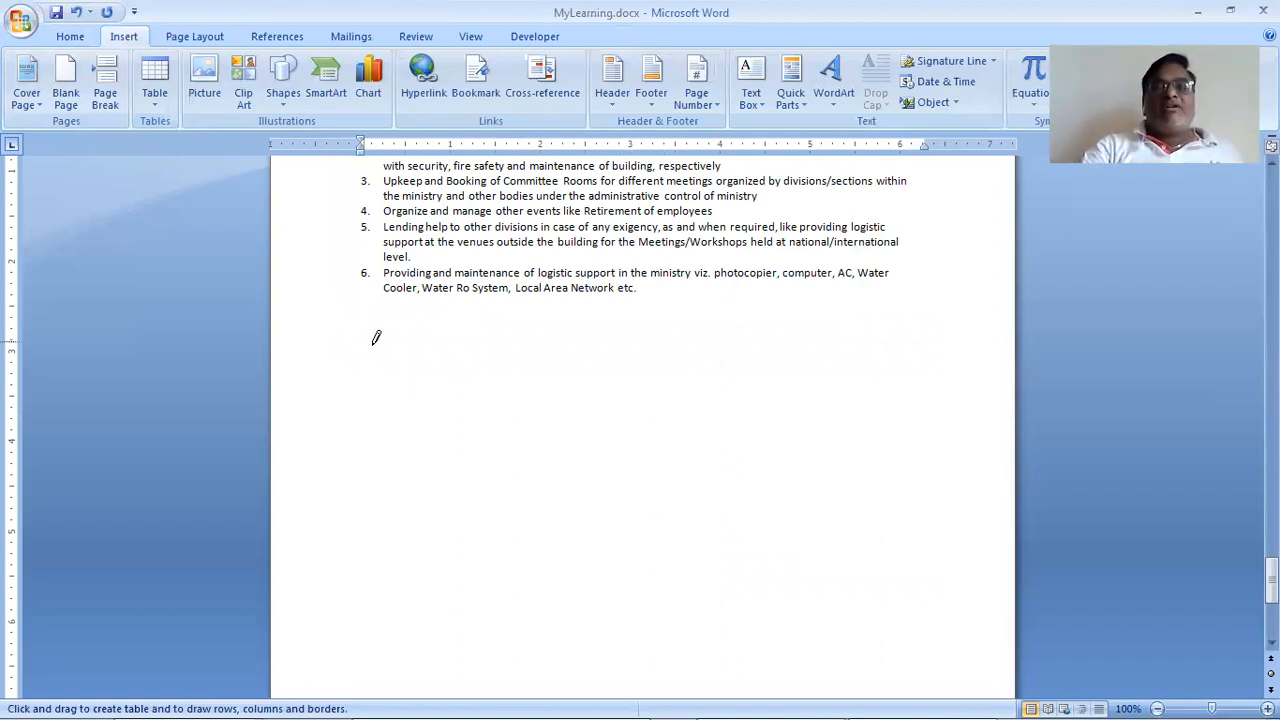
mouse_move(376, 338)
mouse_down()
mouse_move(397, 369)
mouse_move(580, 380)
mouse_move(968, 372)
mouse_up()
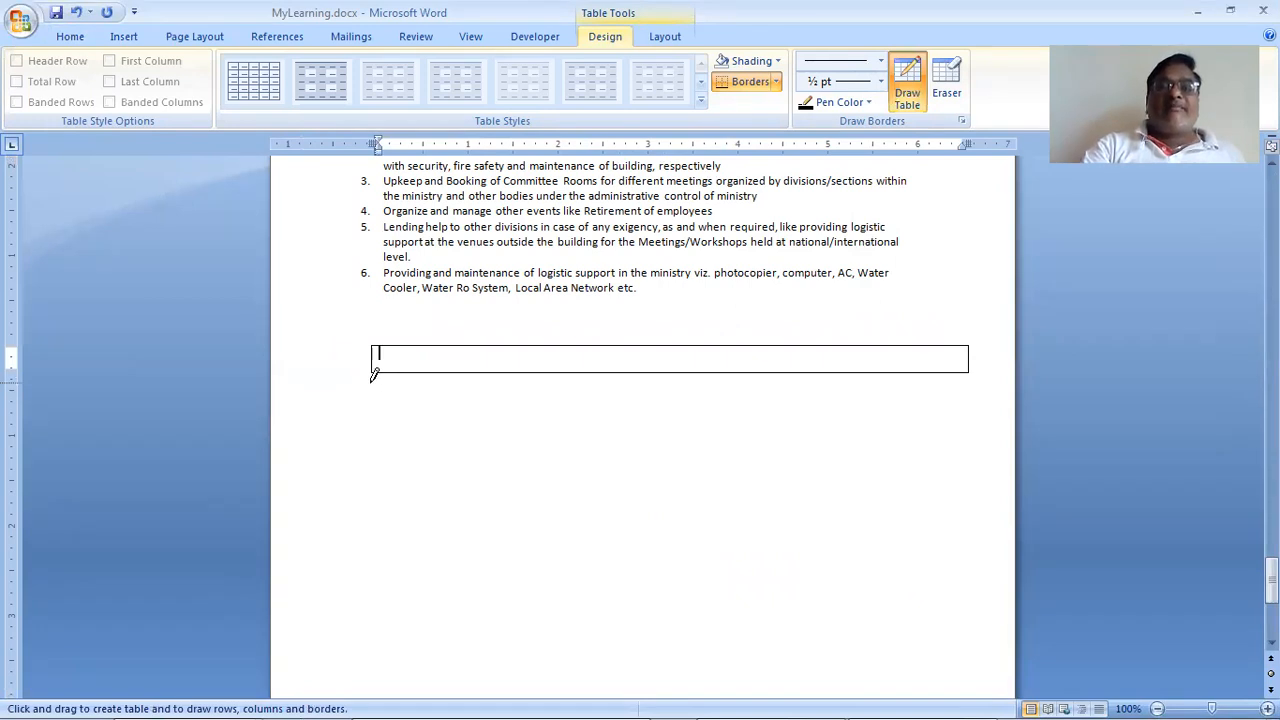
mouse_move(372, 383)
mouse_down()
mouse_move(380, 420)
mouse_move(403, 431)
mouse_move(914, 424)
mouse_move(970, 421)
mouse_move(971, 408)
mouse_up()
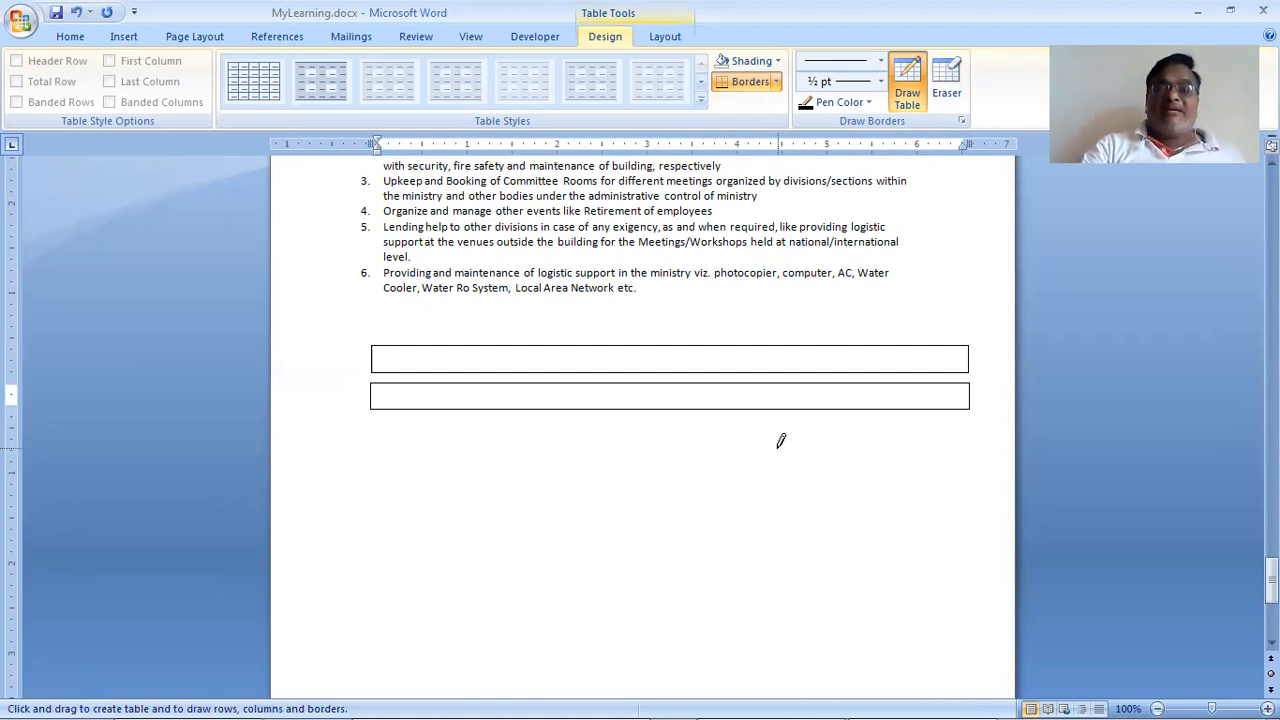
key(Up)
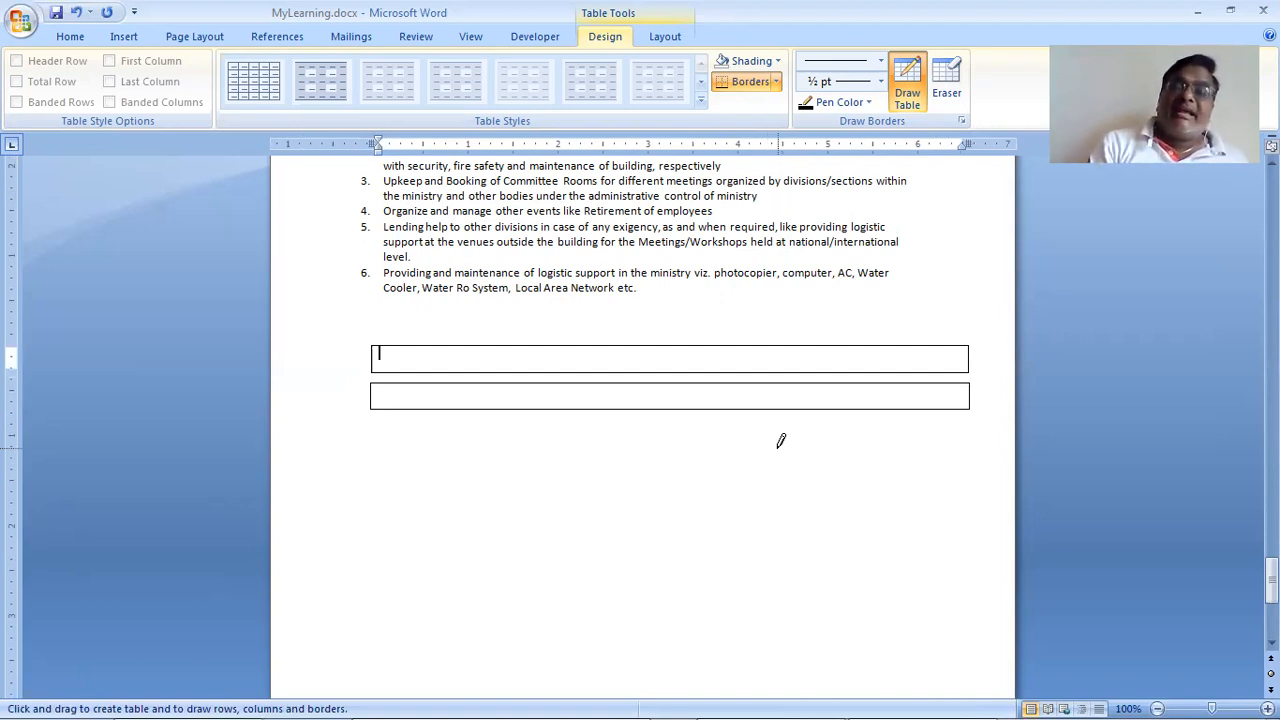
key(Down)
key(Up)
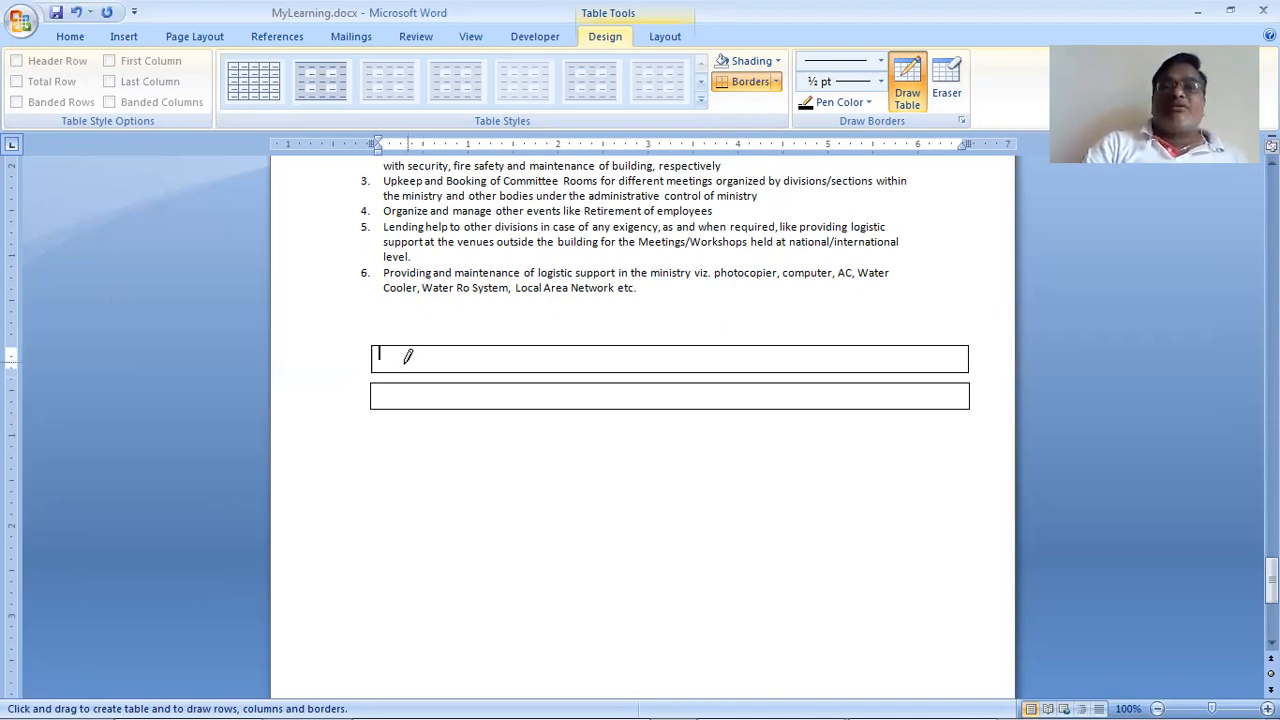
Step: Divide the upper drawn table into four uneven columns with three vertical lines
drag(418, 348, 418, 375)
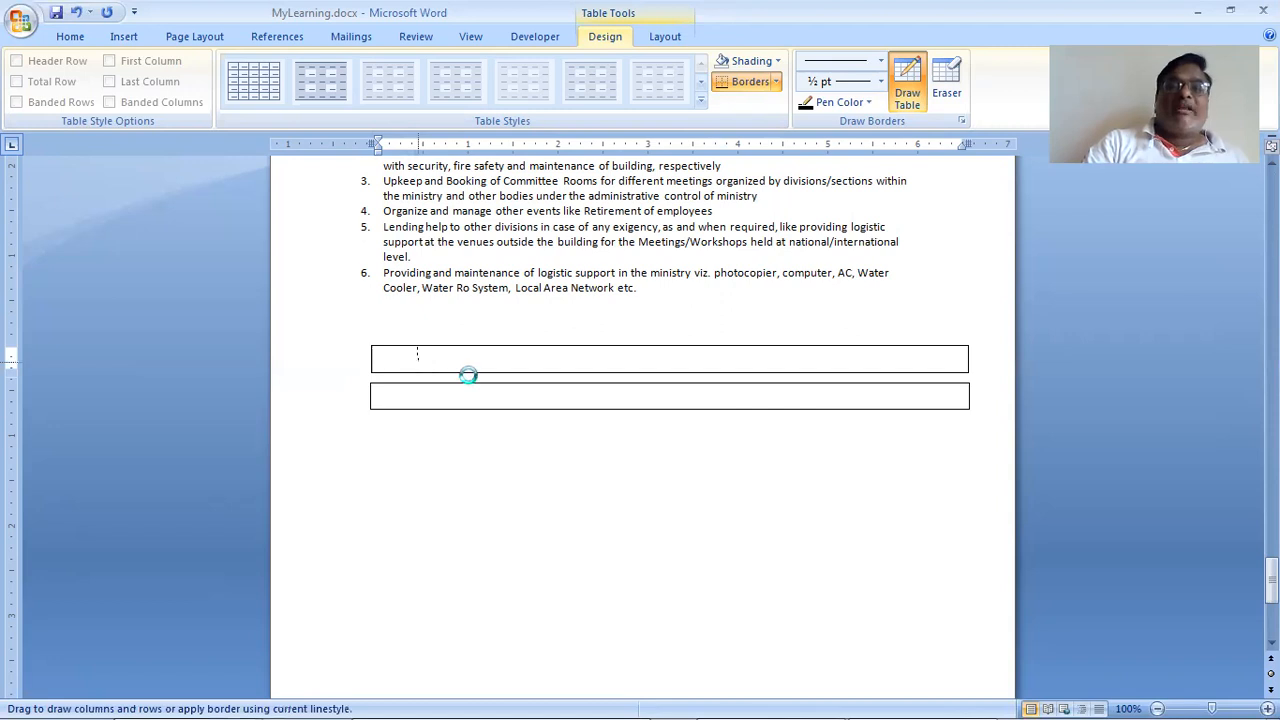
drag(611, 350, 617, 369)
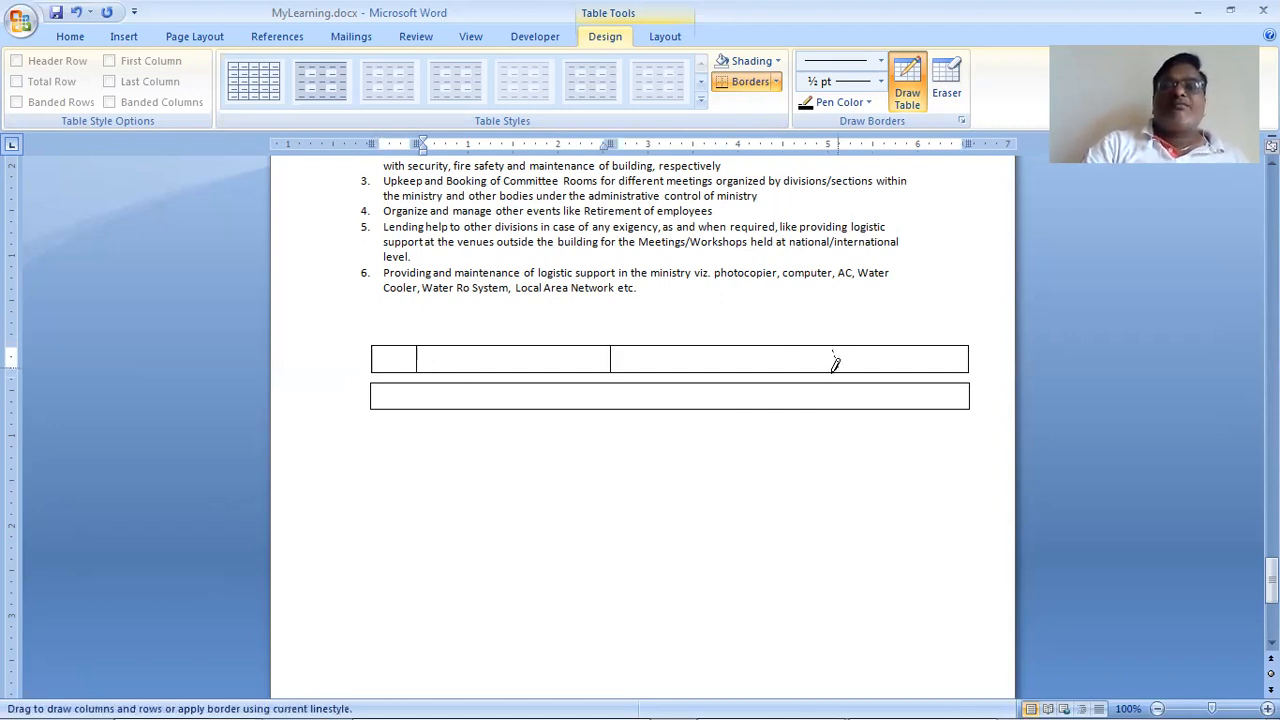
drag(835, 363, 834, 372)
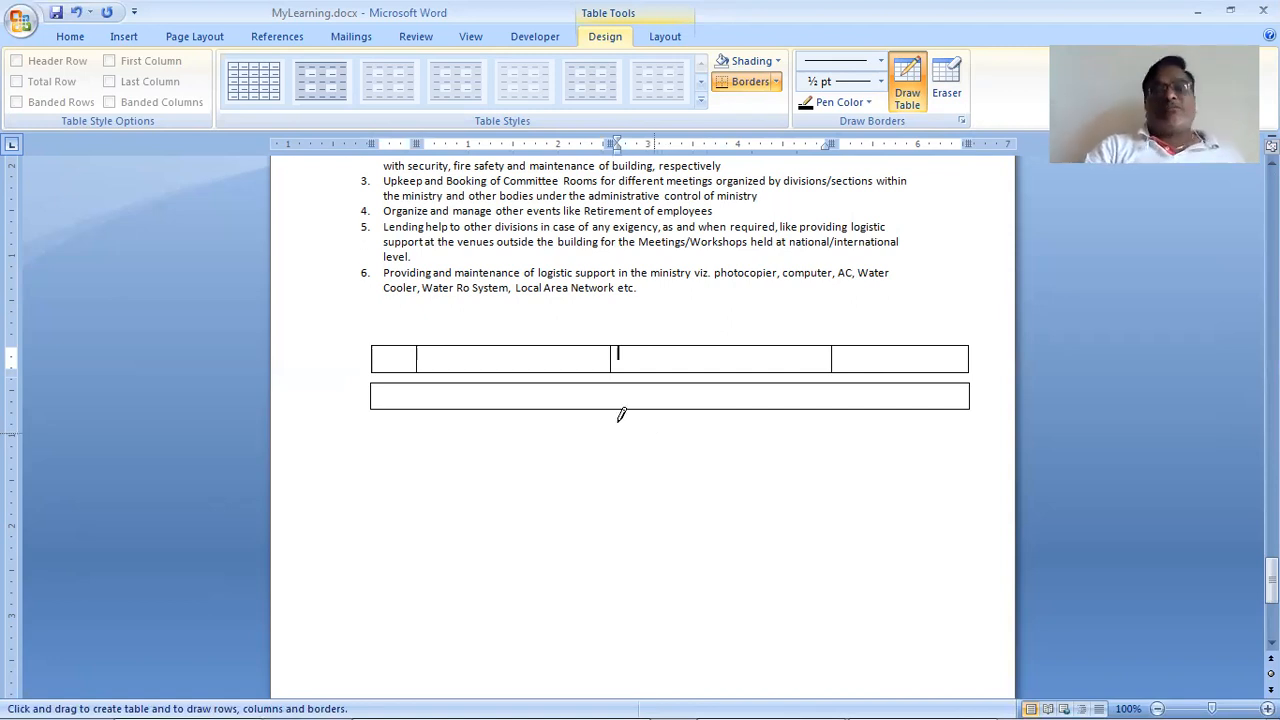
Step: Split the lower table into five uneven columns and draw a full-width row beneath it
drag(436, 386, 658, 390)
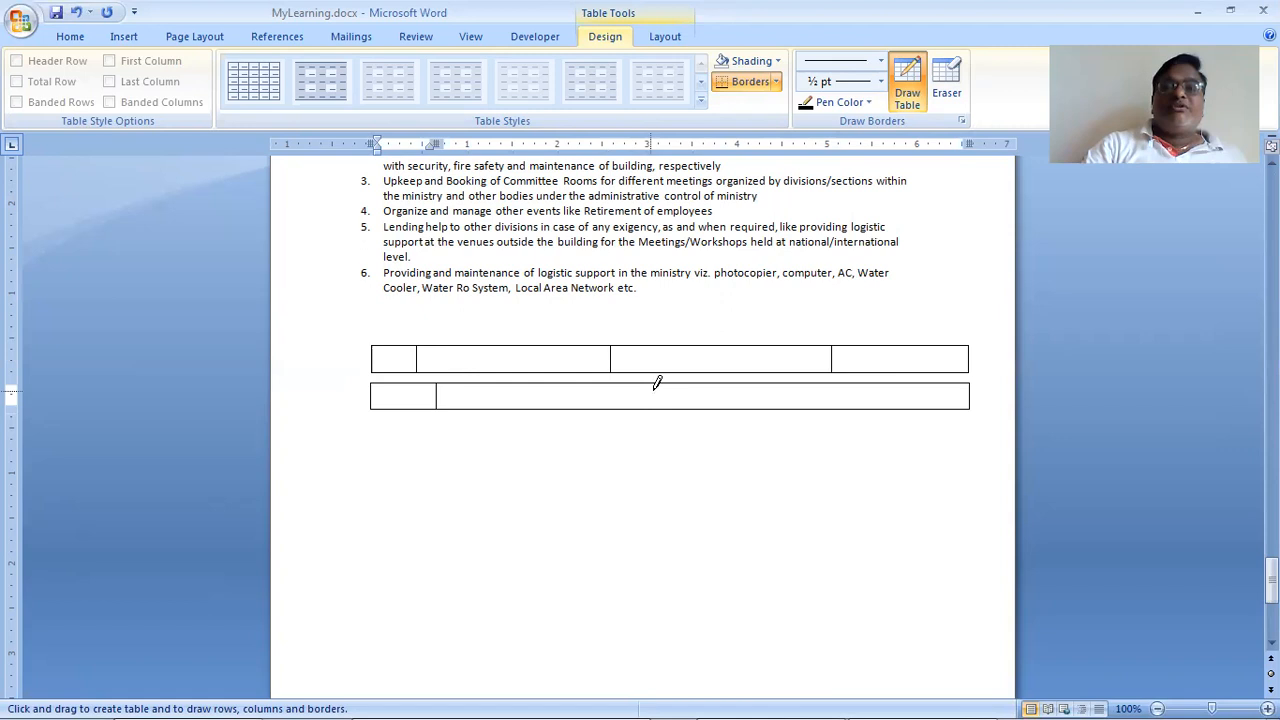
drag(560, 373, 564, 402)
mouse_move(700, 378)
mouse_down()
mouse_move(708, 396)
mouse_move(698, 378)
mouse_move(694, 396)
mouse_up()
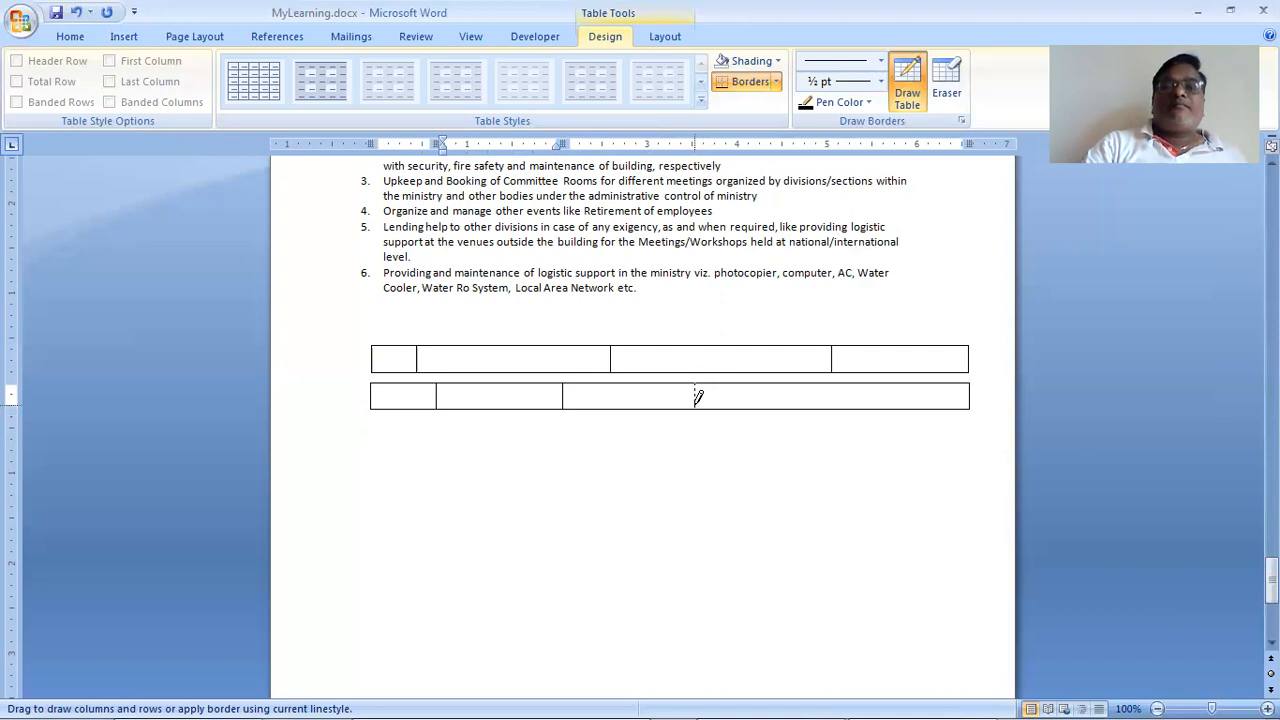
drag(858, 378, 856, 402)
mouse_move(372, 408)
mouse_down()
mouse_move(375, 434)
mouse_move(747, 455)
mouse_move(941, 437)
mouse_move(975, 448)
mouse_move(974, 431)
mouse_up()
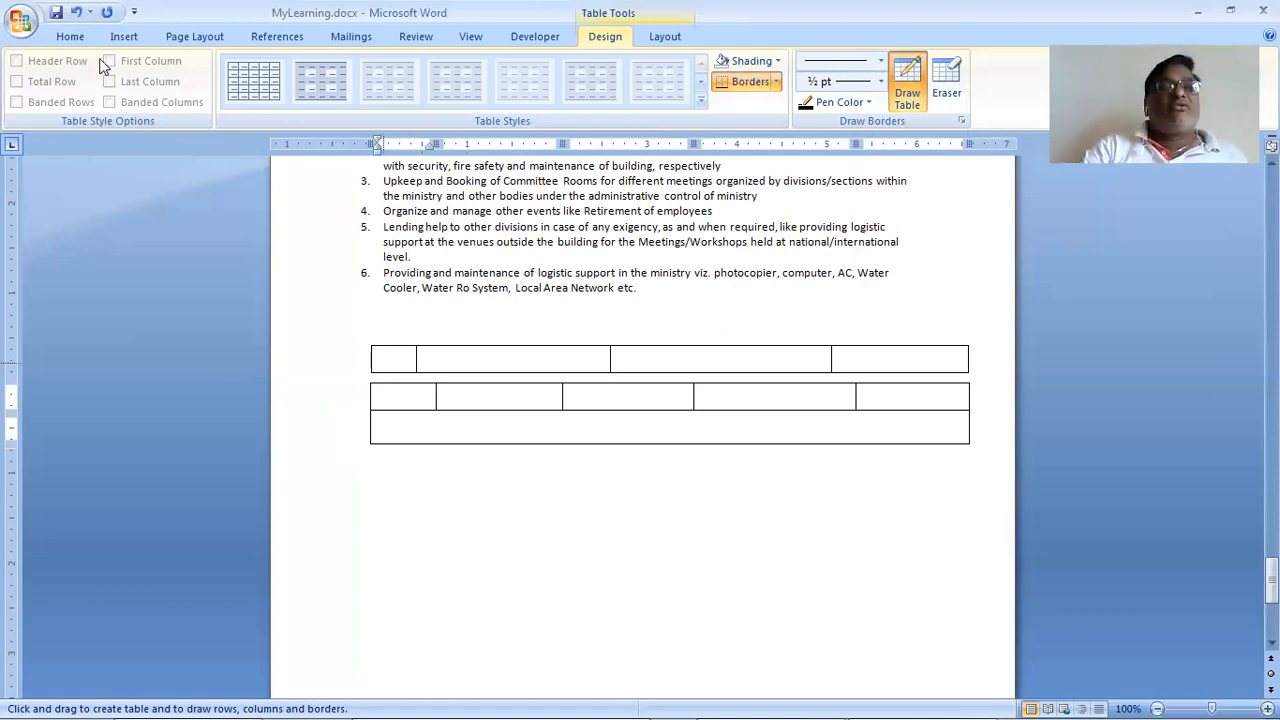
Step: Drag the lower table down and slightly left, leaving a gap below the upper 4-column table
click(70, 37)
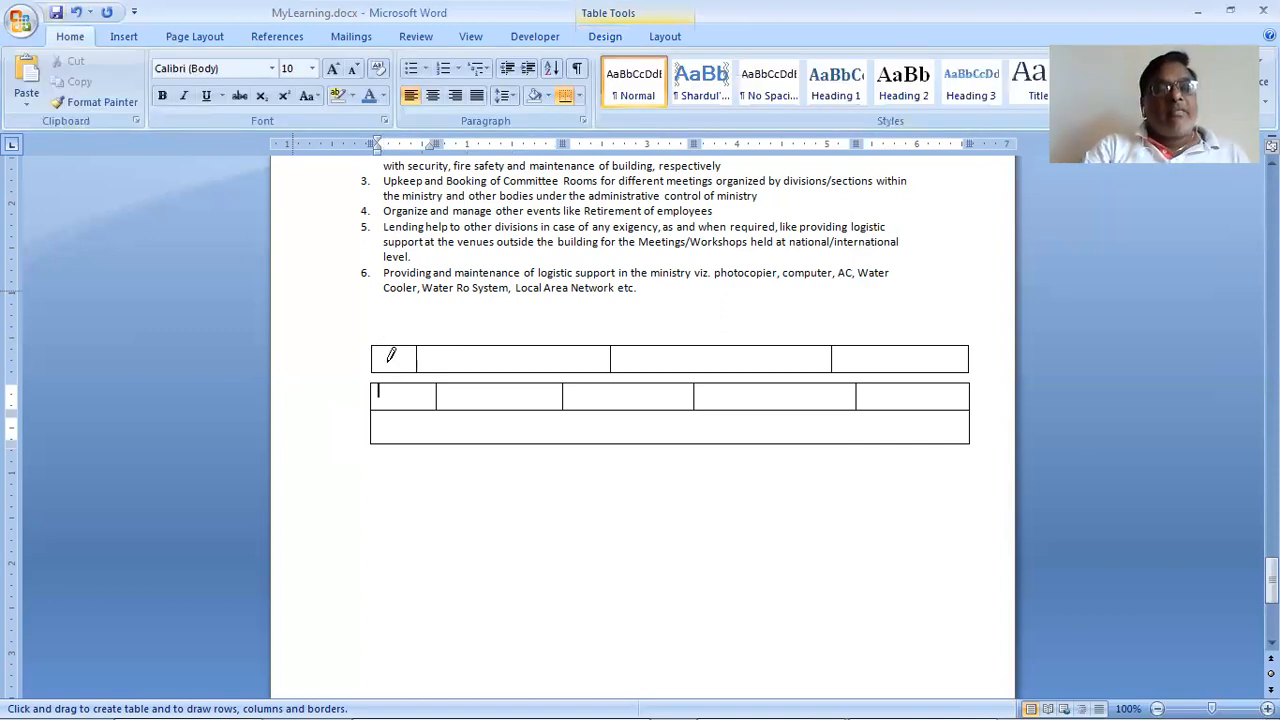
click(387, 361)
mouse_move(367, 340)
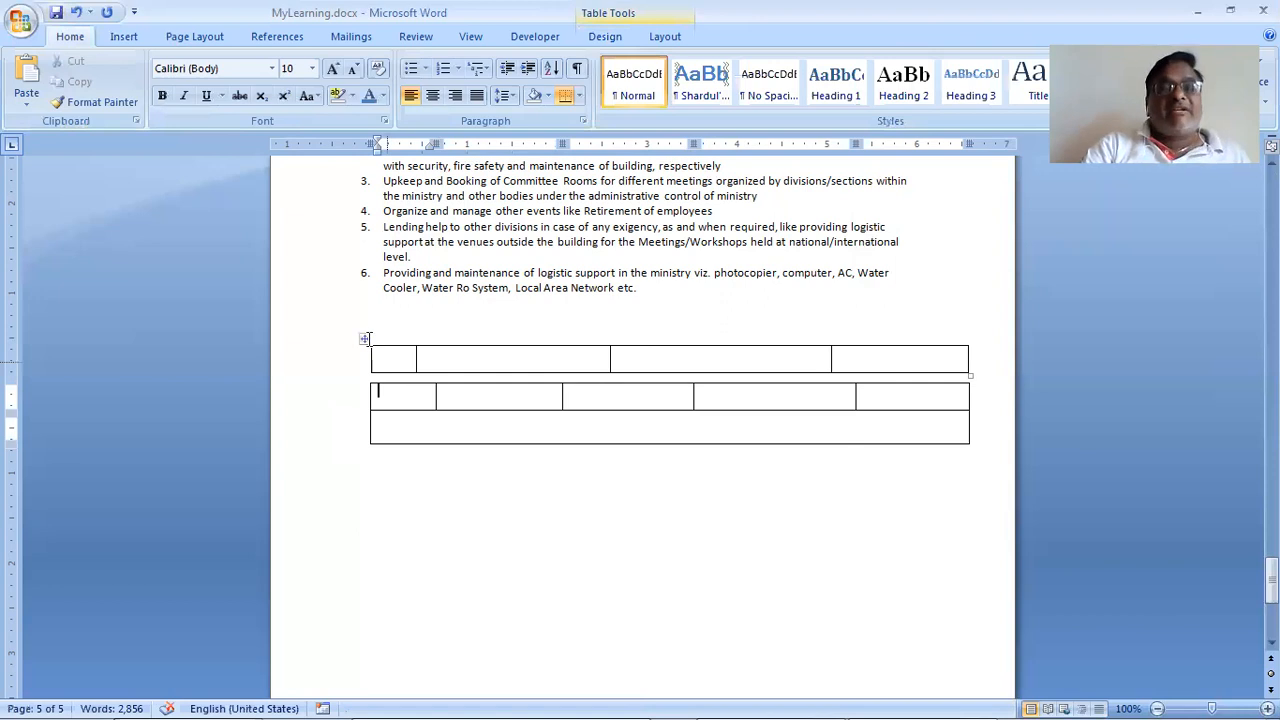
click(362, 338)
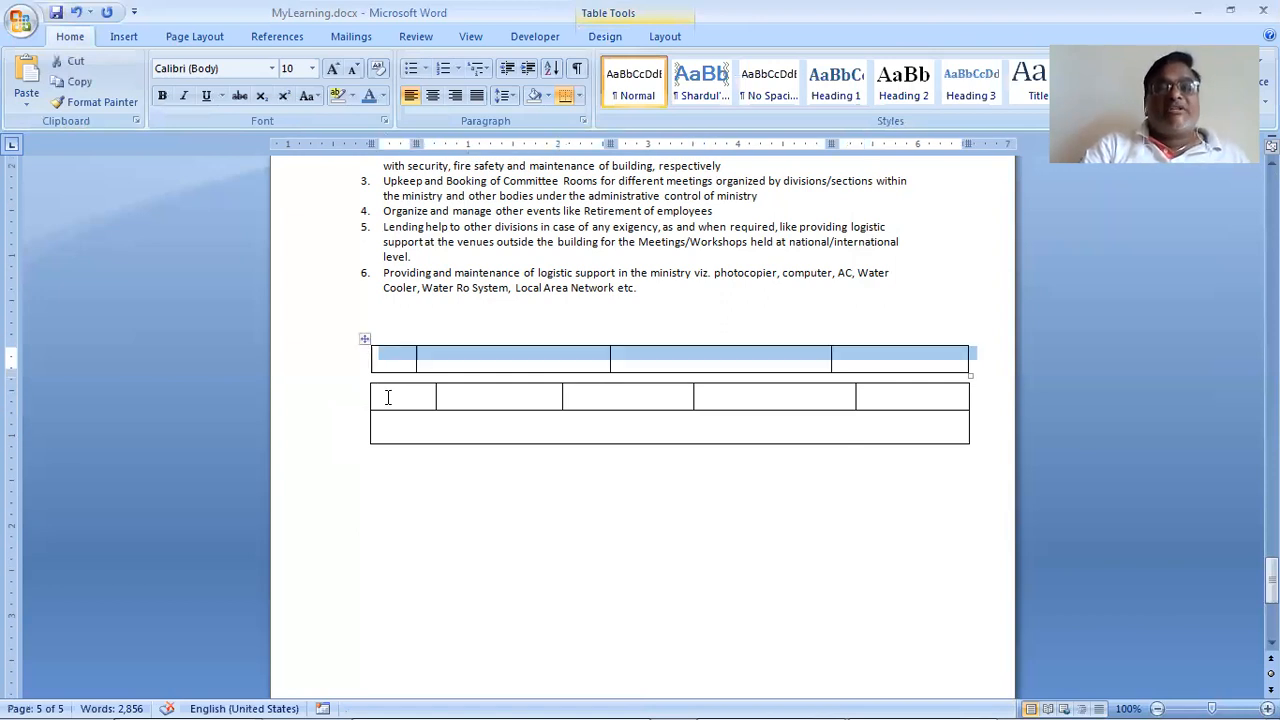
click(379, 395)
drag(361, 402, 356, 431)
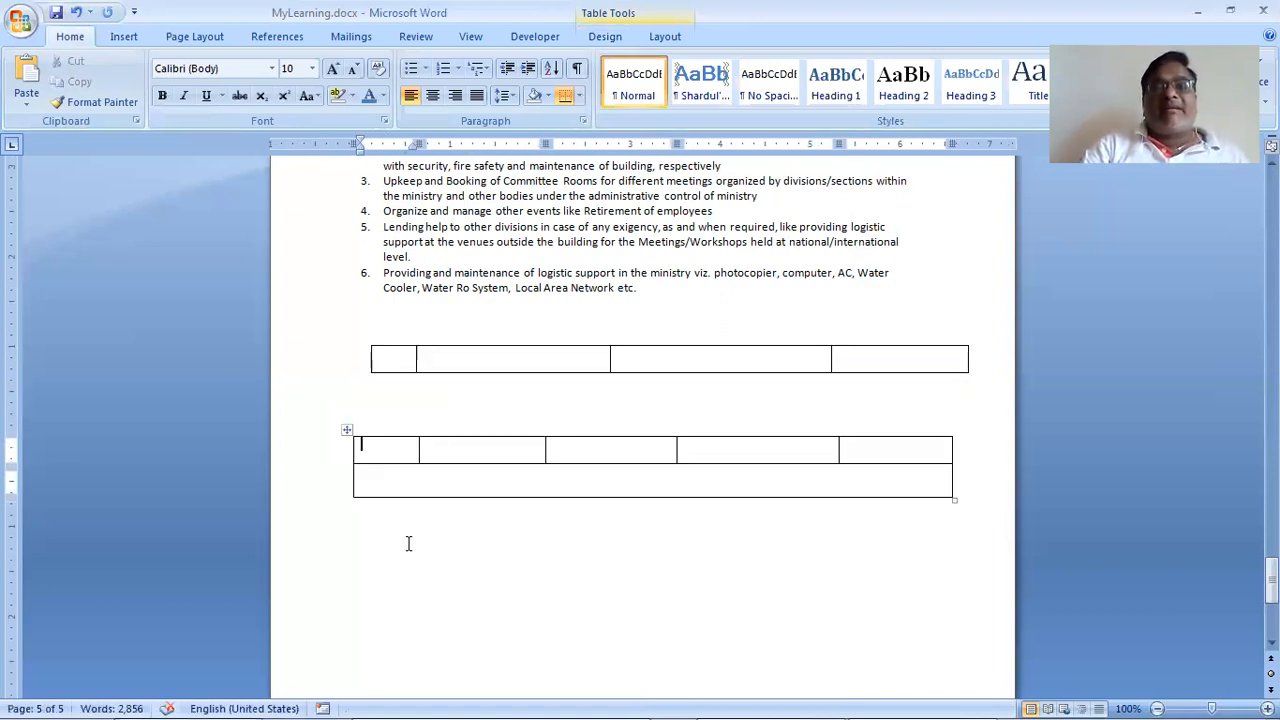
click(347, 430)
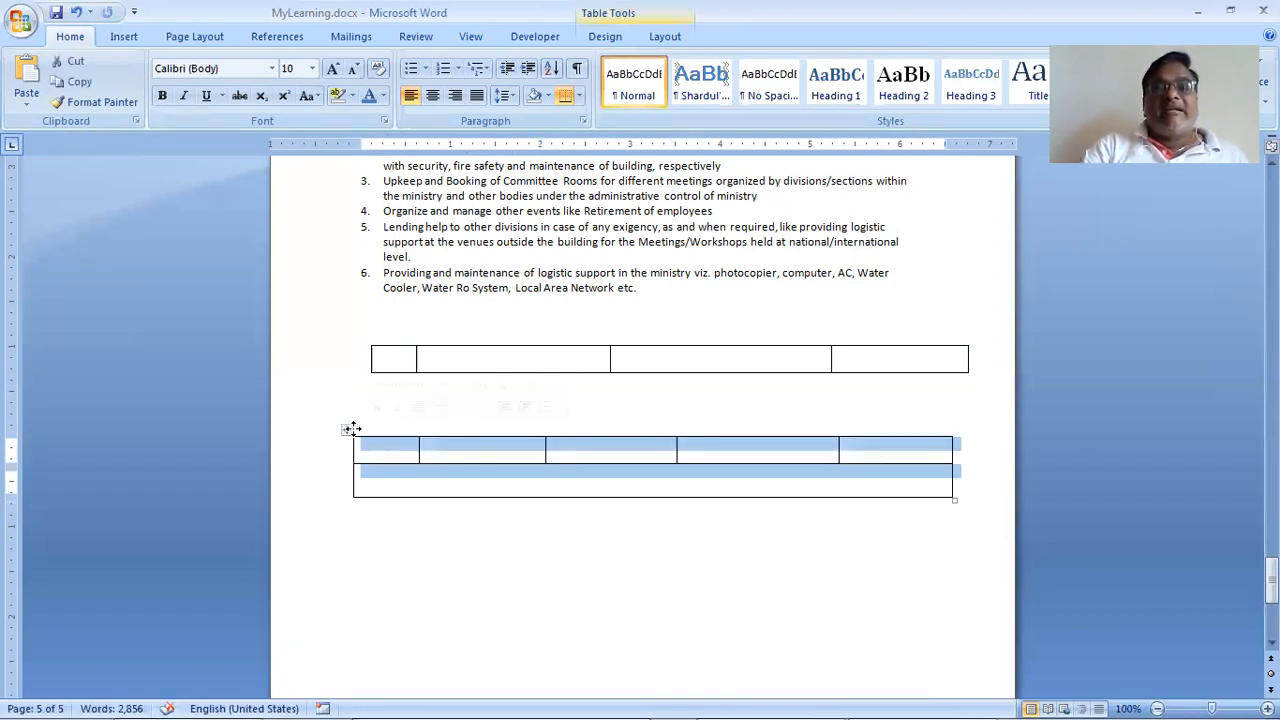
drag(351, 430, 360, 429)
click(386, 512)
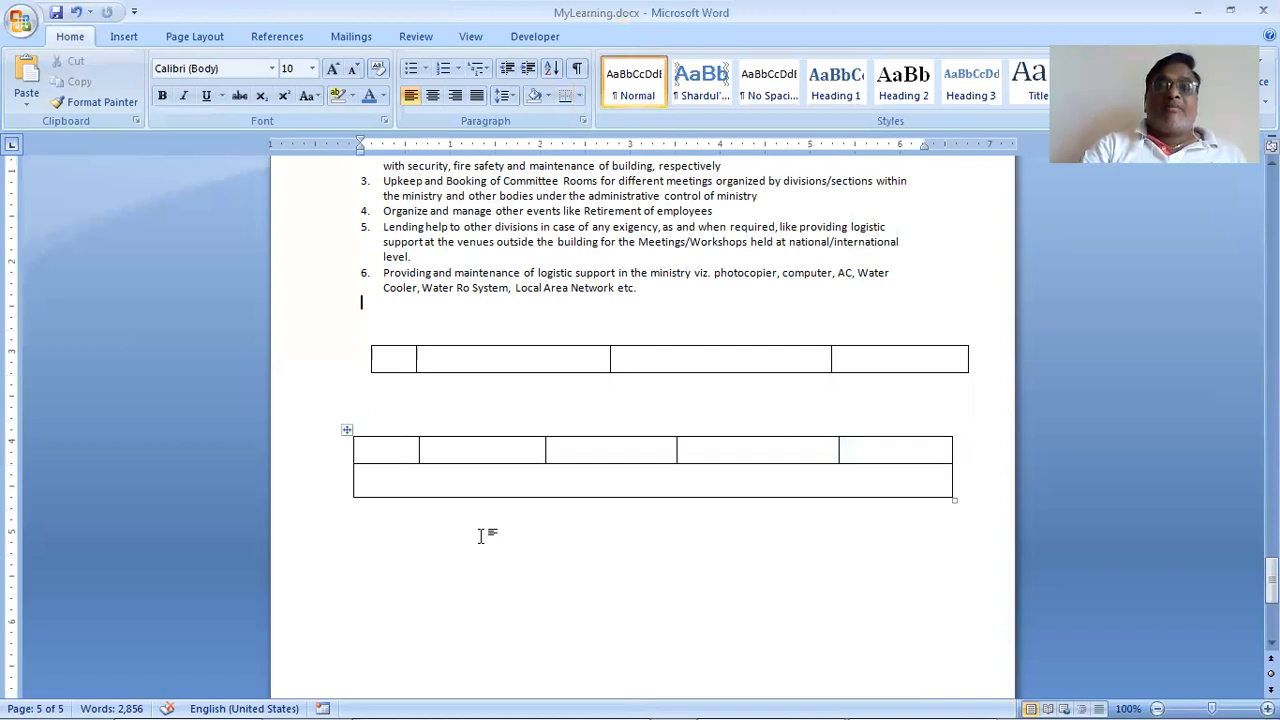
click(404, 362)
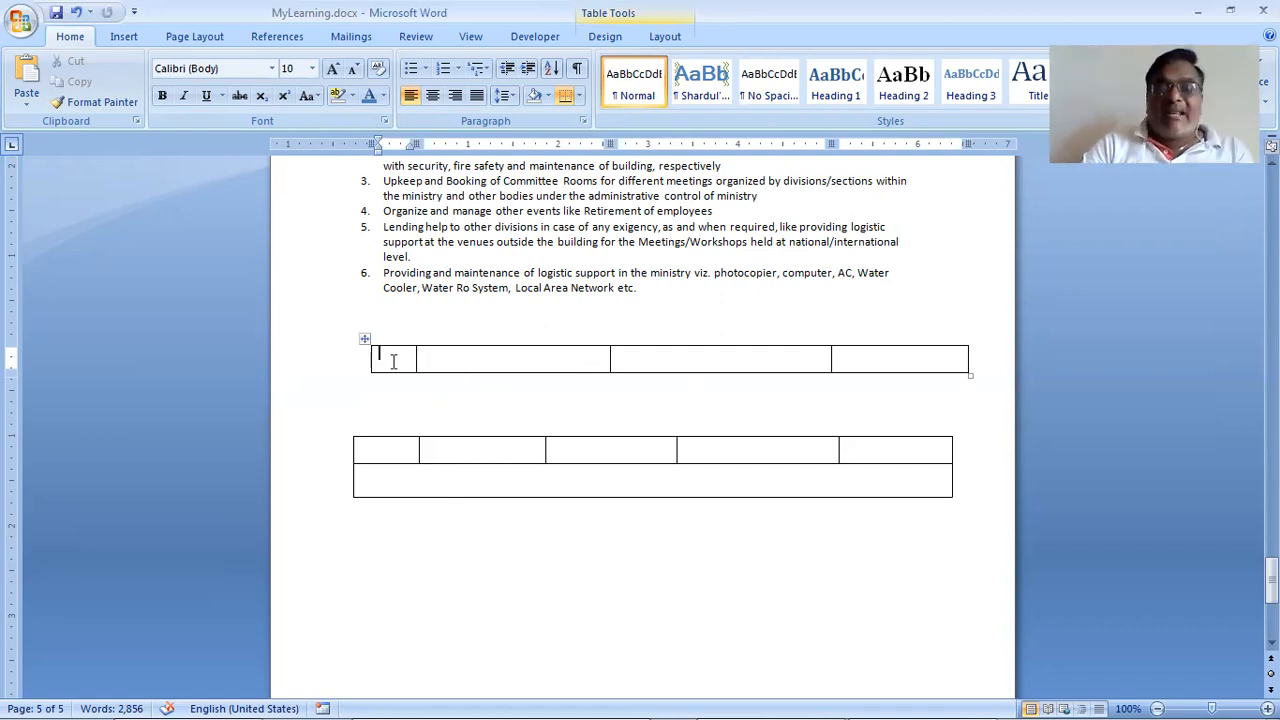
Step: Add a second row to the upper four-column table from the end of its first row
key(Tab)
key(Tab)
key(Tab)
key(Right)
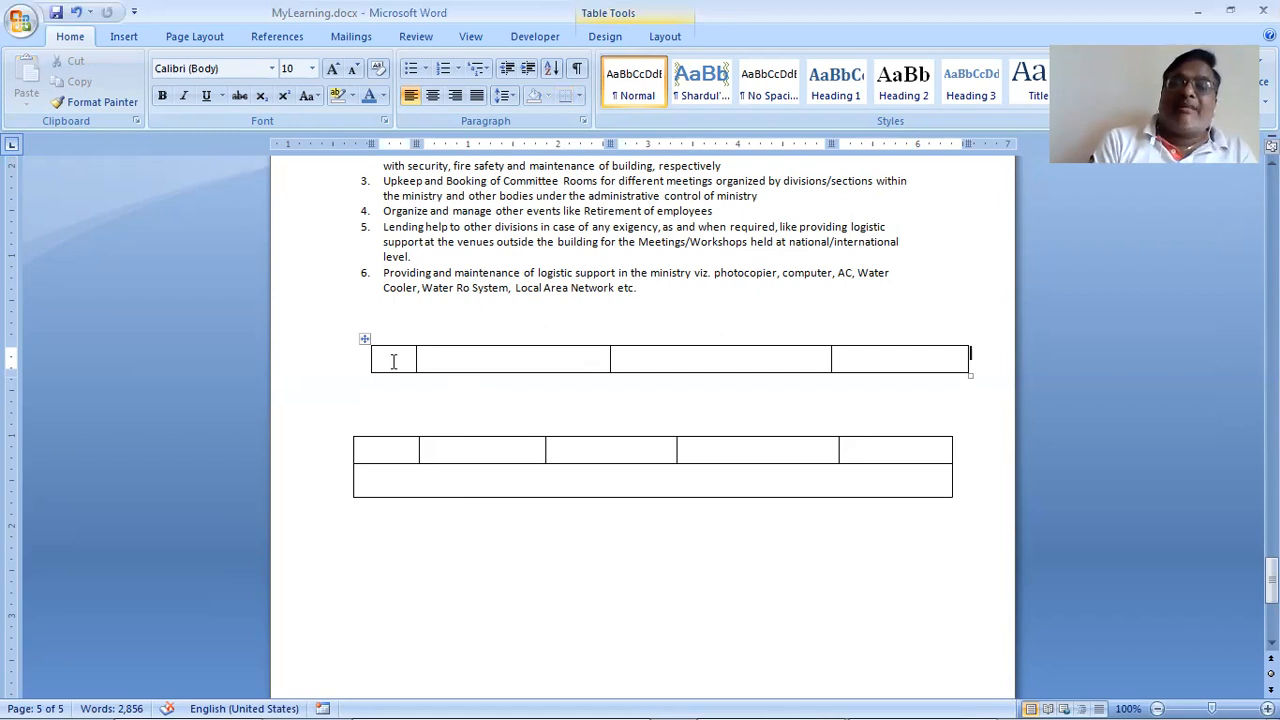
key(Return)
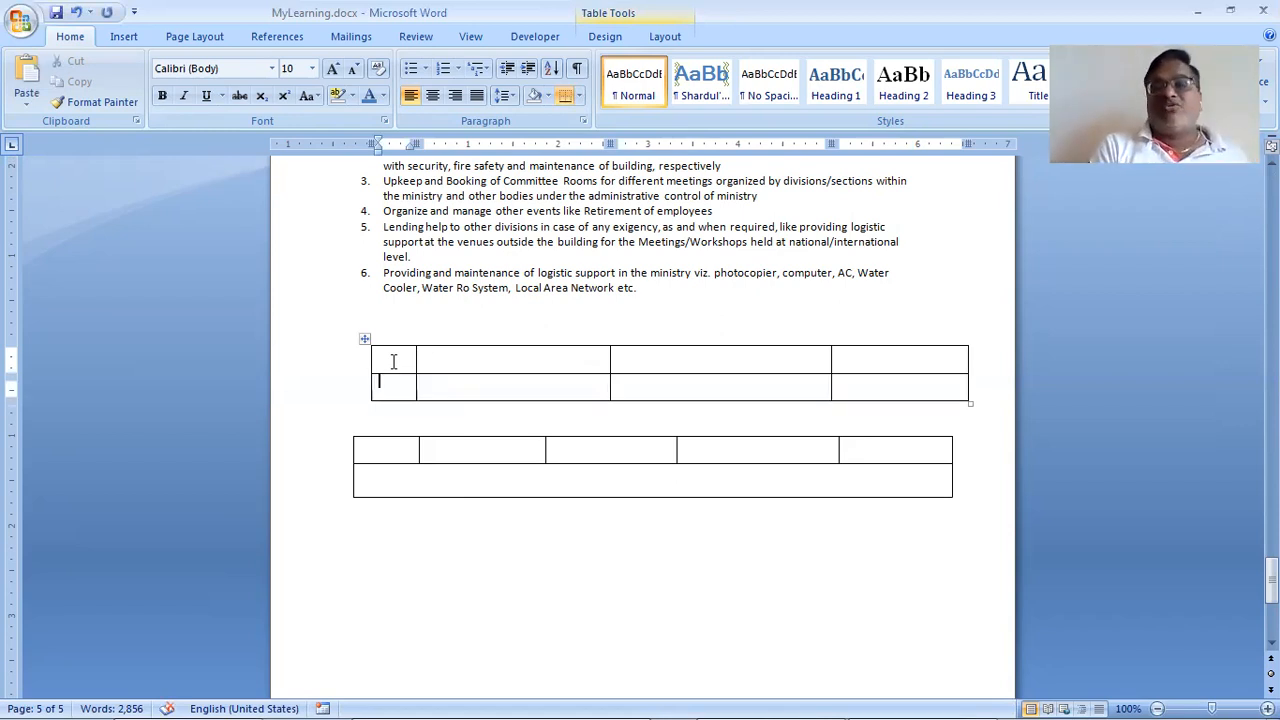
Step: Add third and fourth rows to the upper table, plus an extra line in a cell
key(Down)
key(Down)
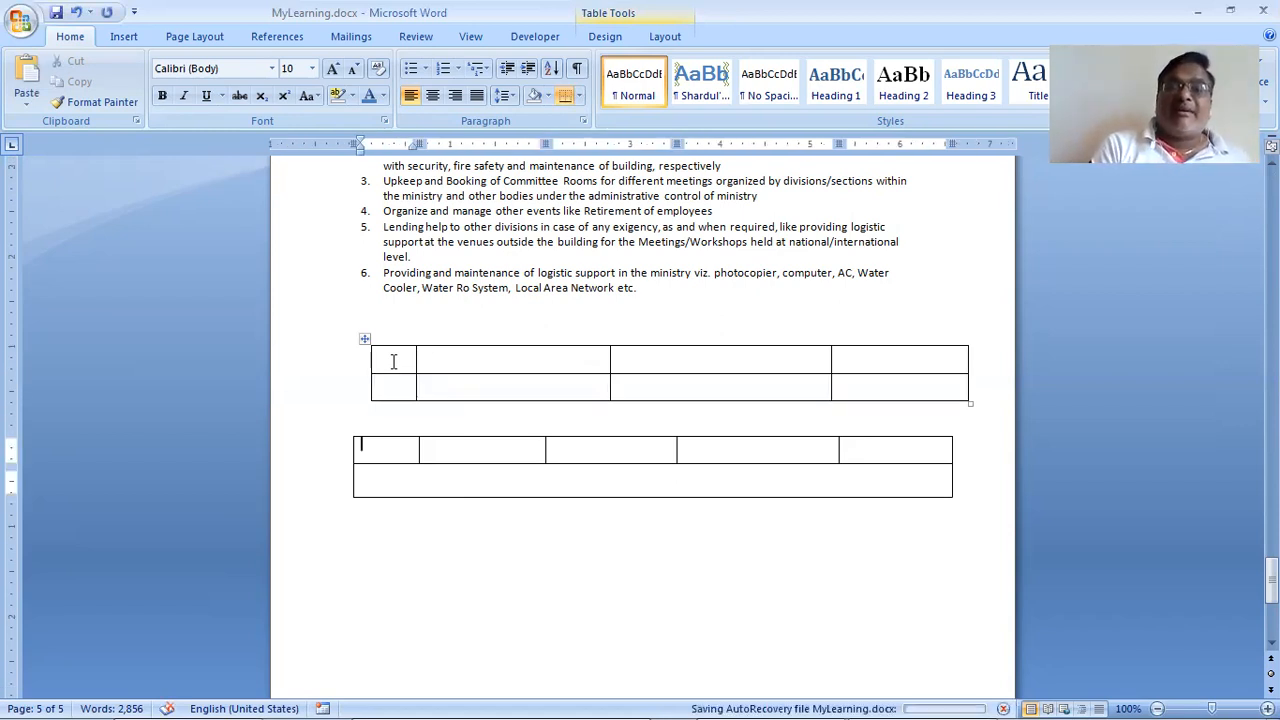
key(Up)
key(Up)
key(Right)
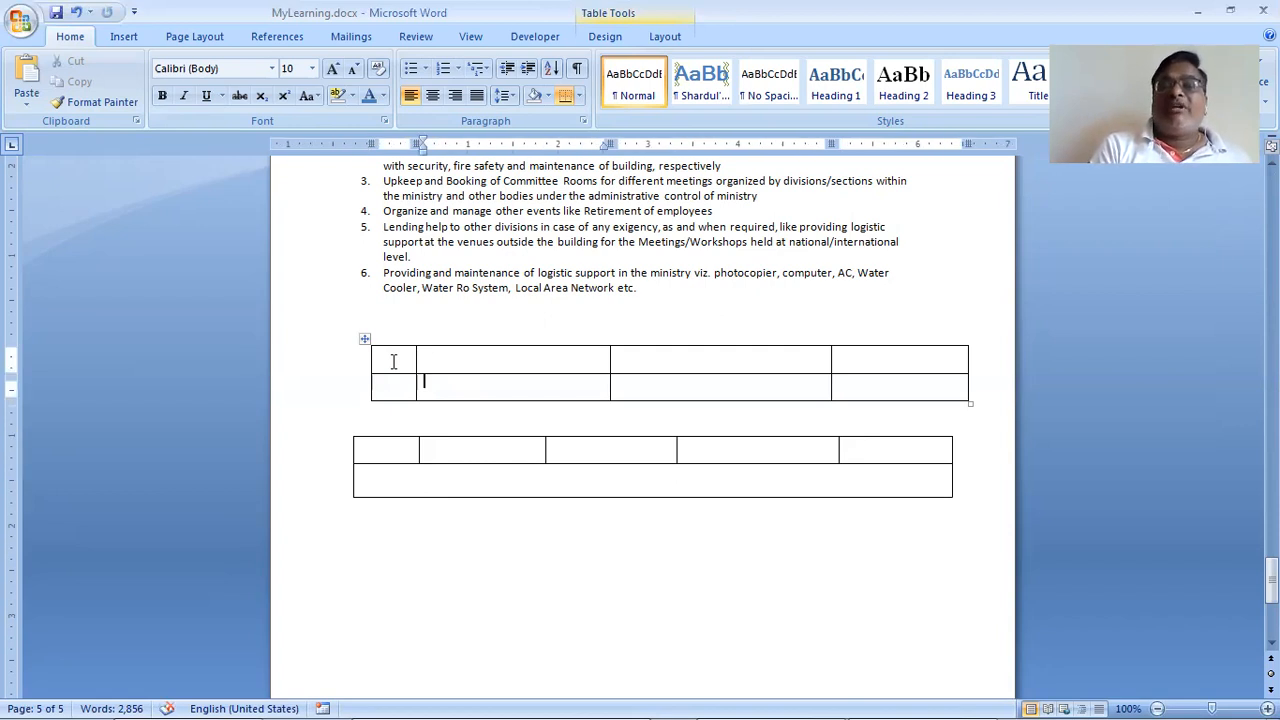
key(Down)
key(Down)
key(Right)
key(Right)
key(Left)
key(Left)
key(Left)
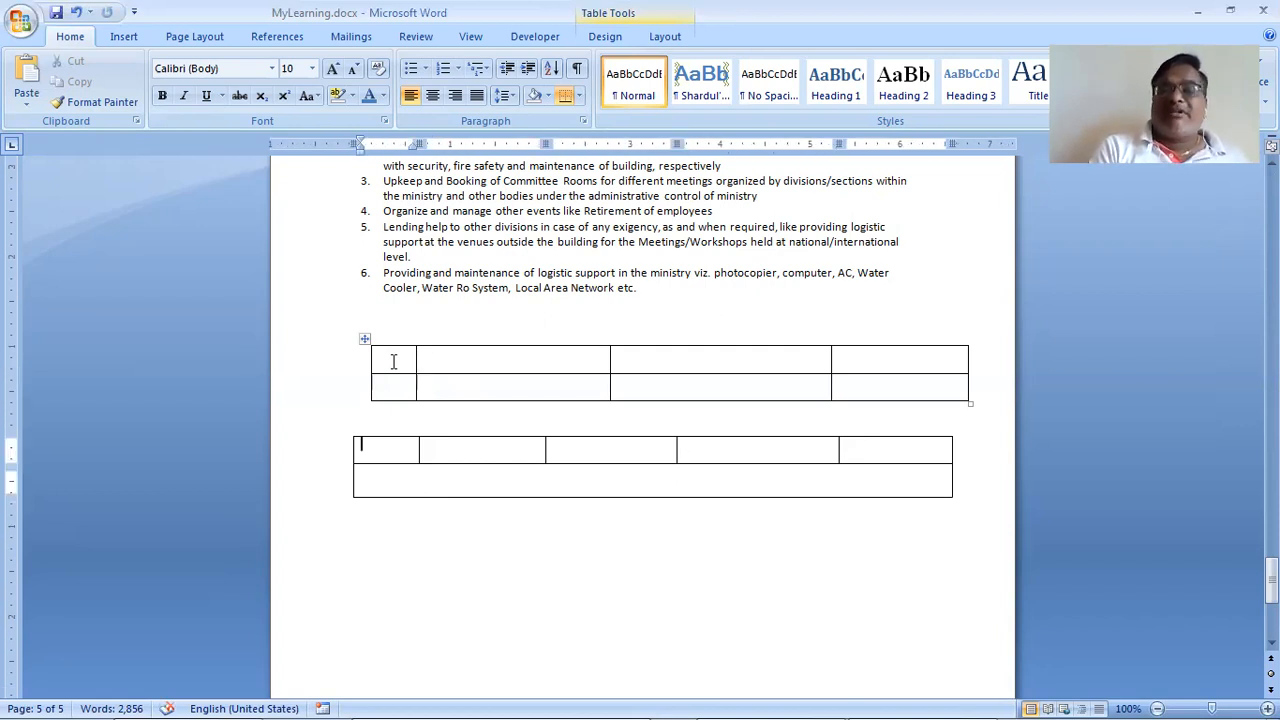
key(Left)
key(Left)
key(Return)
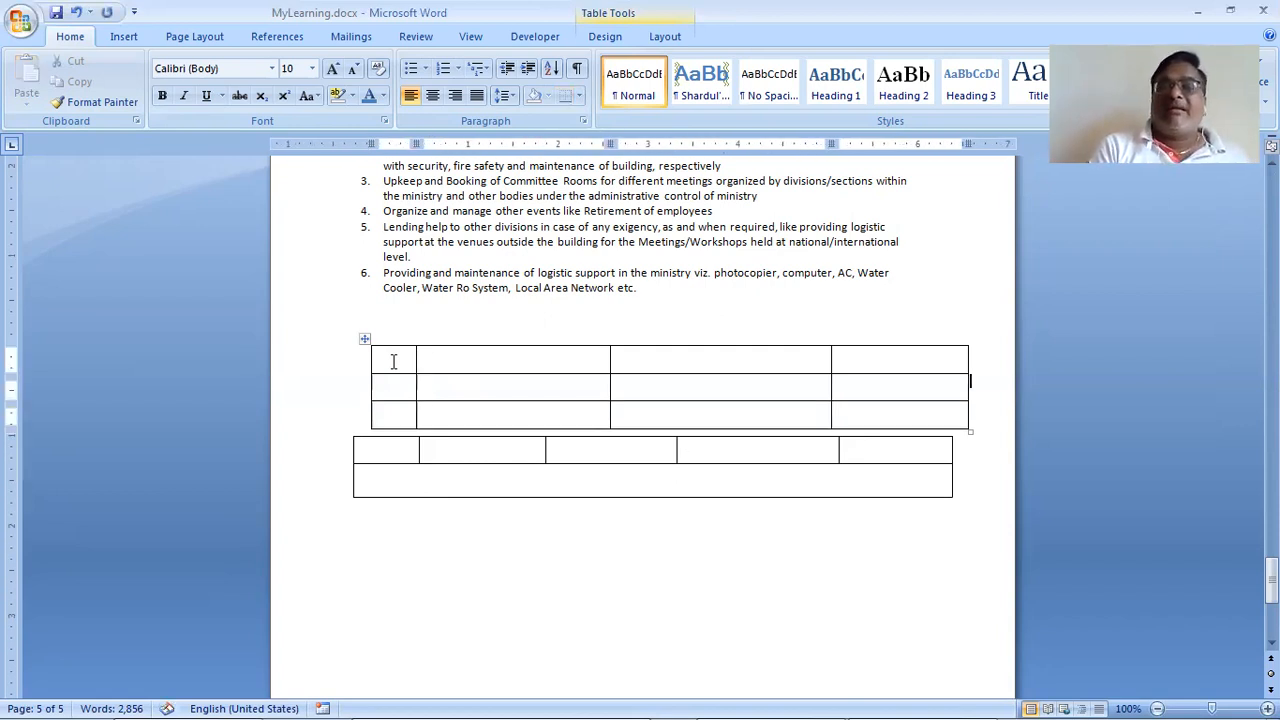
key(Return)
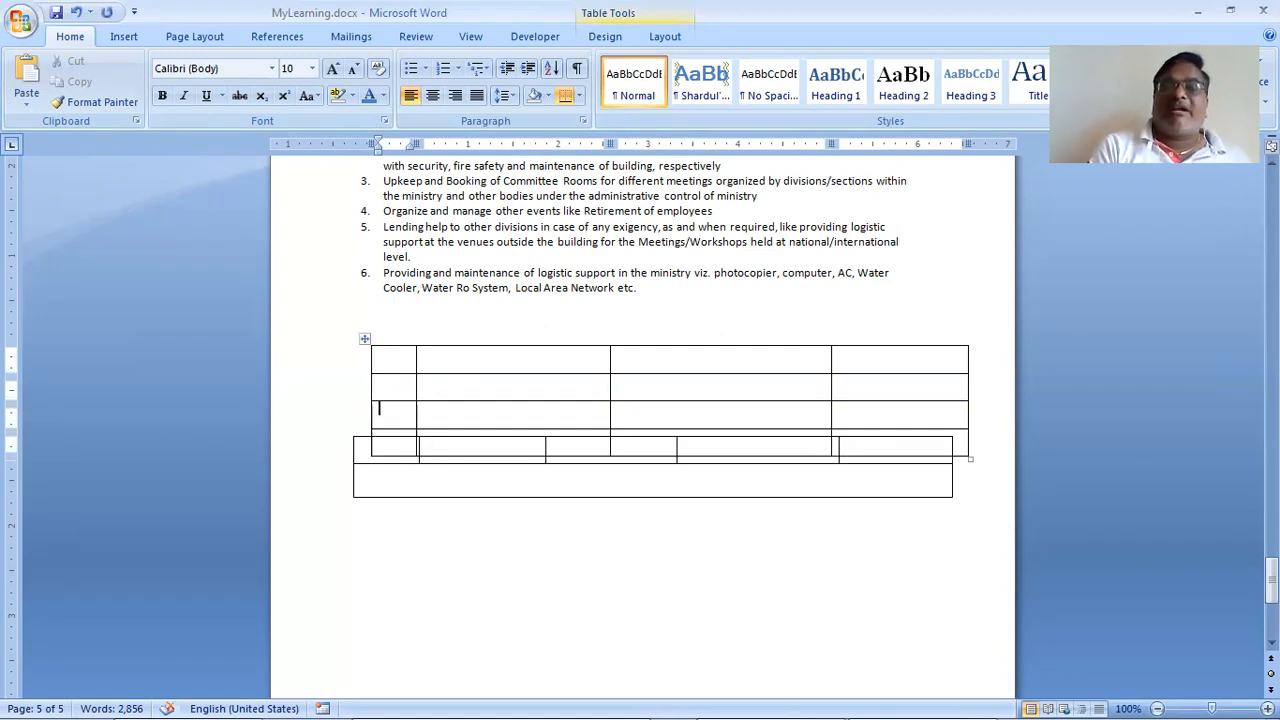
key(Return)
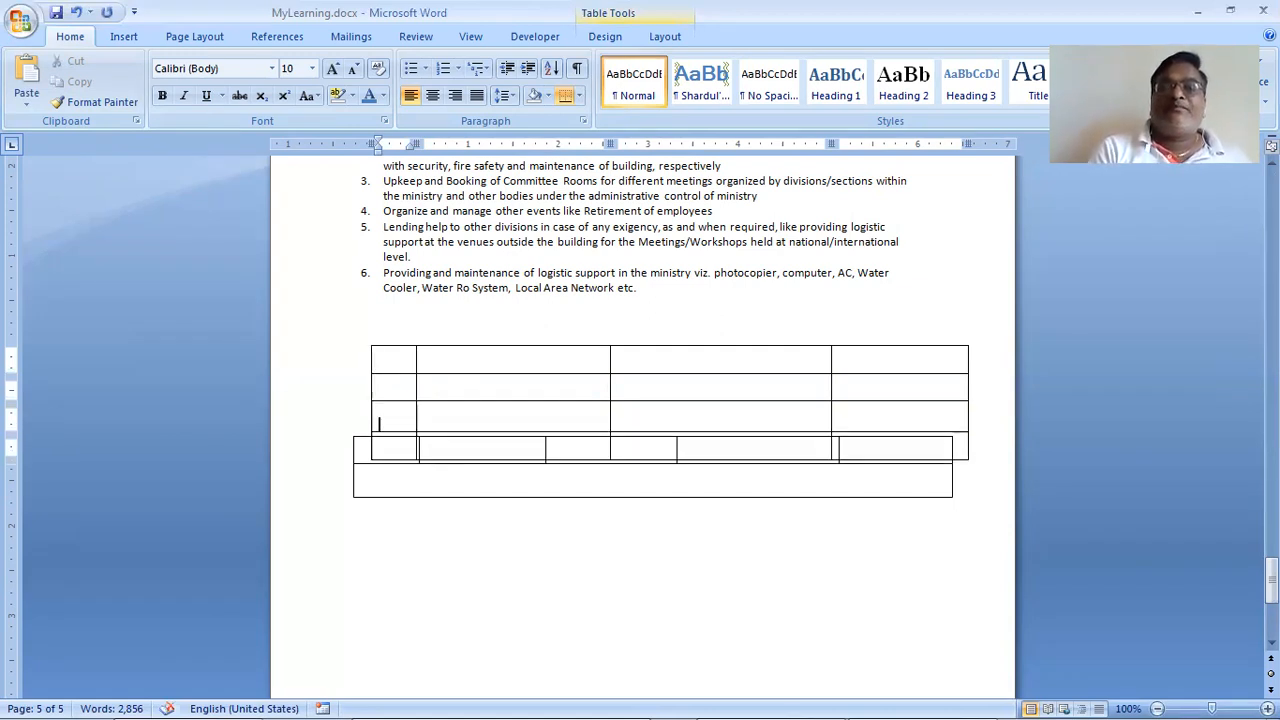
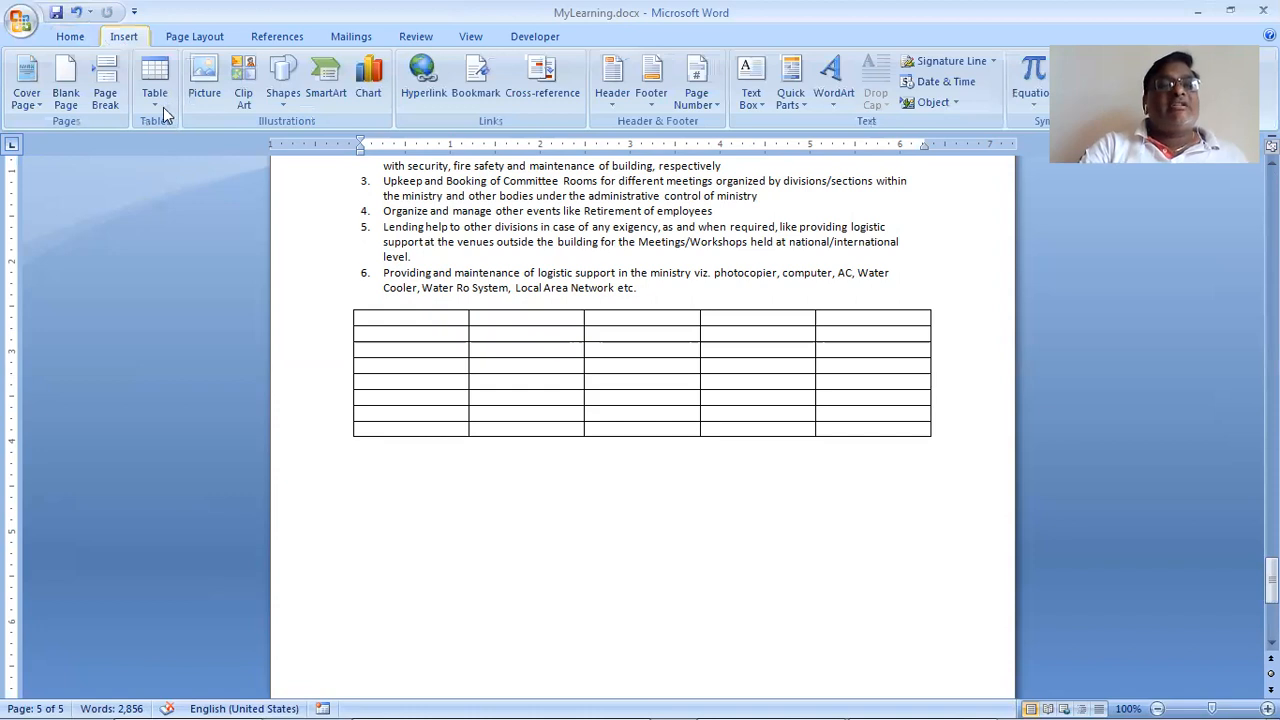
Step: Place the insertion point inside the new 5x8 table below the numbered list
click(402, 430)
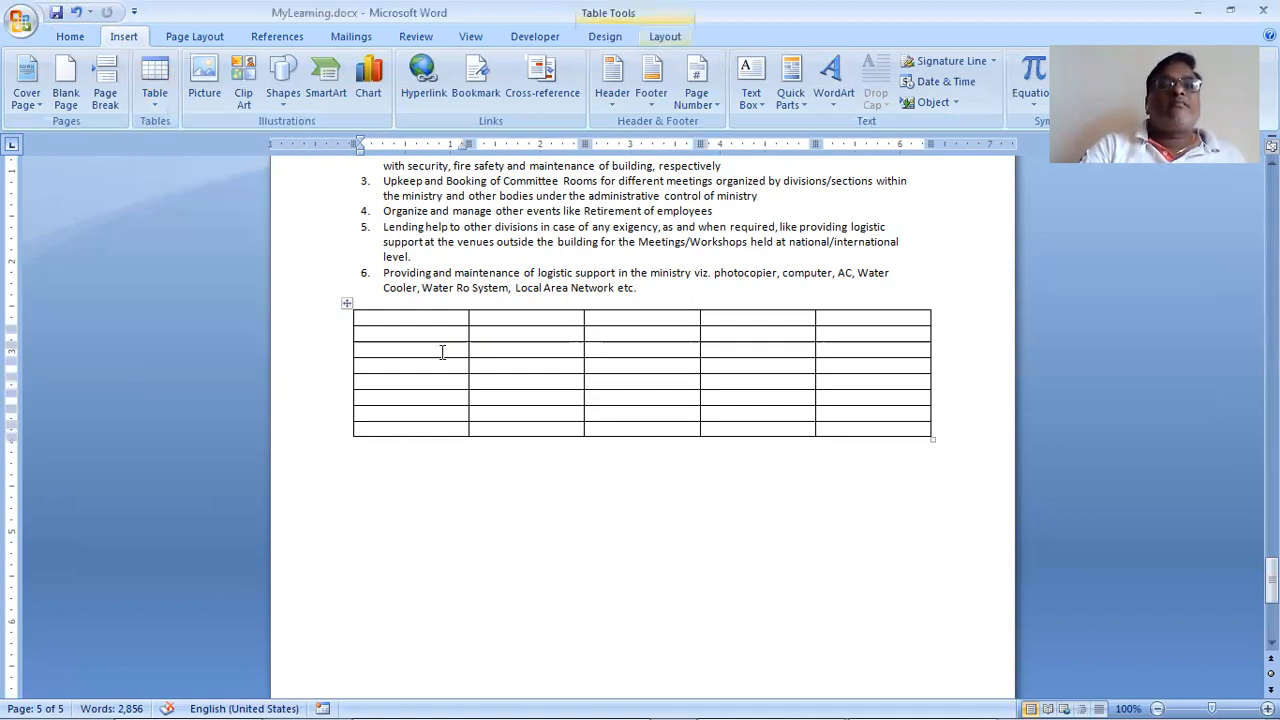
Step: Dismiss the Table dropdown, restore the Word window and stretch it to nearly fill the screen
click(154, 100)
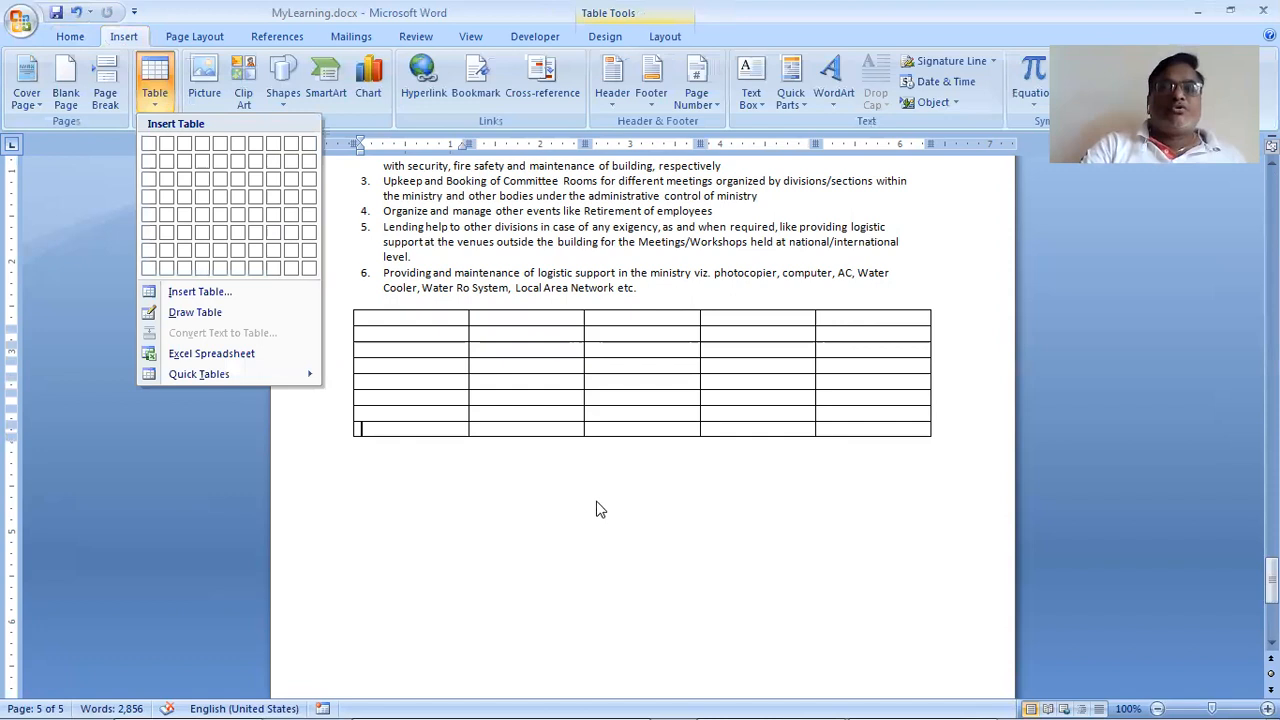
click(596, 510)
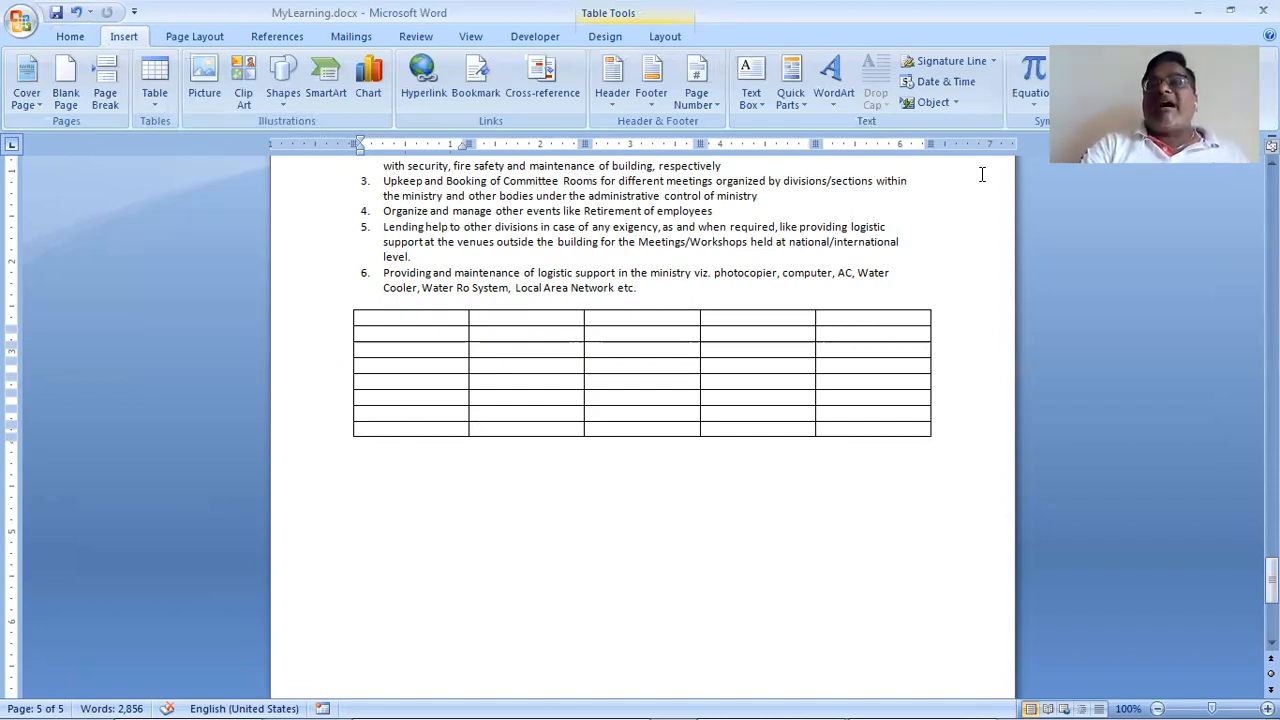
click(1230, 13)
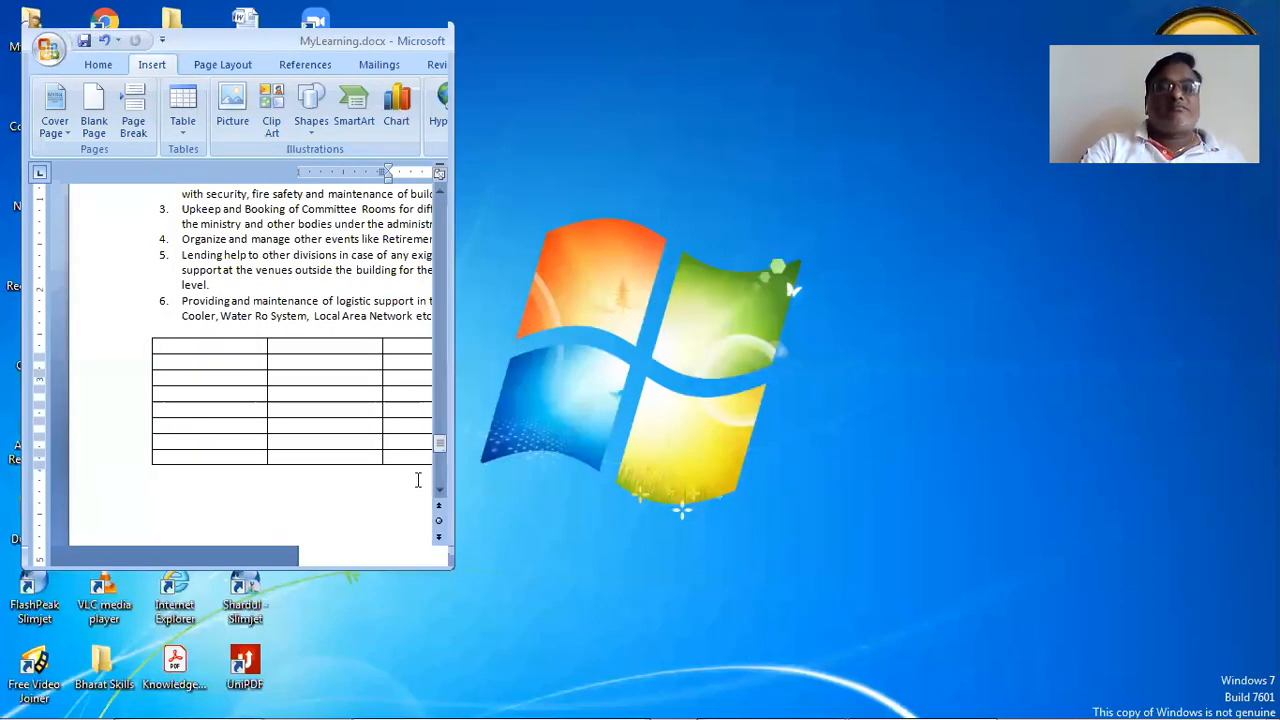
drag(443, 563, 1163, 661)
drag(1235, 683, 1276, 716)
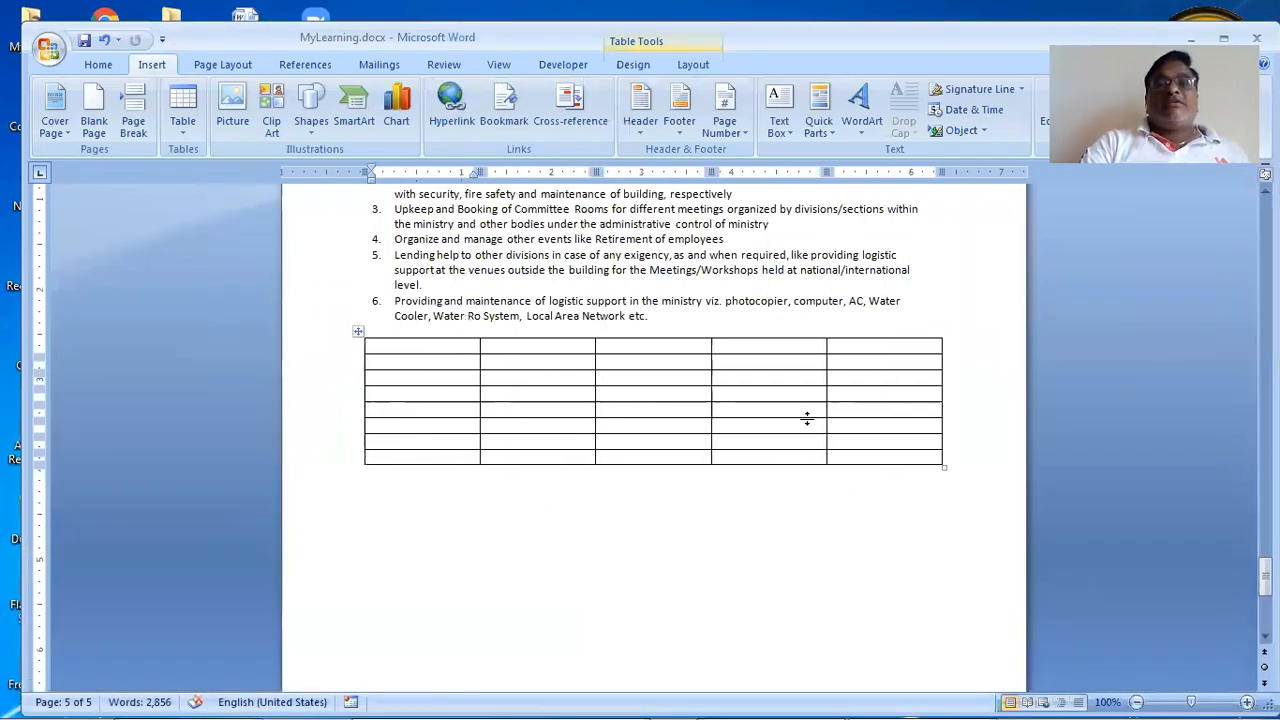
click(392, 470)
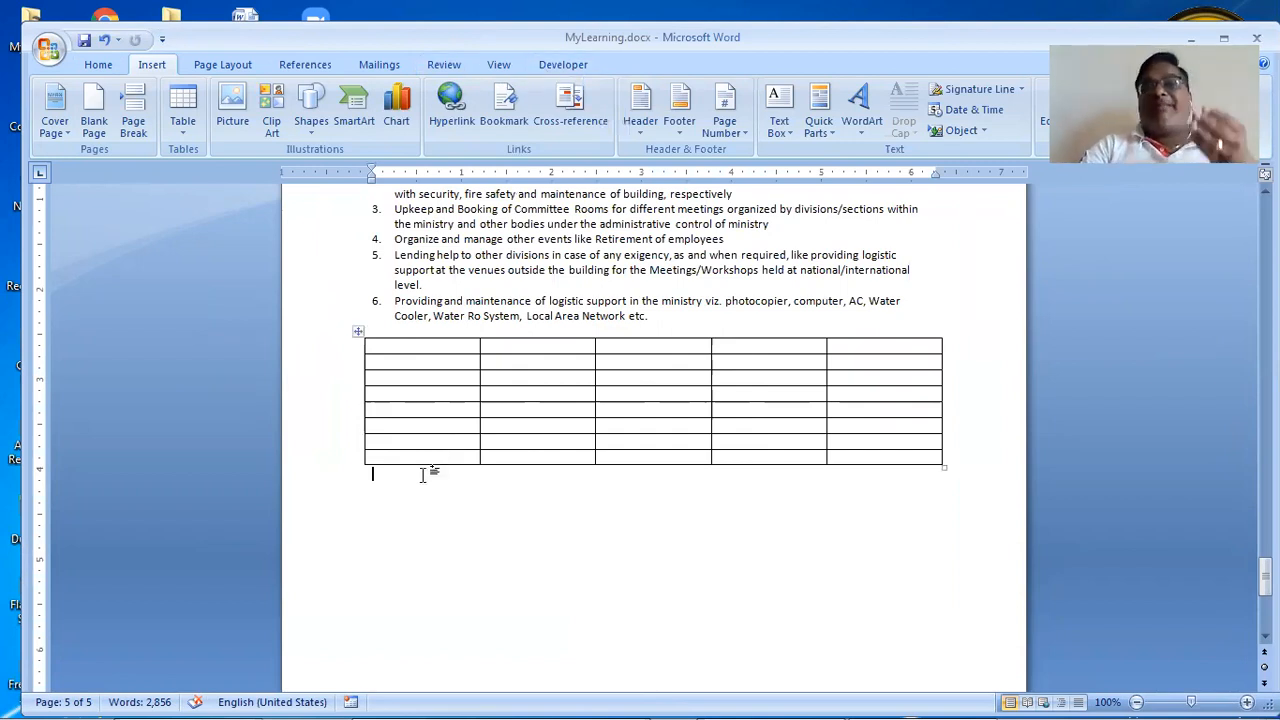
Step: Put the cursor in the table's first cell and bring up the Table Design and Layout options
click(434, 349)
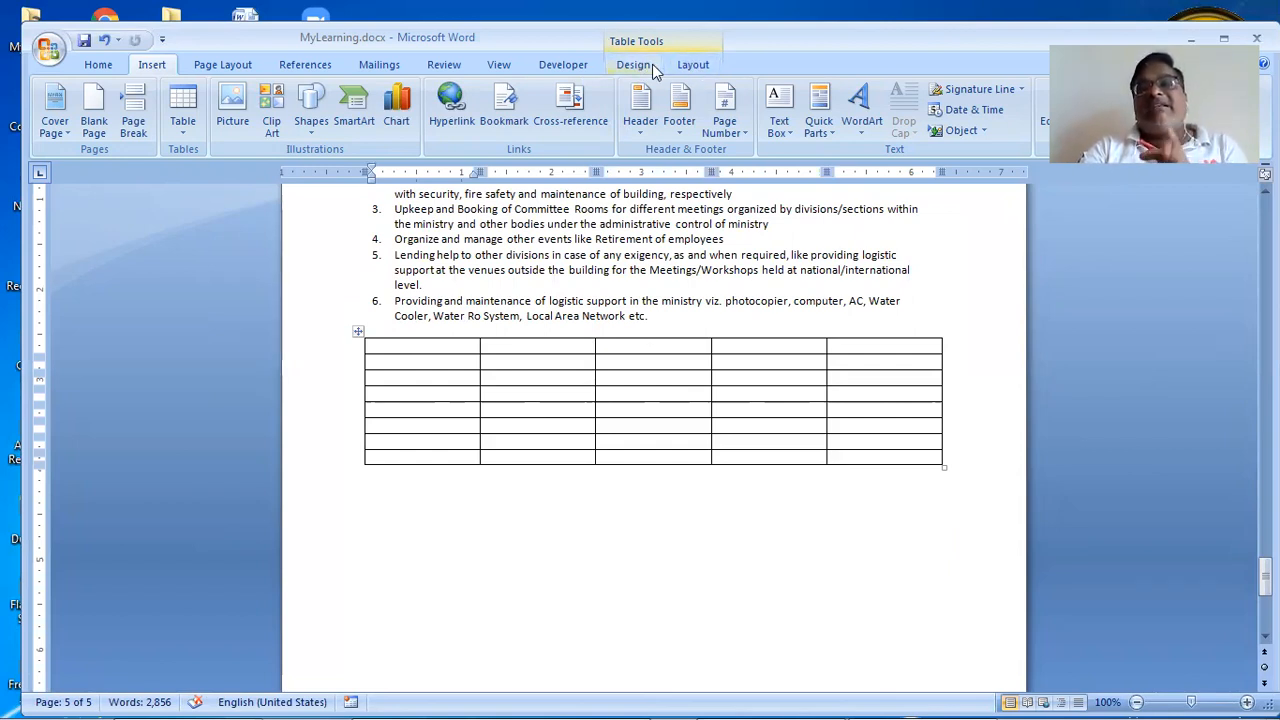
click(648, 64)
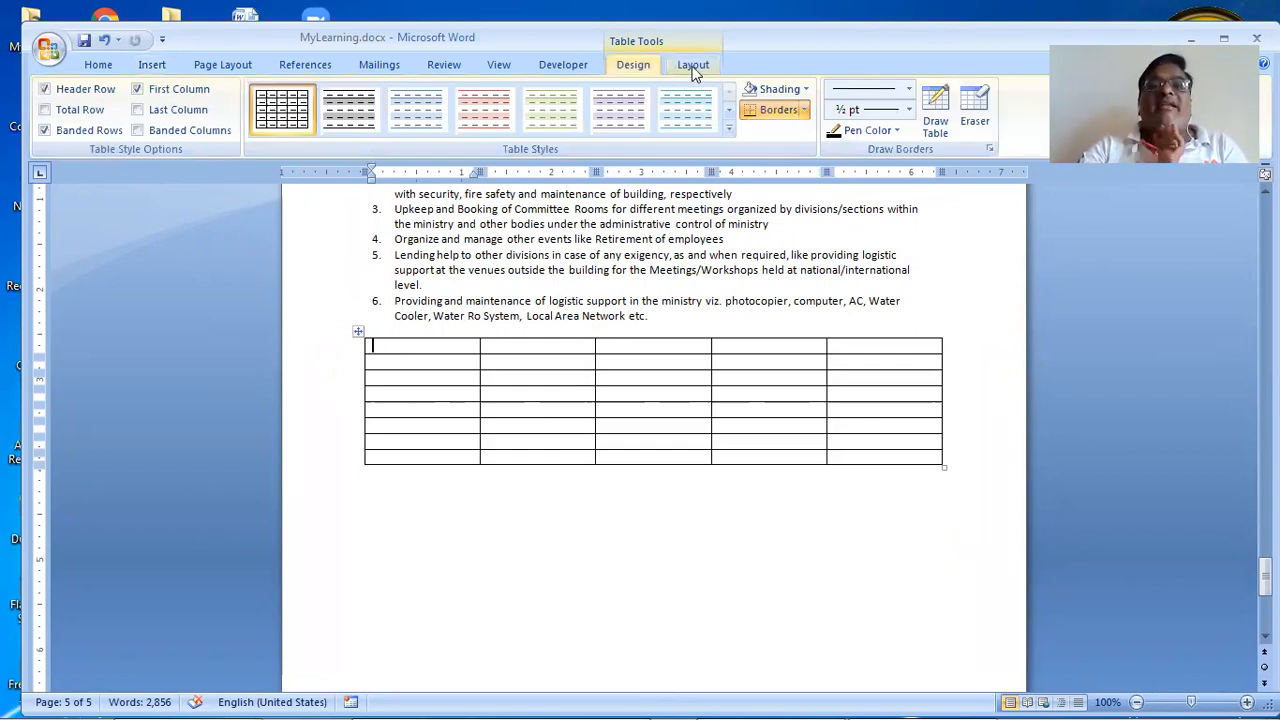
click(694, 66)
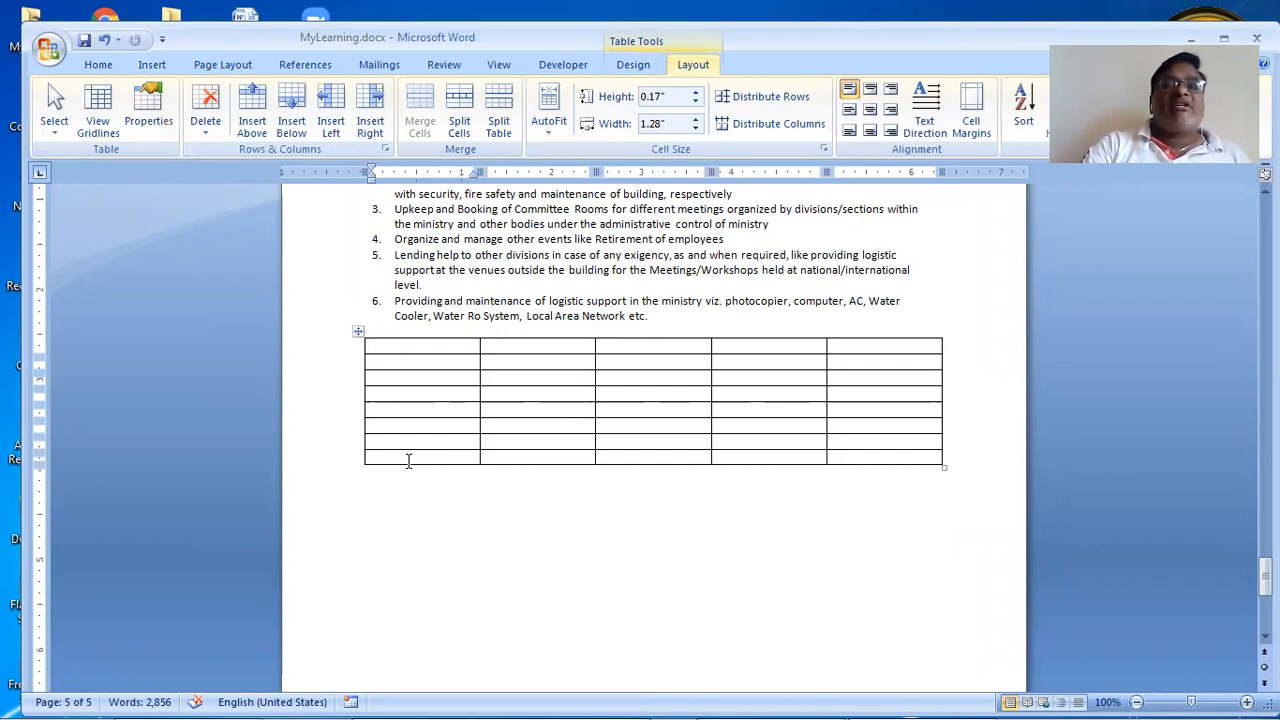
Step: Add four empty rows below the table's last row with Insert Below
click(302, 115)
double_click(302, 115)
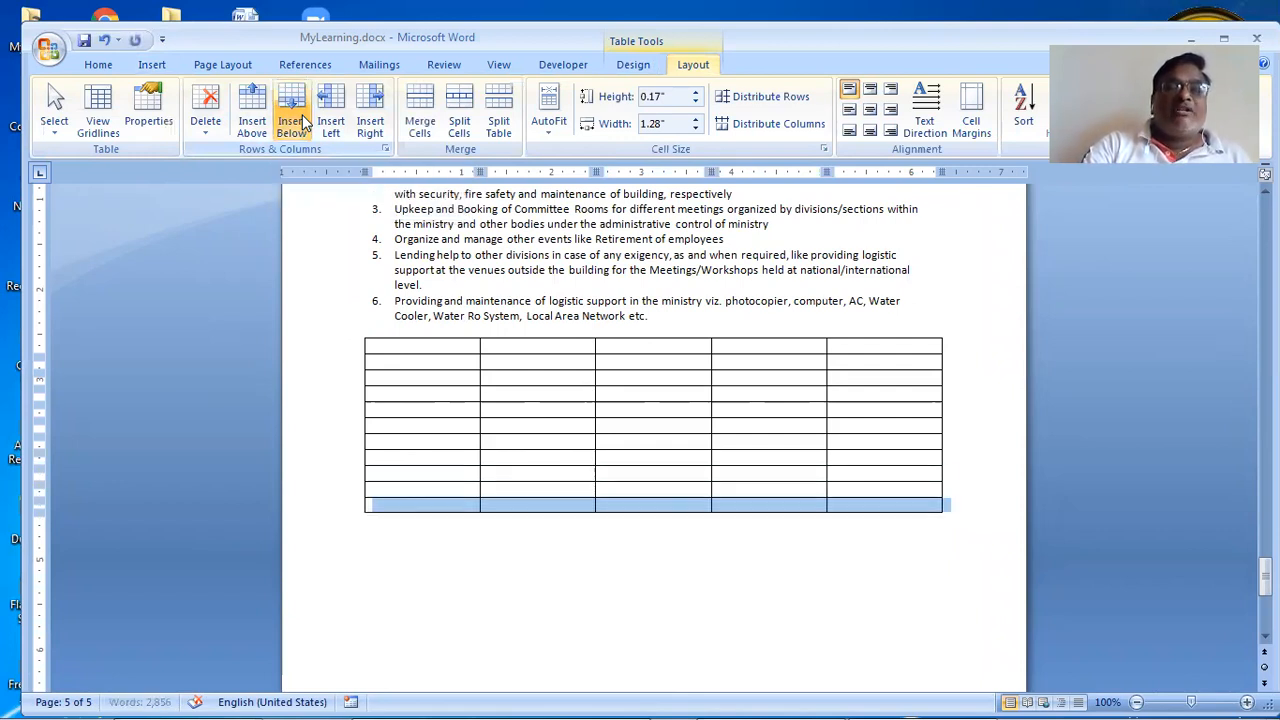
click(302, 115)
Step: Insert three empty rows above a middle row of the table
click(384, 457)
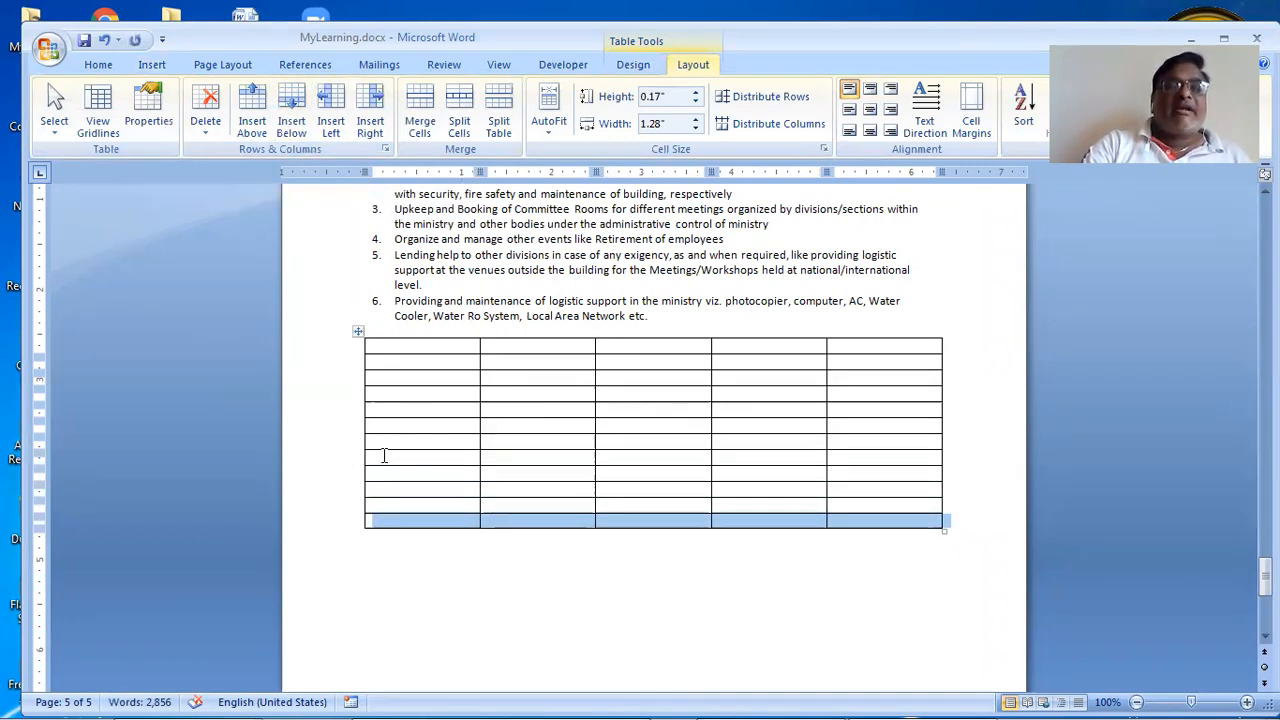
click(259, 93)
click(259, 93)
click(259, 93)
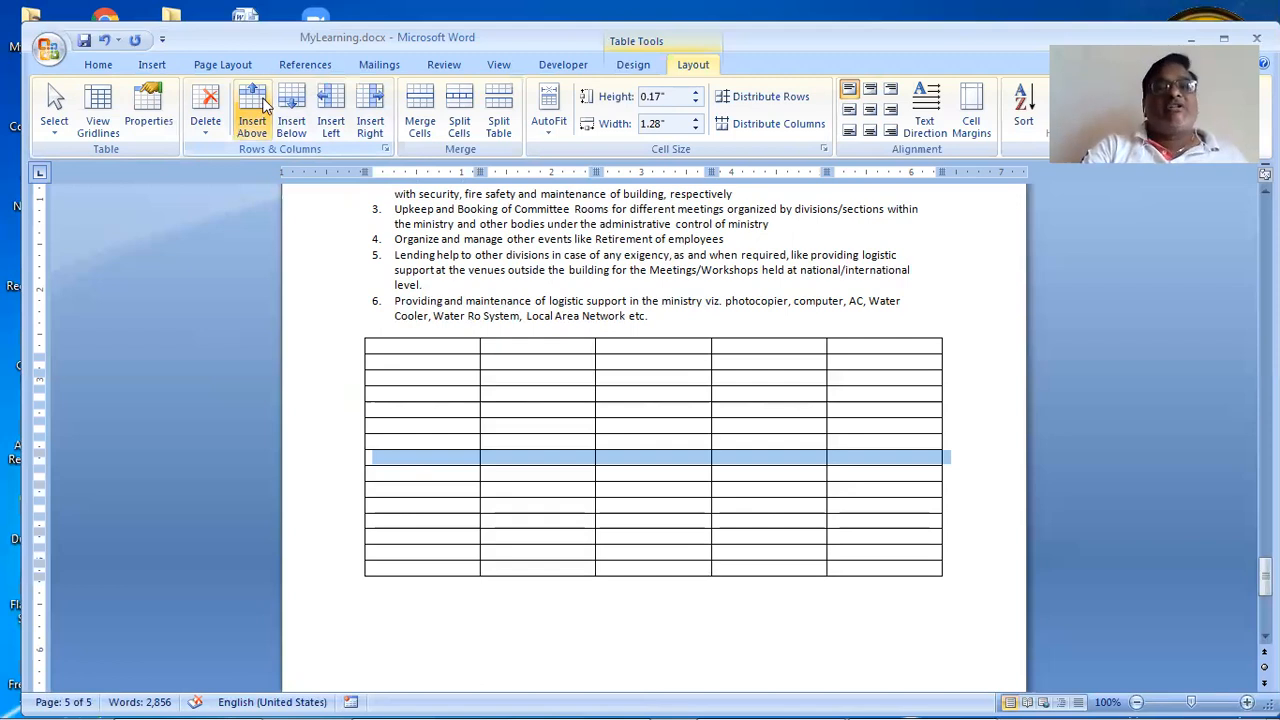
click(327, 121)
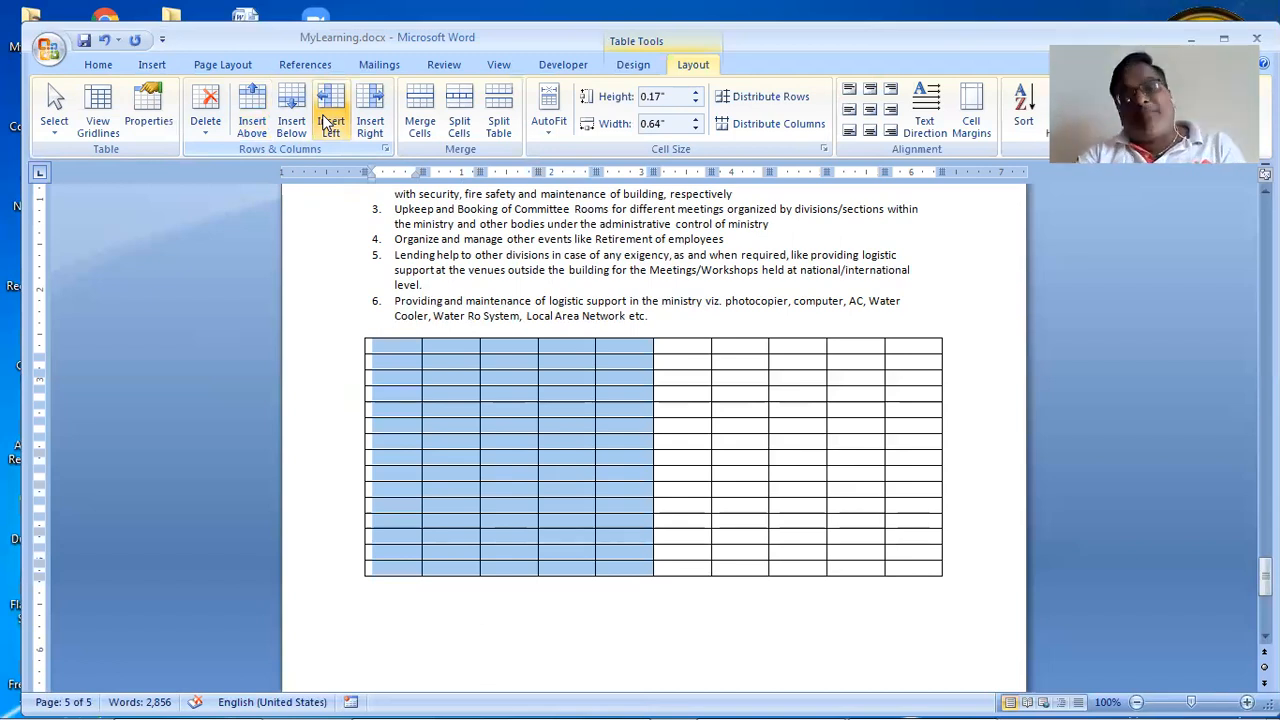
key(ctrl+z)
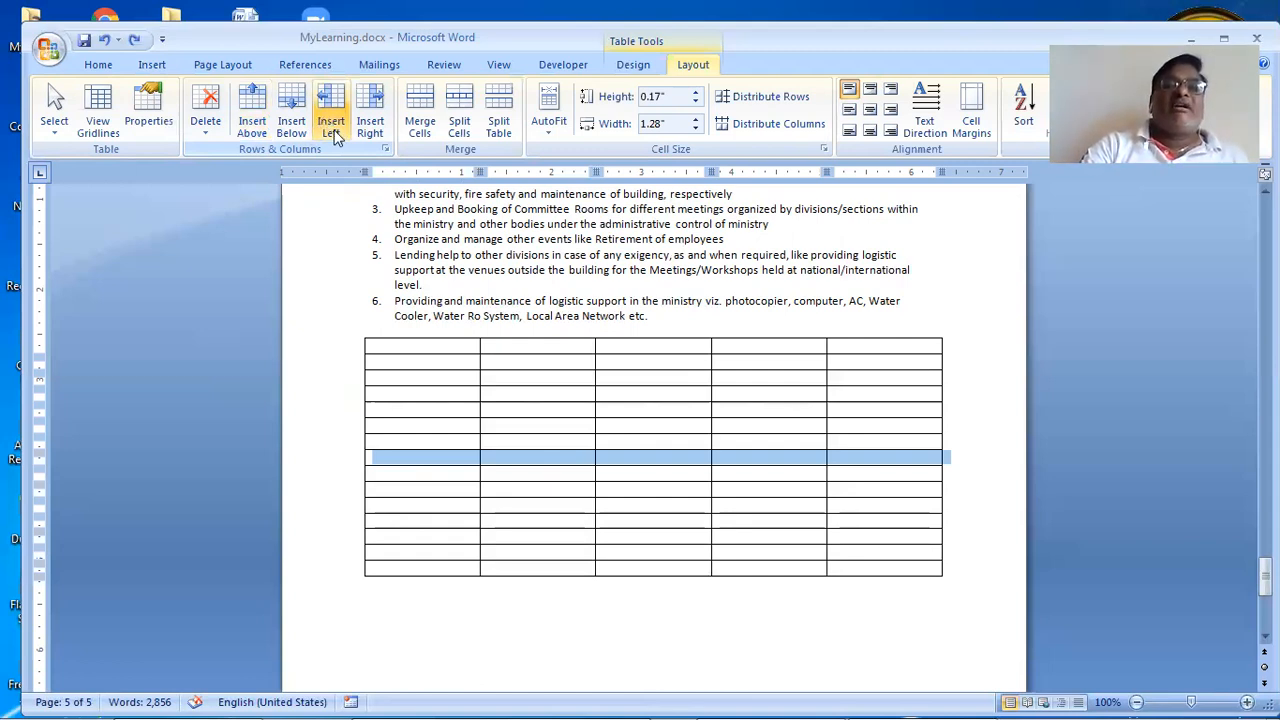
click(336, 137)
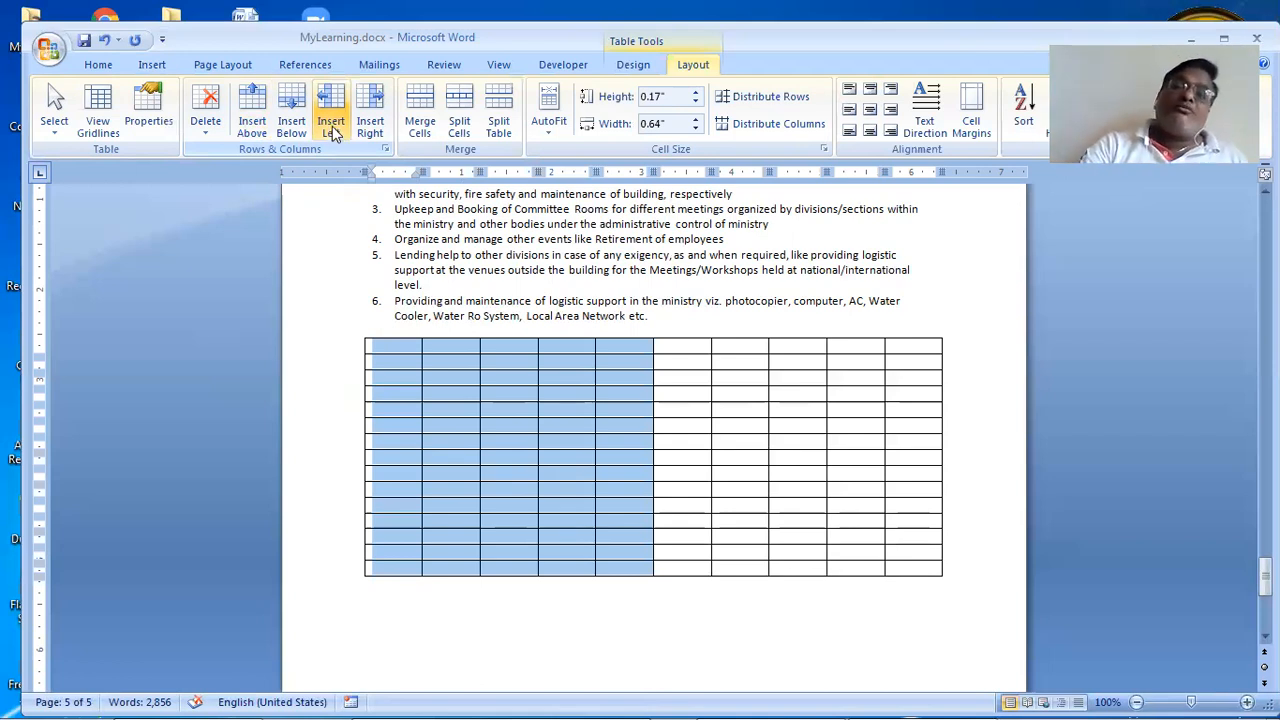
click(332, 126)
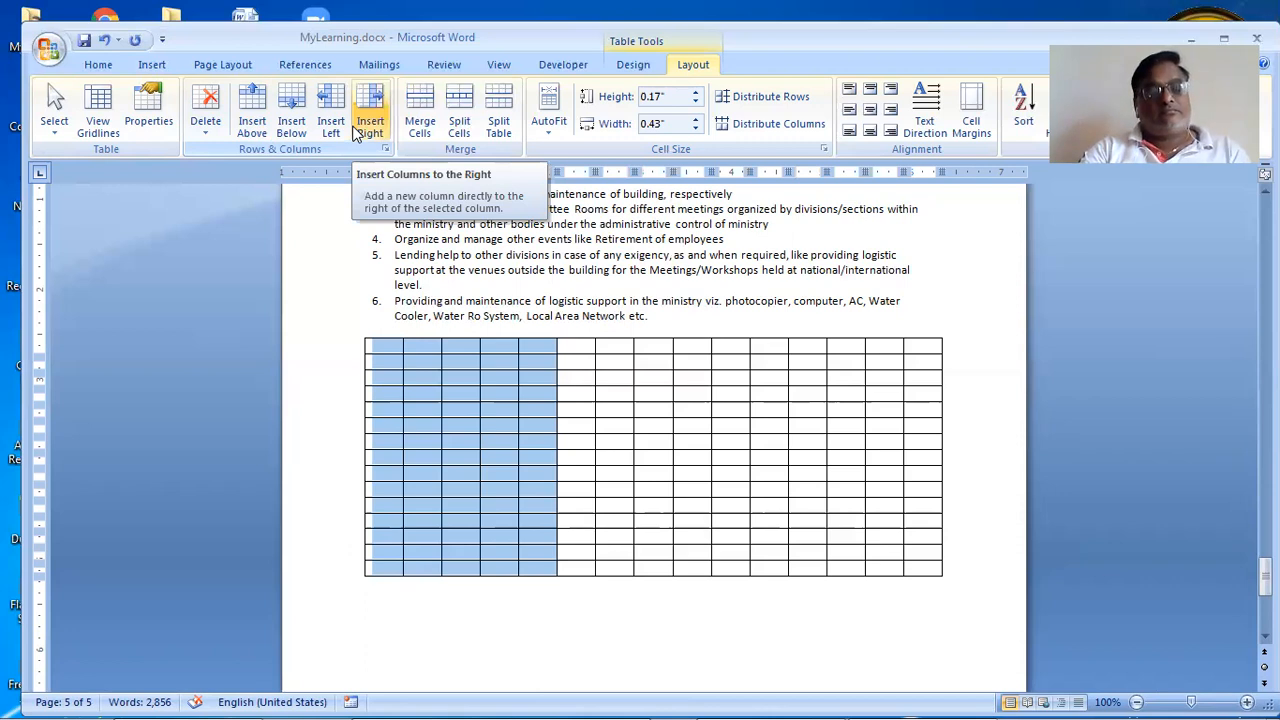
key(ctrl+z)
key(ctrl+z)
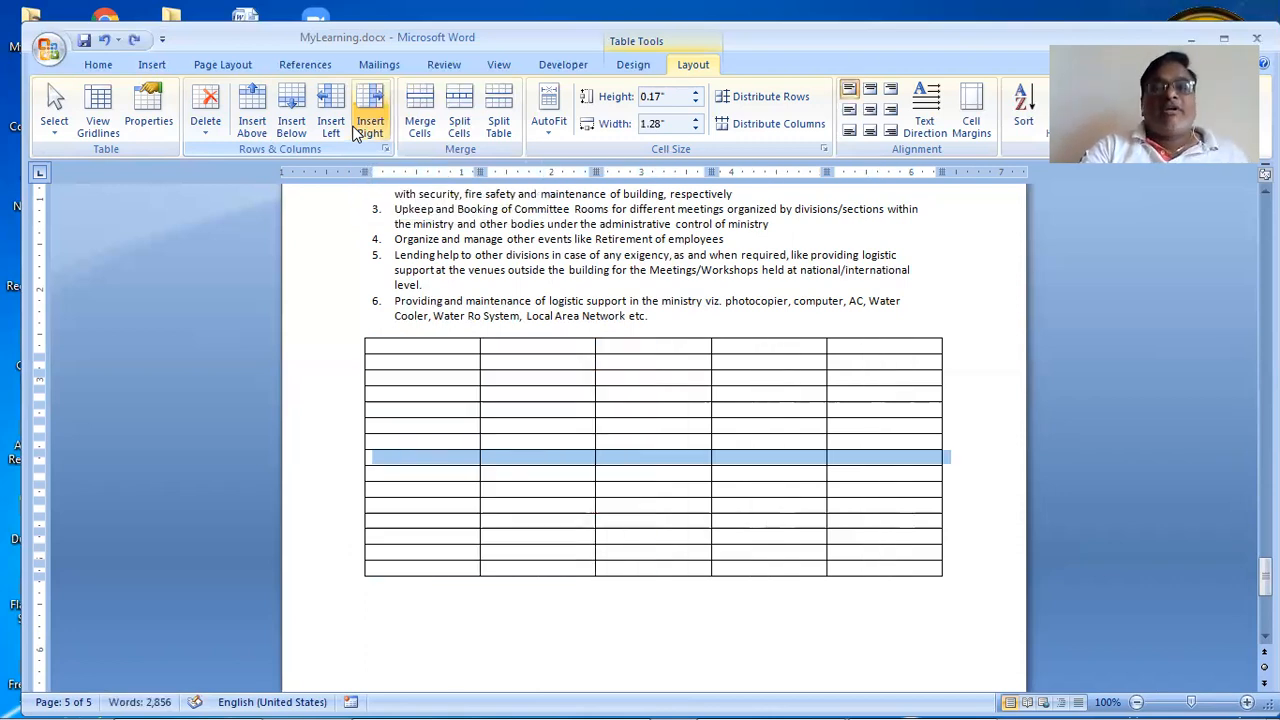
click(357, 132)
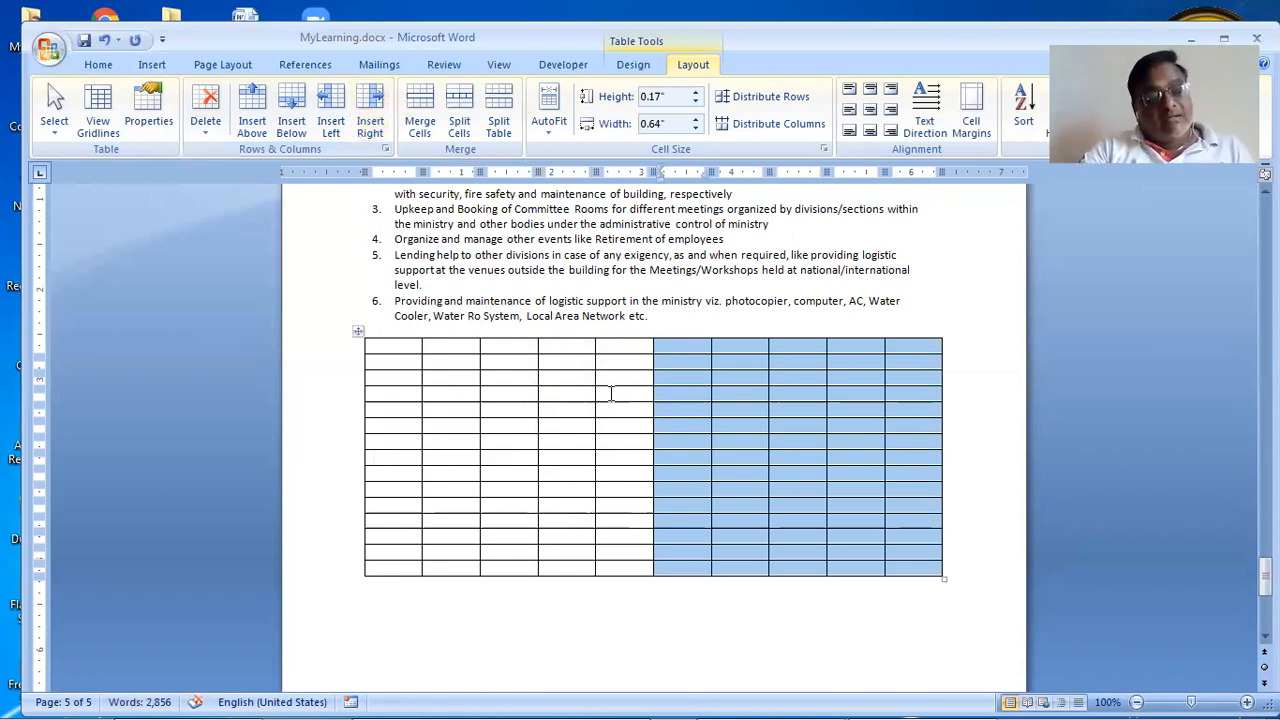
key(ctrl+z)
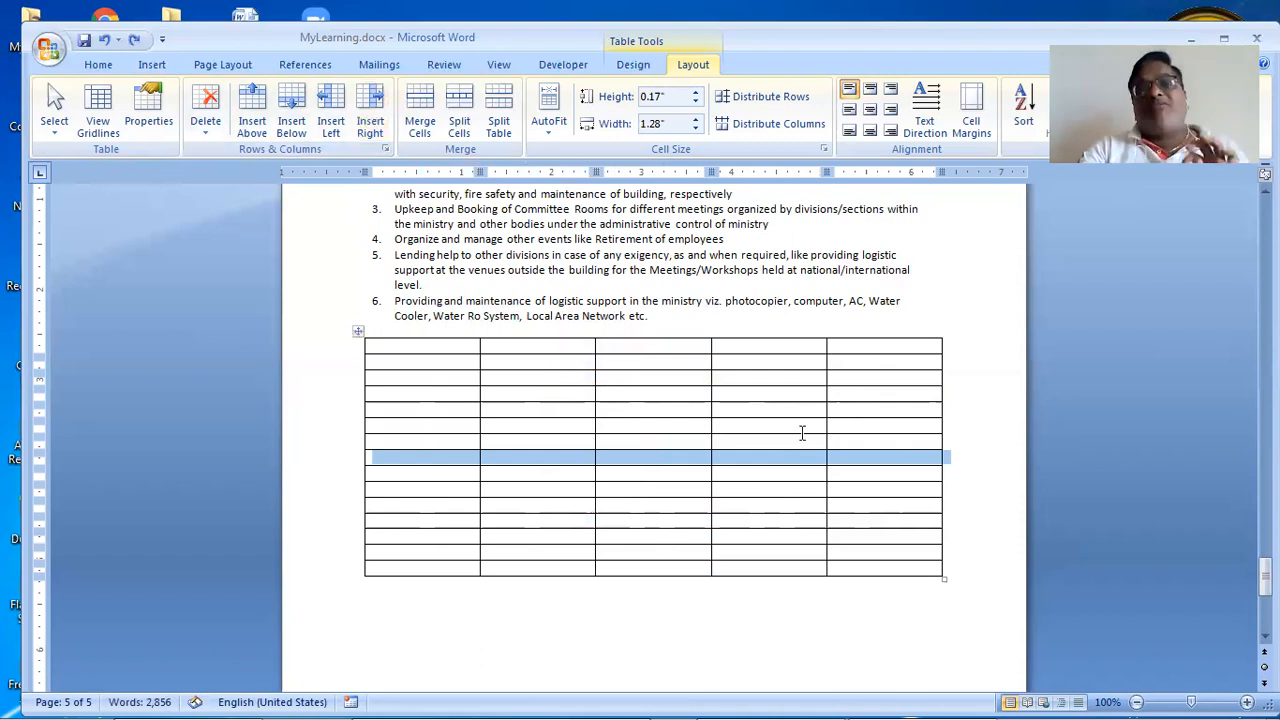
click(779, 412)
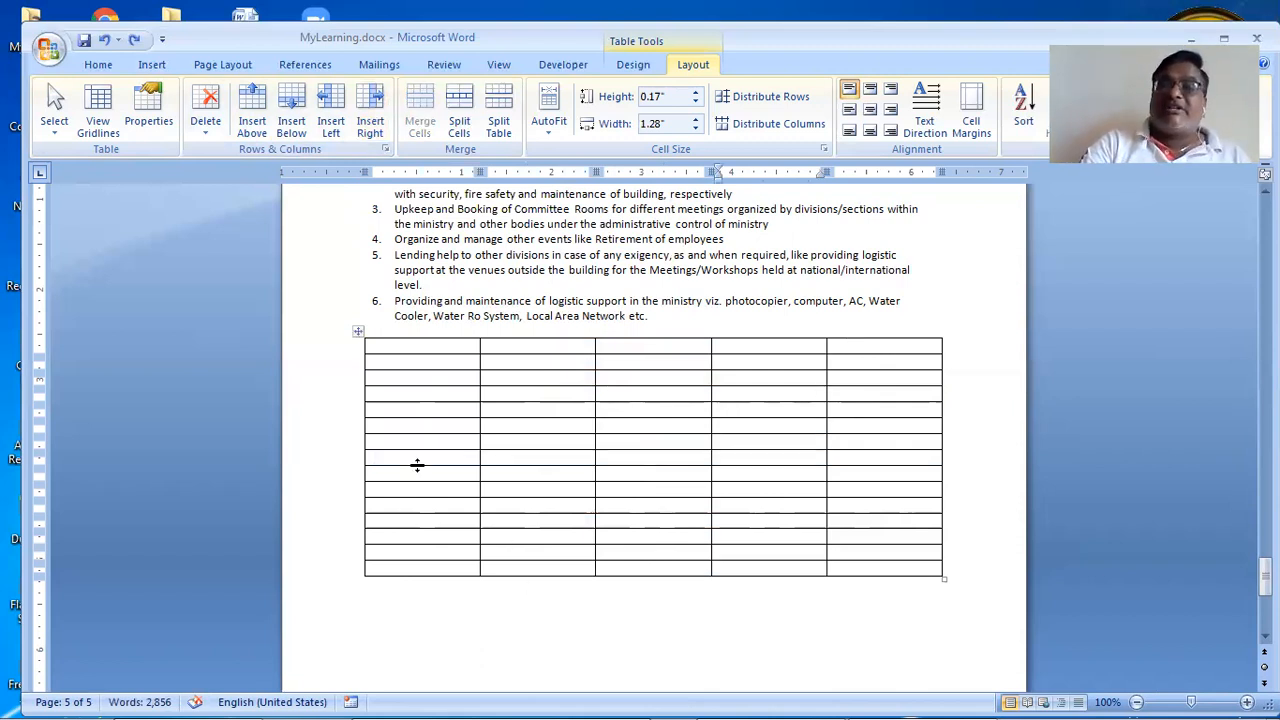
Step: Select the whole table, then the first column, and finally the third column
click(359, 333)
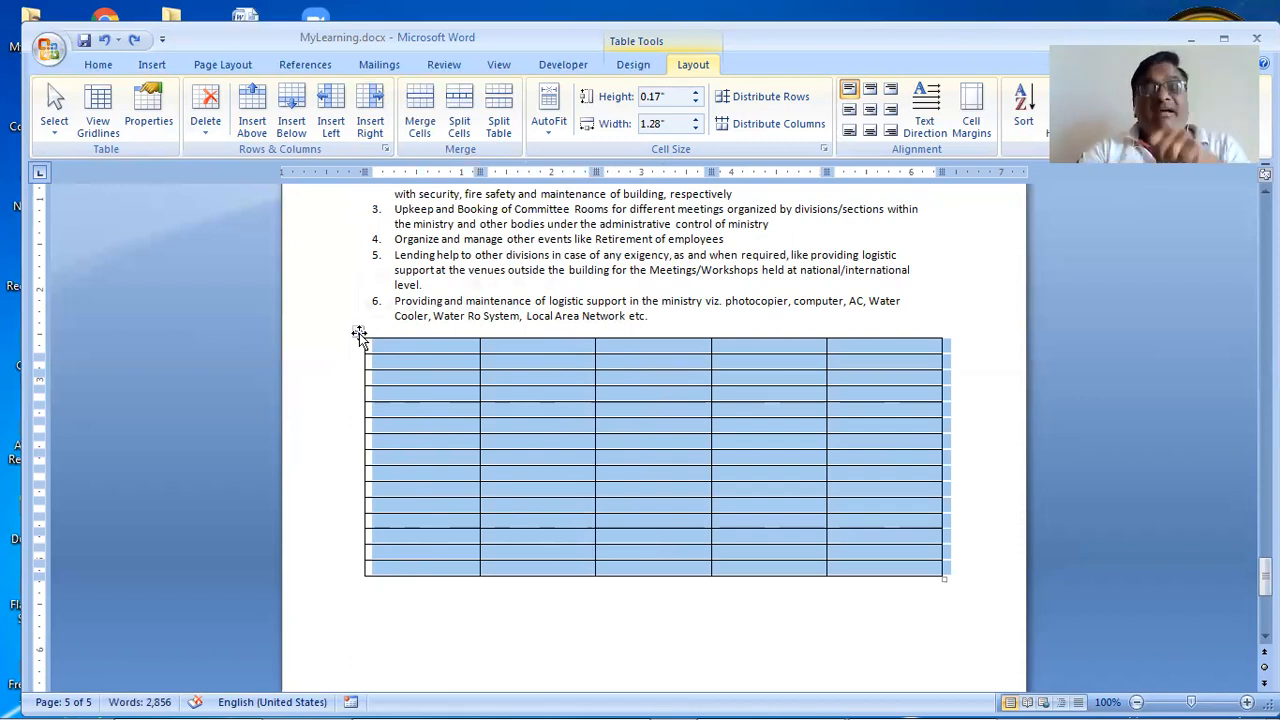
click(490, 432)
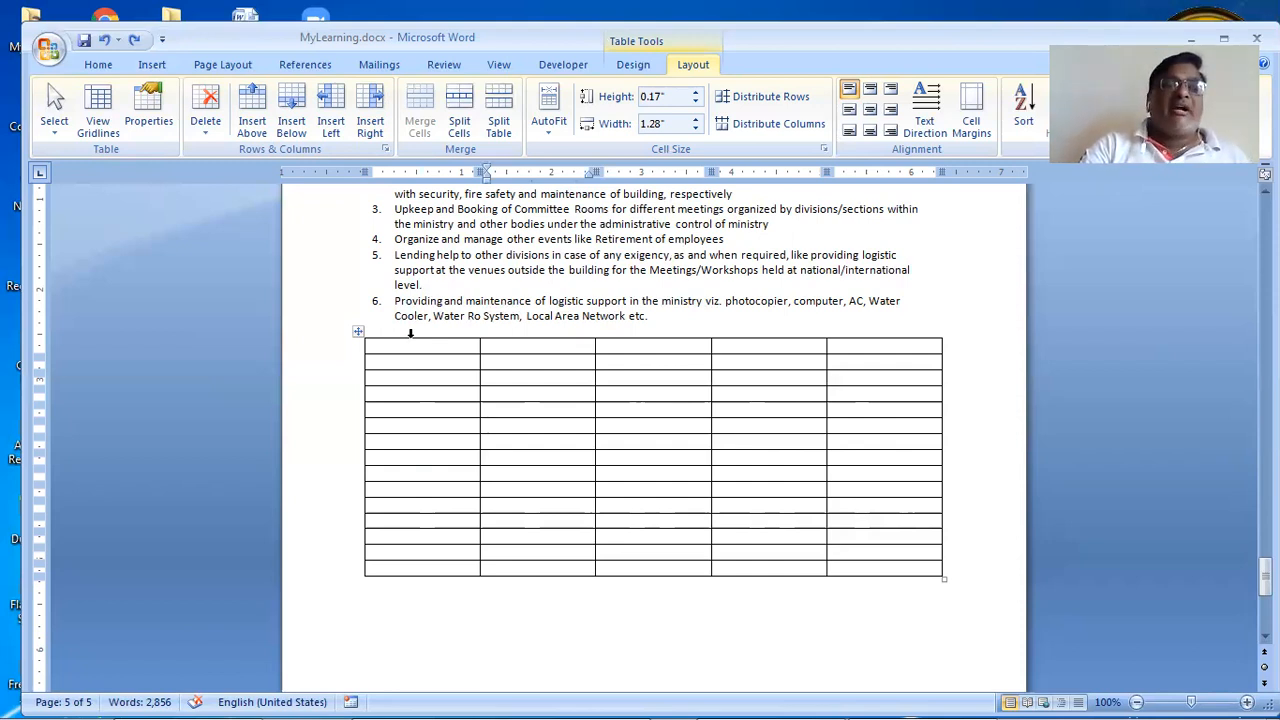
click(410, 333)
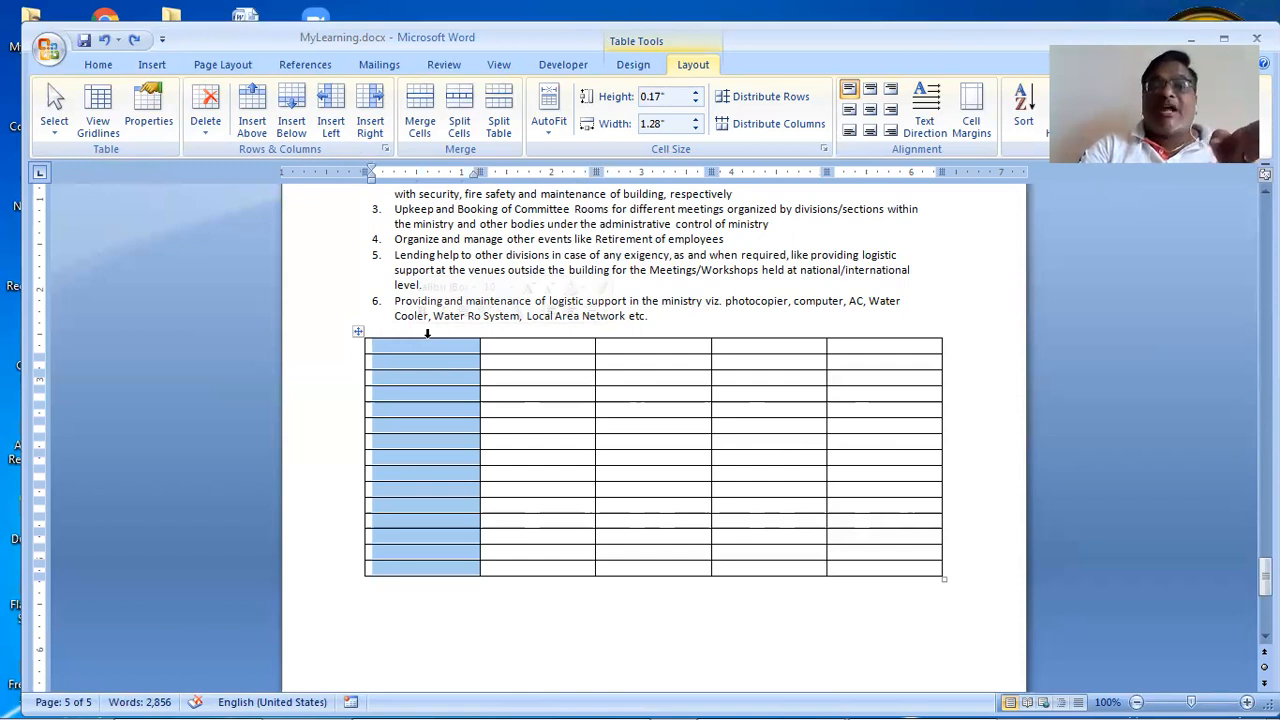
click(669, 333)
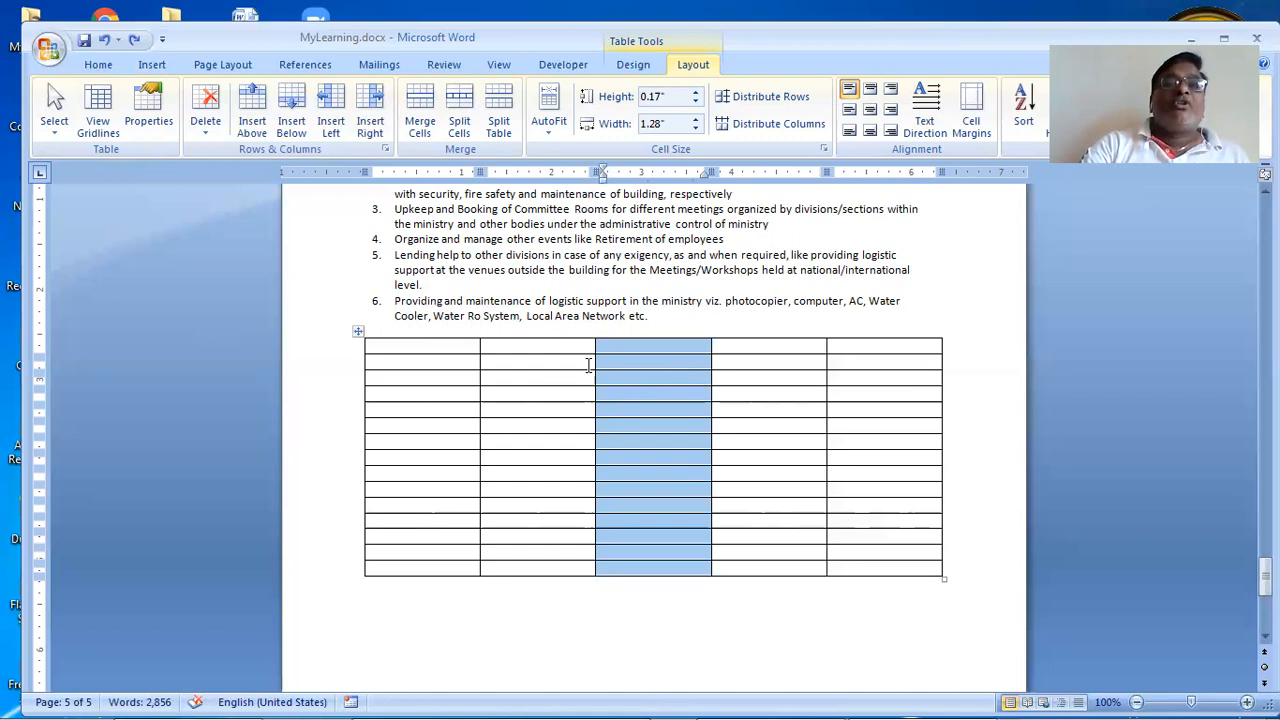
Step: Insert two columns left of the third column, giving seven columns, then select column six
click(335, 122)
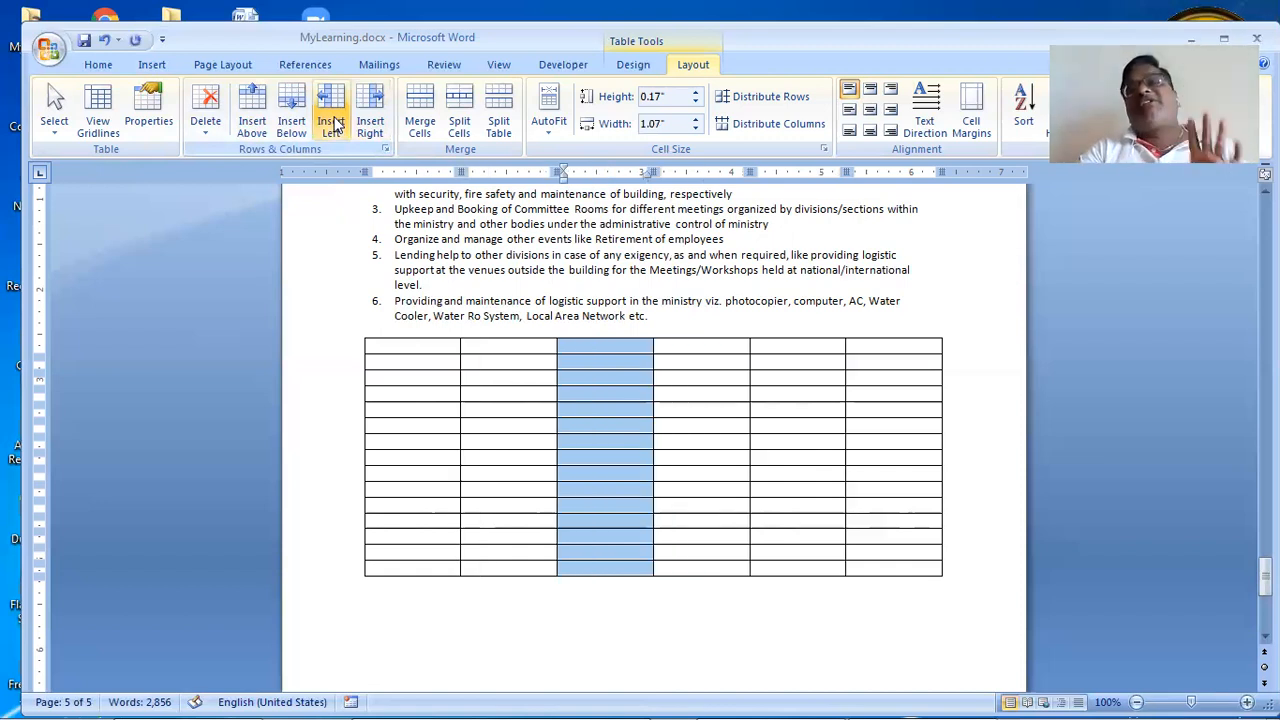
right_click(605, 400)
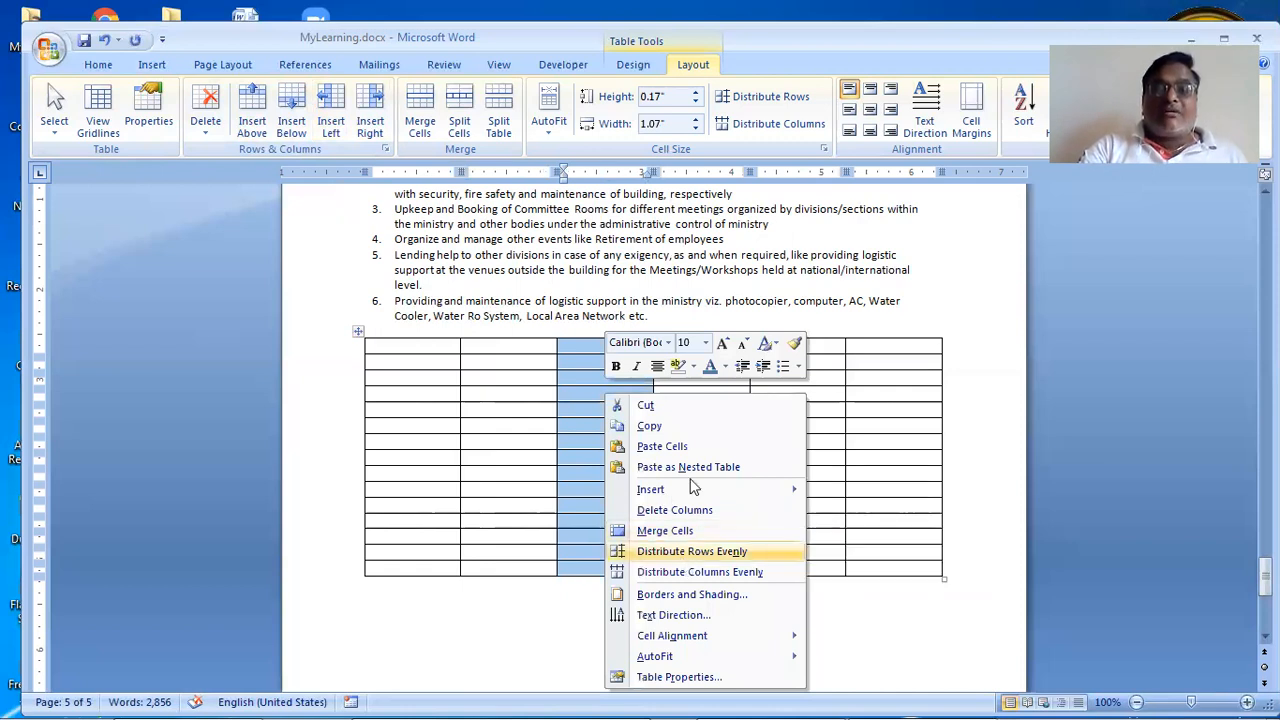
mouse_move(846, 505)
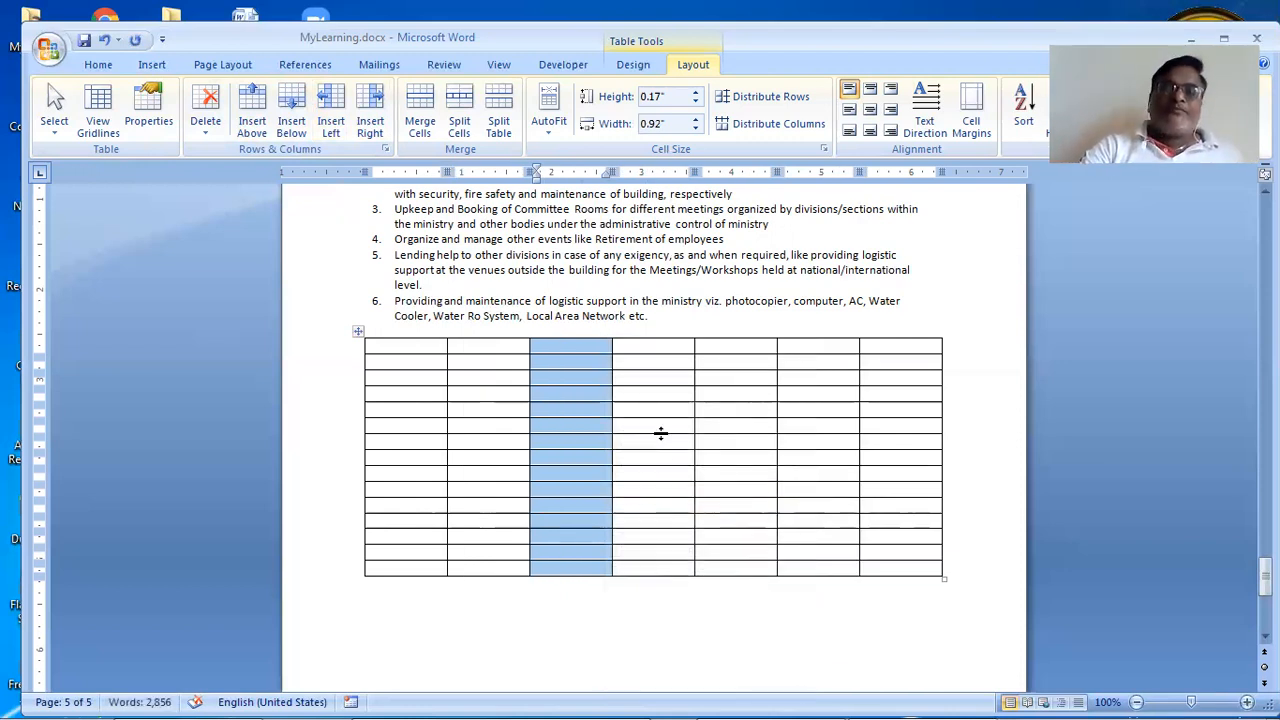
click(654, 414)
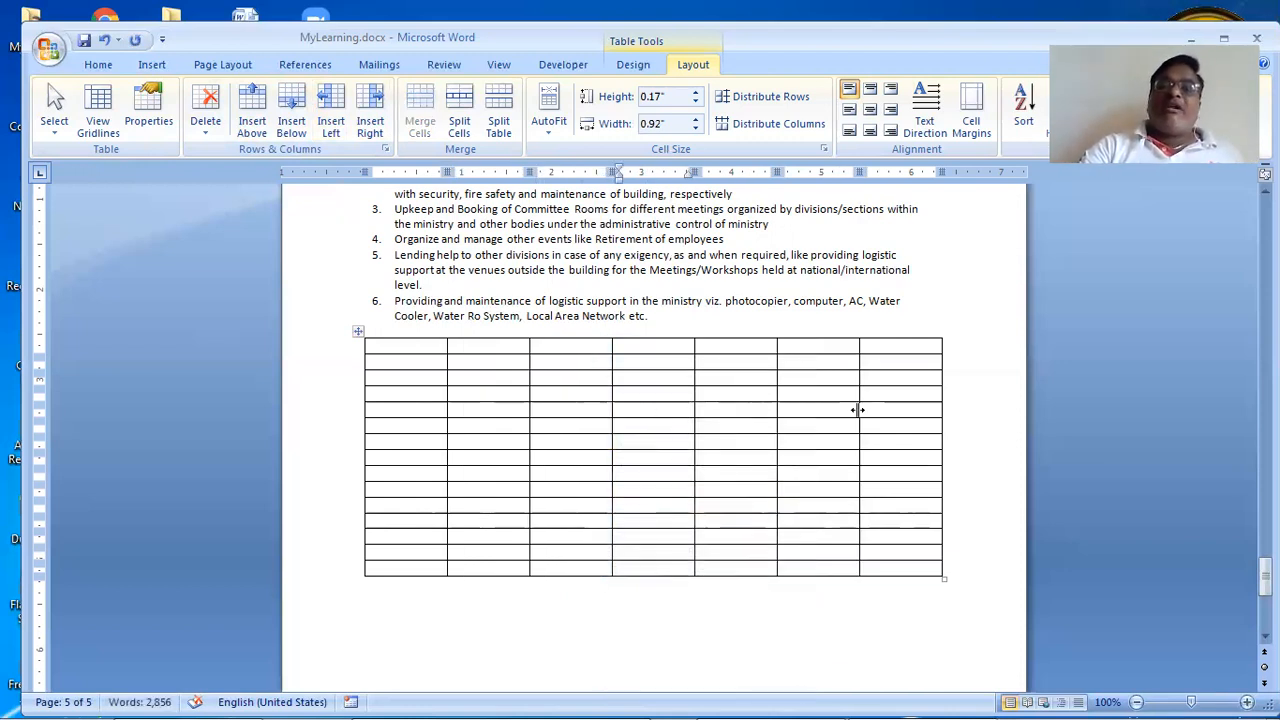
click(802, 333)
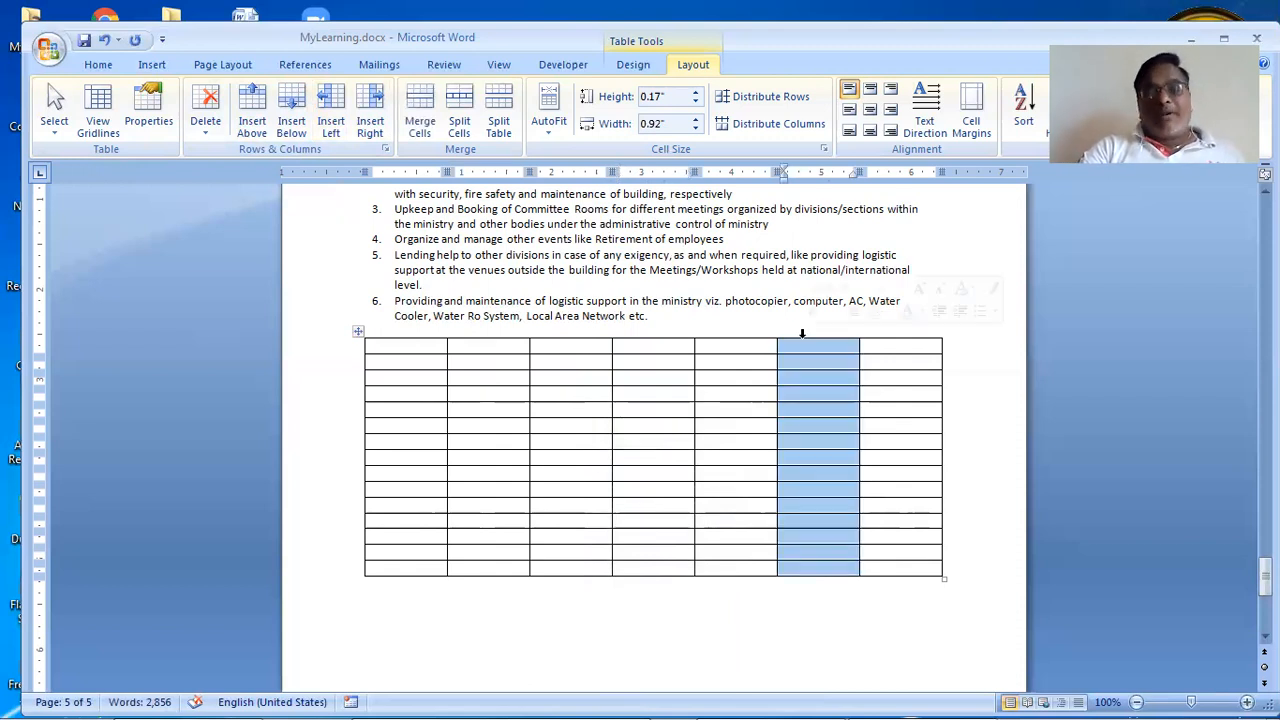
Step: Delete the sixth column and then the last column, leaving five columns
right_click(829, 380)
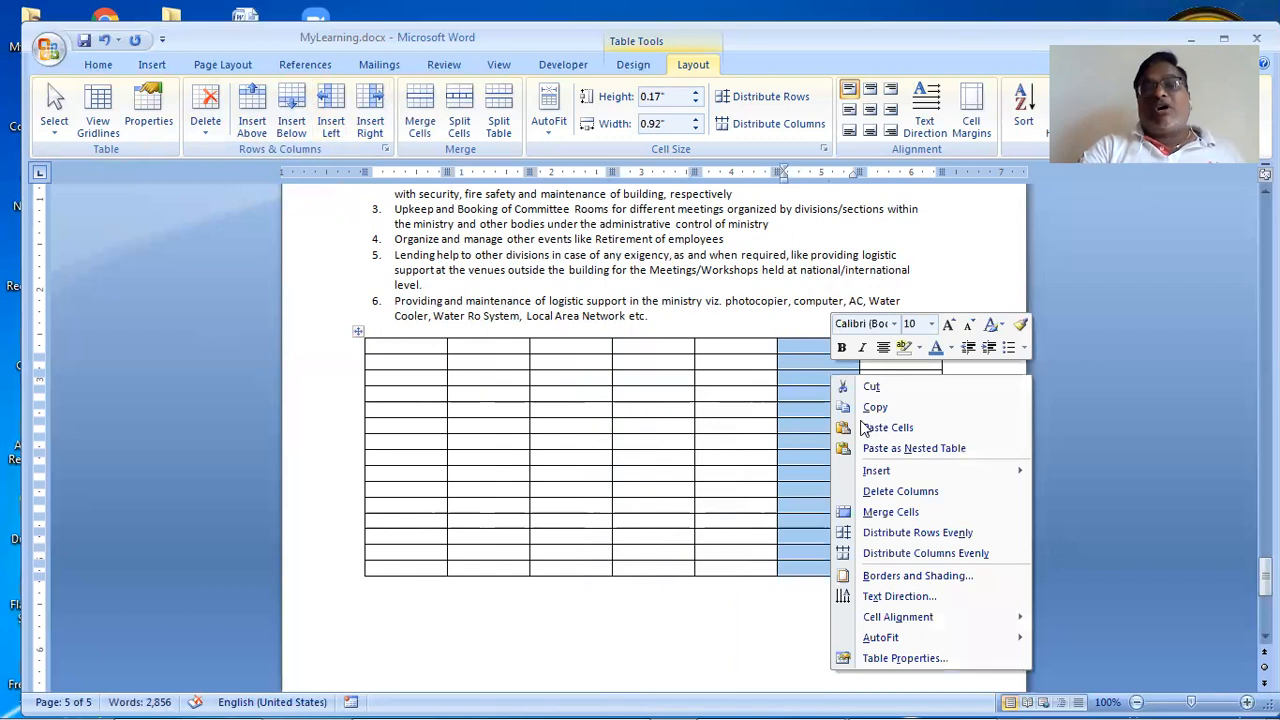
click(884, 491)
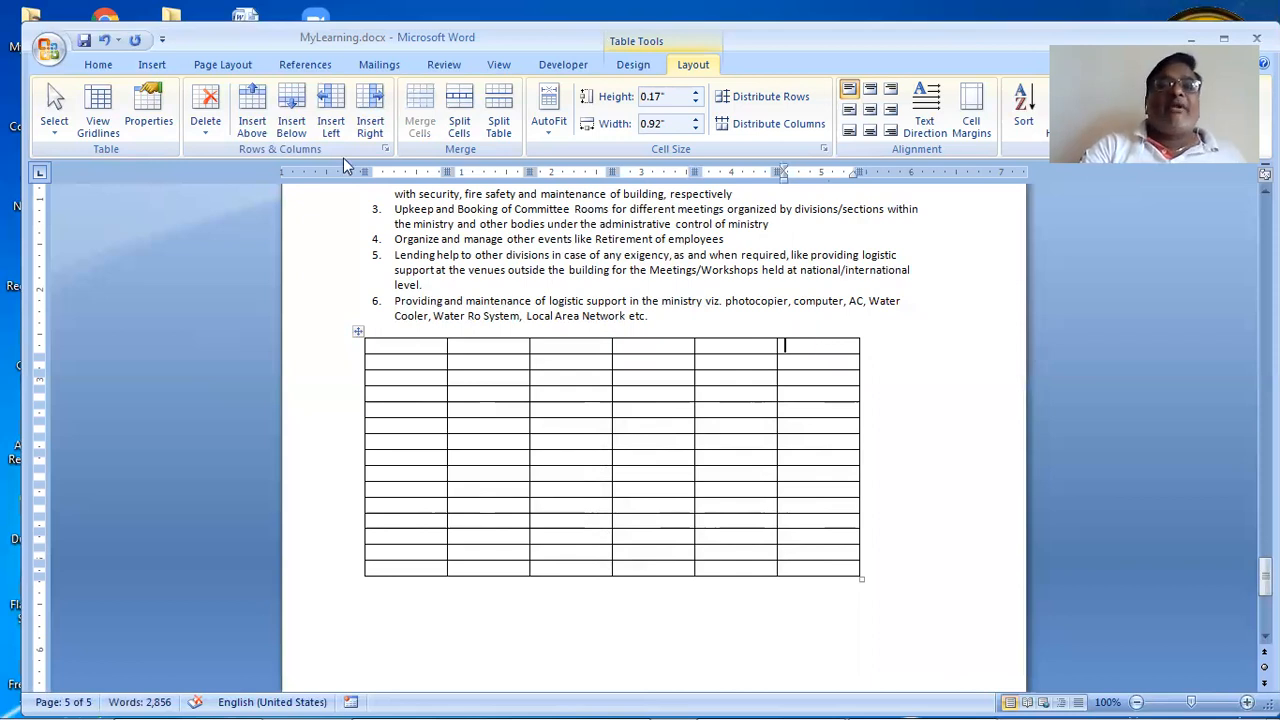
click(818, 333)
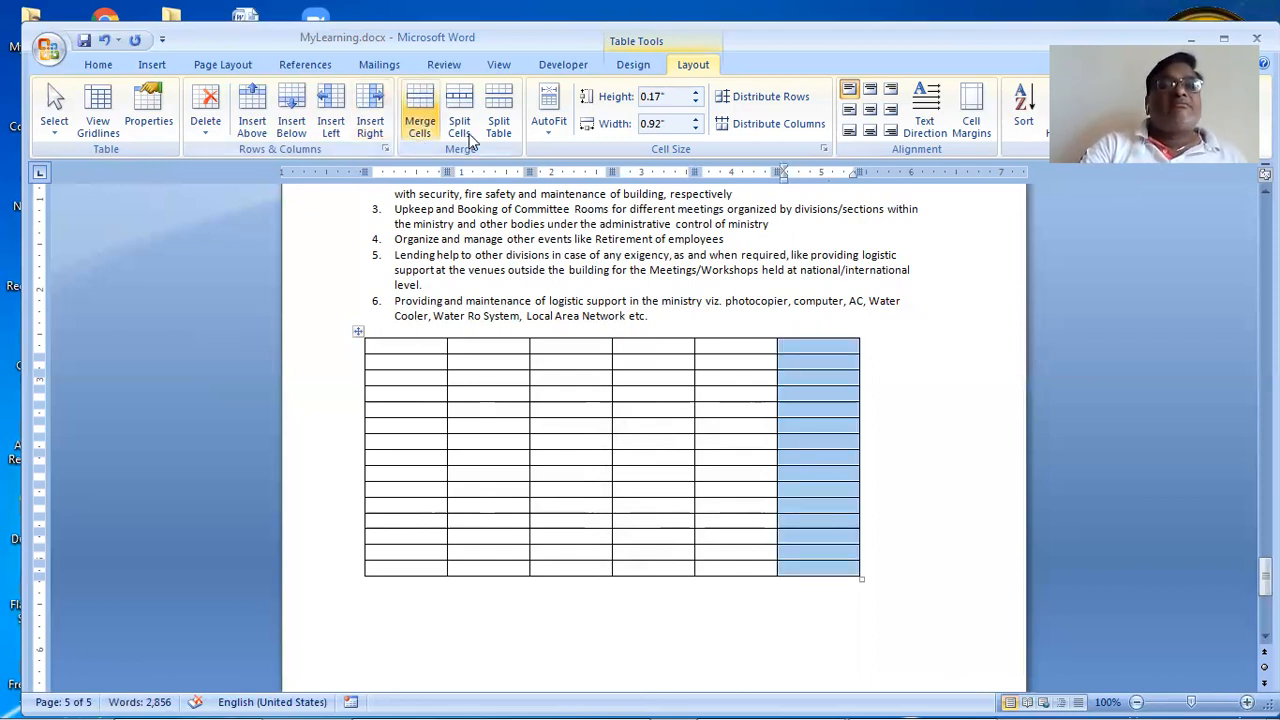
click(204, 118)
click(240, 173)
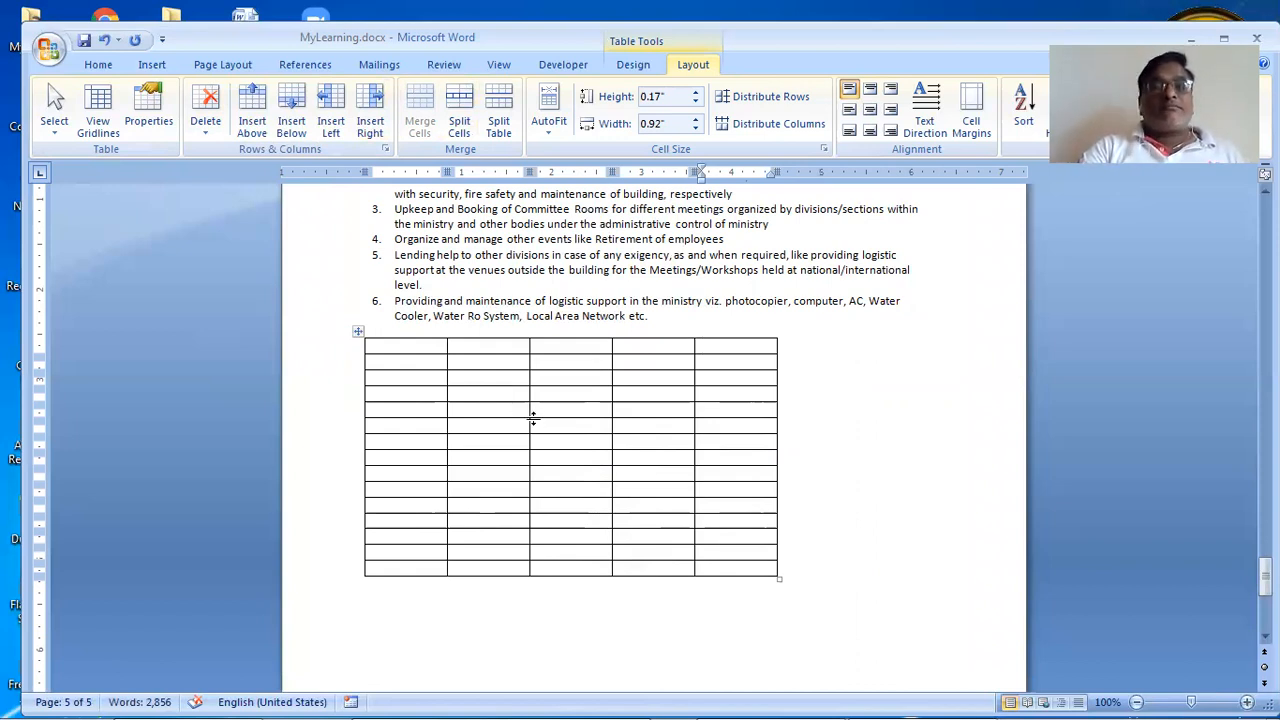
Step: Drag the table slightly right to line up with the list text, then select six middle rows
click(358, 332)
drag(393, 339, 434, 435)
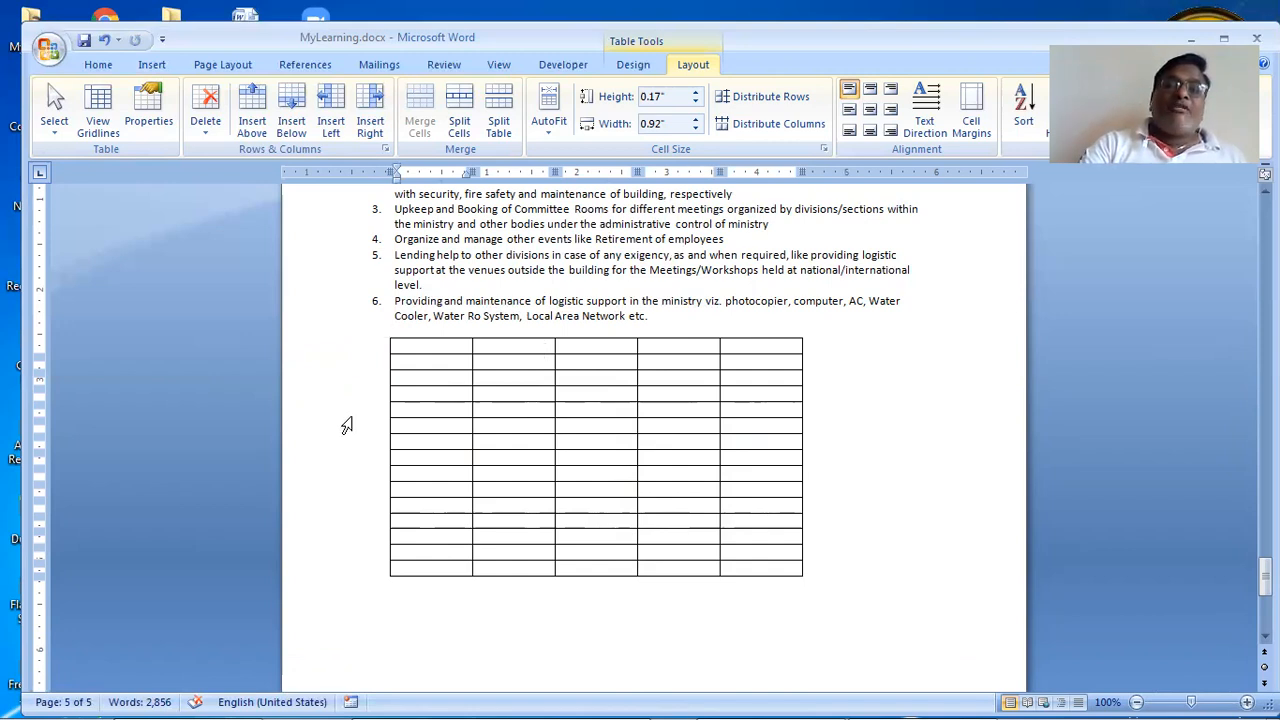
click(346, 425)
shift+click(362, 510)
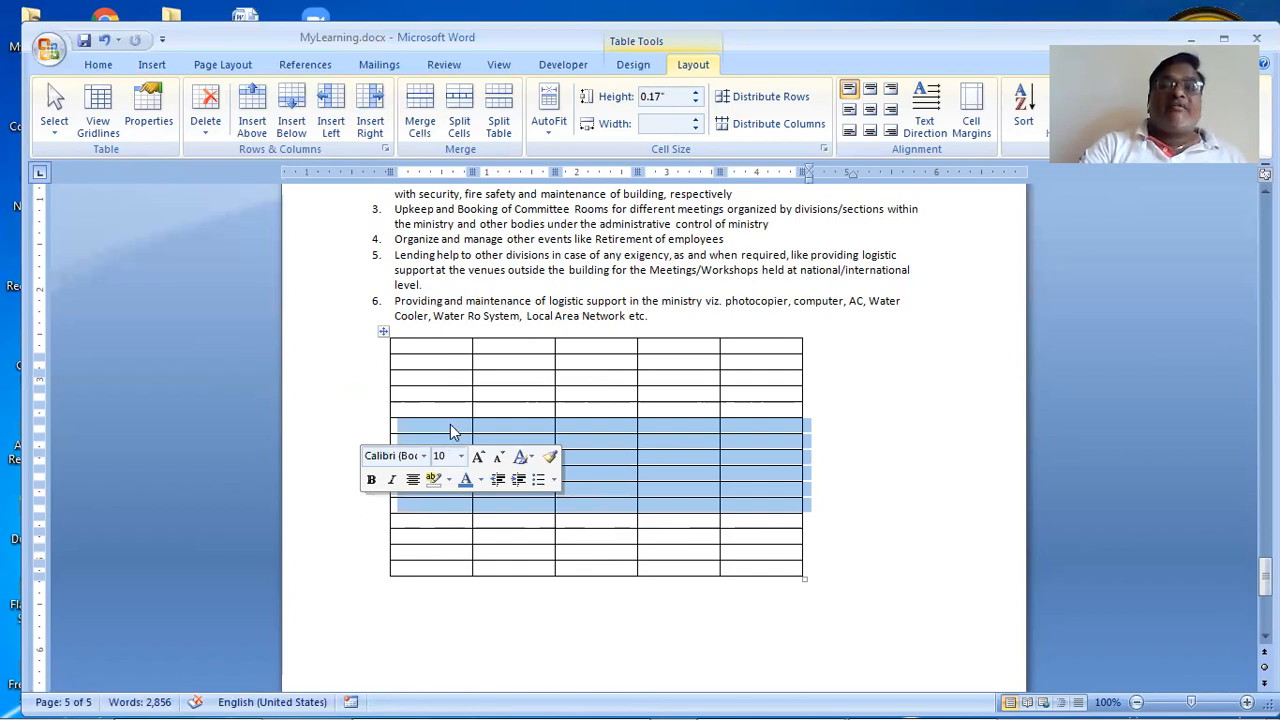
Step: Insert six new rows above the selected rows
right_click(450, 424)
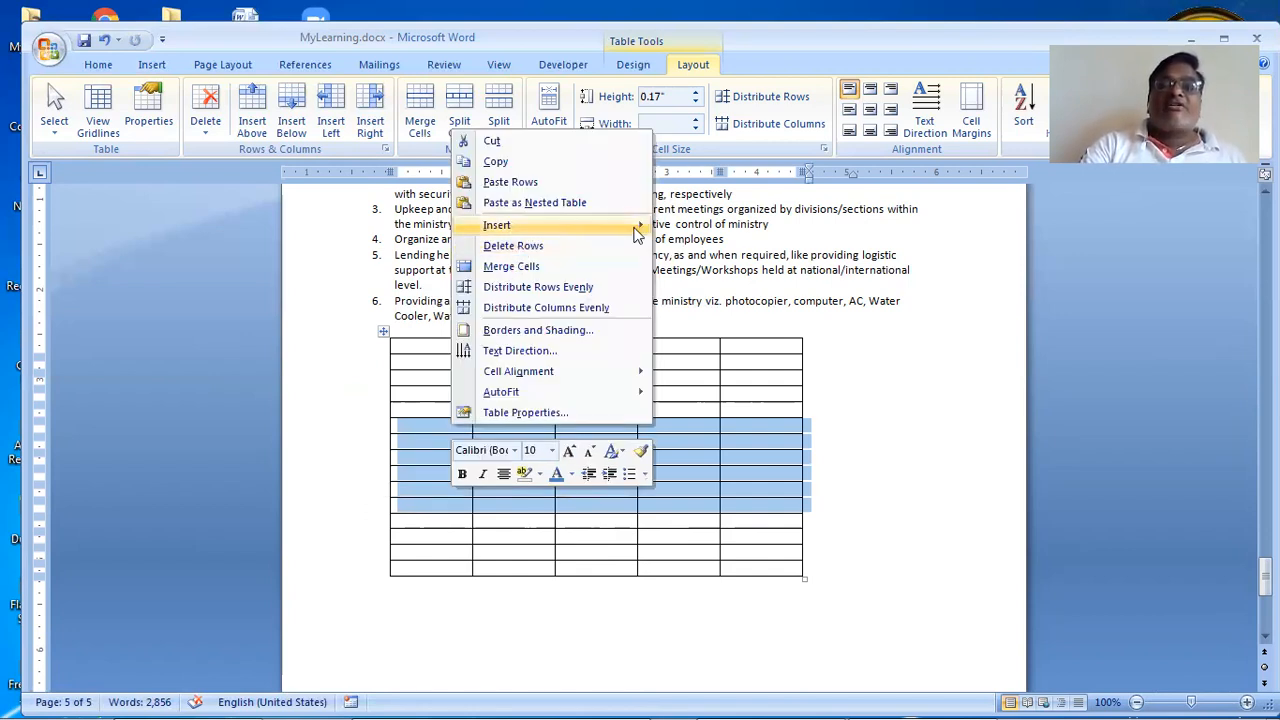
mouse_move(540, 226)
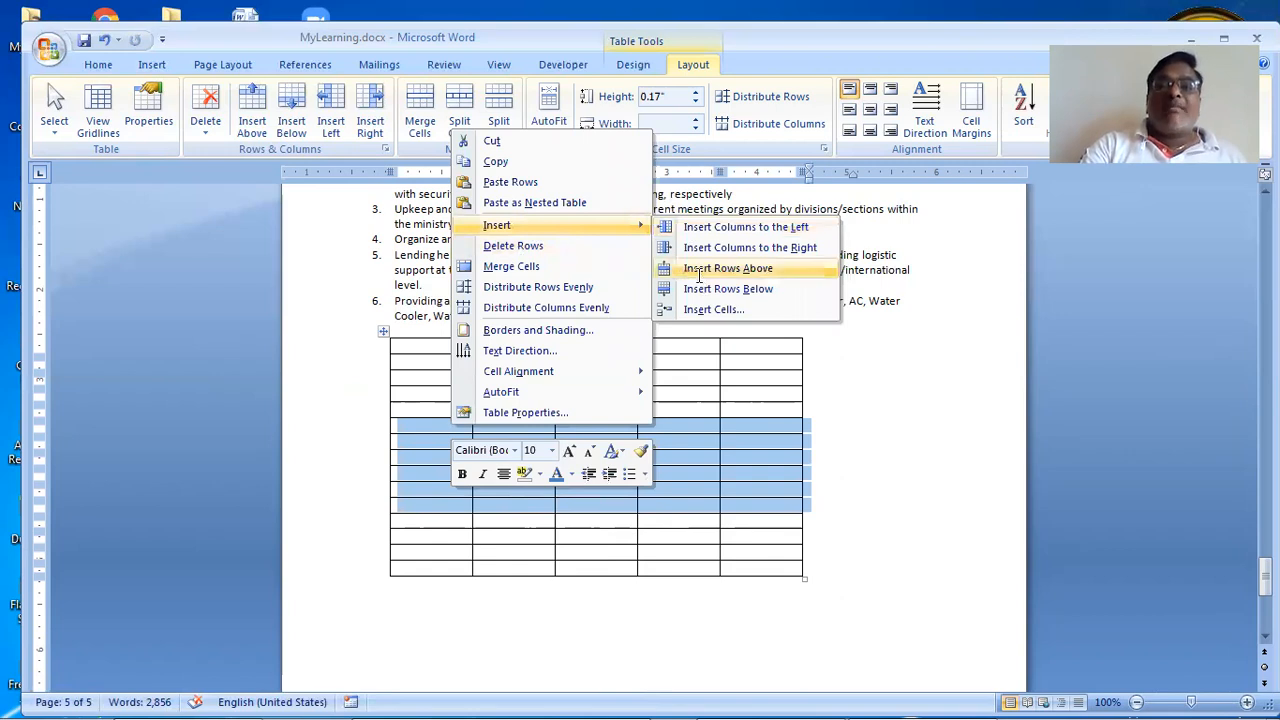
click(701, 271)
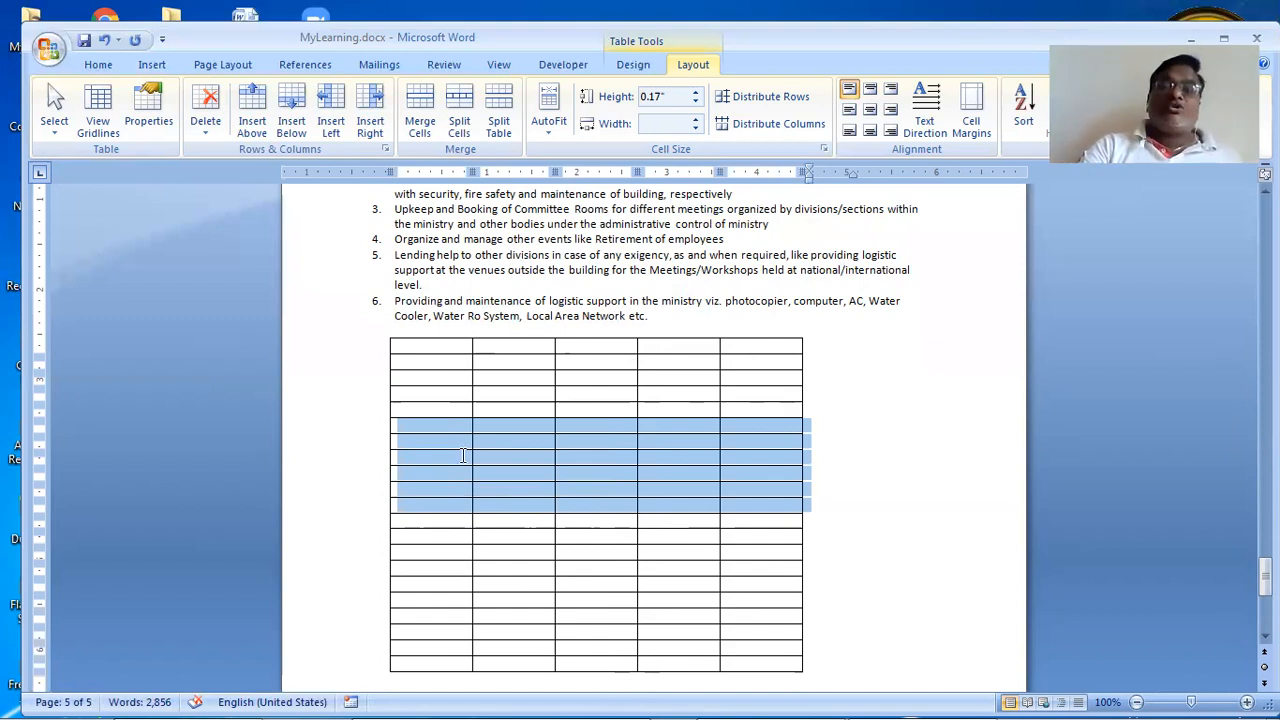
Step: Delete those six rows again and bring up the Table Design options
right_click(426, 431)
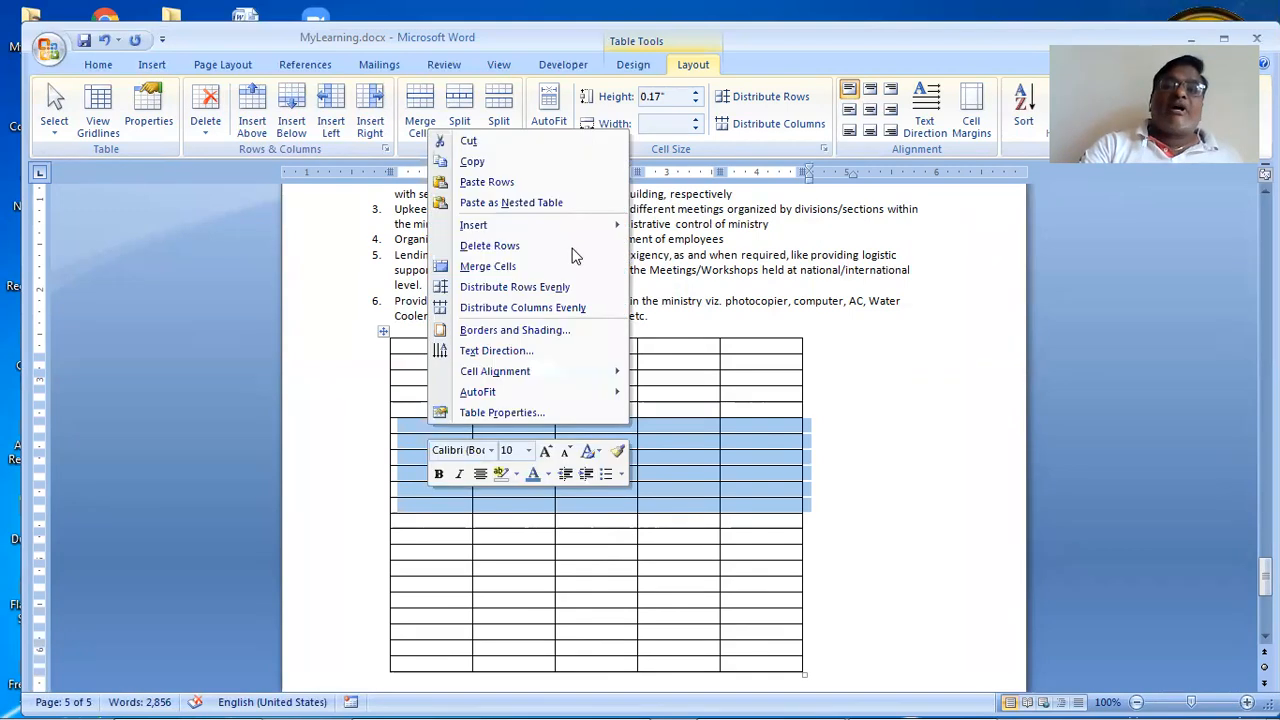
click(573, 246)
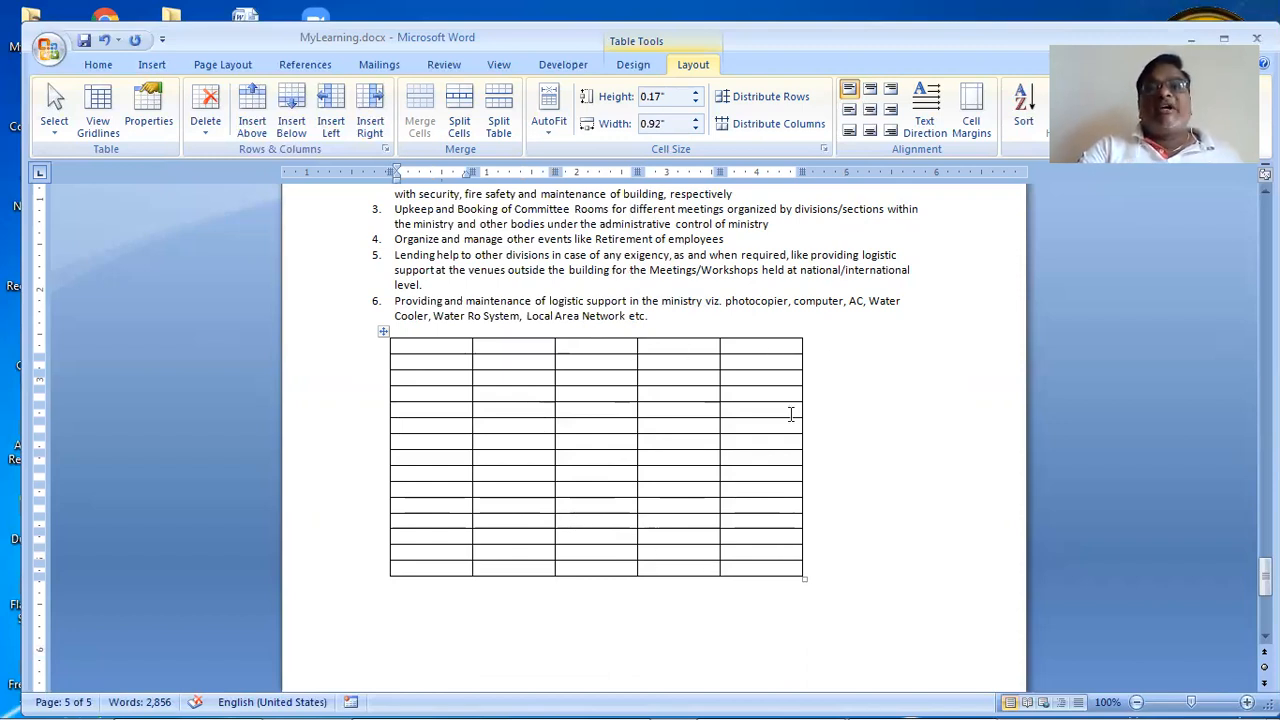
click(640, 70)
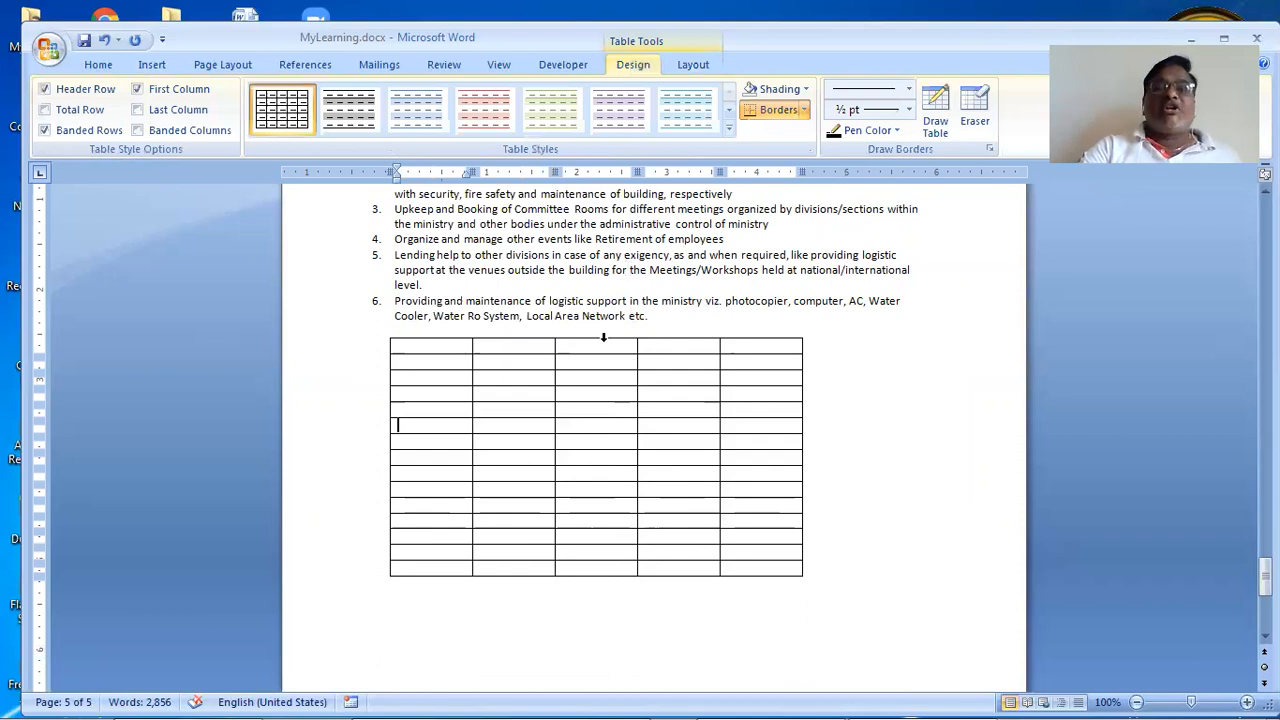
Step: Set the second column to No Border and turn on View Gridlines
click(513, 333)
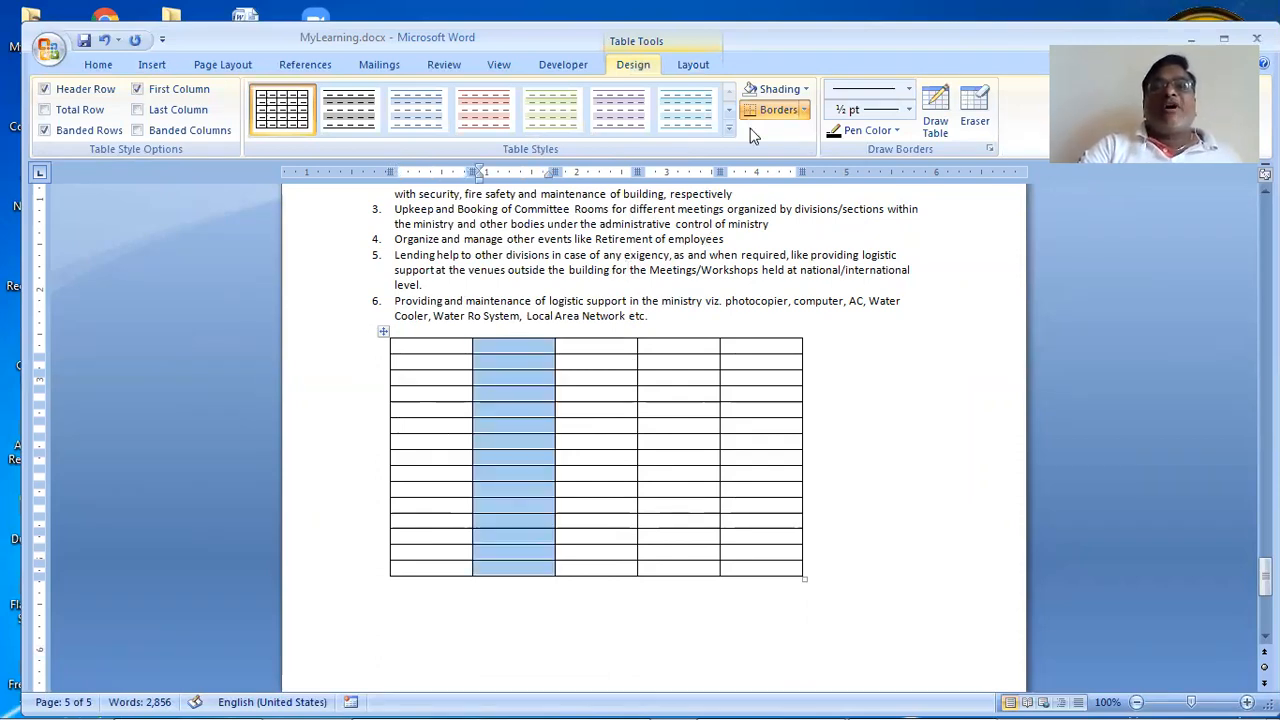
click(803, 110)
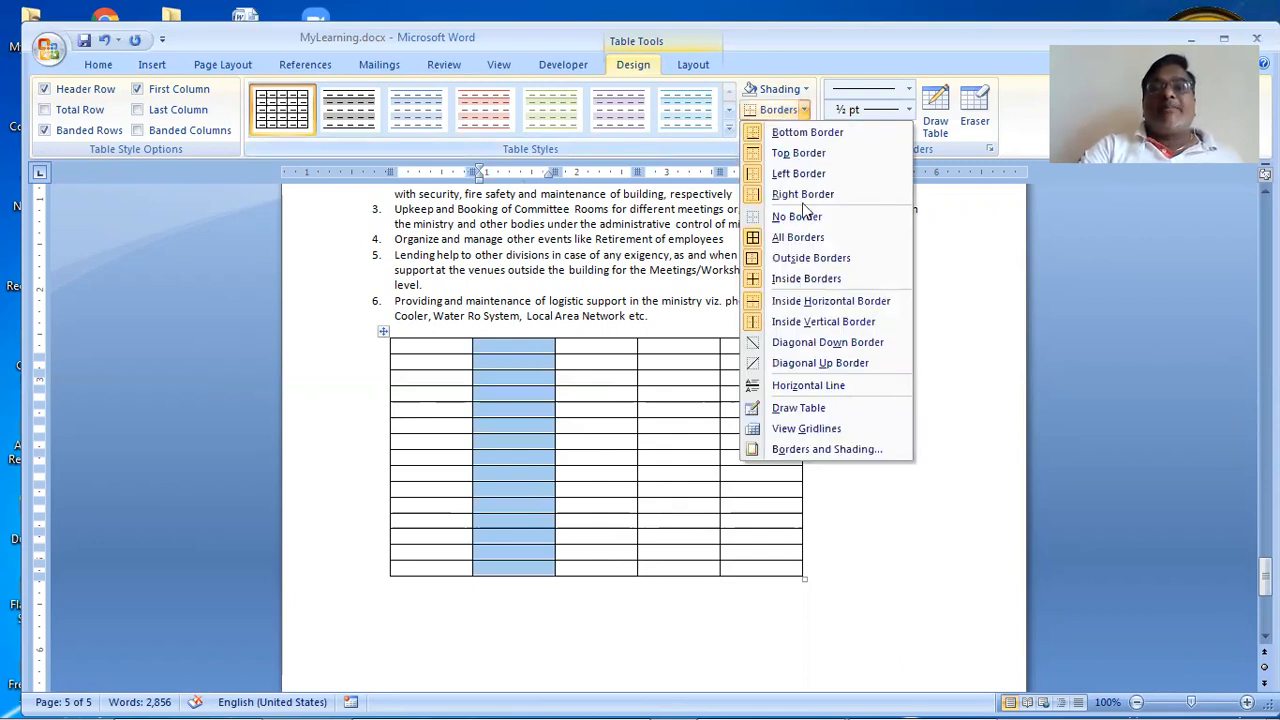
click(800, 207)
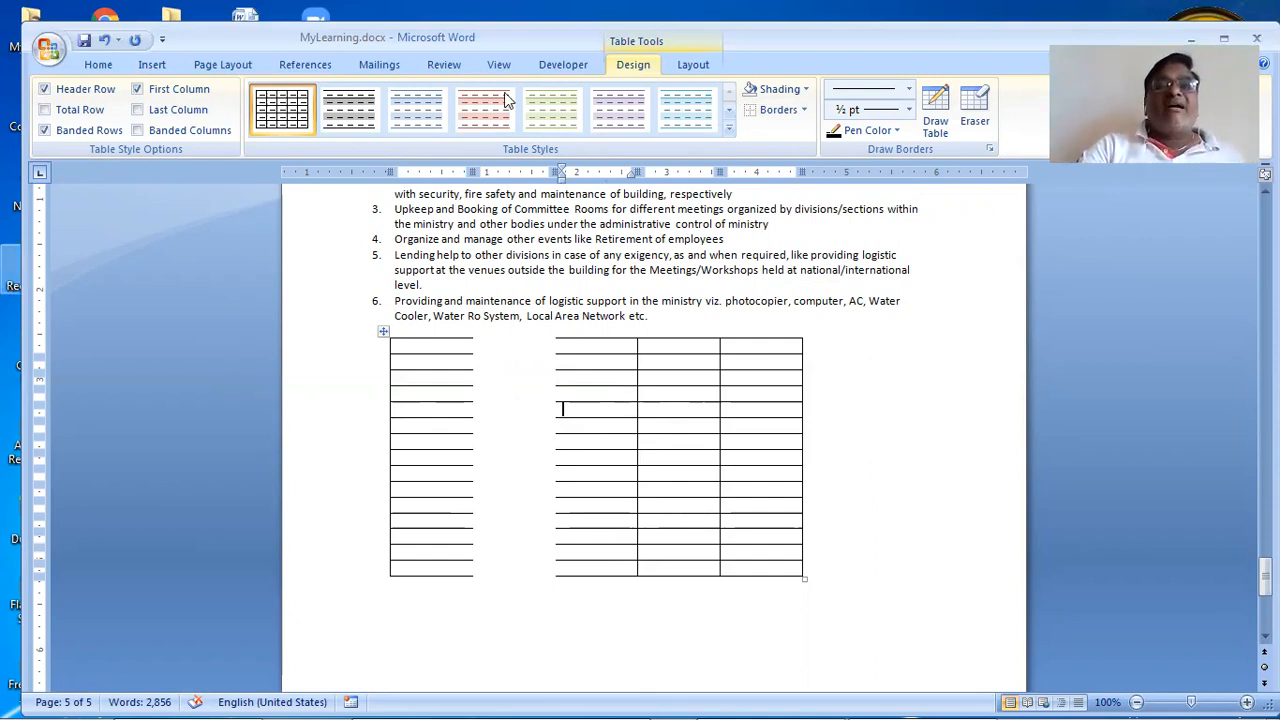
click(676, 66)
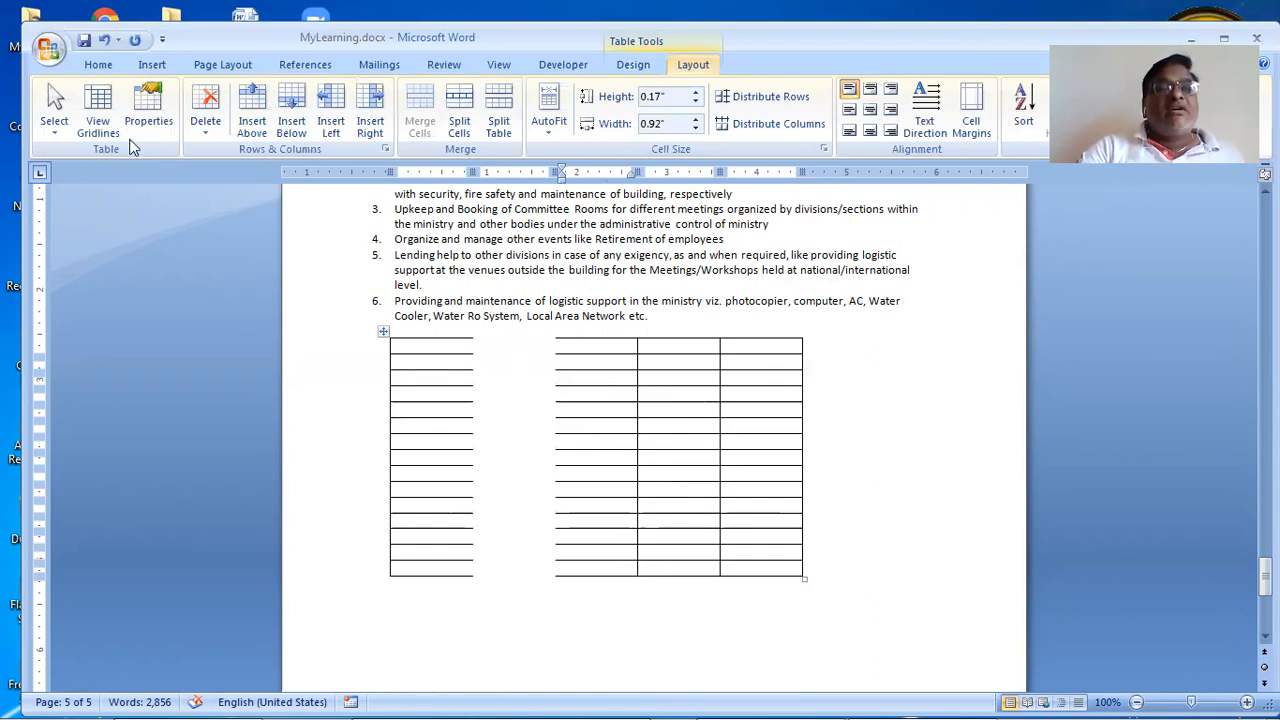
click(108, 120)
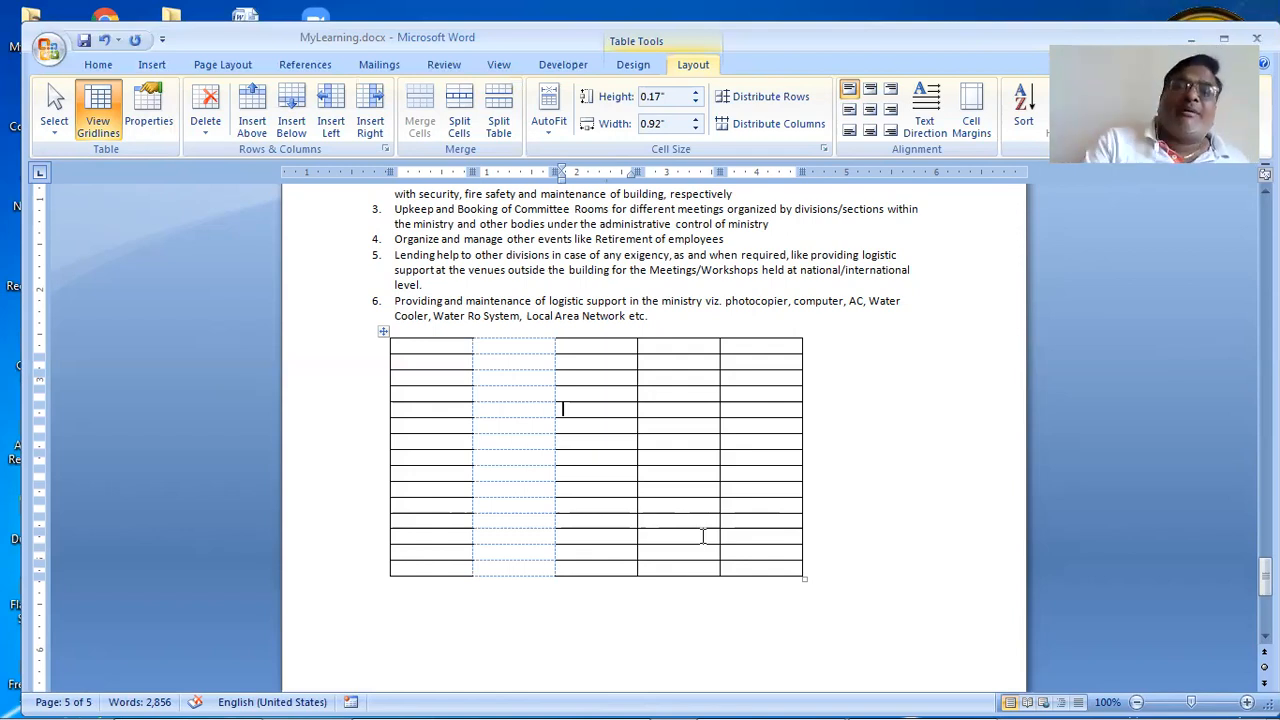
Step: Remove all borders from the table's sixth row with No Border, then turn off View Gridlines
click(370, 426)
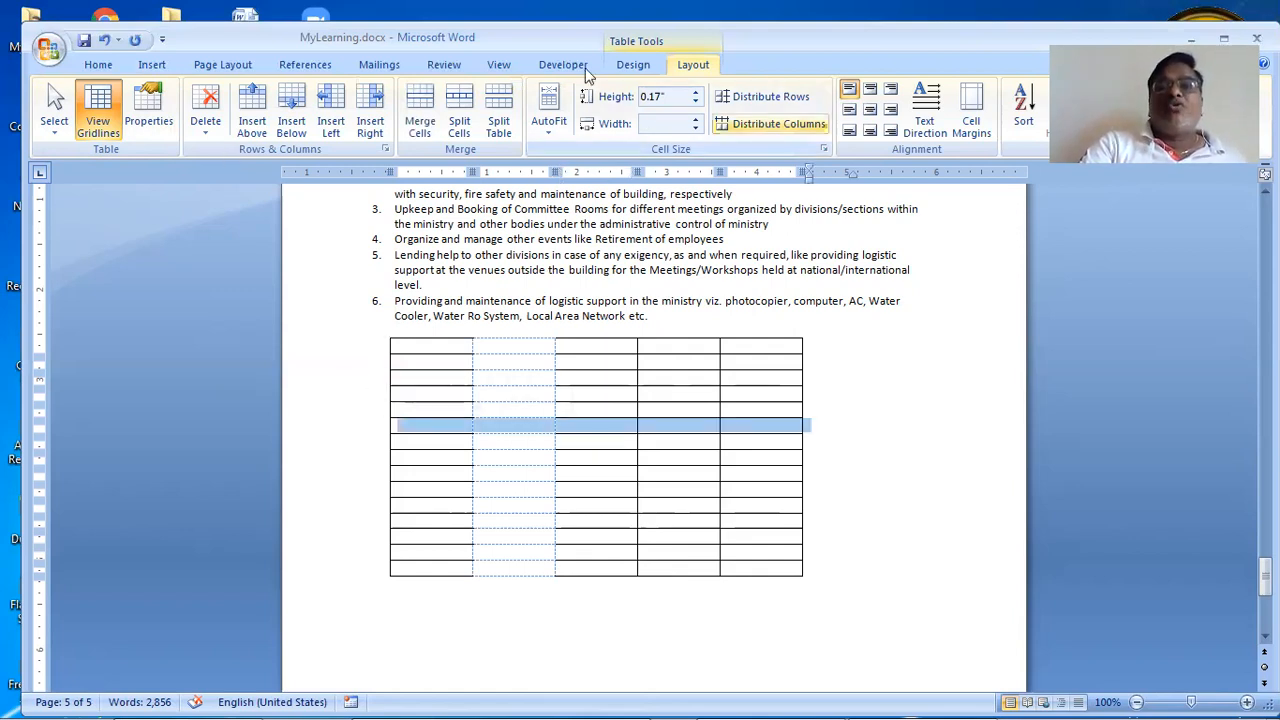
click(630, 70)
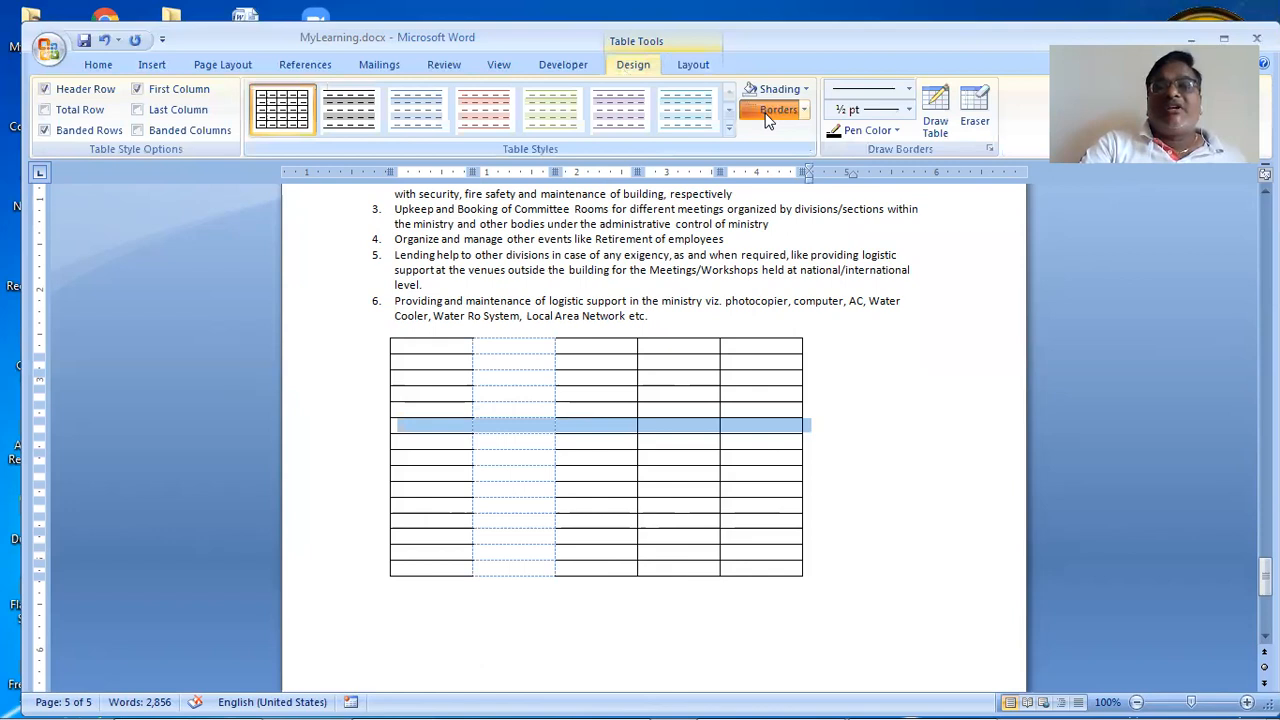
click(768, 110)
click(892, 536)
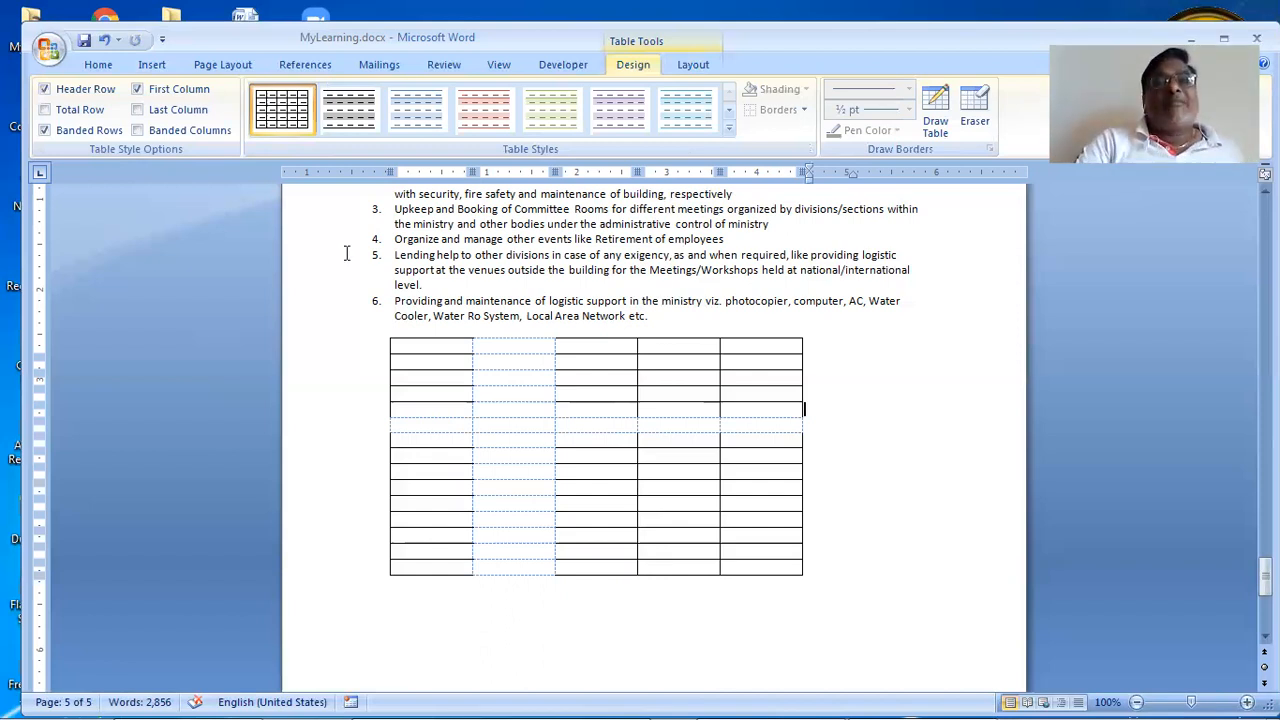
click(697, 64)
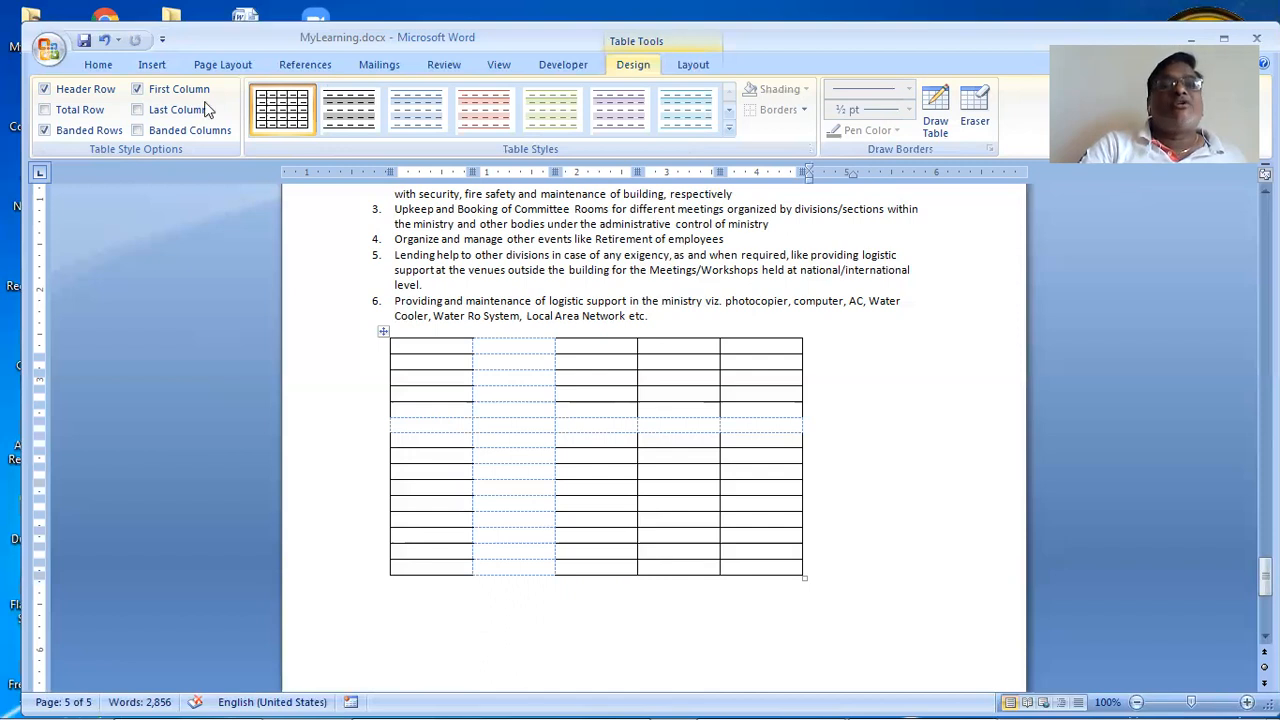
click(97, 102)
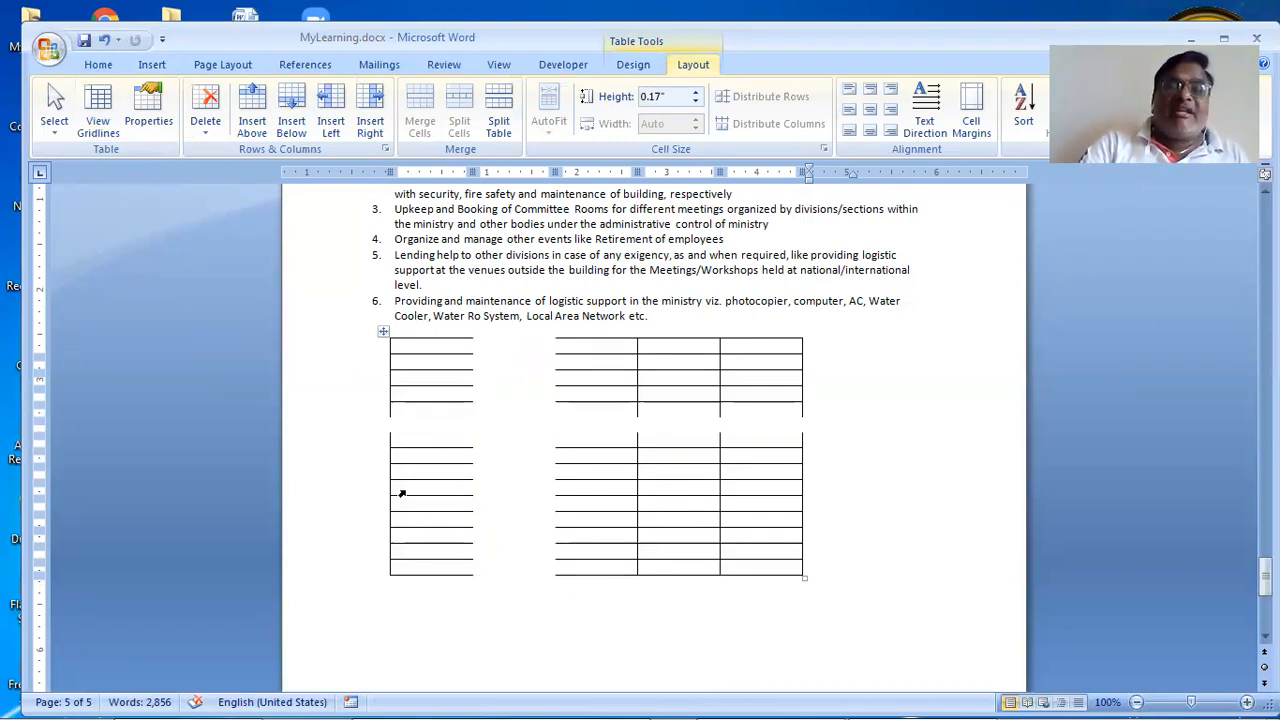
Step: Turn View Gridlines back on and put the caret in the second column's top cell
click(93, 112)
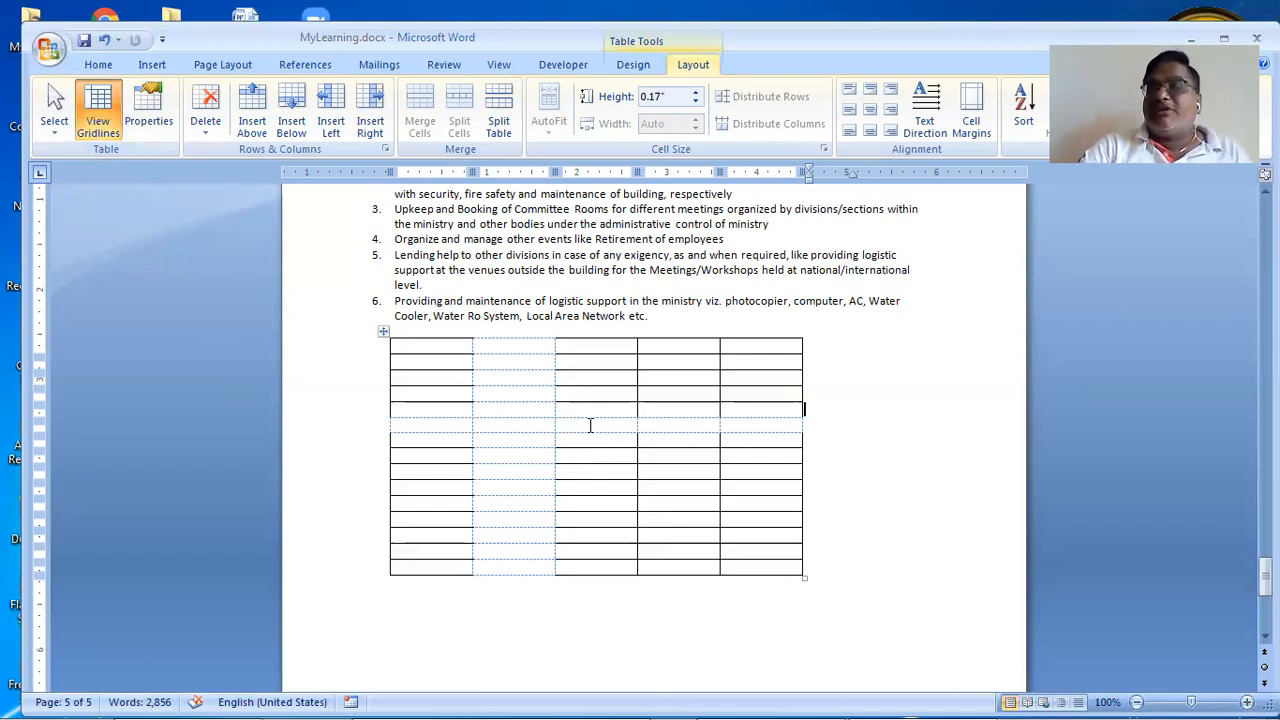
click(510, 344)
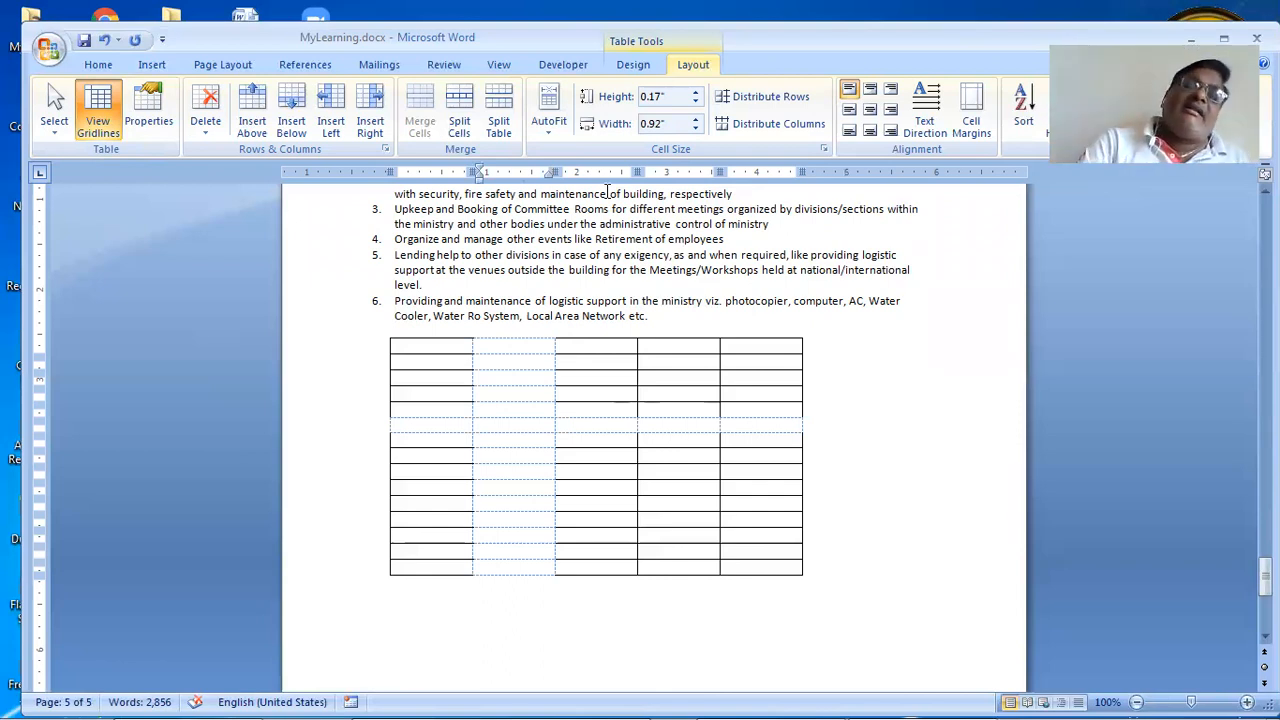
Step: Try the Height spinner, raising the first row to 0.7" and a lower row to 0.5"
click(697, 92)
click(697, 92)
click(697, 92)
click(697, 92)
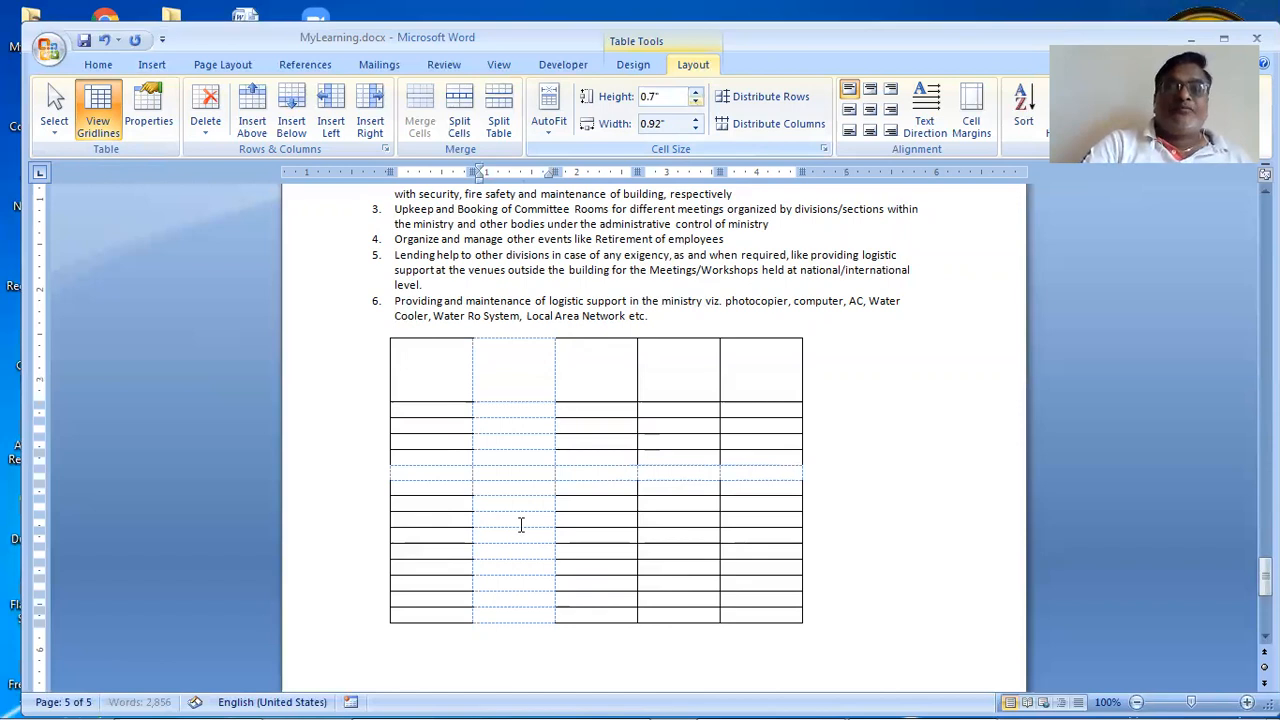
click(525, 495)
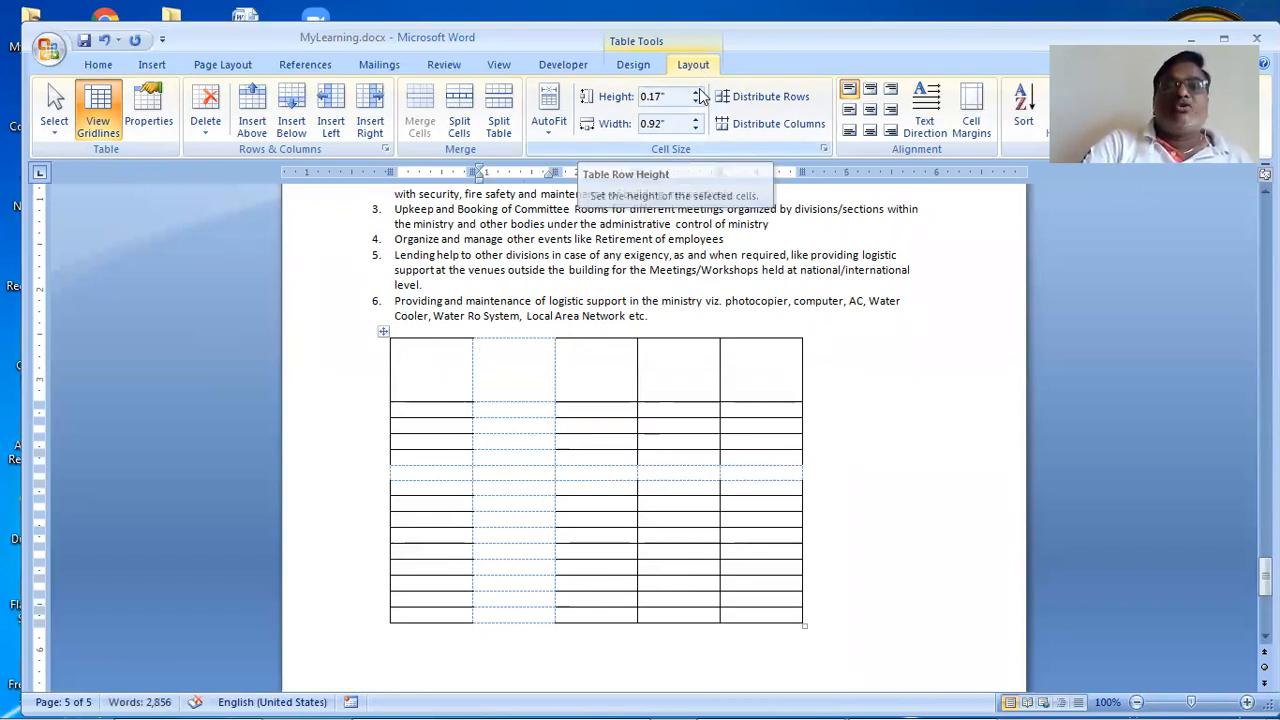
click(697, 92)
click(697, 92)
click(697, 92)
click(697, 92)
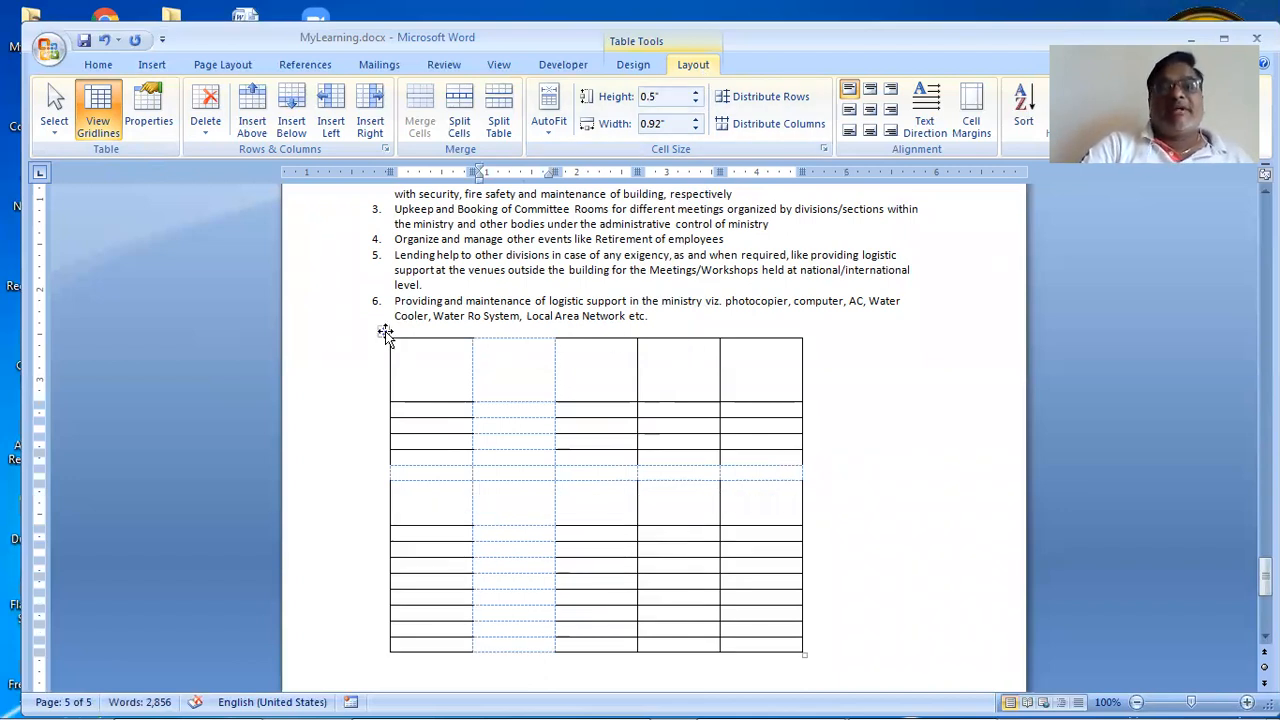
Step: Select the whole table and set every row's height to 0.25"
click(384, 332)
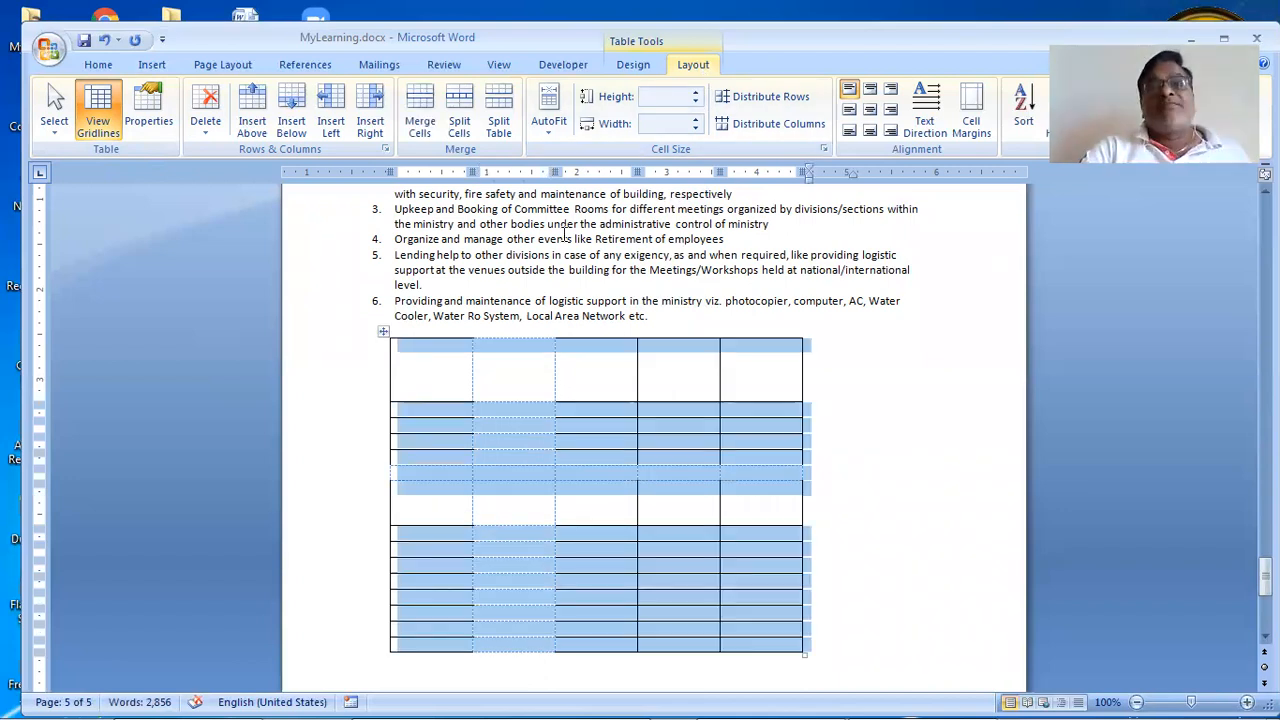
click(663, 103)
text(0.25)
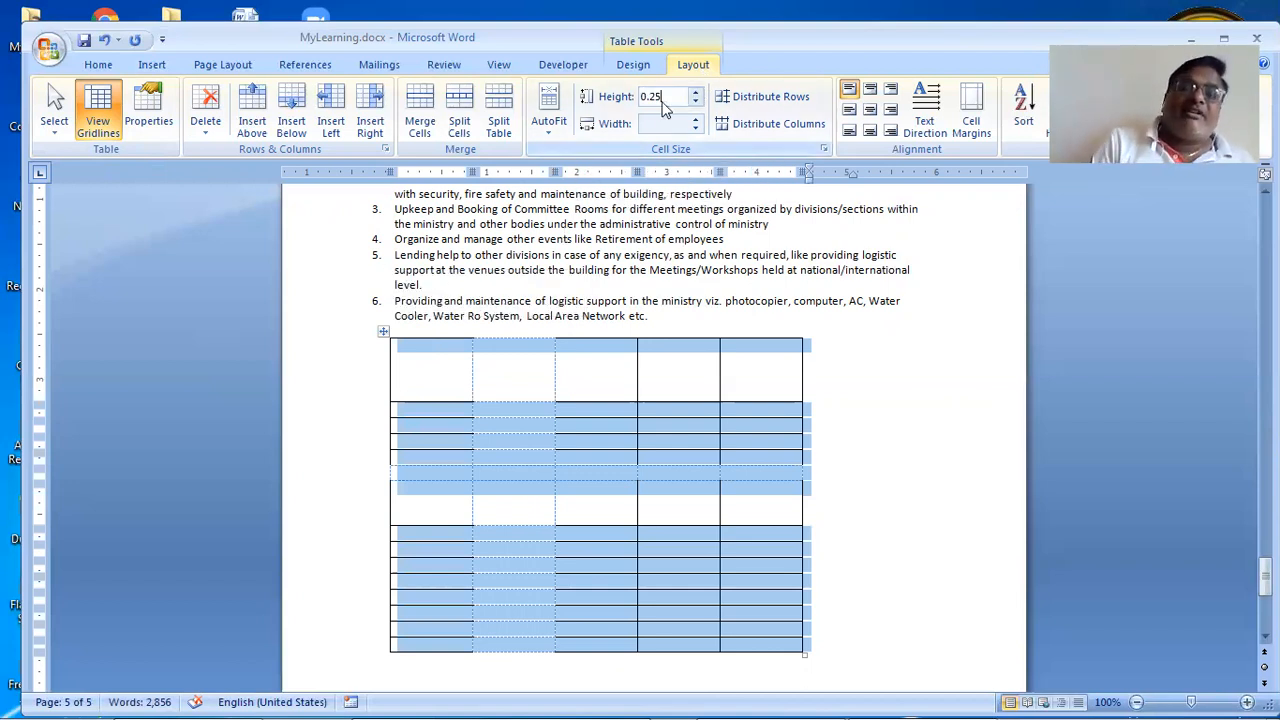
key(Return)
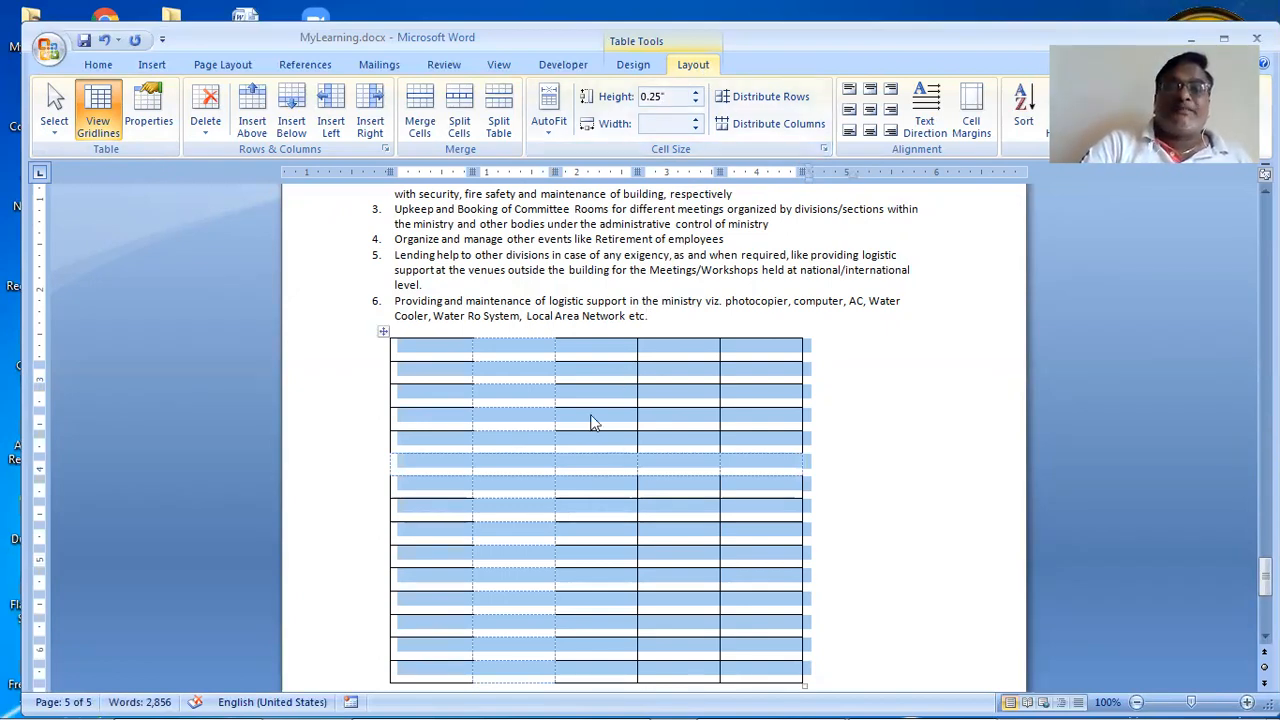
click(607, 450)
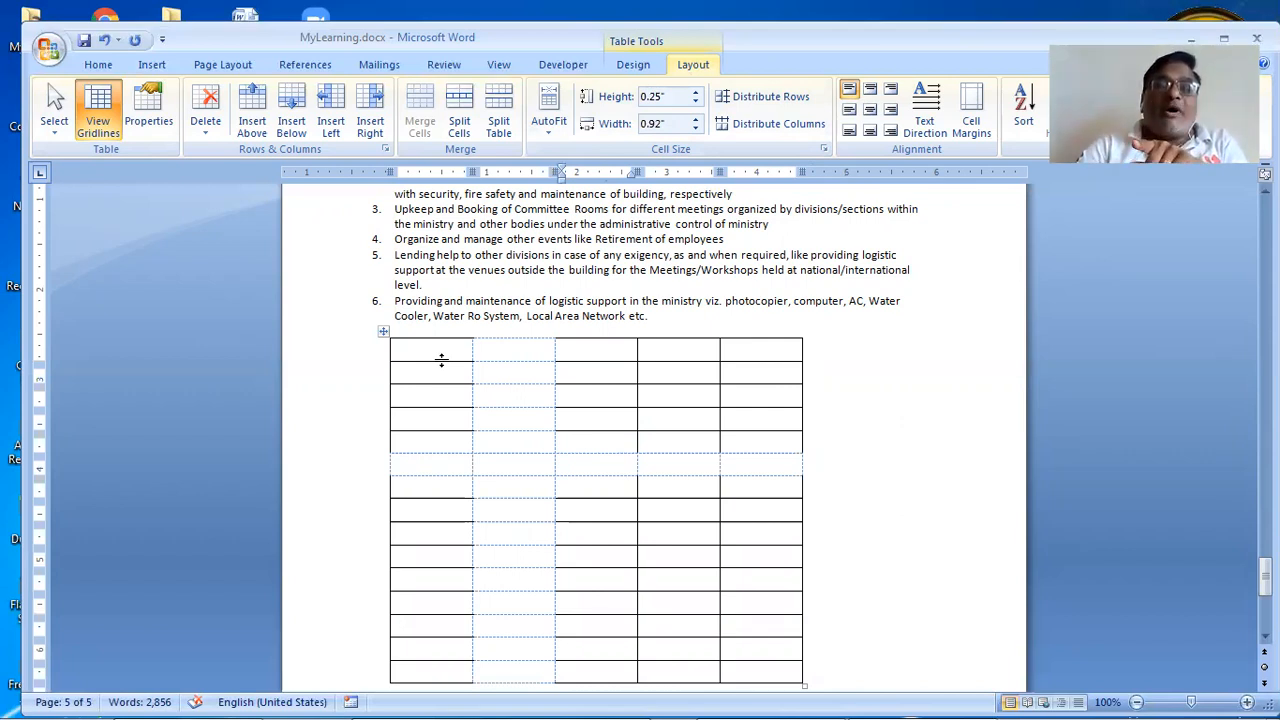
Step: Undo the accidental stretching of the first row, then place the caret in the first cell
click(441, 404)
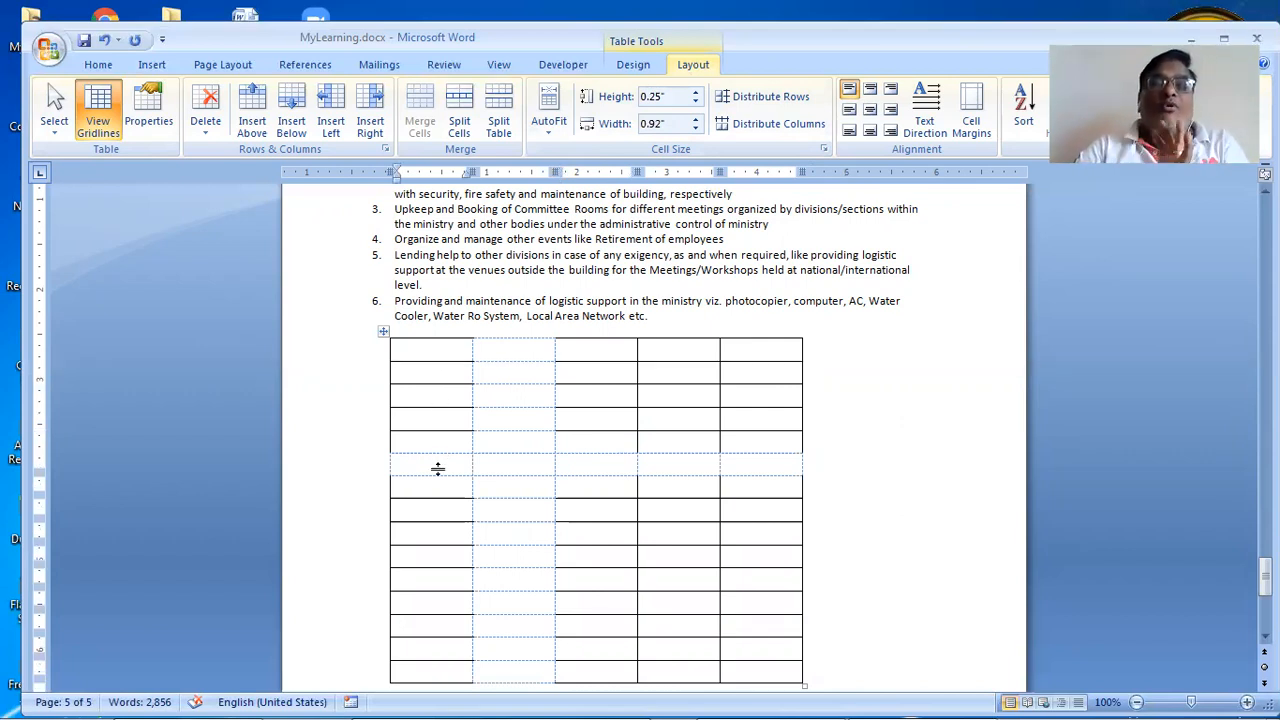
drag(438, 468, 438, 468)
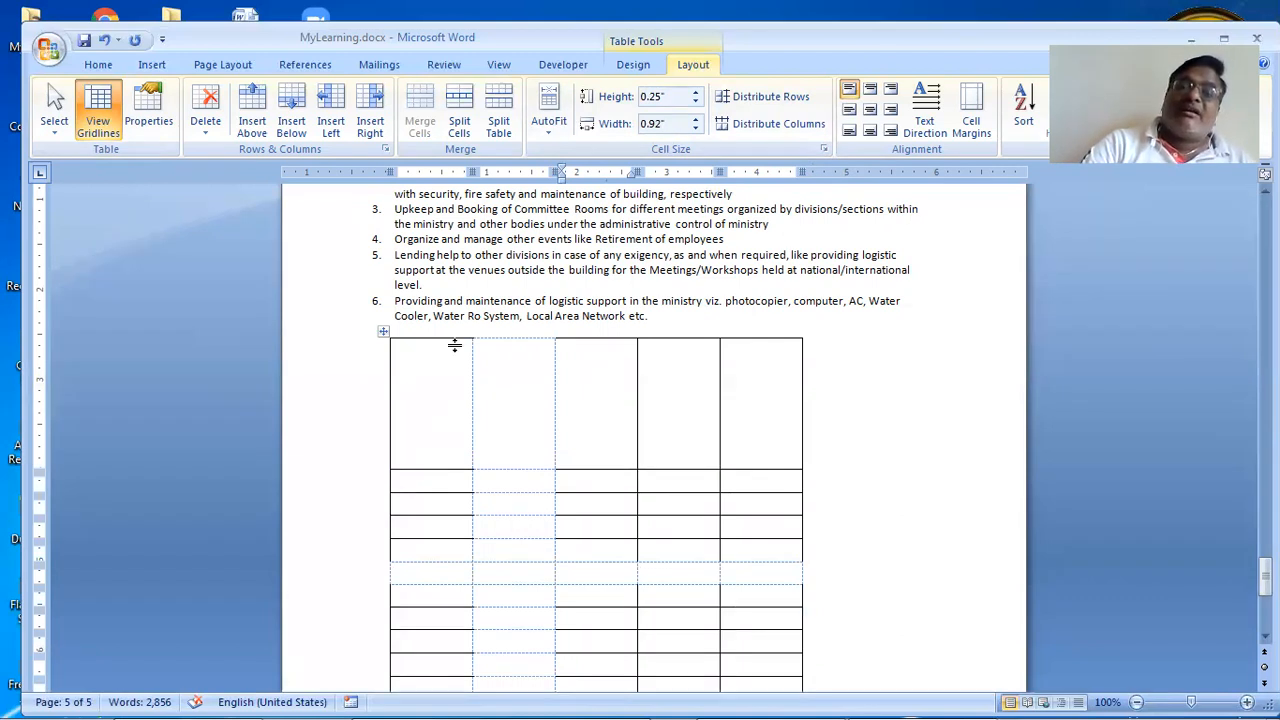
key(ctrl+z)
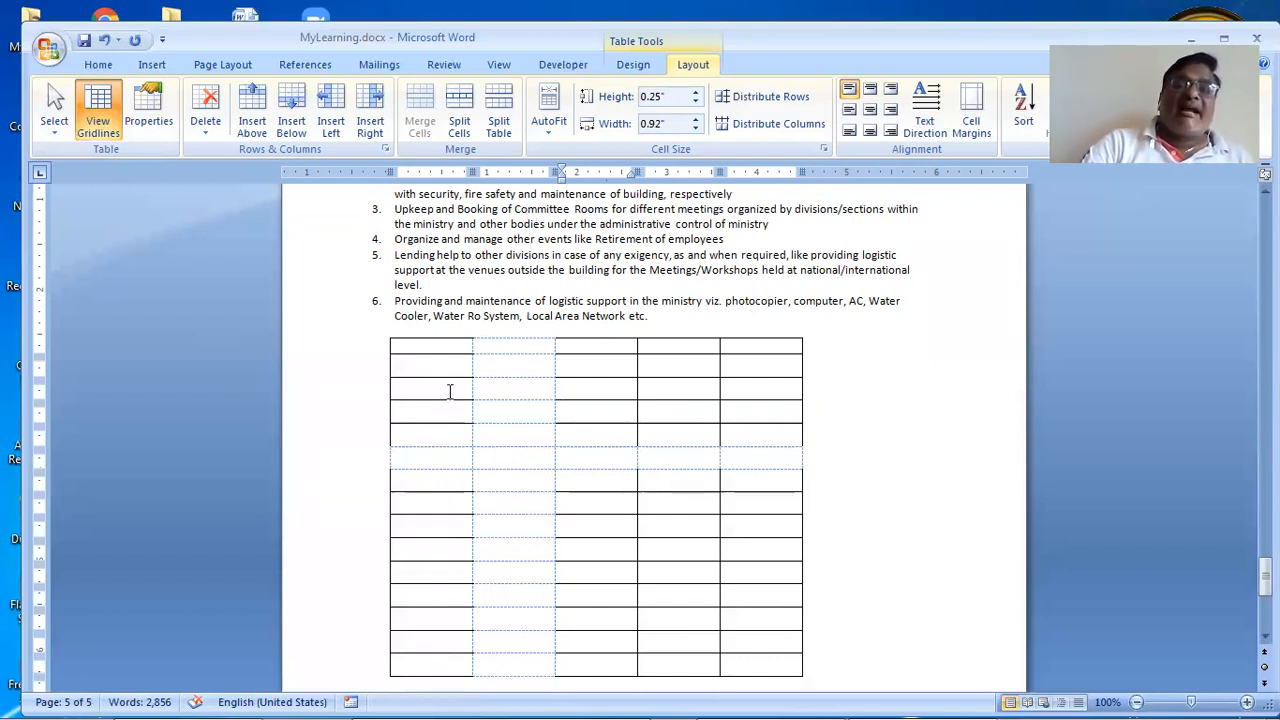
click(450, 343)
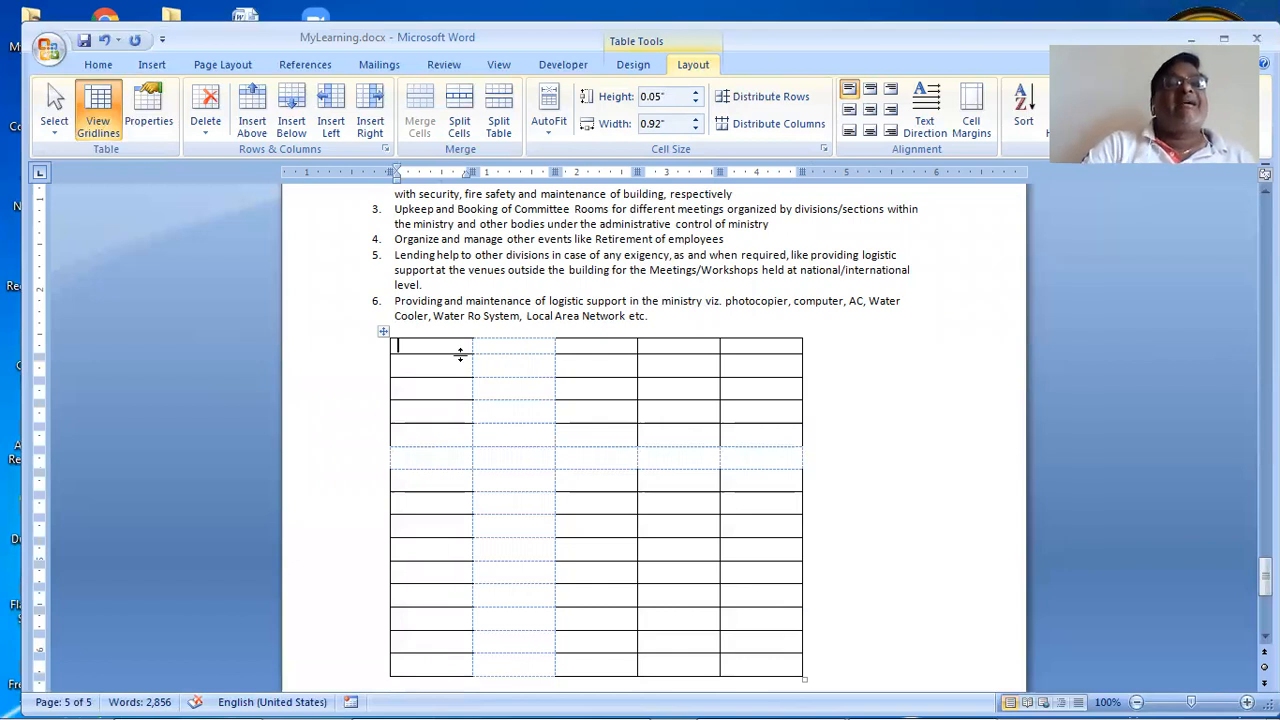
click(92, 68)
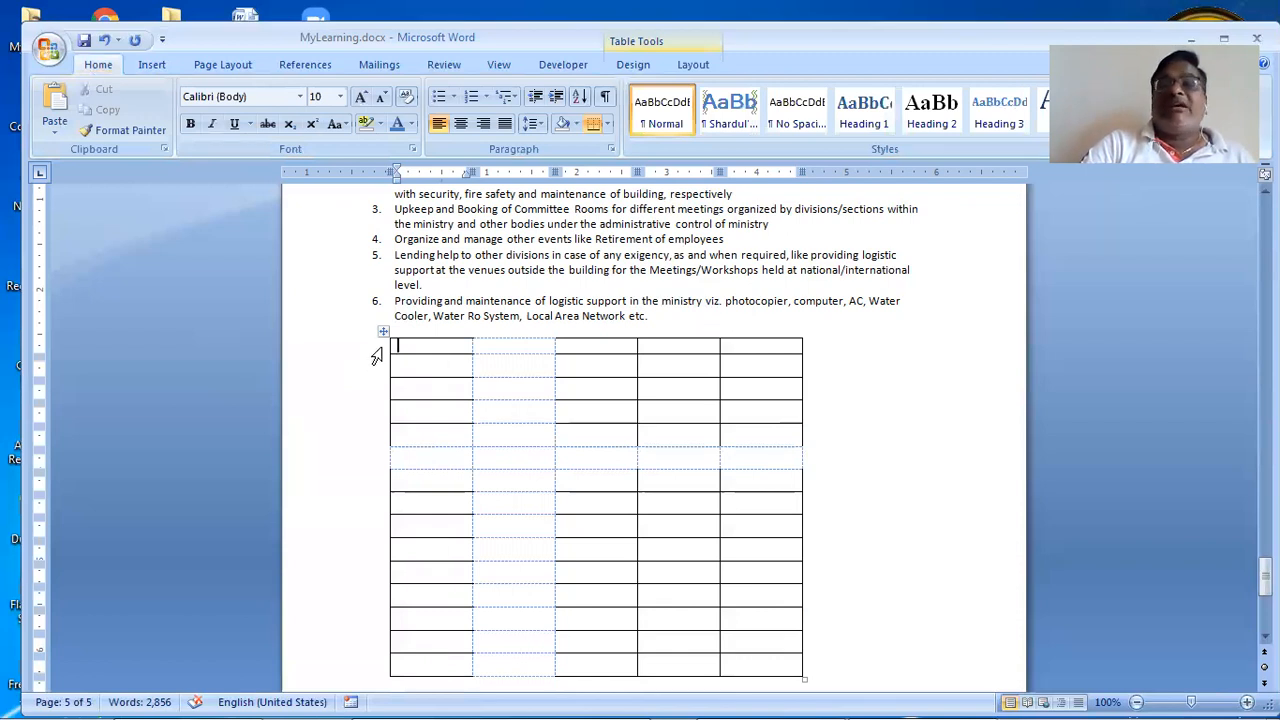
Step: Set the empty first row's font size to 8 so the row shrinks
click(377, 352)
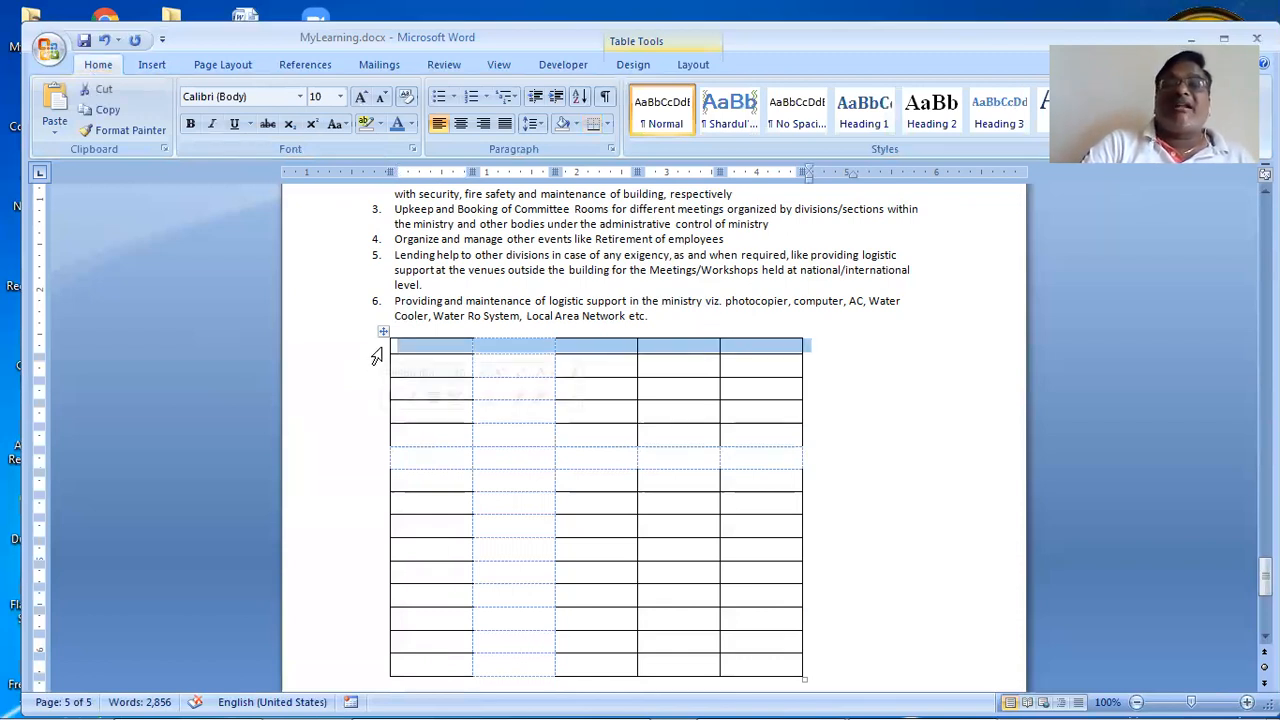
click(339, 97)
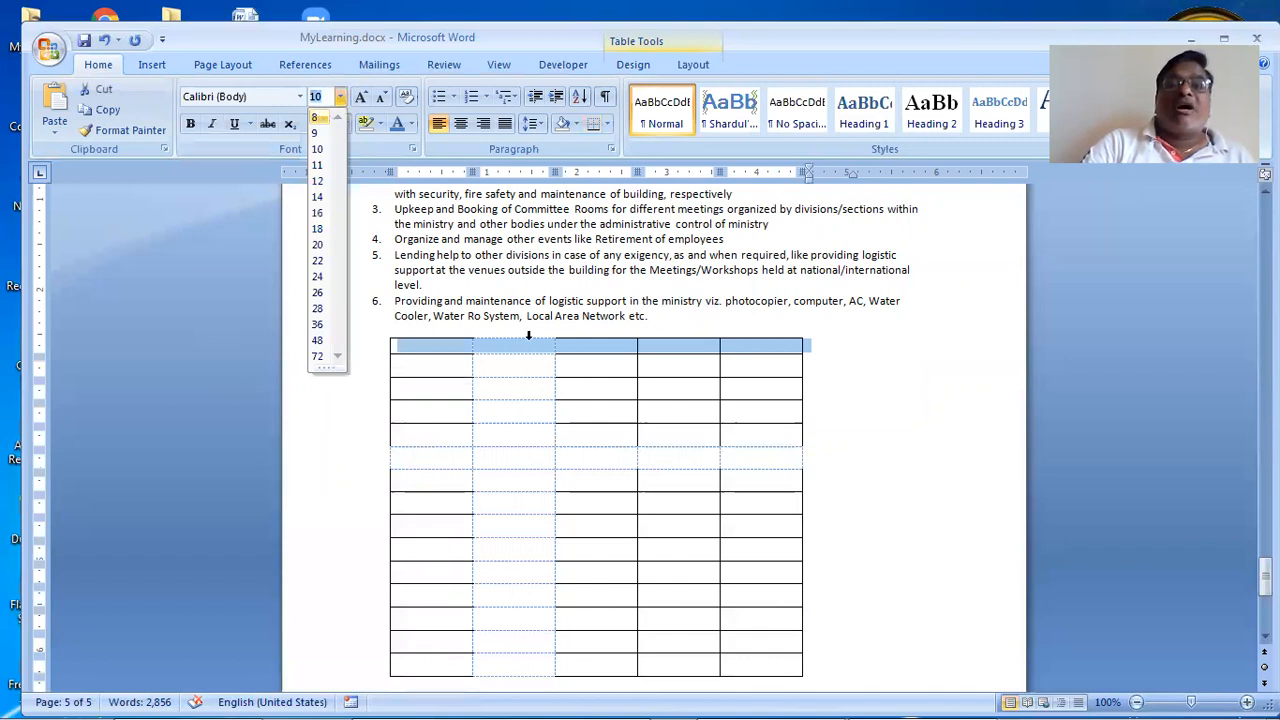
click(324, 117)
click(485, 345)
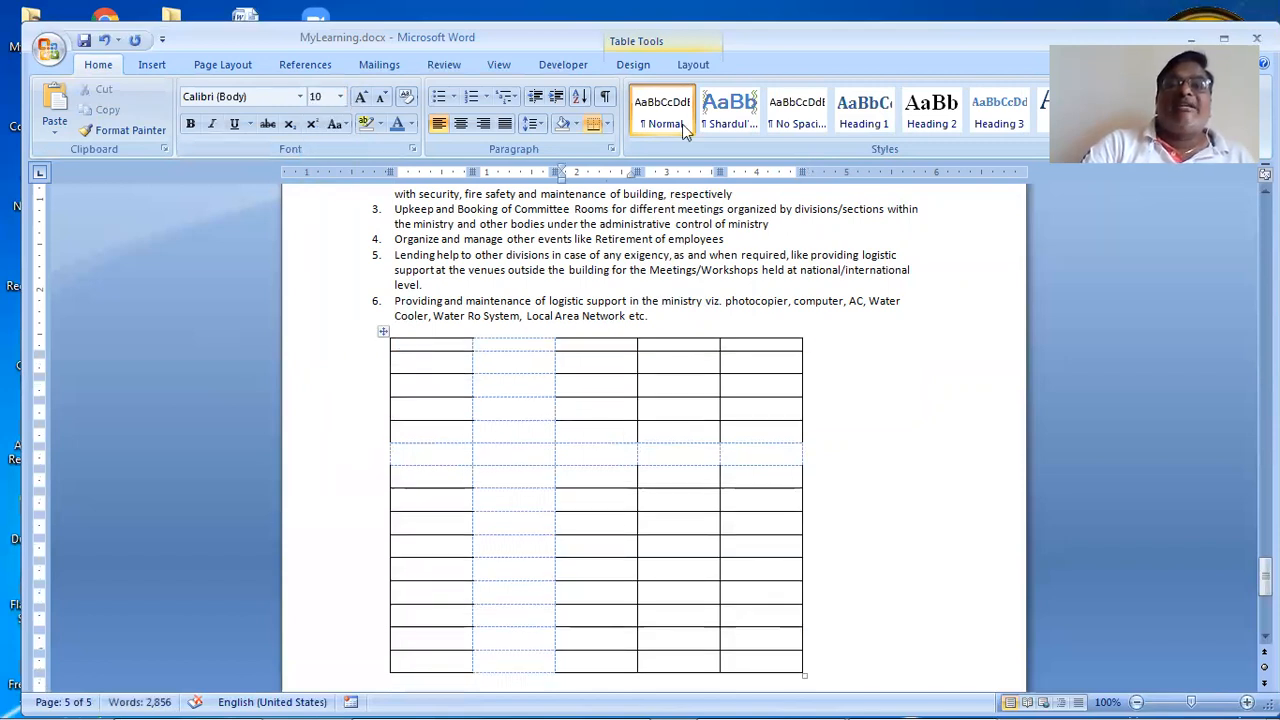
click(692, 66)
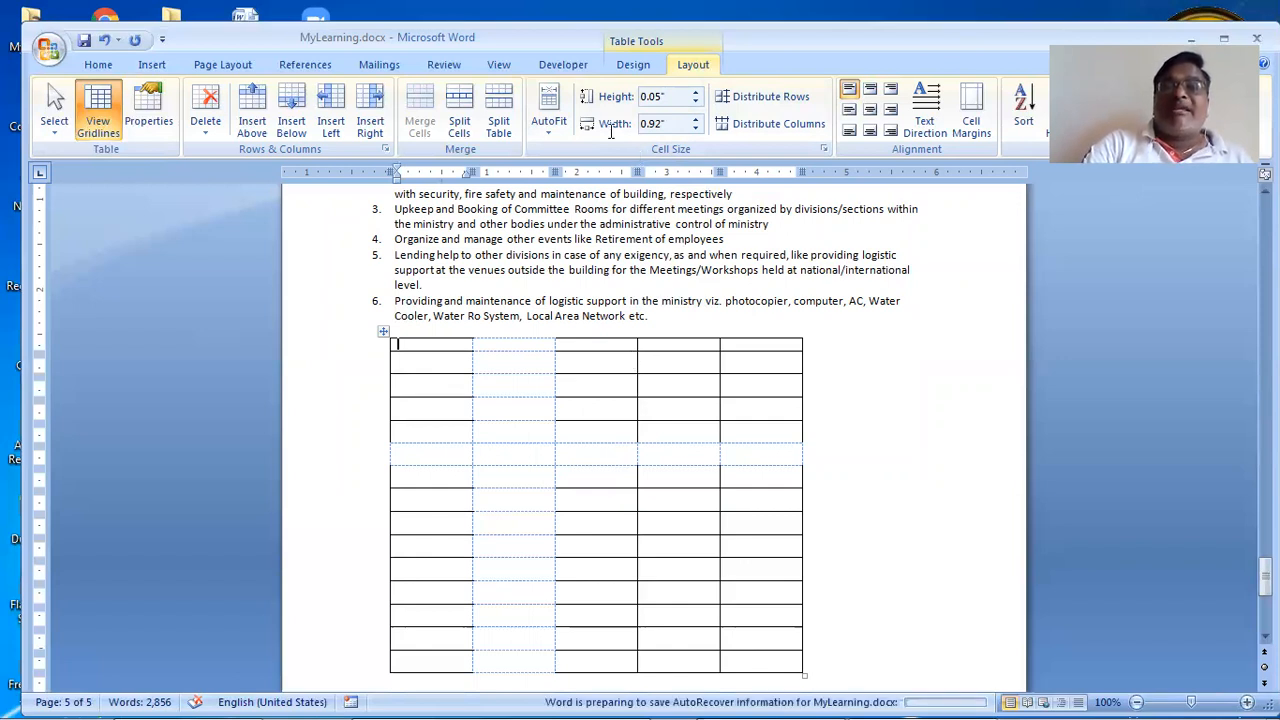
Step: Set the column width to 0.9", then drag the column and right table borders to widen the table
click(697, 129)
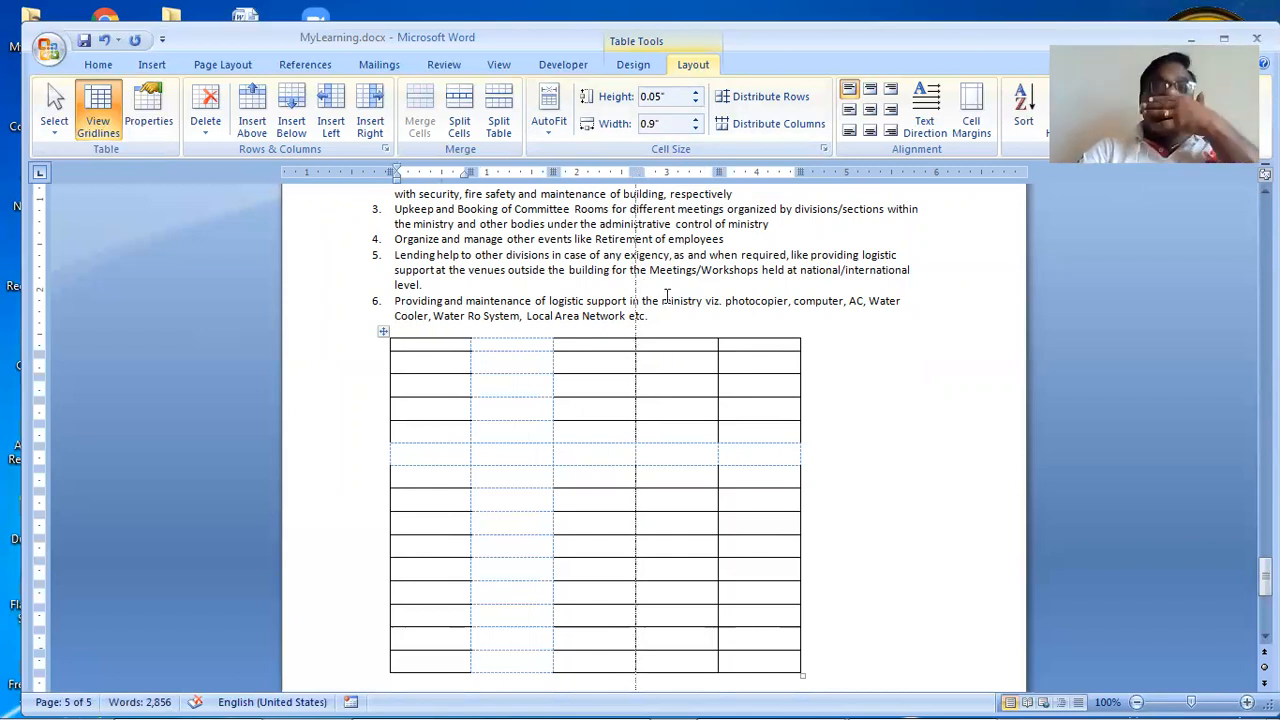
drag(637, 172, 731, 172)
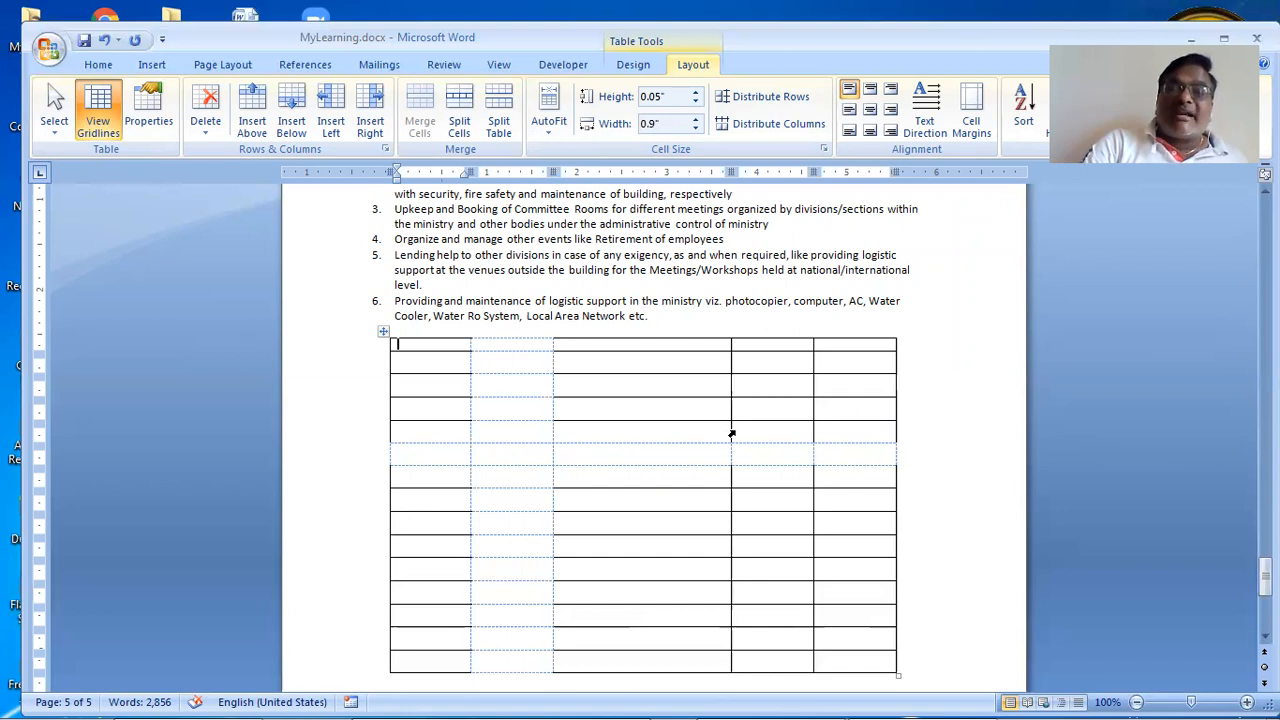
mouse_move(730, 425)
mouse_down()
mouse_move(777, 426)
mouse_move(799, 473)
mouse_up()
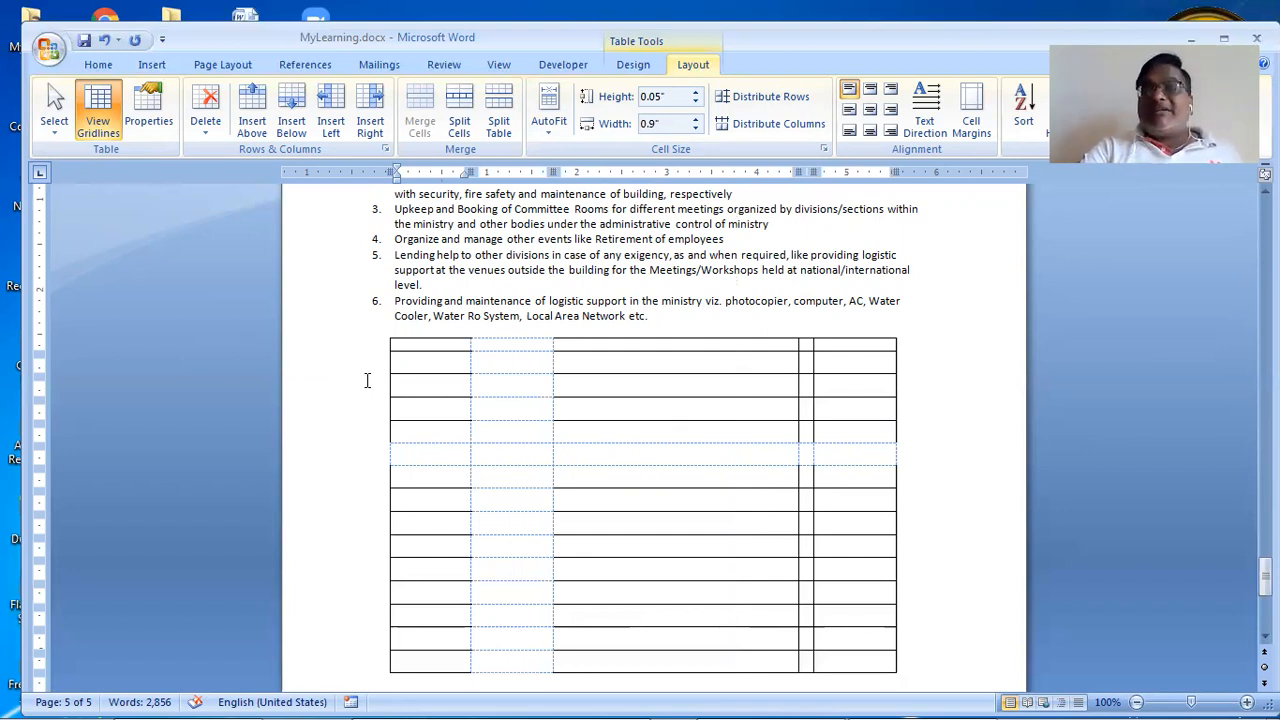
click(663, 367)
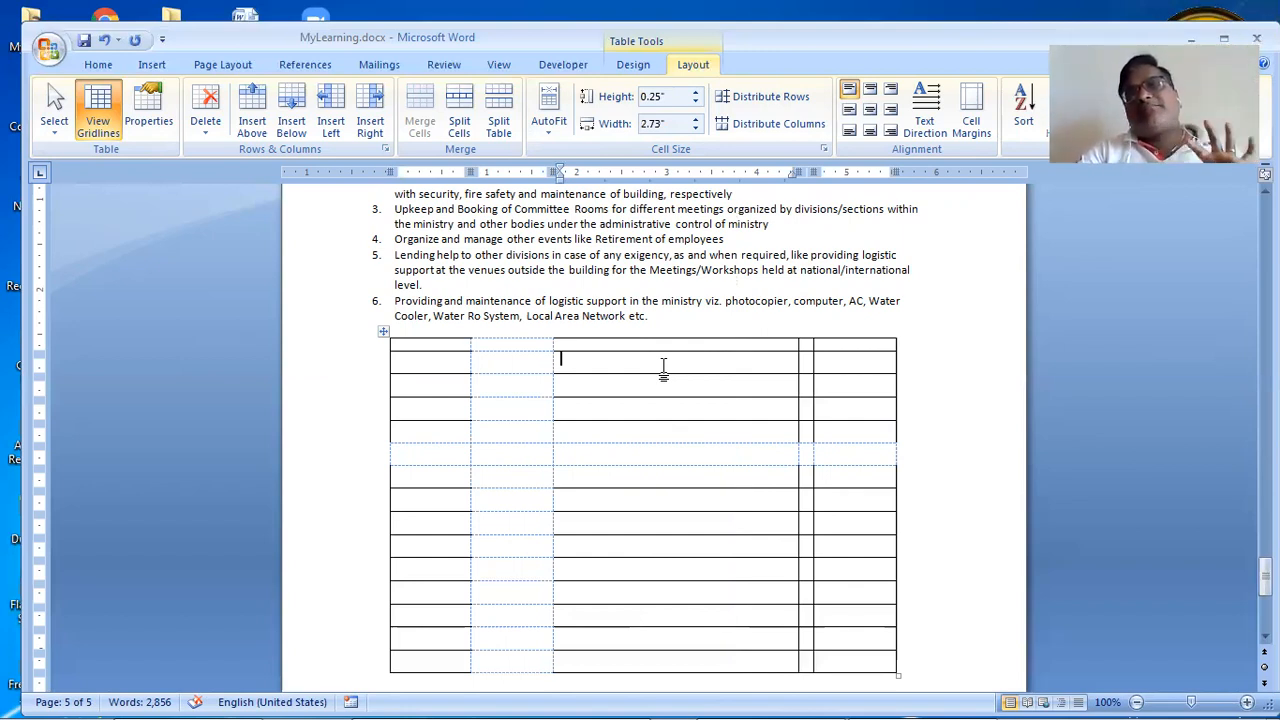
click(434, 336)
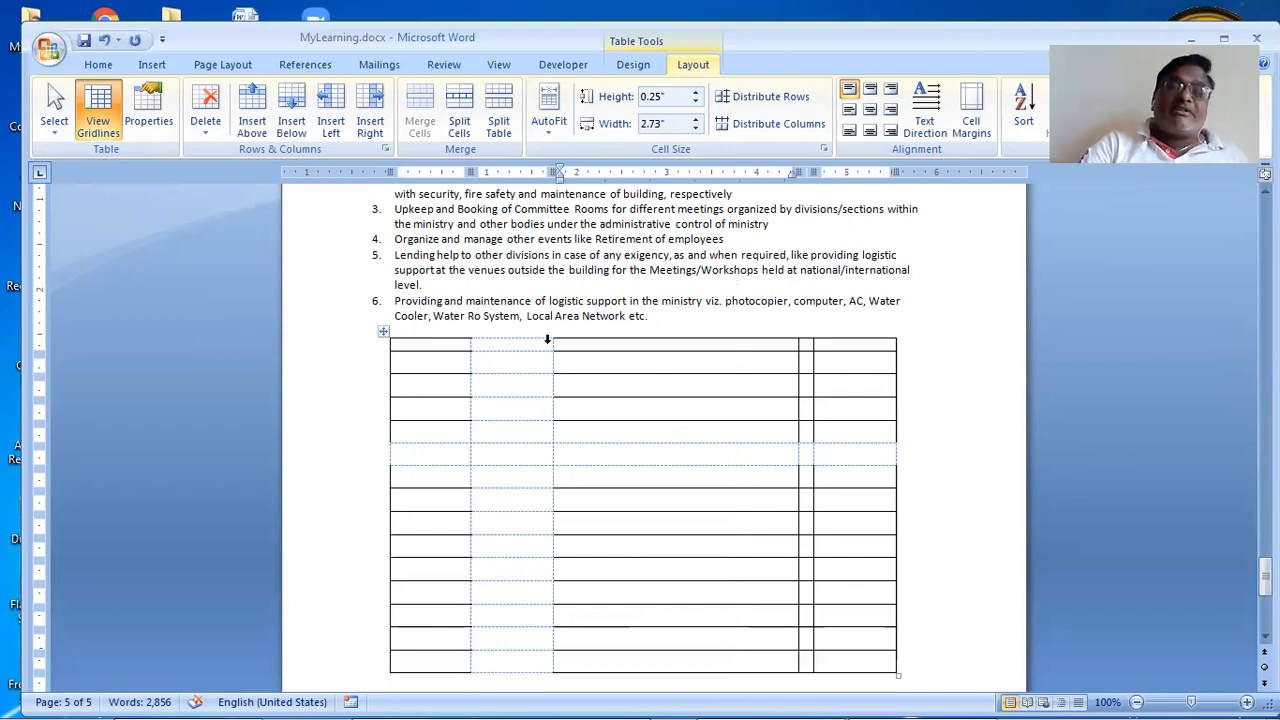
drag(547, 339, 874, 358)
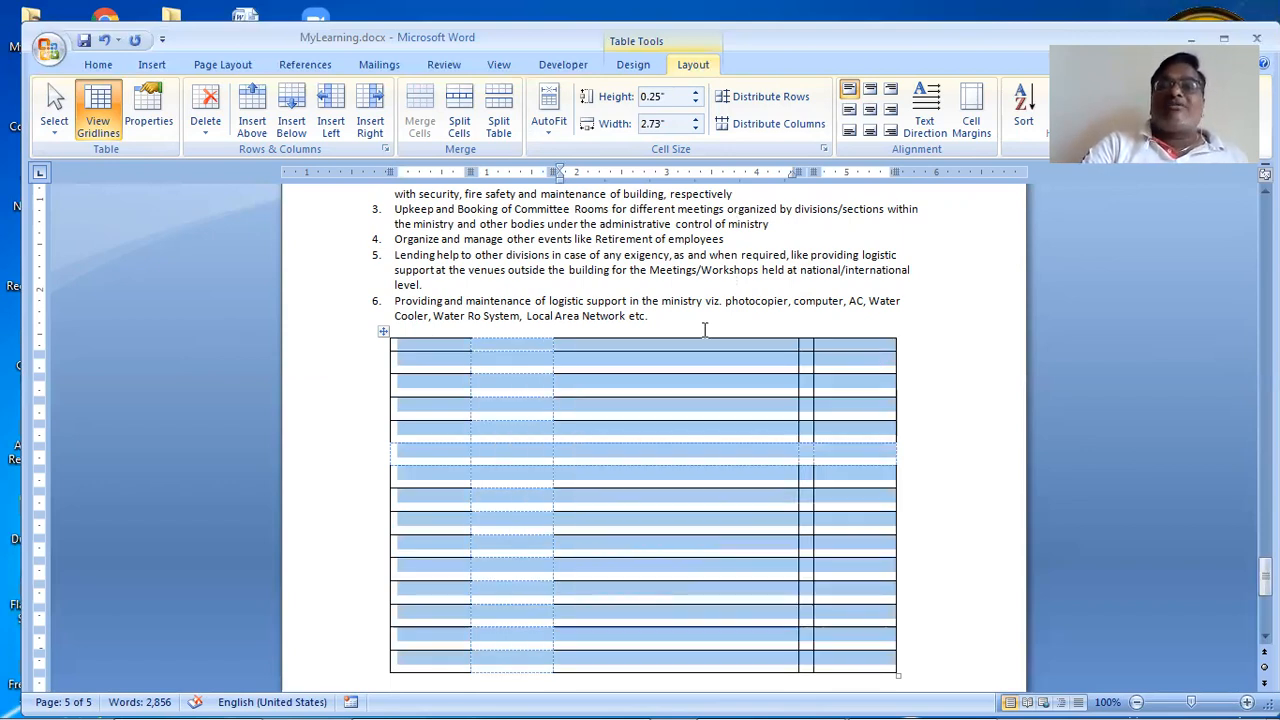
click(882, 402)
drag(895, 387, 995, 394)
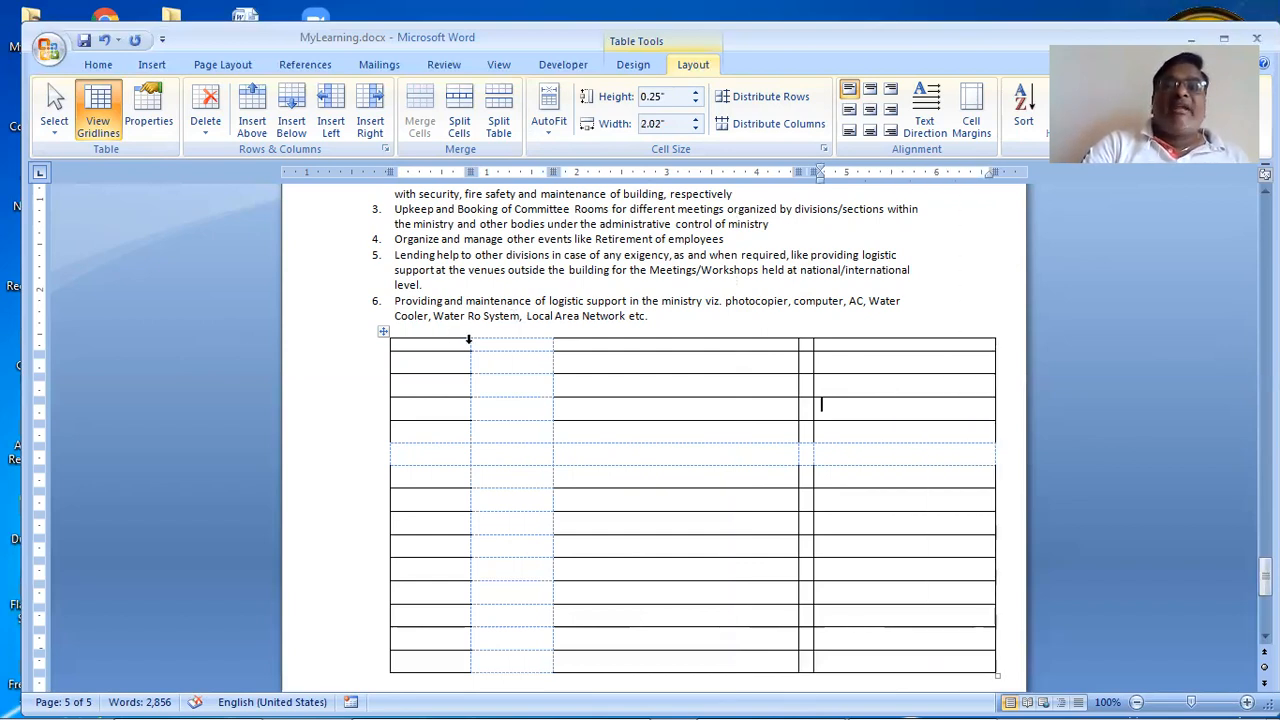
Step: Distribute the rows evenly at 0.24" and the five columns at 1.35" each
drag(468, 340, 906, 371)
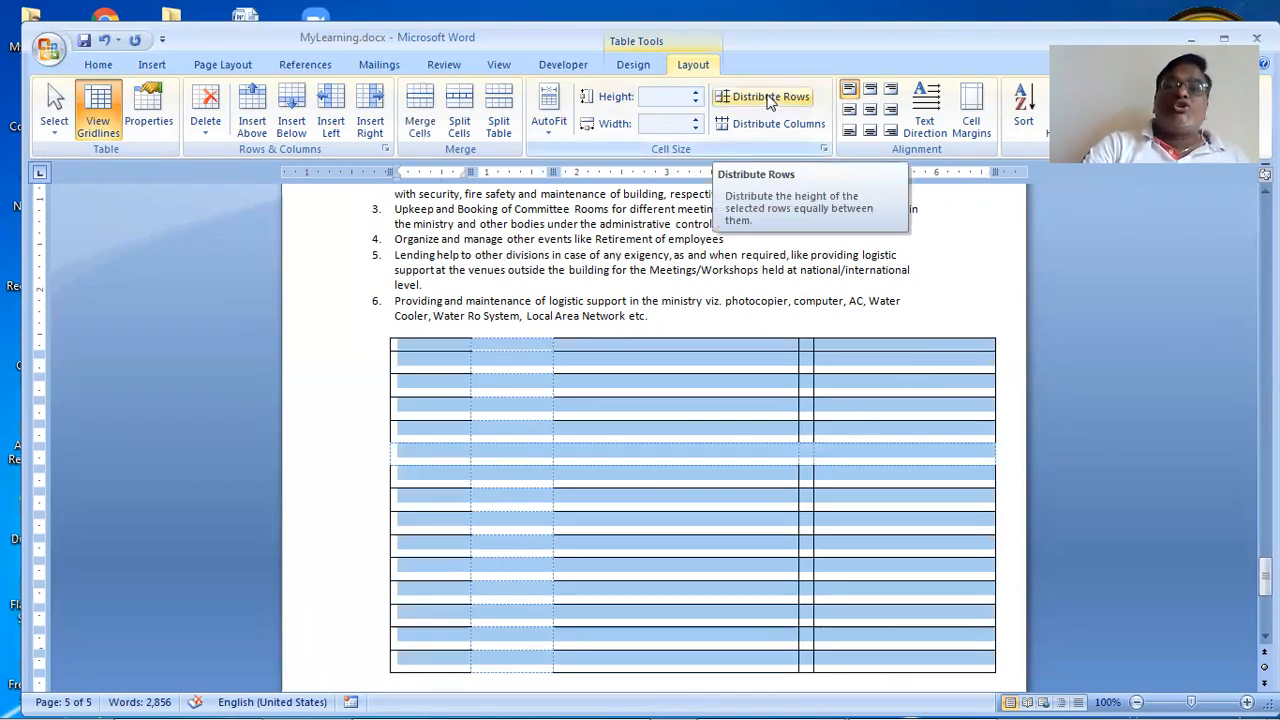
click(770, 98)
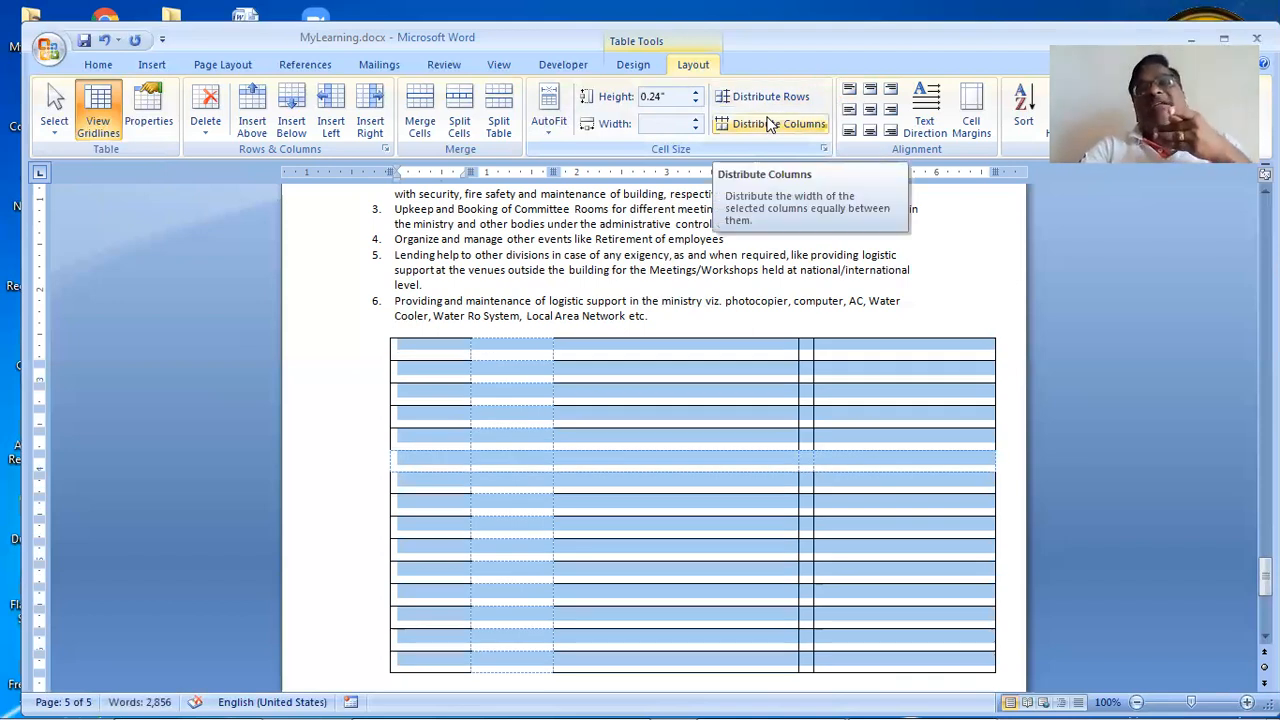
click(770, 123)
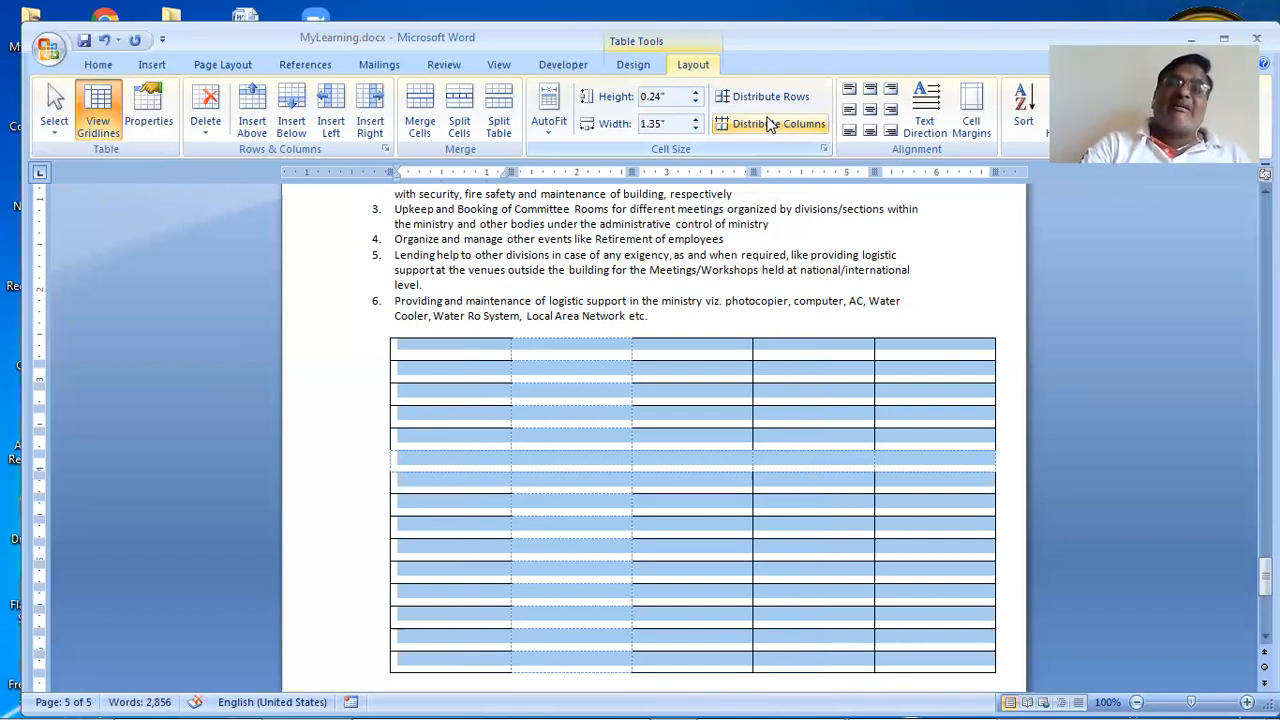
click(632, 66)
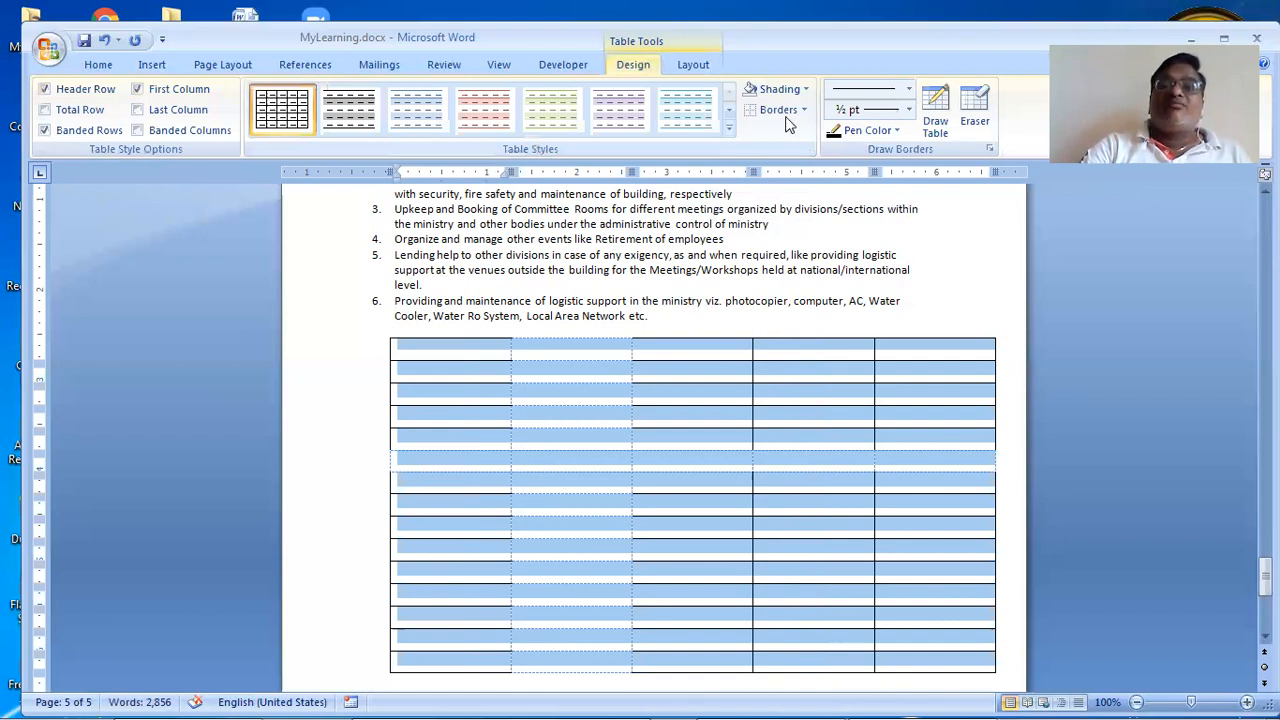
Step: Apply All Borders so every cell, including the second column and sixth row, is outlined
click(786, 117)
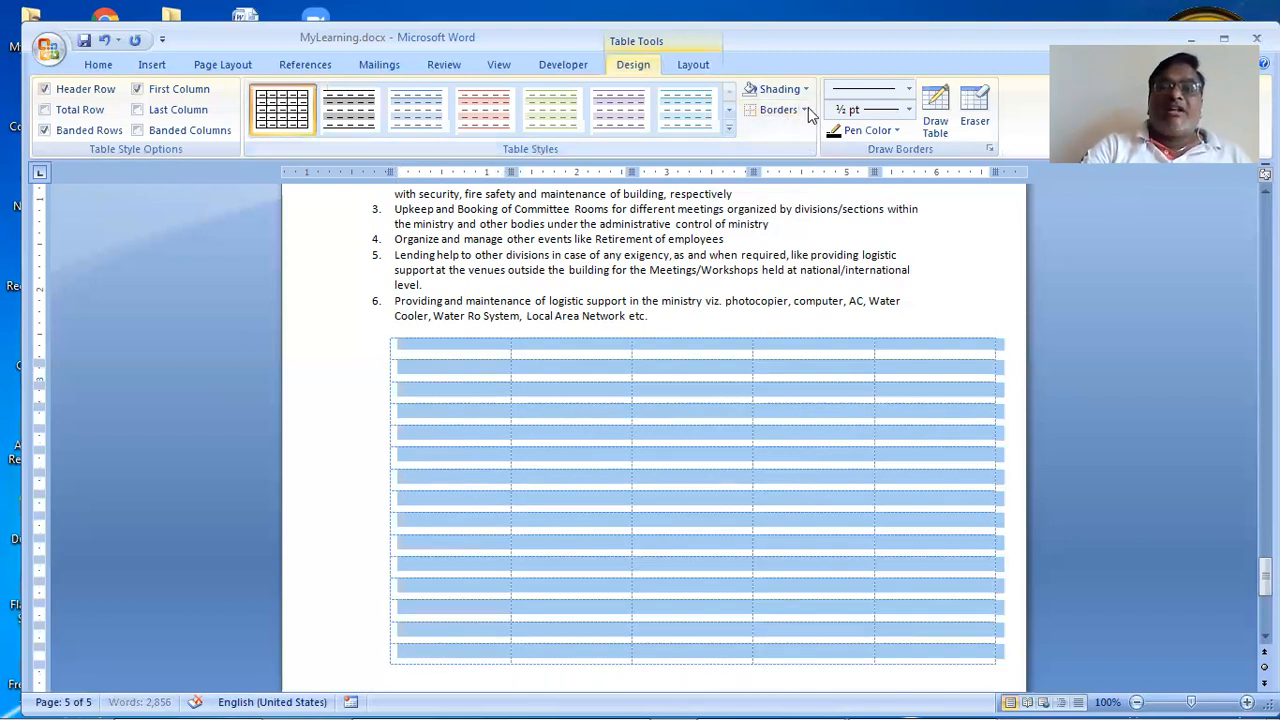
click(806, 109)
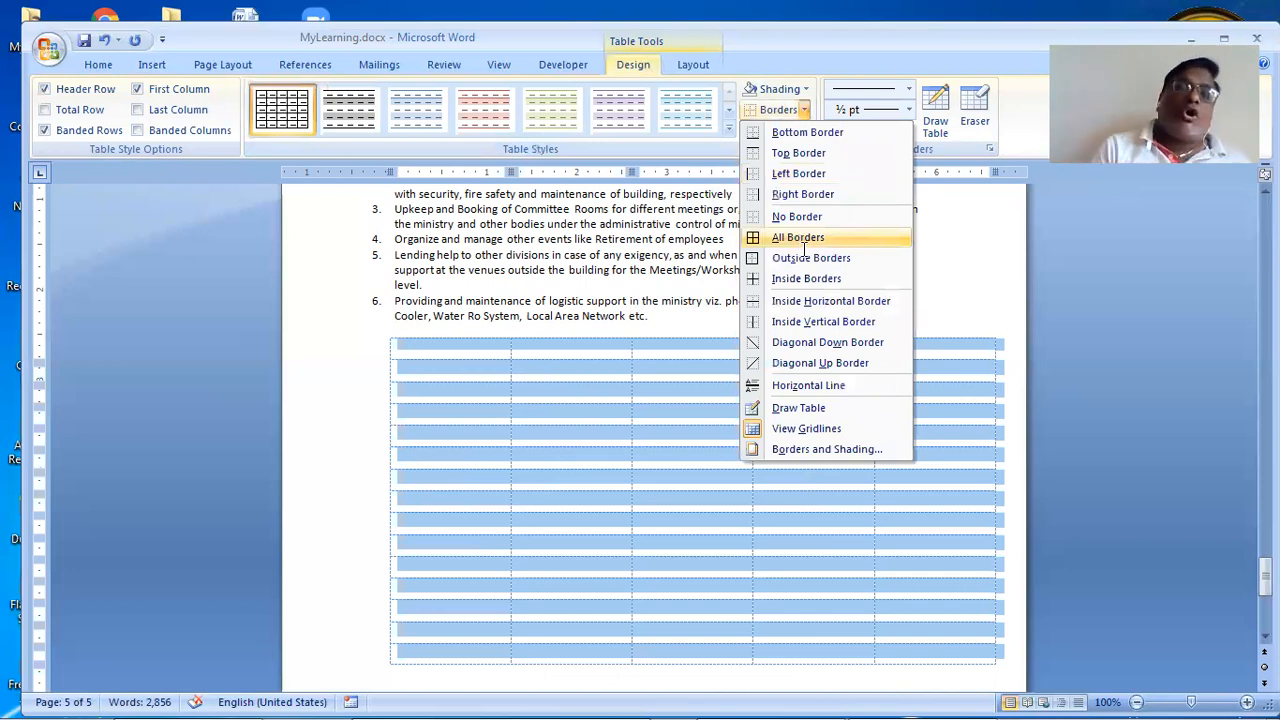
click(798, 240)
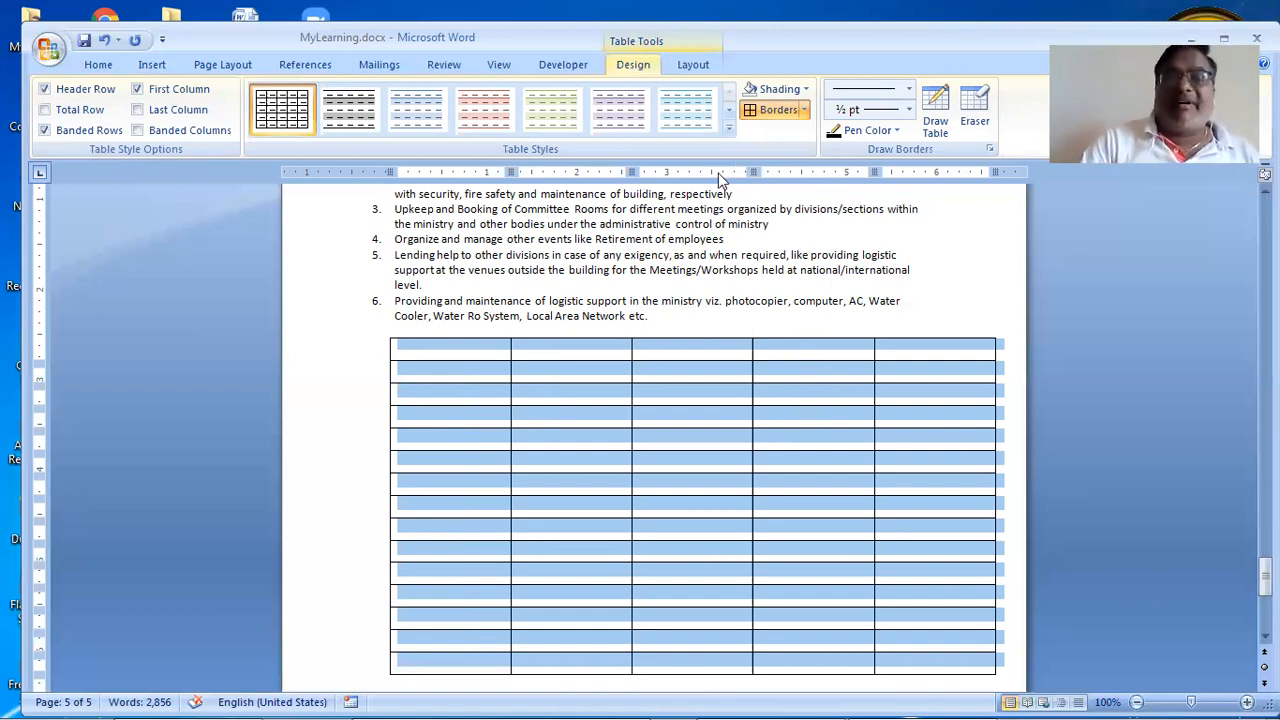
click(693, 64)
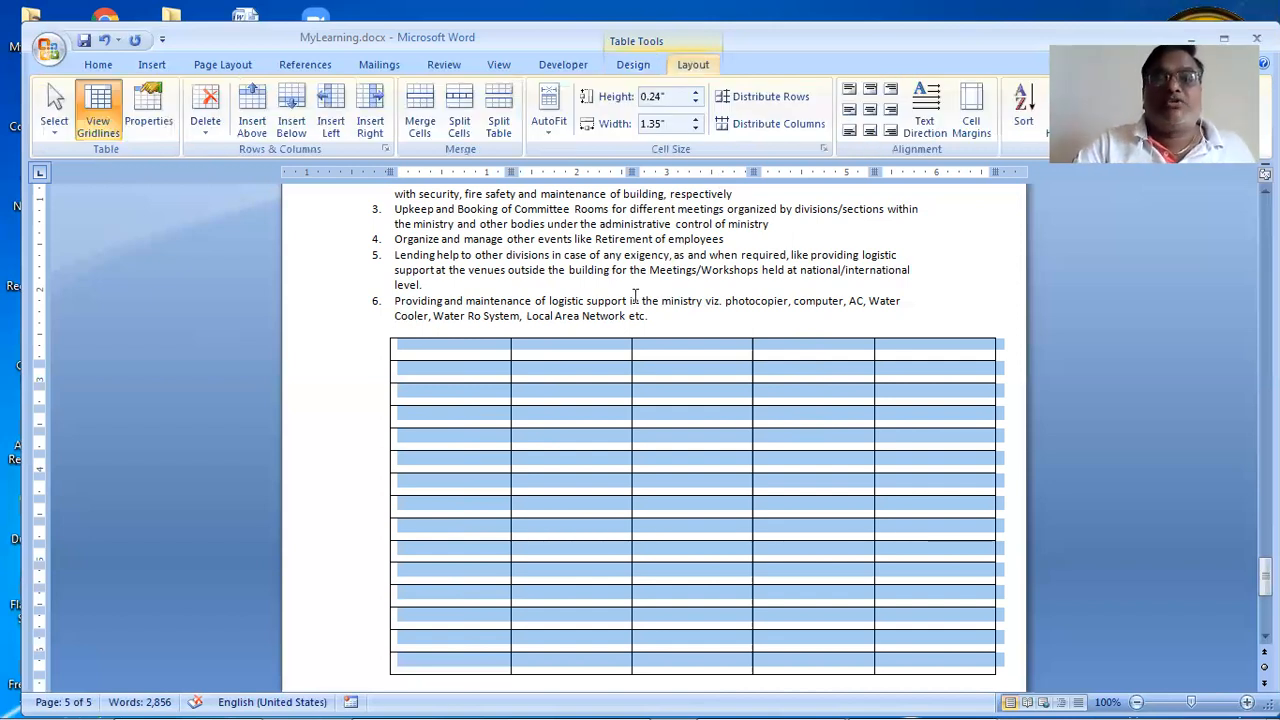
click(515, 270)
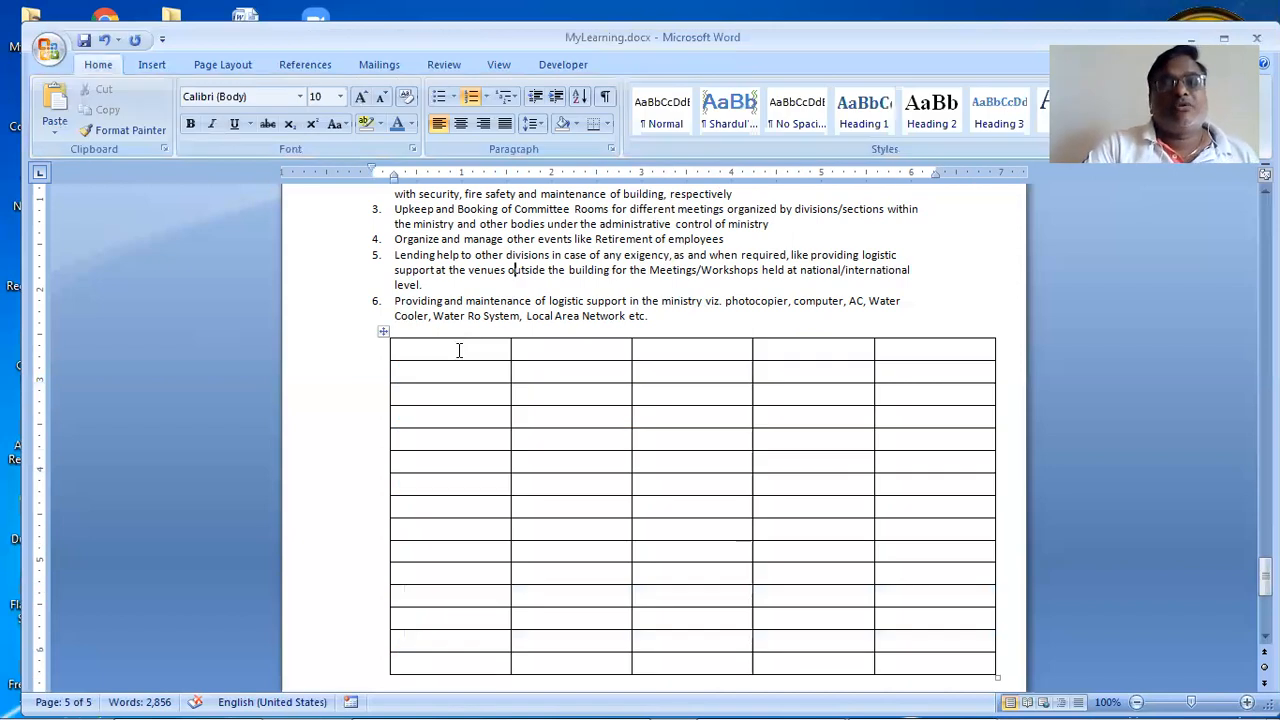
click(459, 350)
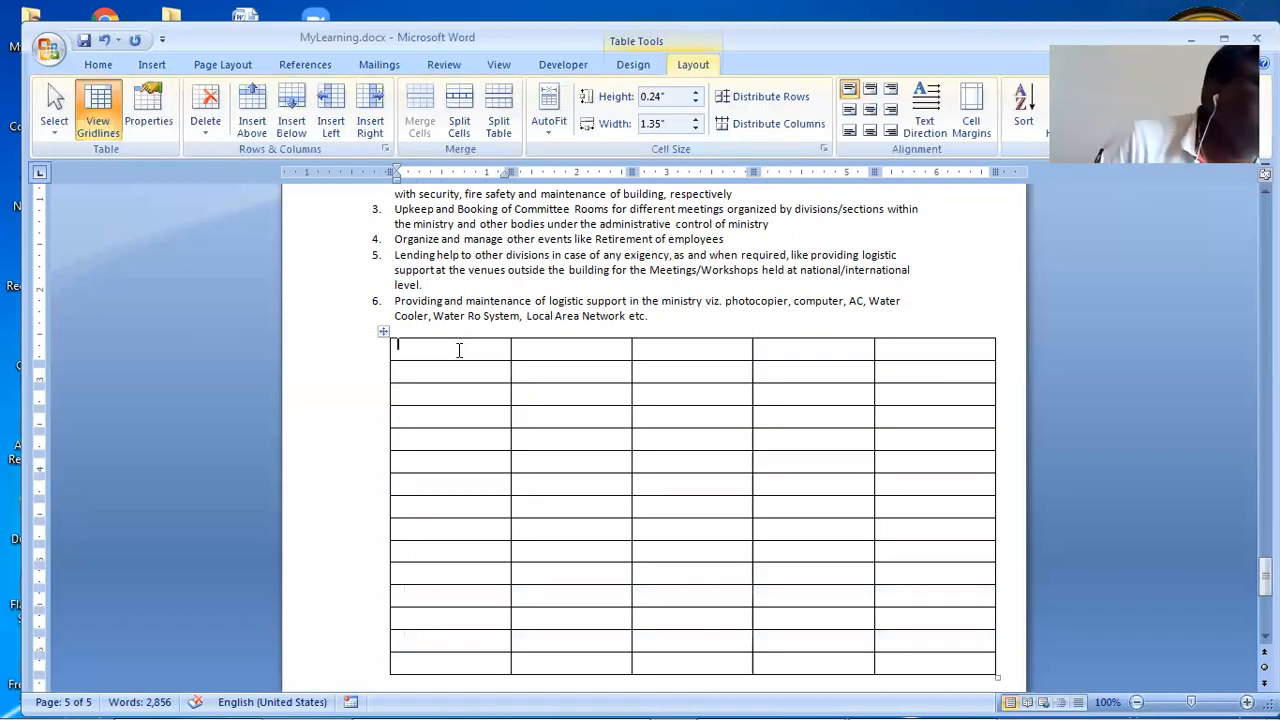
Step: Open Computer and go to drive H:, then iti > important documents of iti
double_click(8, 120)
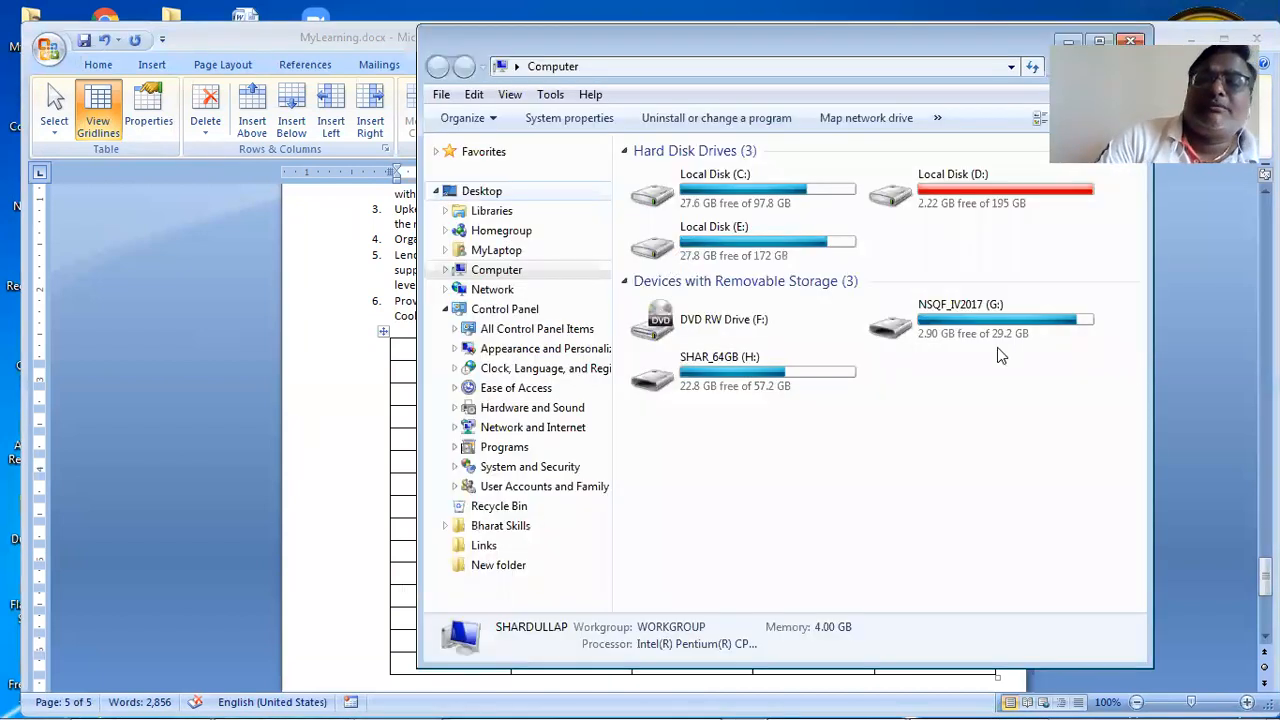
double_click(784, 386)
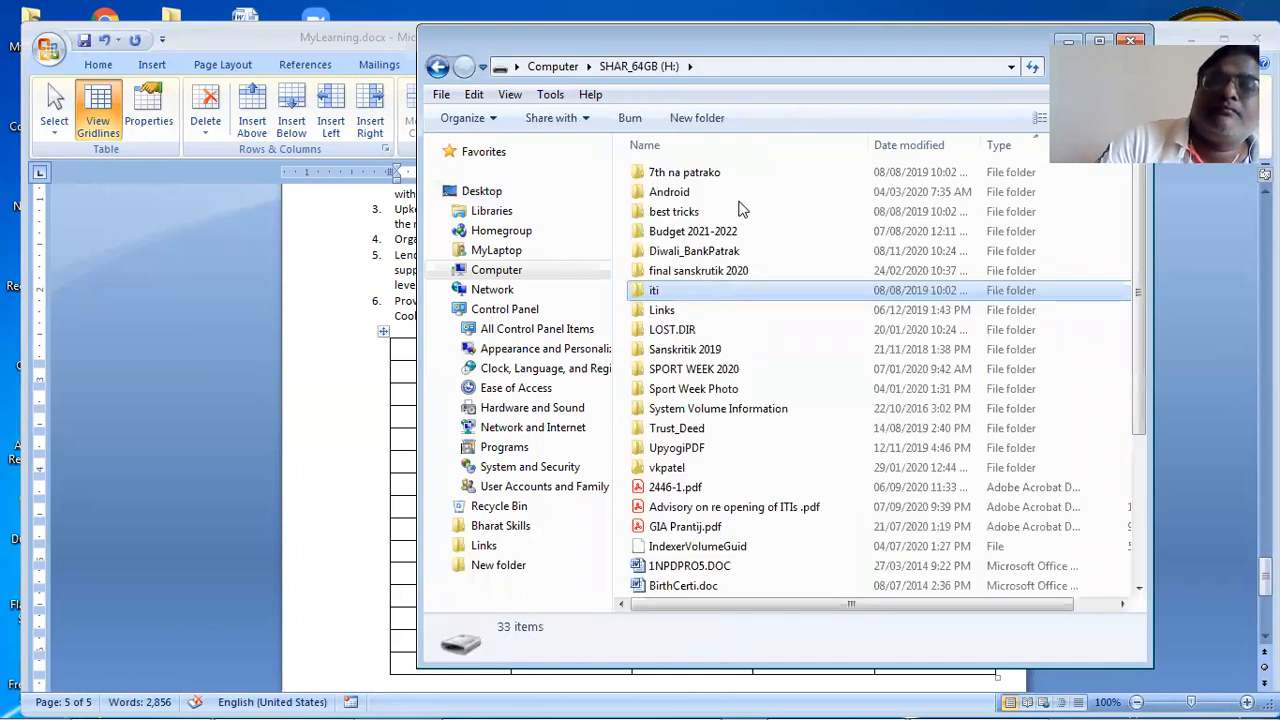
double_click(720, 286)
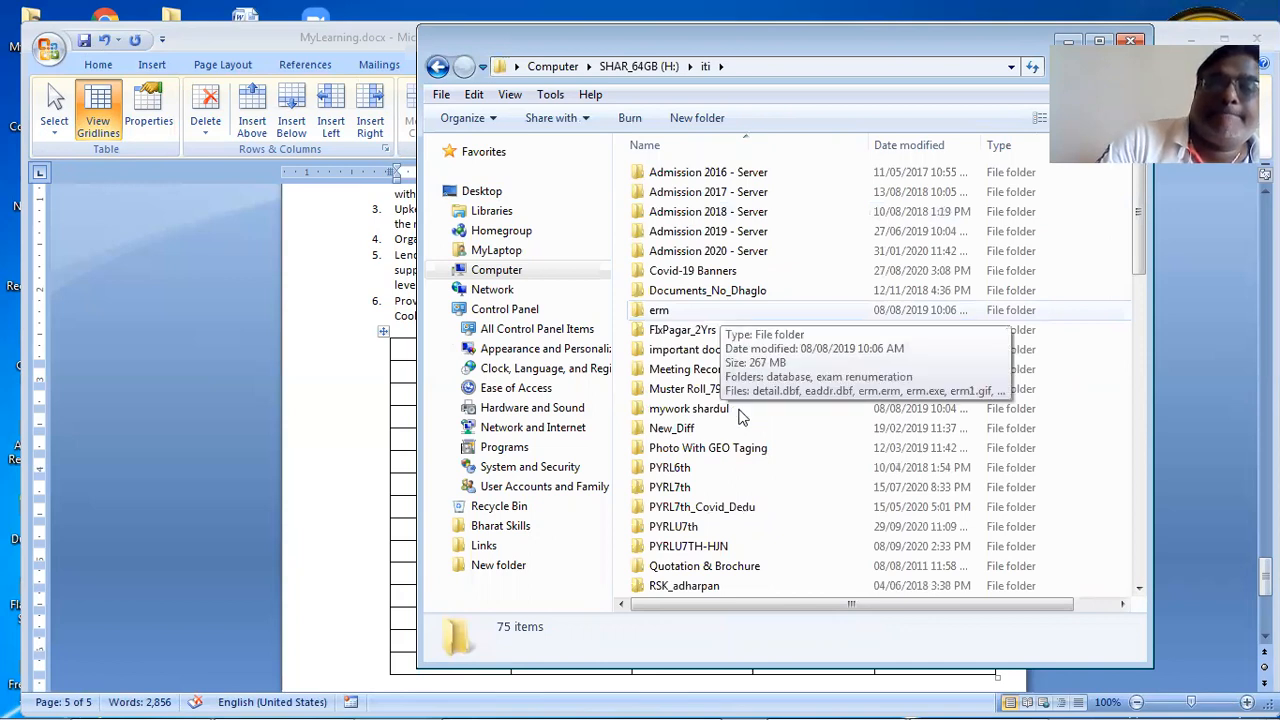
double_click(757, 347)
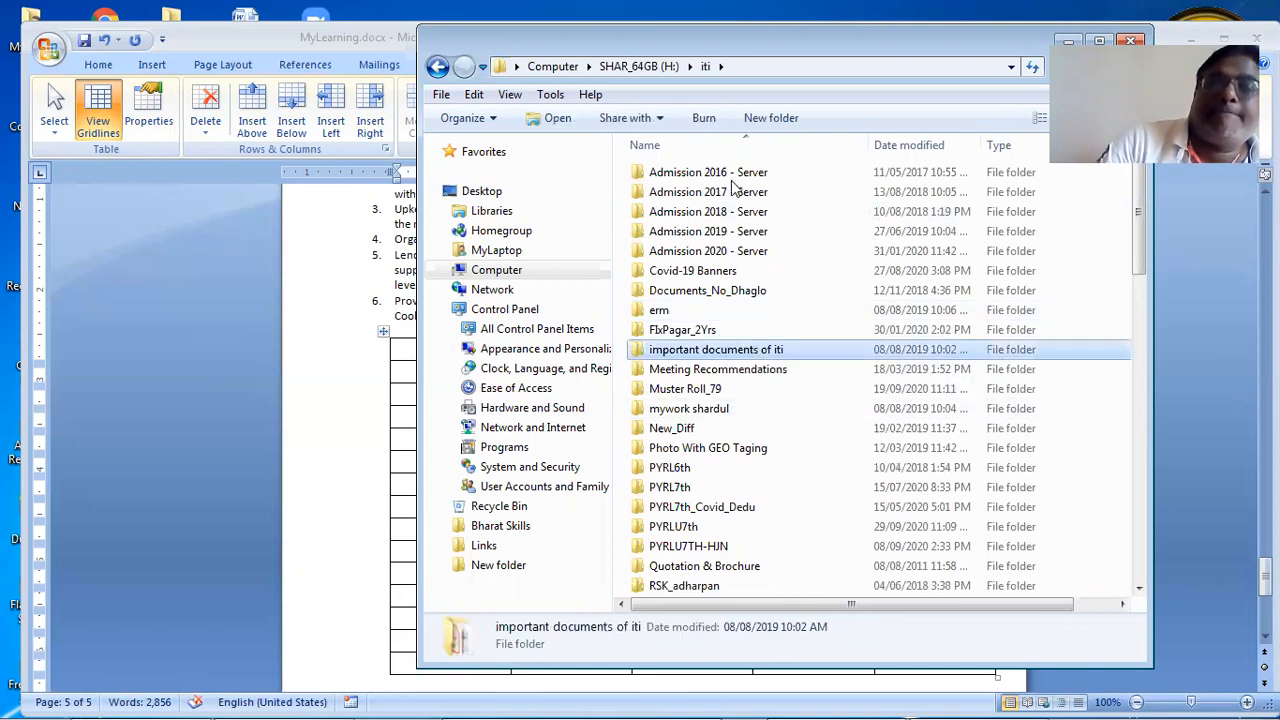
Step: Browse 7th na patrako, staff_bahali, Affialiation_Final and old files, returning to important documents of iti
double_click(731, 180)
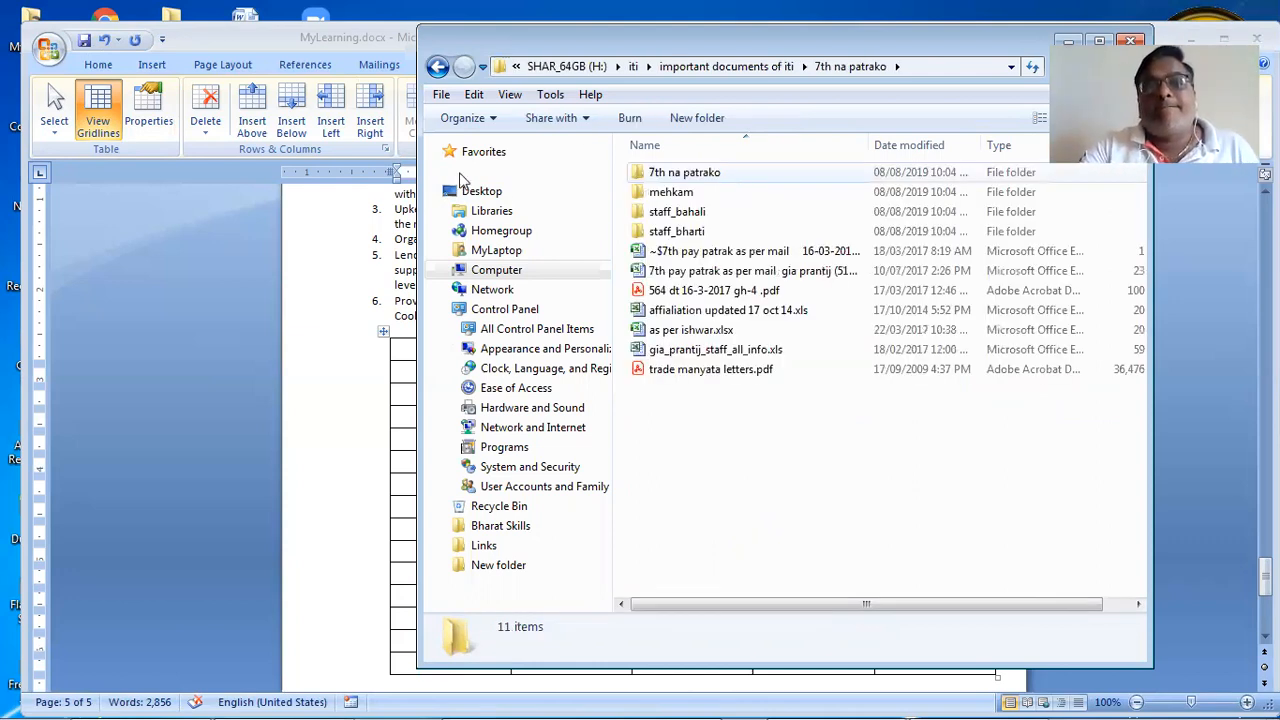
double_click(659, 215)
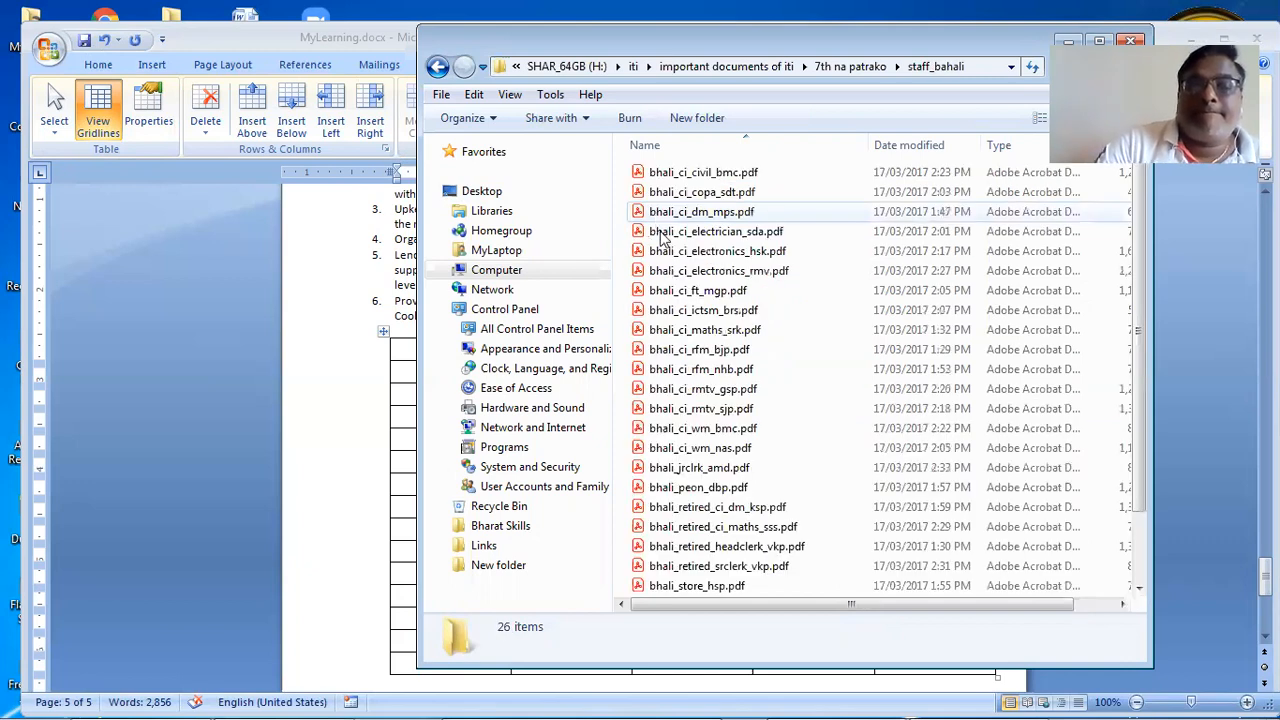
scroll(660, 228, down, 2)
click(438, 68)
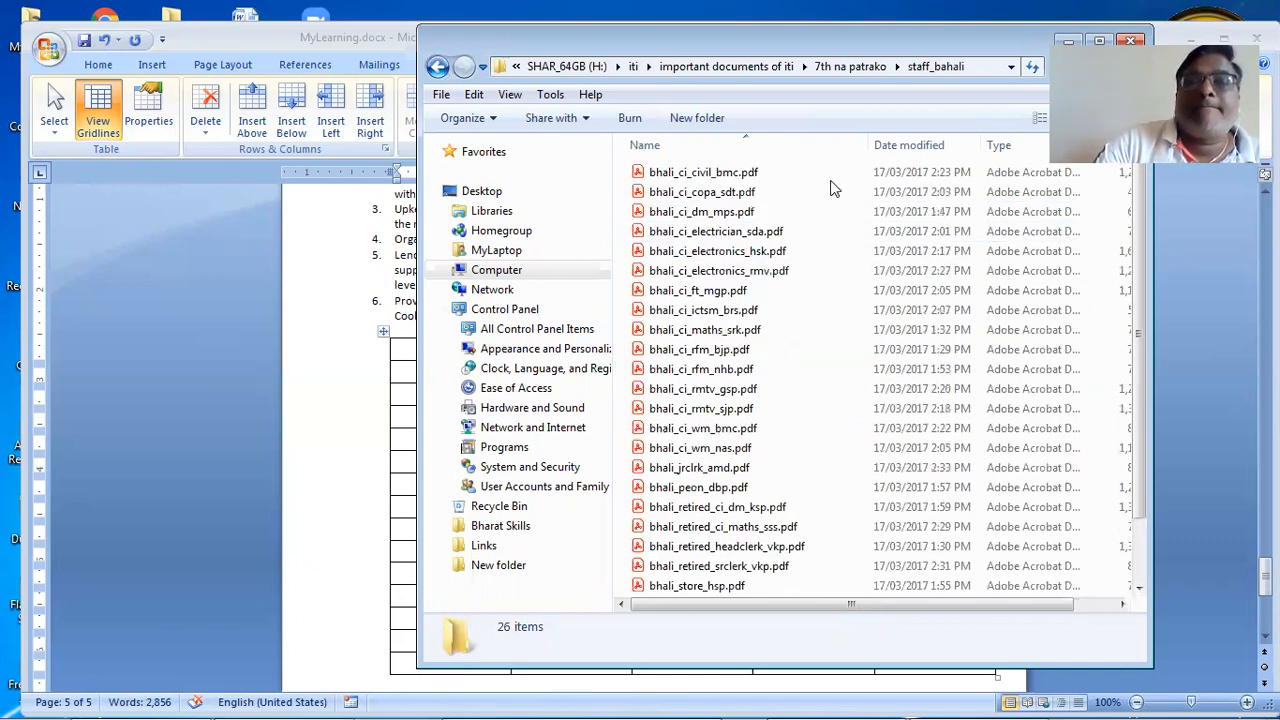
click(750, 180)
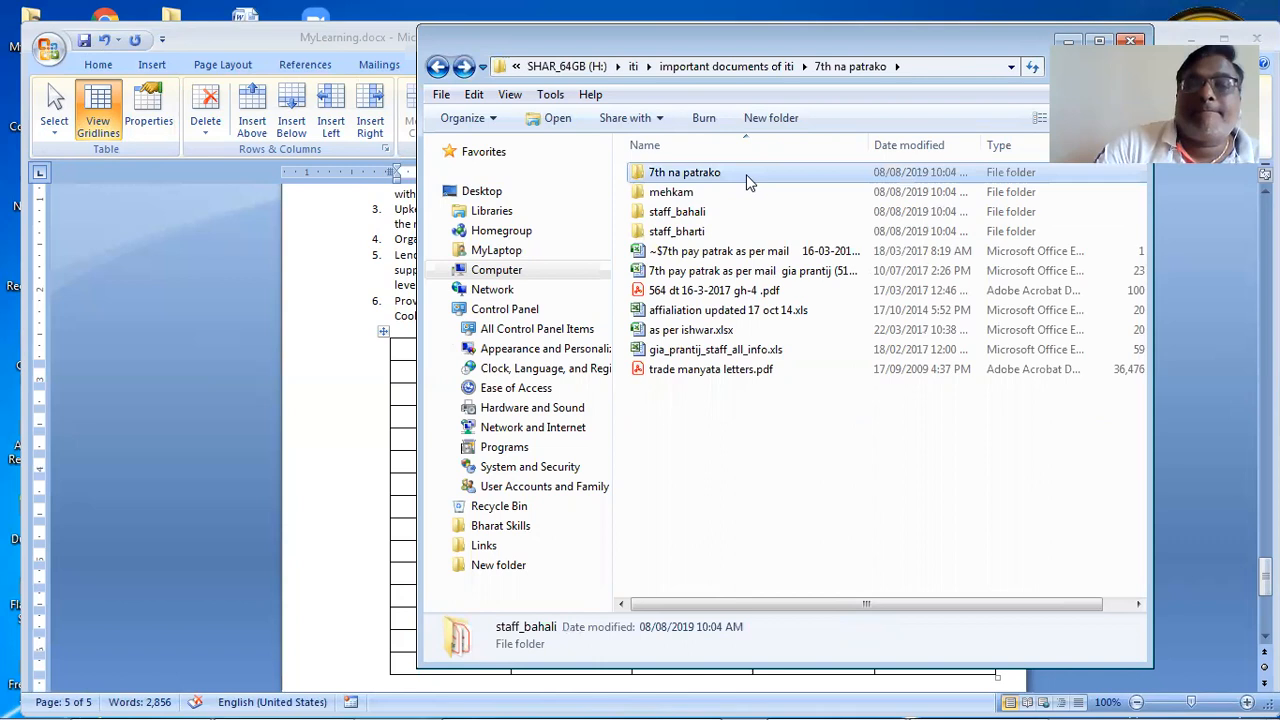
double_click(746, 174)
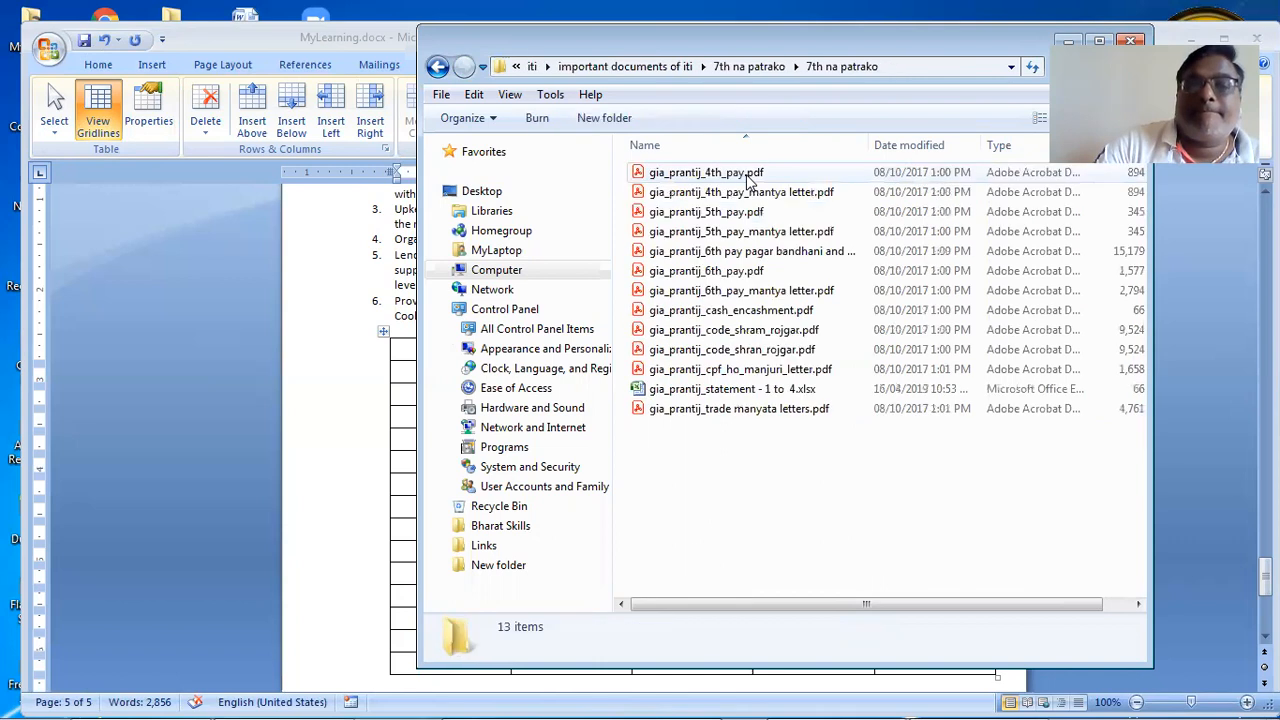
click(438, 67)
click(438, 67)
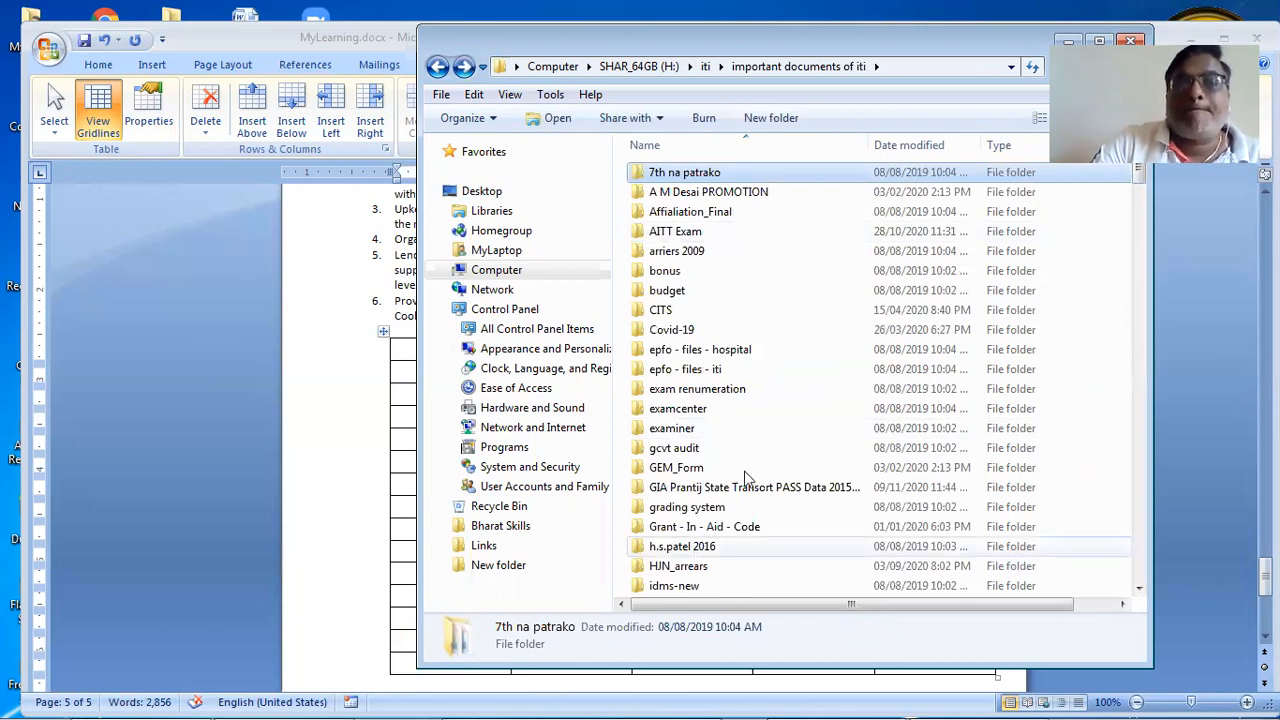
double_click(699, 214)
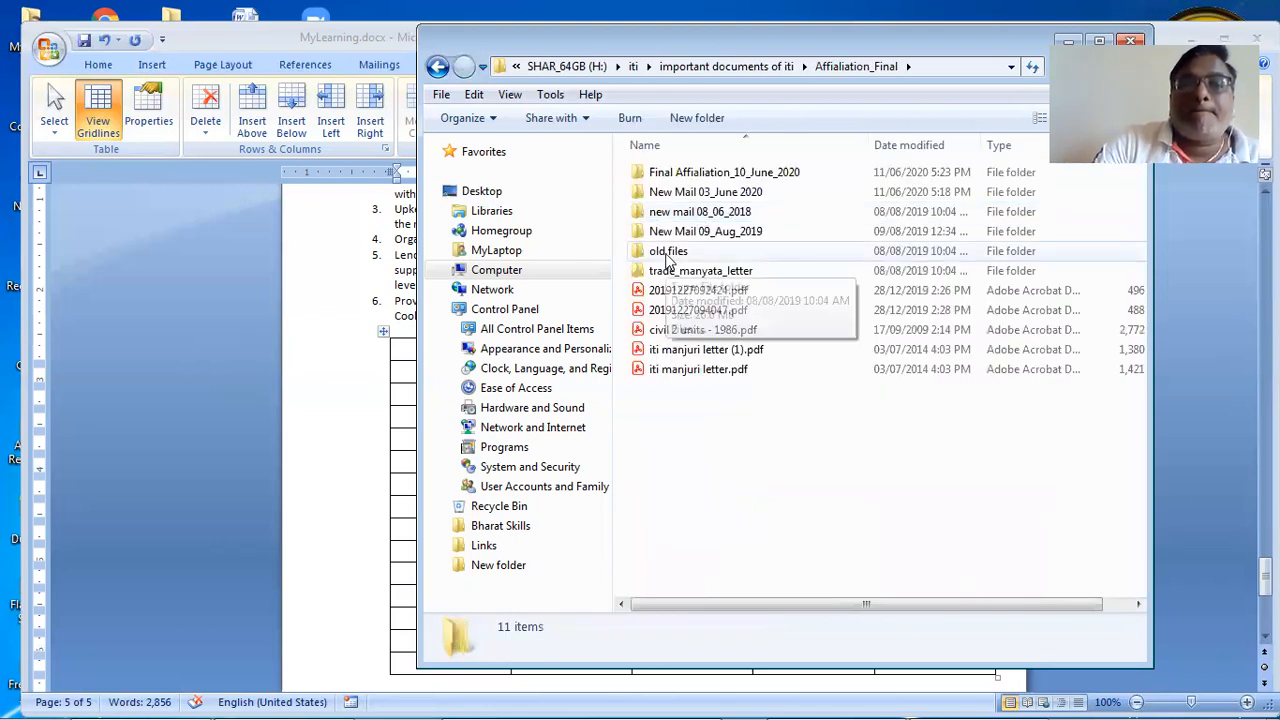
double_click(668, 252)
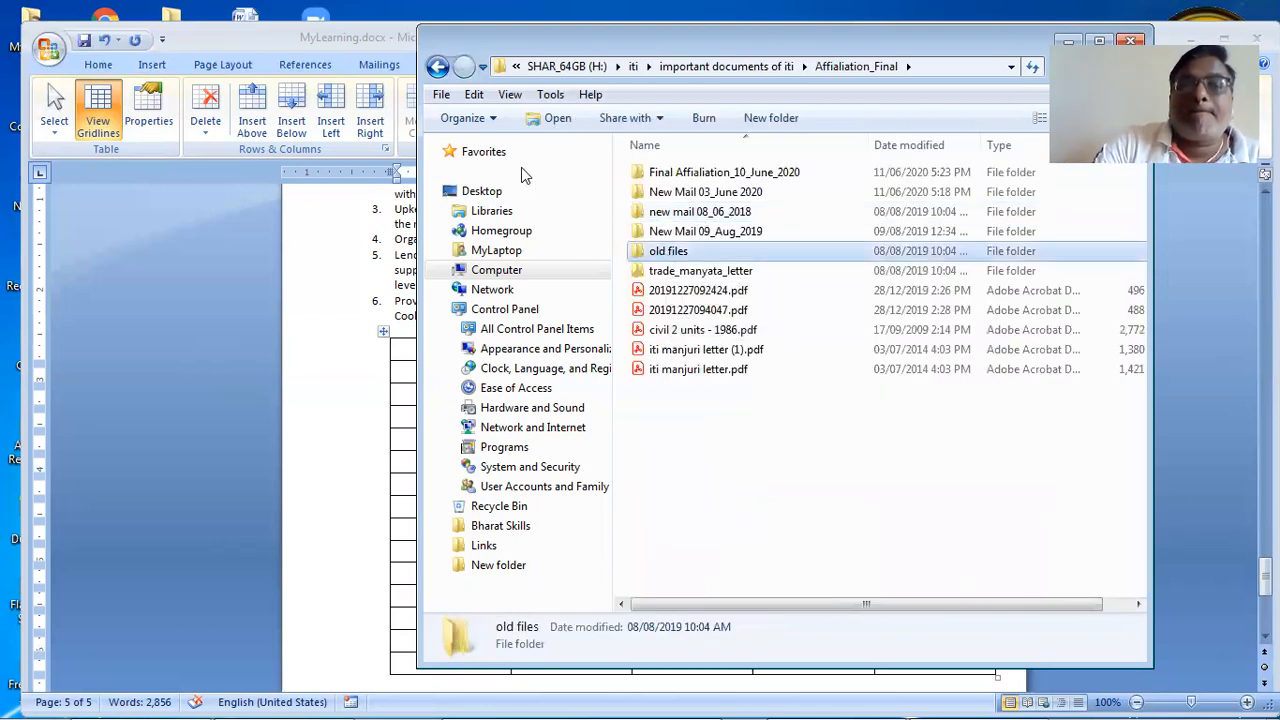
double_click(440, 67)
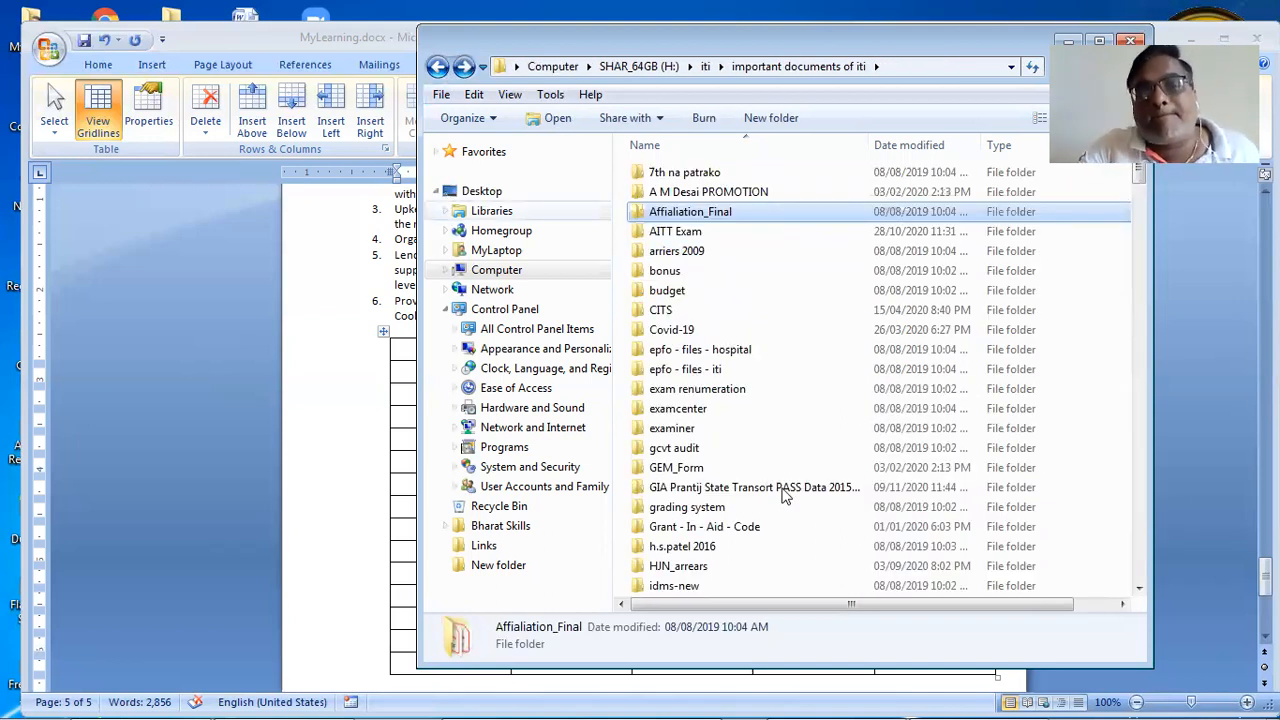
Step: Look through the epfo - files - iti folder, then go back to important documents of iti
double_click(702, 368)
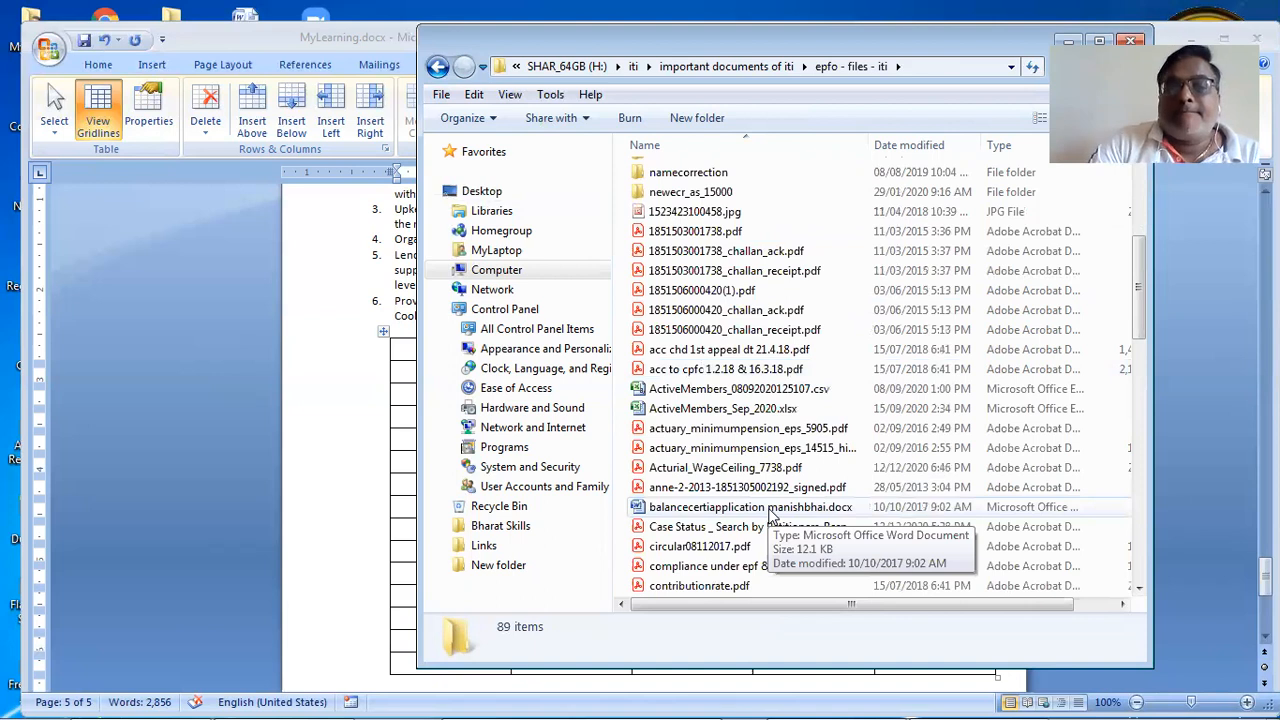
scroll(770, 515, down, 2)
scroll(770, 515, down, 4)
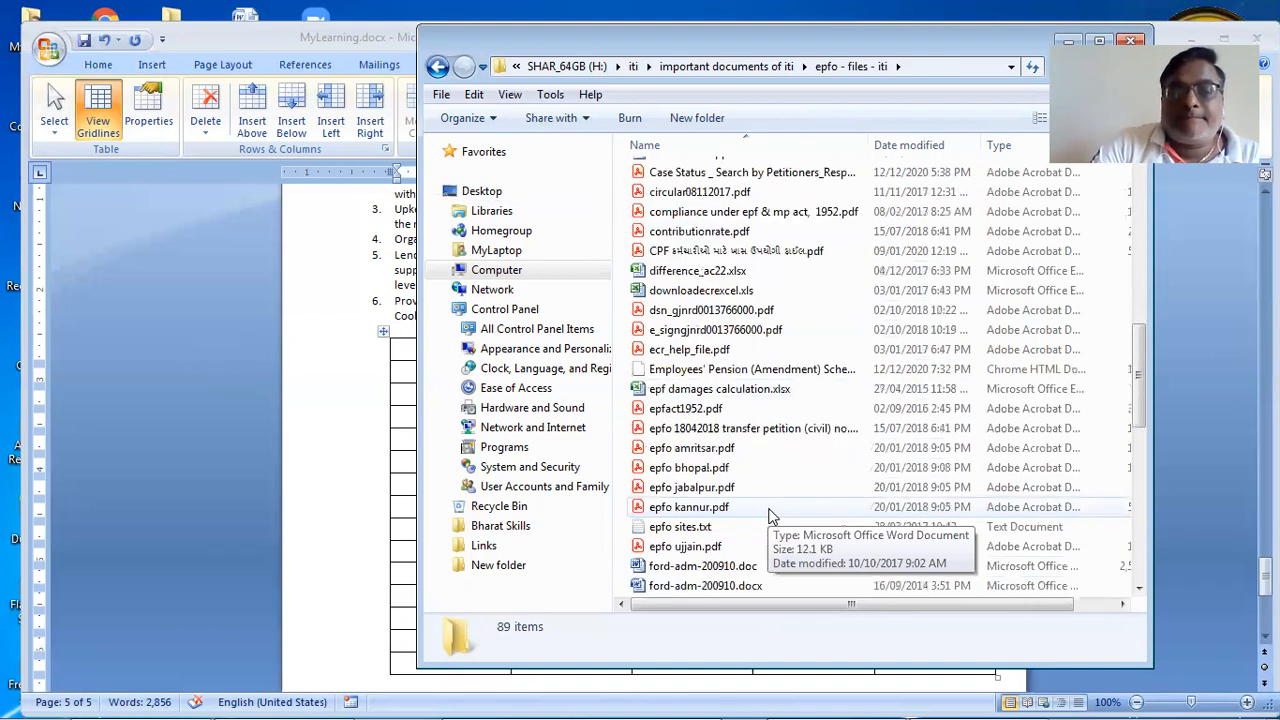
scroll(770, 515, down, 2)
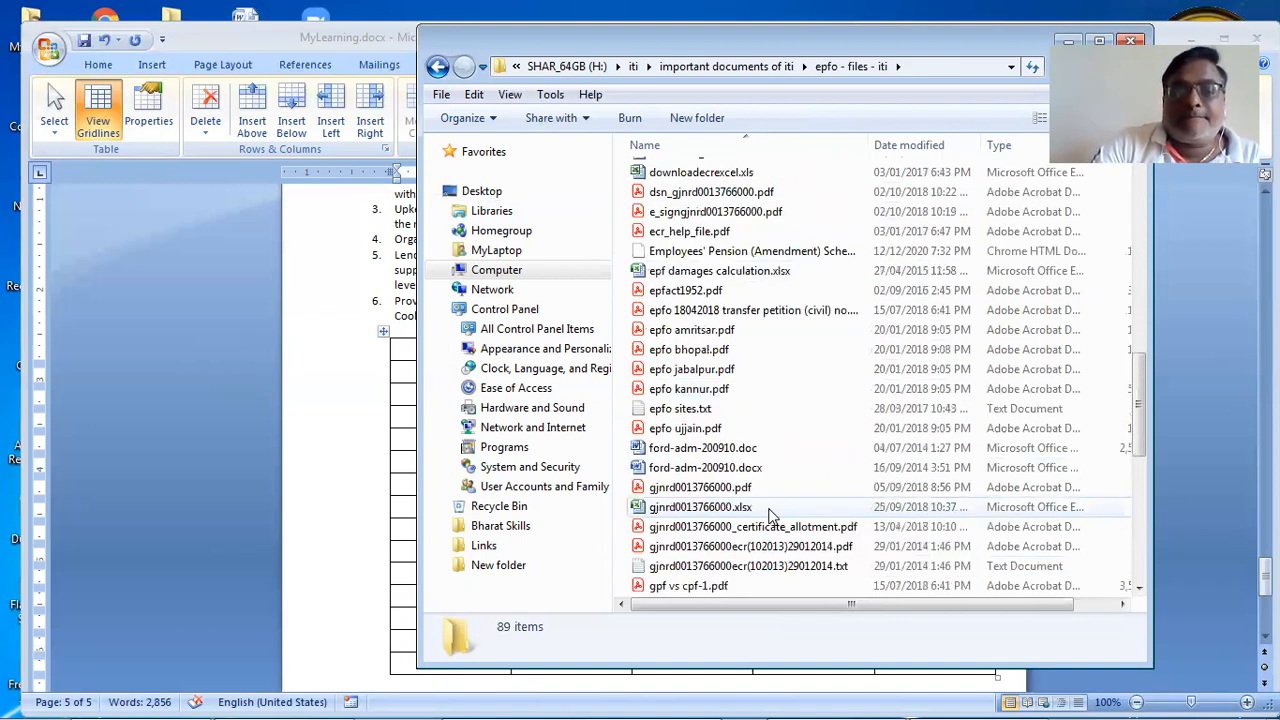
scroll(770, 515, down, 3)
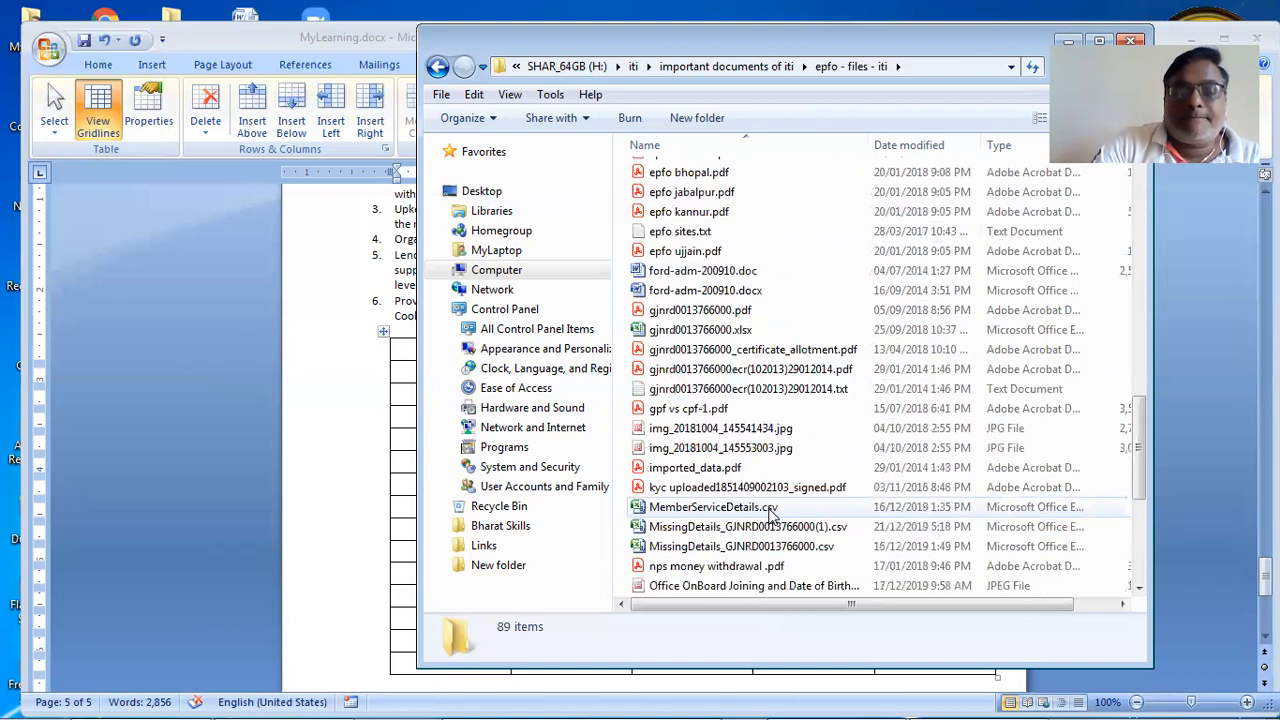
scroll(770, 515, down, 5)
scroll(770, 515, down, 1)
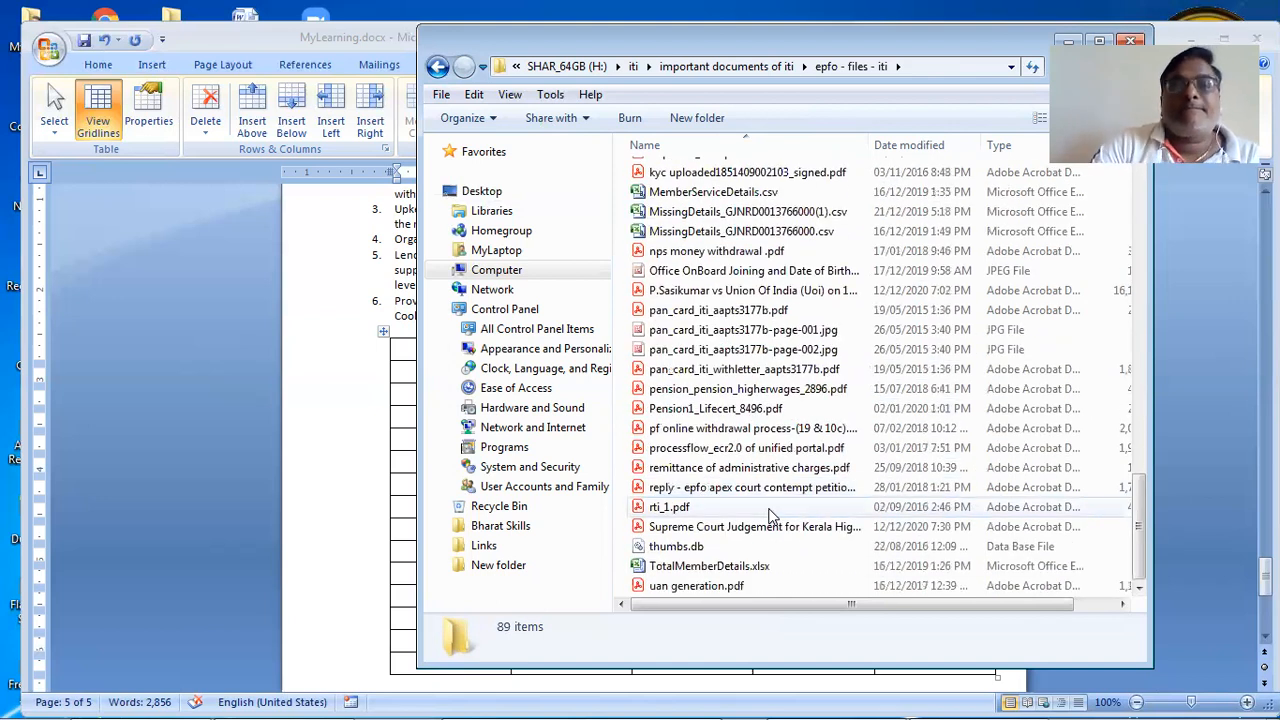
scroll(770, 515, up, 19)
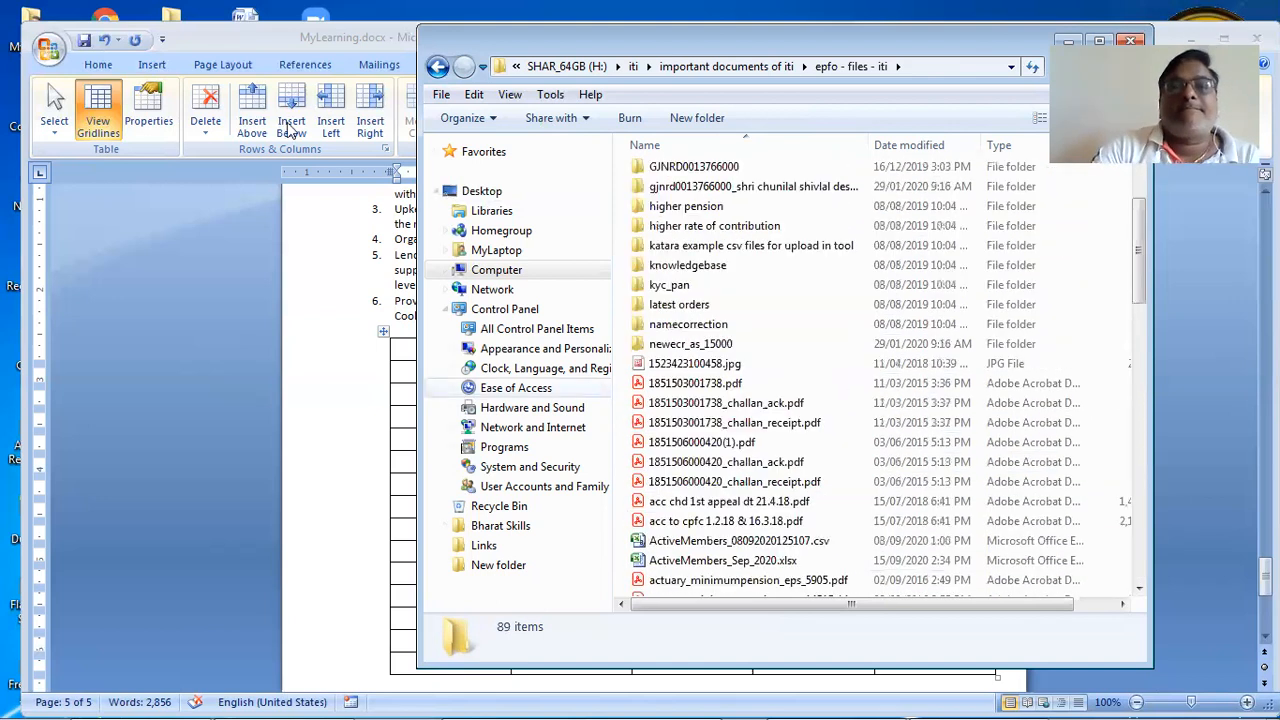
click(438, 68)
Step: Open the mehkam folder and open mahekam patrak-2012.doc in Word
scroll(827, 511, down, 1)
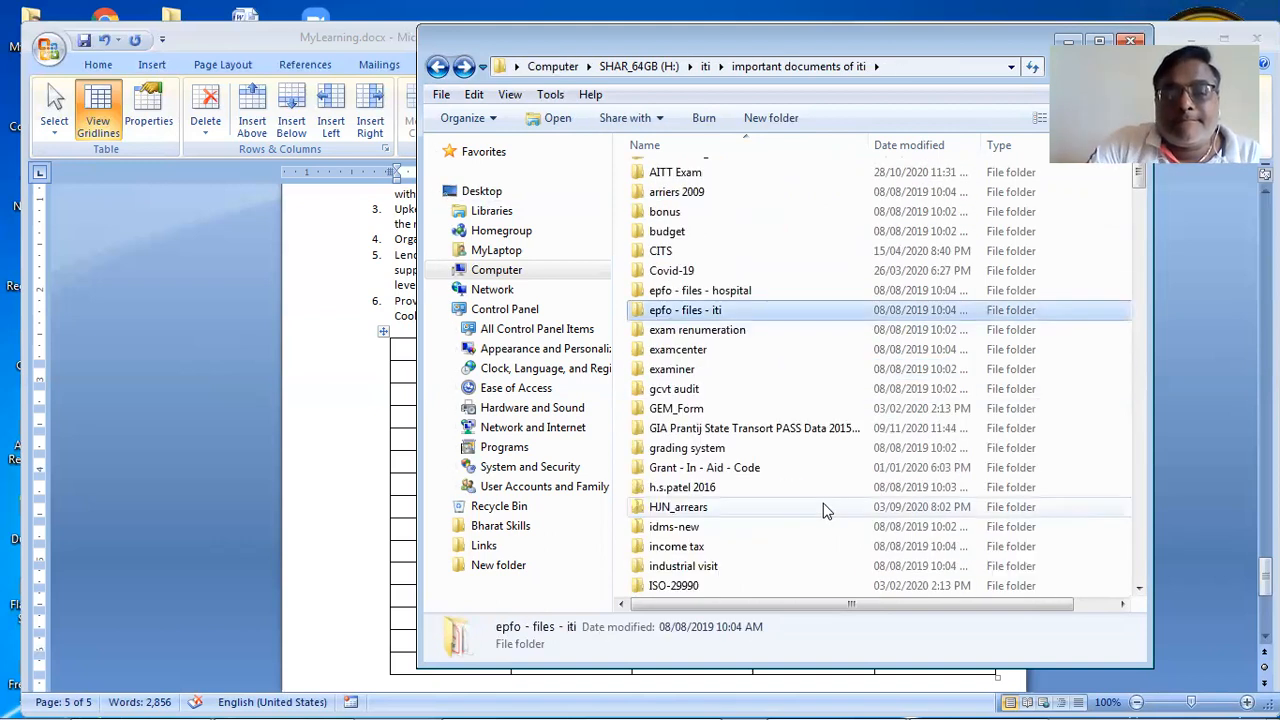
scroll(827, 511, down, 2)
scroll(746, 478, down, 2)
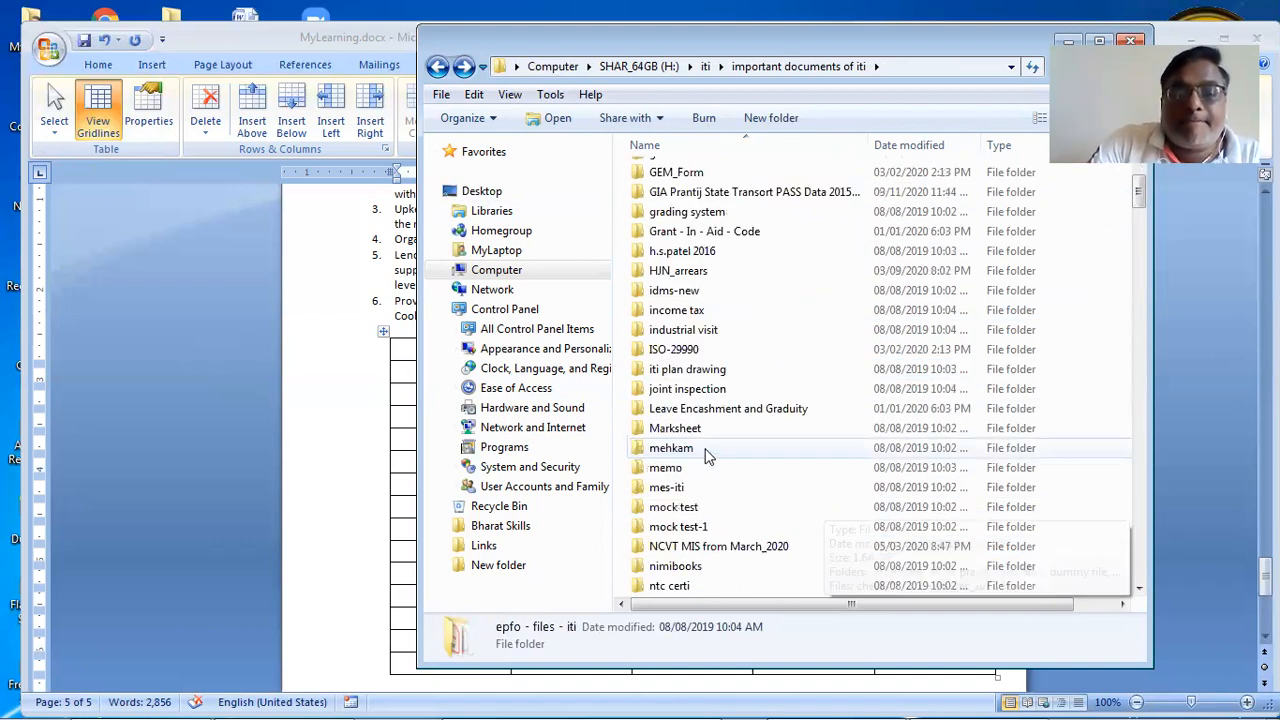
double_click(671, 448)
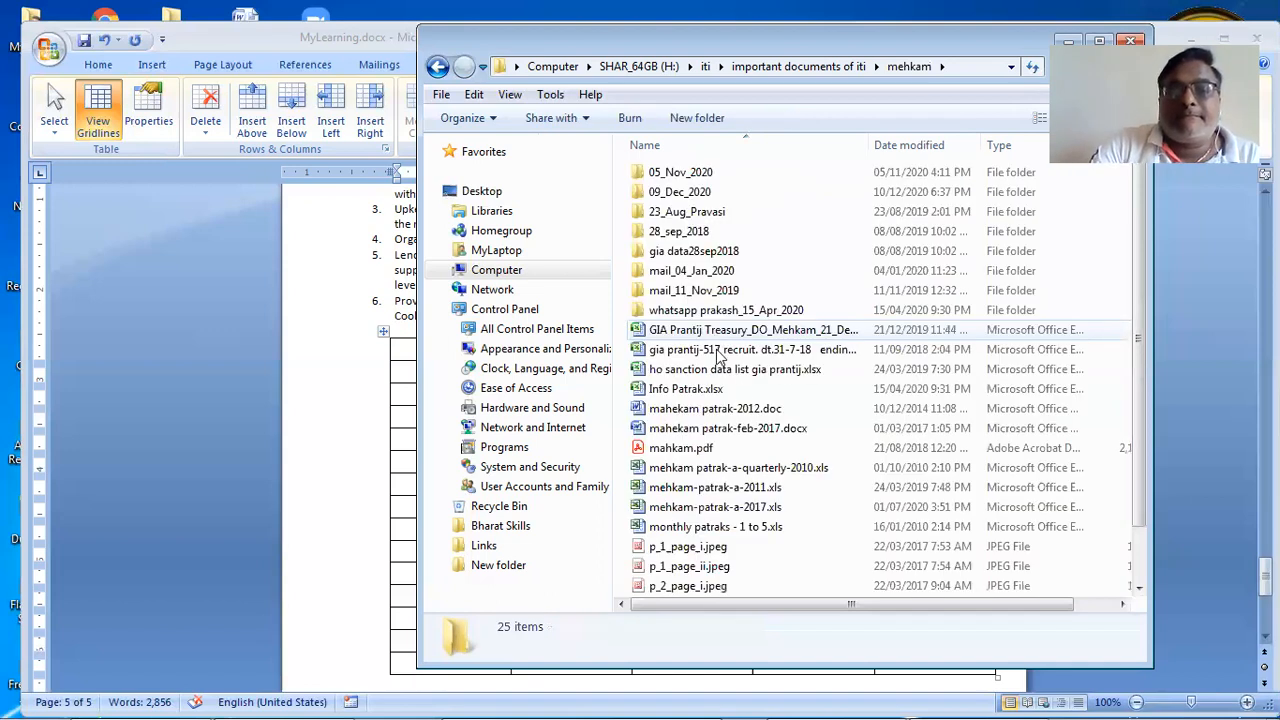
double_click(757, 408)
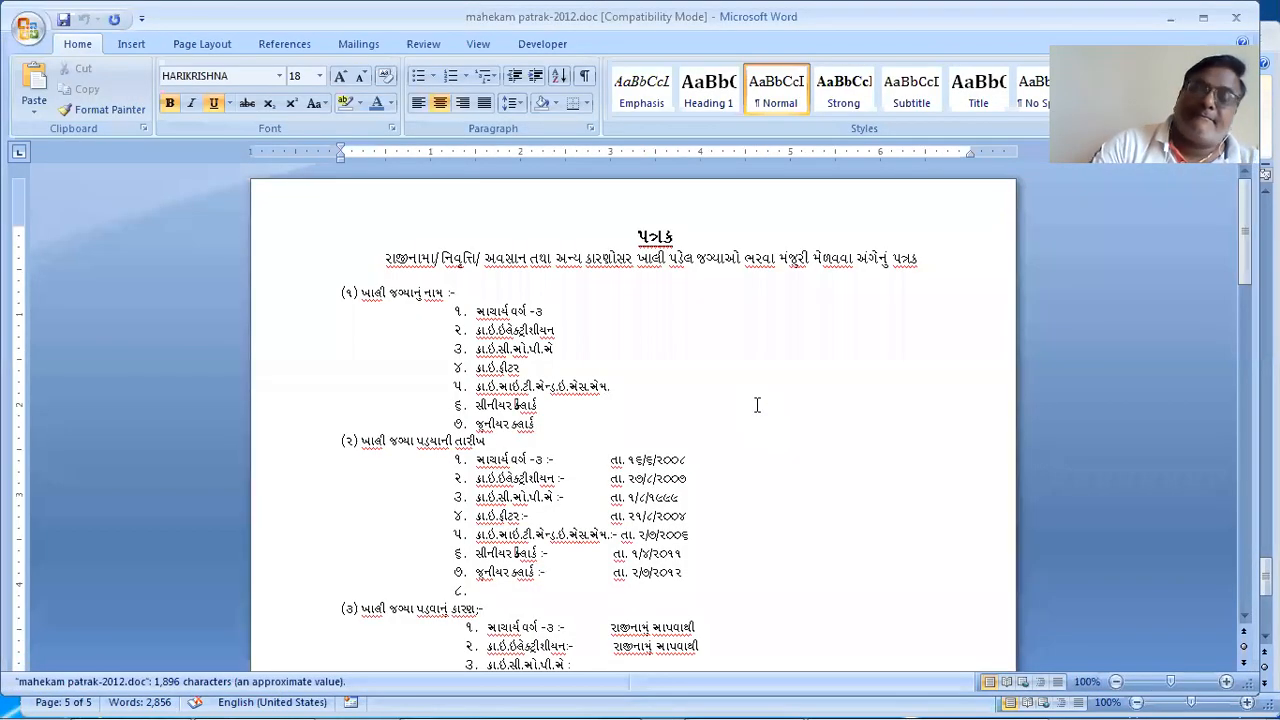
Step: Select the Gujarati trade table in section (7) near the document's end and copy it
key(ctrl+End)
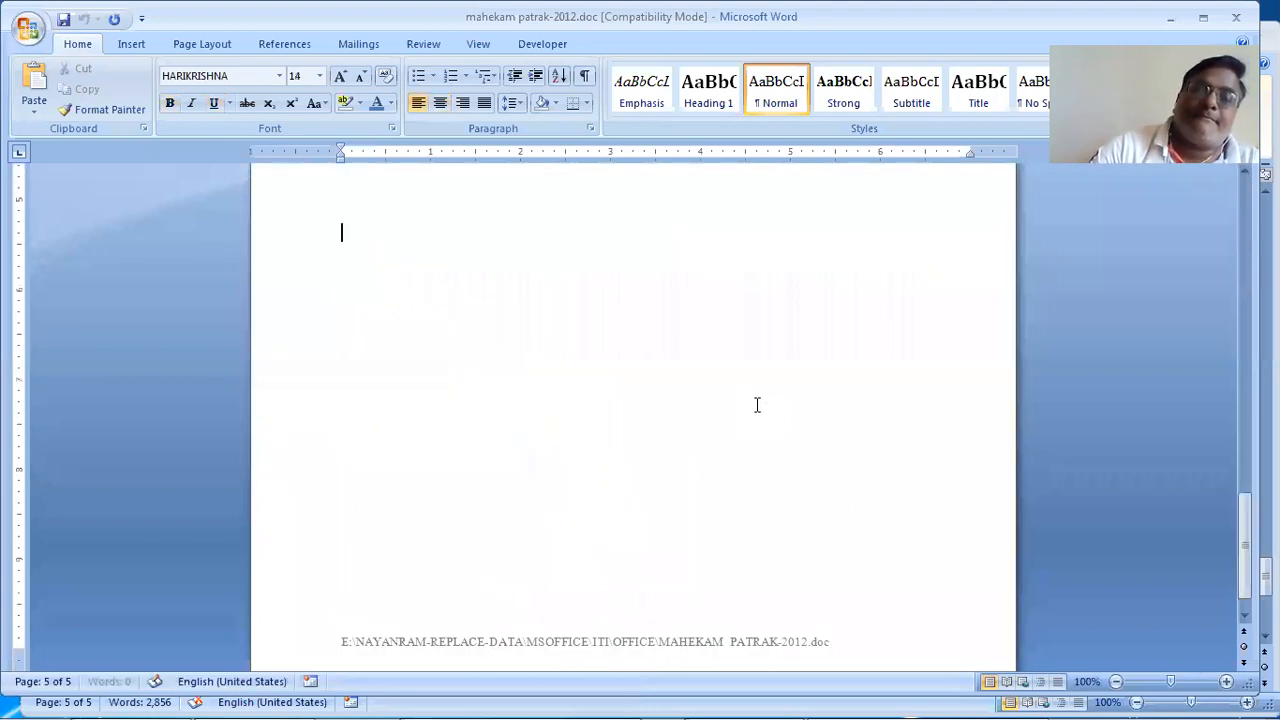
key(Page_Up)
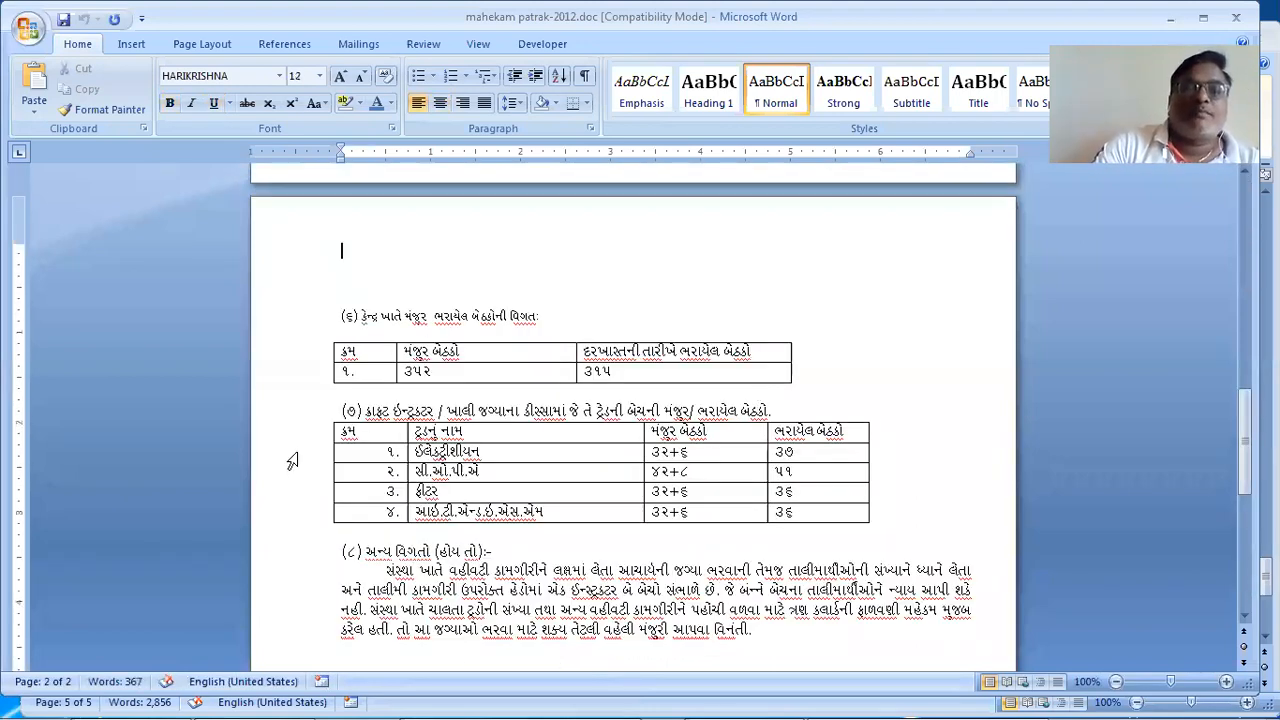
drag(322, 432, 324, 512)
right_click(361, 512)
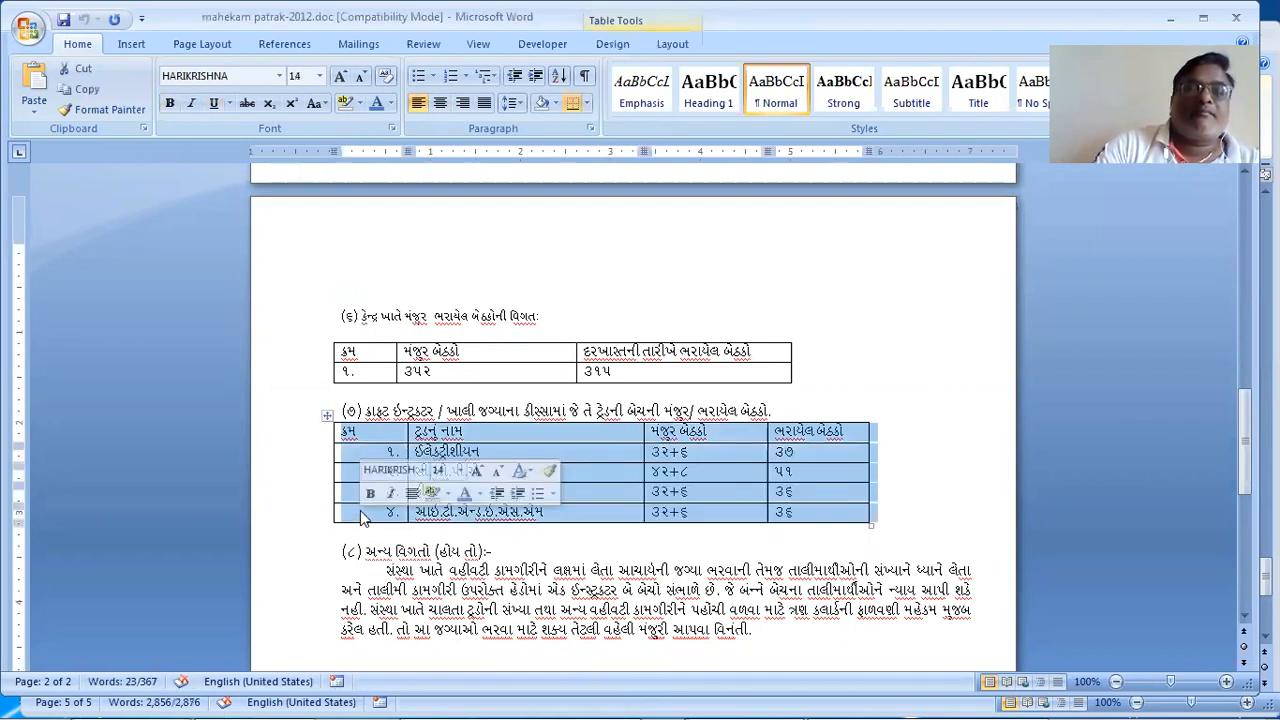
click(407, 247)
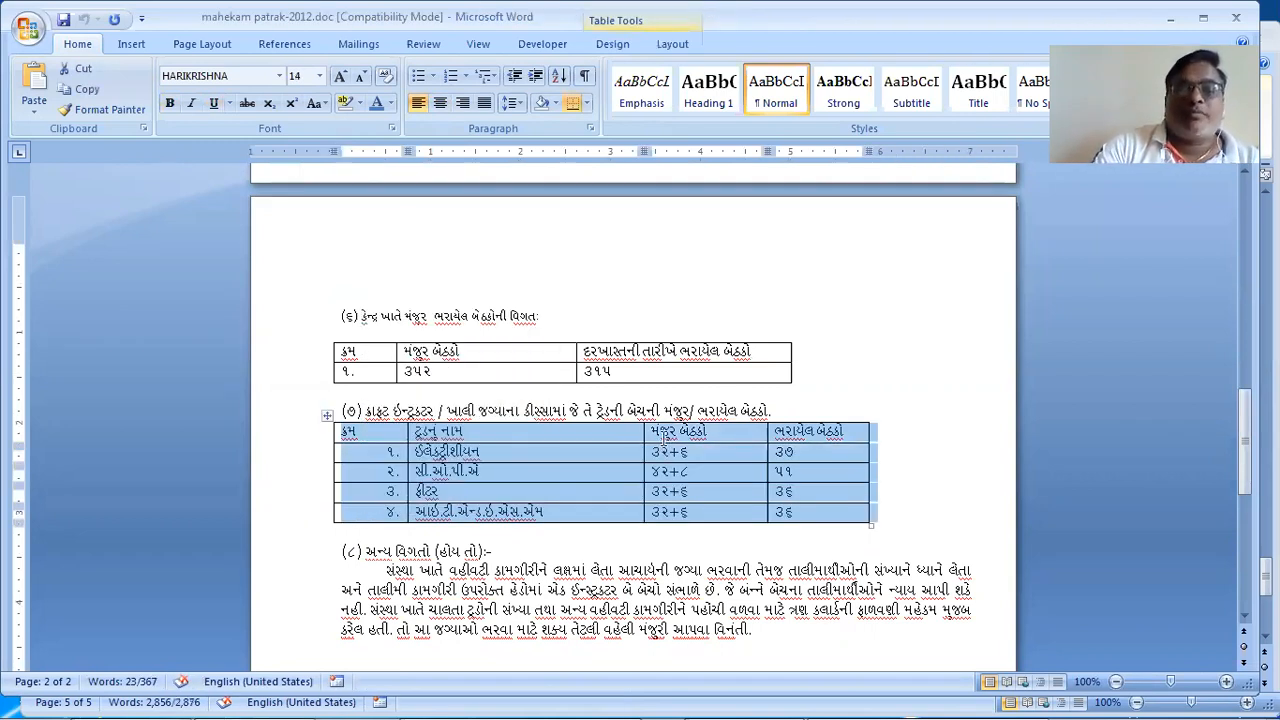
scroll(667, 446, down, 3)
scroll(633, 400, up, 4)
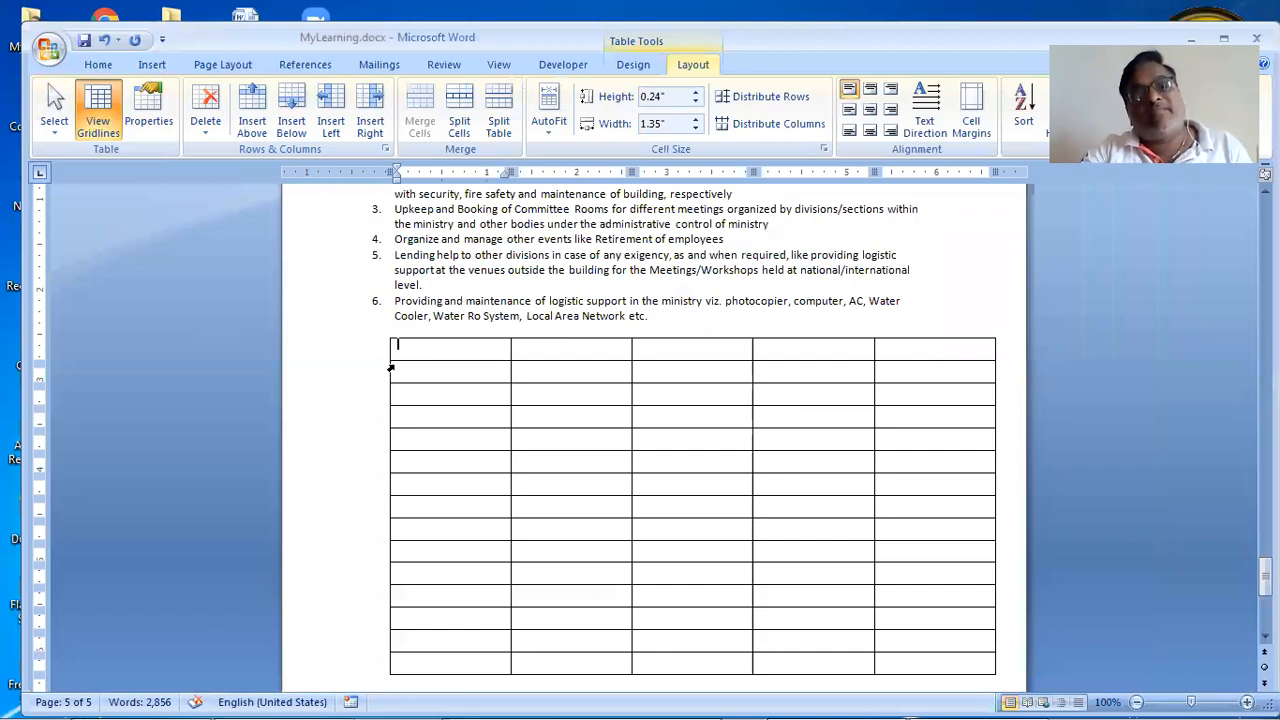
Step: Cut the empty five-column table from under the numbered list, leaving a blank line
click(385, 334)
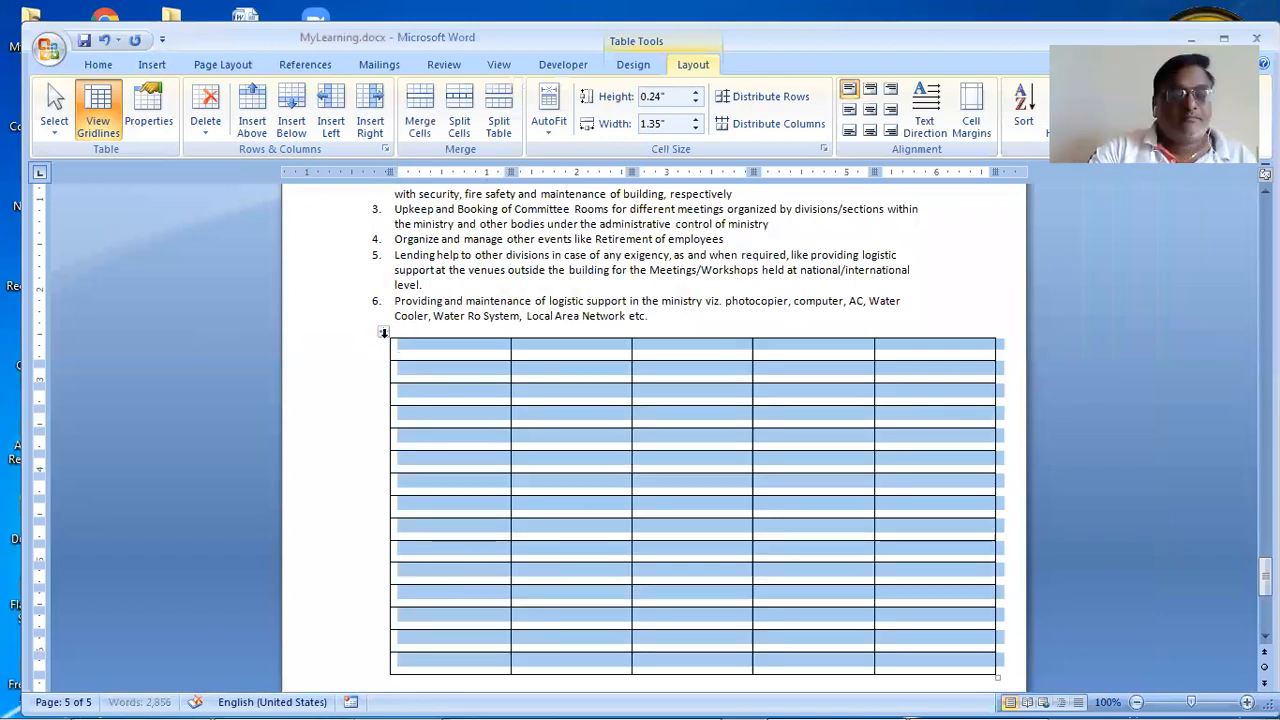
key(ctrl+v)
key(ctrl+z)
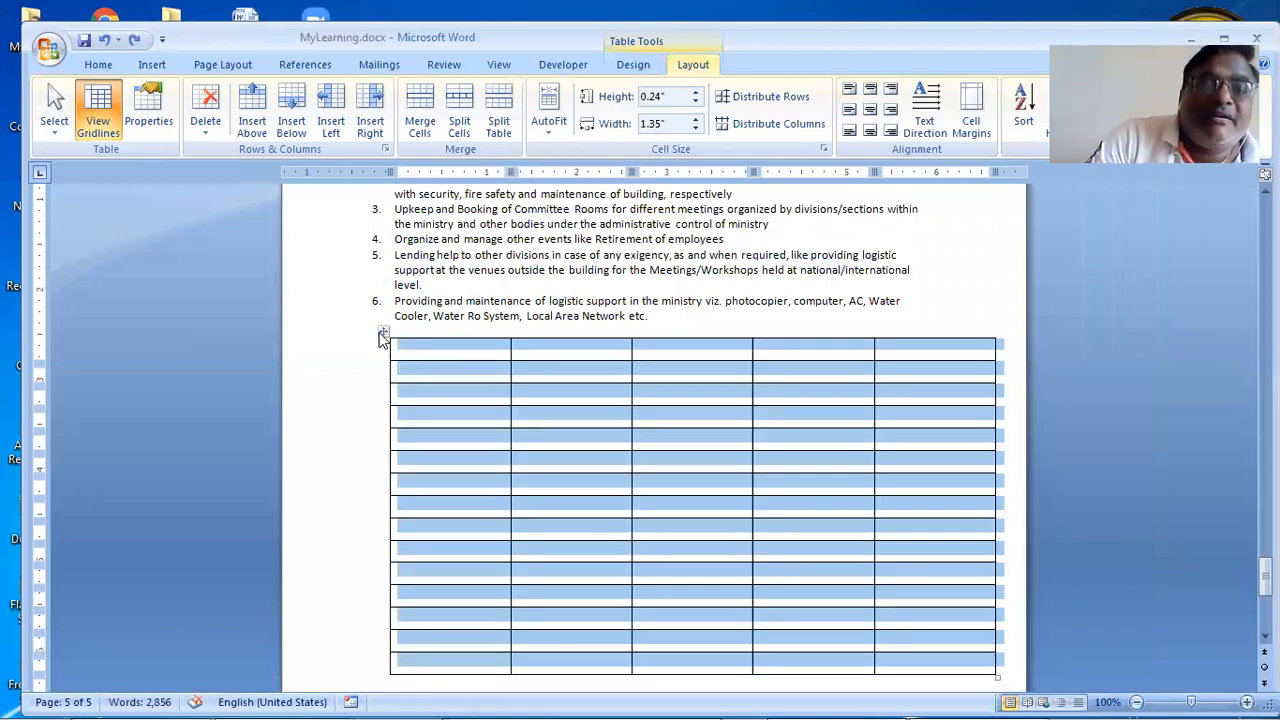
right_click(383, 336)
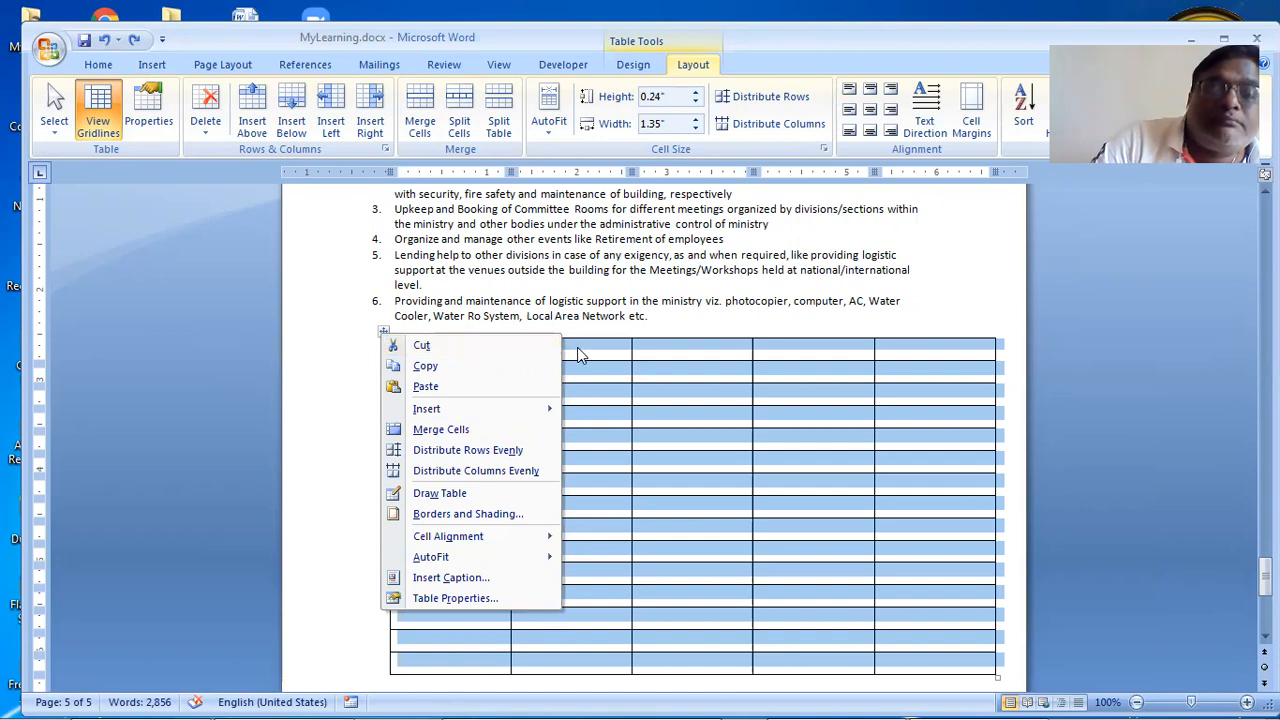
click(457, 323)
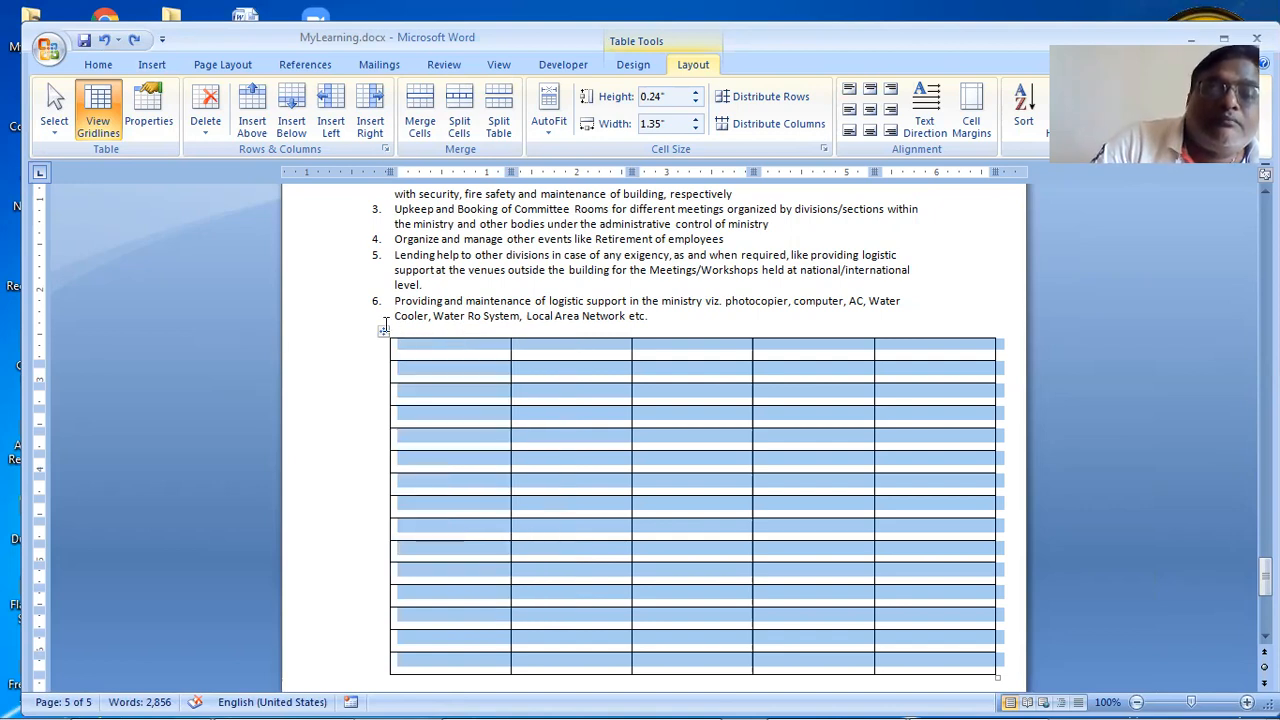
right_click(384, 333)
click(414, 344)
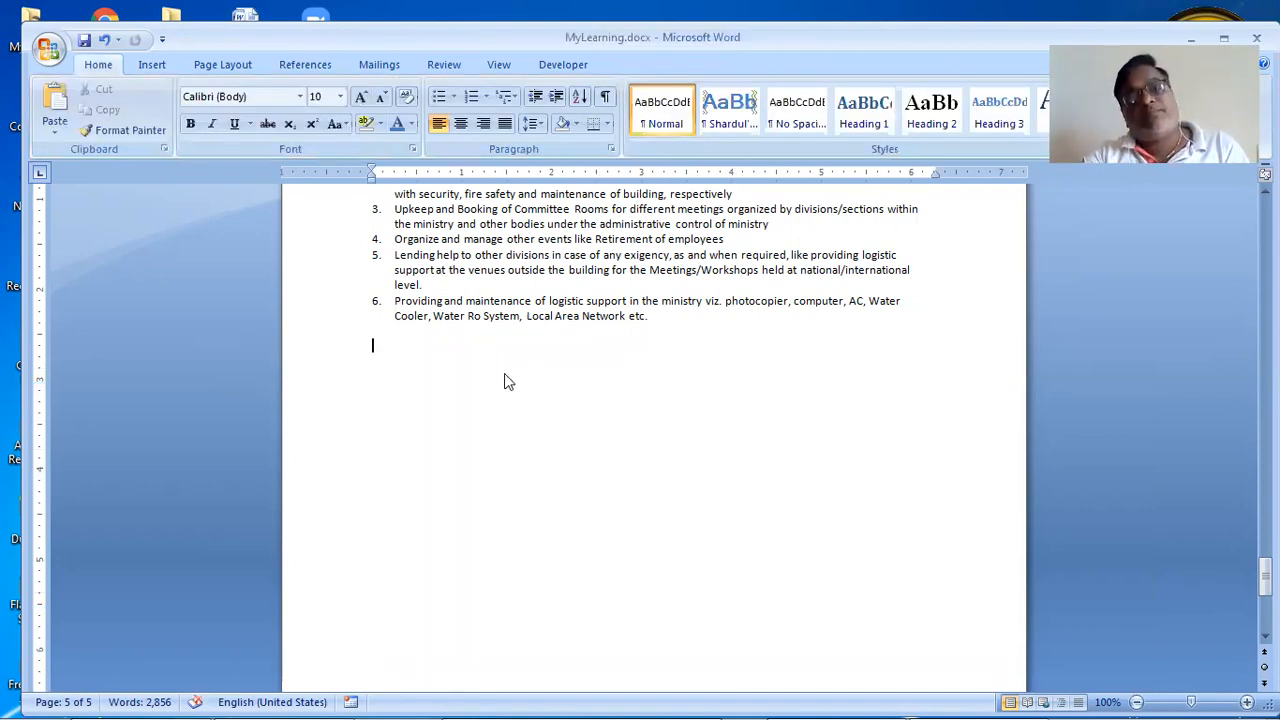
Step: Reopen mahekam patrak-2012.doc from the recent documents list
key(ctrl+v)
key(ctrl+z)
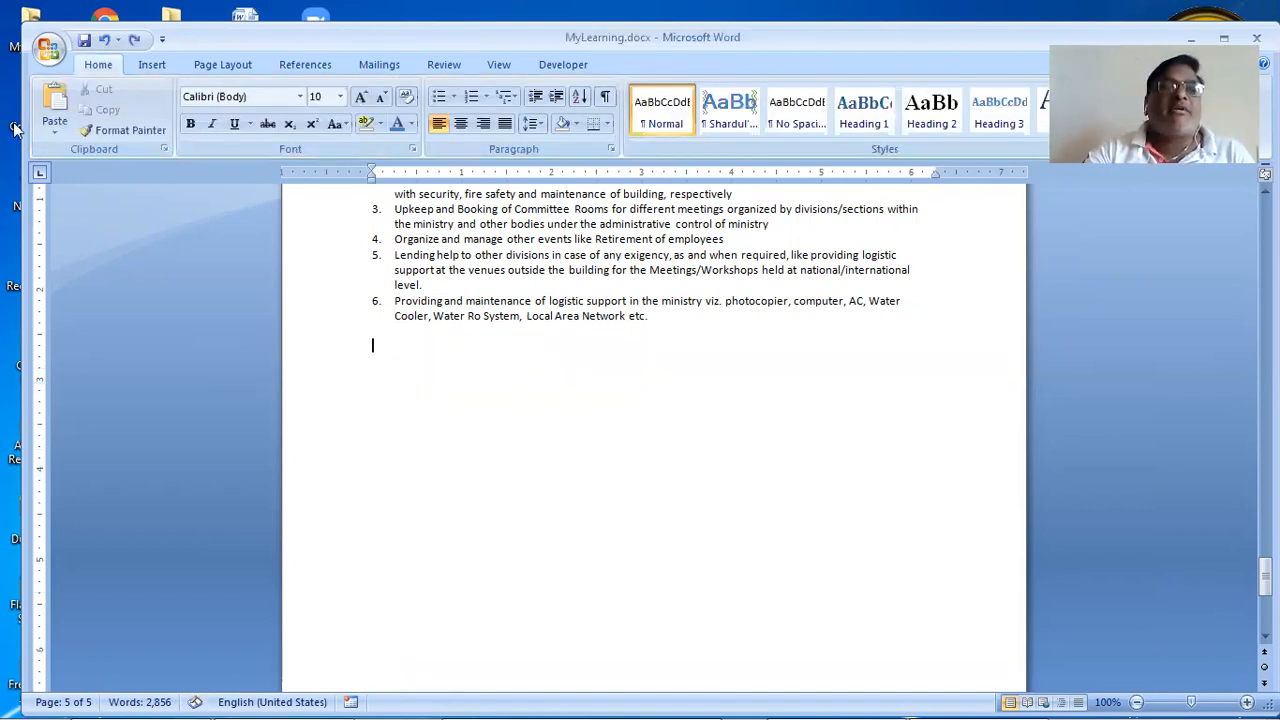
click(48, 48)
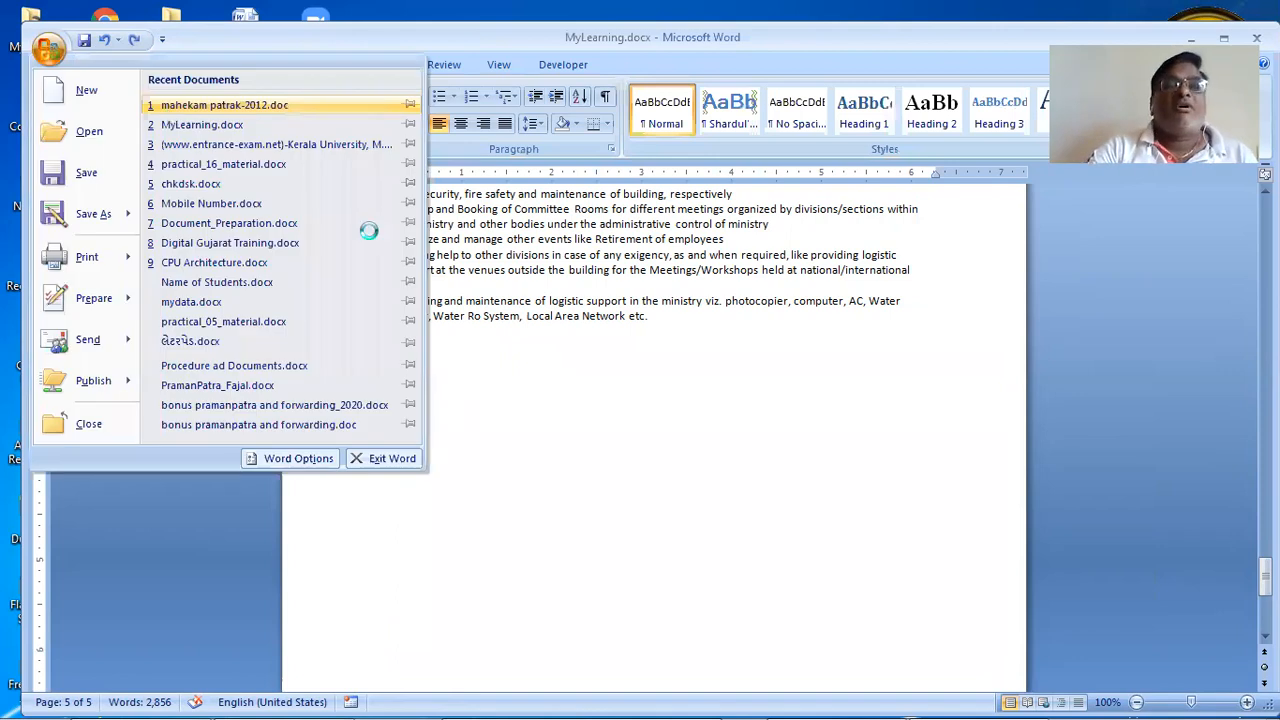
click(170, 107)
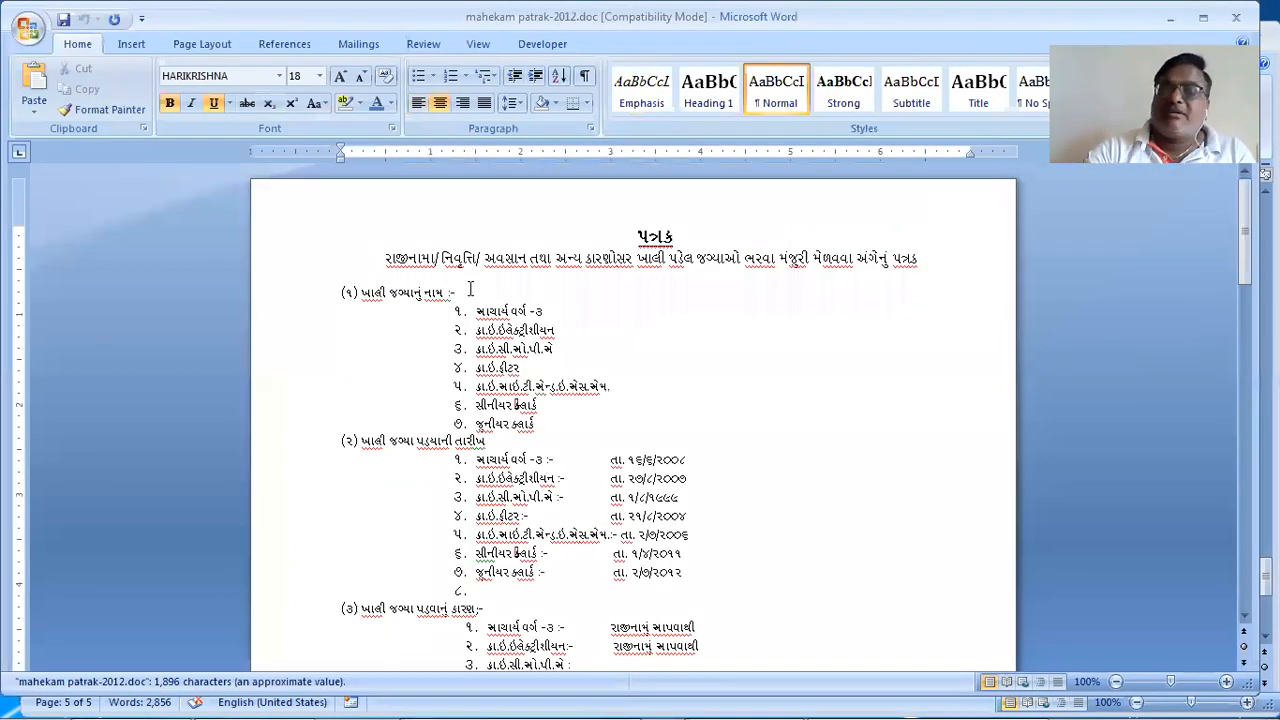
Step: Select rows of the second page-2 table and paste them into MyLearning.docx below item 6
key(ctrl+End)
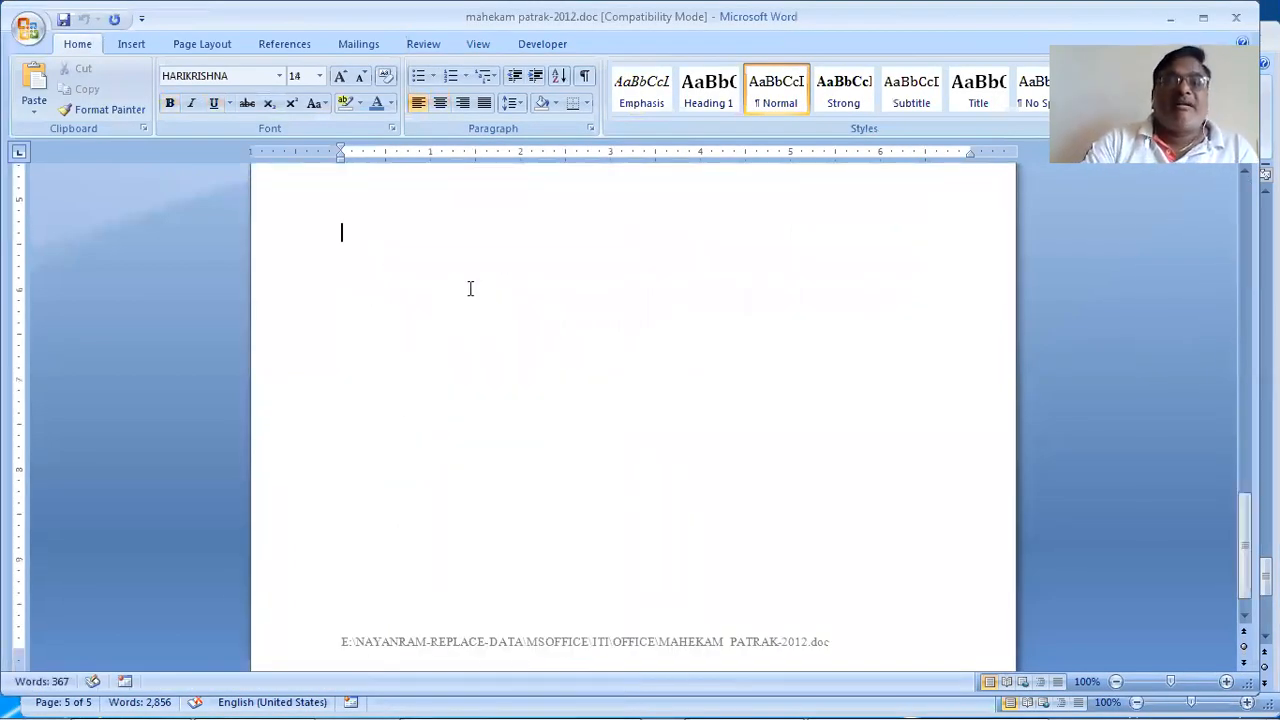
key(Page_Up)
drag(302, 436, 357, 514)
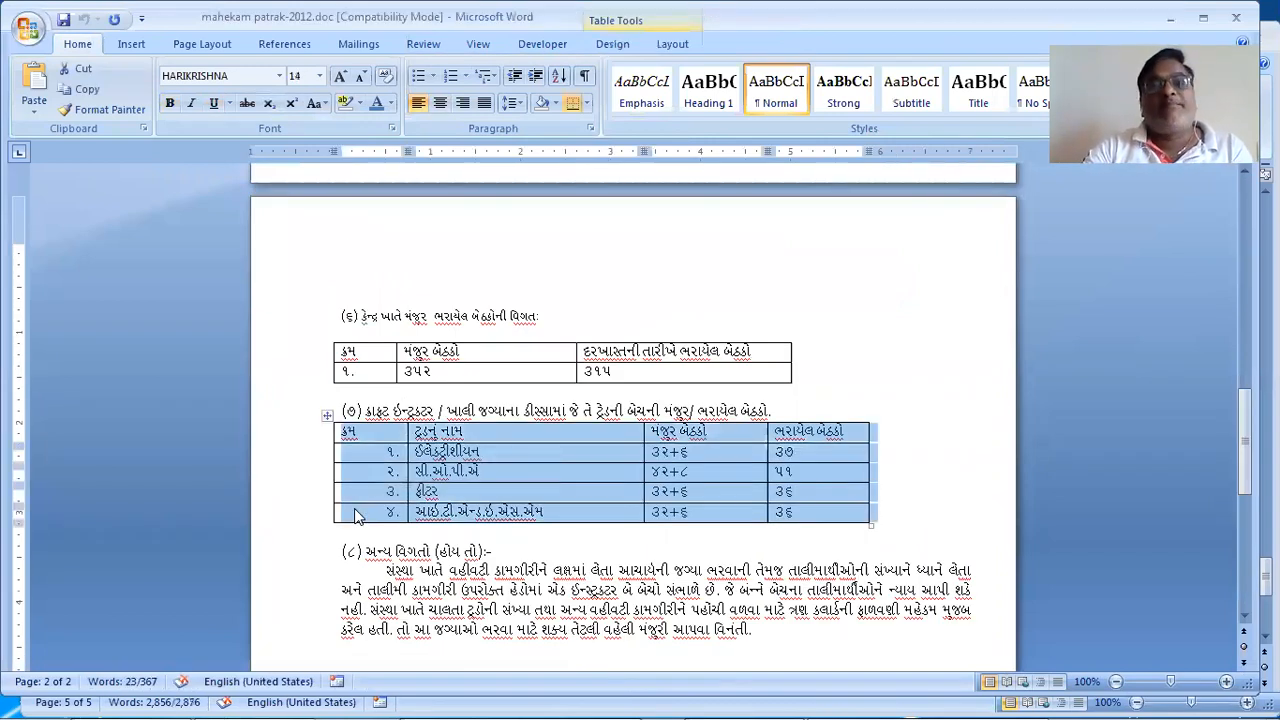
key(alt+Tab)
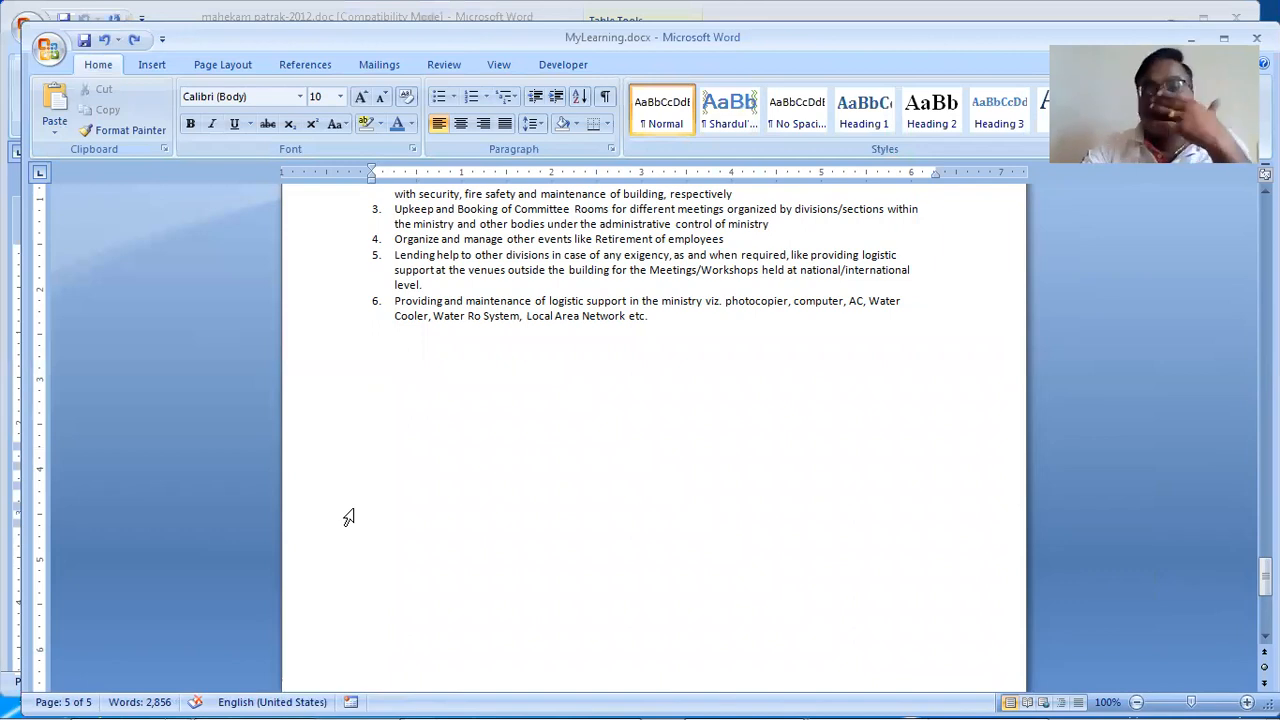
key(ctrl+v)
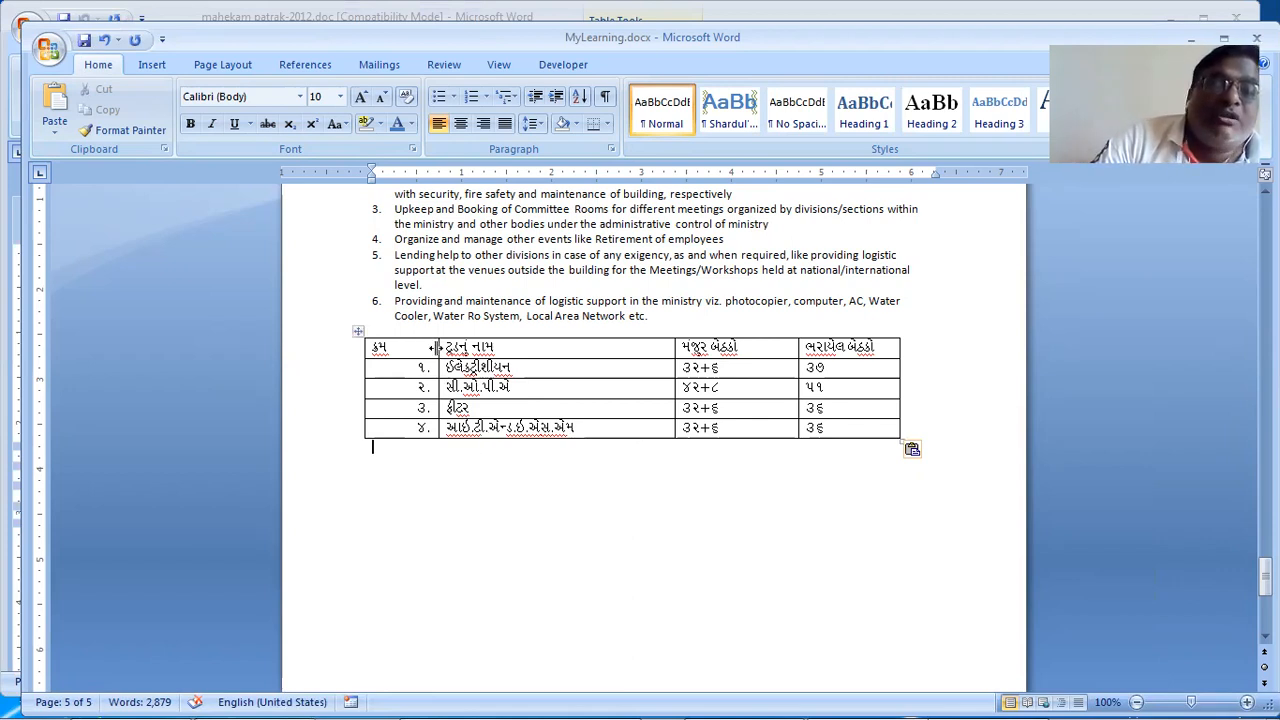
Step: Drag the border between the first and second columns left to narrow the first column
drag(435, 347, 400, 350)
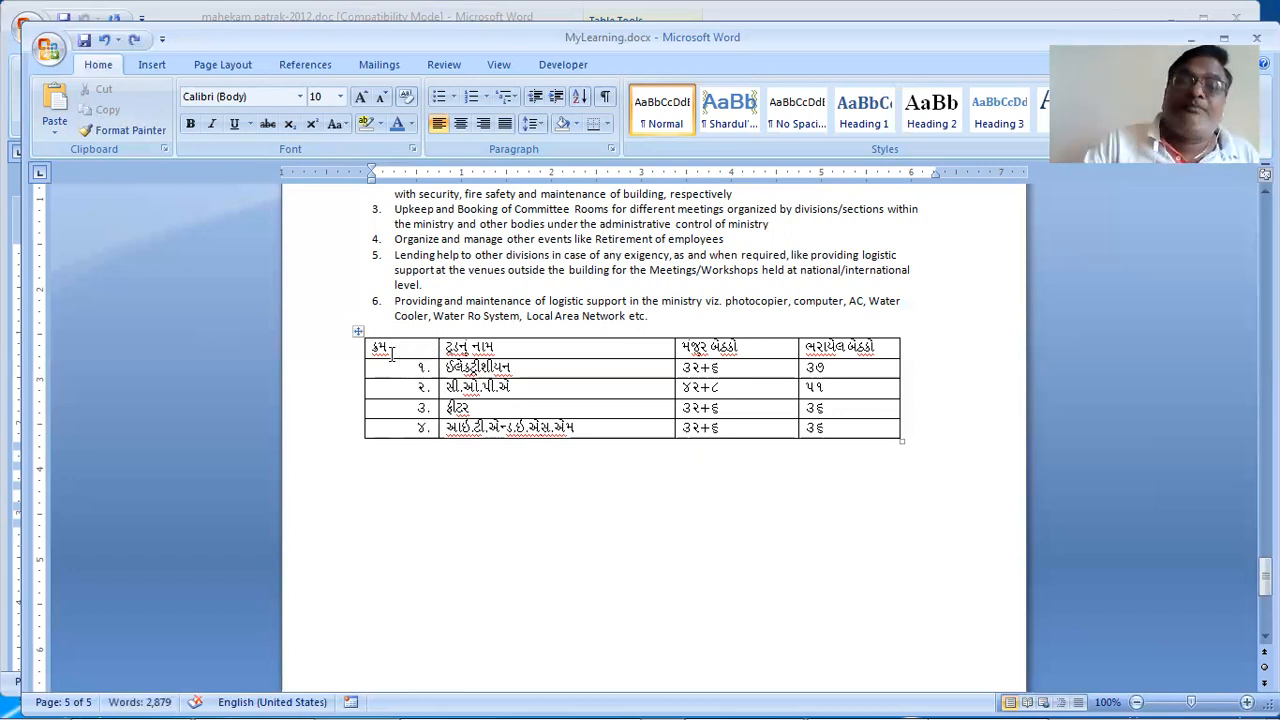
Step: Insert an empty row below row 2, after the ૫૧ cell, in the trade table
click(411, 370)
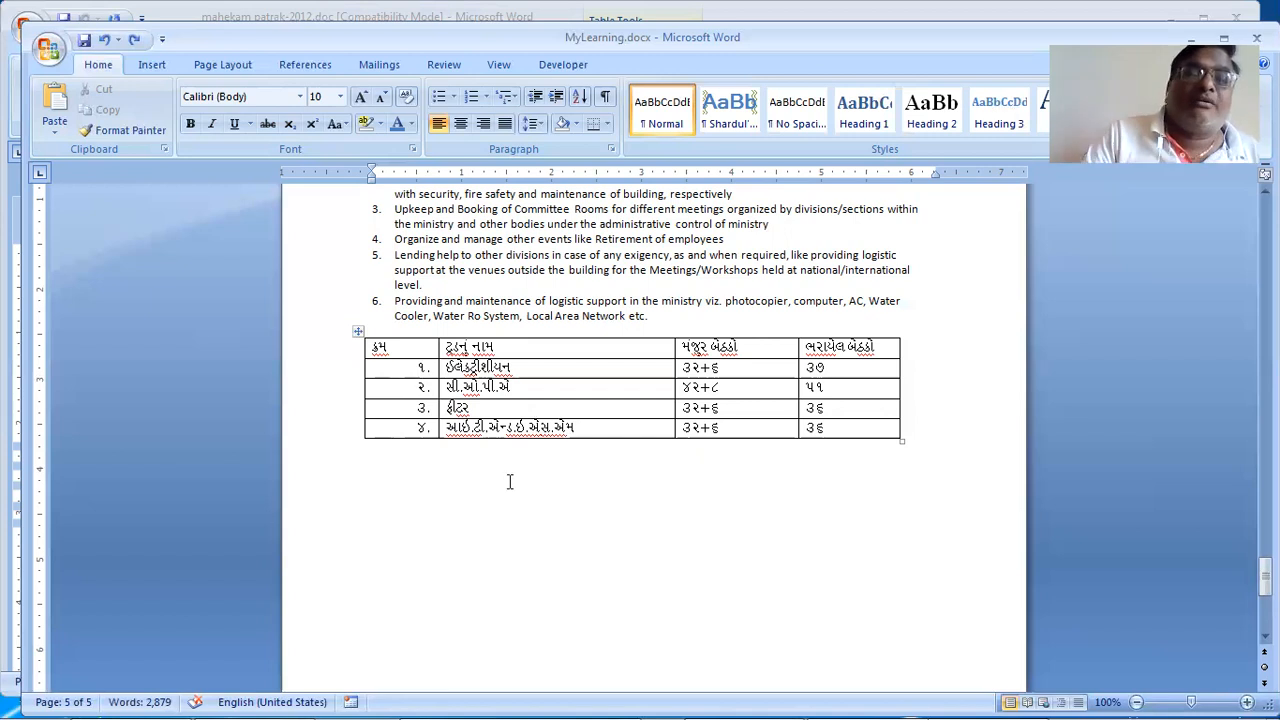
click(423, 369)
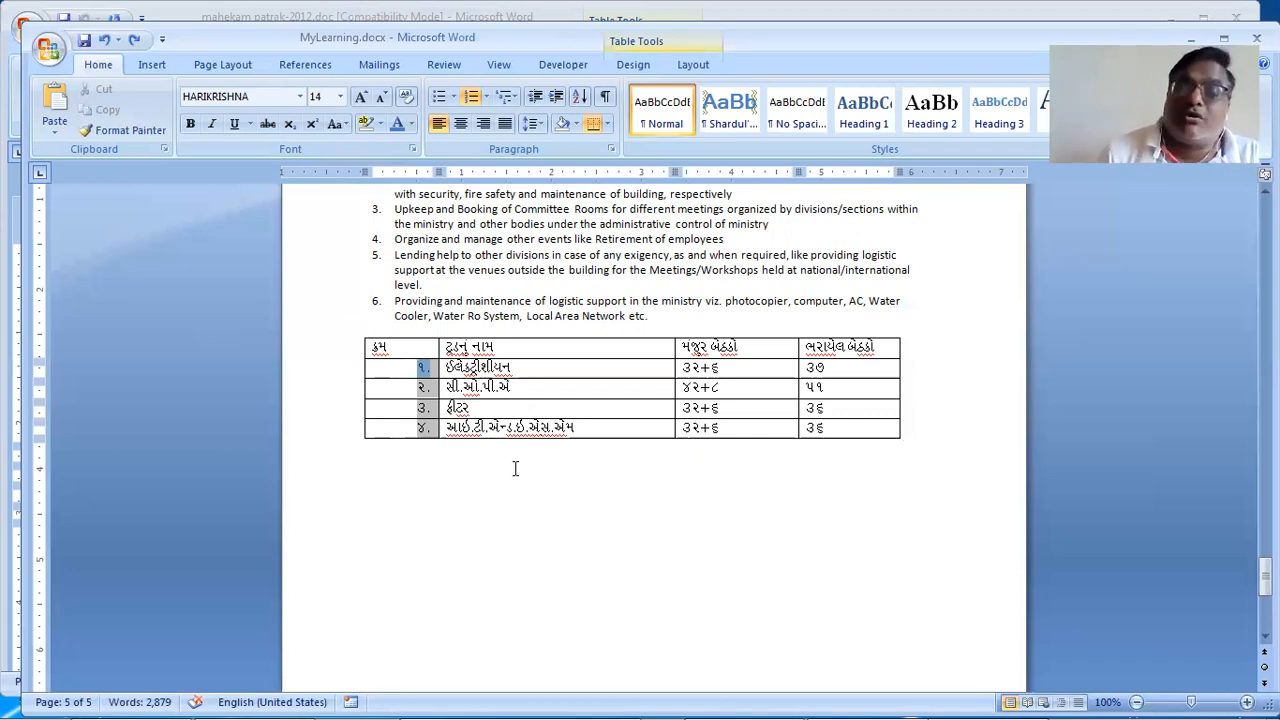
click(515, 469)
key(Right)
key(Right)
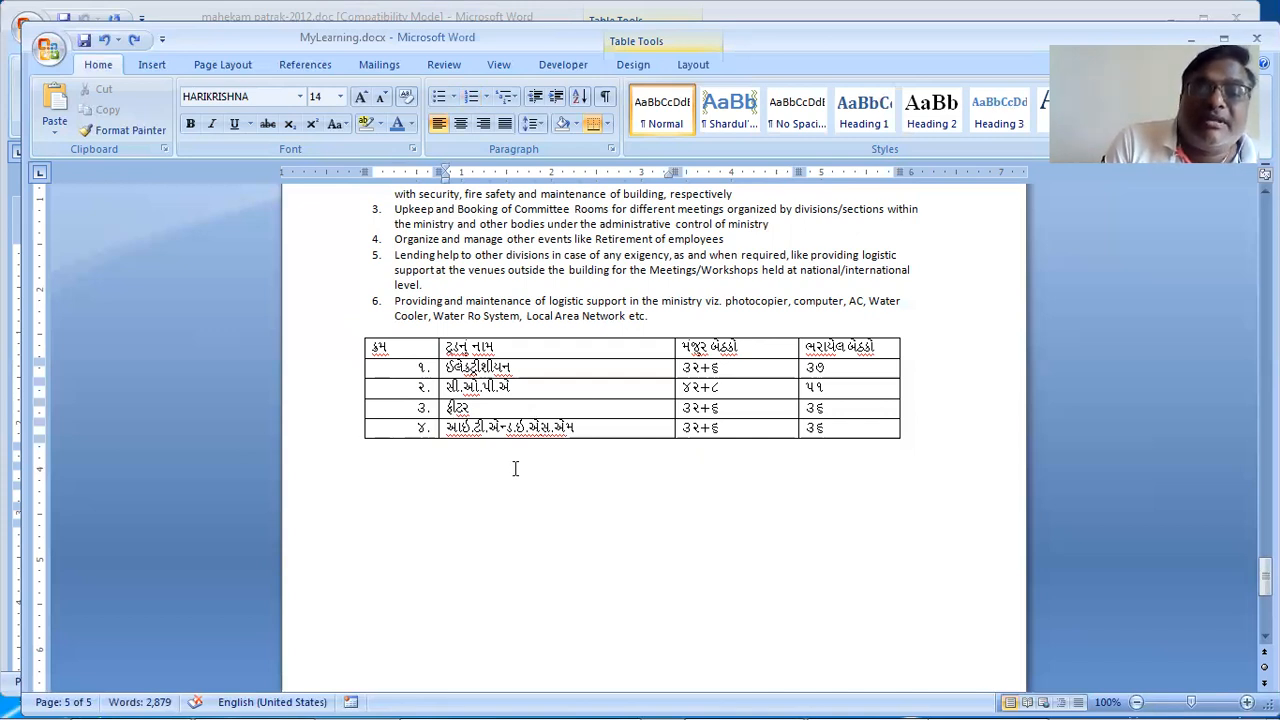
key(alt+End)
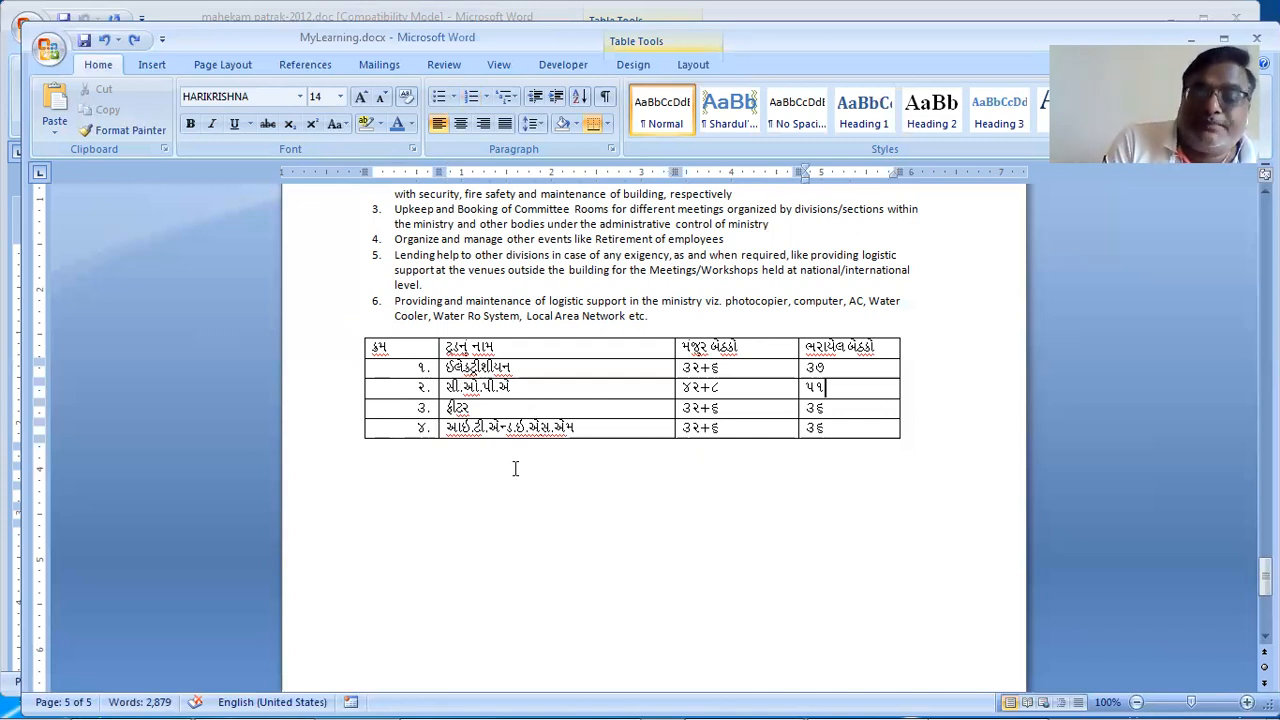
key(Return)
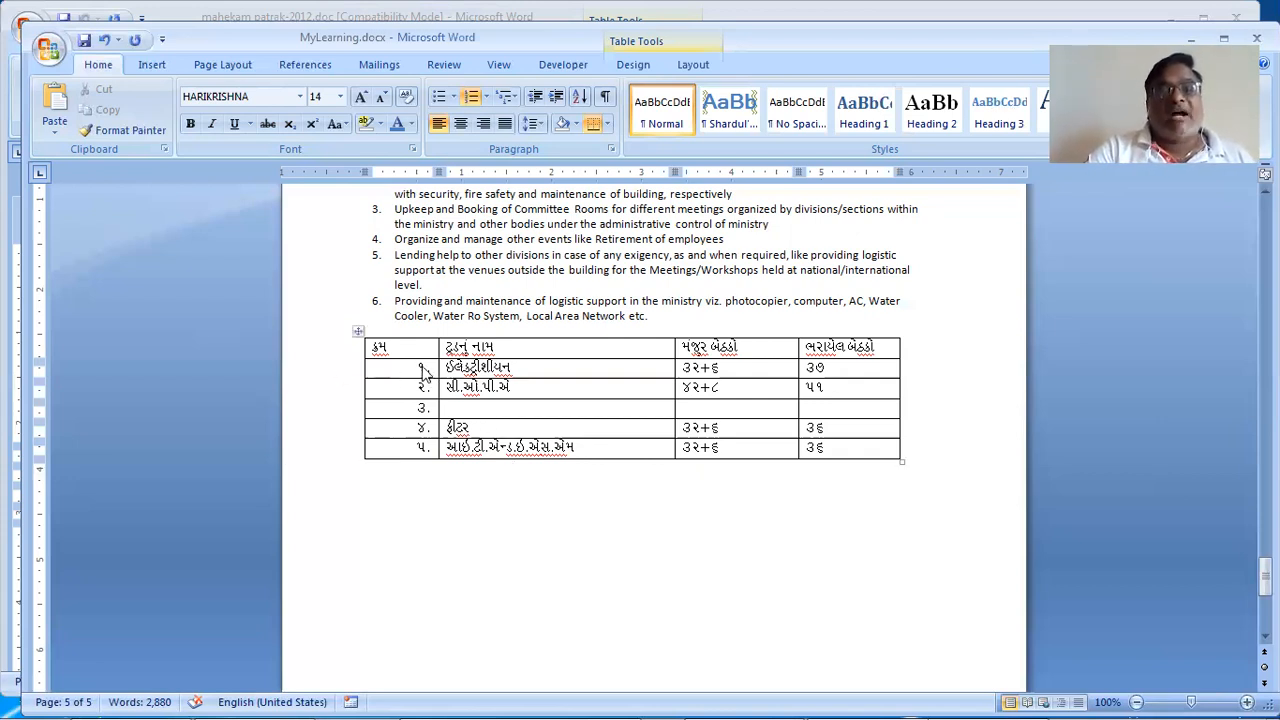
Step: Remove the automatic number from the હીટર row's first-column cell
click(420, 428)
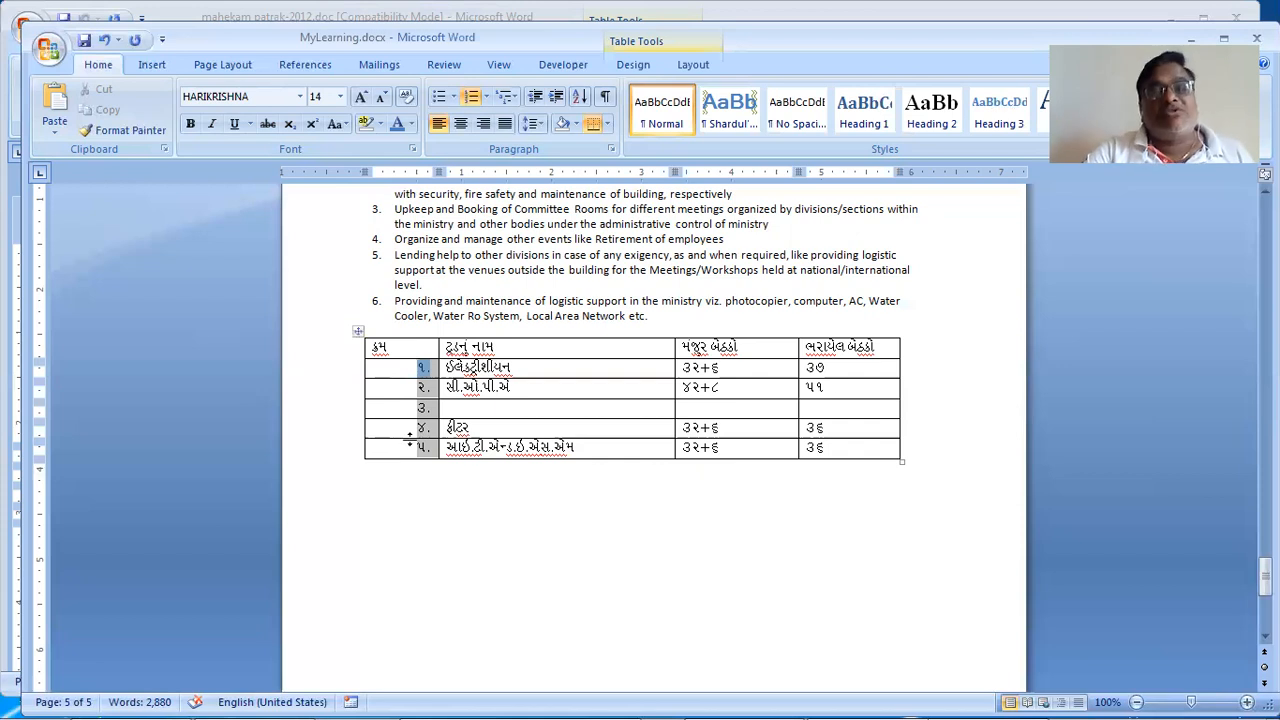
click(506, 449)
click(434, 457)
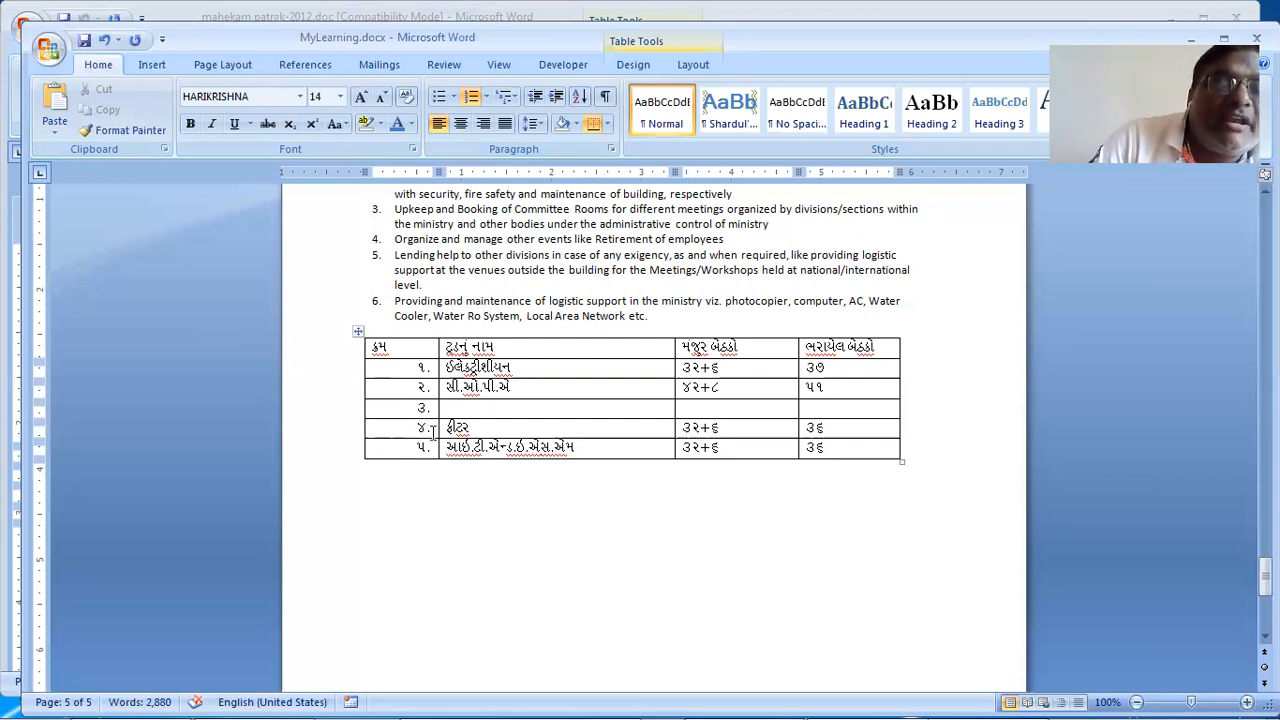
click(424, 428)
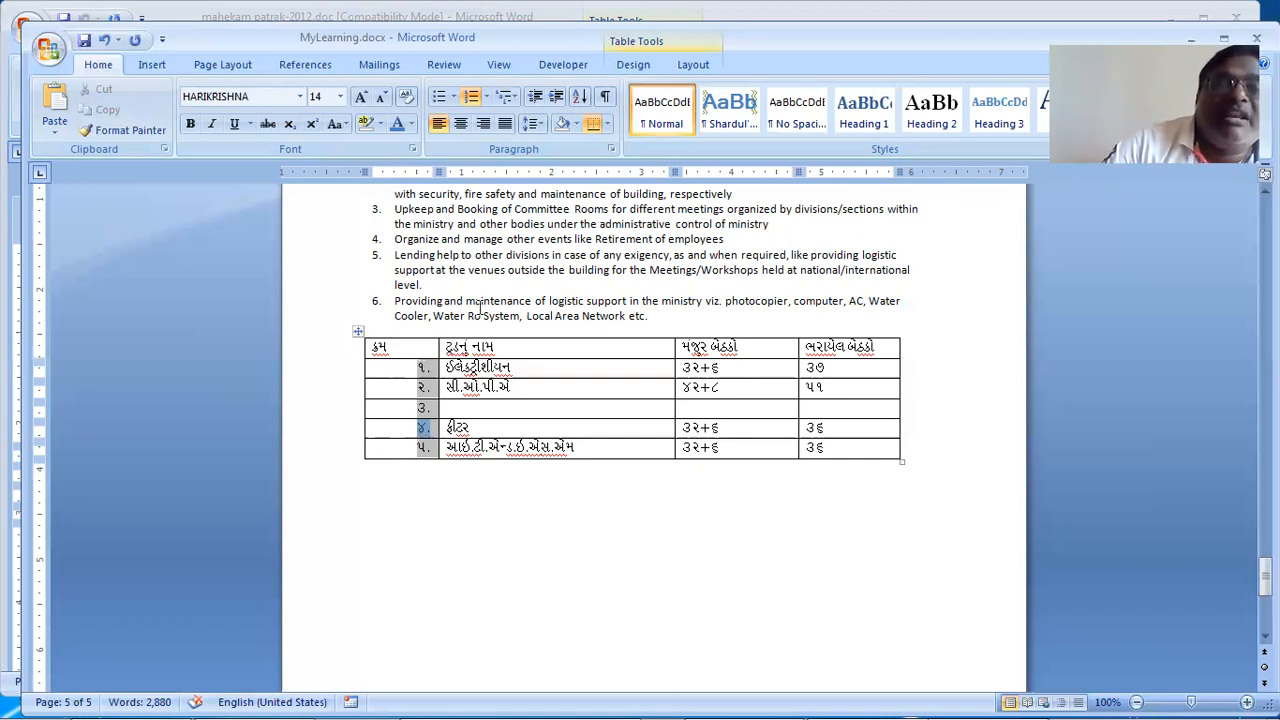
click(537, 97)
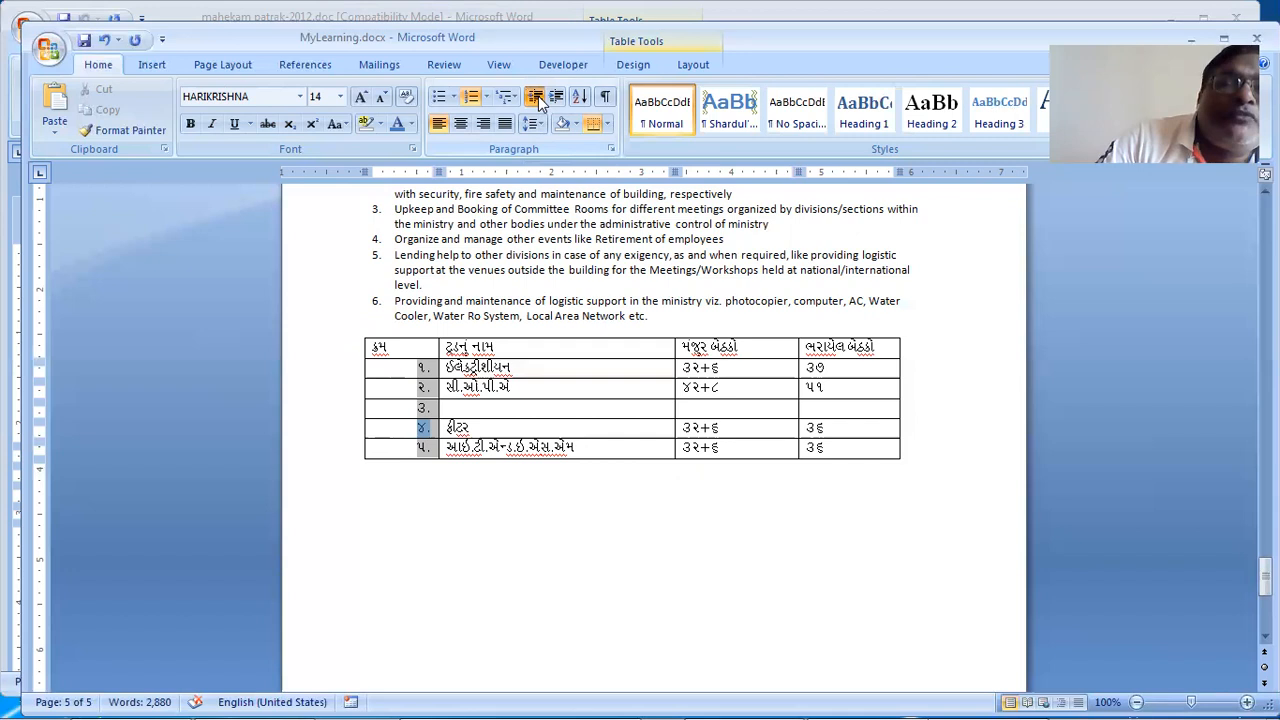
click(540, 99)
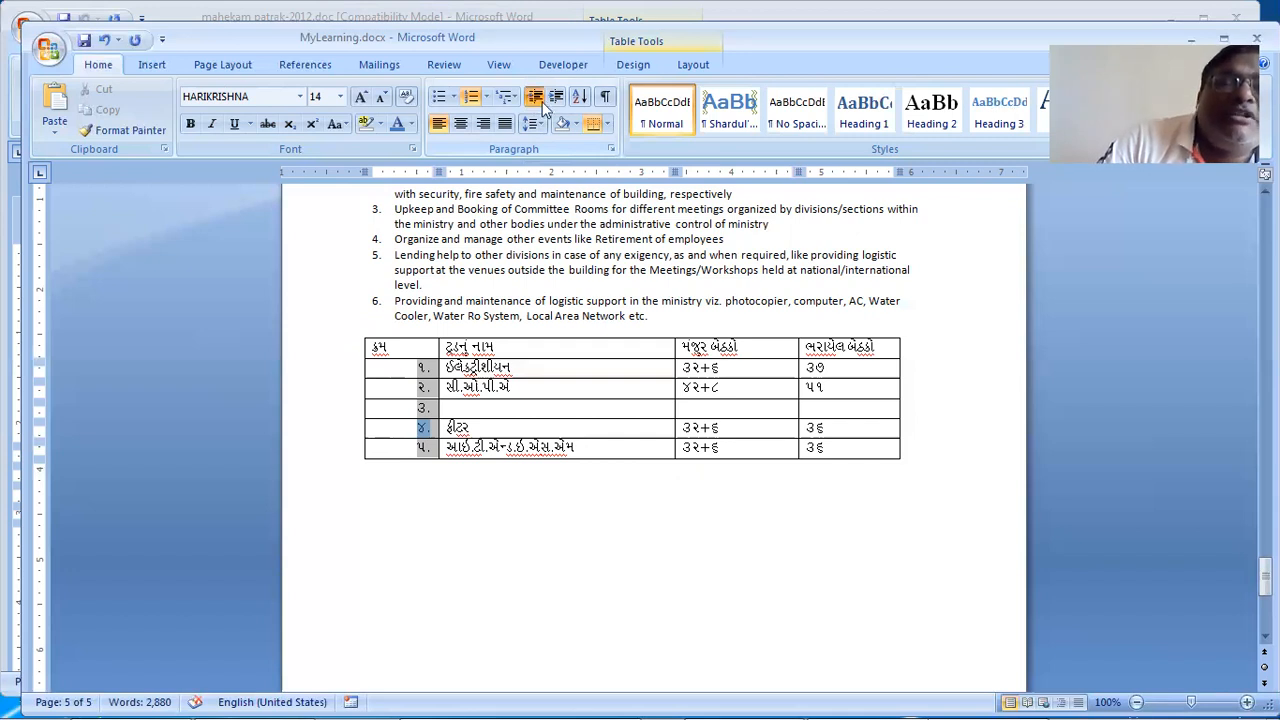
click(534, 99)
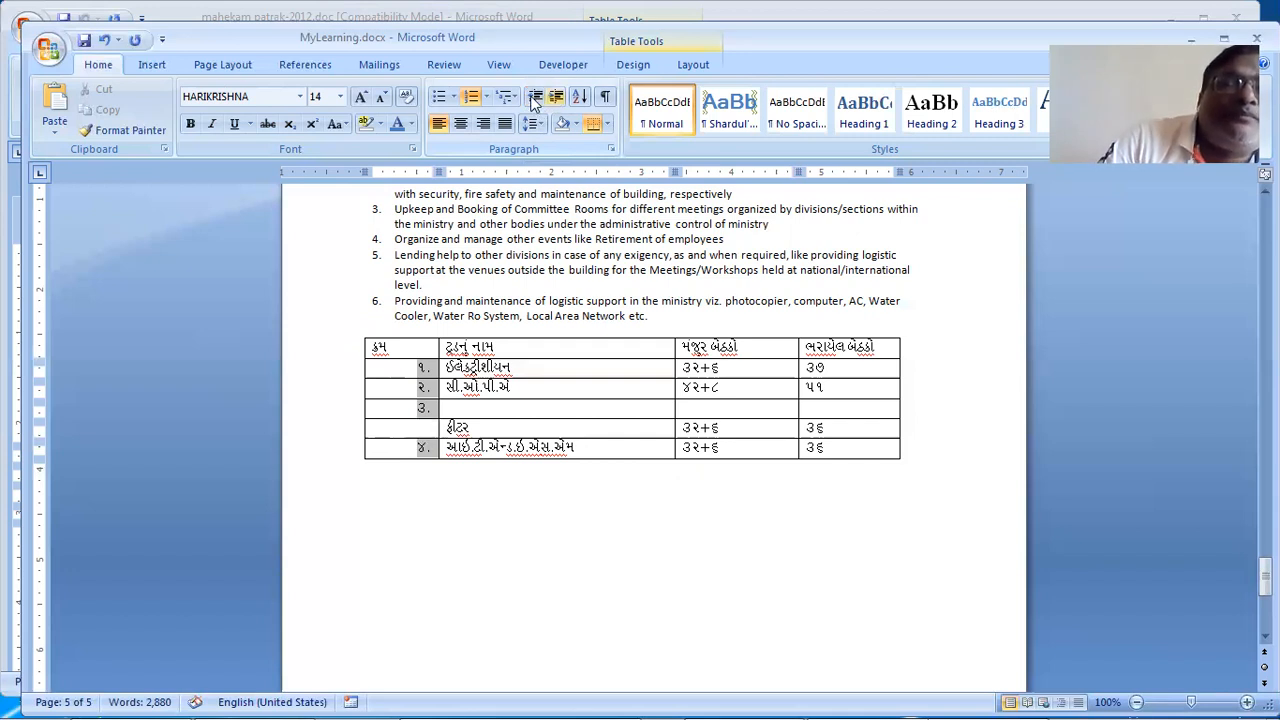
key(ctrl+z)
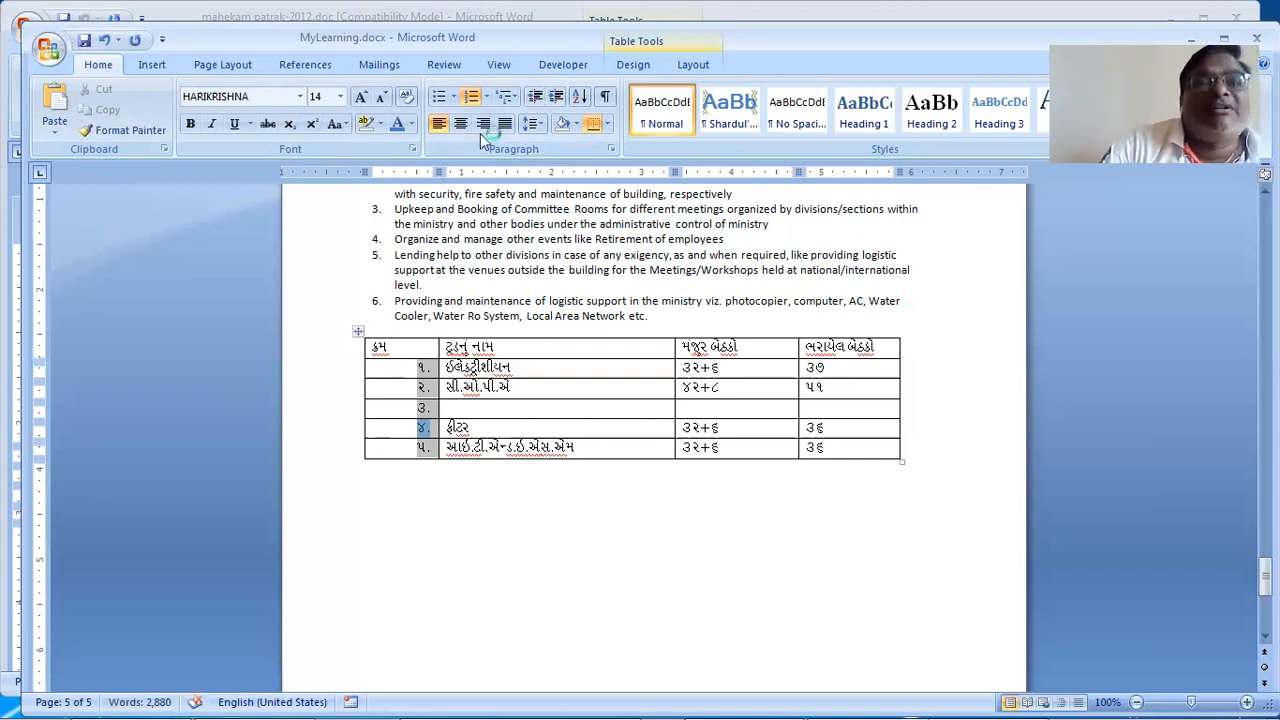
click(471, 97)
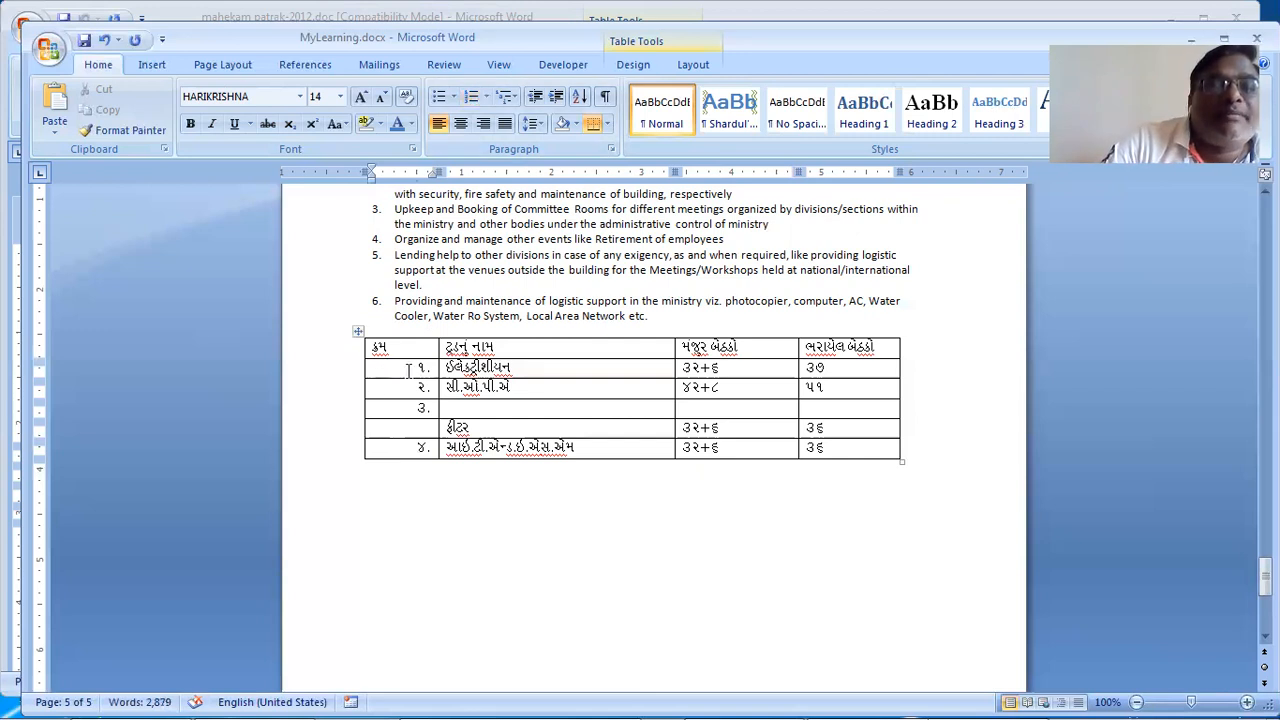
Step: Turn numbering off for all the numbered cells in the first column
drag(408, 370, 420, 454)
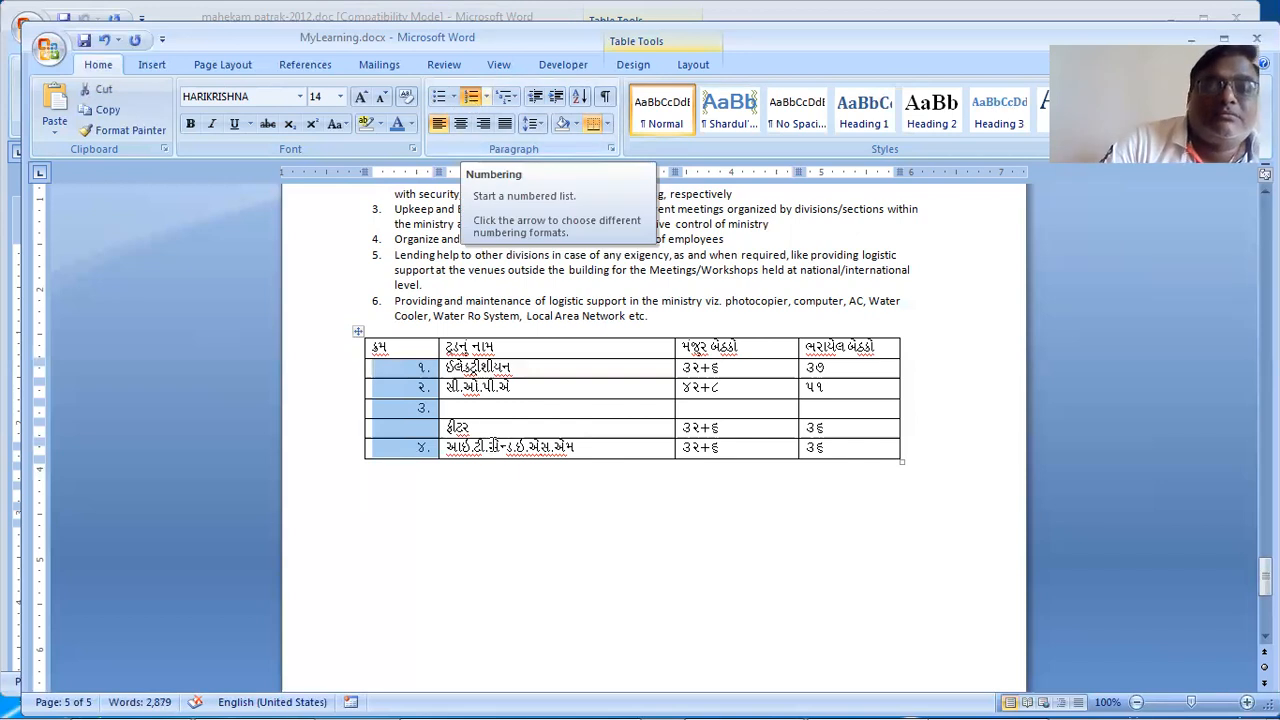
click(472, 101)
click(483, 463)
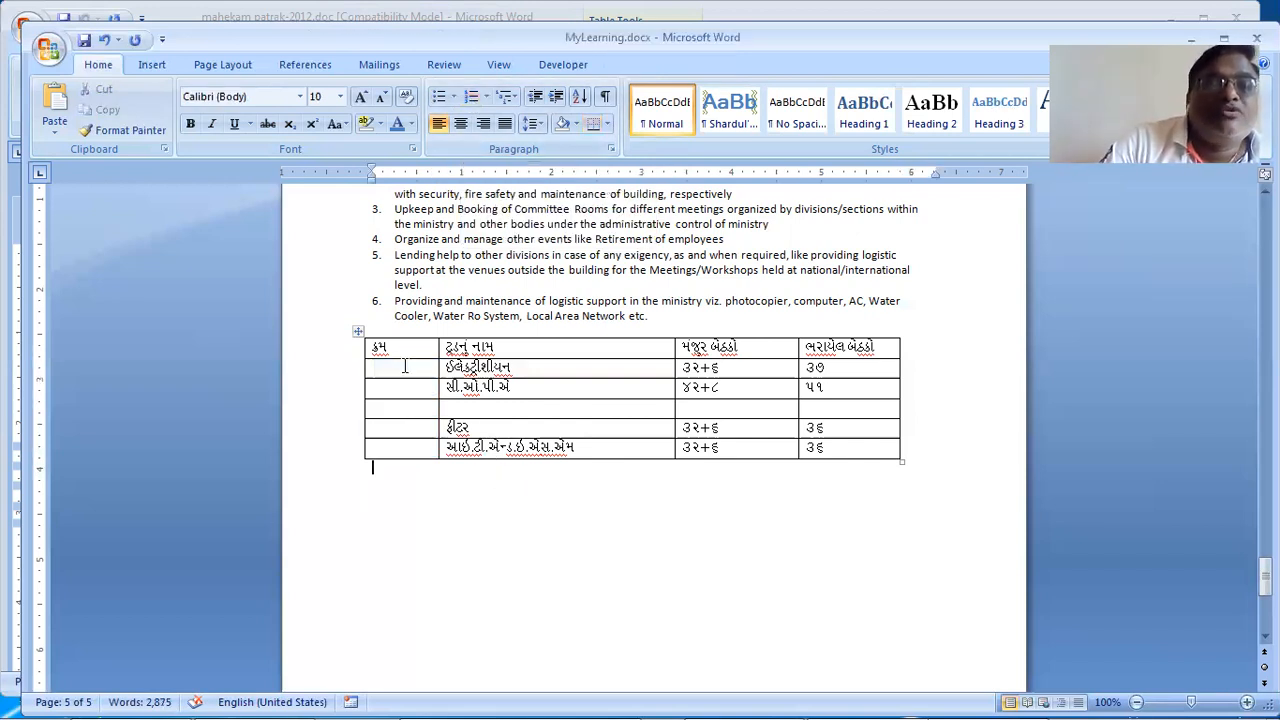
click(404, 366)
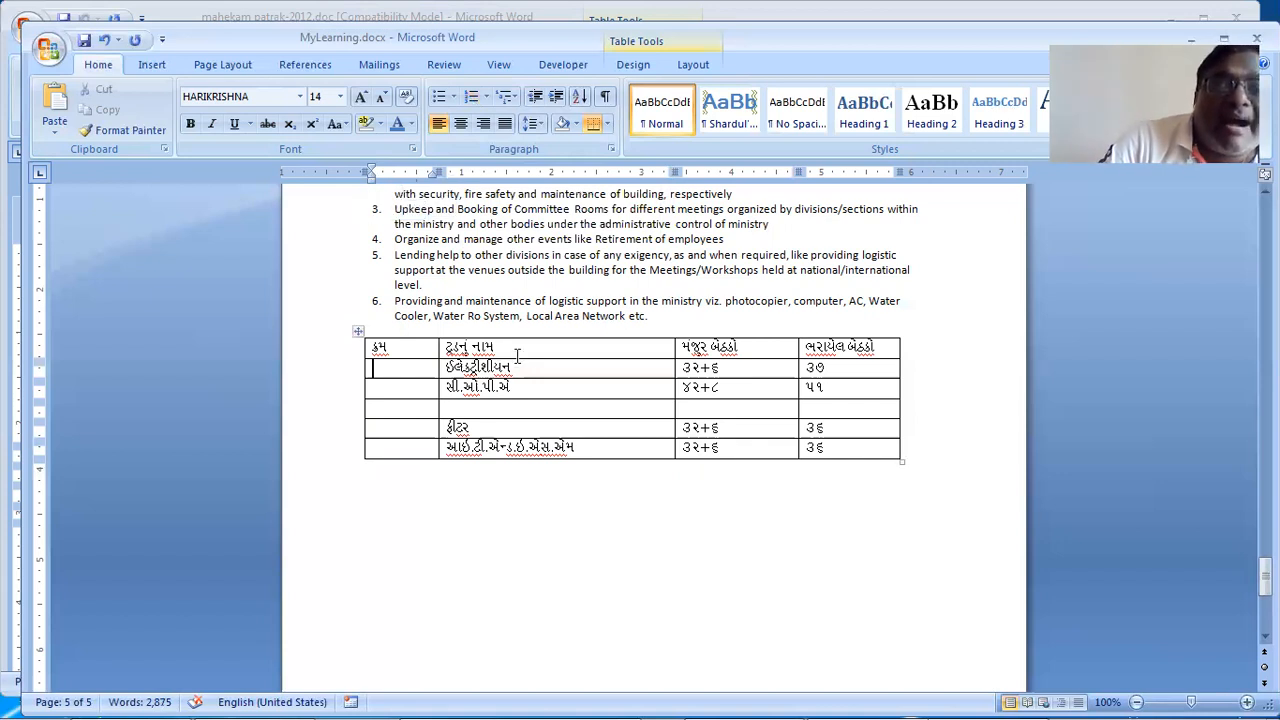
click(530, 368)
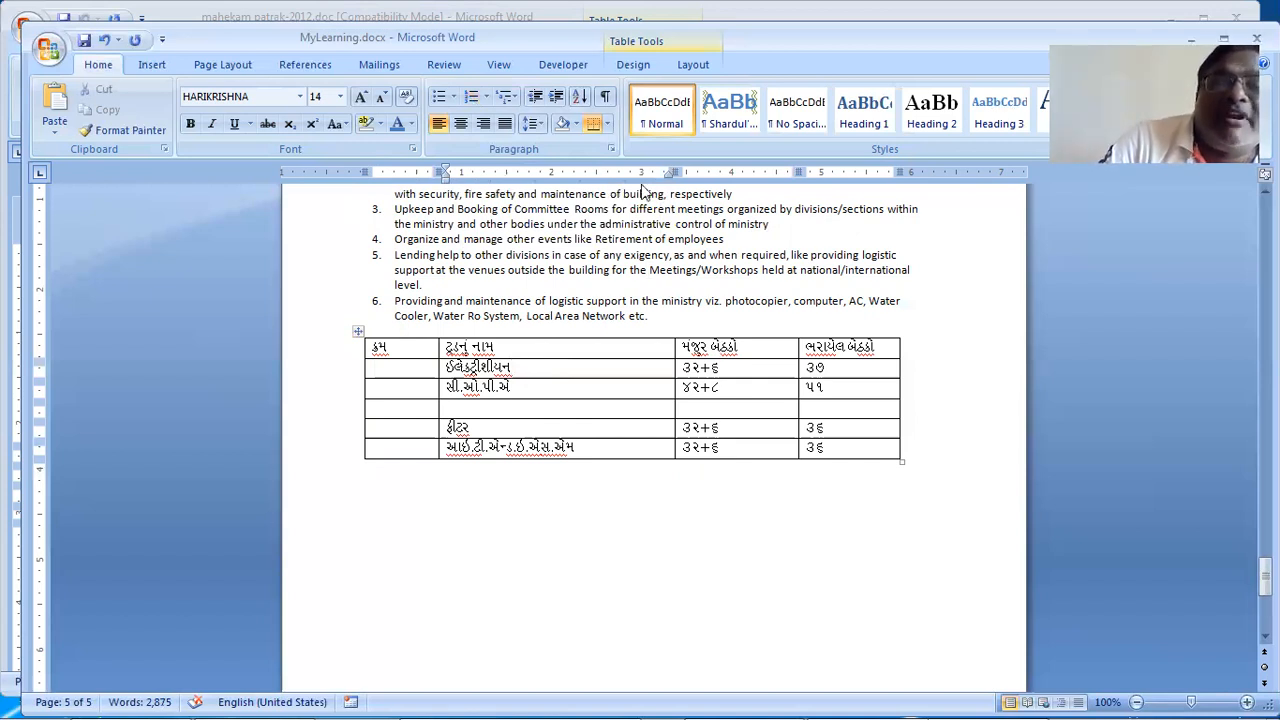
click(751, 372)
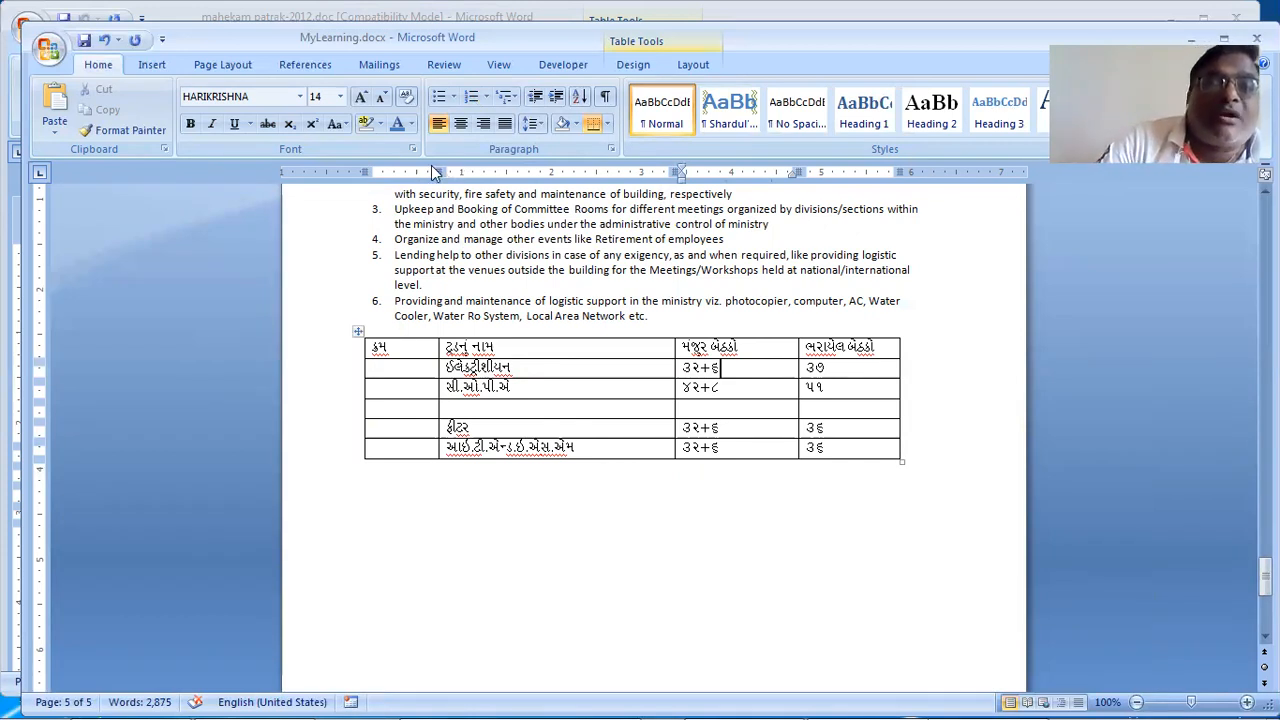
Step: Drag the first column's ruler marker left to narrow the empty first column
drag(437, 172, 409, 172)
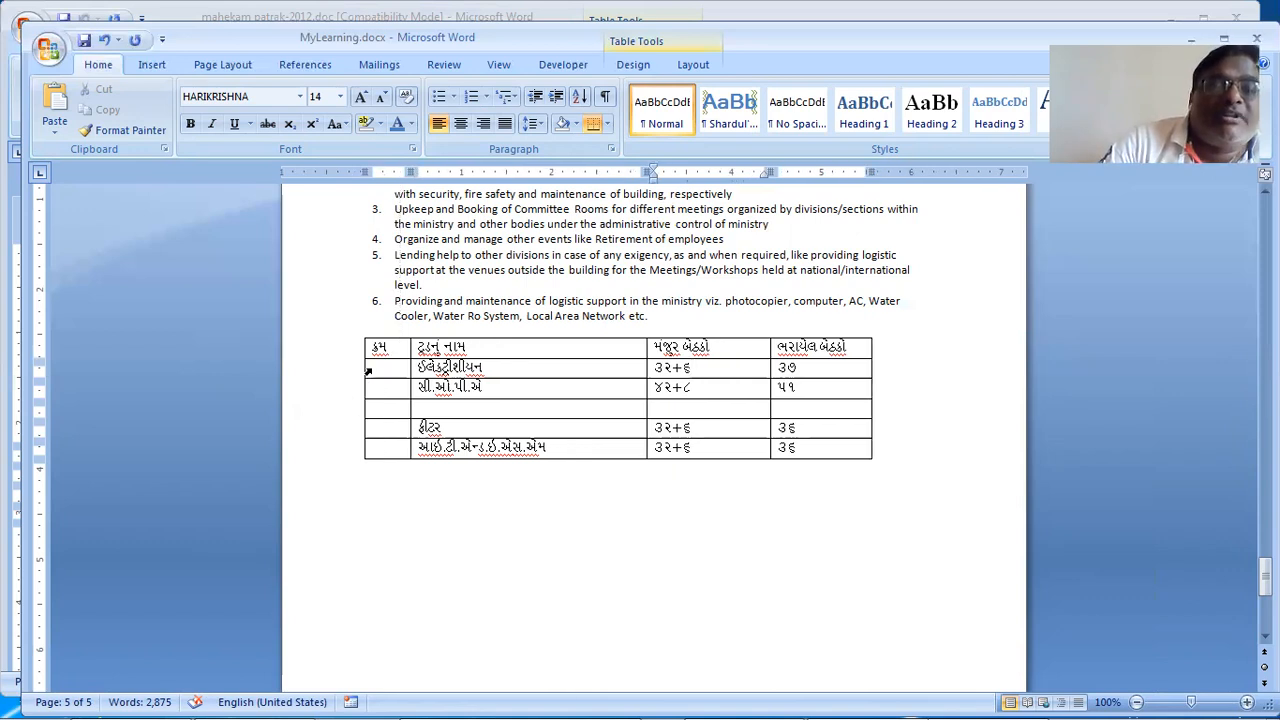
drag(369, 367, 366, 451)
click(440, 523)
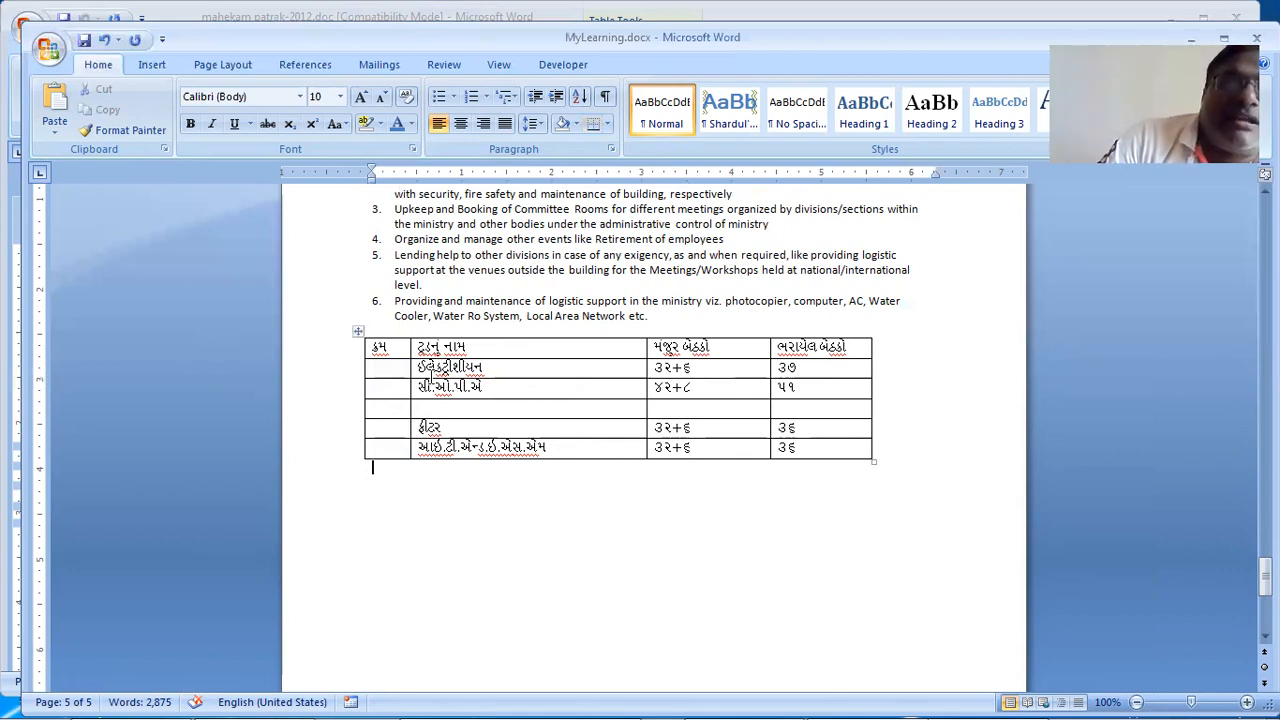
Step: Select the table's second row, then the first column, then row 2's empty first cell
click(347, 378)
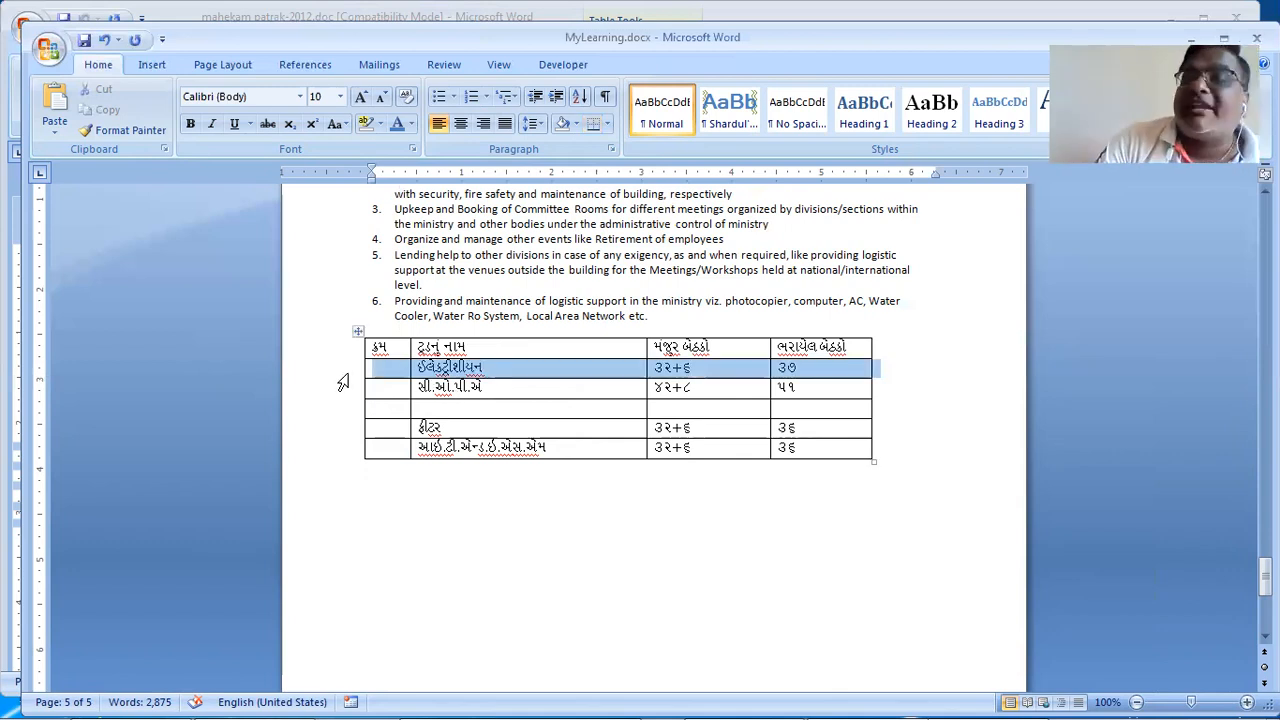
click(399, 333)
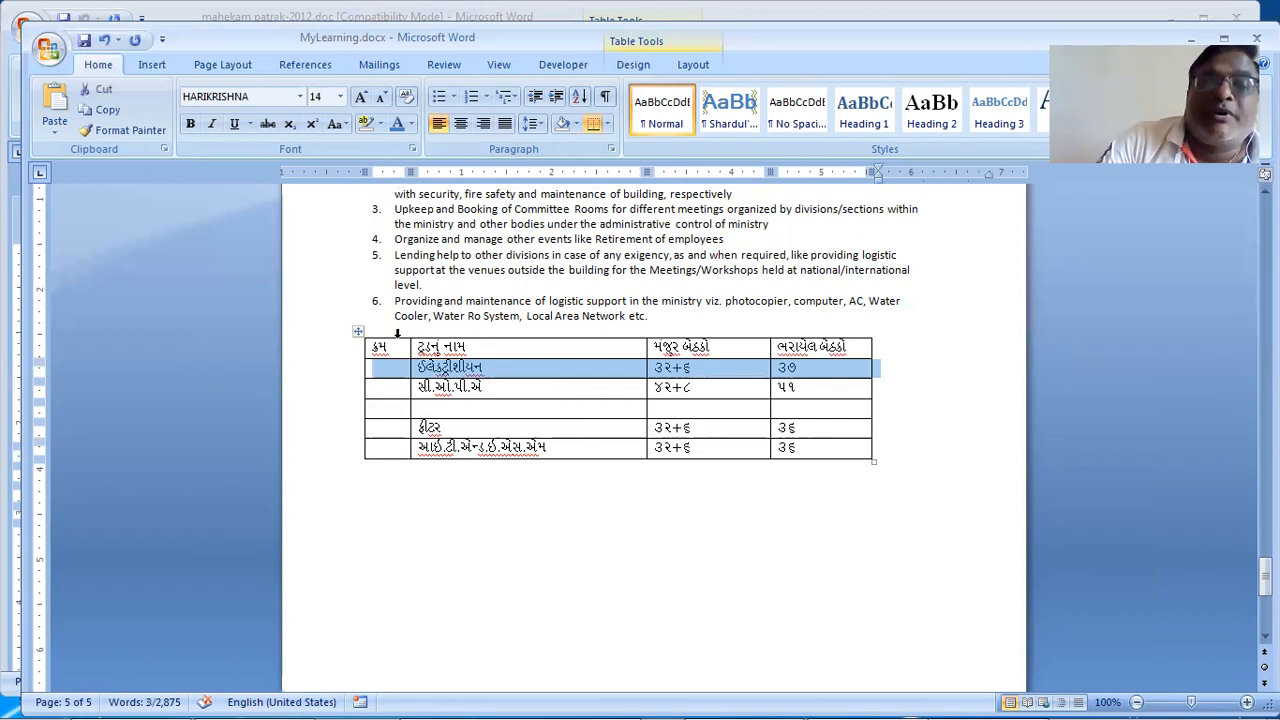
click(465, 568)
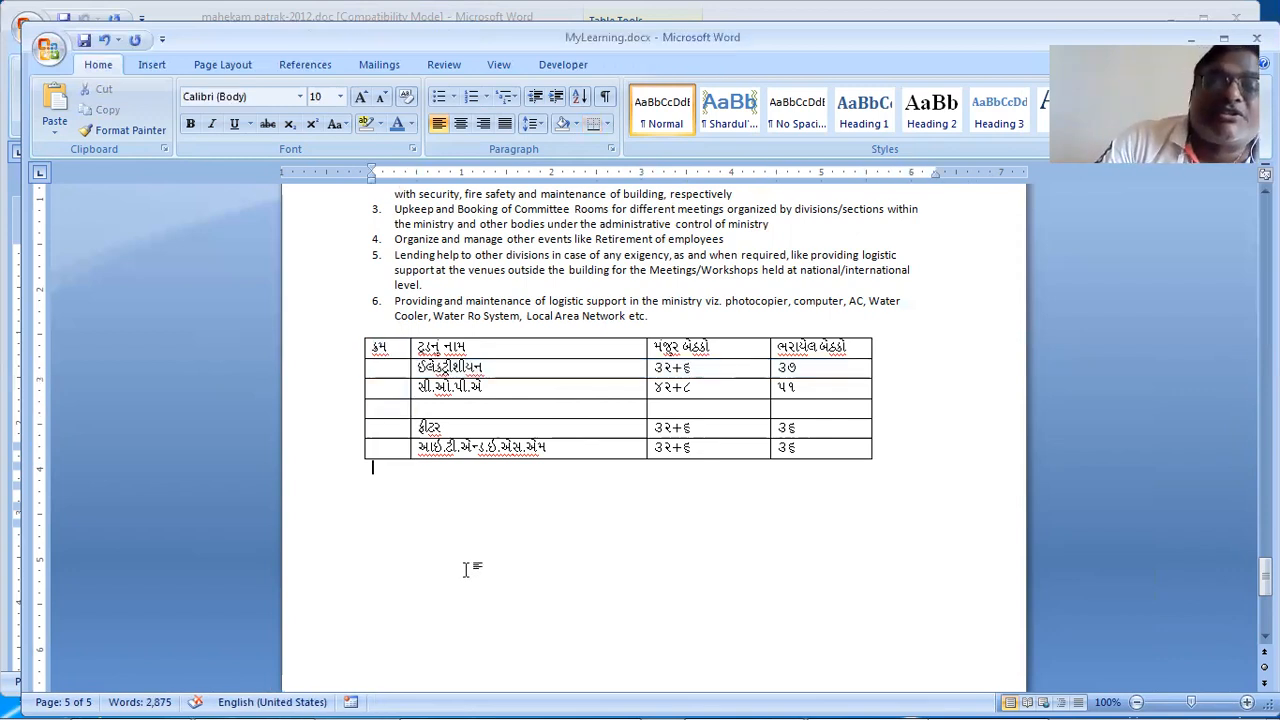
click(368, 373)
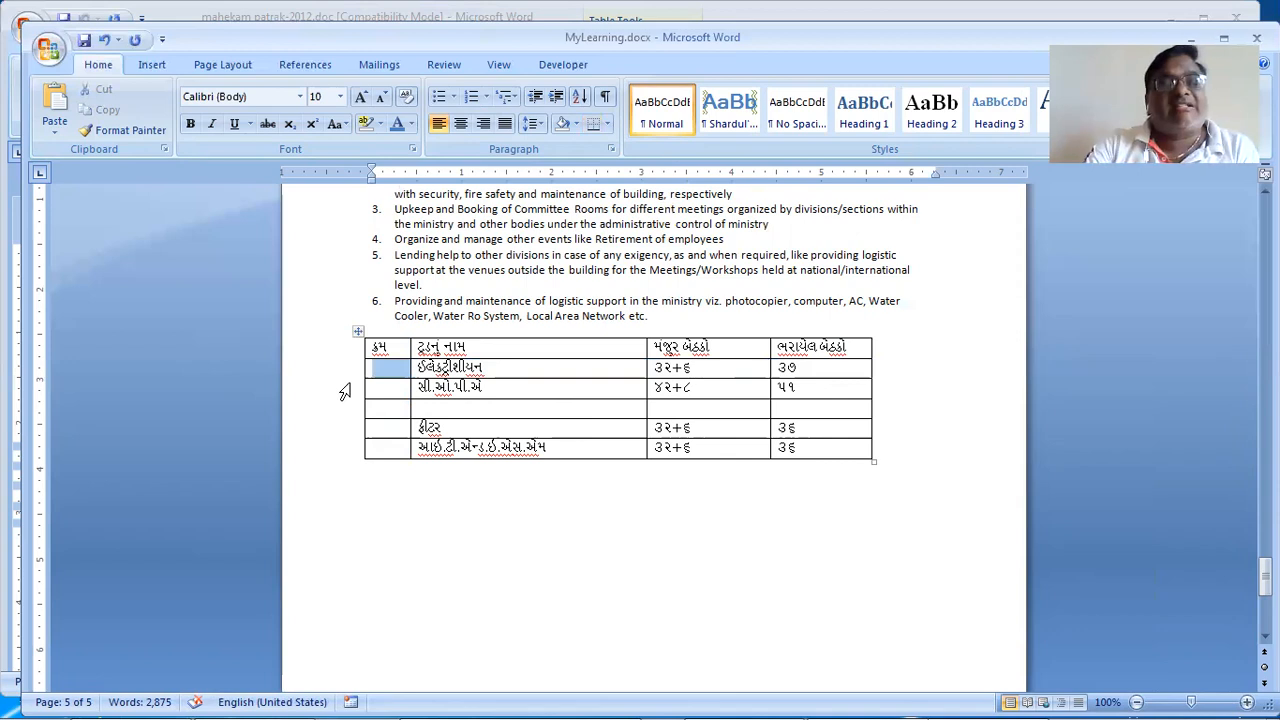
click(383, 526)
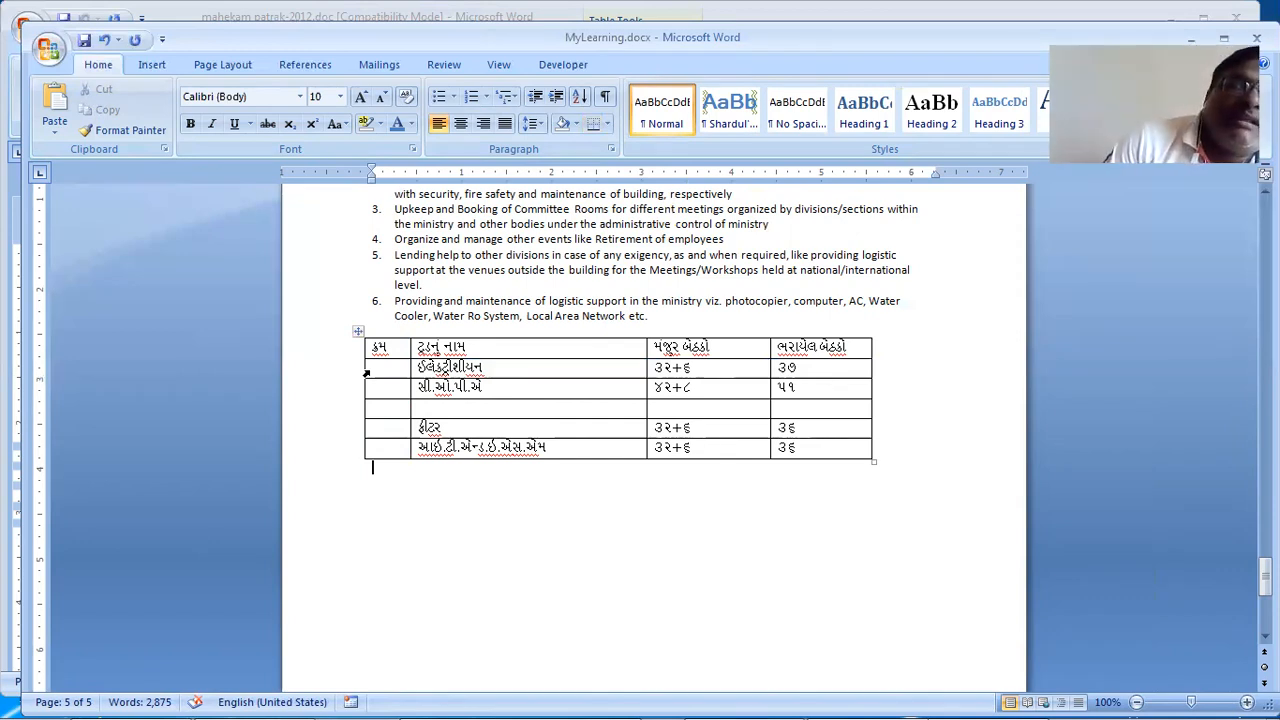
click(366, 373)
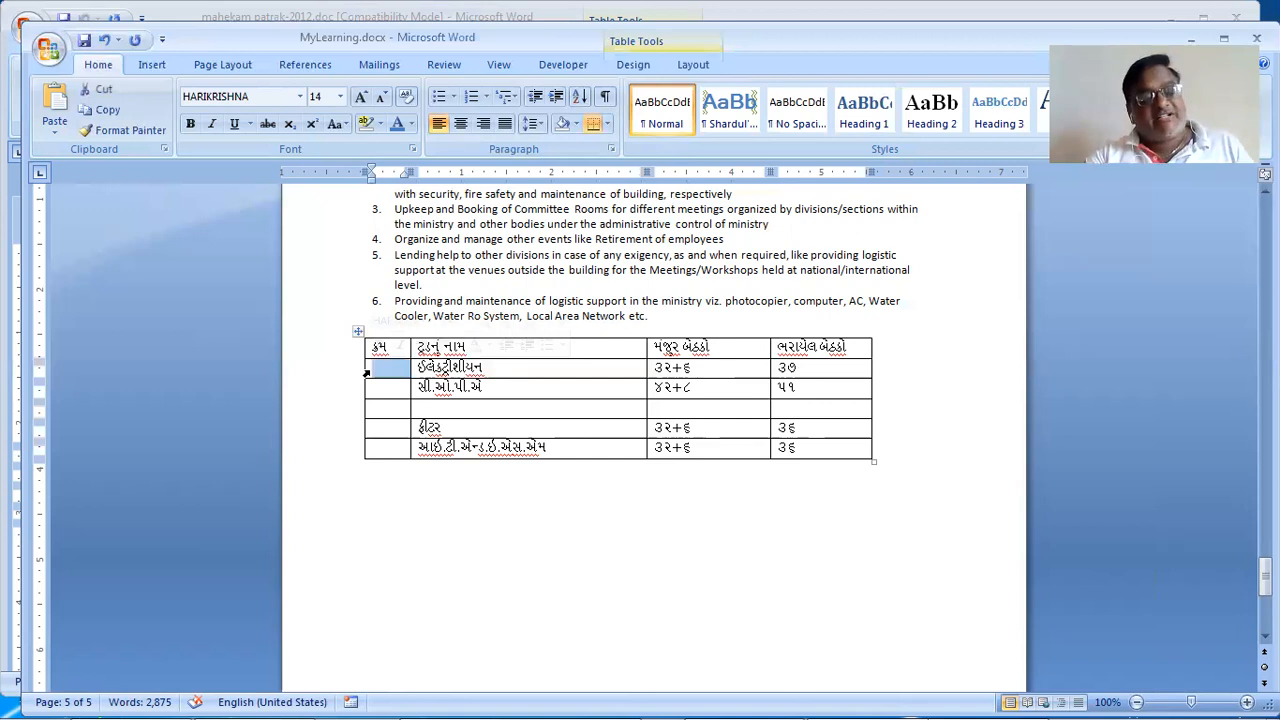
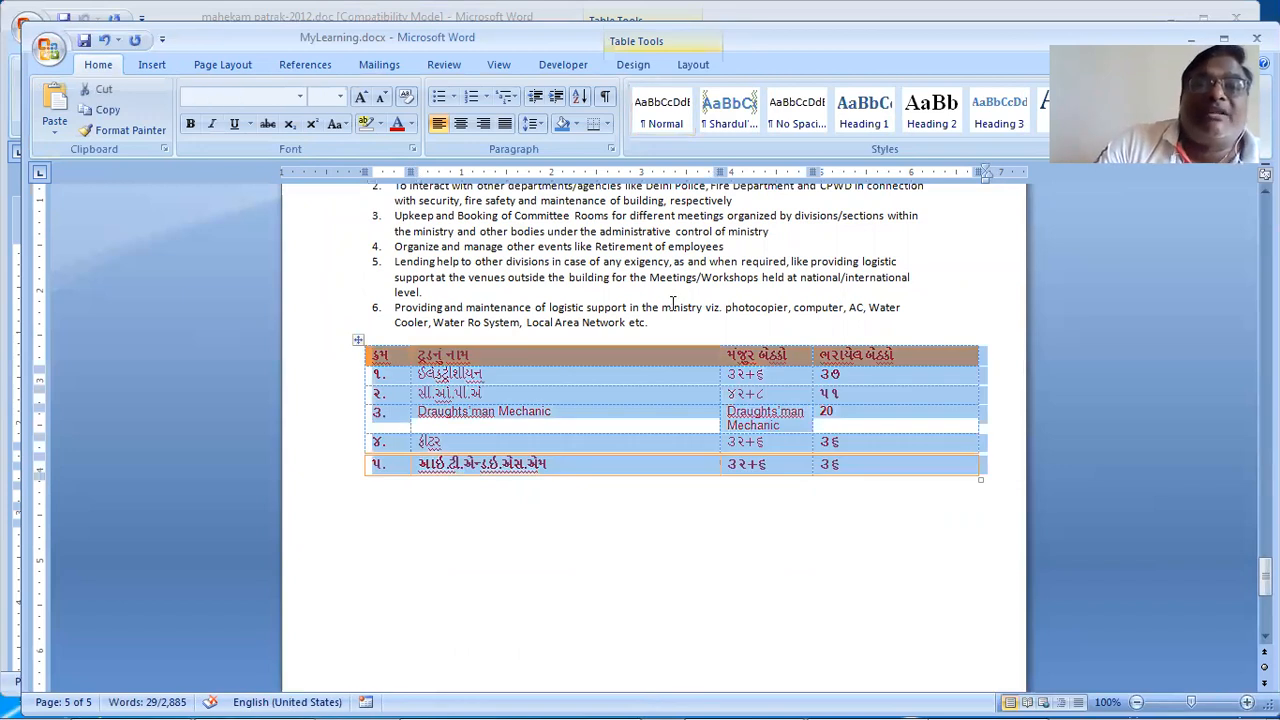
Step: Open the Shading colour choices for the selected Gujarati table
click(575, 124)
Step: Set the table shading to No Color, apply a text colour, and deselect the table
click(603, 289)
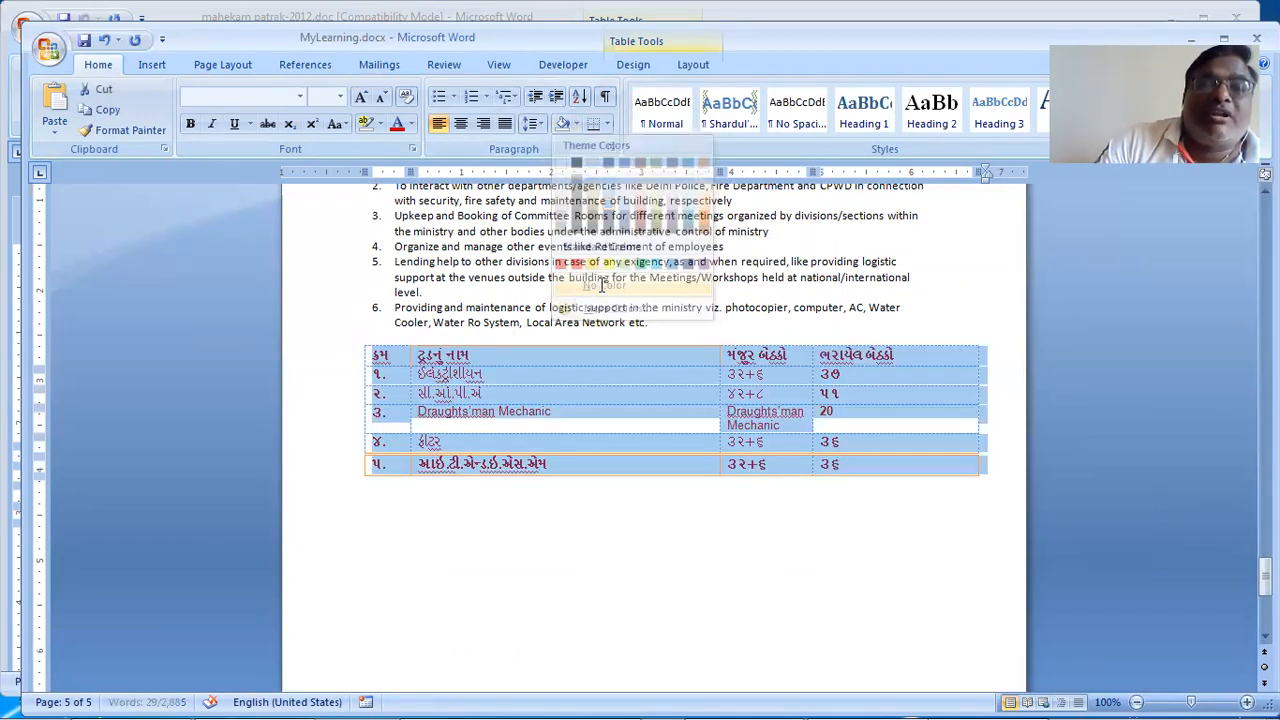
click(413, 124)
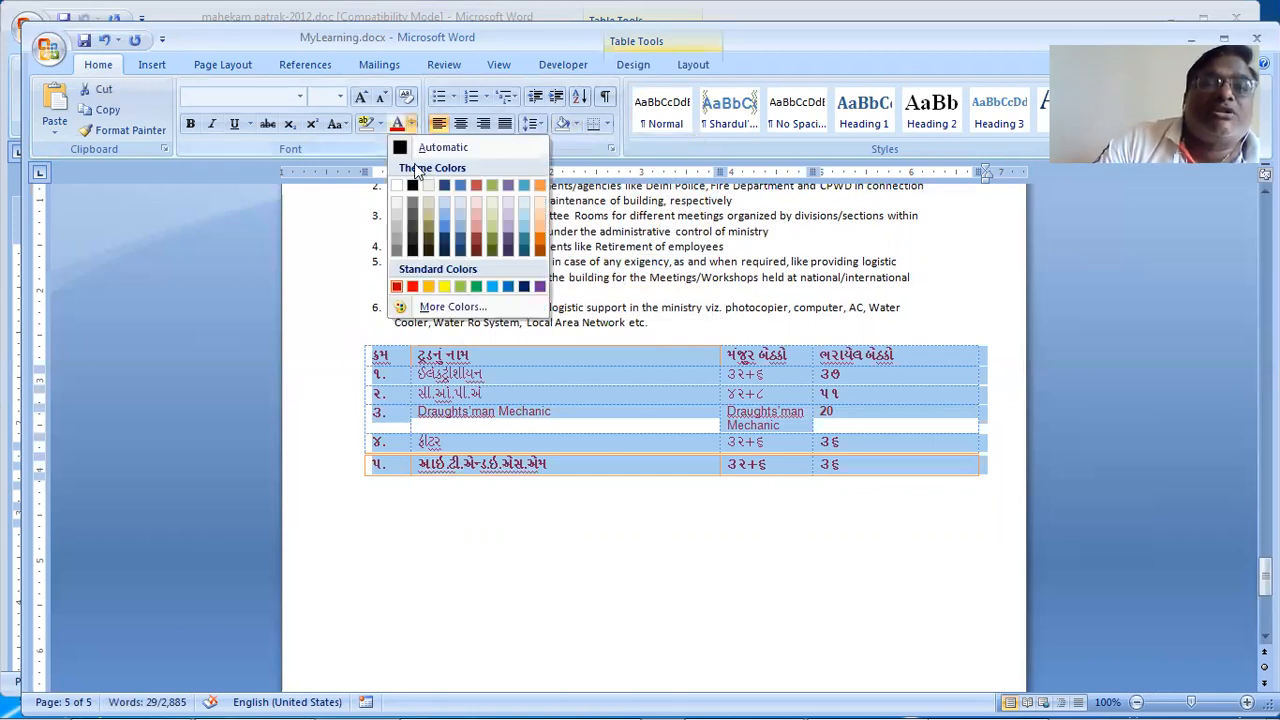
click(420, 192)
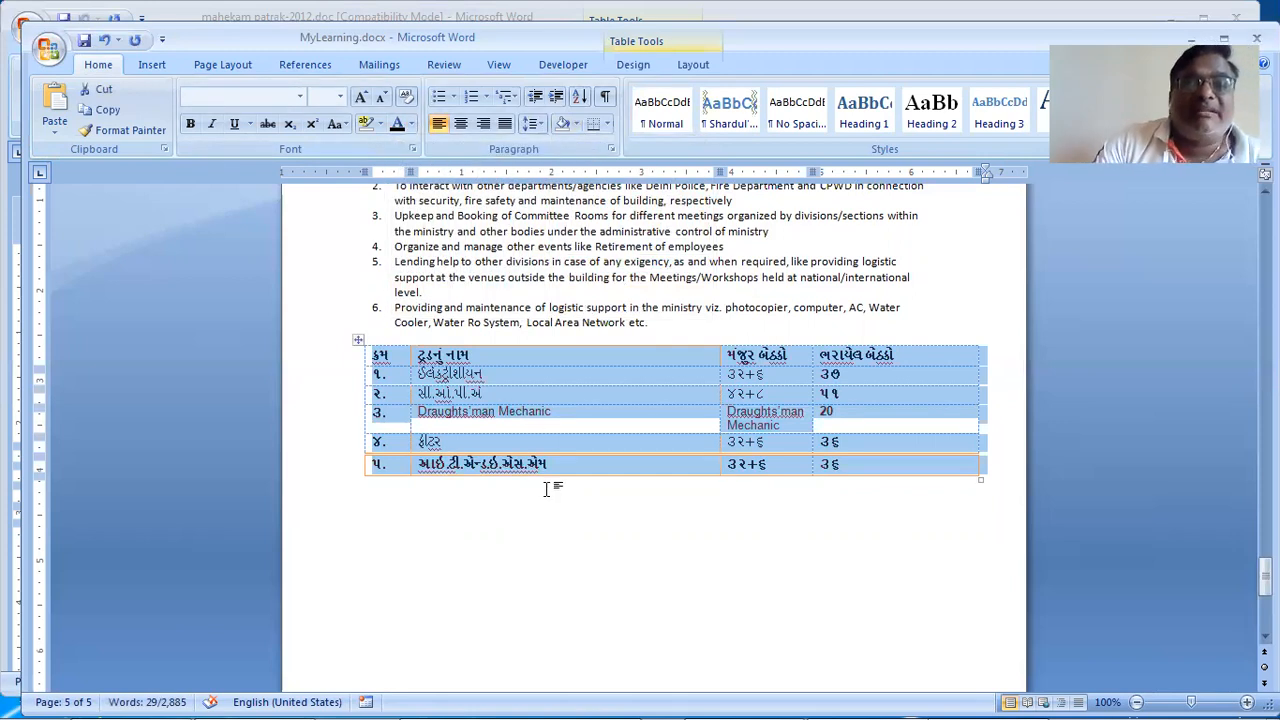
click(517, 505)
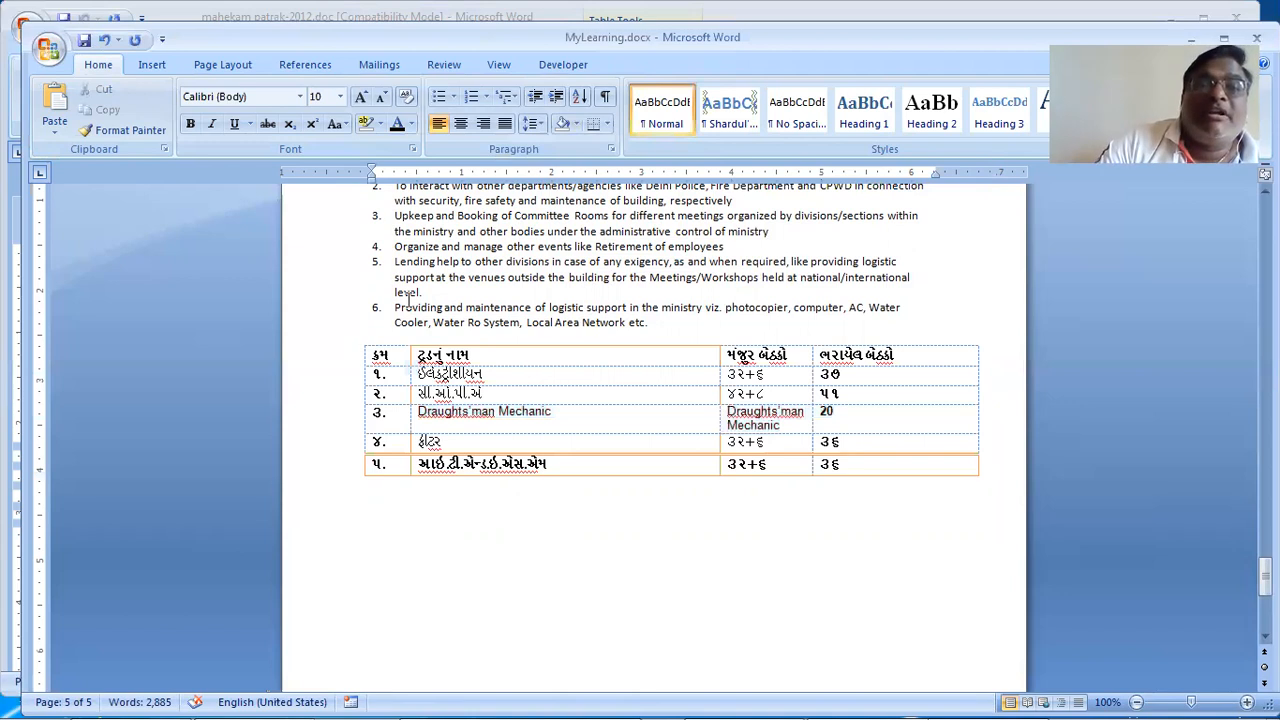
Step: Reselect the whole Gujarati table and bring up the Table Tools Design options
click(606, 124)
click(606, 124)
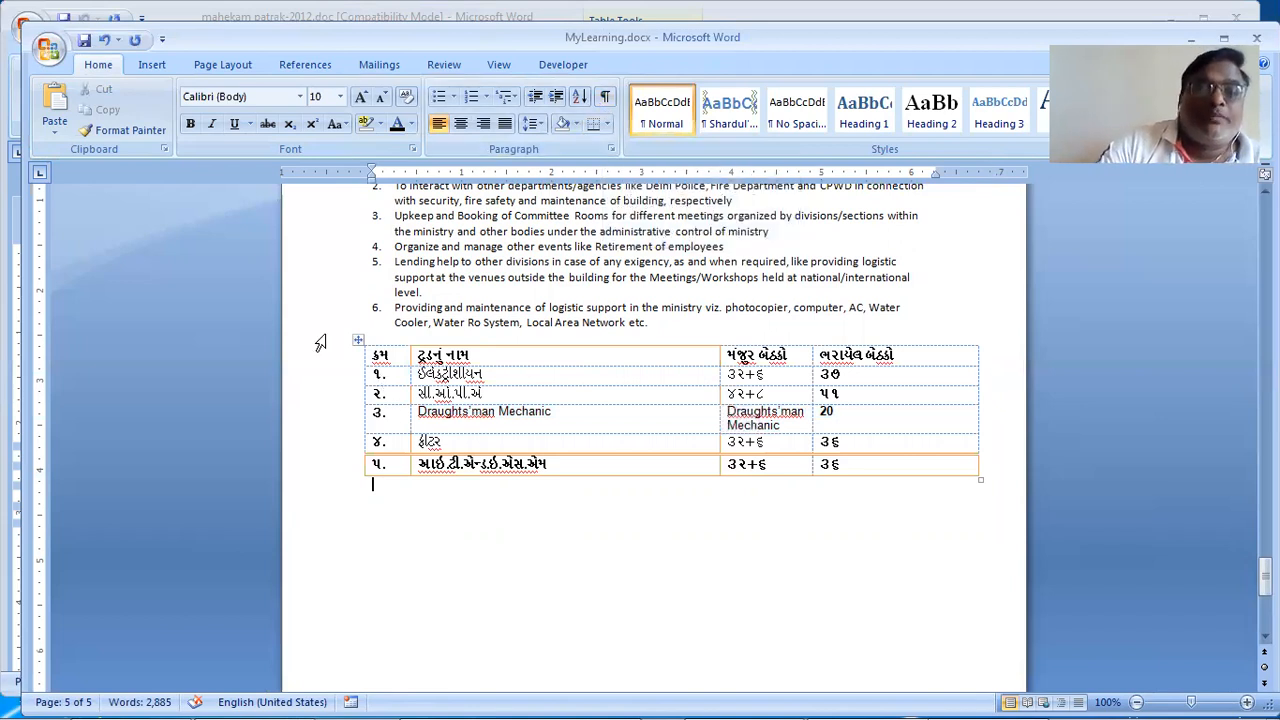
click(358, 340)
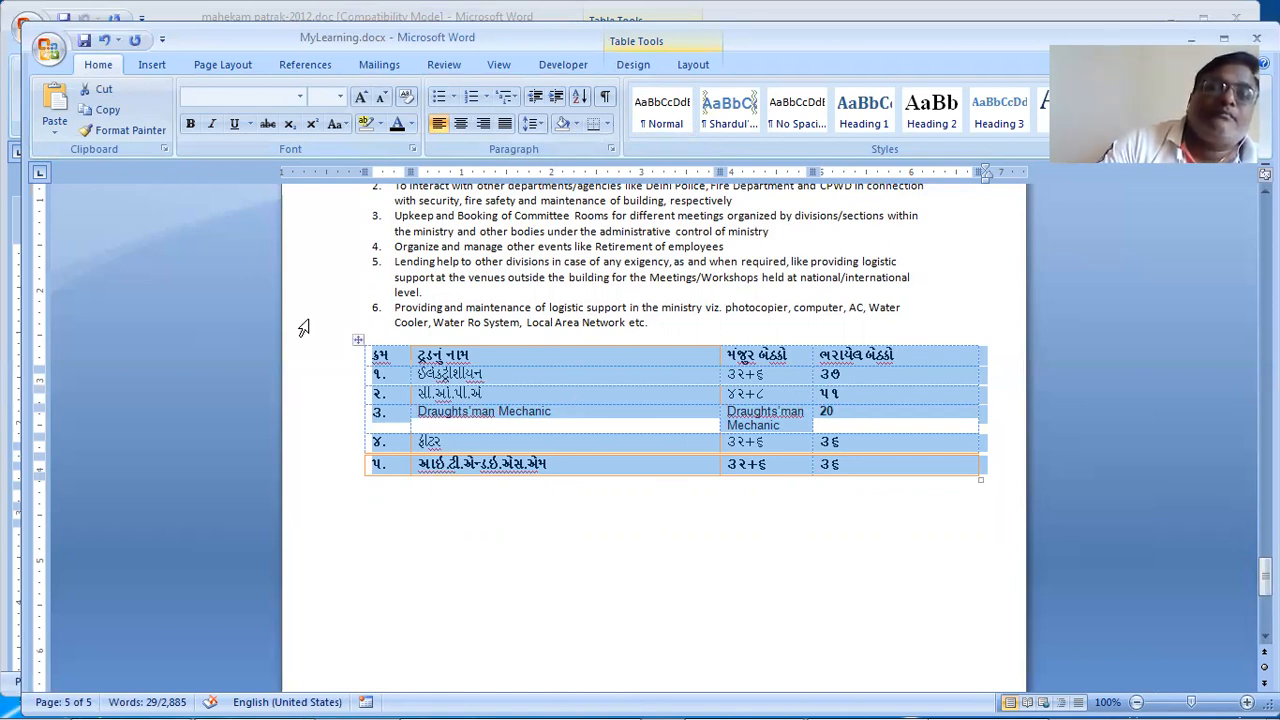
click(638, 70)
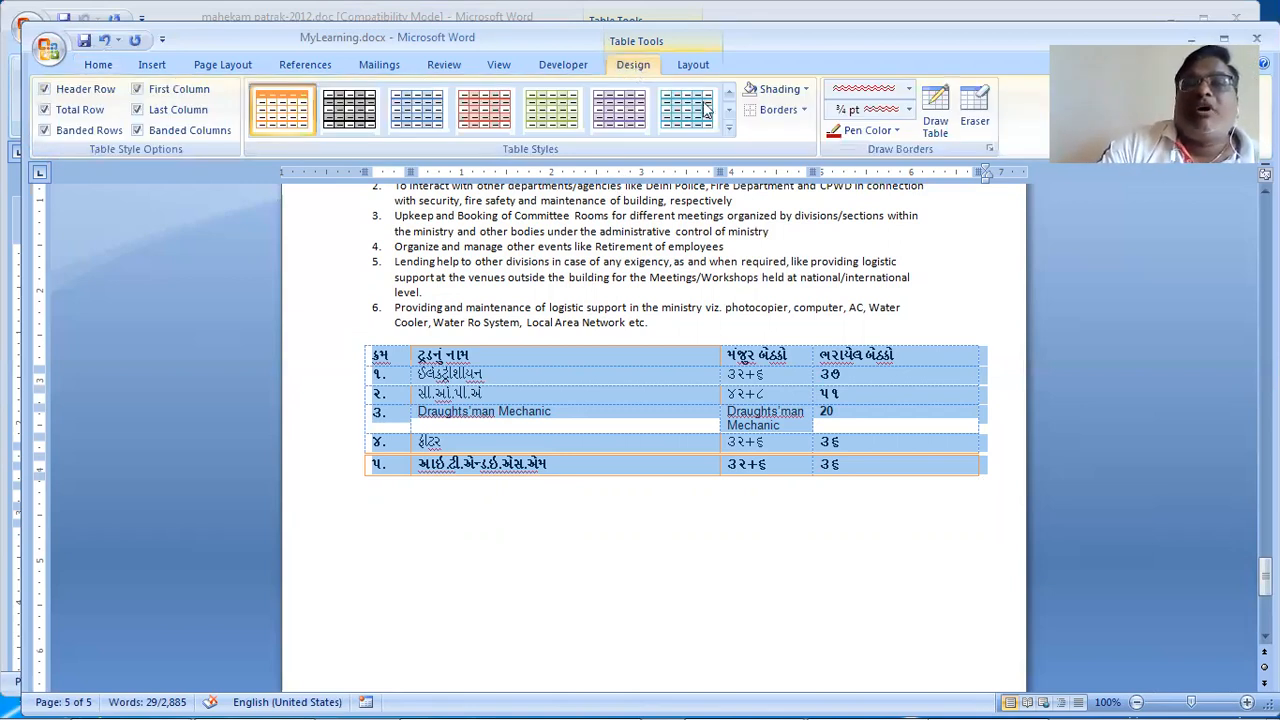
Step: Set the border pen colour to black and the line style to a solid ½ pt single line
click(882, 137)
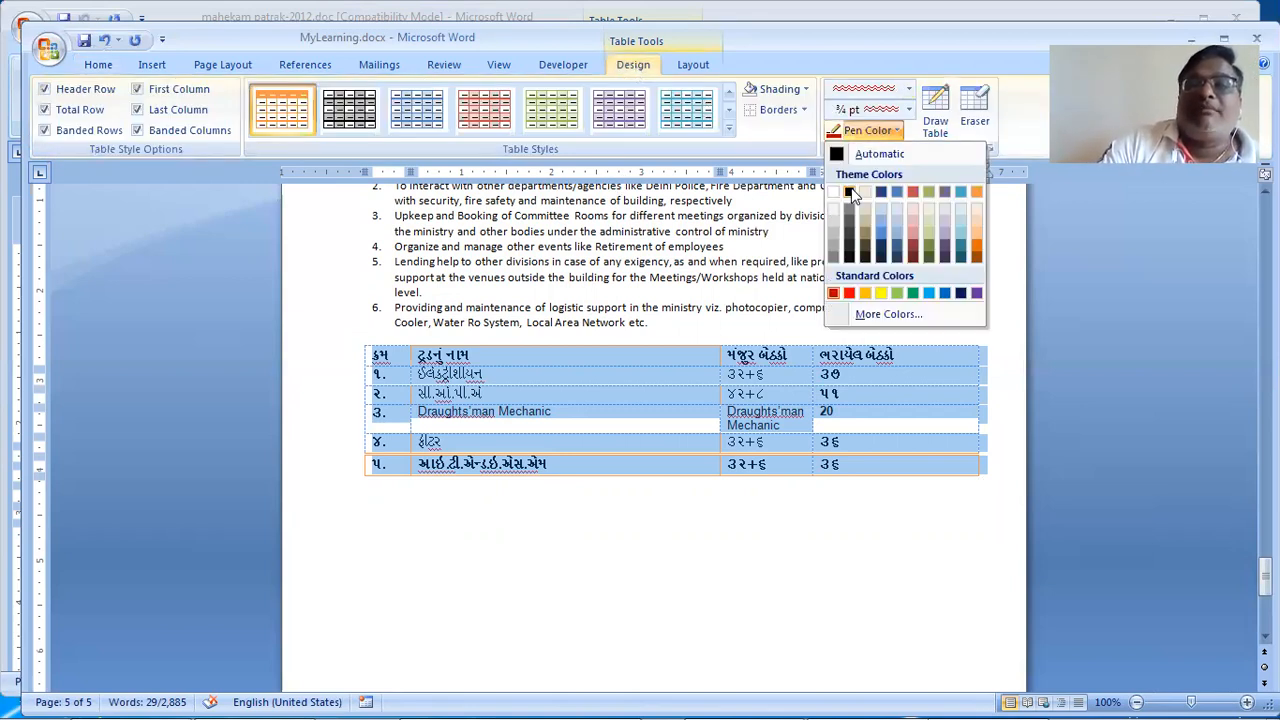
click(845, 193)
click(868, 95)
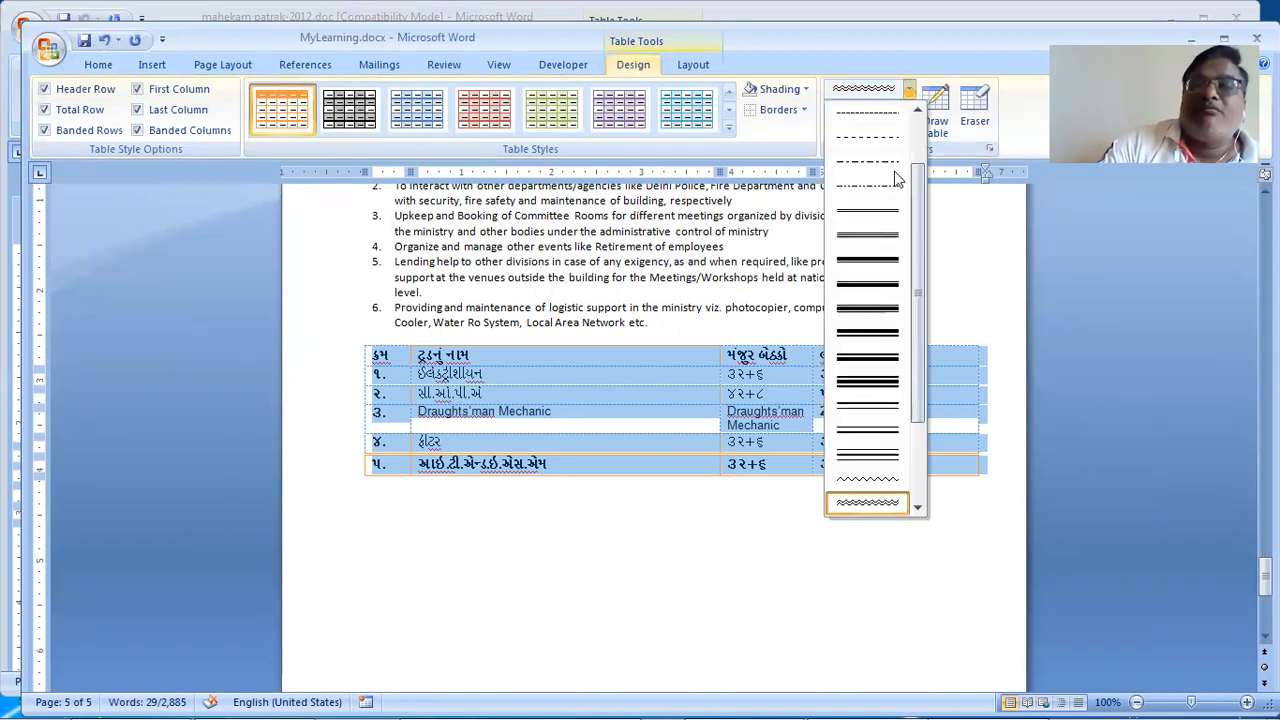
drag(915, 190, 879, 127)
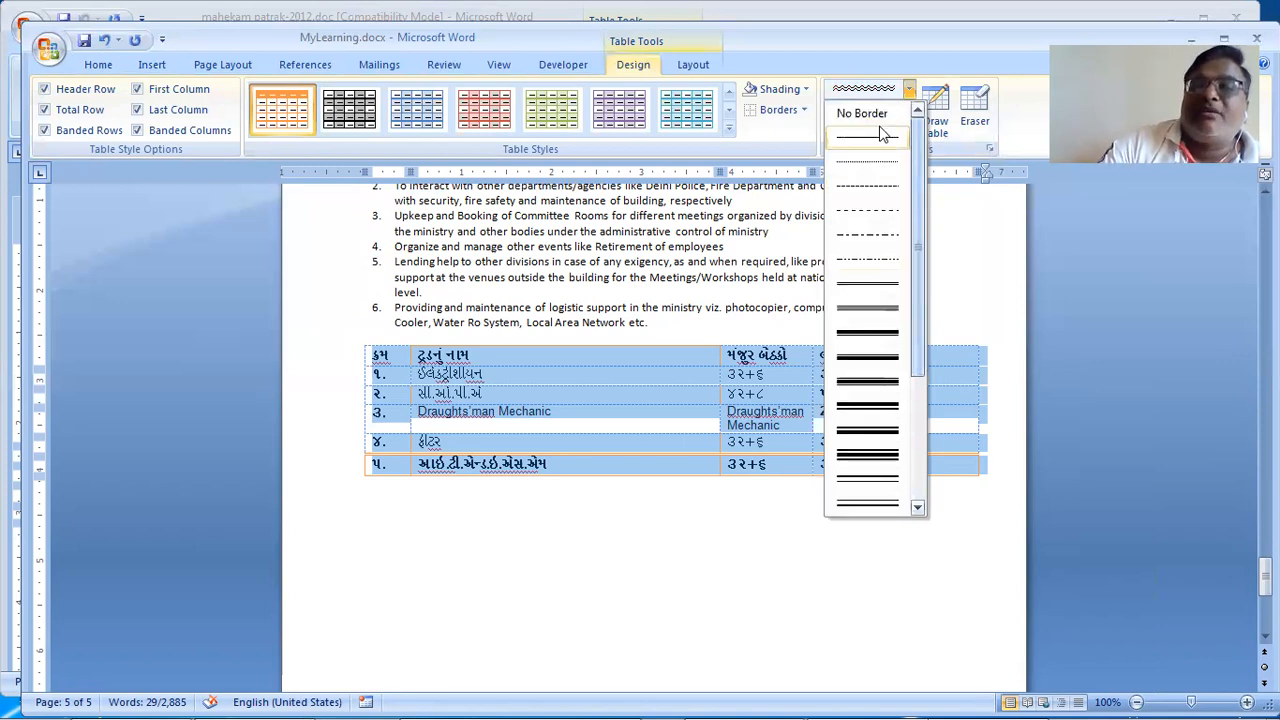
click(874, 134)
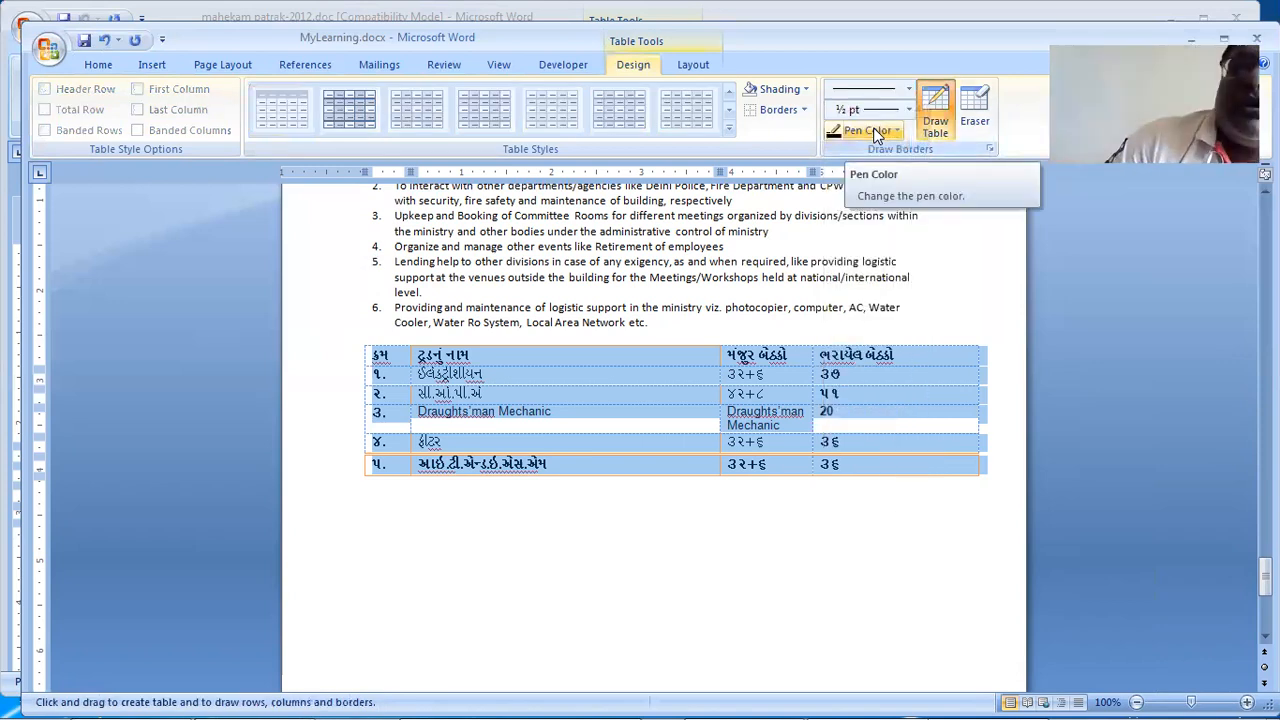
click(789, 115)
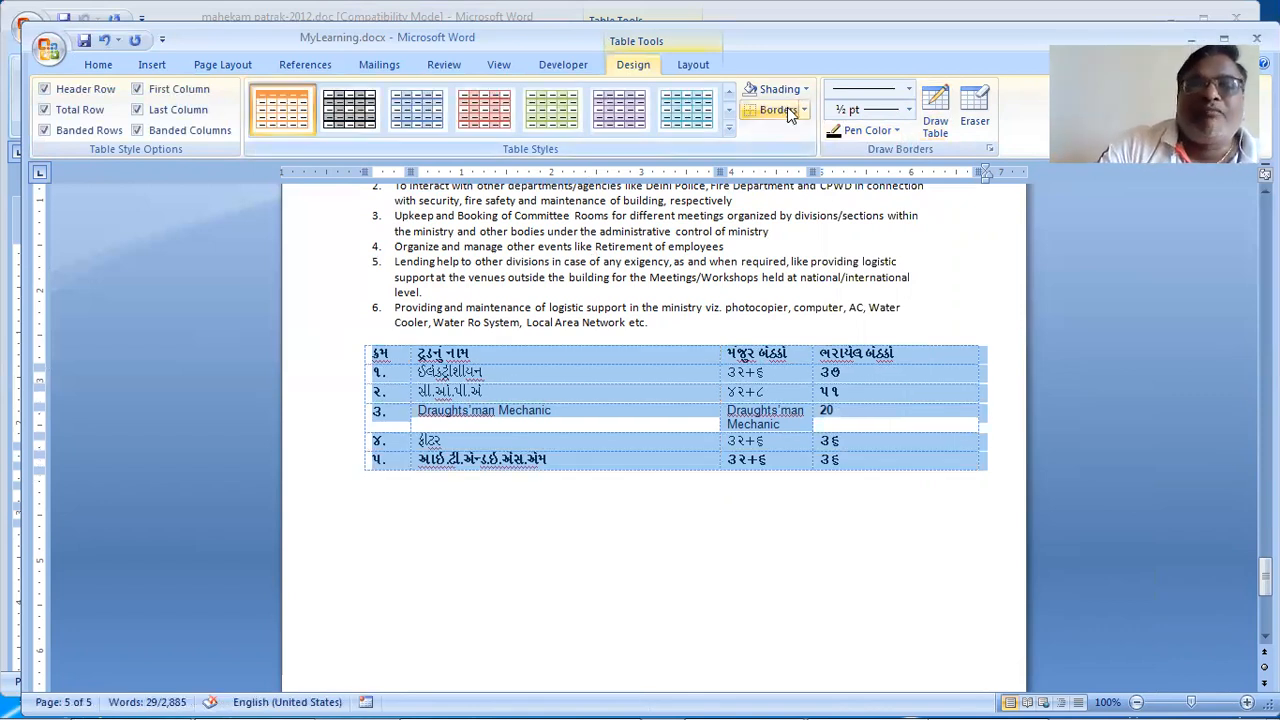
Step: Apply a solid black border around the outside of the selected table
click(804, 112)
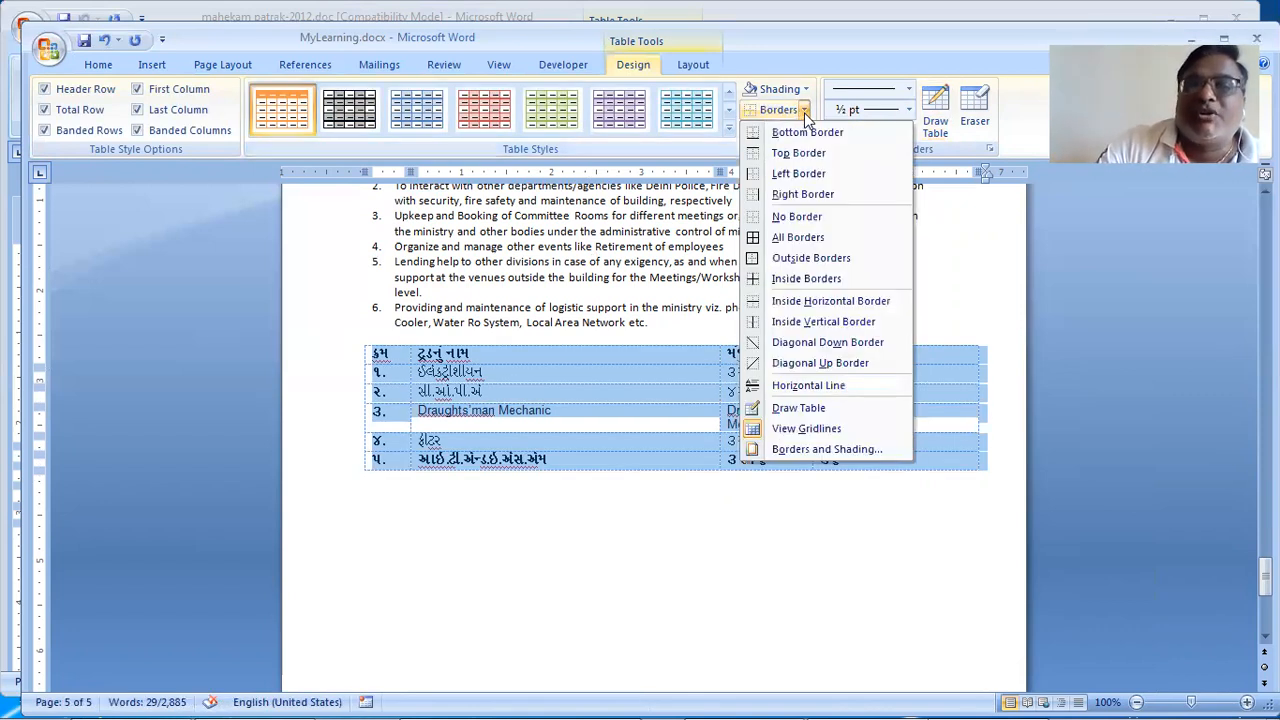
click(816, 138)
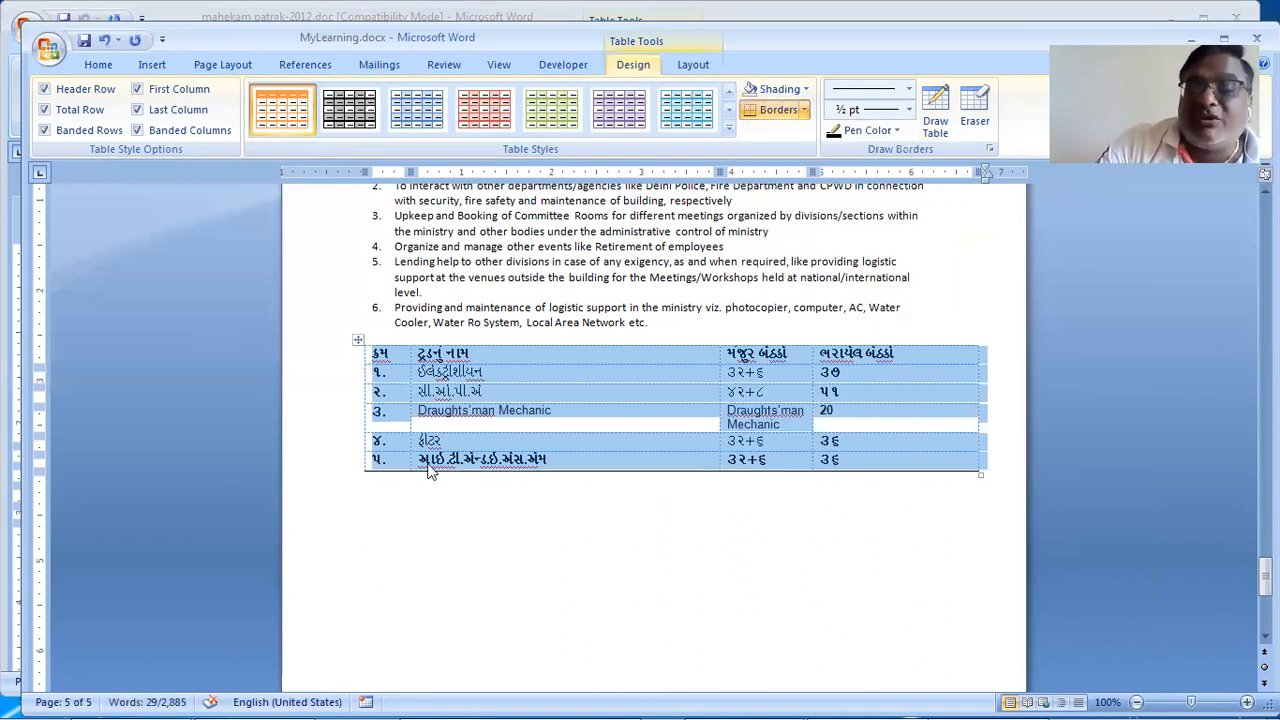
click(805, 110)
click(495, 394)
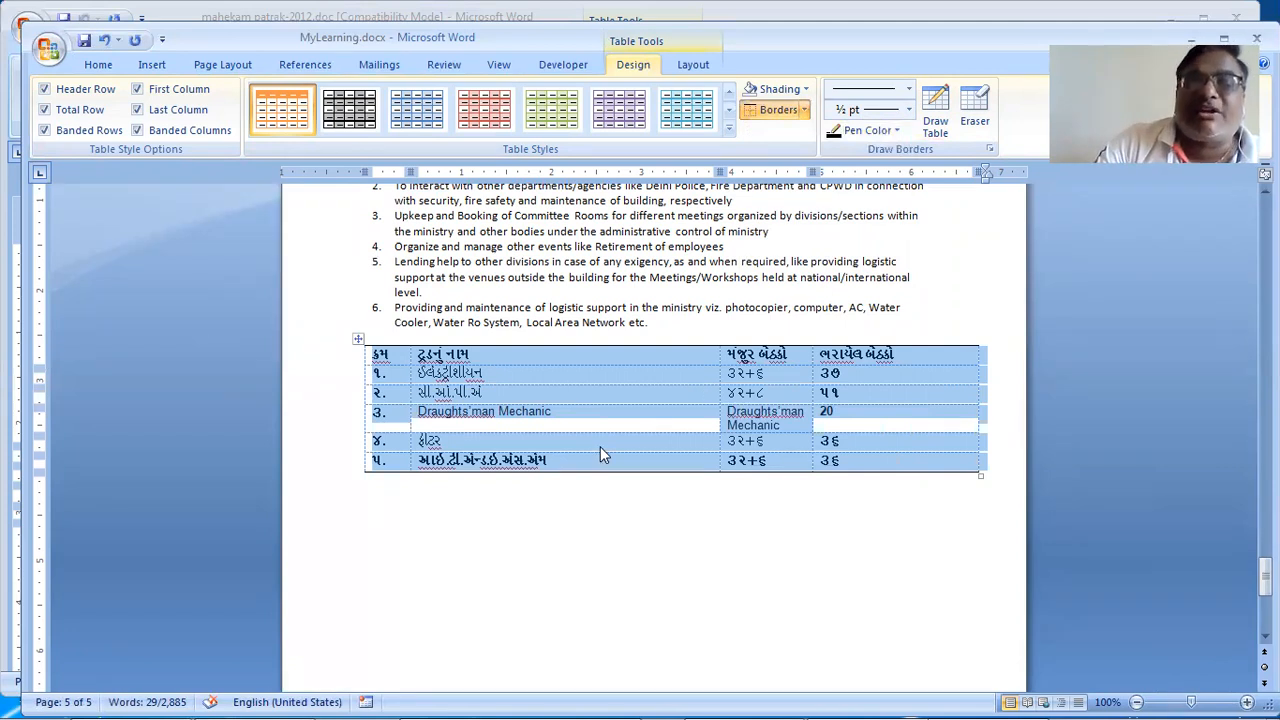
Step: Add a border line above the second row's name cell
click(645, 386)
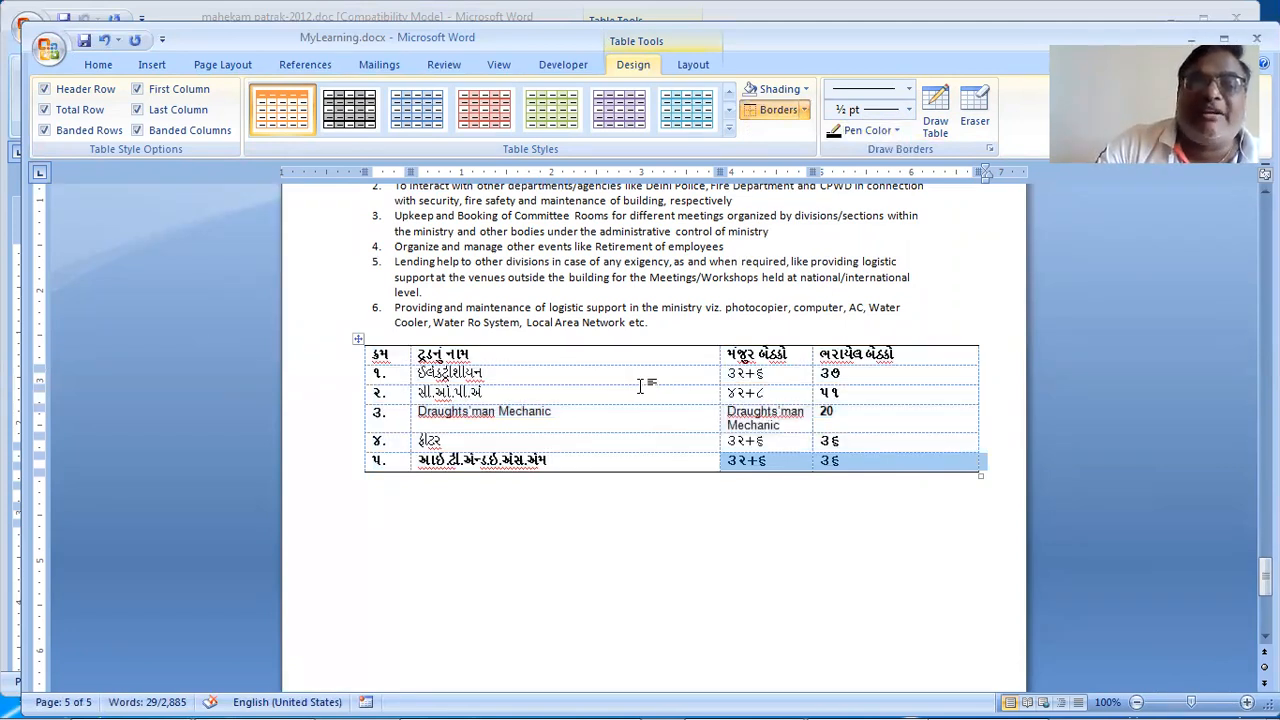
click(774, 113)
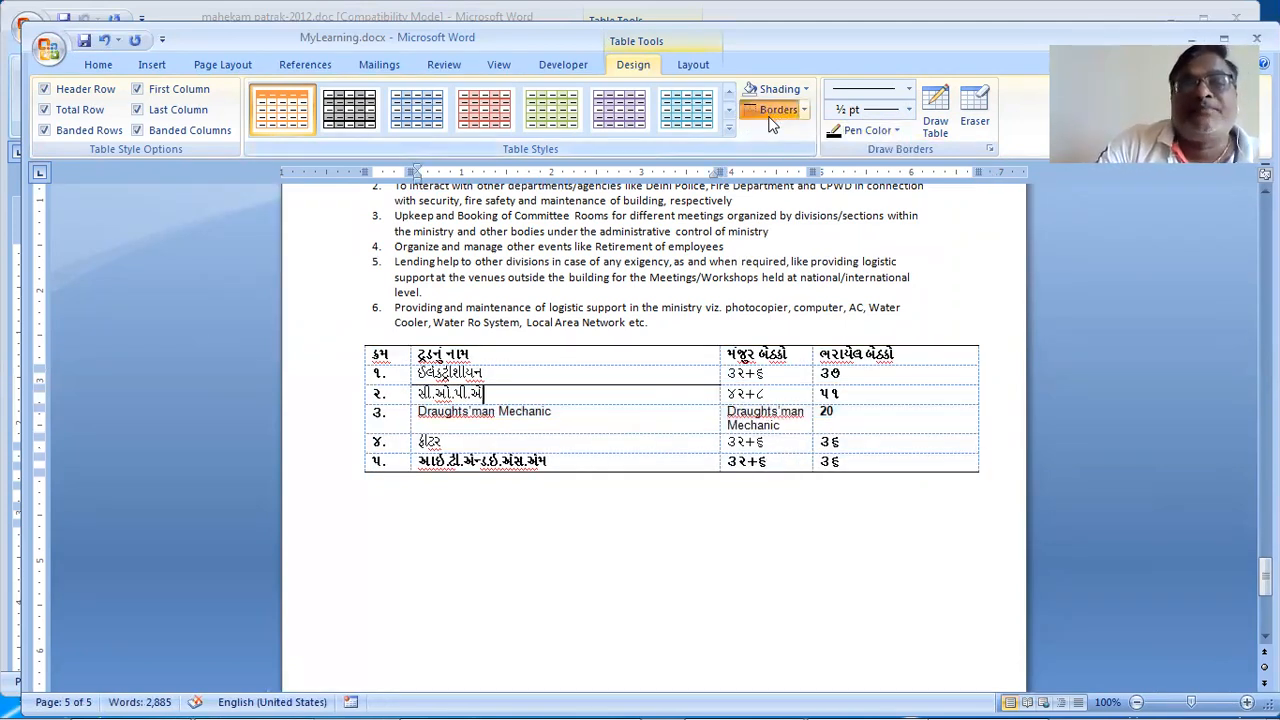
click(804, 110)
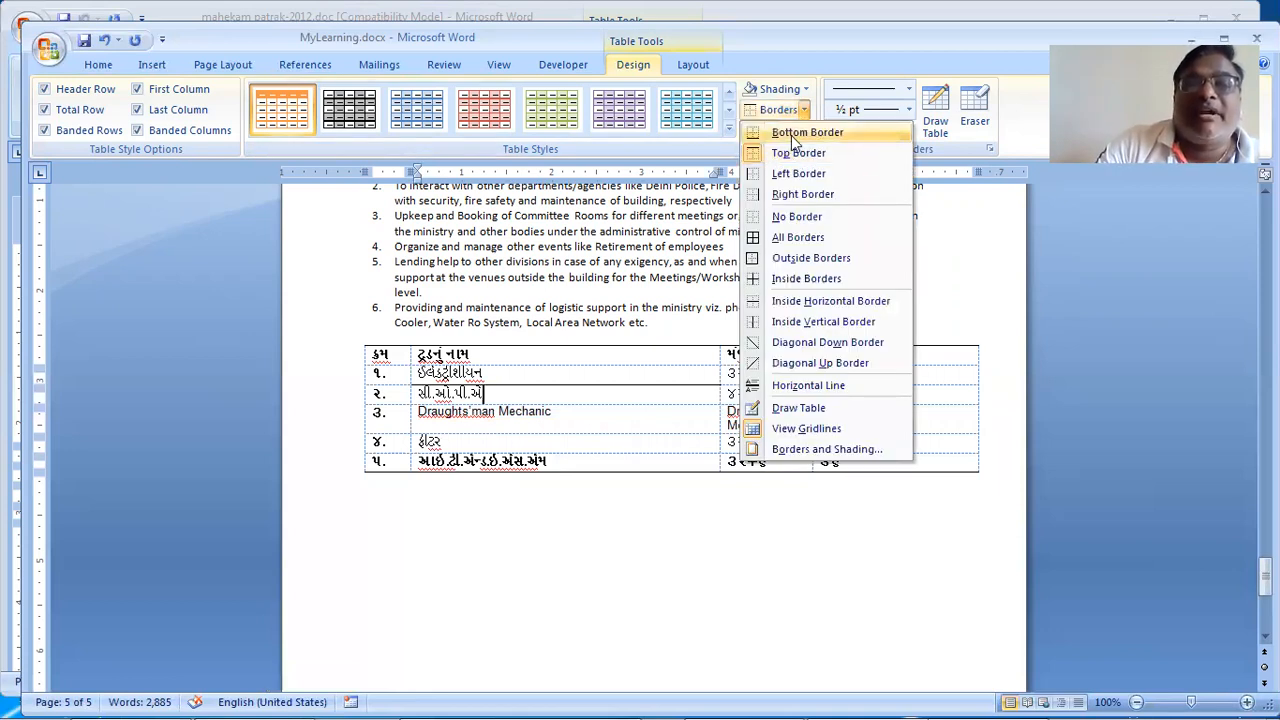
Step: Add a solid bottom border under the second row's name cell
click(790, 134)
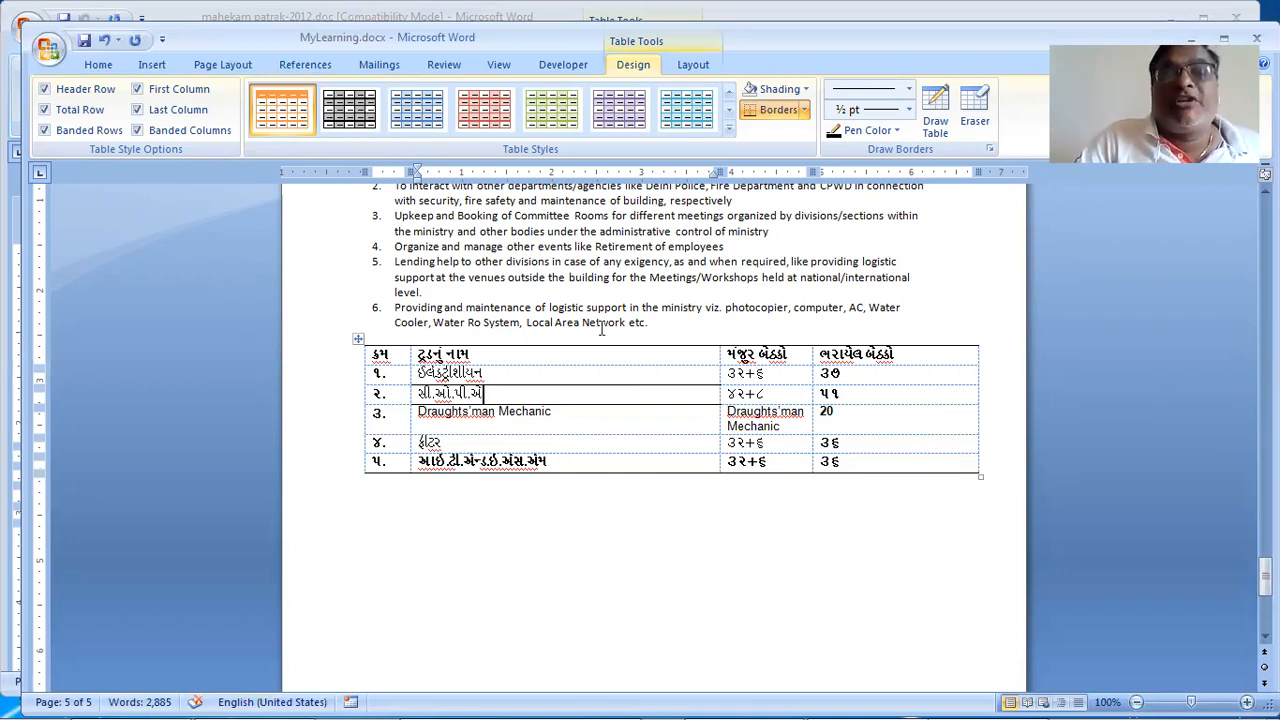
click(804, 111)
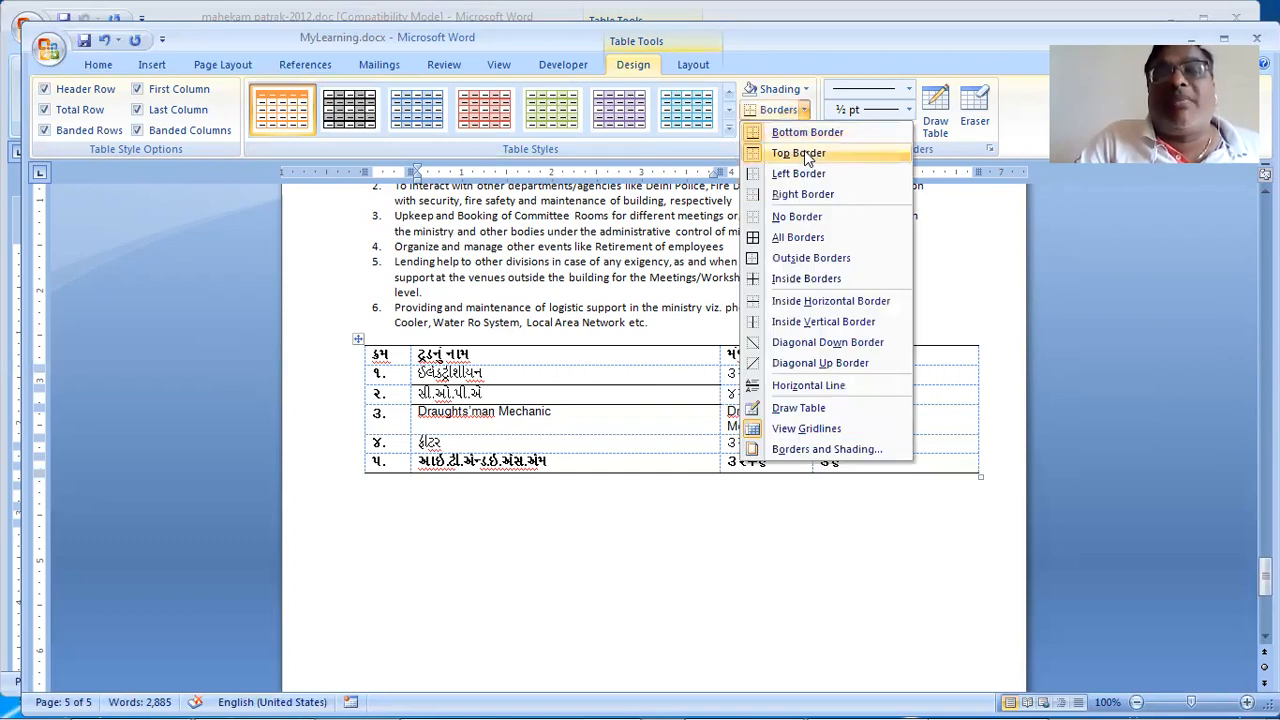
click(553, 516)
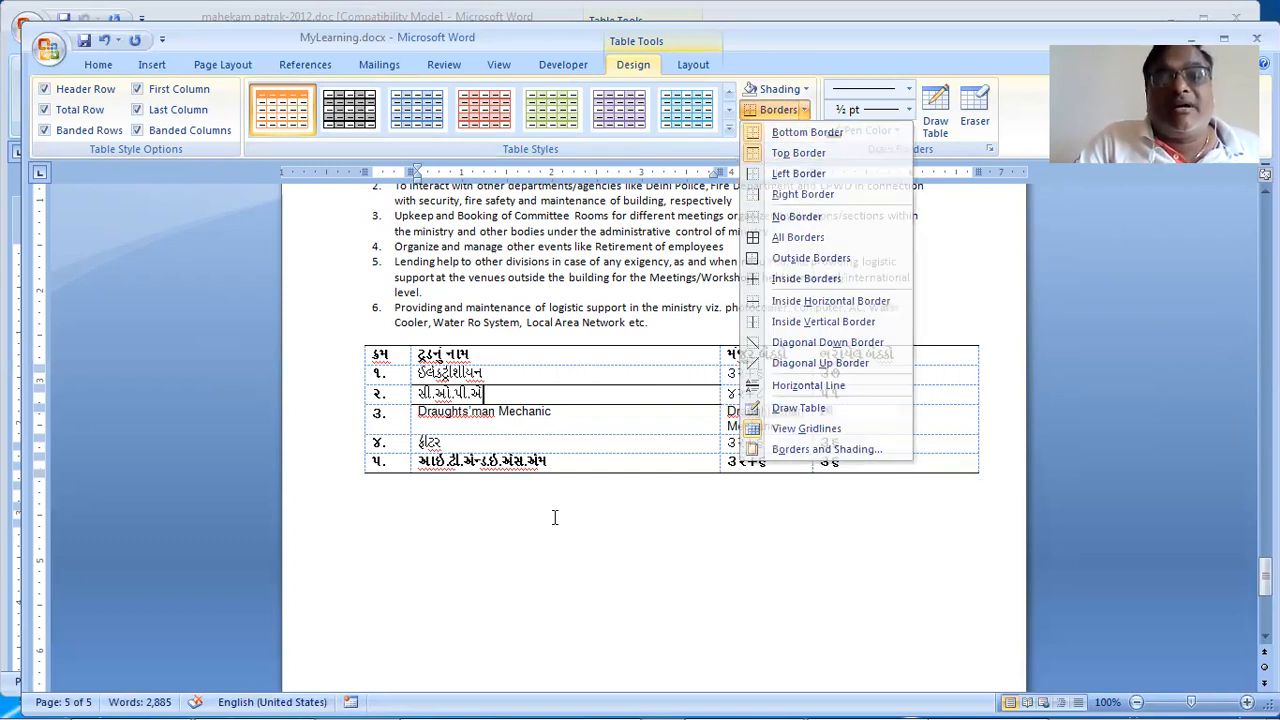
click(805, 111)
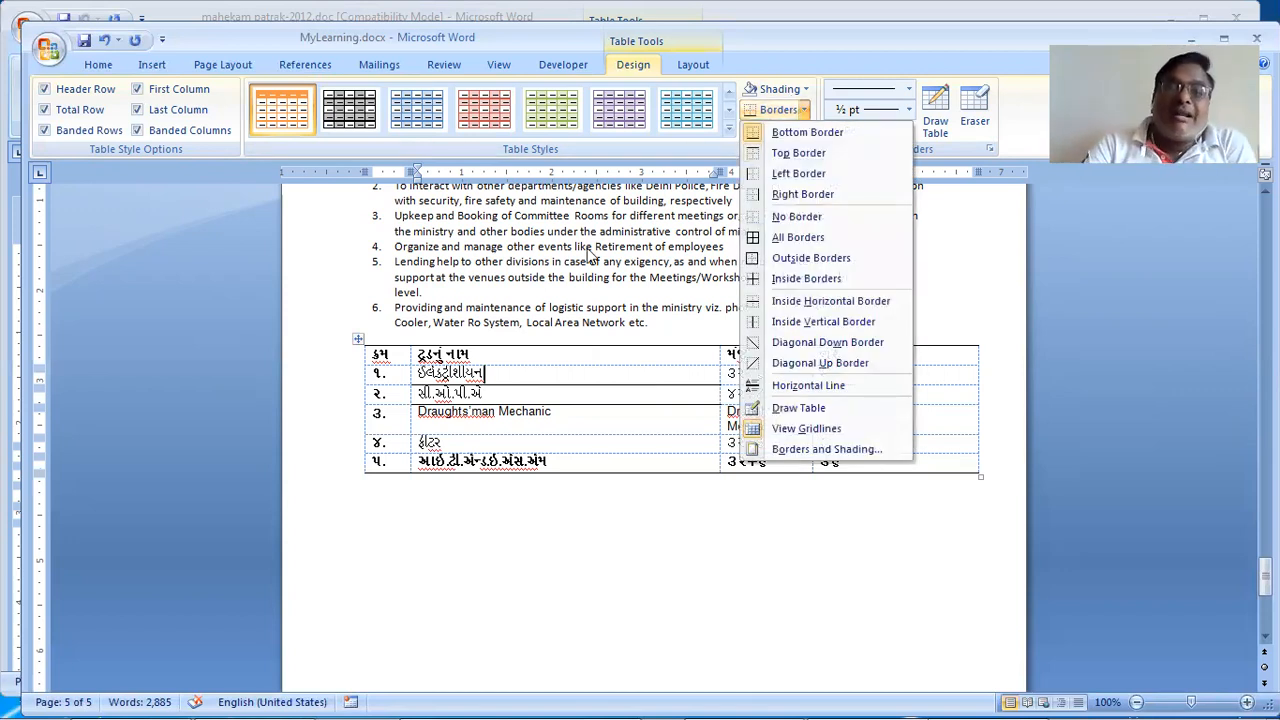
Step: Add a bottom border under the Draughts'man Mechanic cell, then select the whole table
click(562, 425)
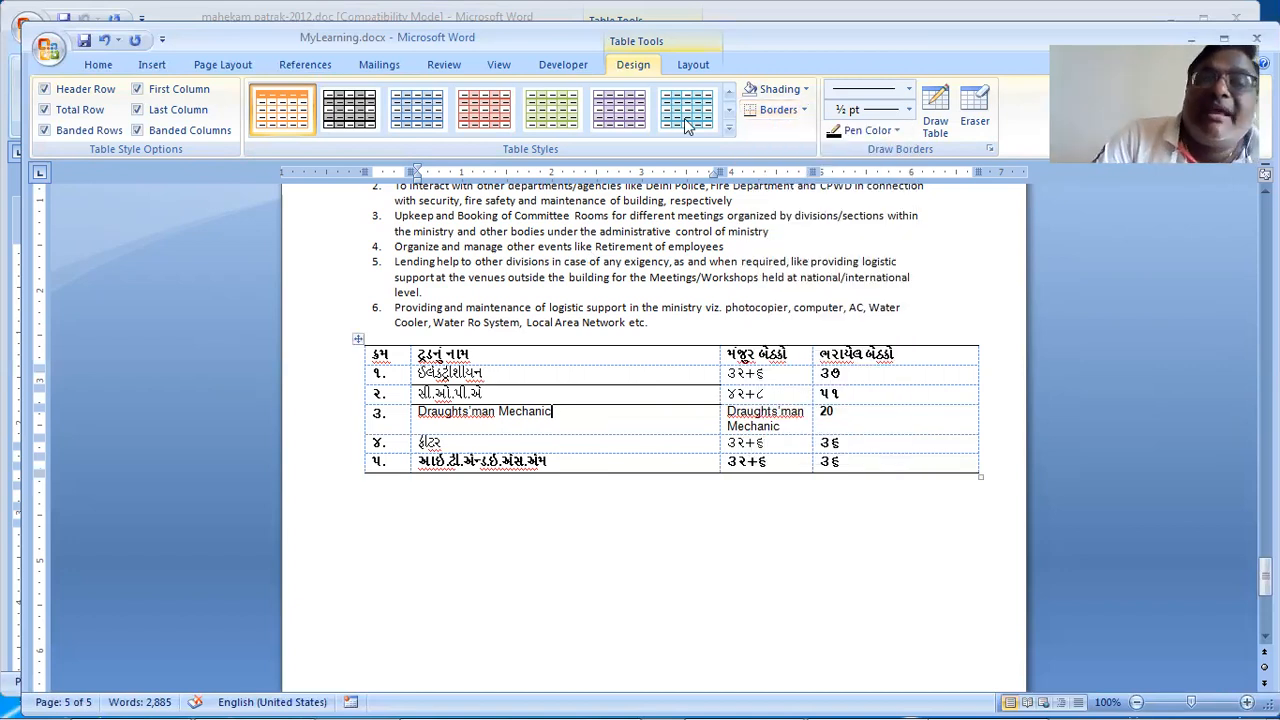
click(804, 106)
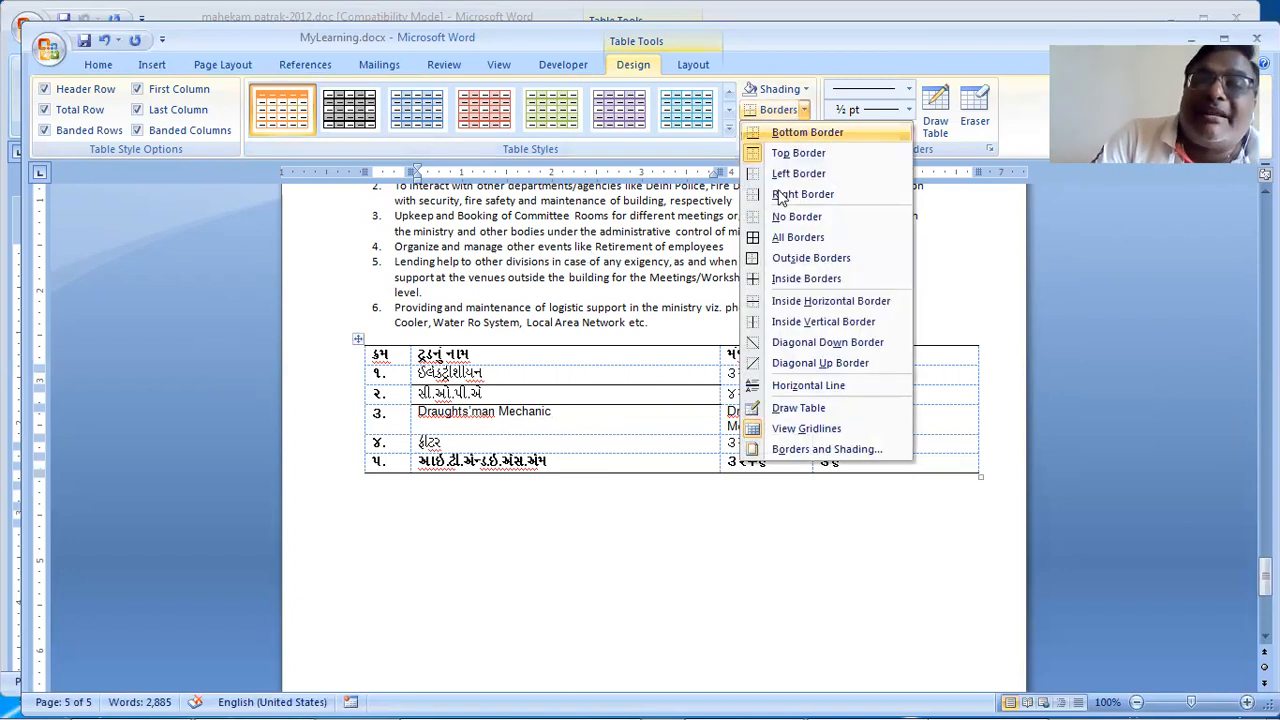
click(663, 510)
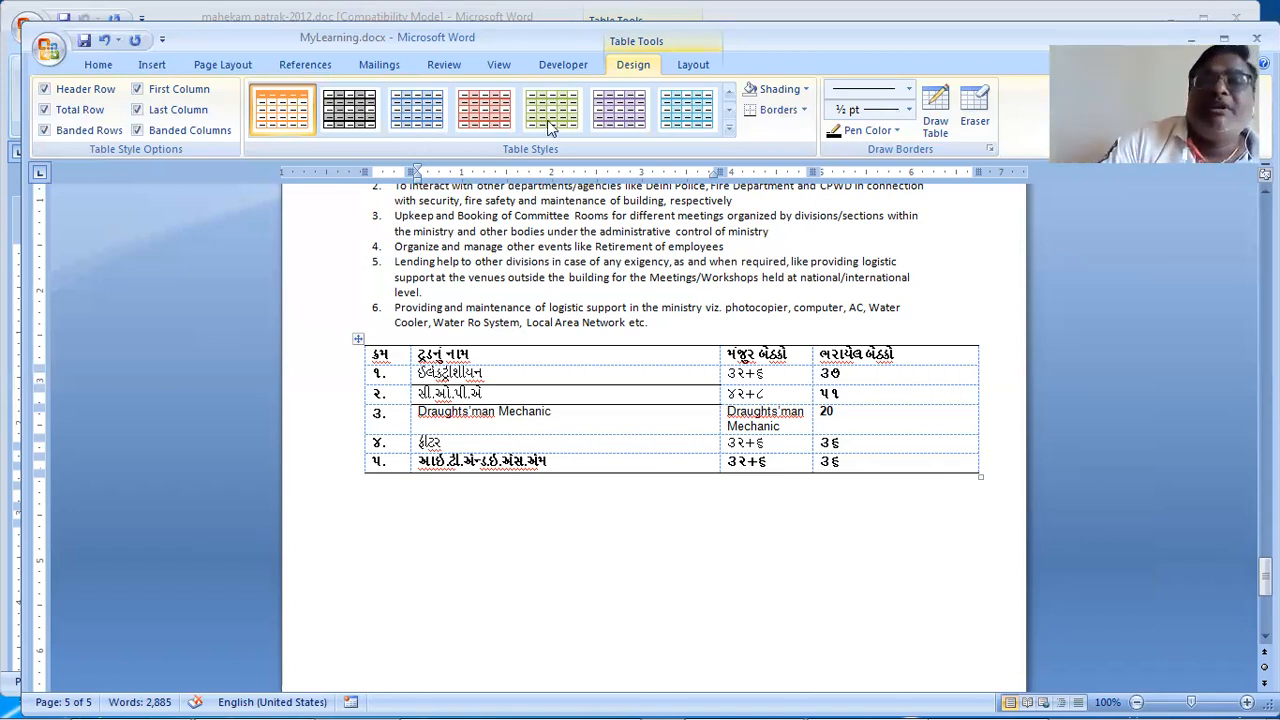
click(797, 109)
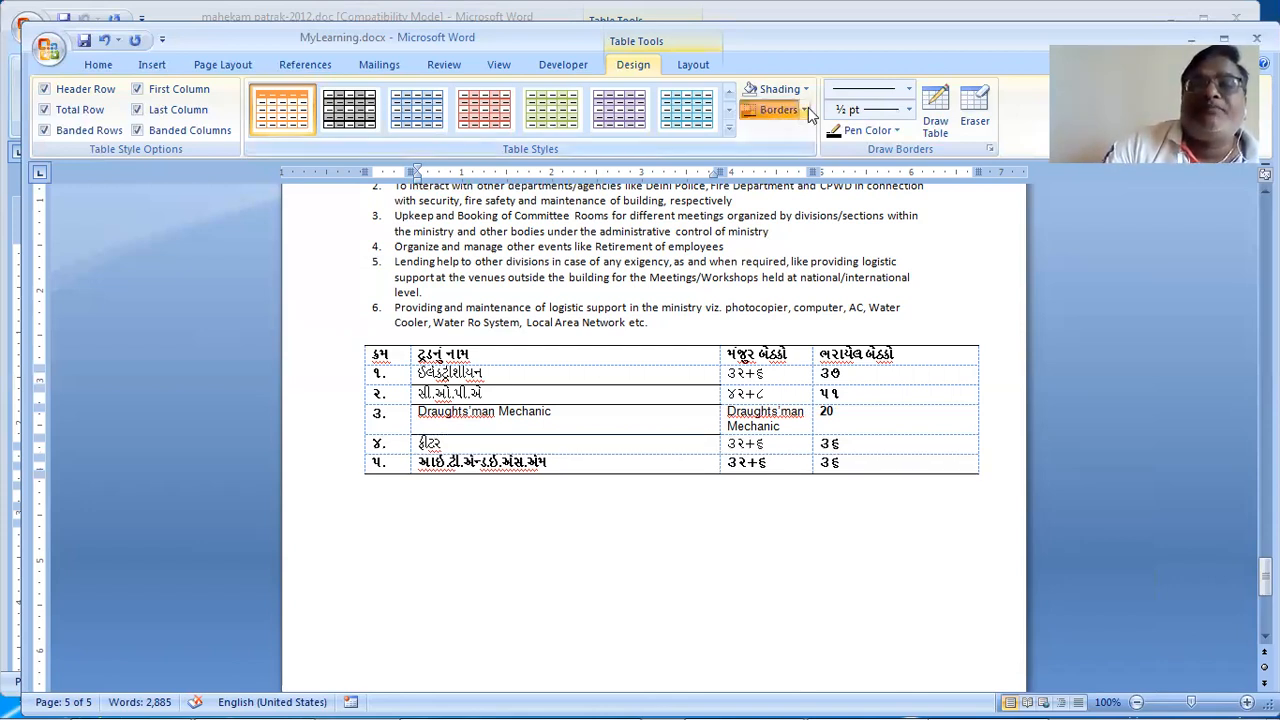
click(806, 110)
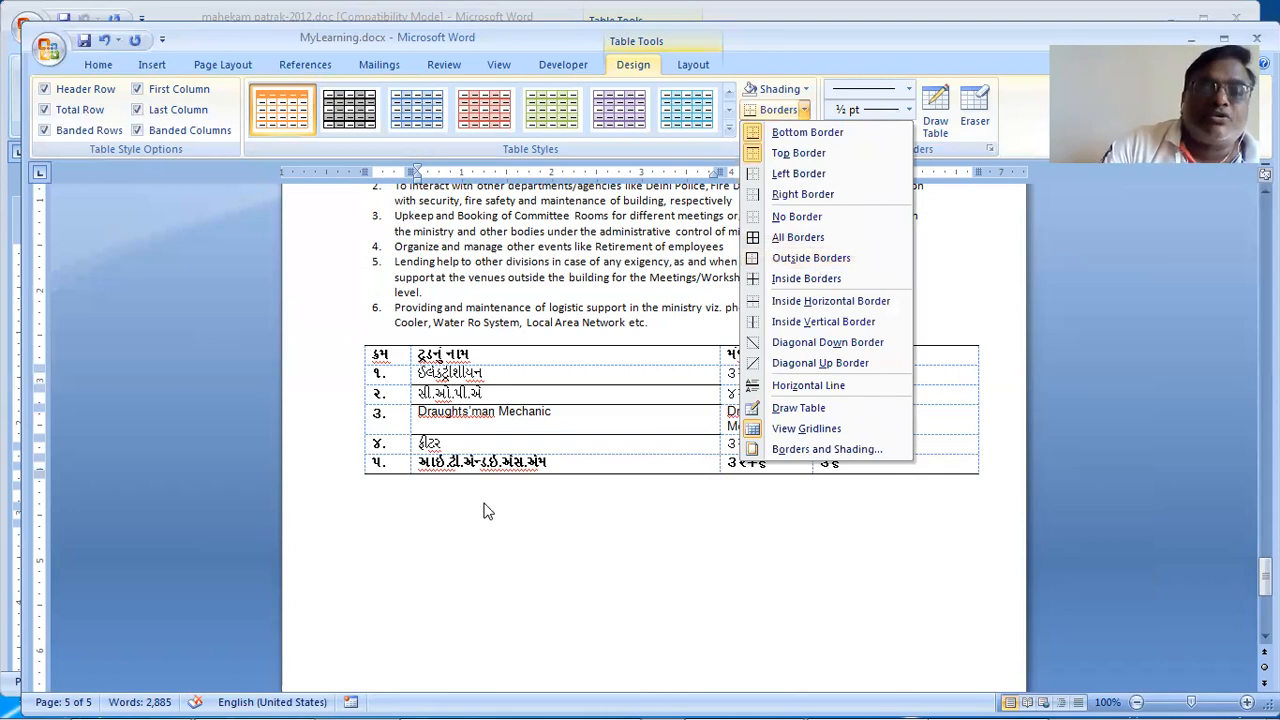
click(357, 340)
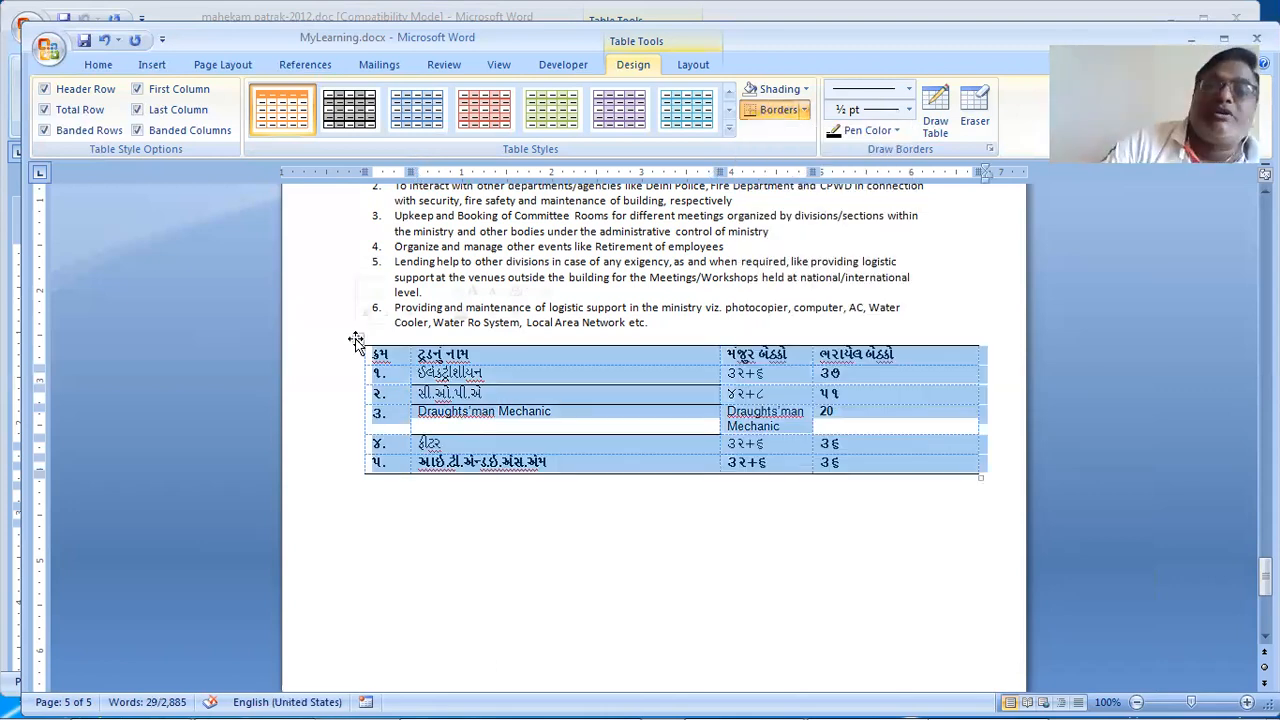
Step: Clear every border from the selected table using No Border
click(804, 110)
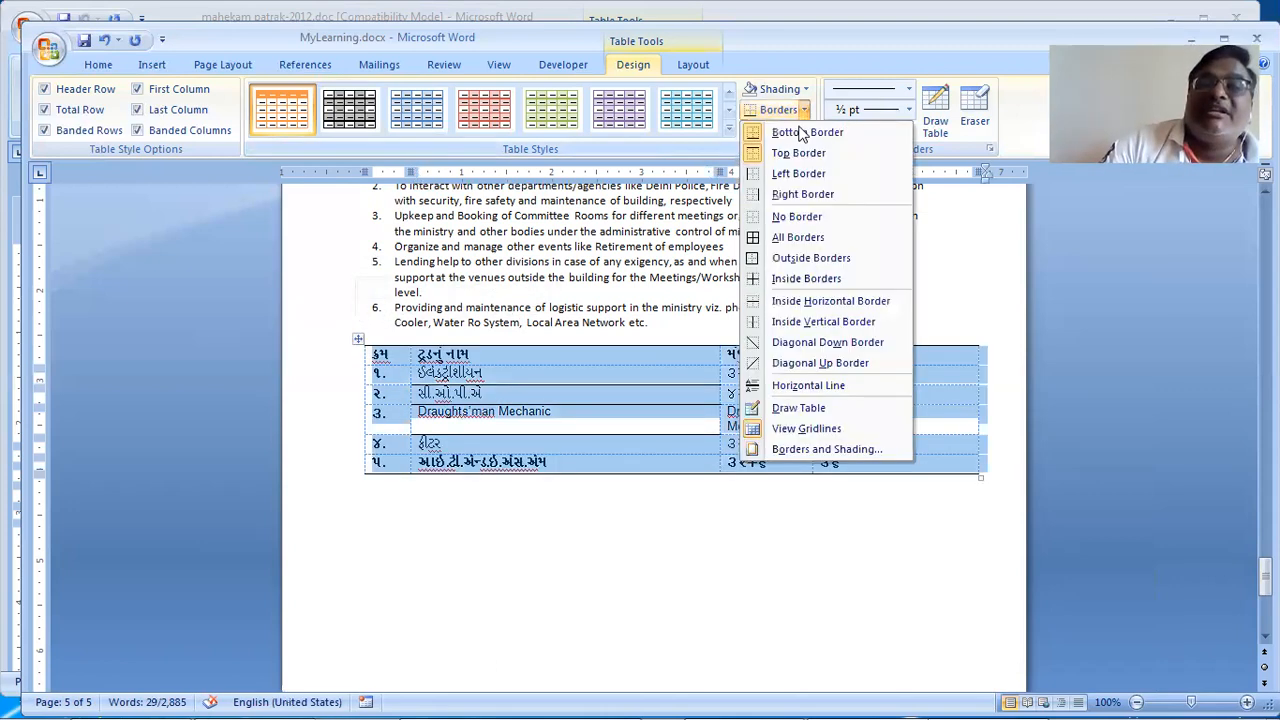
click(797, 216)
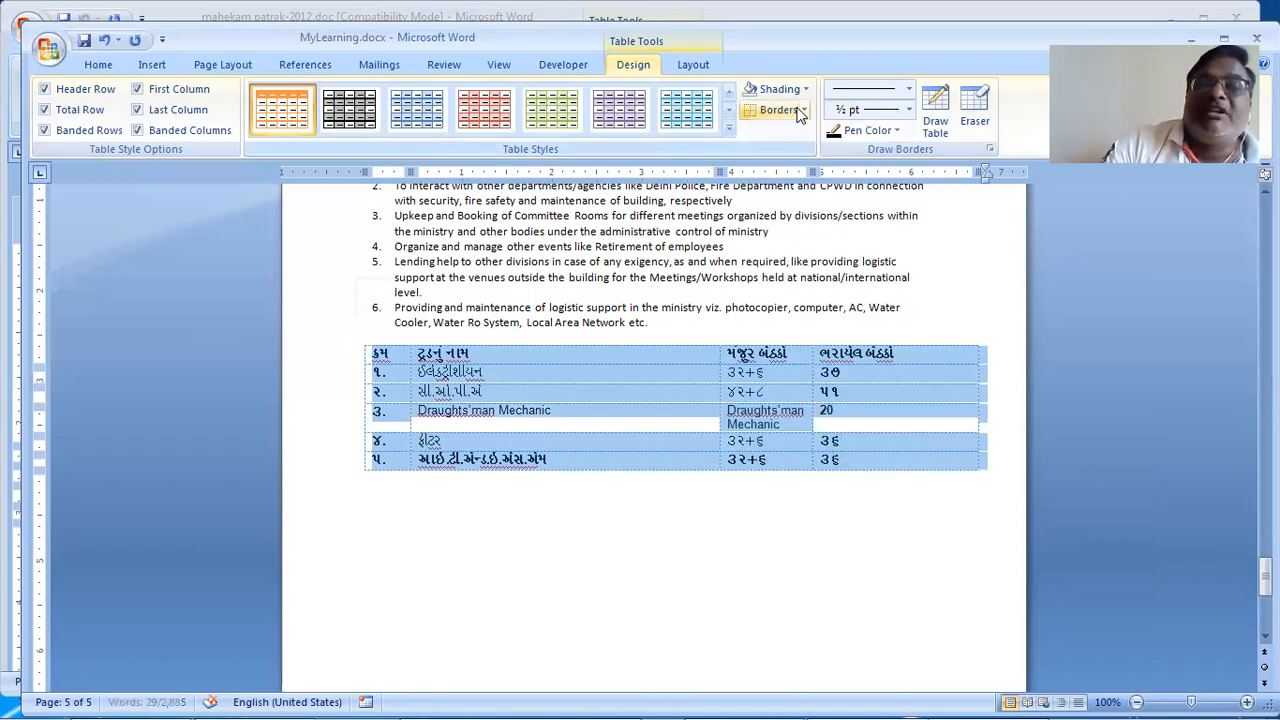
click(803, 110)
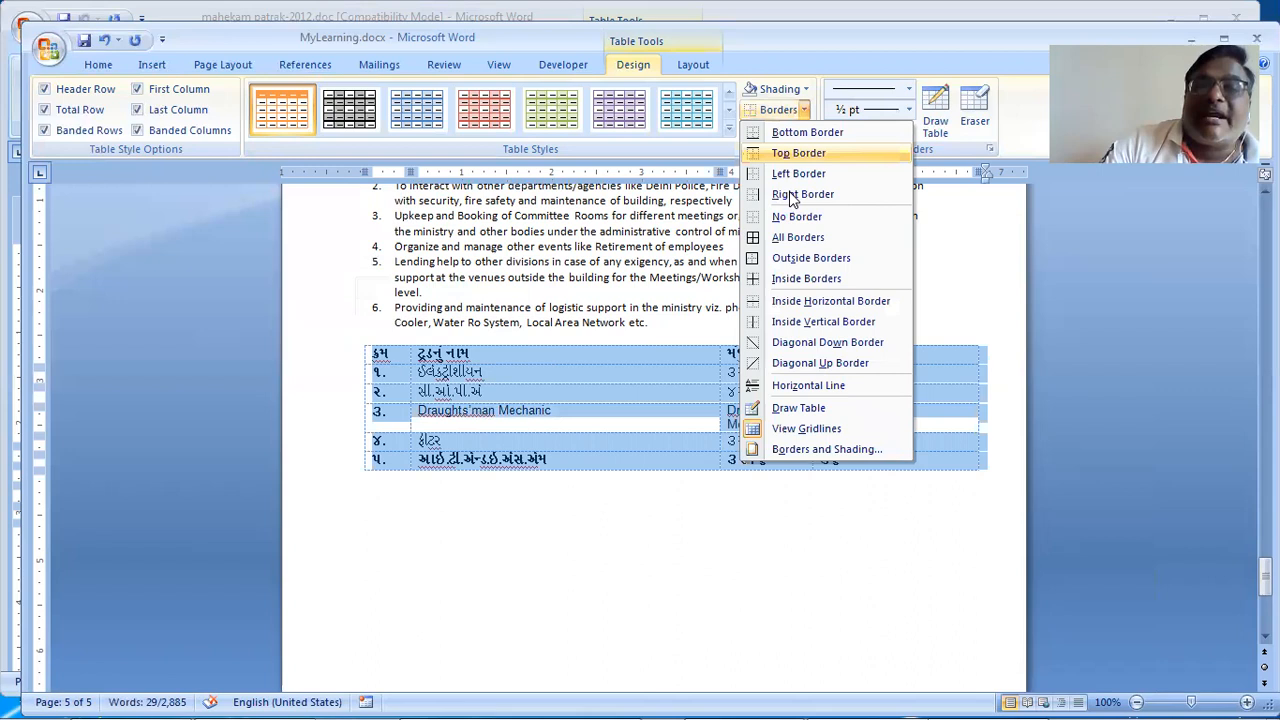
Step: Apply Inside Borders to the table and inspect page 5 in print preview
click(806, 278)
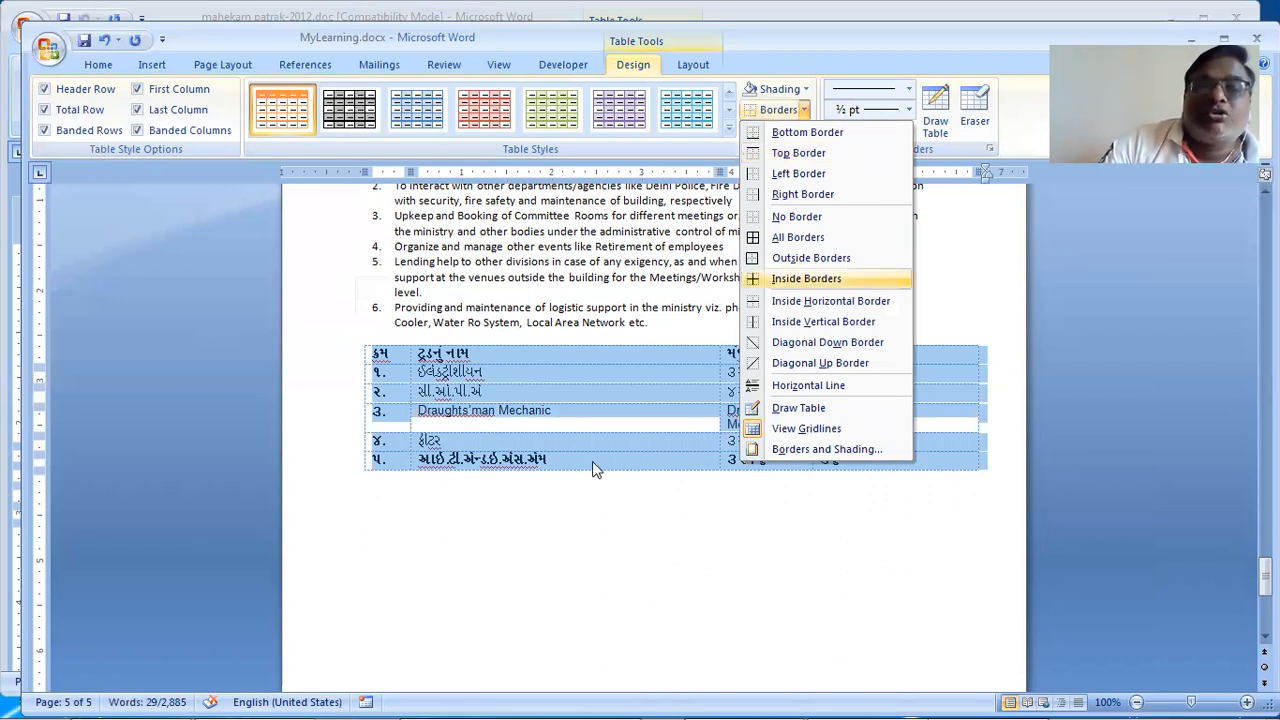
click(594, 543)
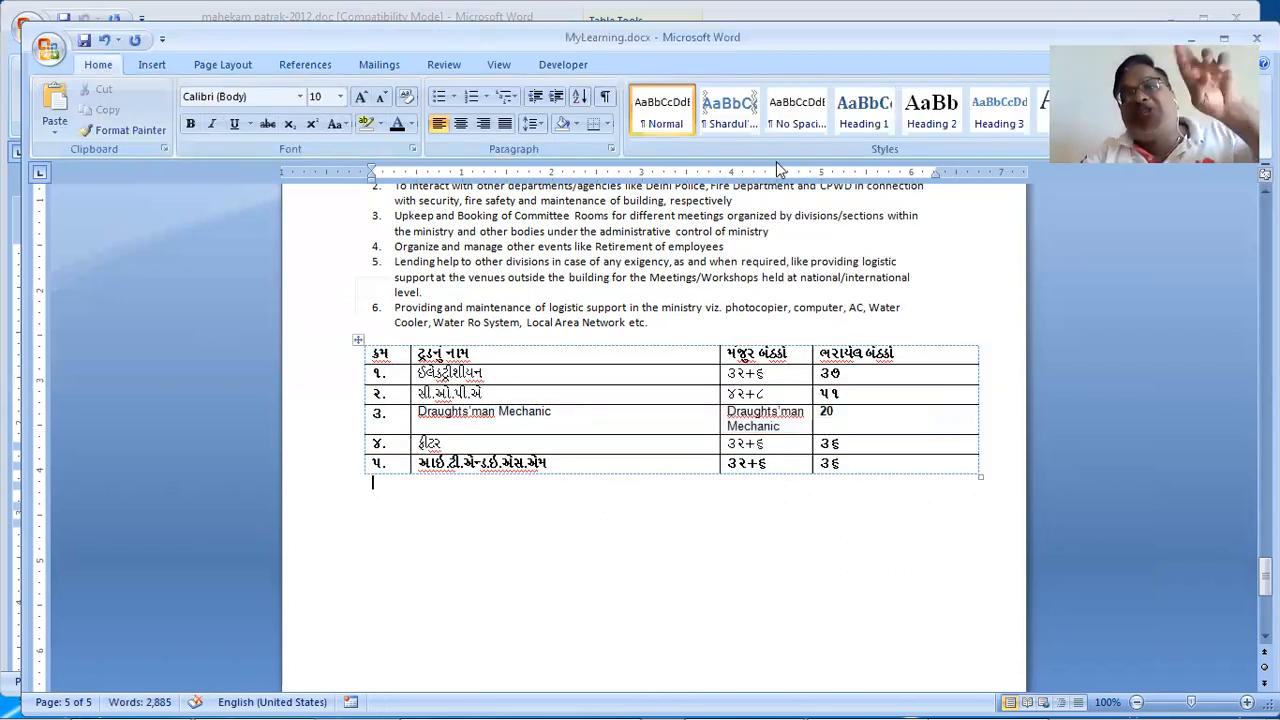
click(48, 48)
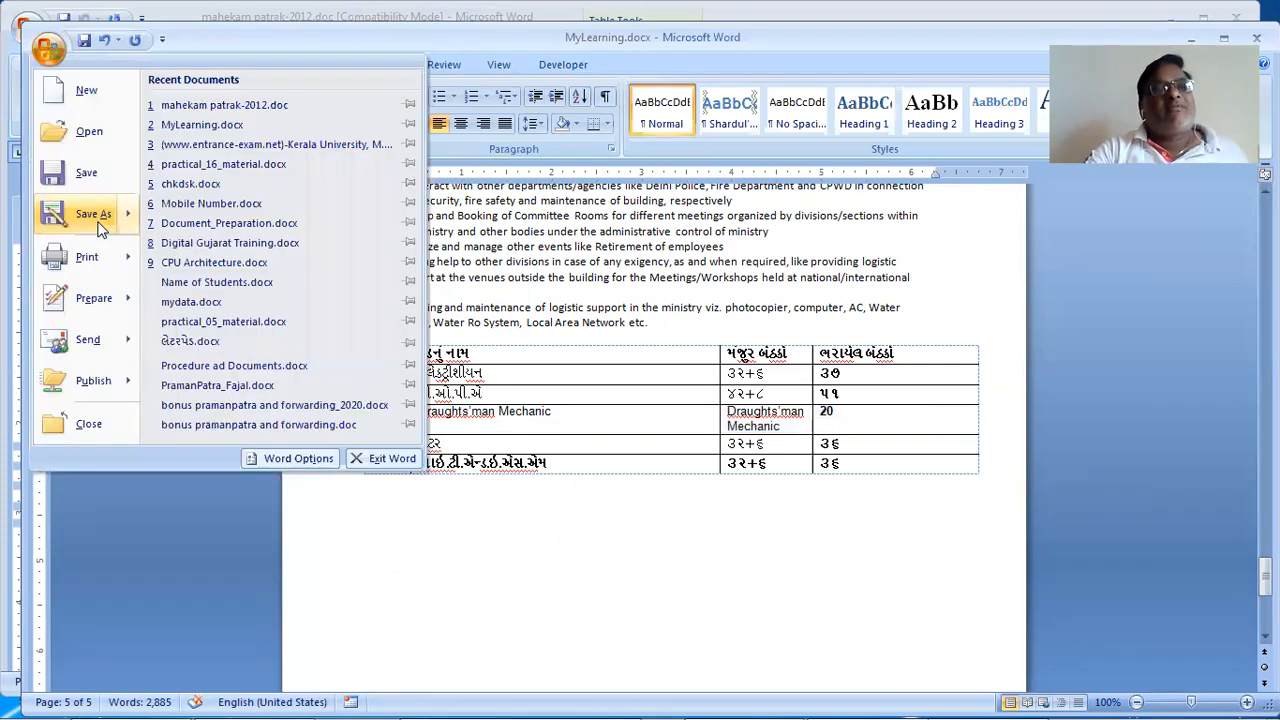
mouse_move(88, 257)
click(213, 226)
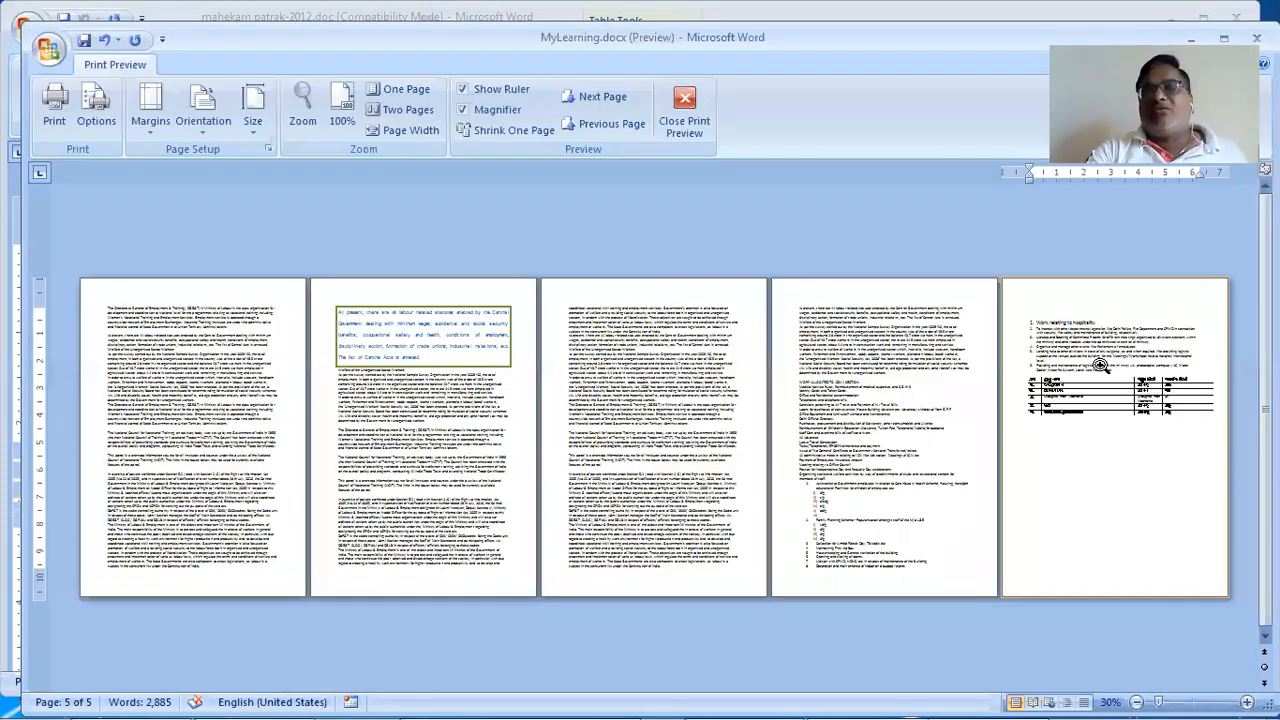
click(1024, 492)
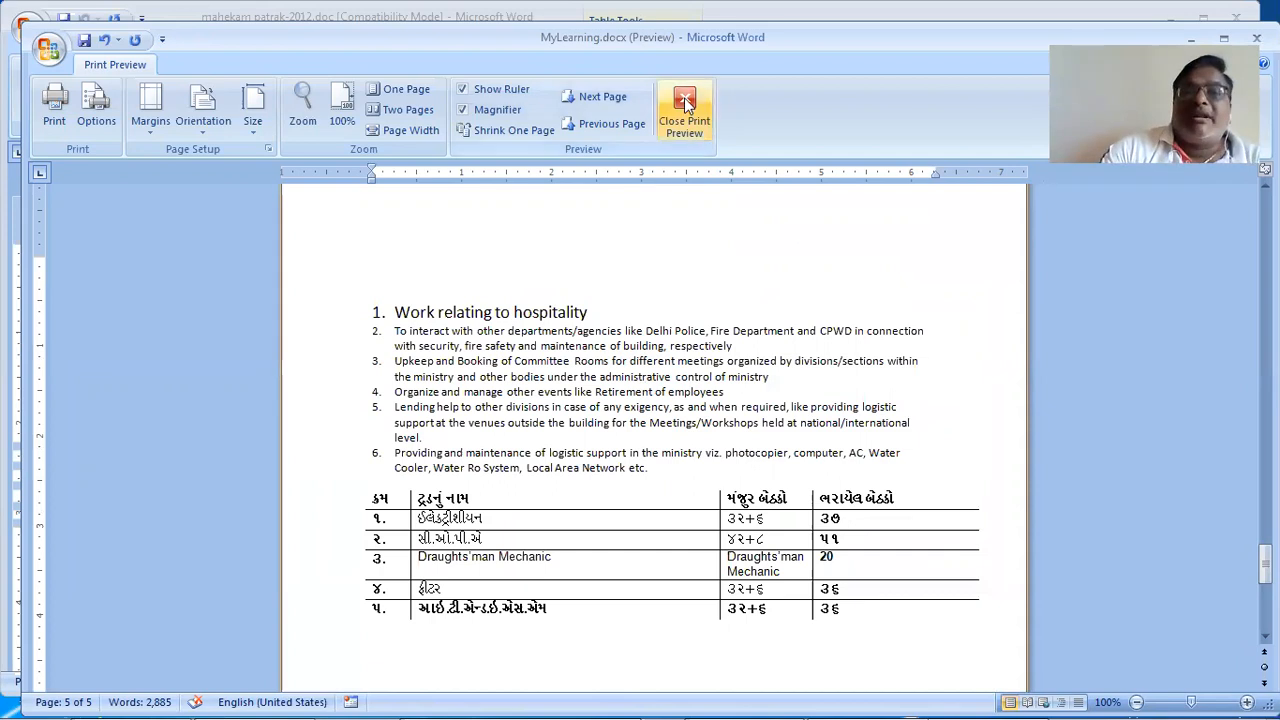
key(Escape)
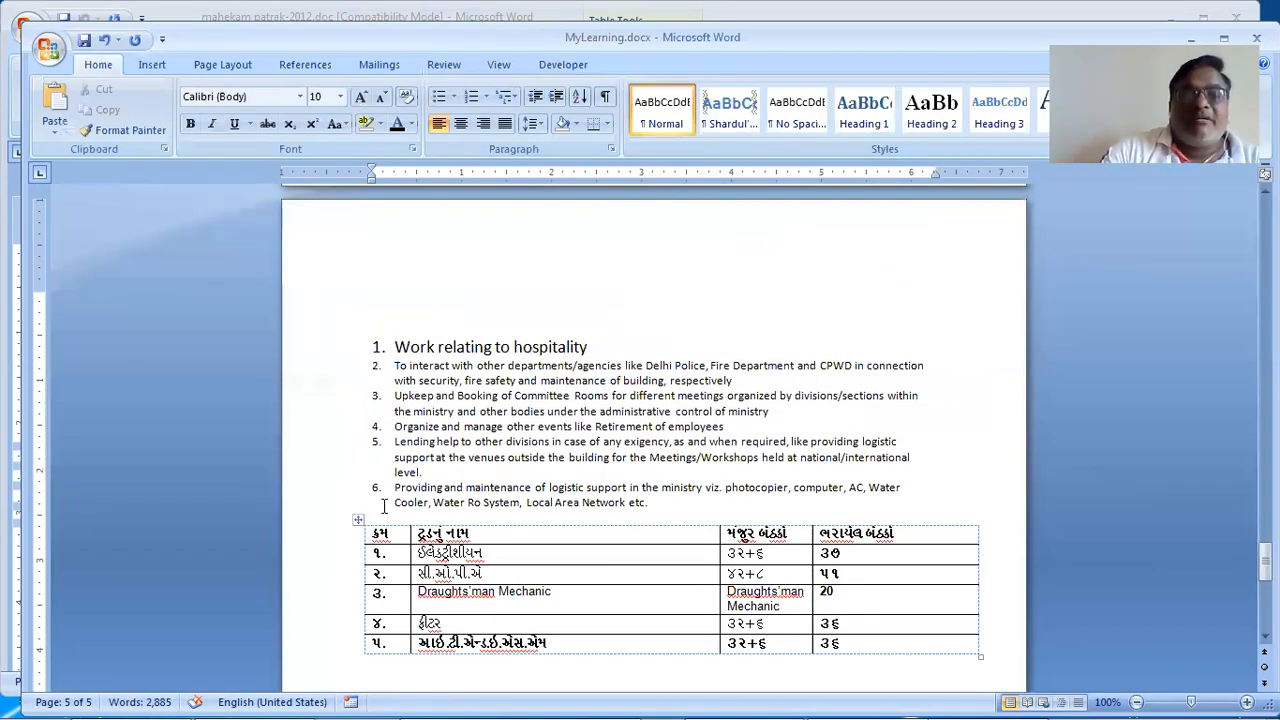
Step: Remove all table borders and apply Outside Borders only
click(358, 520)
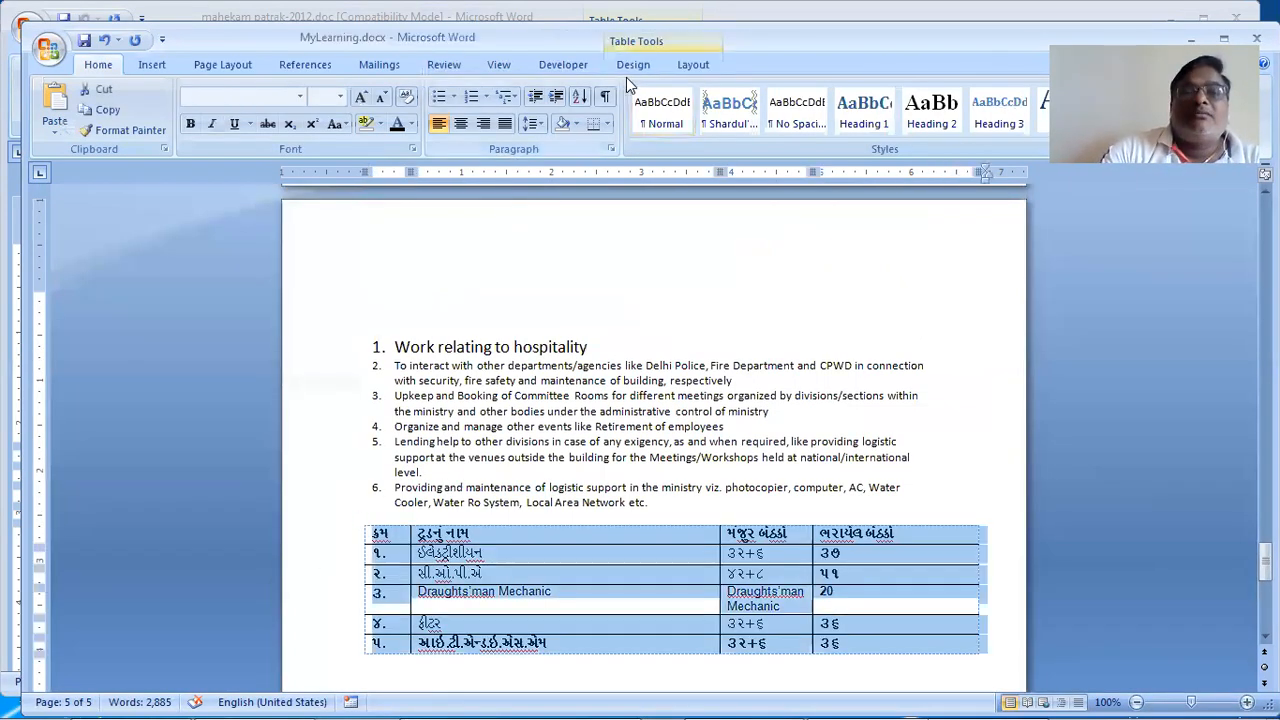
click(690, 65)
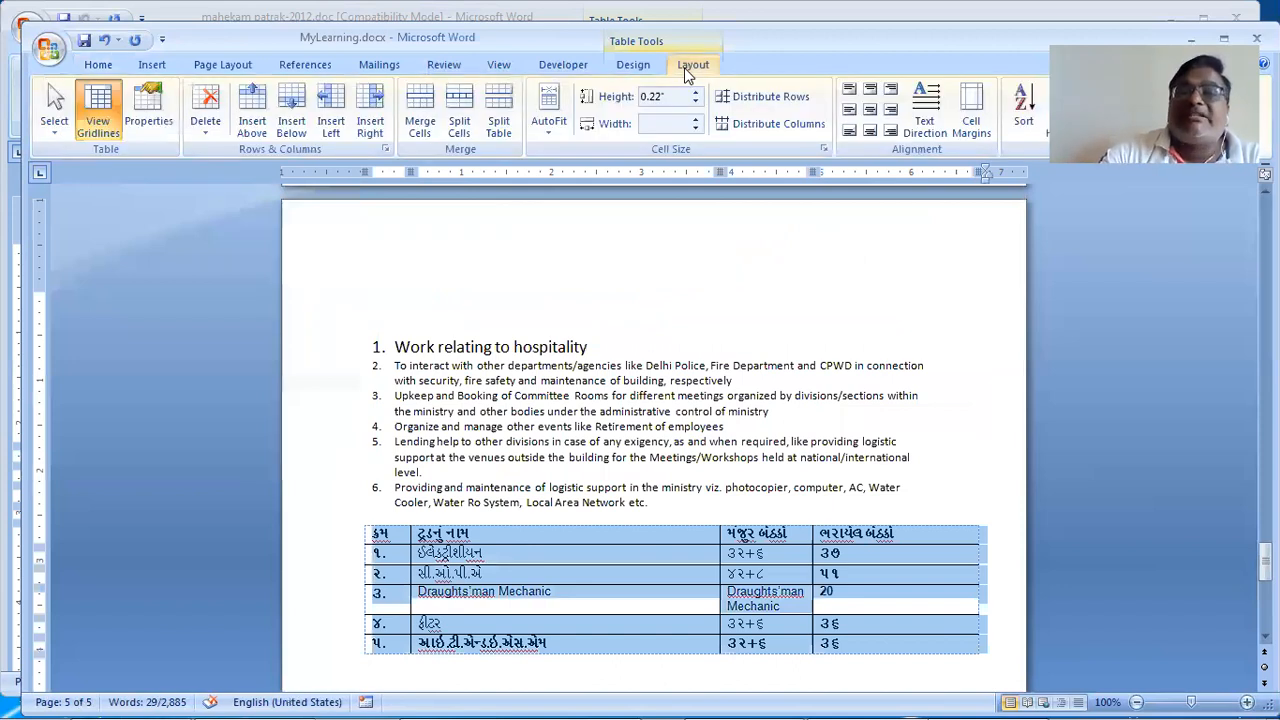
click(631, 66)
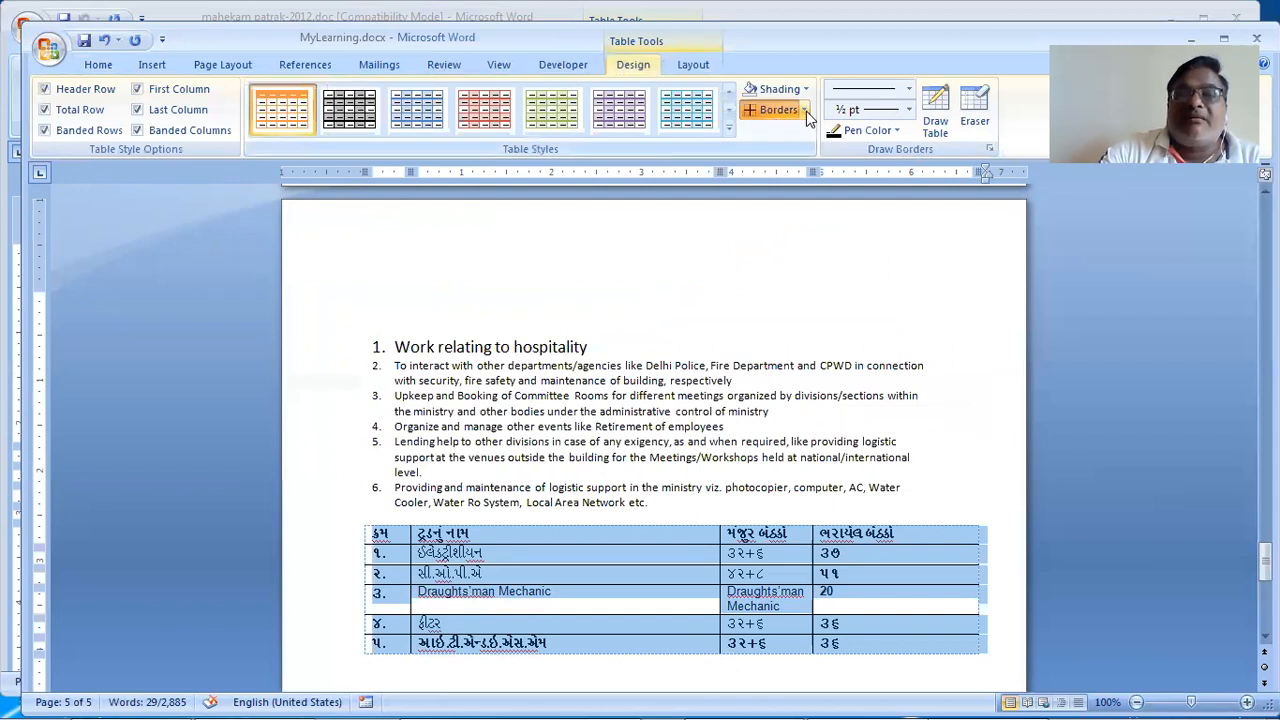
click(805, 110)
click(817, 220)
click(804, 112)
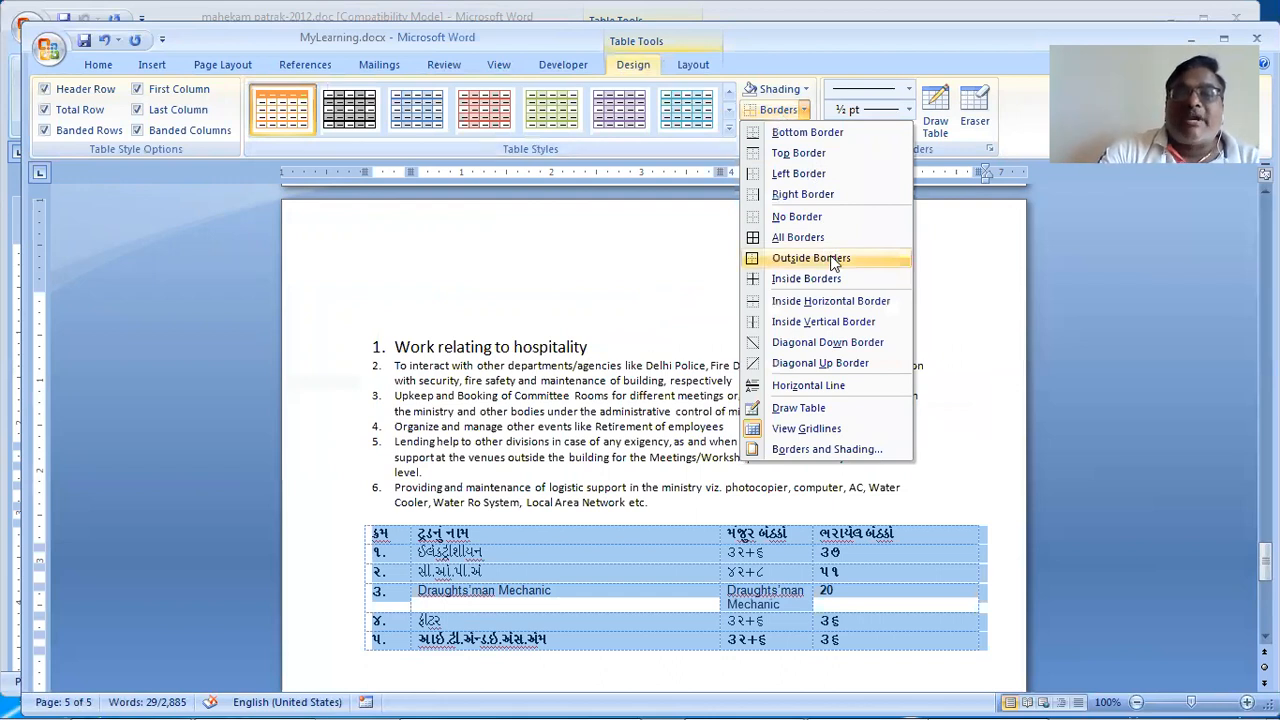
click(832, 257)
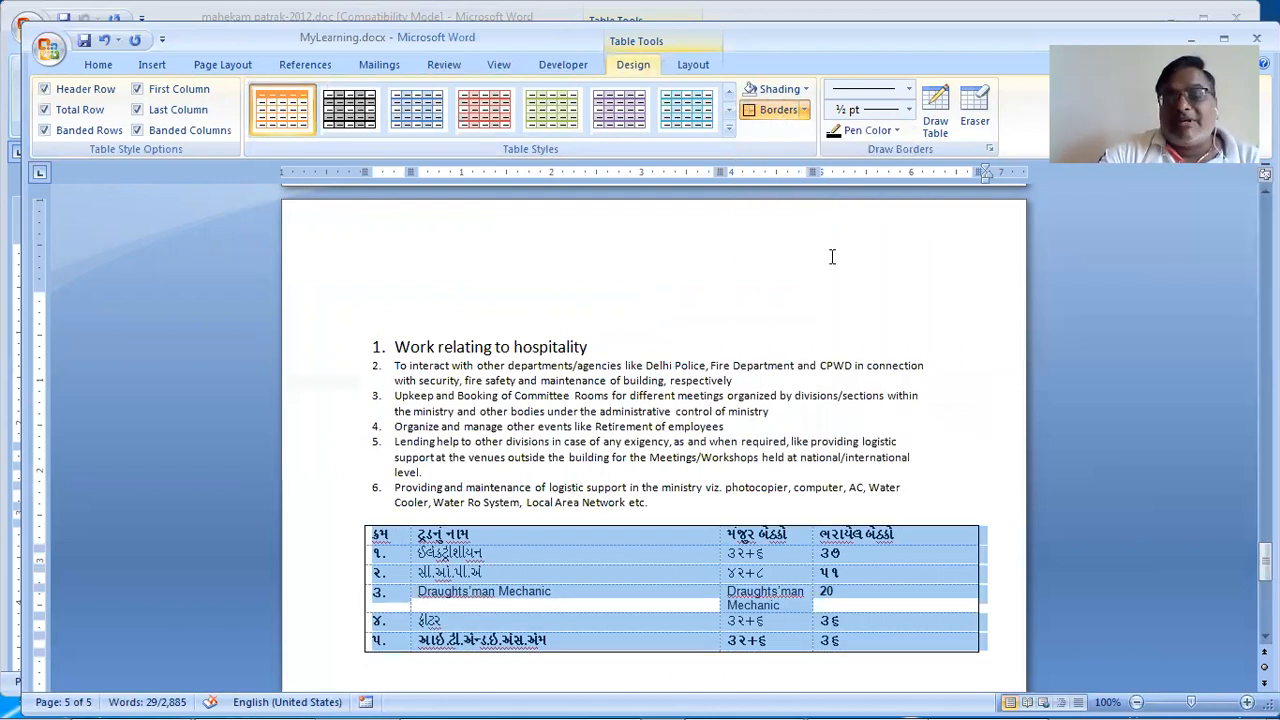
click(424, 521)
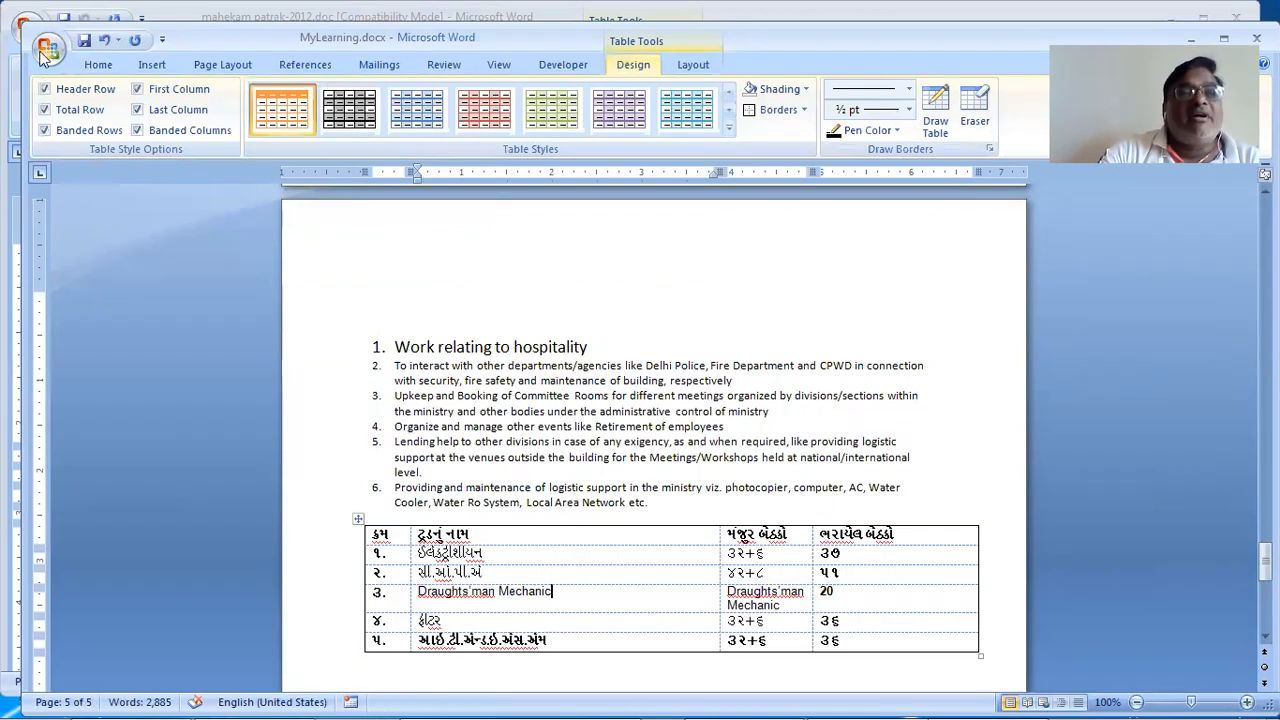
Step: Check the outline-only table in print preview, then close the preview
click(48, 47)
mouse_move(110, 255)
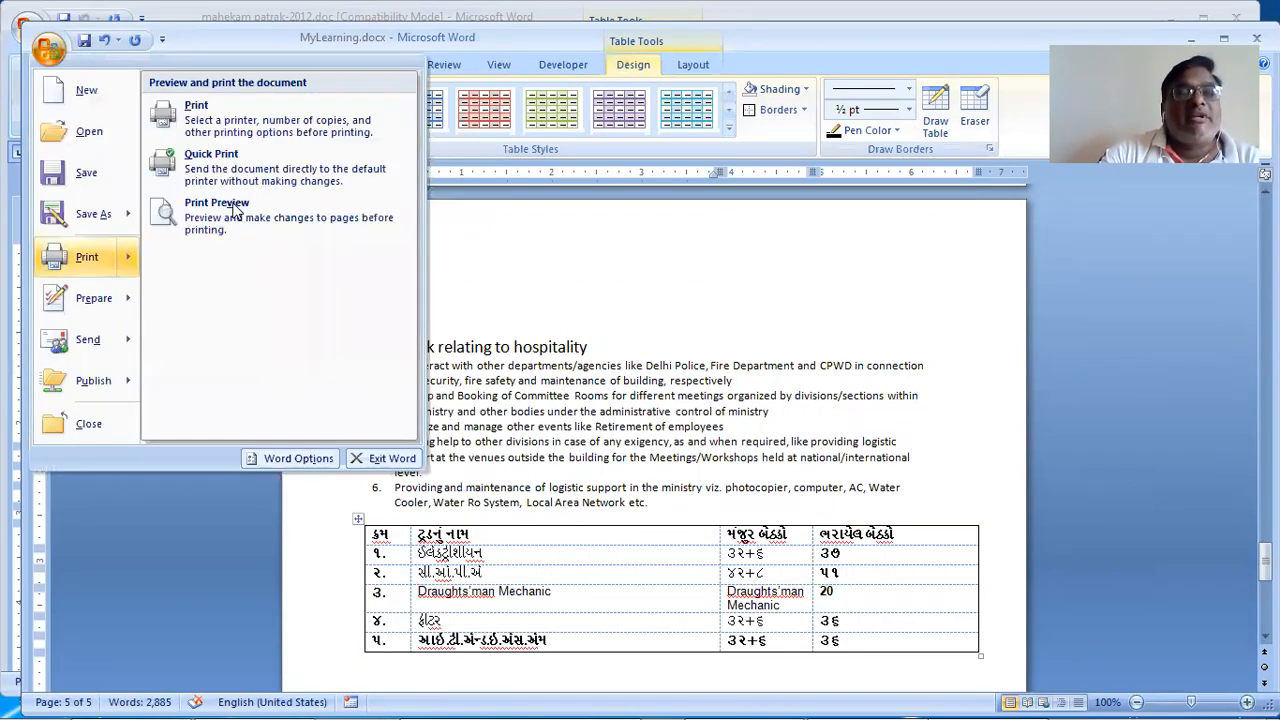
click(217, 210)
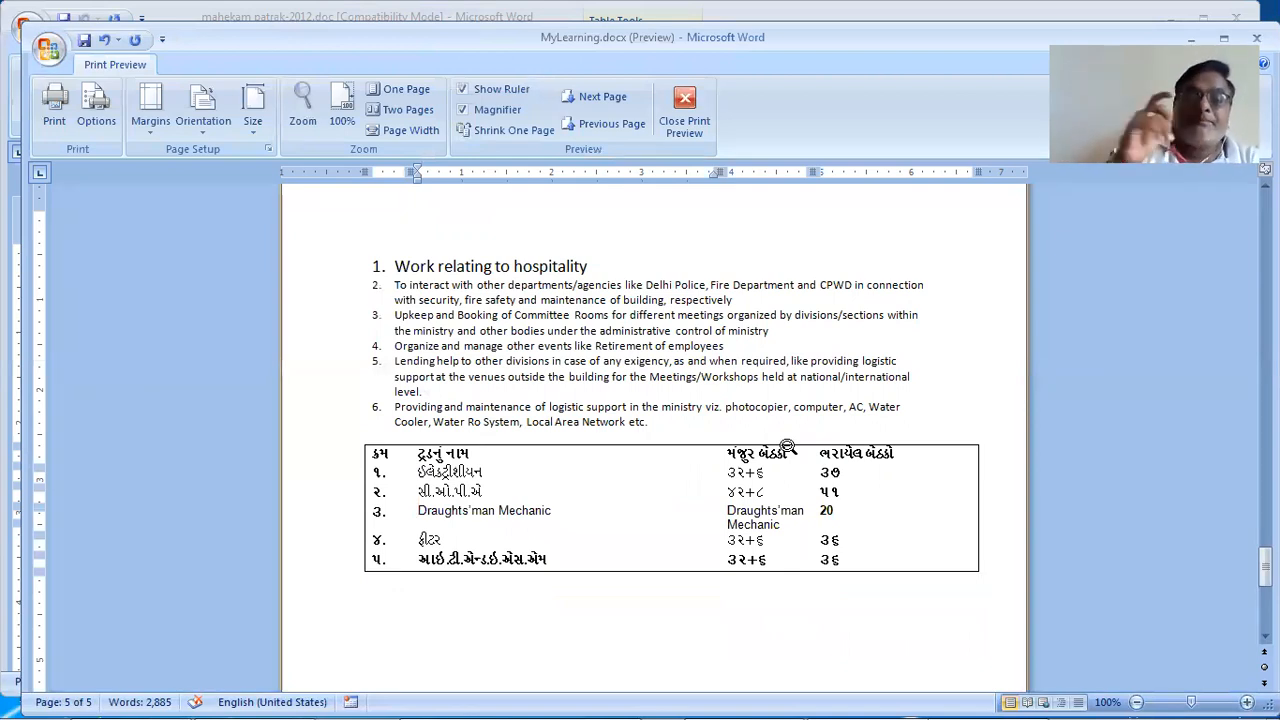
click(673, 102)
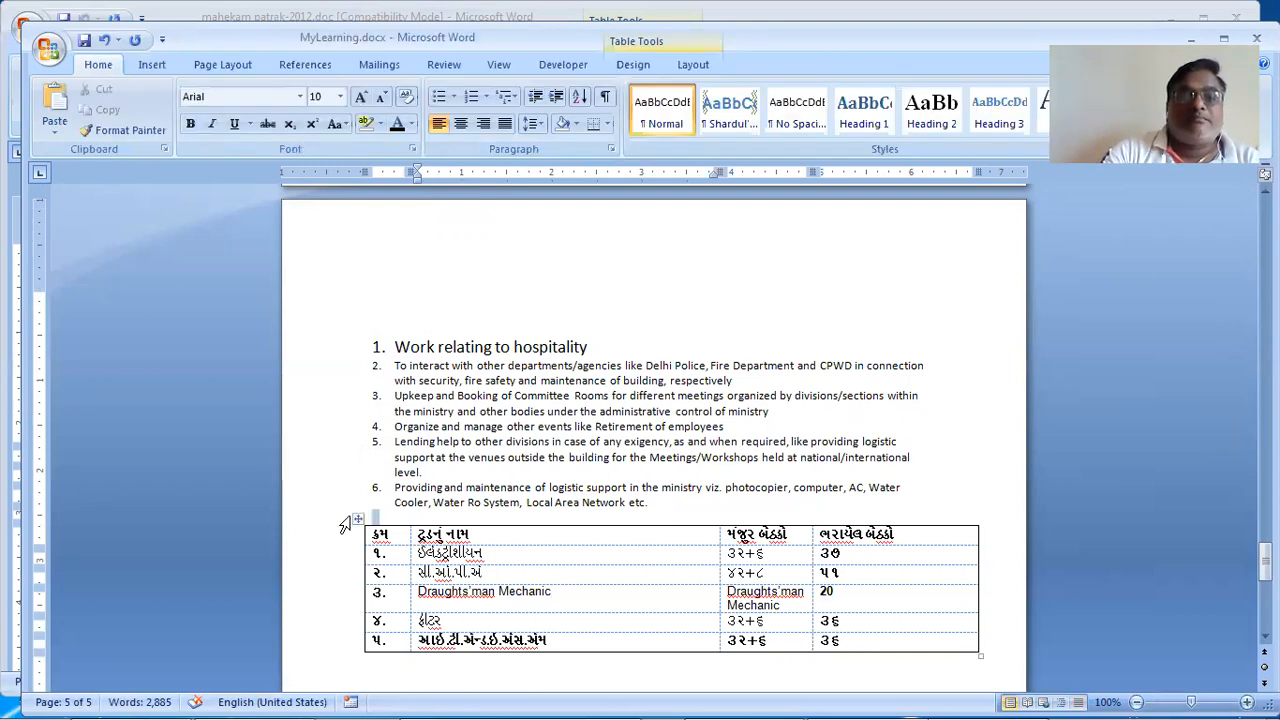
Step: Add Inside Horizontal Borders to the table and confirm them on page 5 in print preview
click(357, 519)
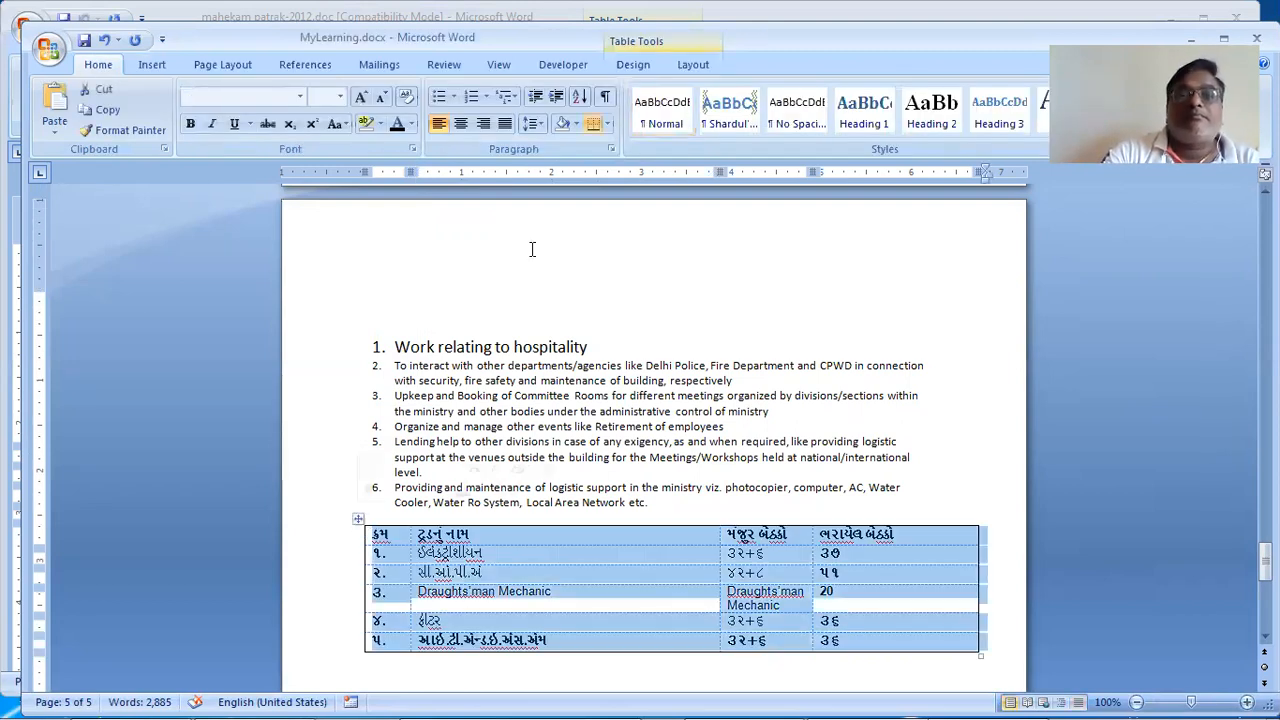
click(608, 123)
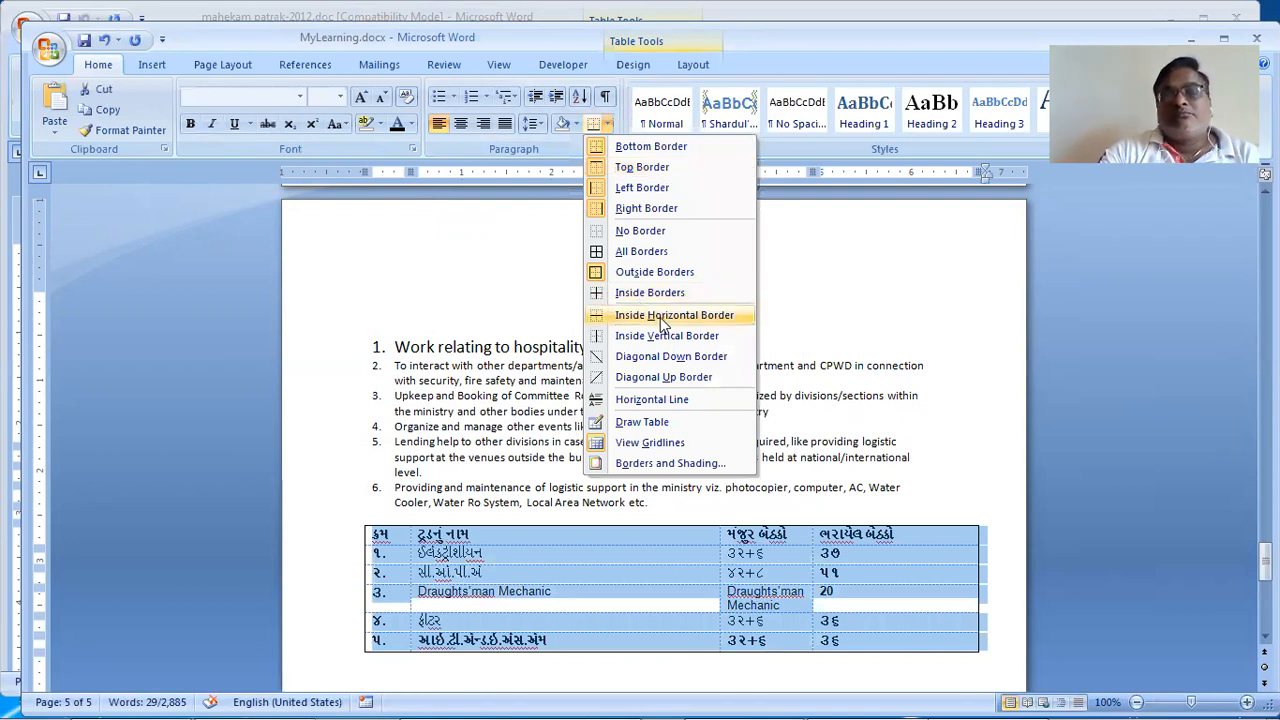
click(661, 316)
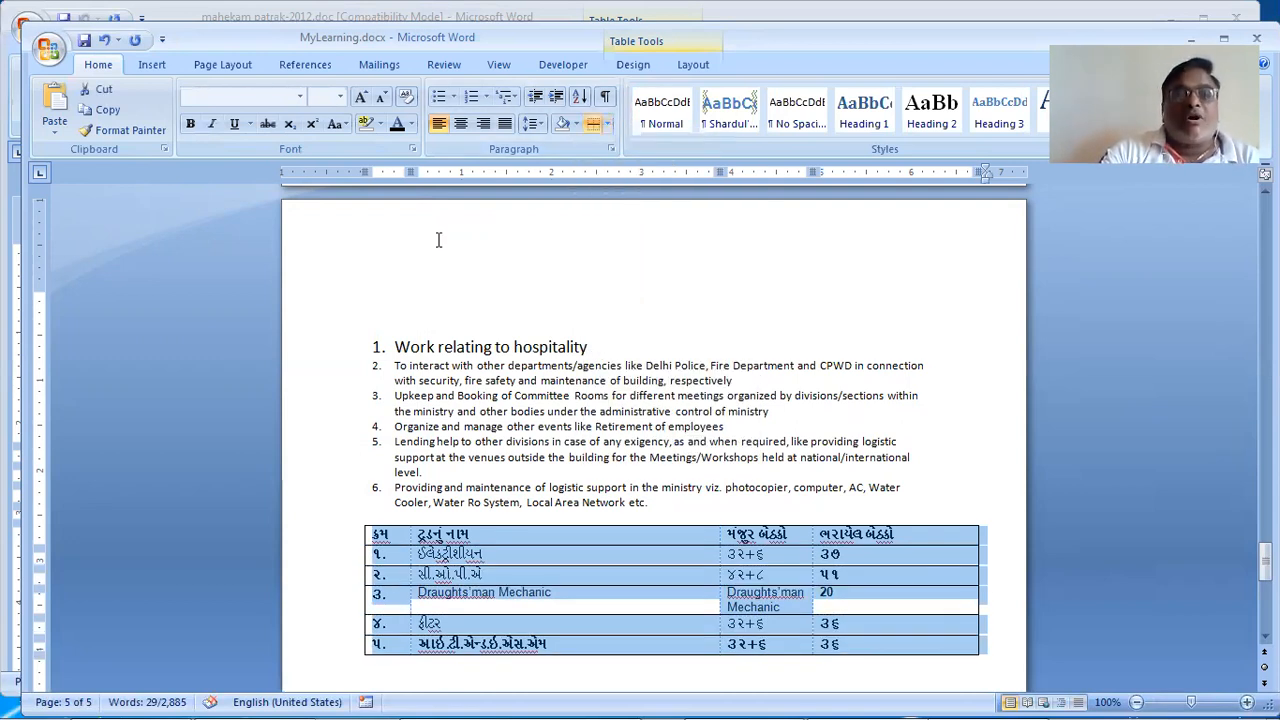
click(60, 50)
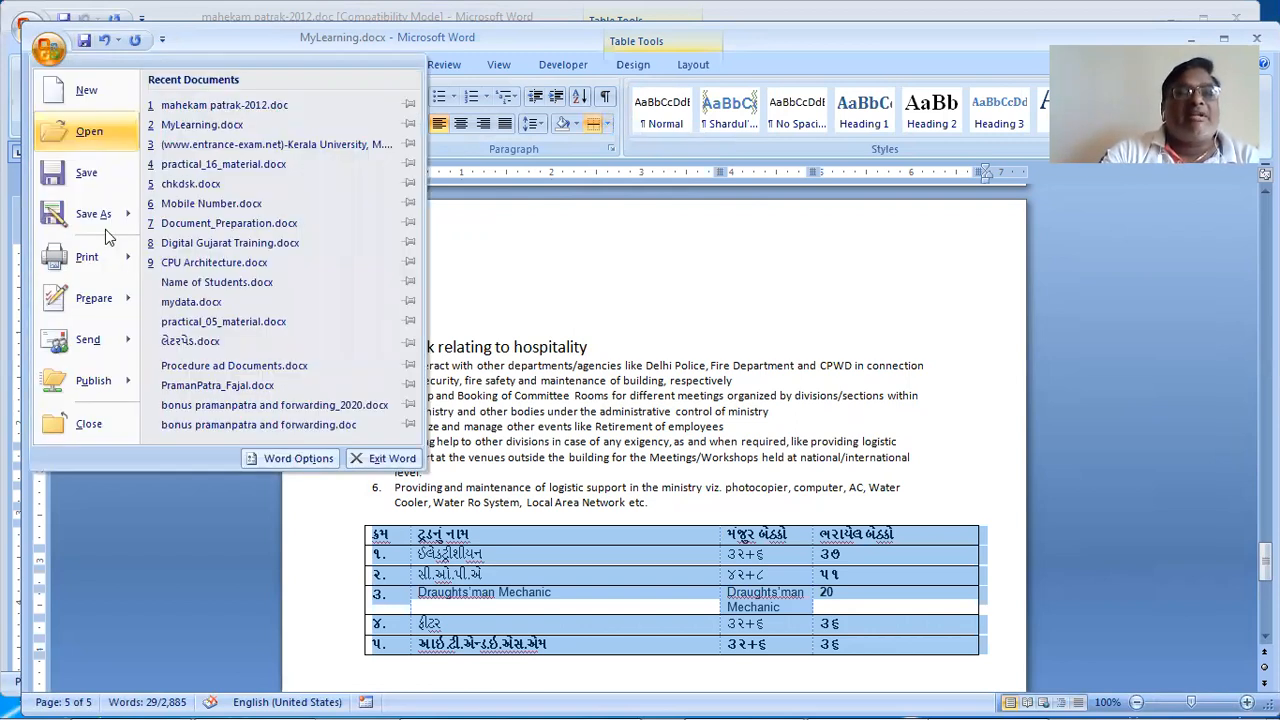
mouse_move(110, 256)
click(196, 230)
click(1068, 391)
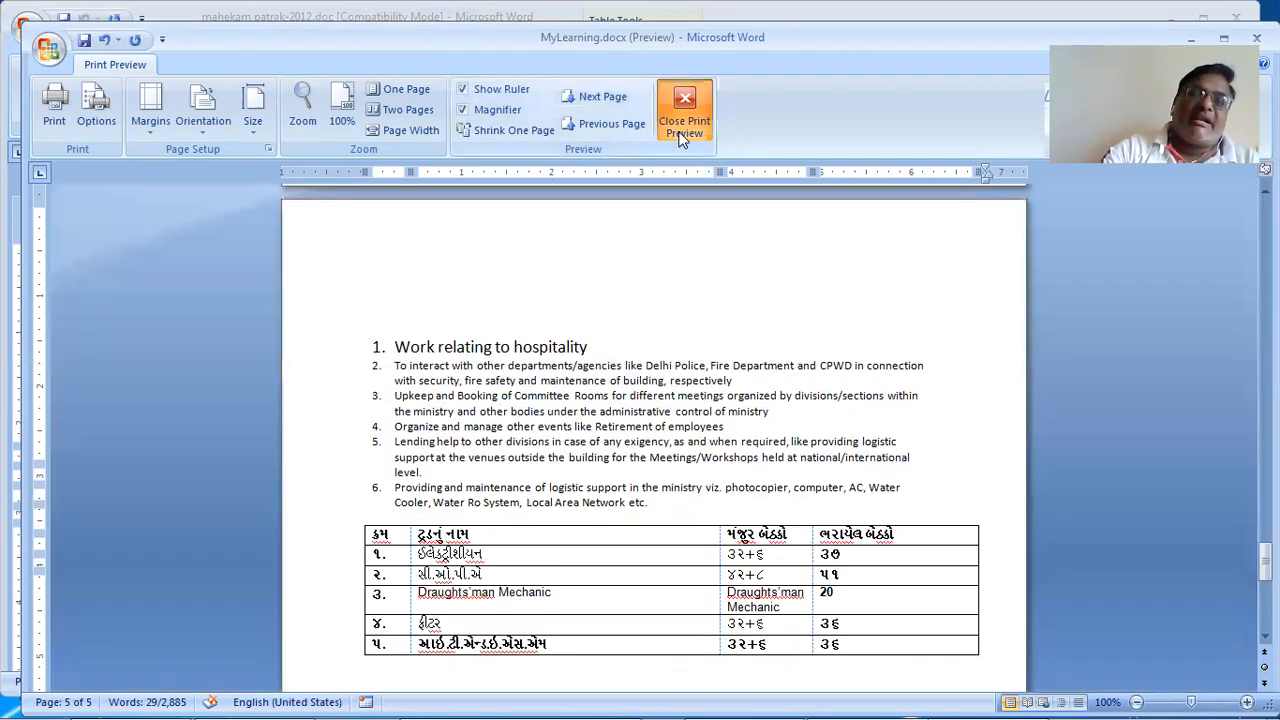
click(684, 122)
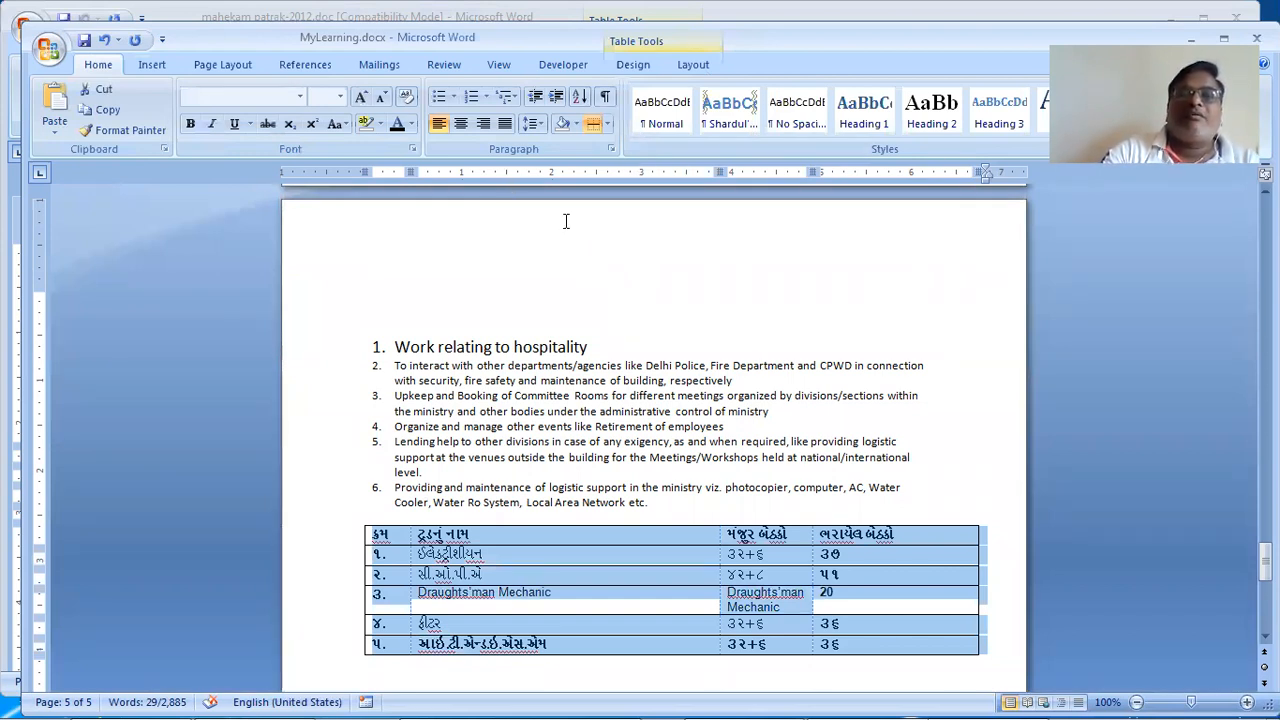
Step: In Borders and Shading, apply Diagonal Up and Diagonal Down borders to the whole table
click(634, 66)
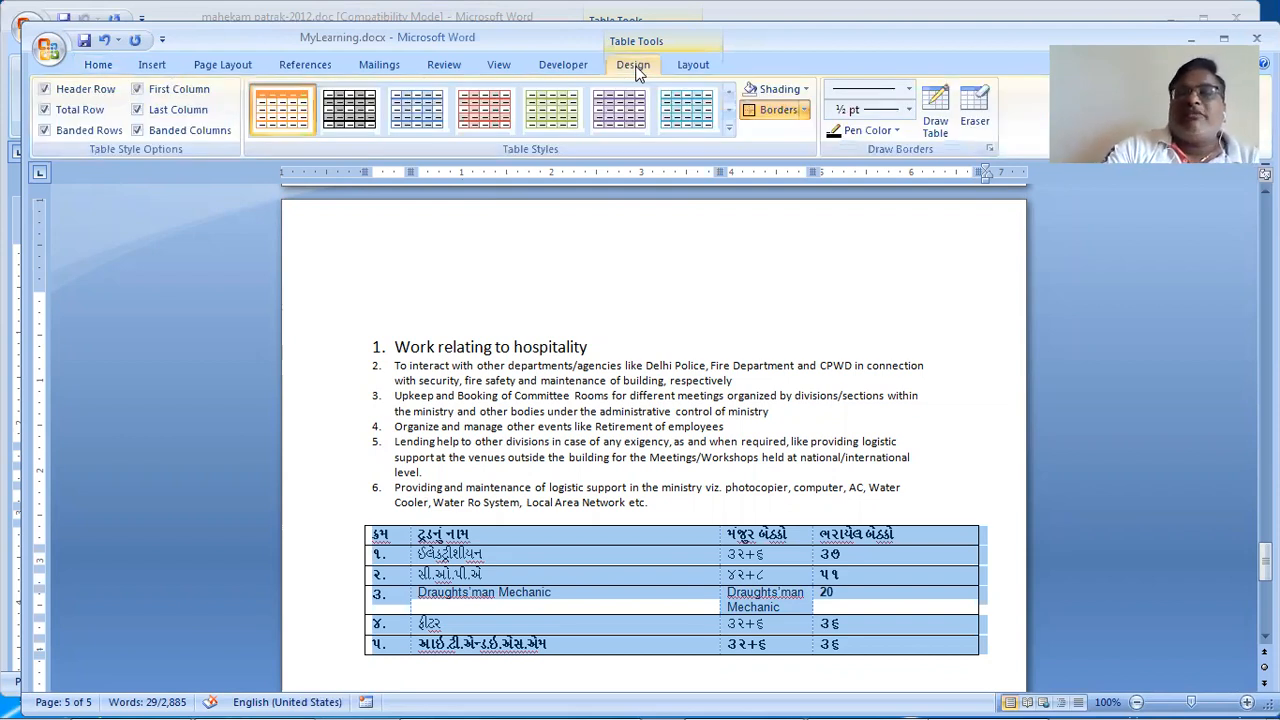
click(806, 109)
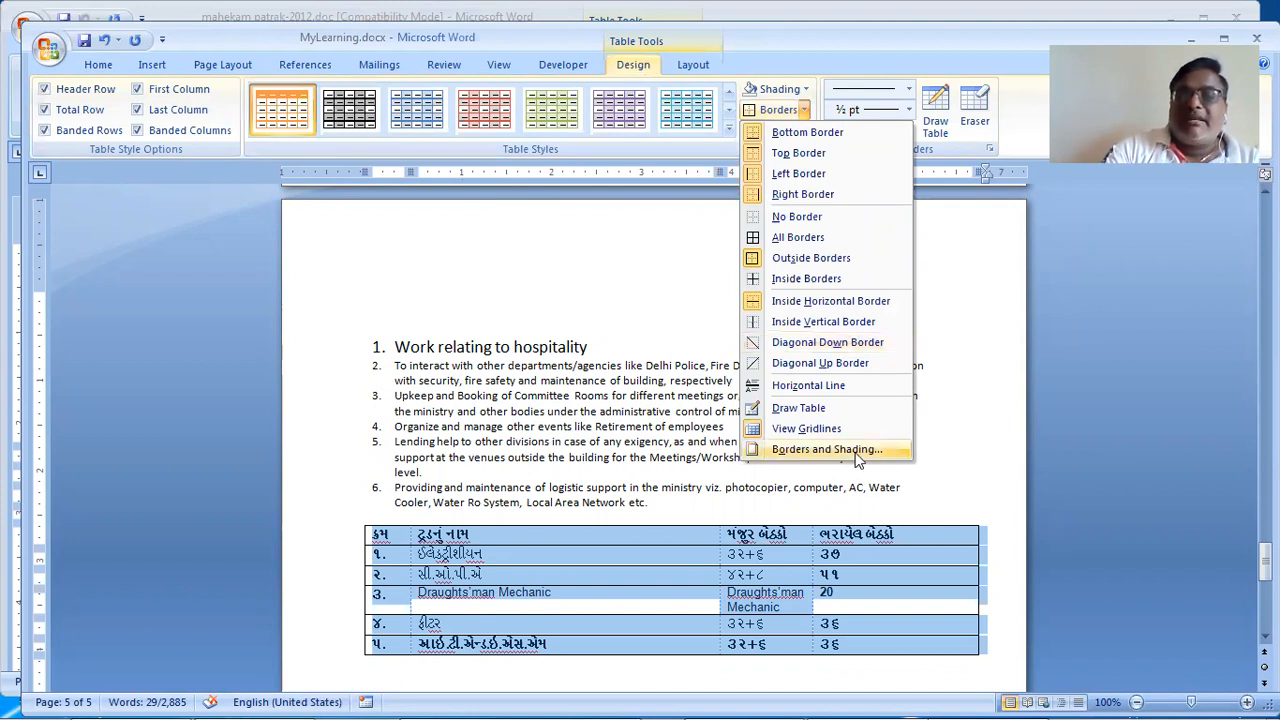
click(855, 449)
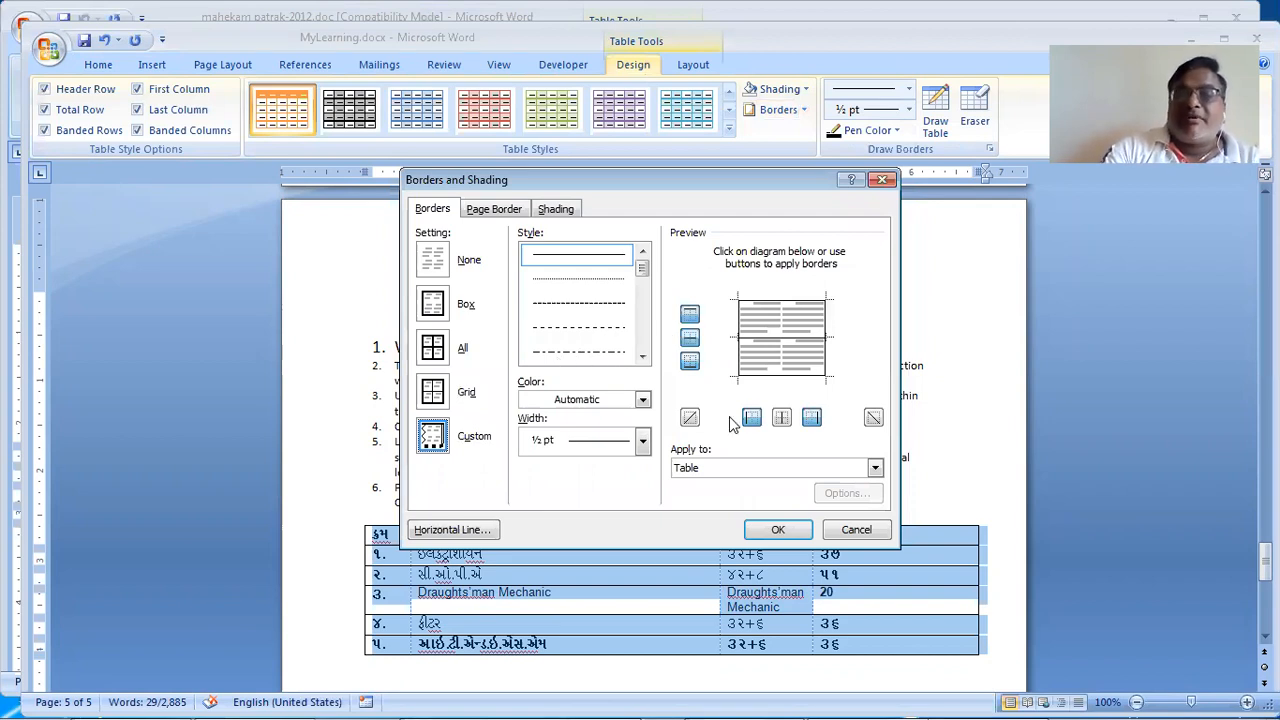
click(783, 418)
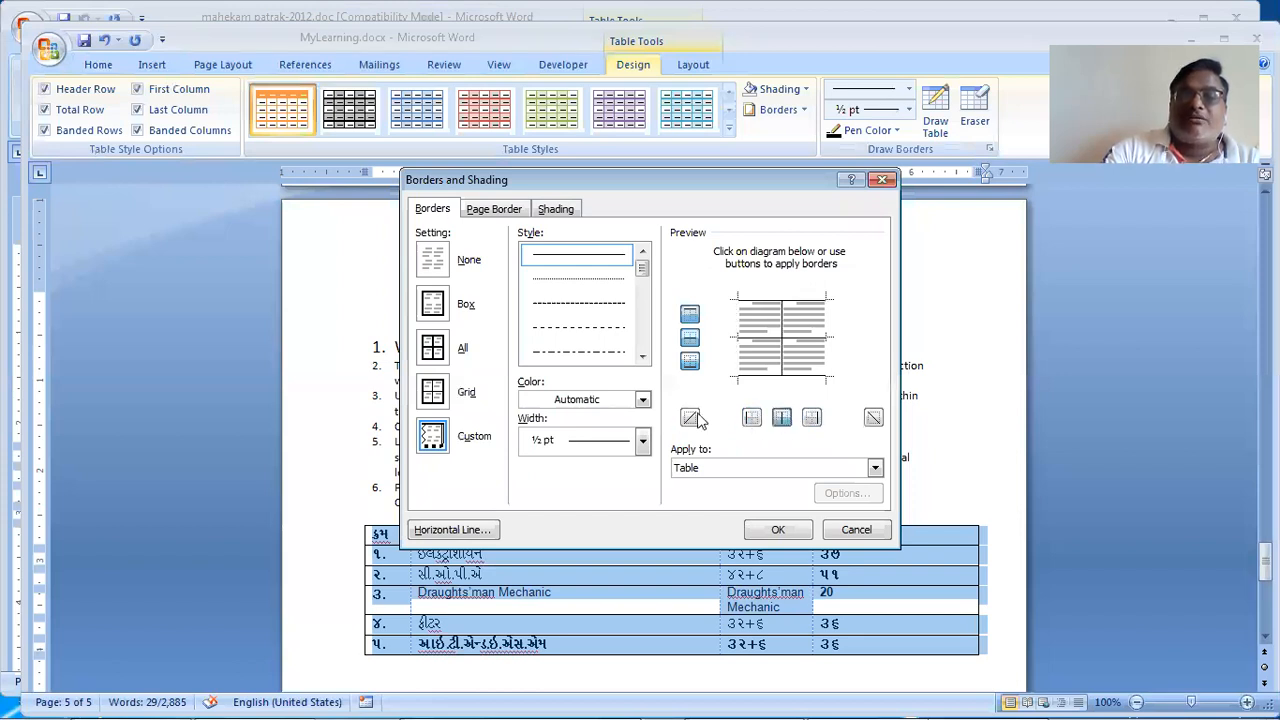
click(691, 314)
click(691, 337)
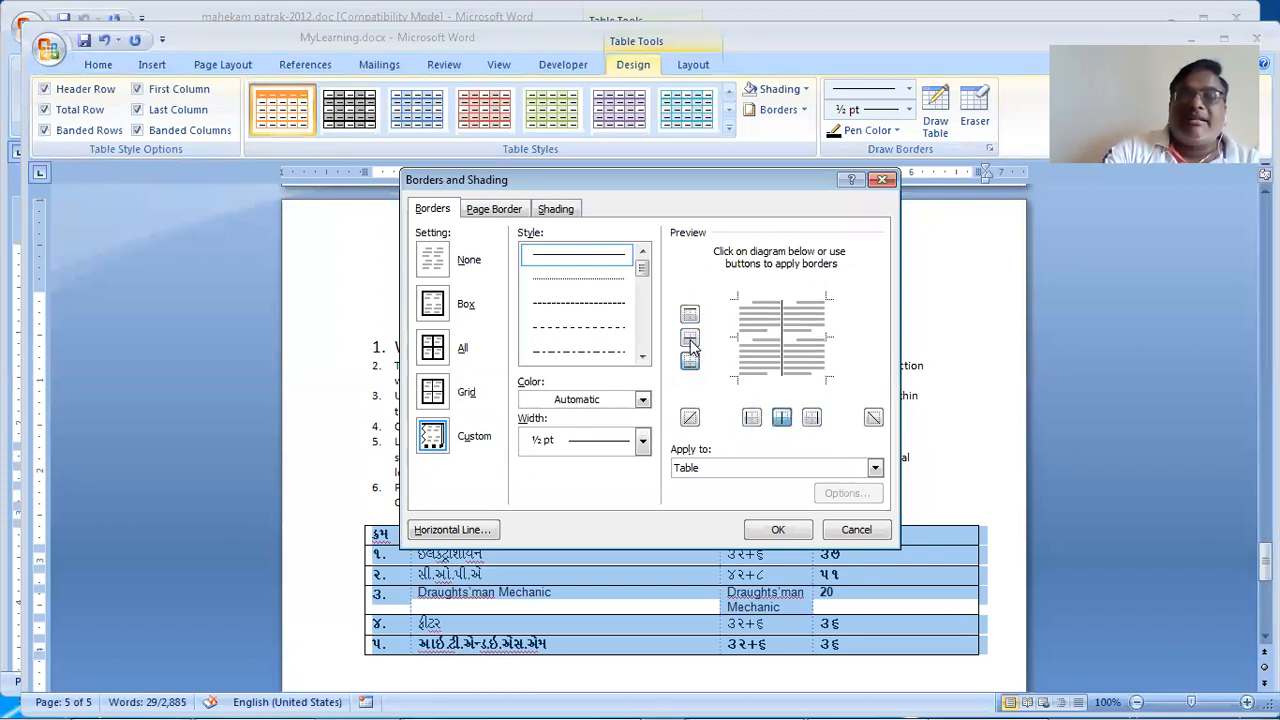
click(783, 418)
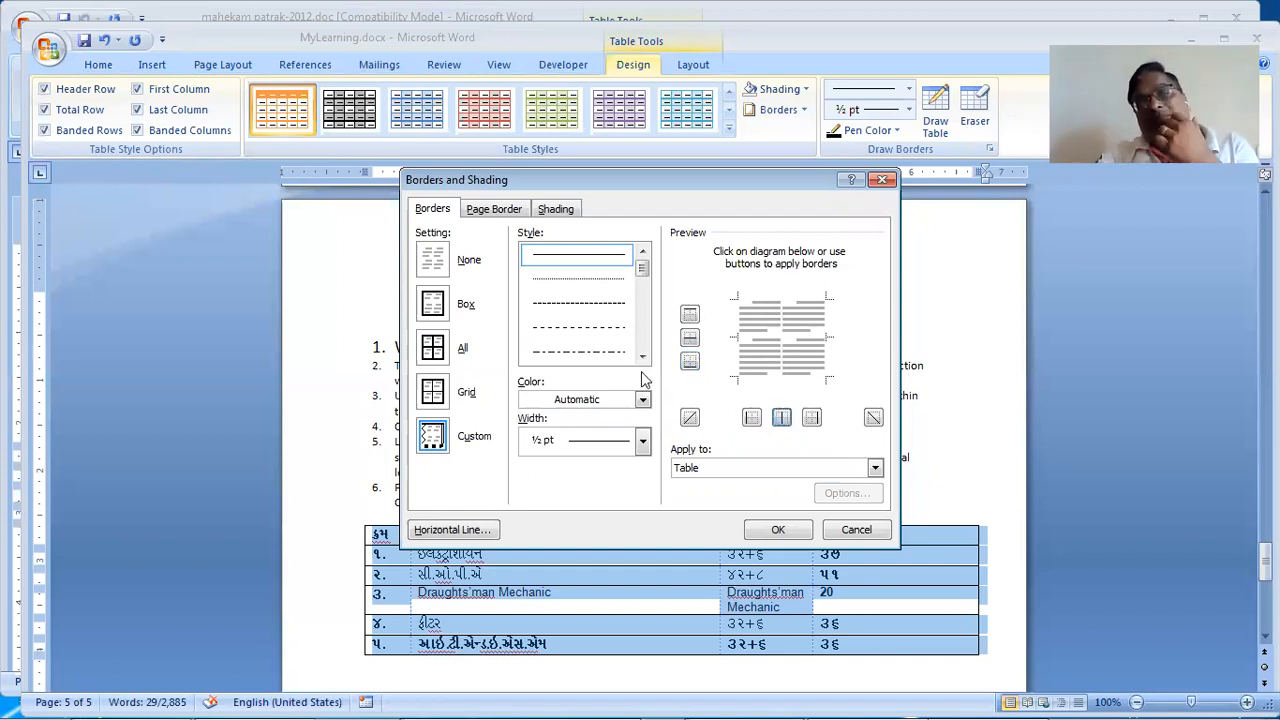
click(689, 418)
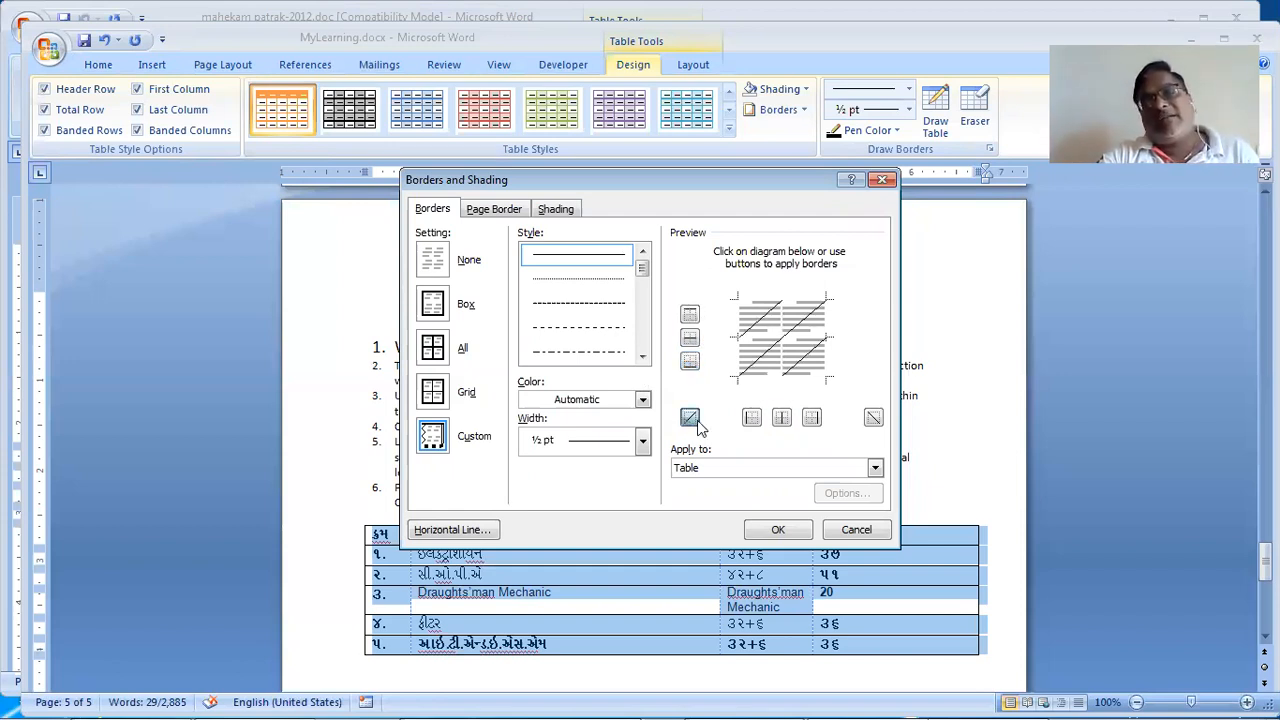
click(874, 417)
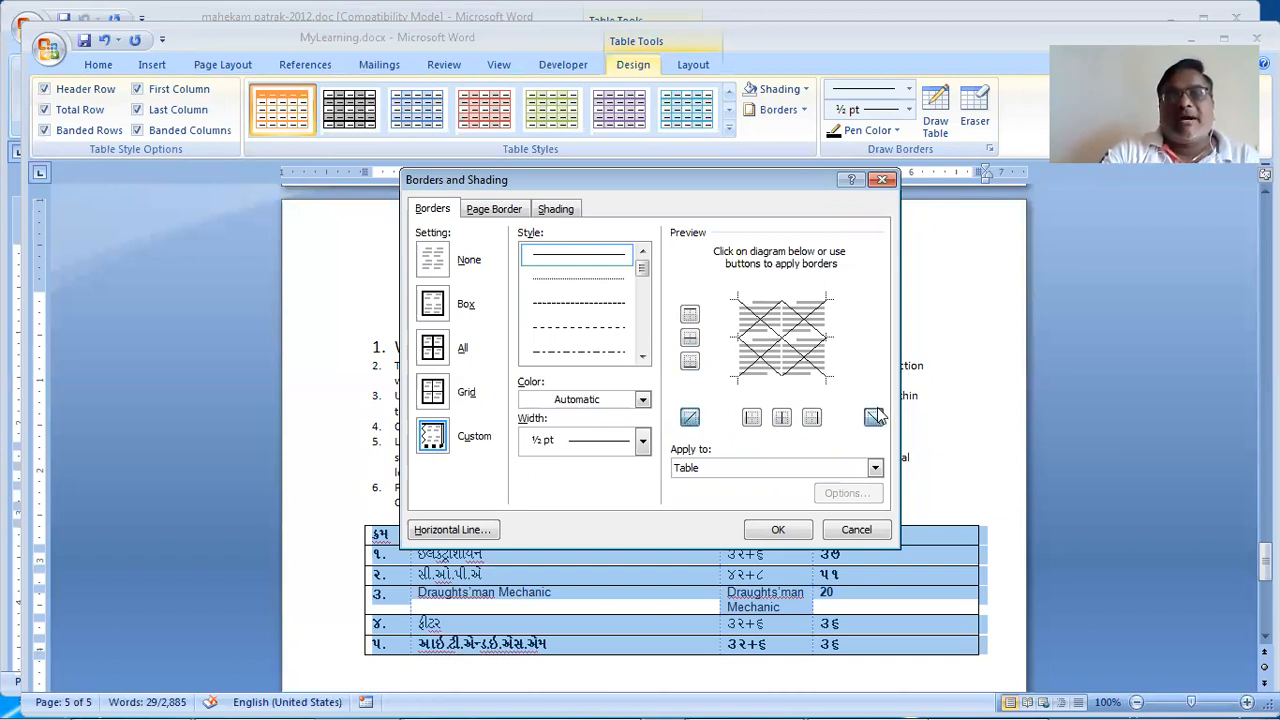
click(780, 530)
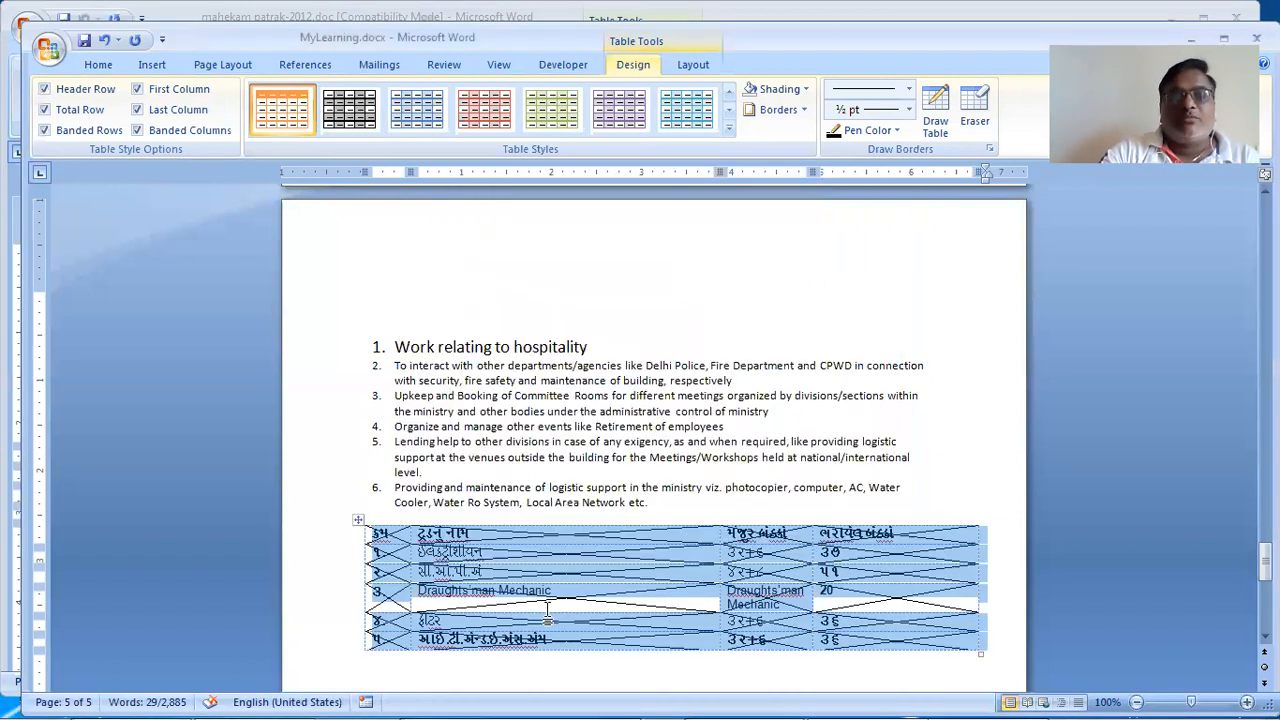
click(601, 614)
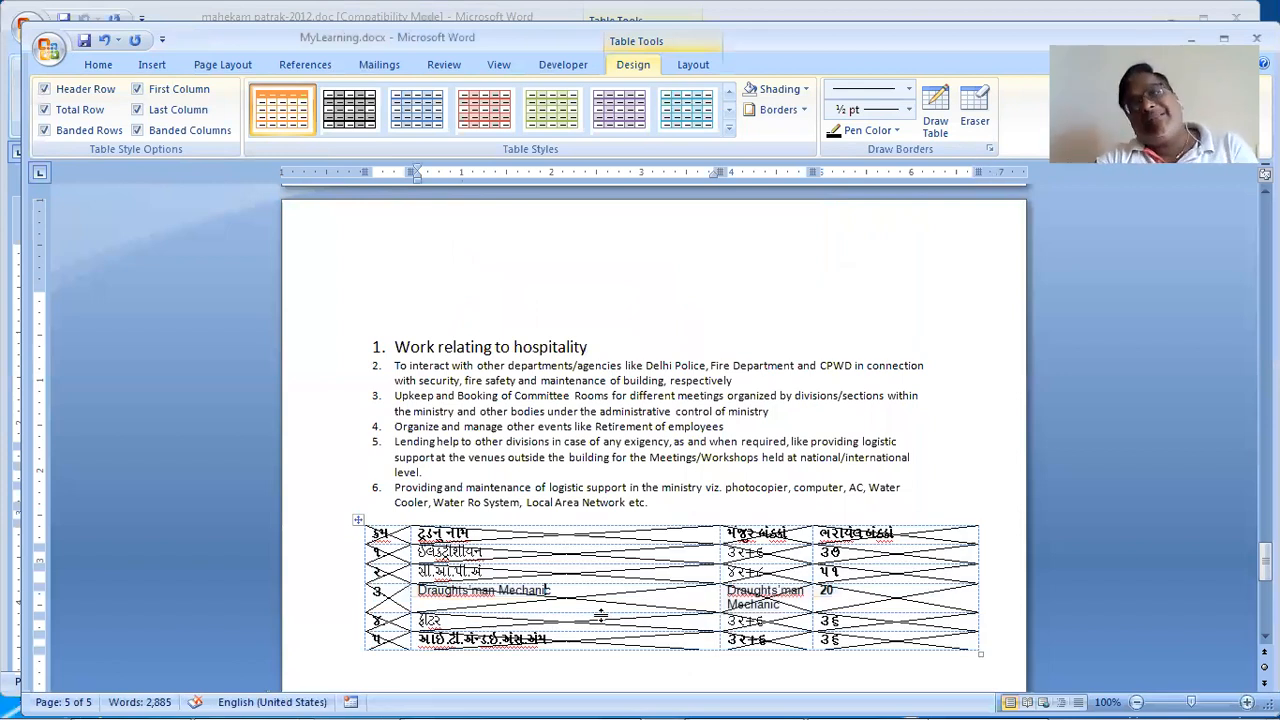
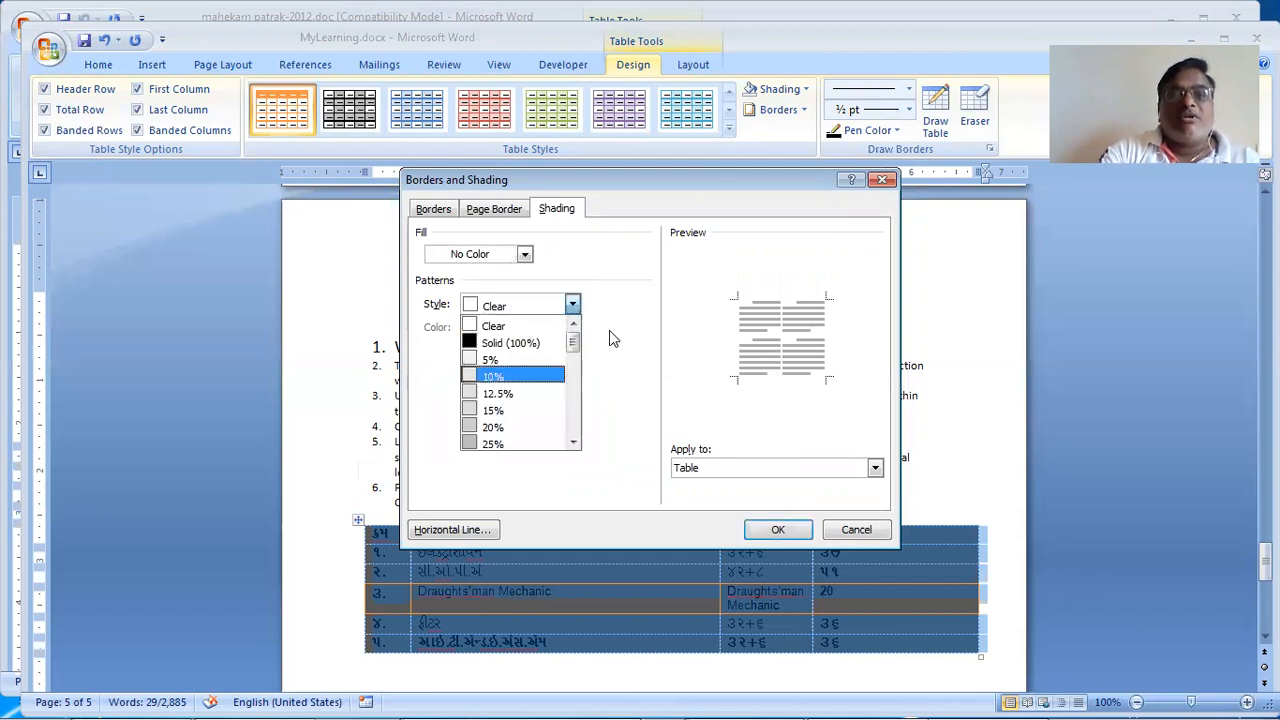
Step: Set the table's shading to No Color fill with a Clear pattern and check the unfilled rows
click(553, 329)
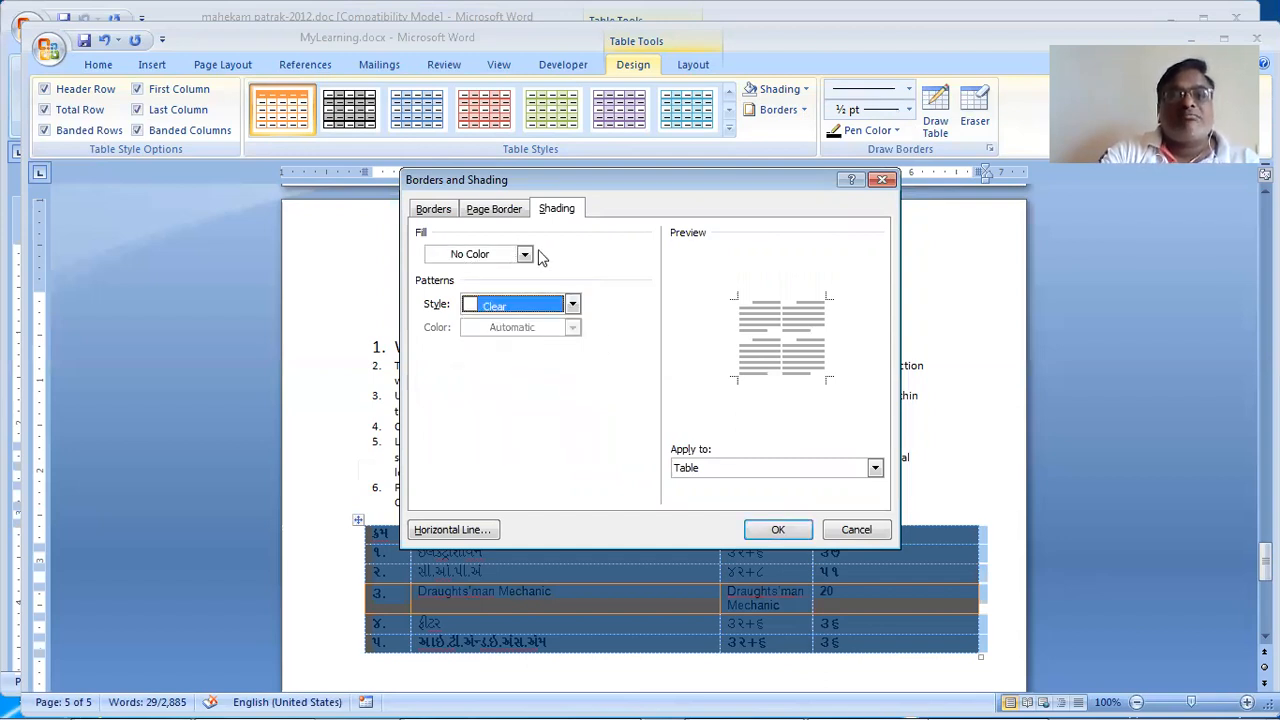
click(776, 527)
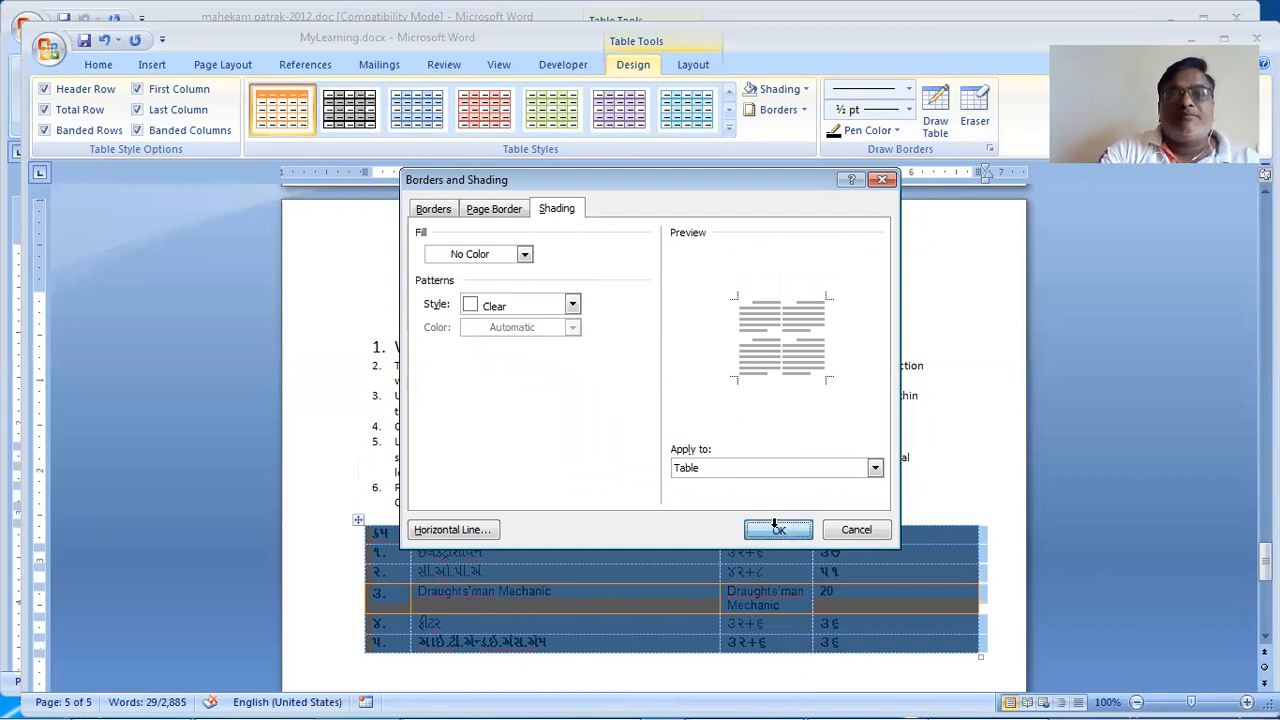
click(694, 572)
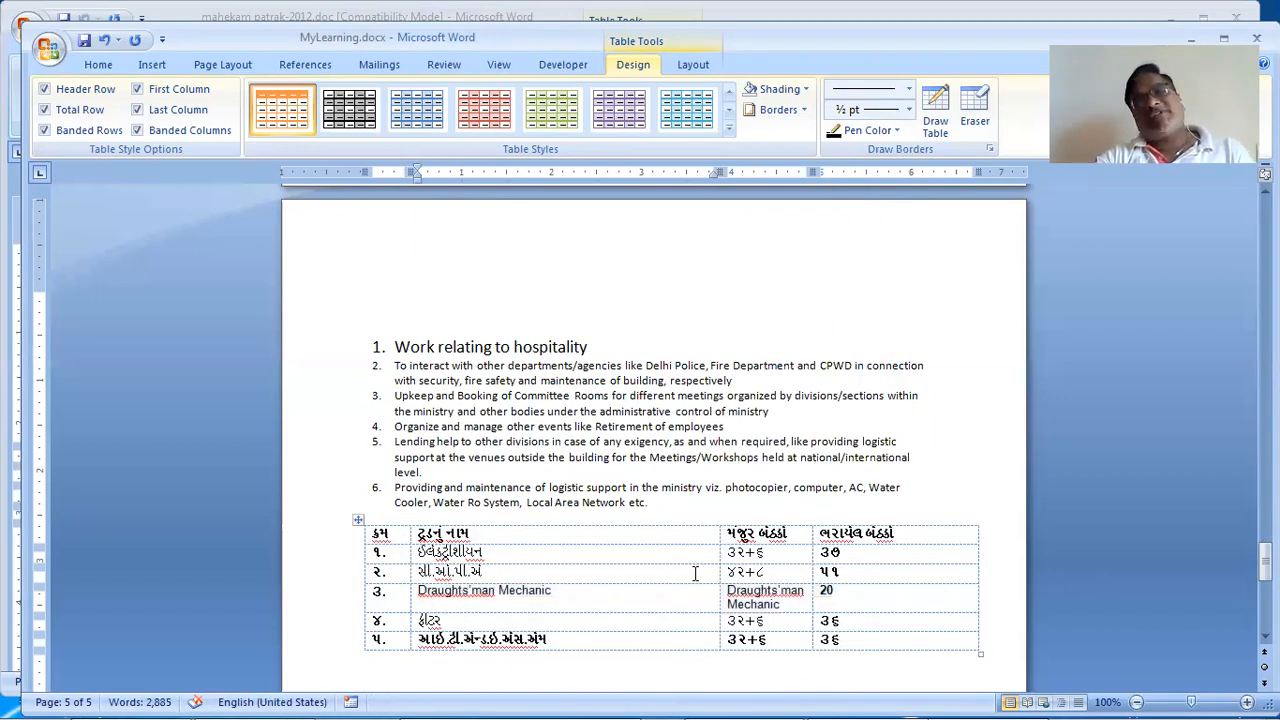
Step: Cycle the second column heading's text direction back to horizontal, then select the whole table
scroll(695, 573, down, 5)
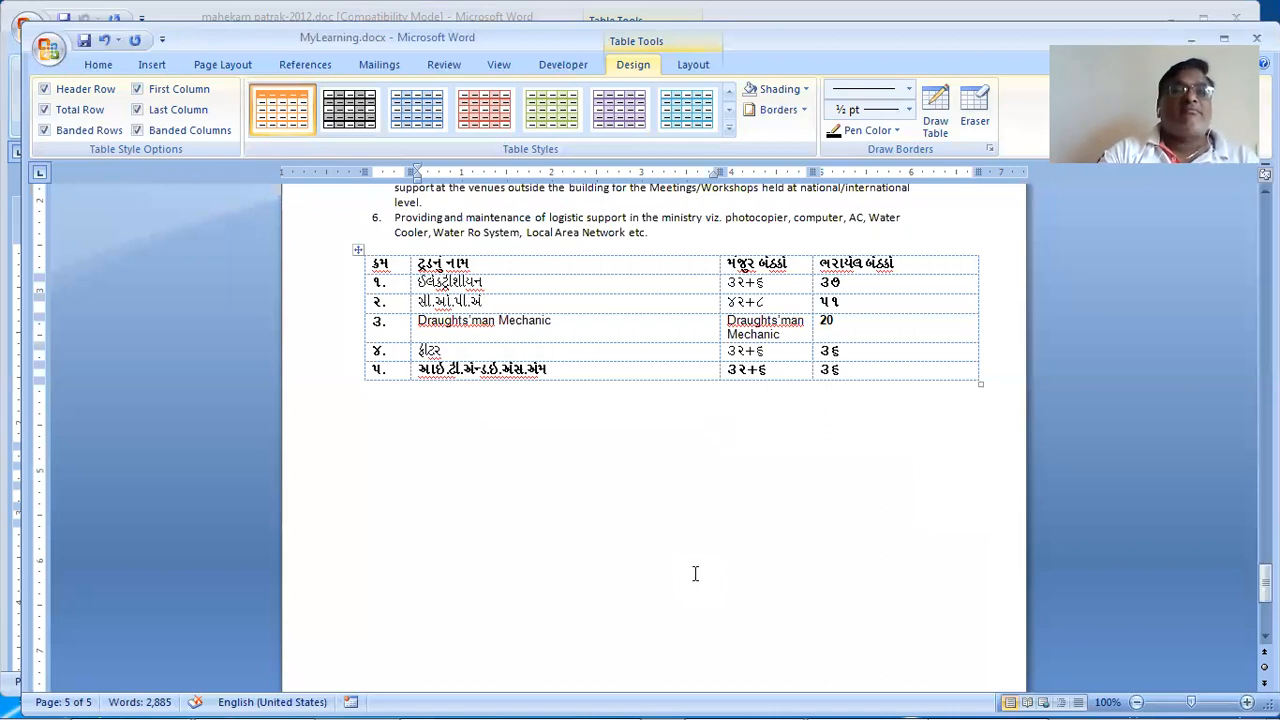
scroll(695, 573, up, 1)
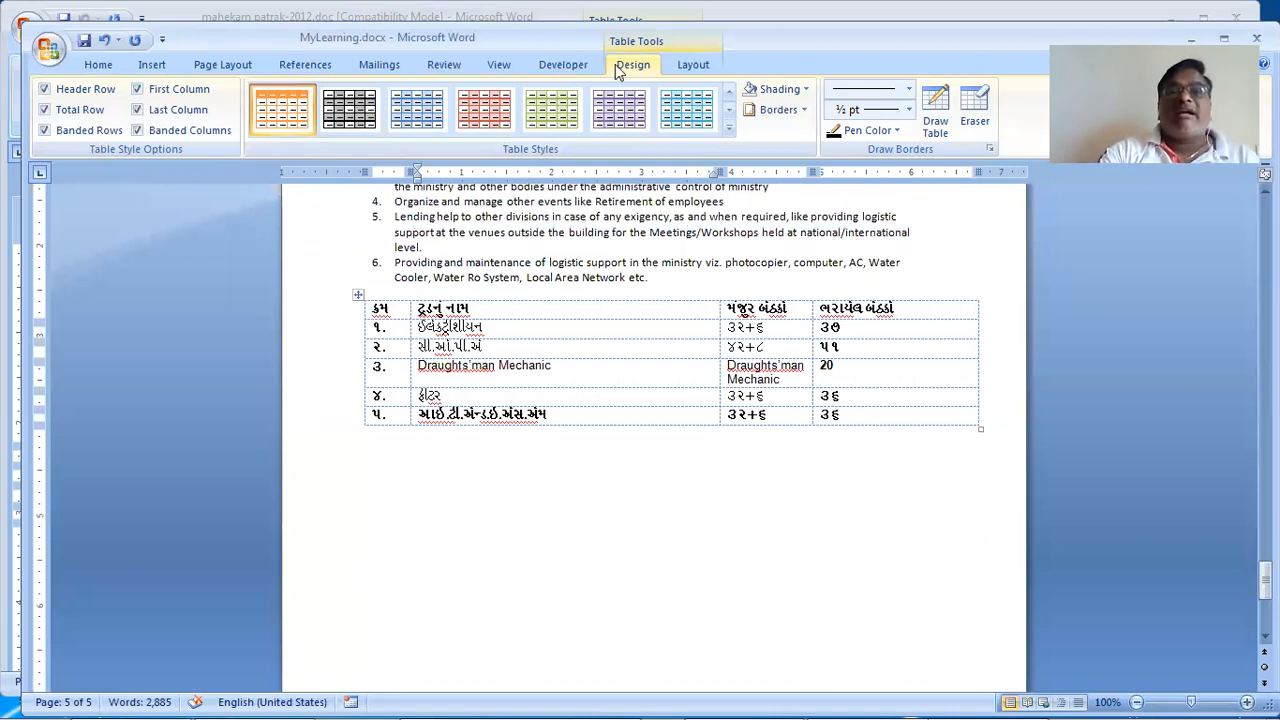
click(671, 69)
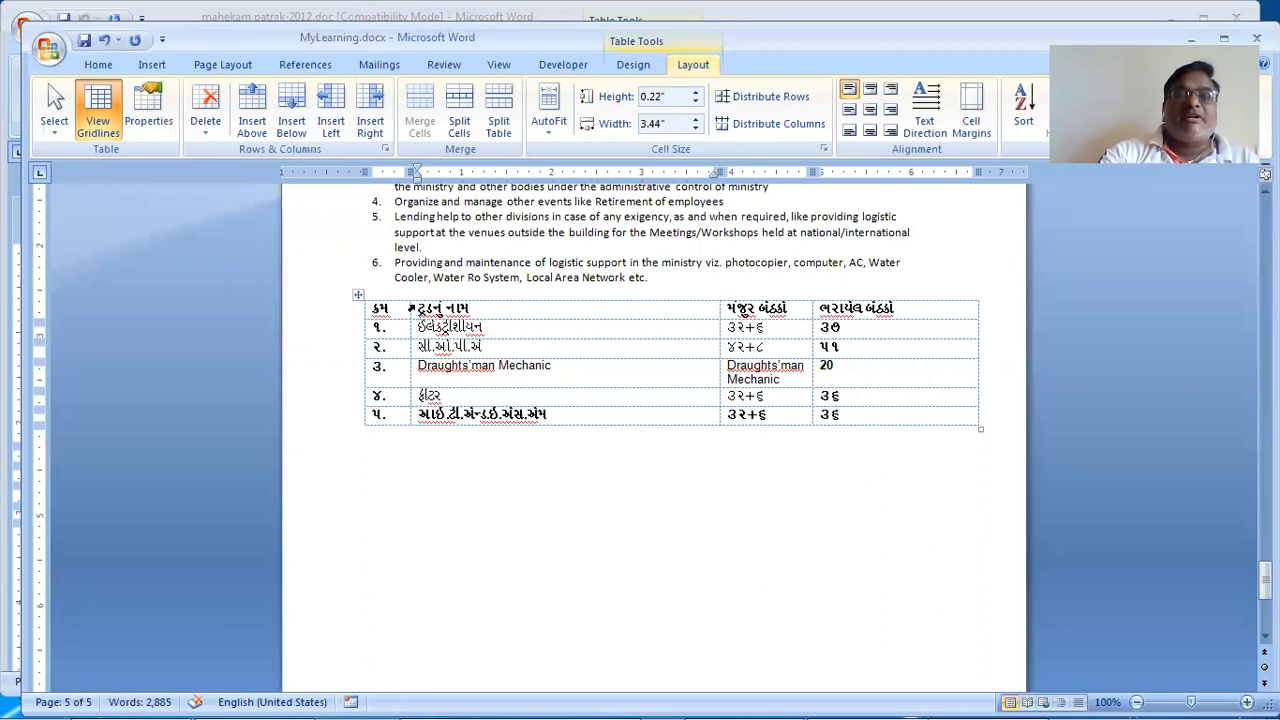
click(410, 308)
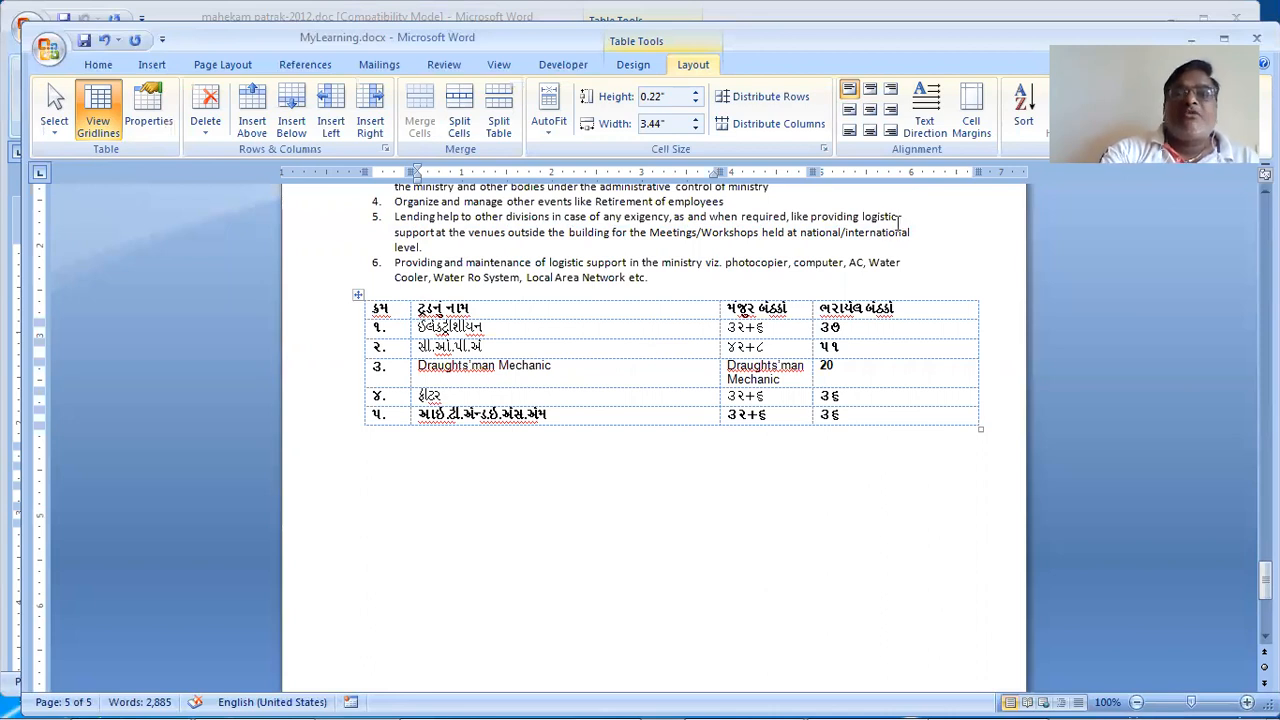
click(924, 122)
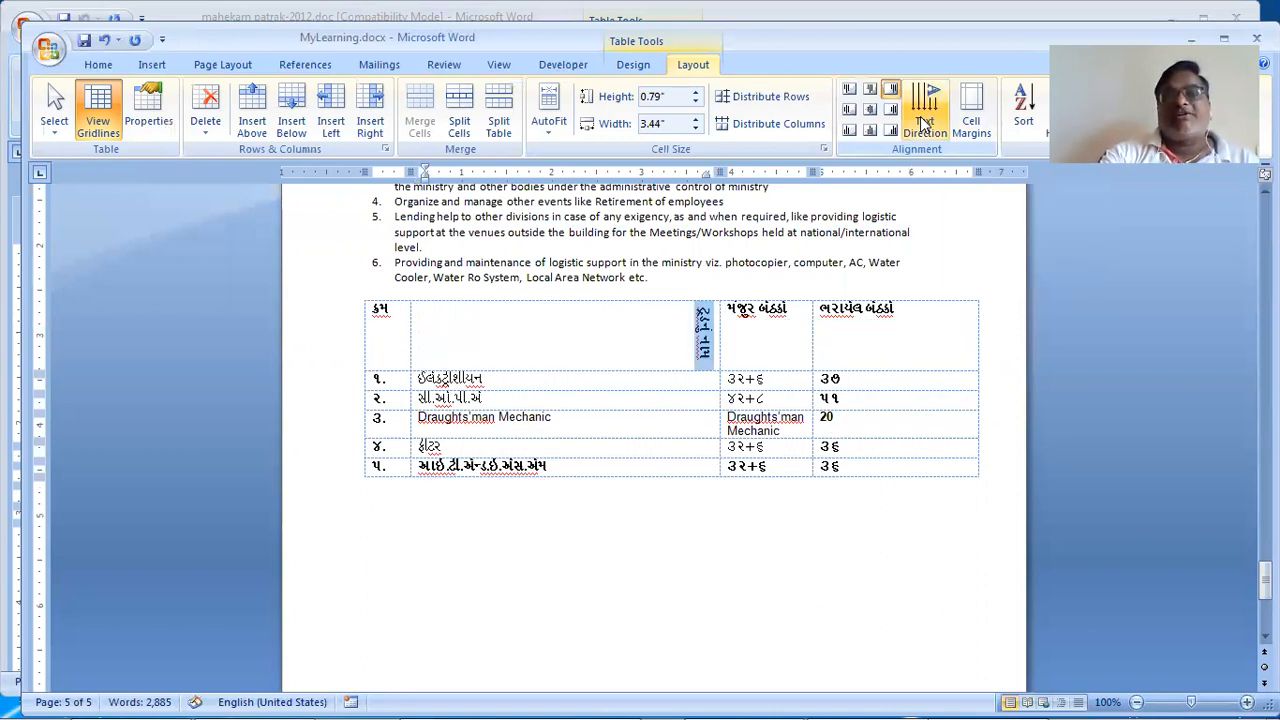
click(924, 122)
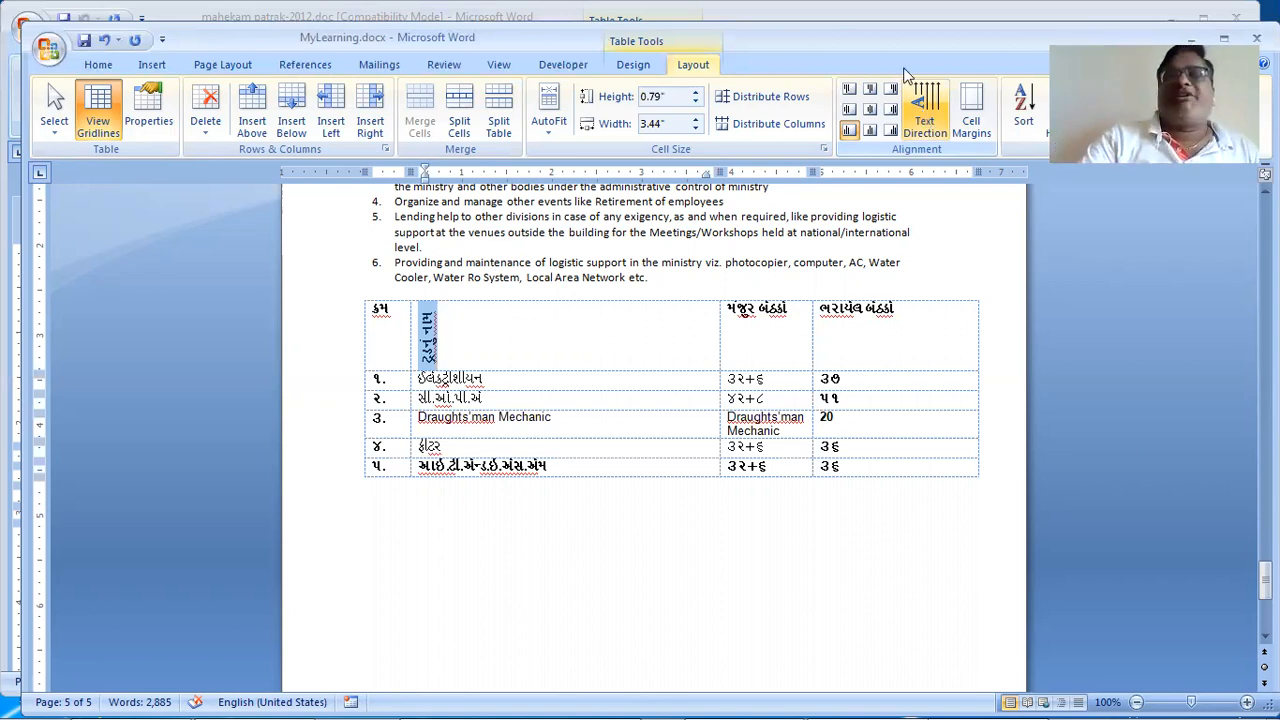
click(937, 120)
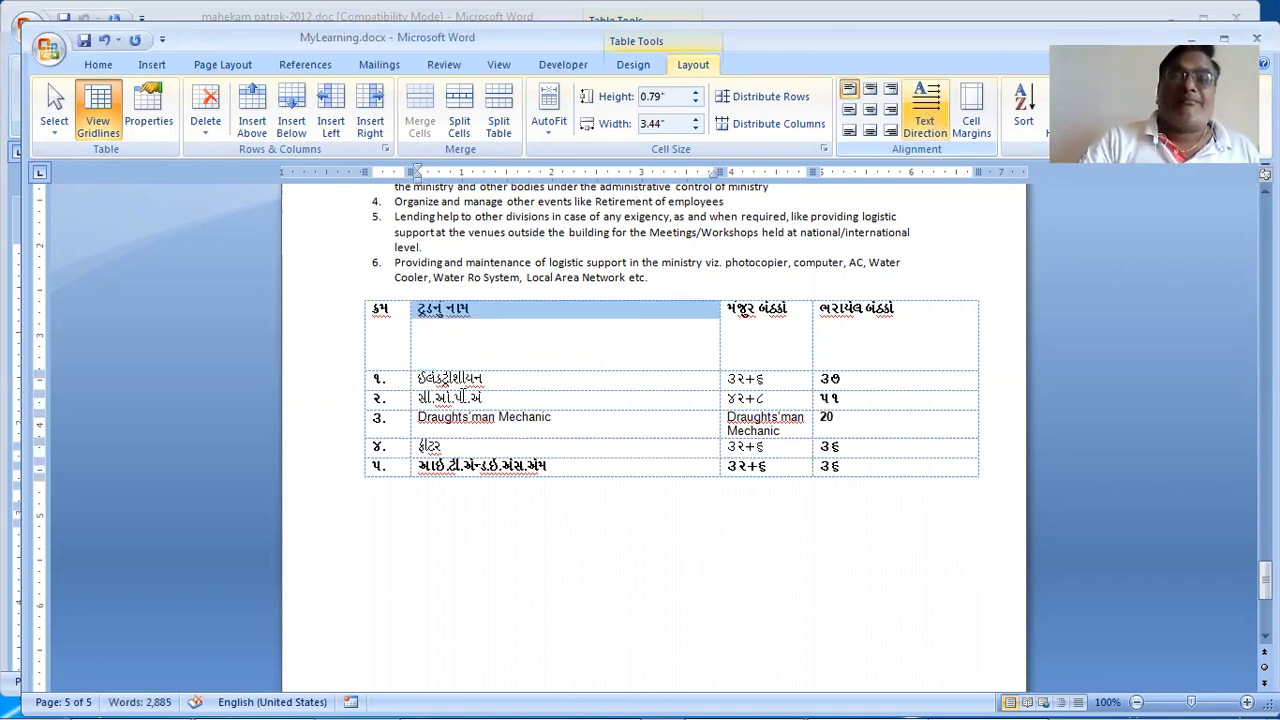
click(505, 358)
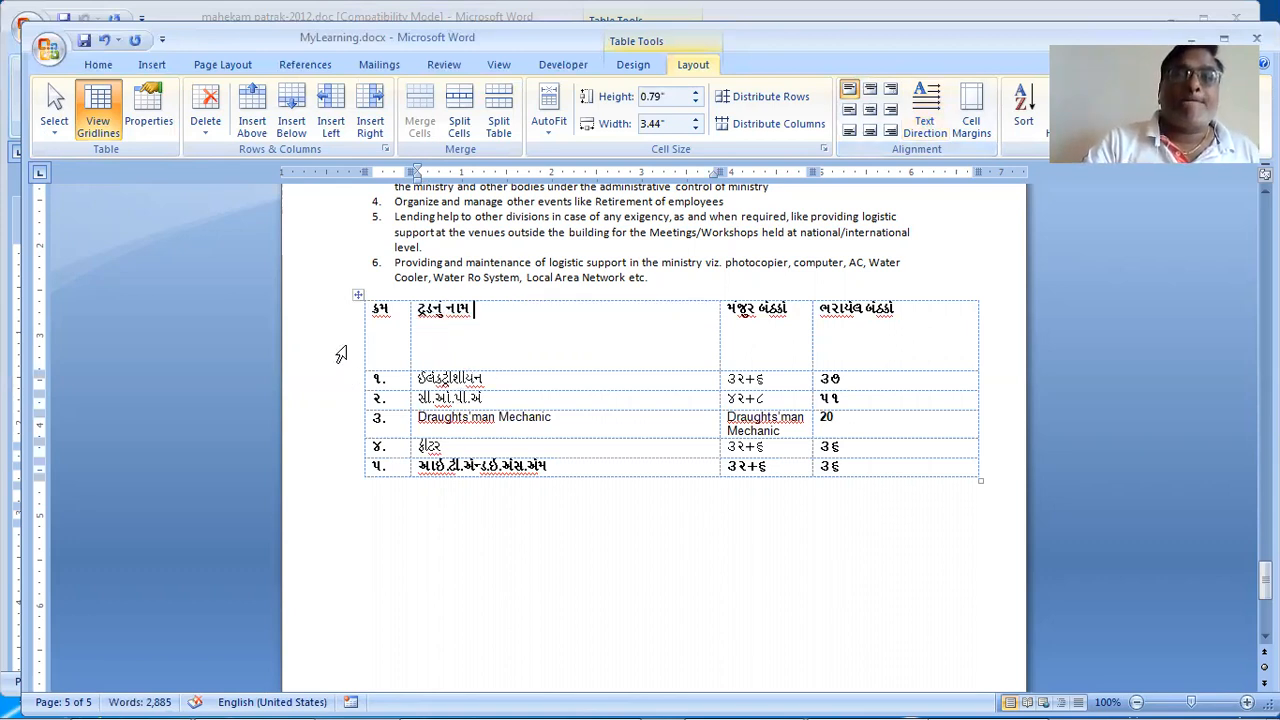
click(358, 295)
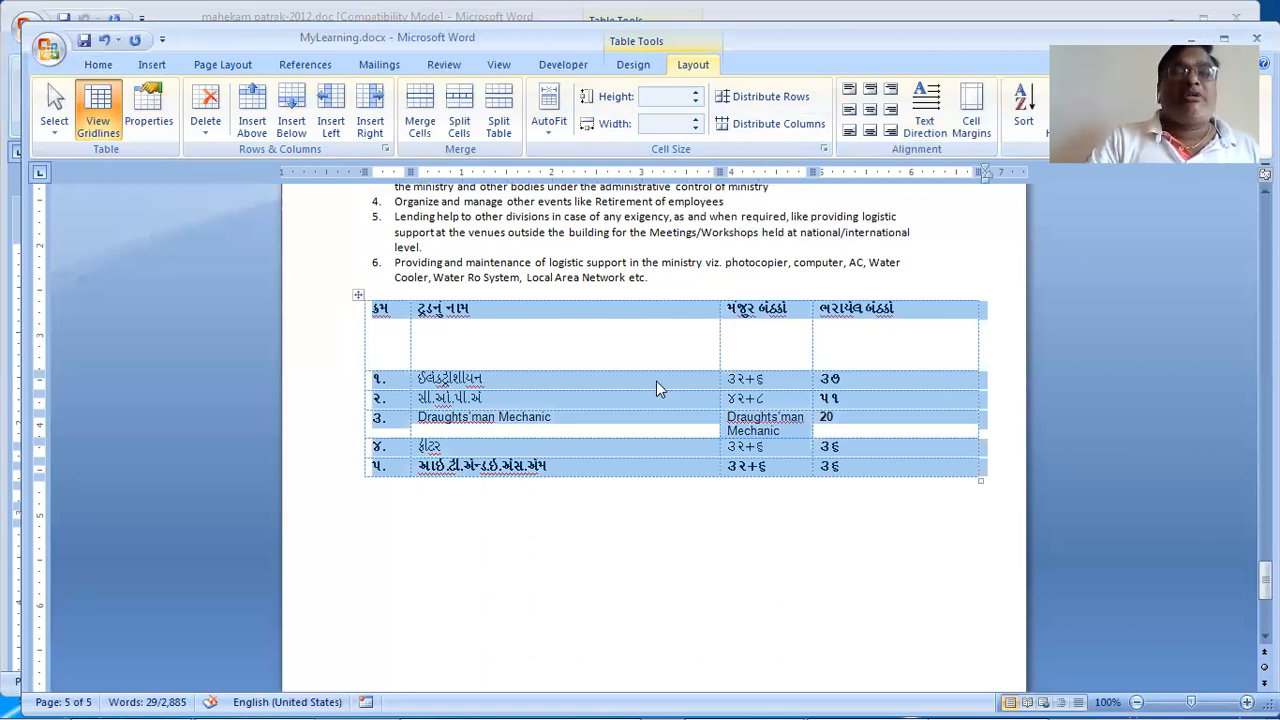
Step: Set the table's text wrapping to Around in Table Properties
click(822, 147)
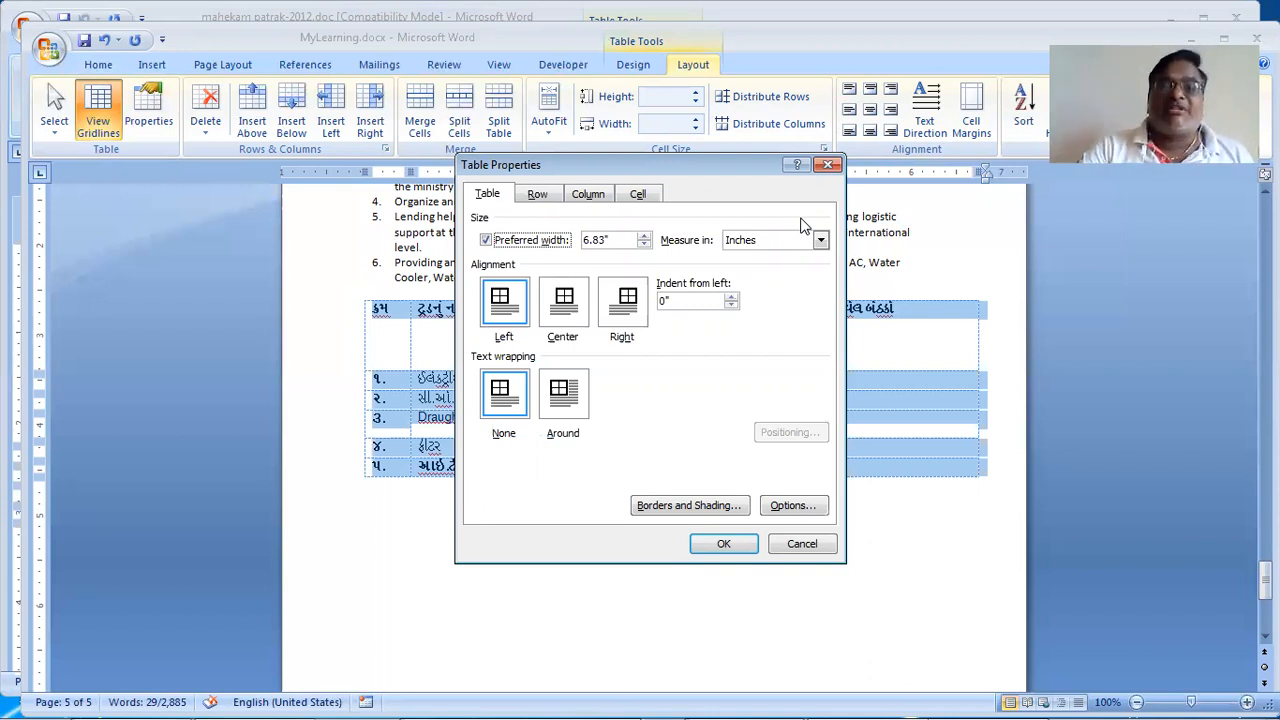
click(561, 400)
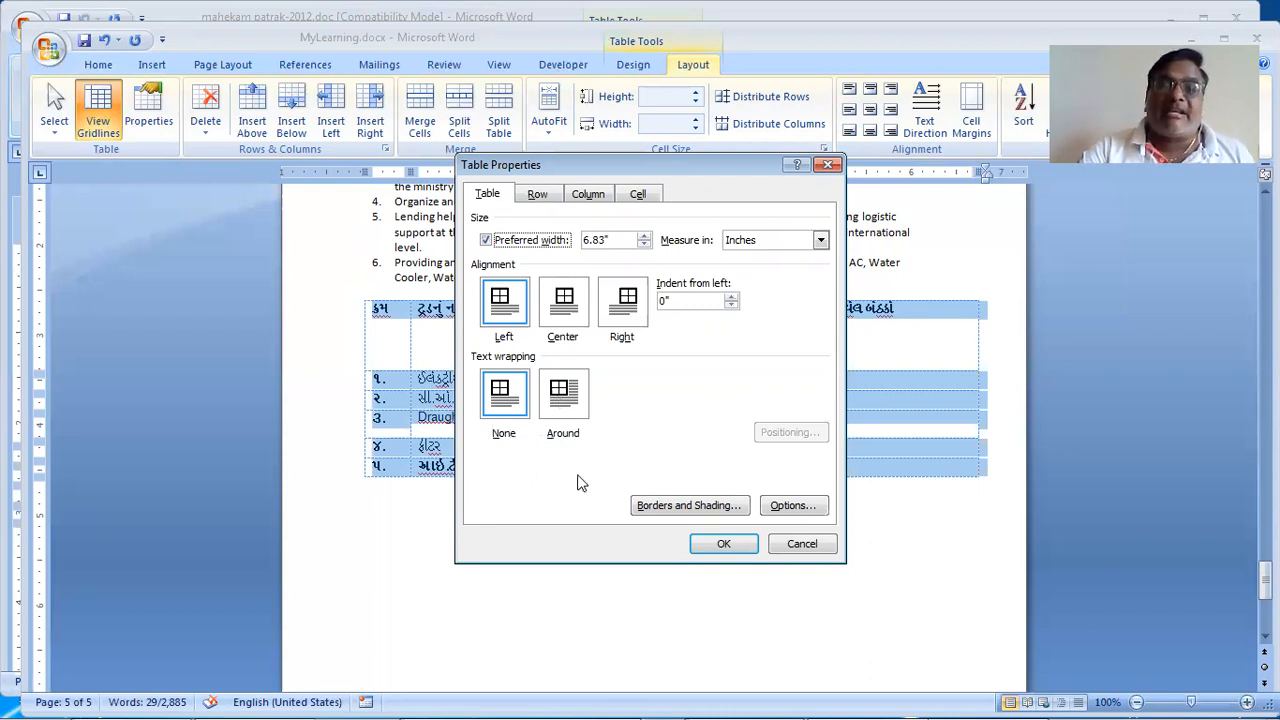
click(724, 543)
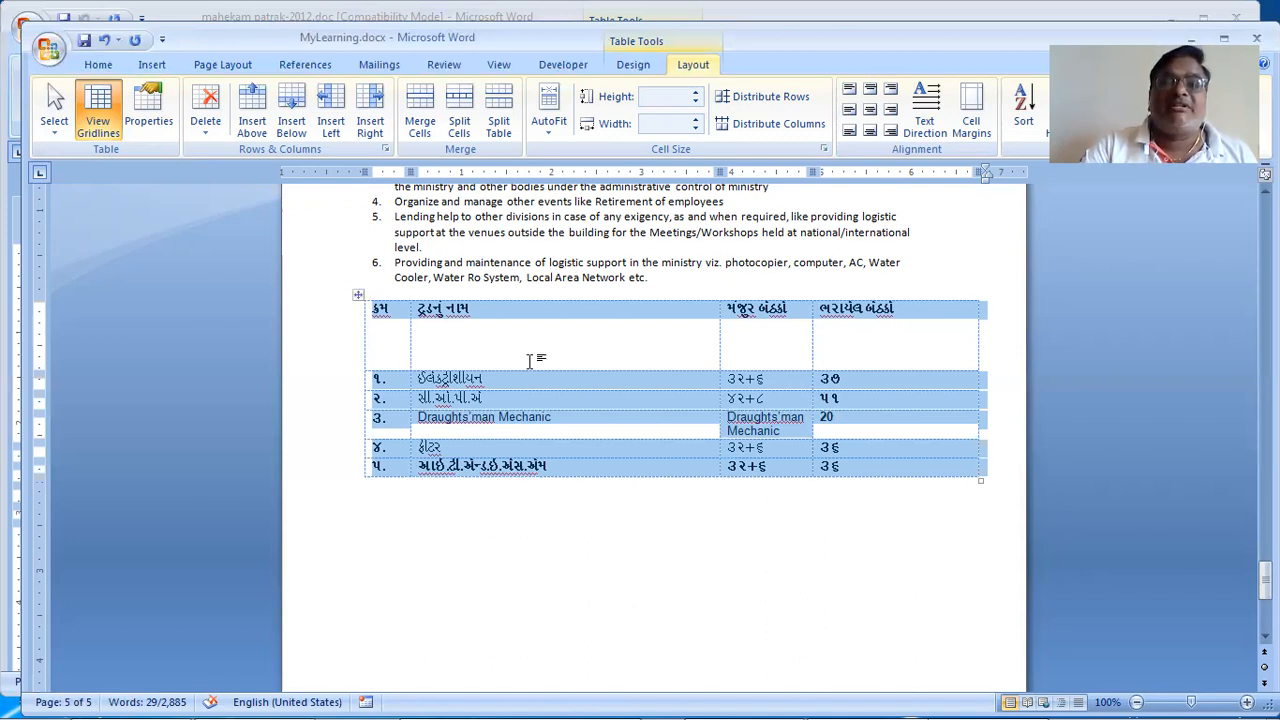
Step: Narrow the second, third and last columns so the table ends mid-page
click(714, 353)
drag(720, 350, 571, 367)
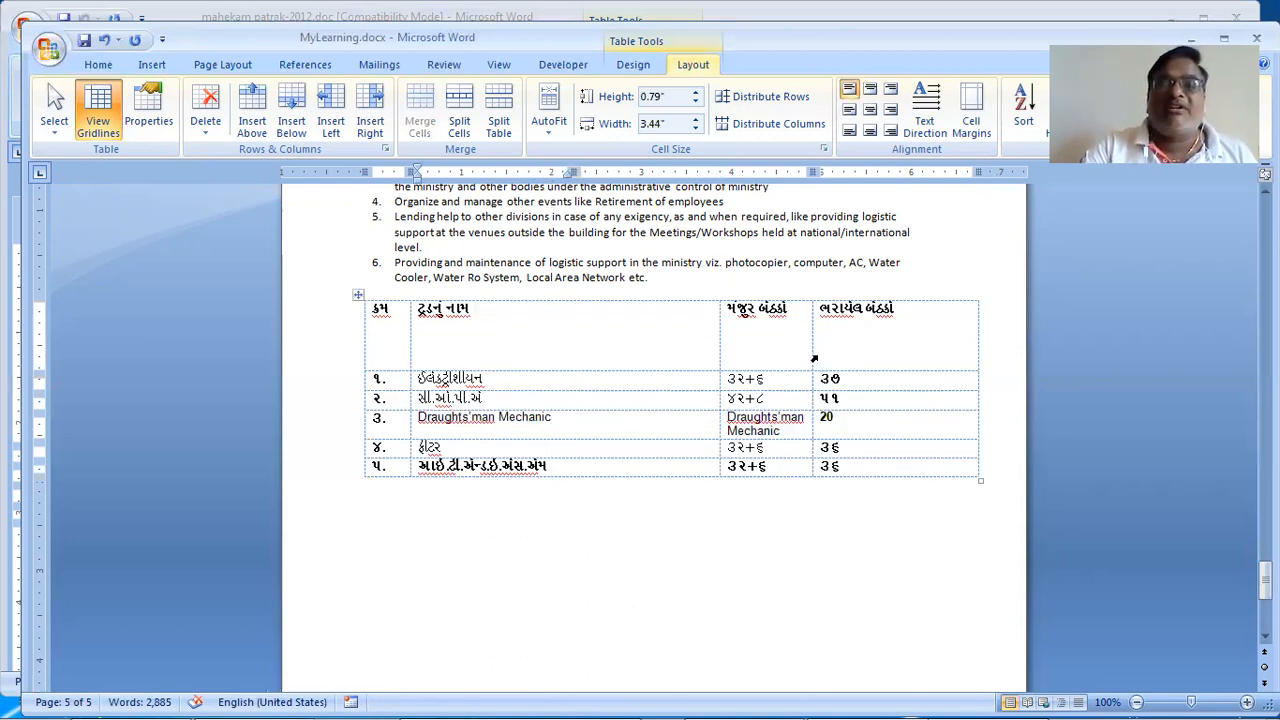
drag(816, 343, 667, 342)
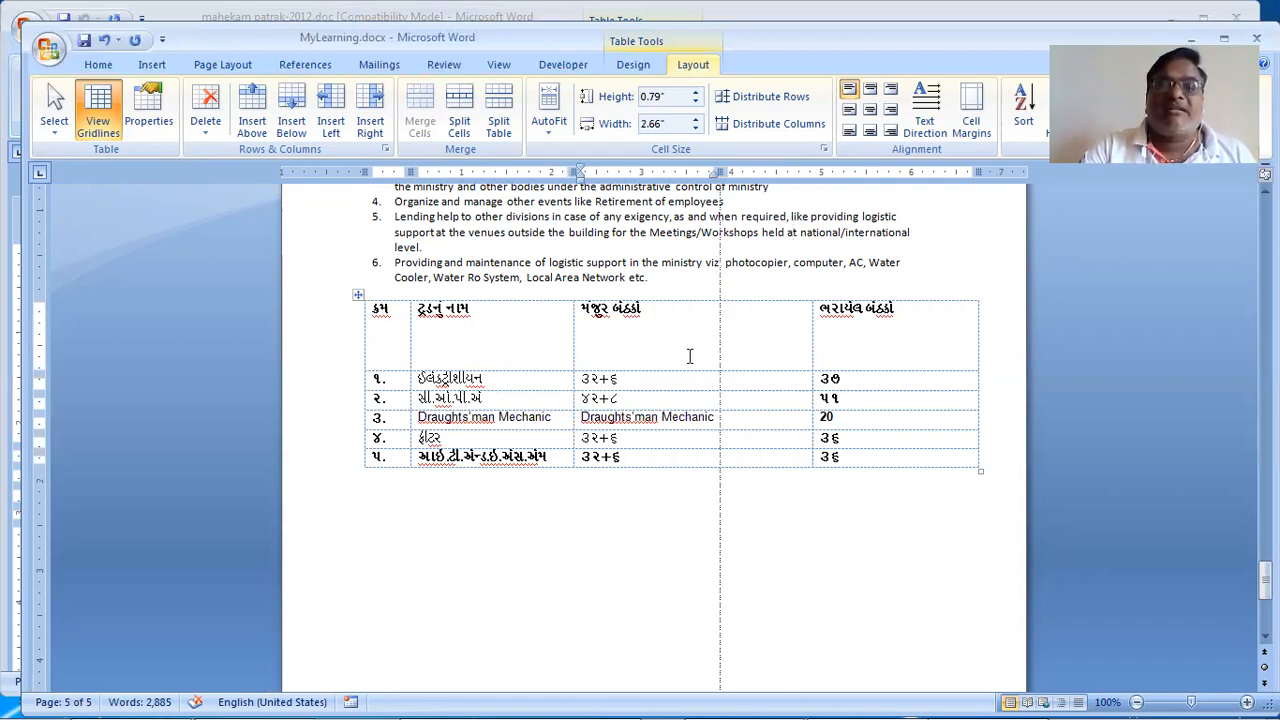
click(974, 338)
drag(977, 330, 726, 362)
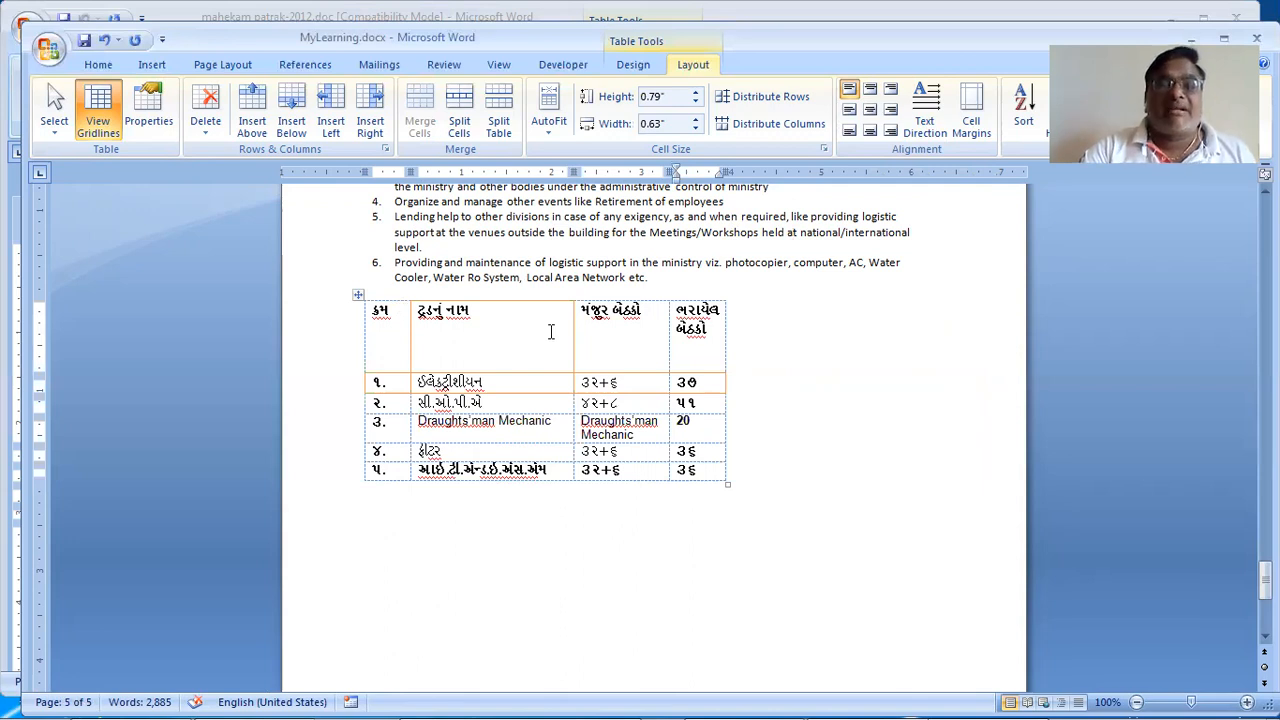
scroll(544, 330, up, 4)
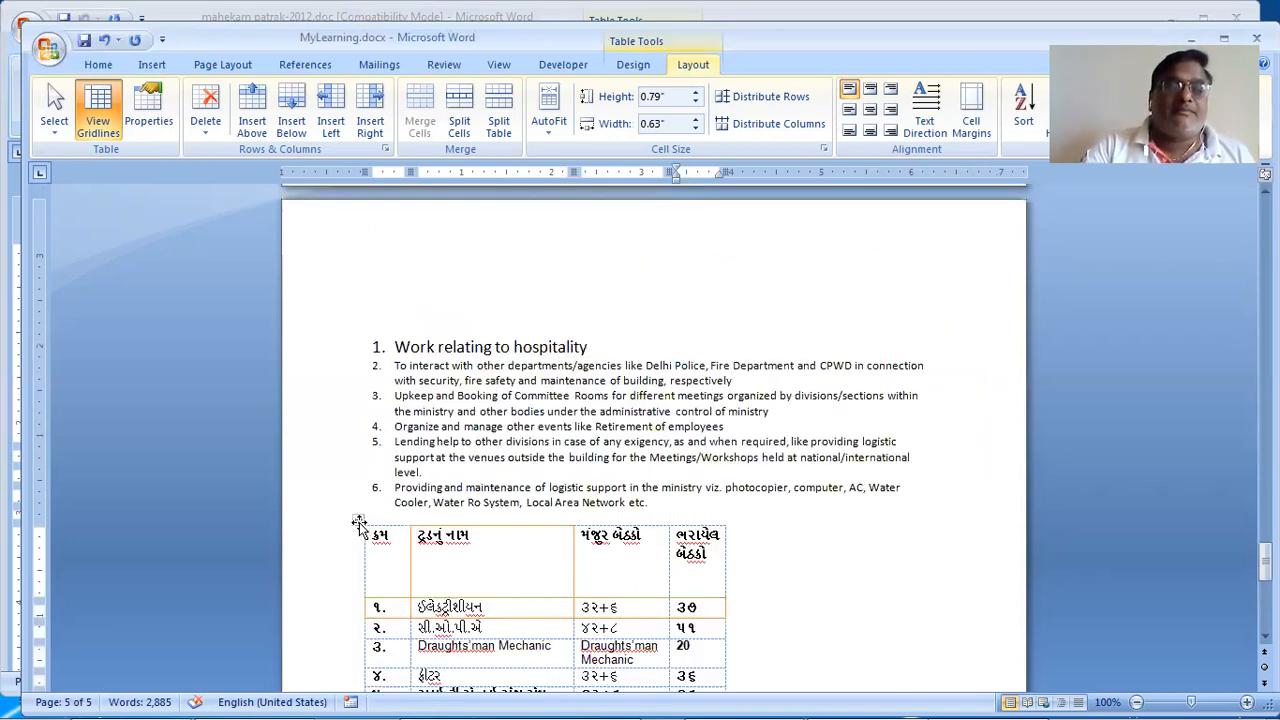
Step: Move the table up into the page 3 paragraph and center-align it
drag(358, 521, 493, 443)
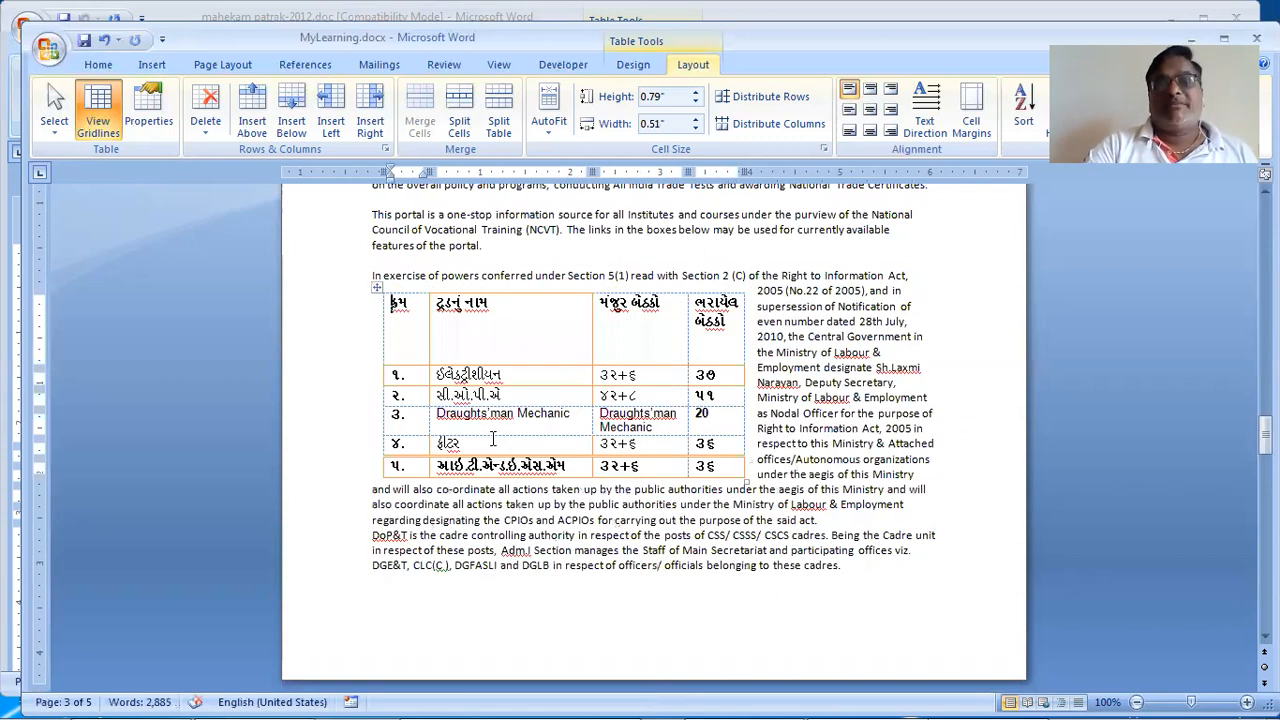
click(982, 360)
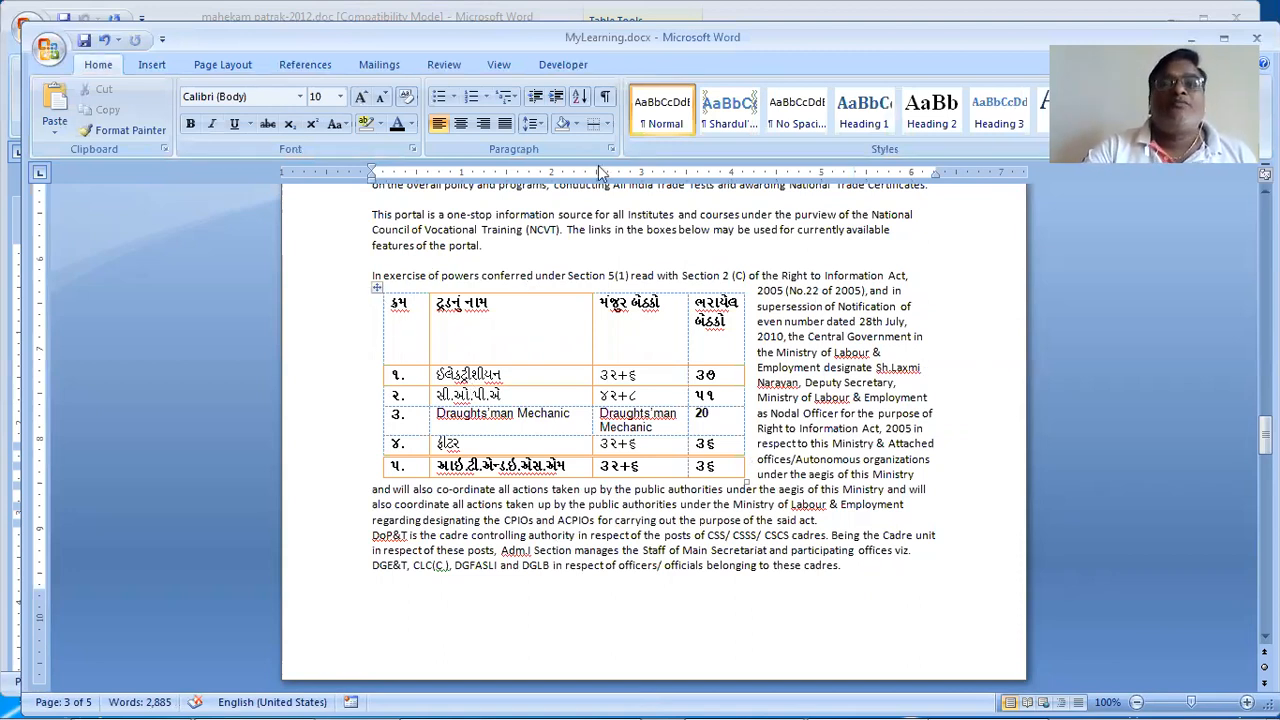
click(377, 292)
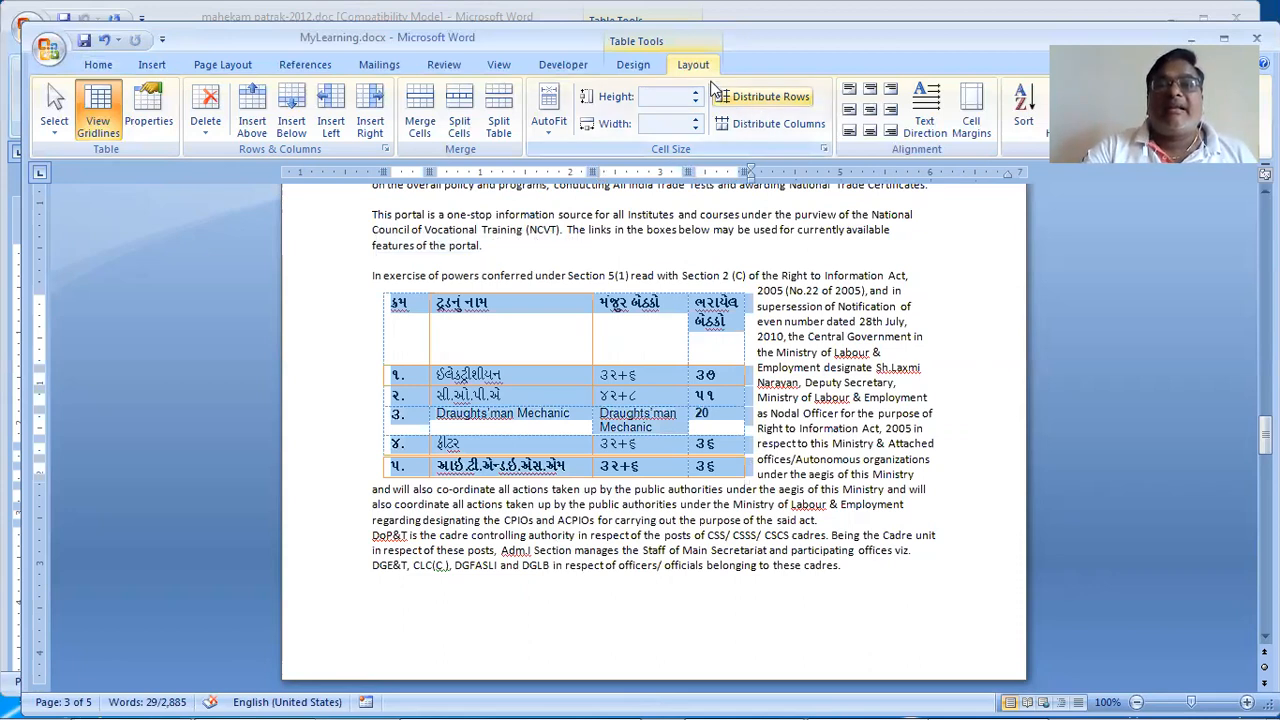
click(825, 151)
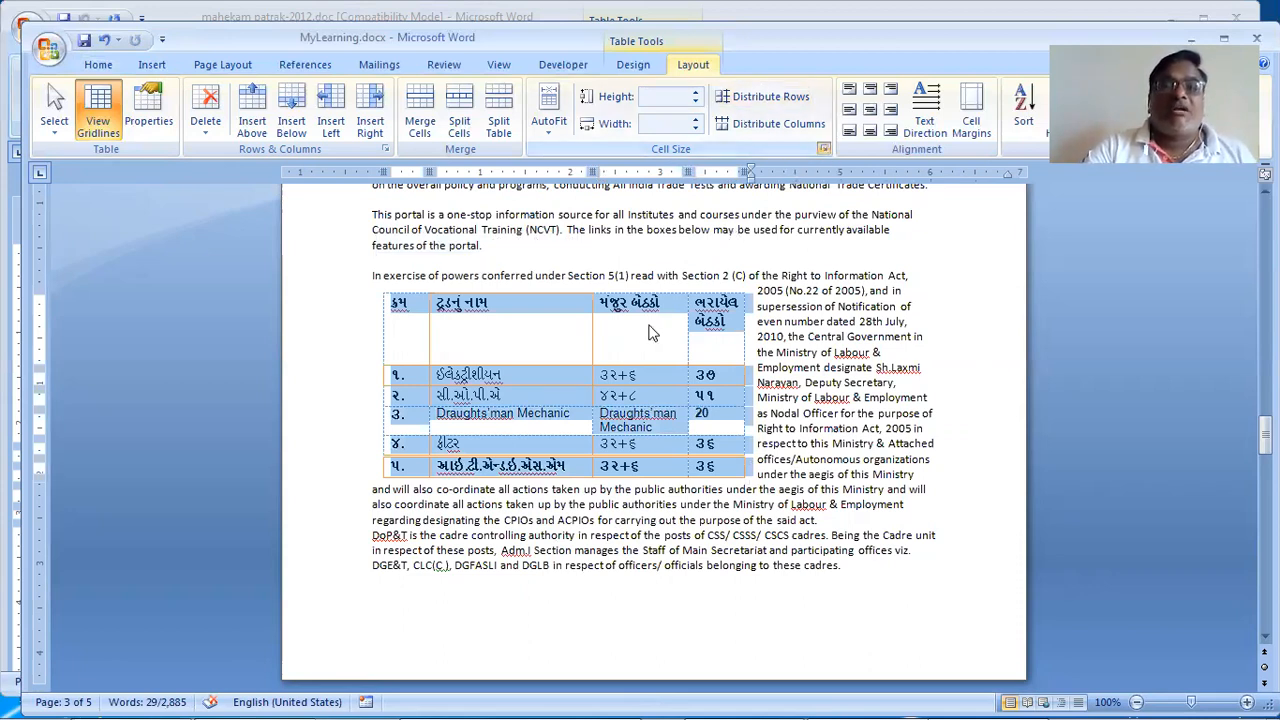
click(580, 310)
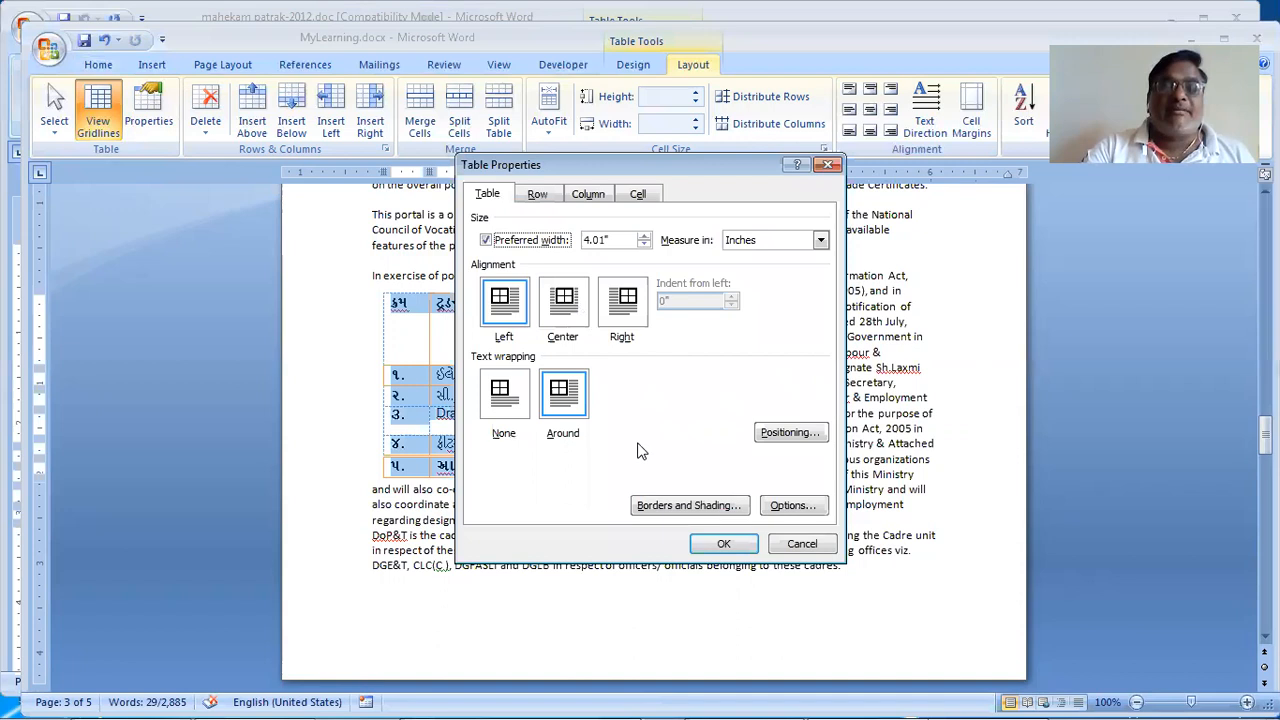
click(715, 544)
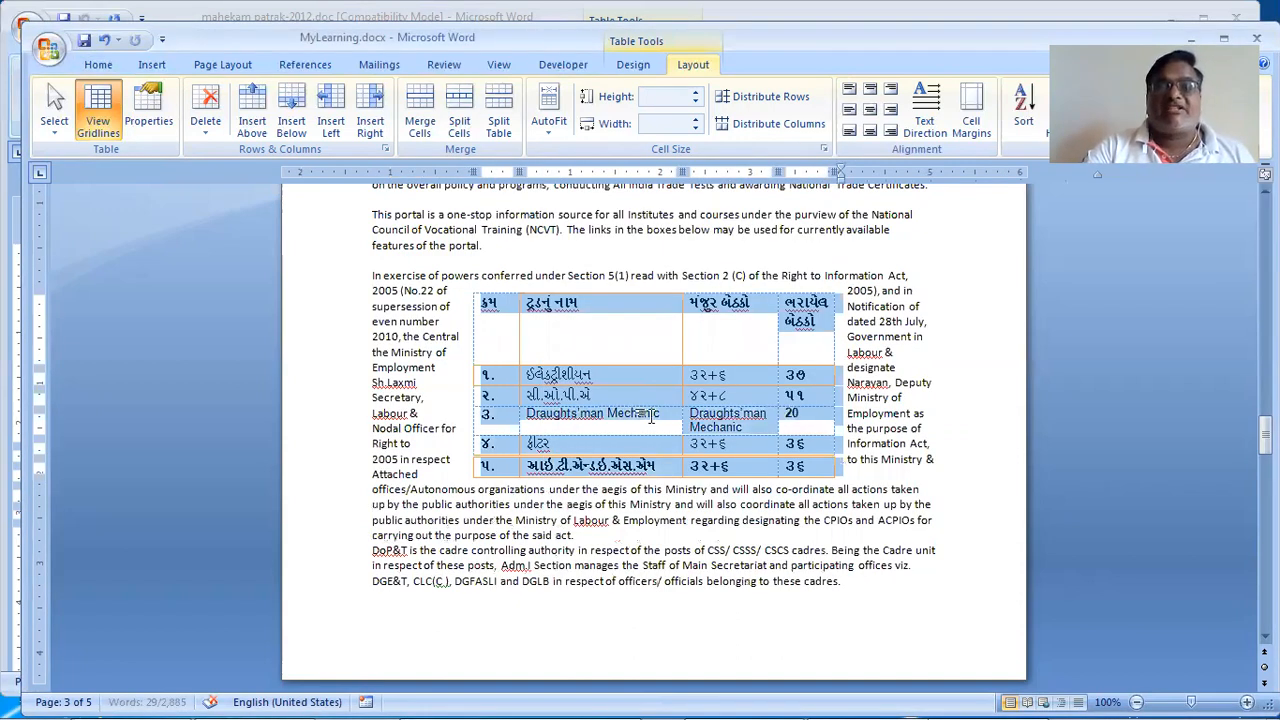
click(856, 413)
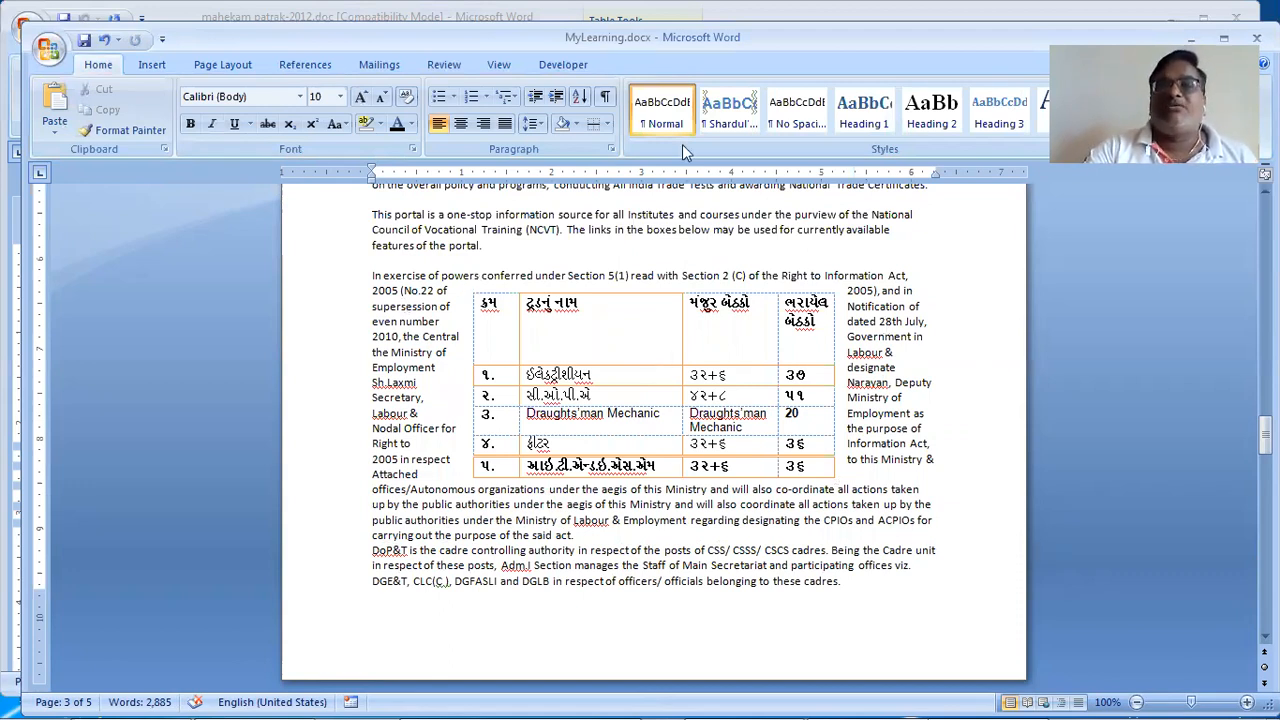
Step: Switch the table's alignment to Right in Table Properties
click(466, 287)
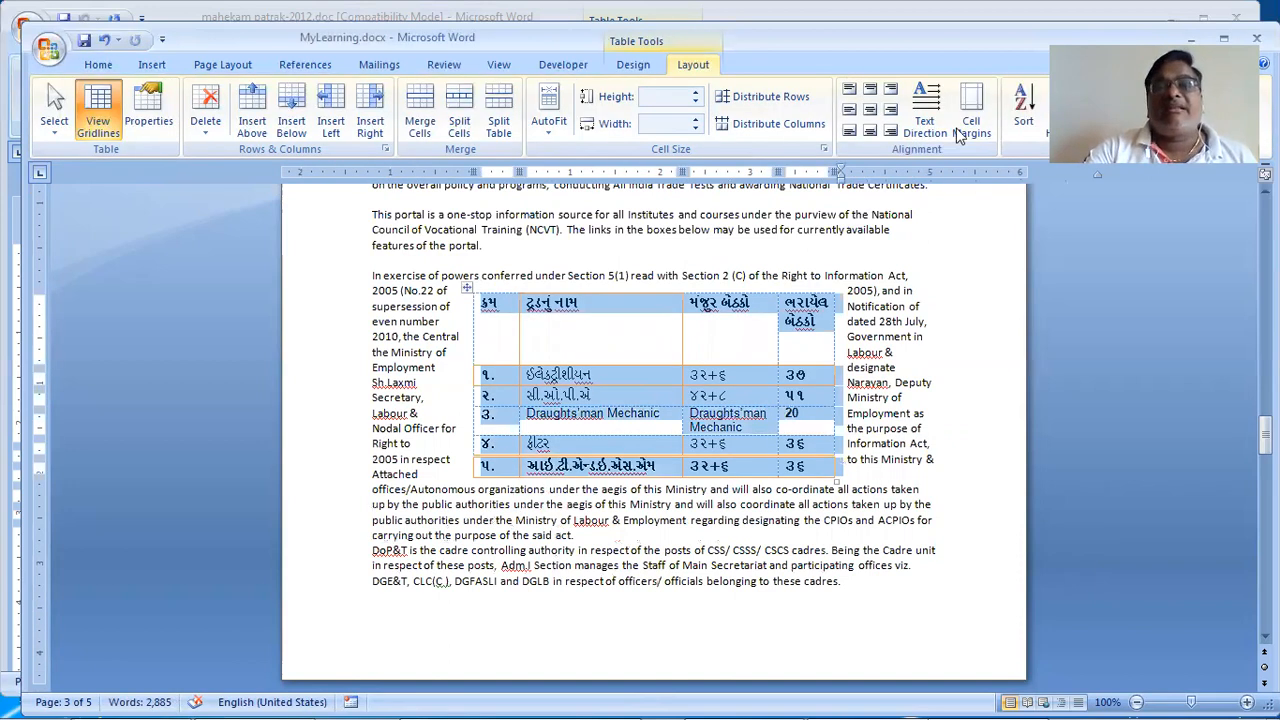
click(825, 150)
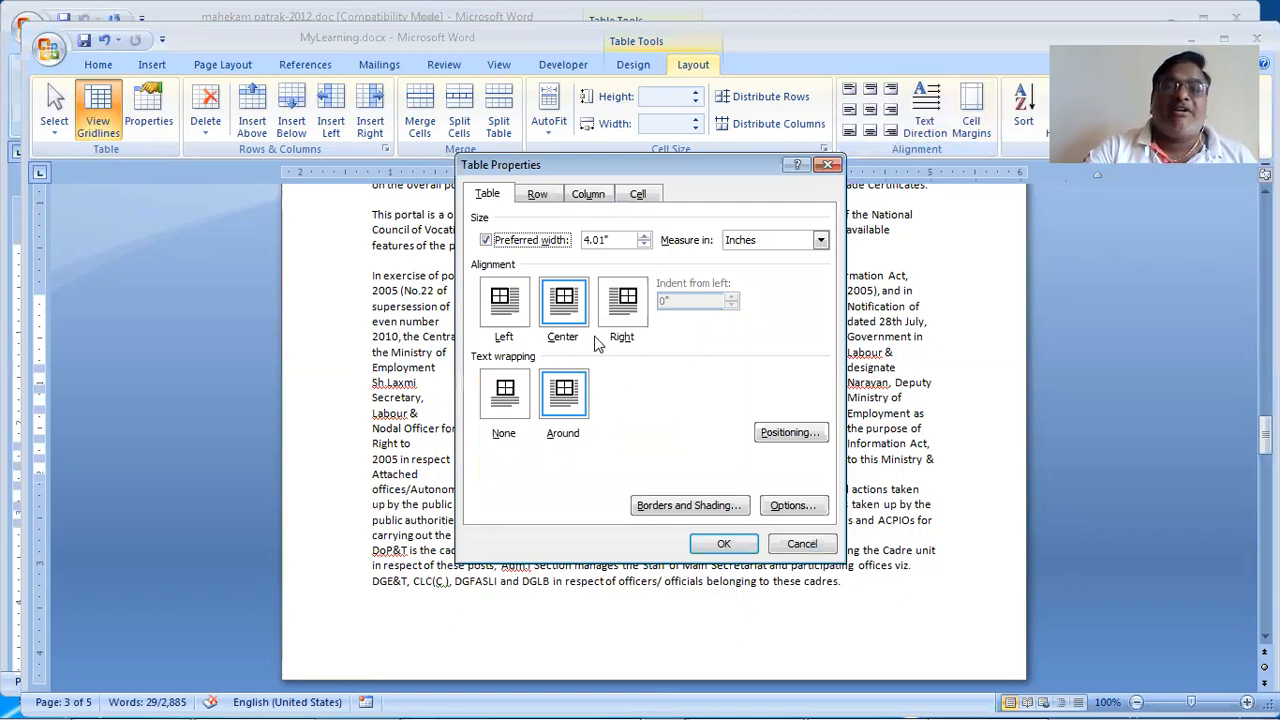
click(622, 322)
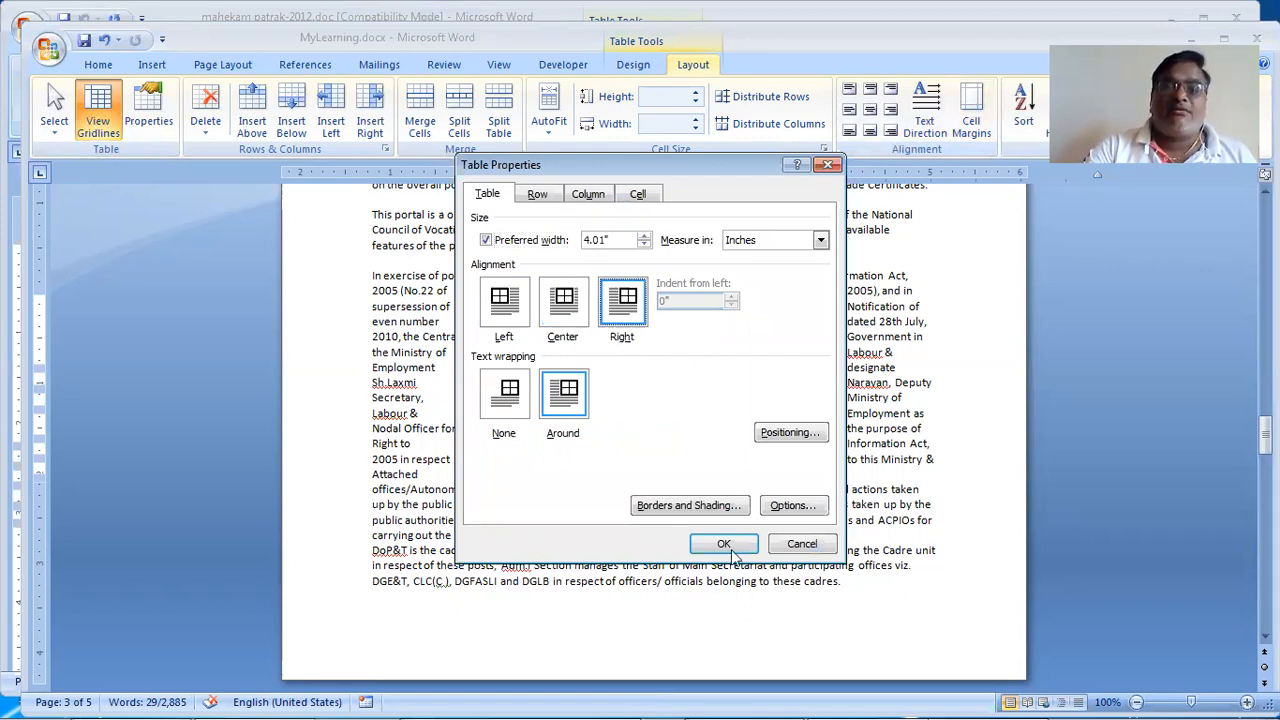
click(724, 544)
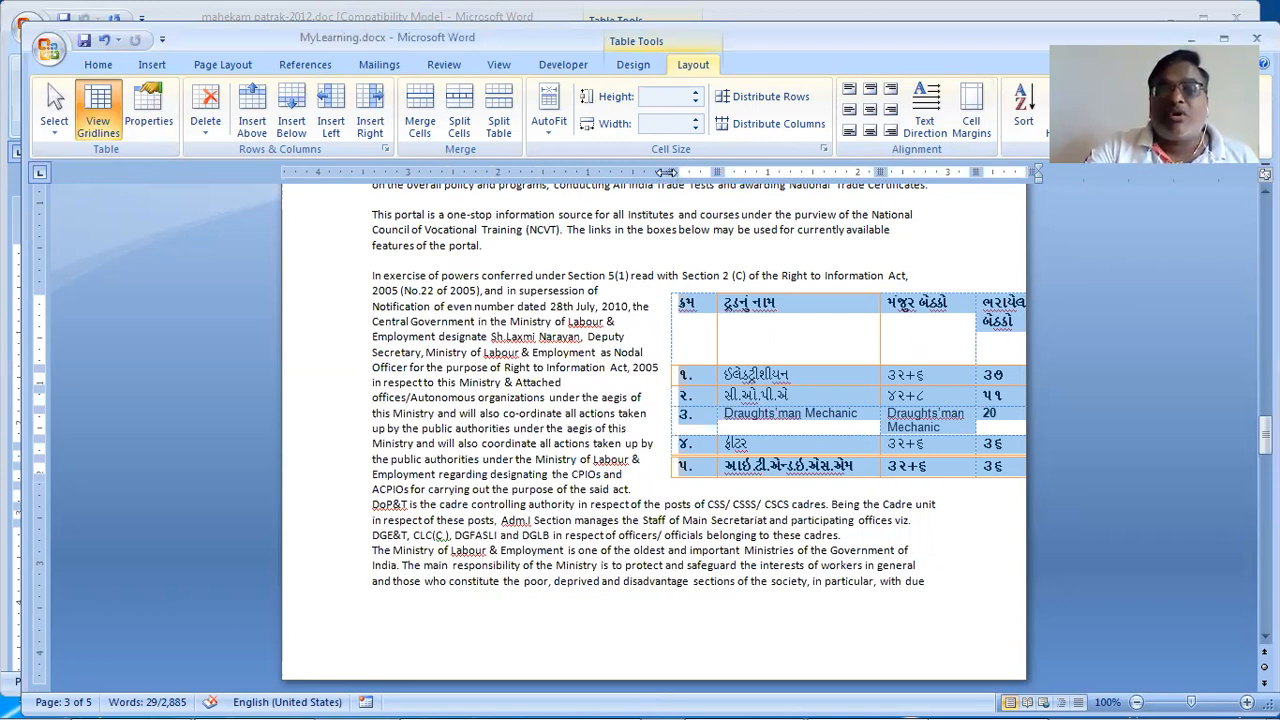
Step: Nudge the table's left edge leftward, undoing an accidental shift
drag(667, 172, 616, 178)
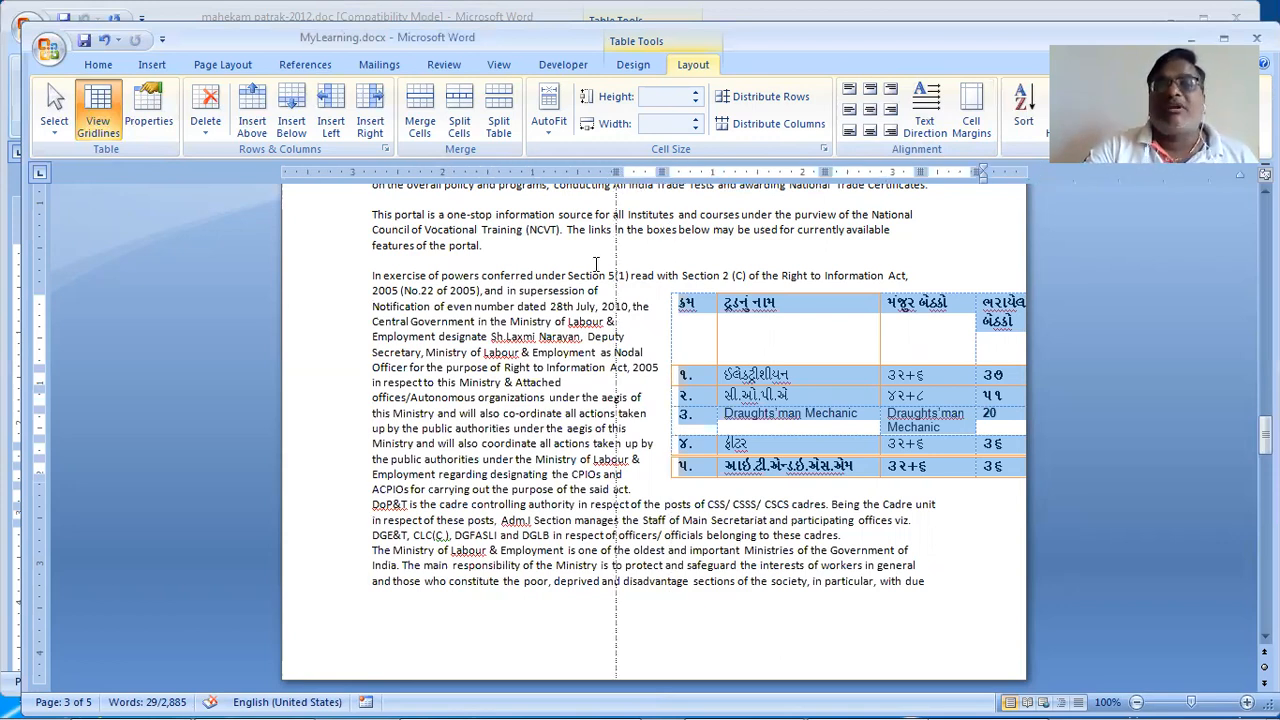
click(979, 181)
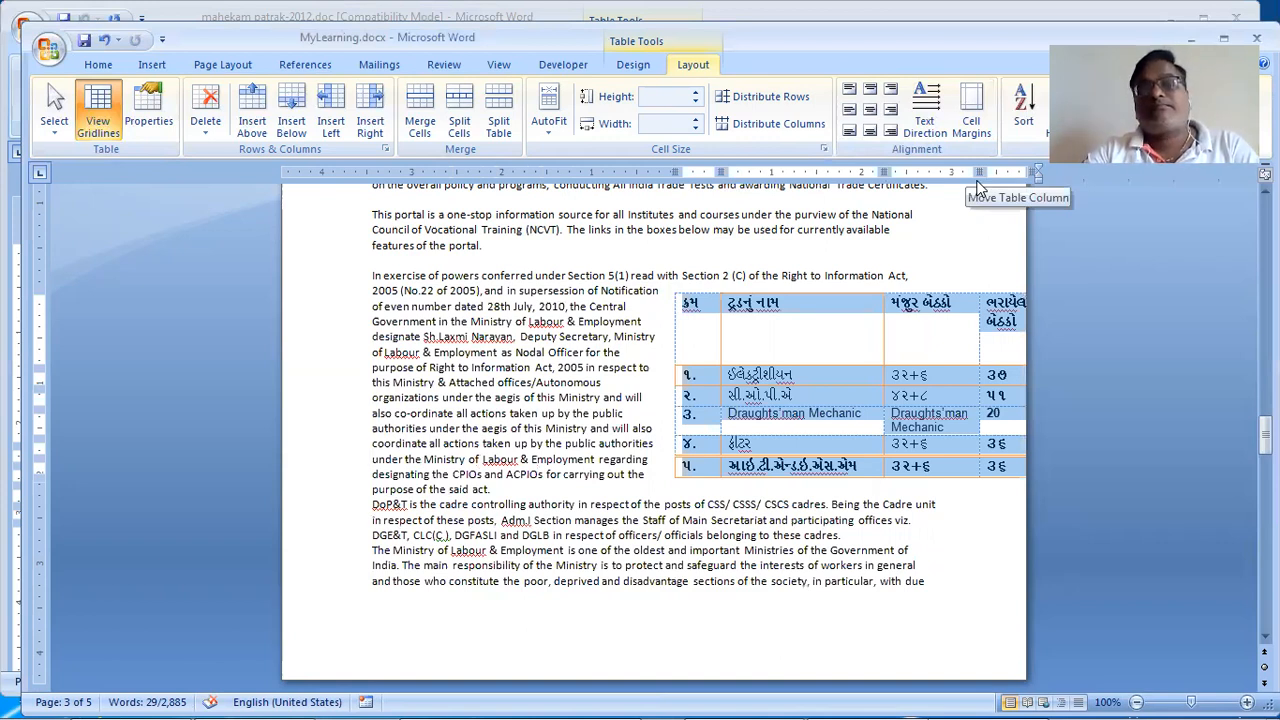
key(ctrl+z)
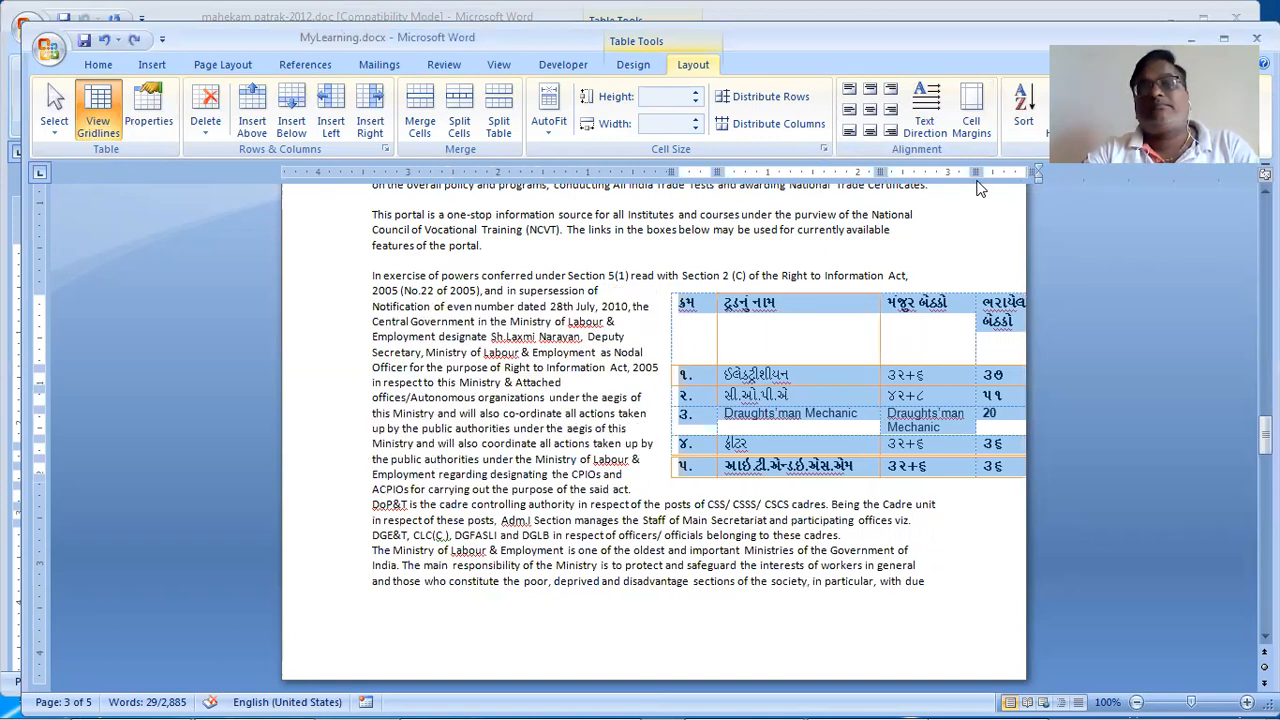
click(1115, 233)
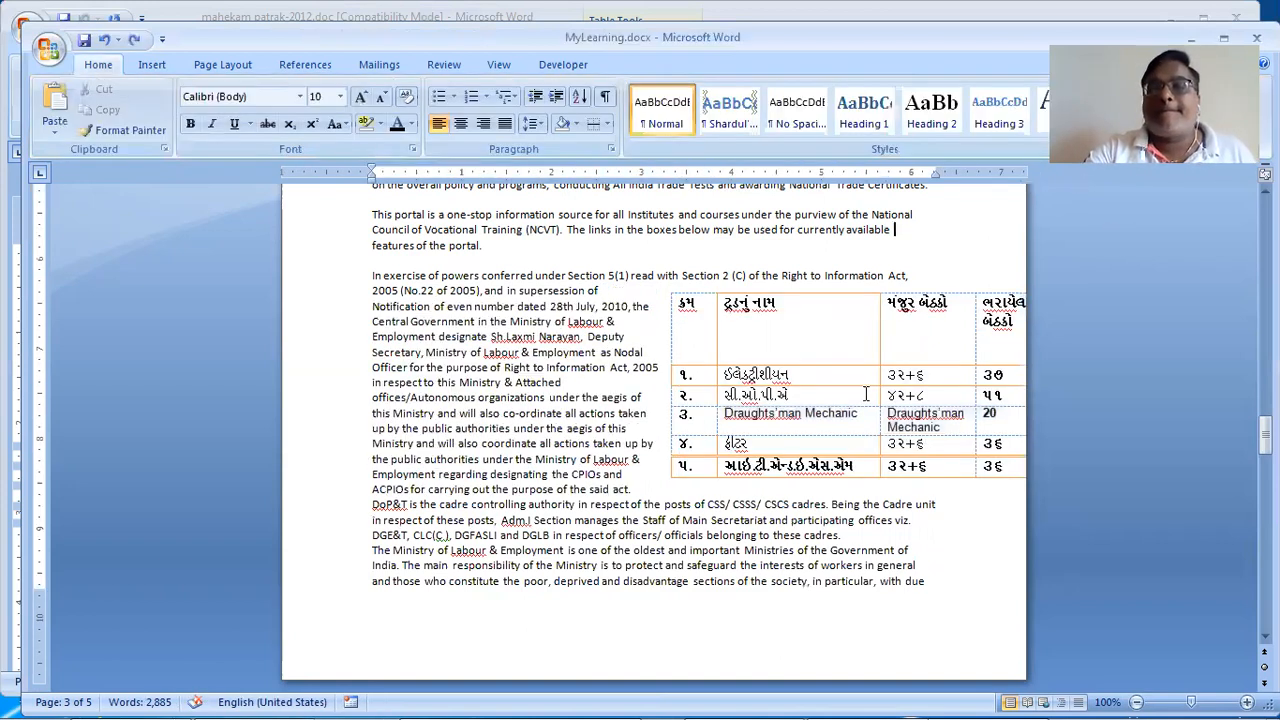
click(1035, 182)
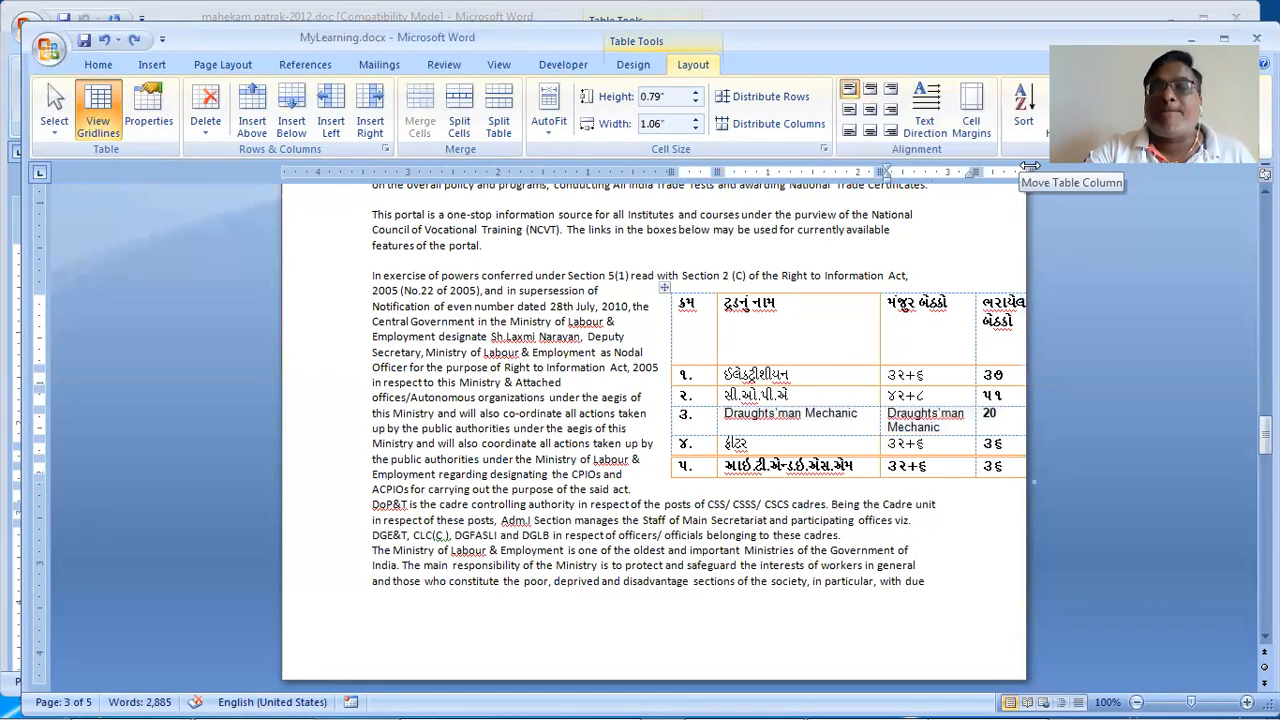
drag(671, 172, 664, 173)
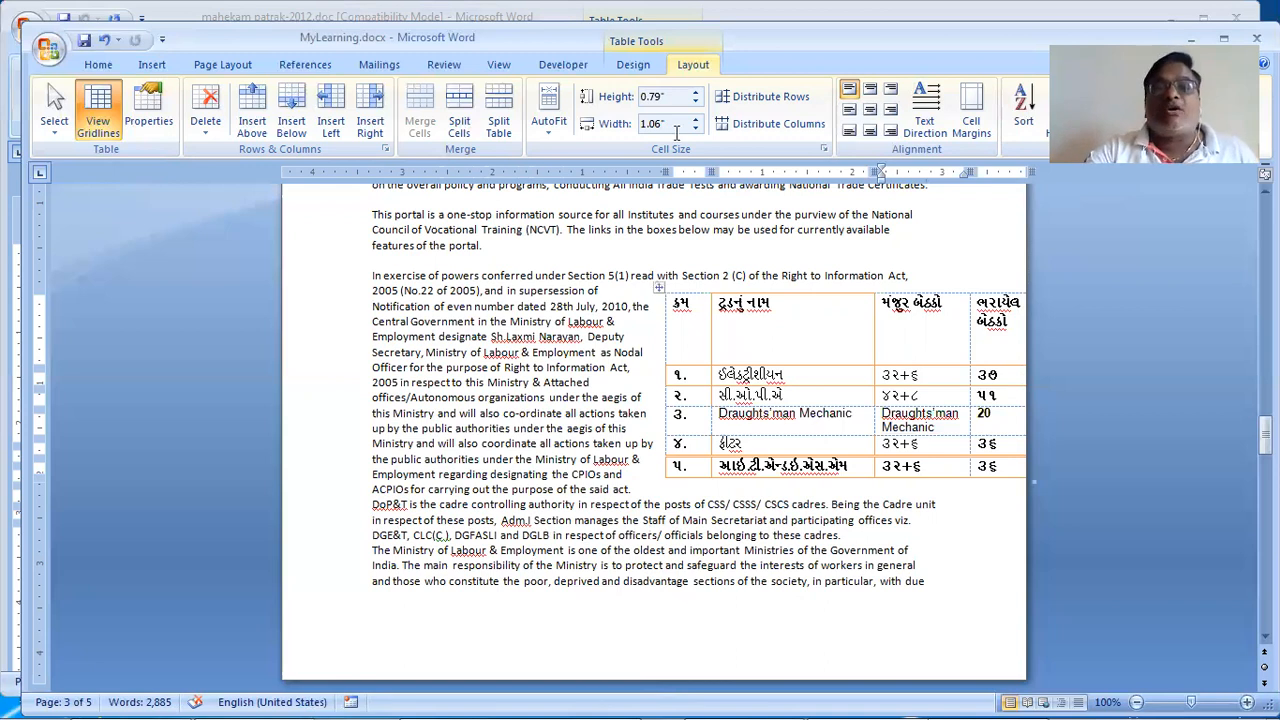
Step: Set the table's text wrapping to None
click(659, 288)
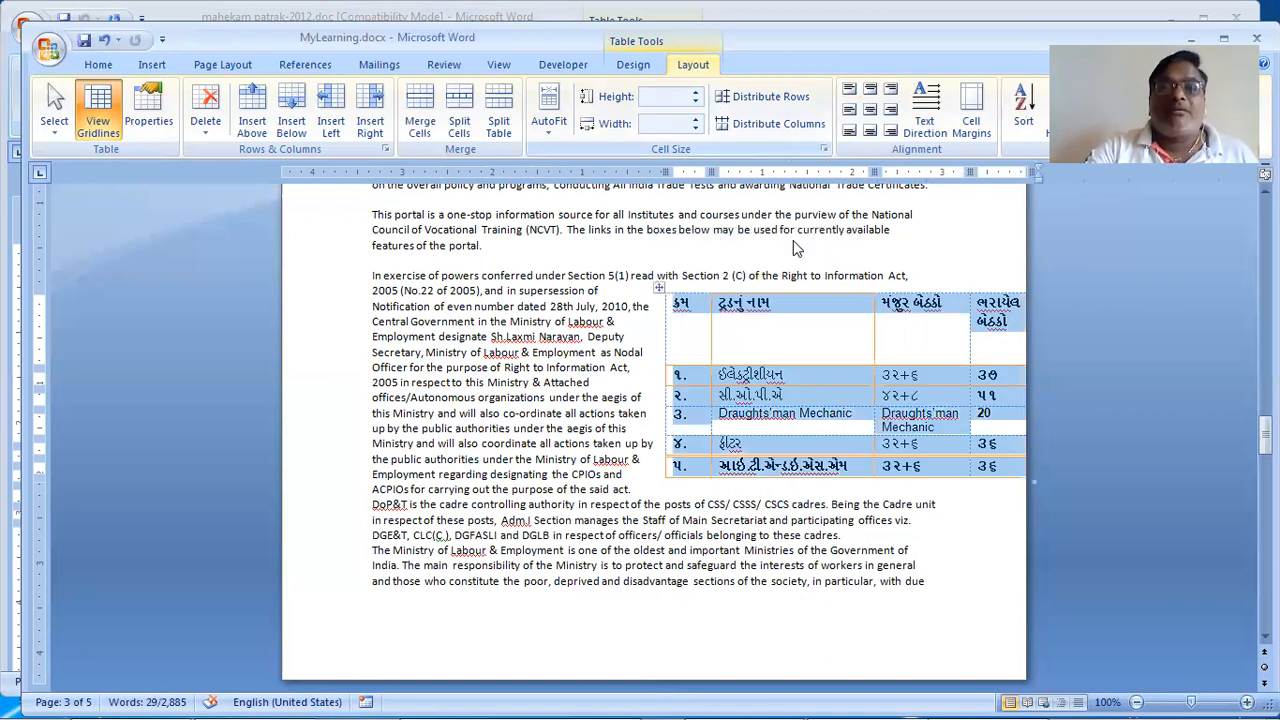
click(824, 149)
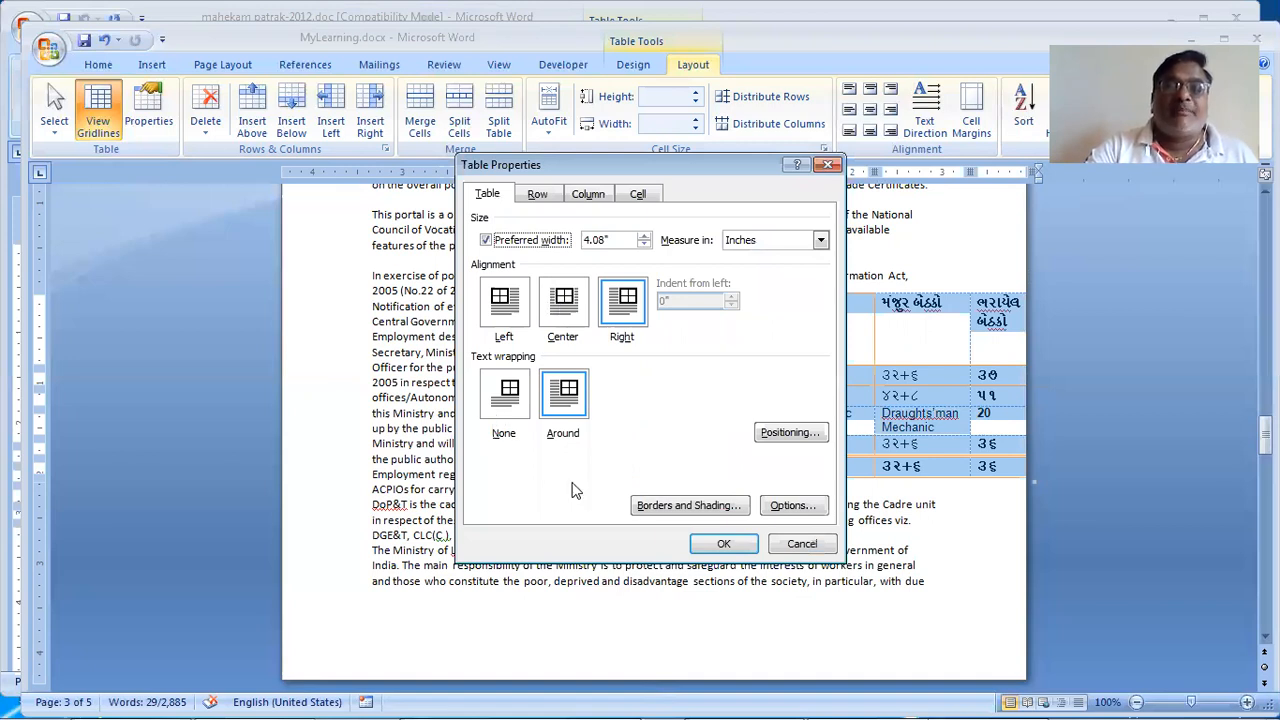
click(503, 415)
key(Return)
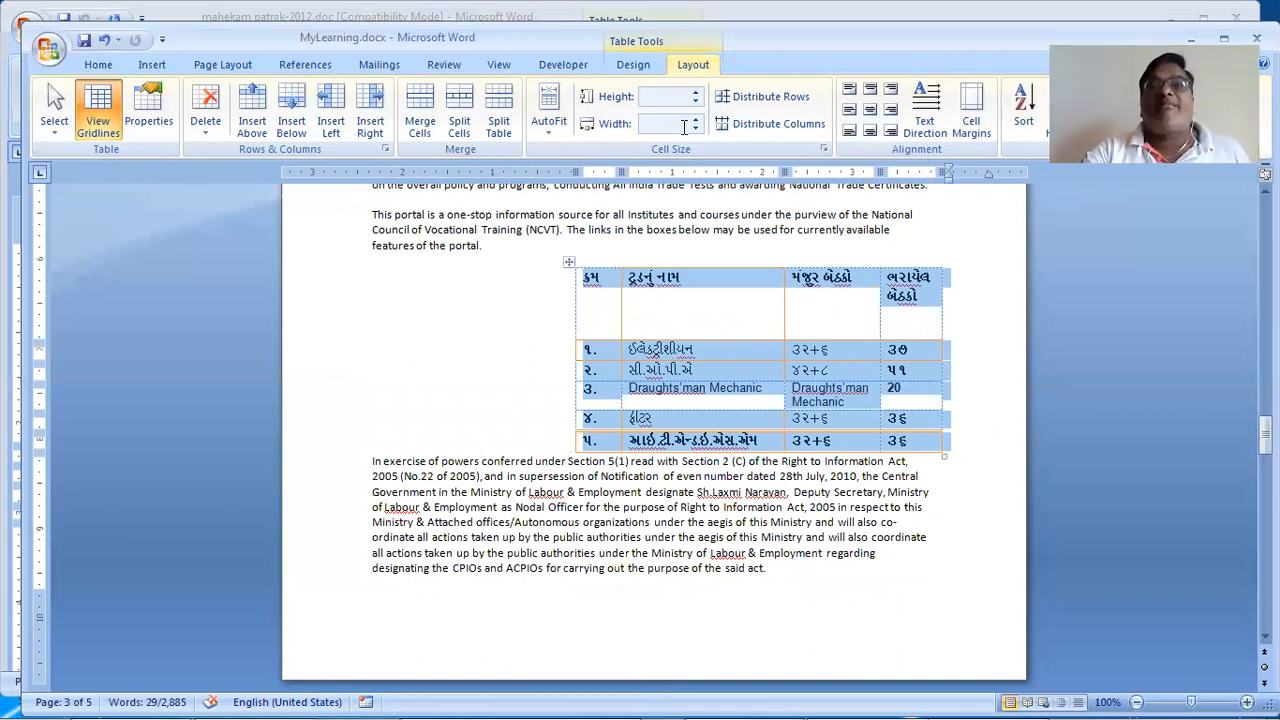
Step: Review the Row, Column and Cell settings in Table Properties without changes, then reselect the table
click(825, 150)
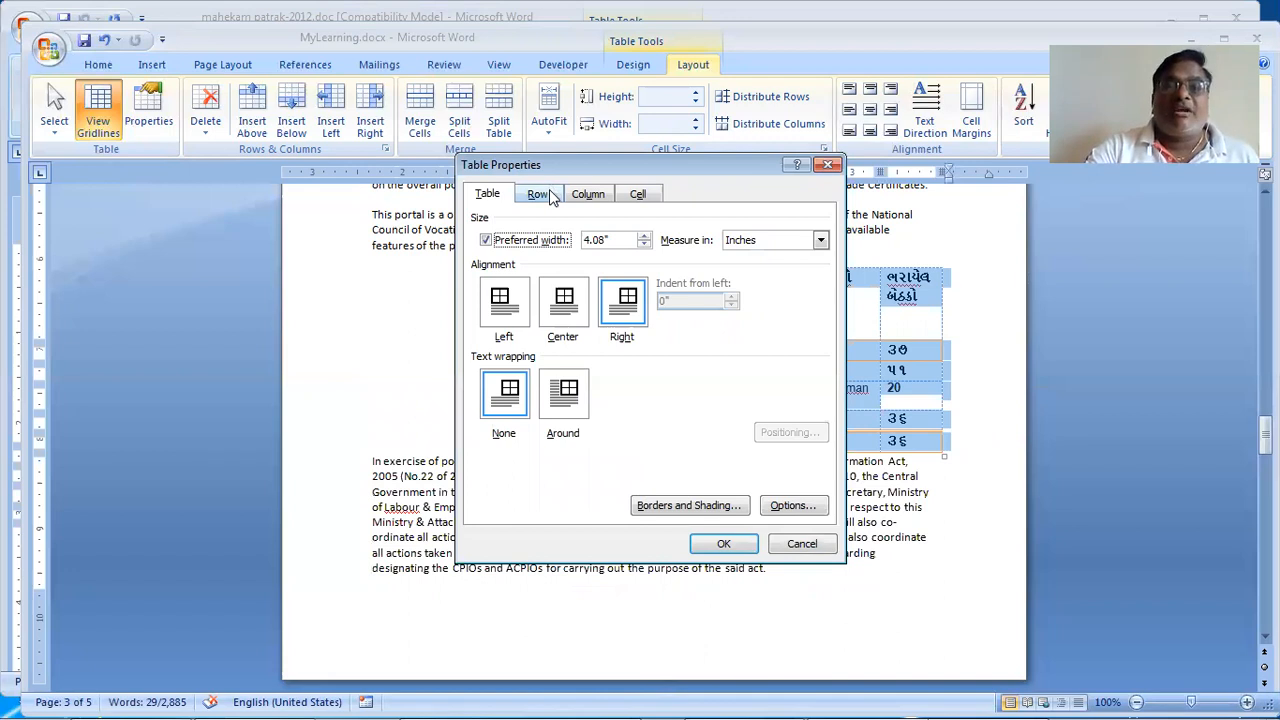
click(538, 194)
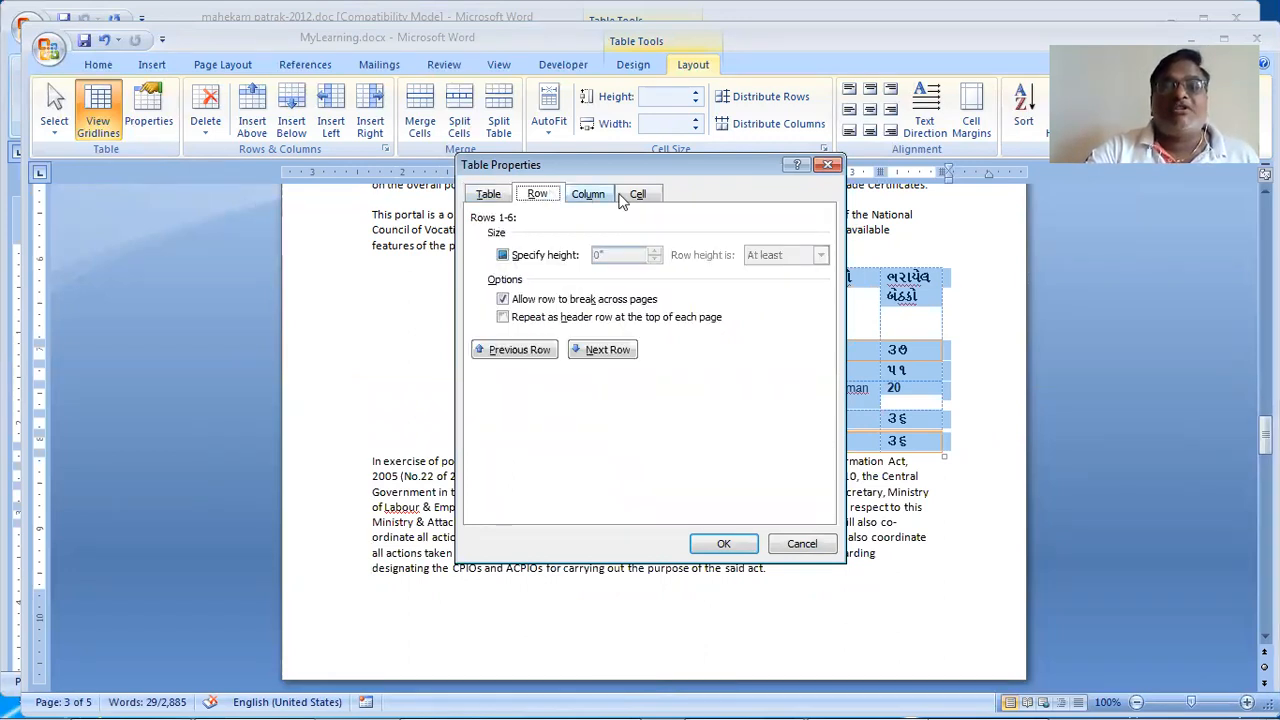
click(587, 196)
click(538, 196)
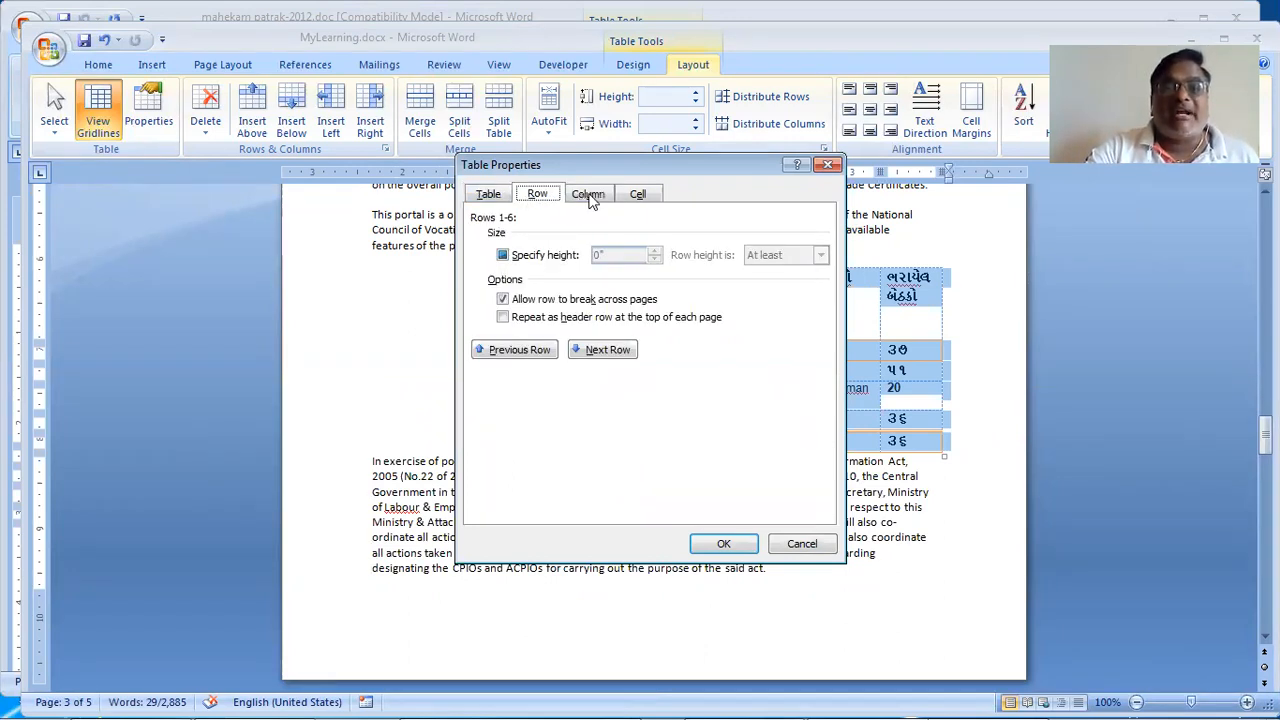
click(587, 197)
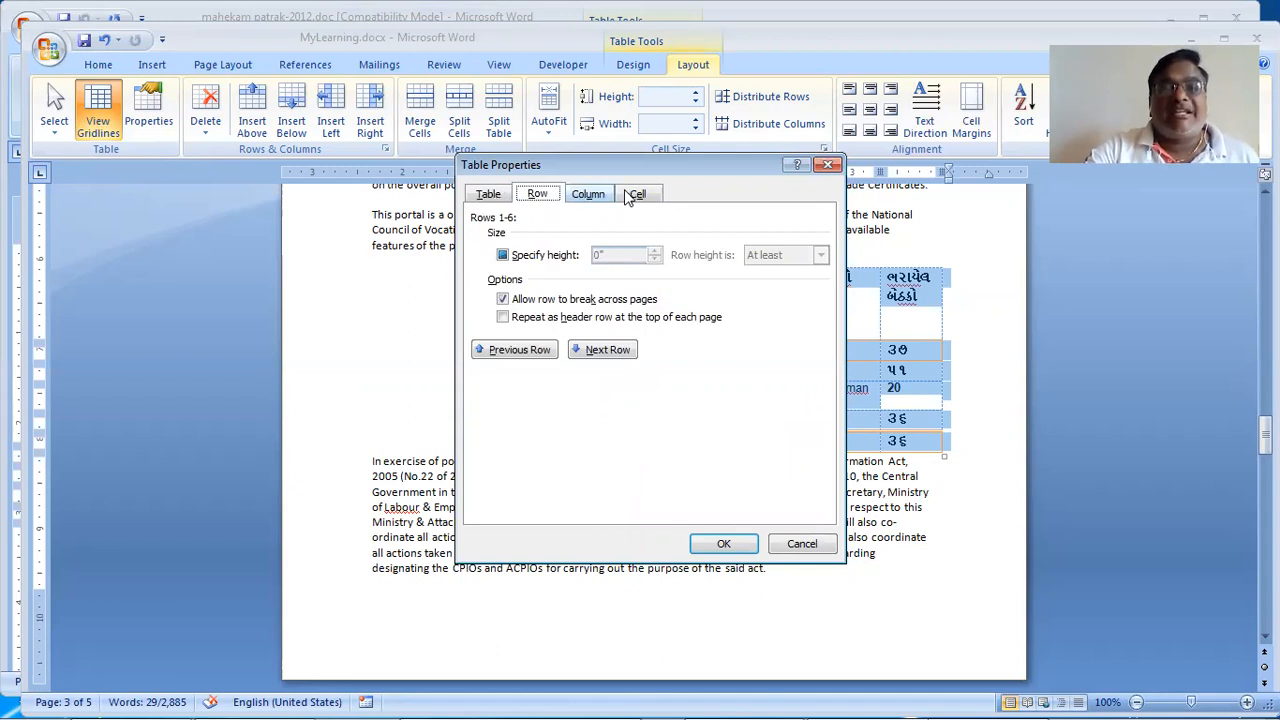
click(632, 195)
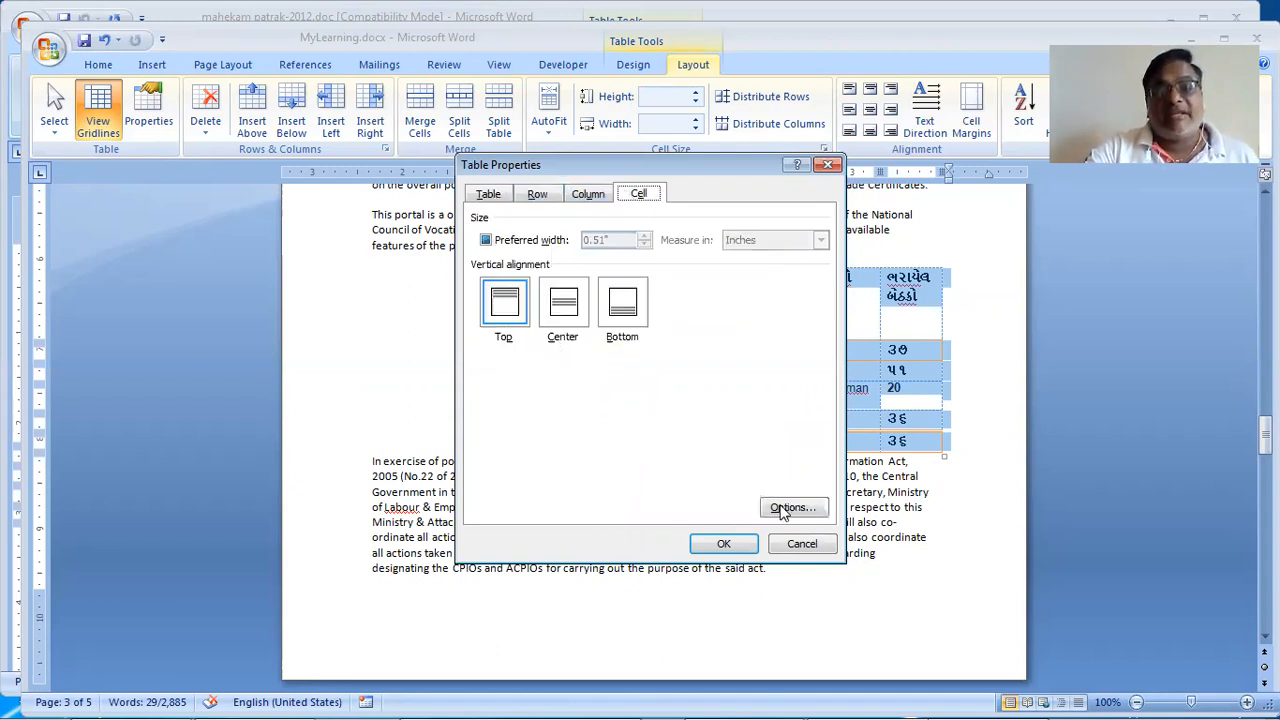
key(Return)
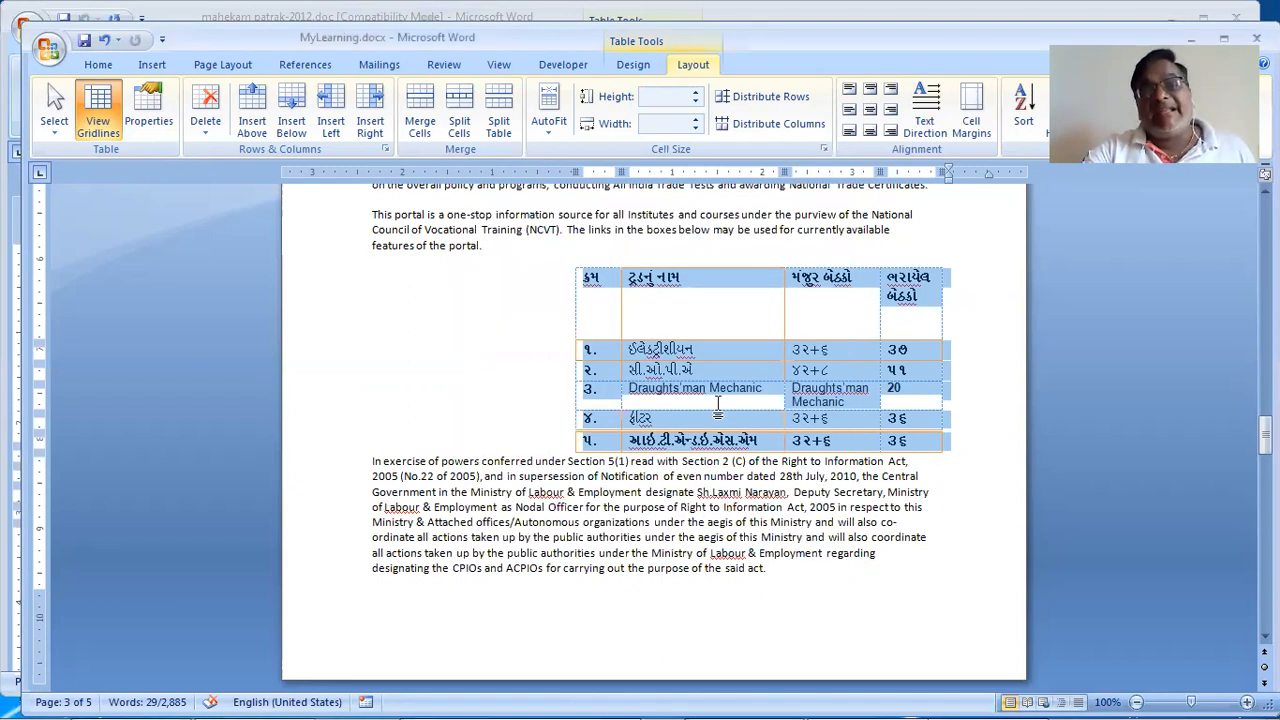
click(733, 346)
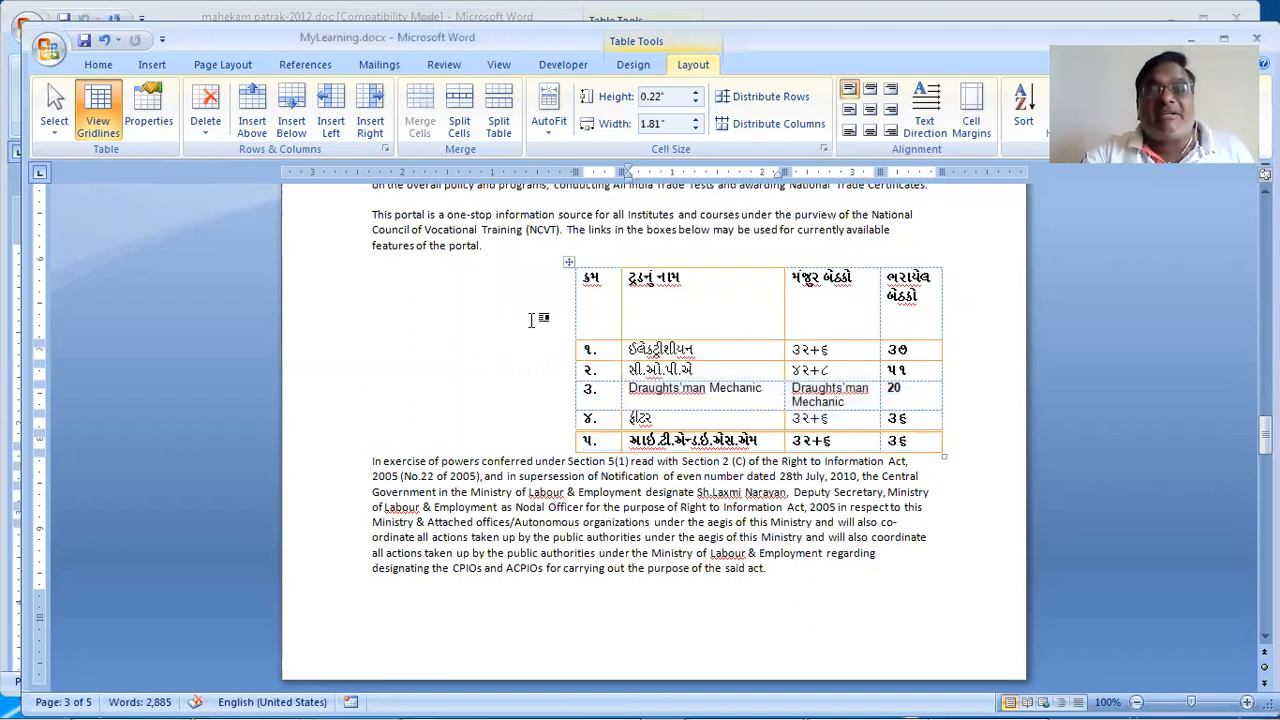
click(569, 262)
Step: Drag the table to the left margin
drag(436, 263, 358, 262)
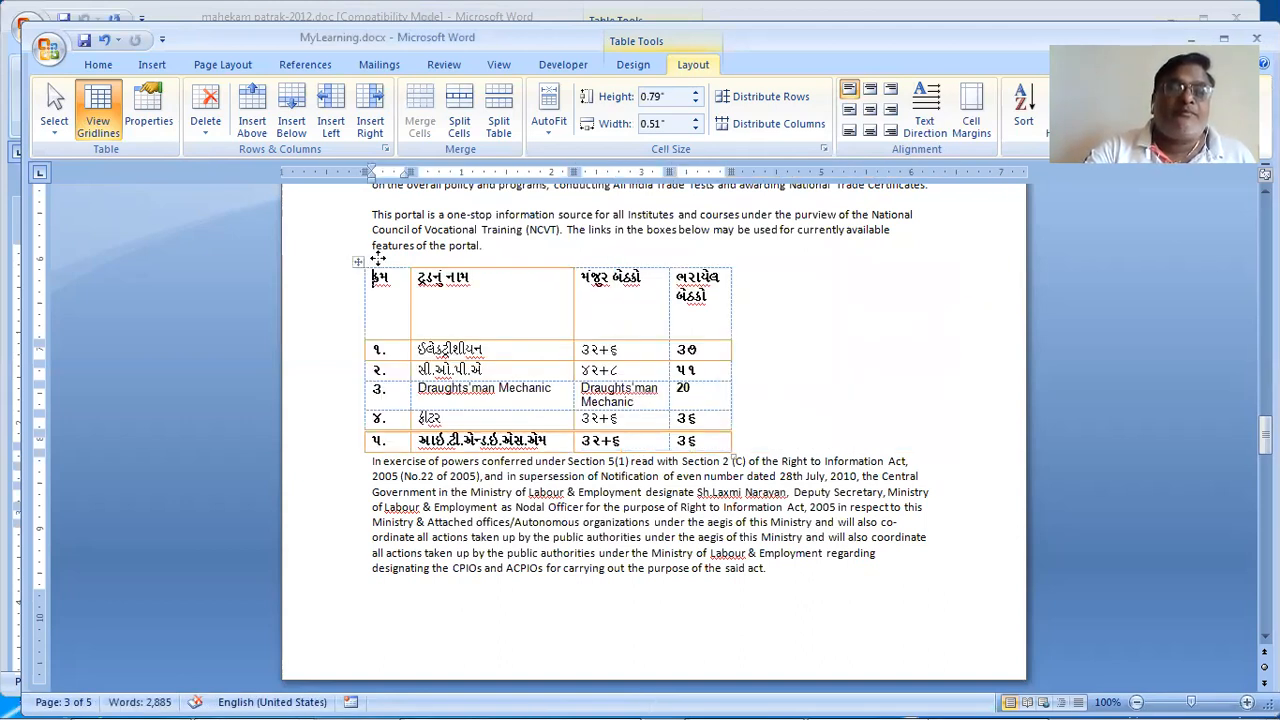
click(358, 263)
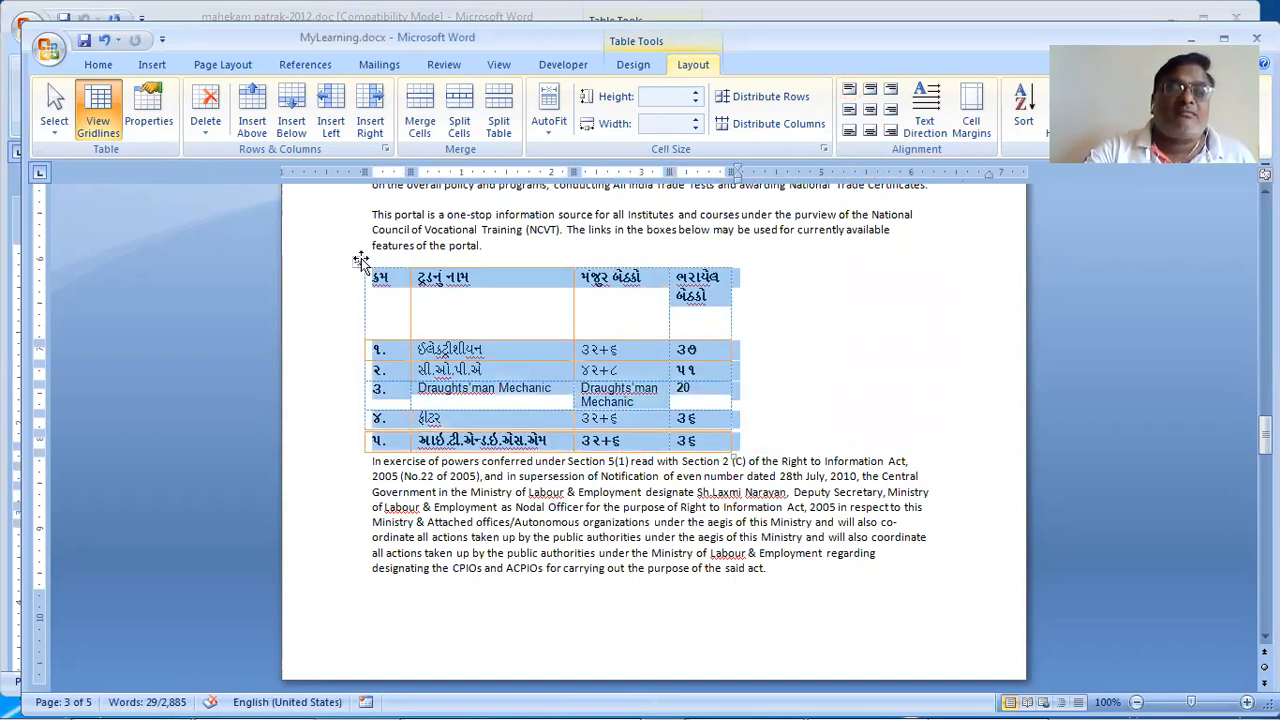
drag(358, 262, 427, 312)
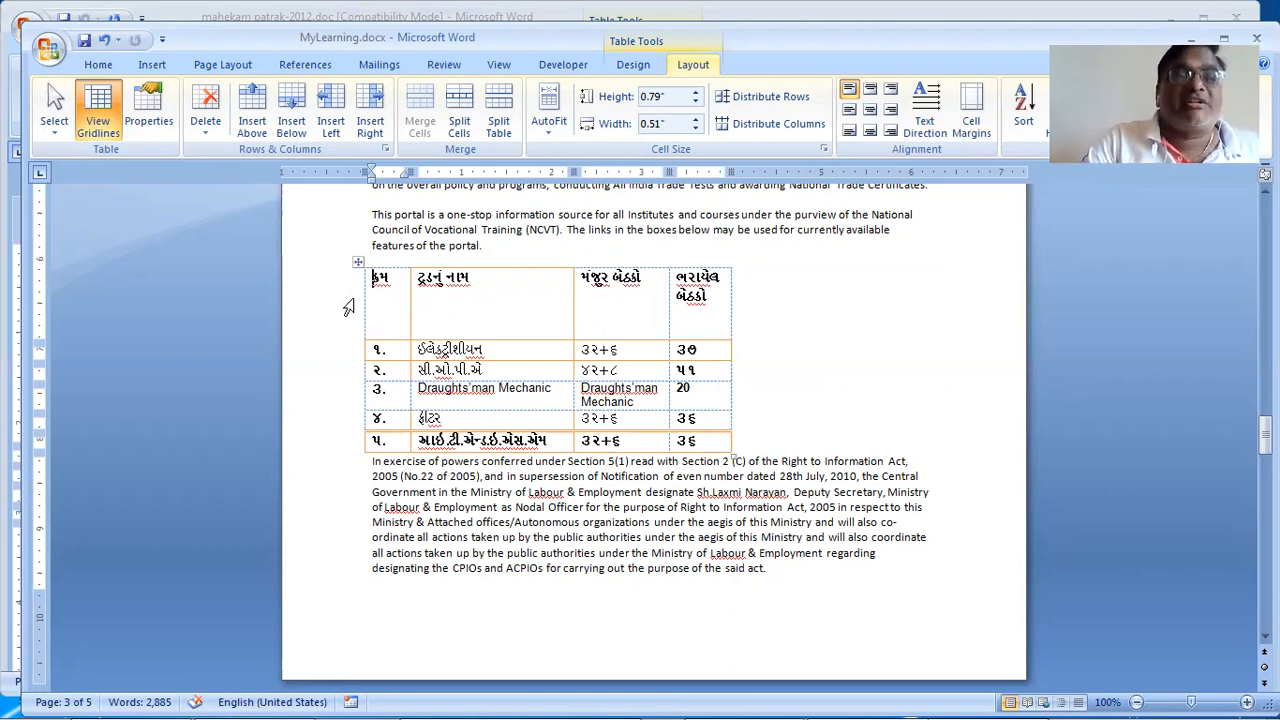
Step: Align the header row's headings to the bottom left of their cells
drag(477, 337, 760, 298)
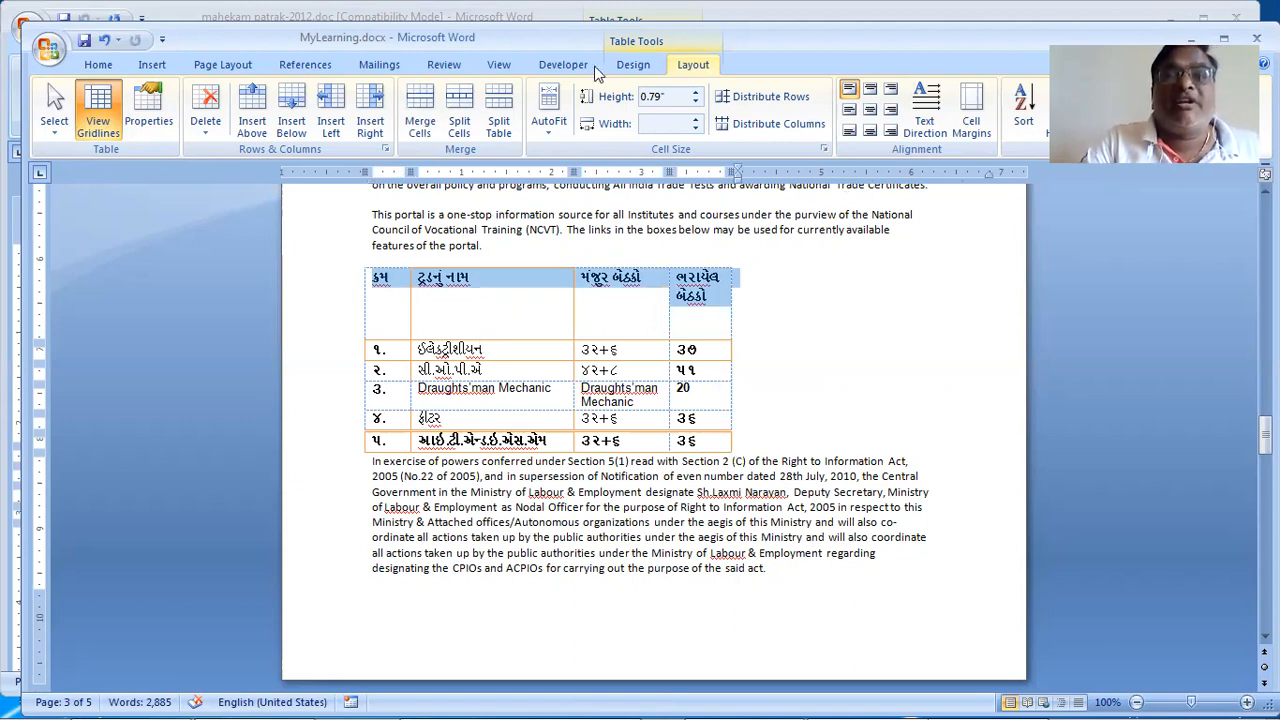
click(848, 133)
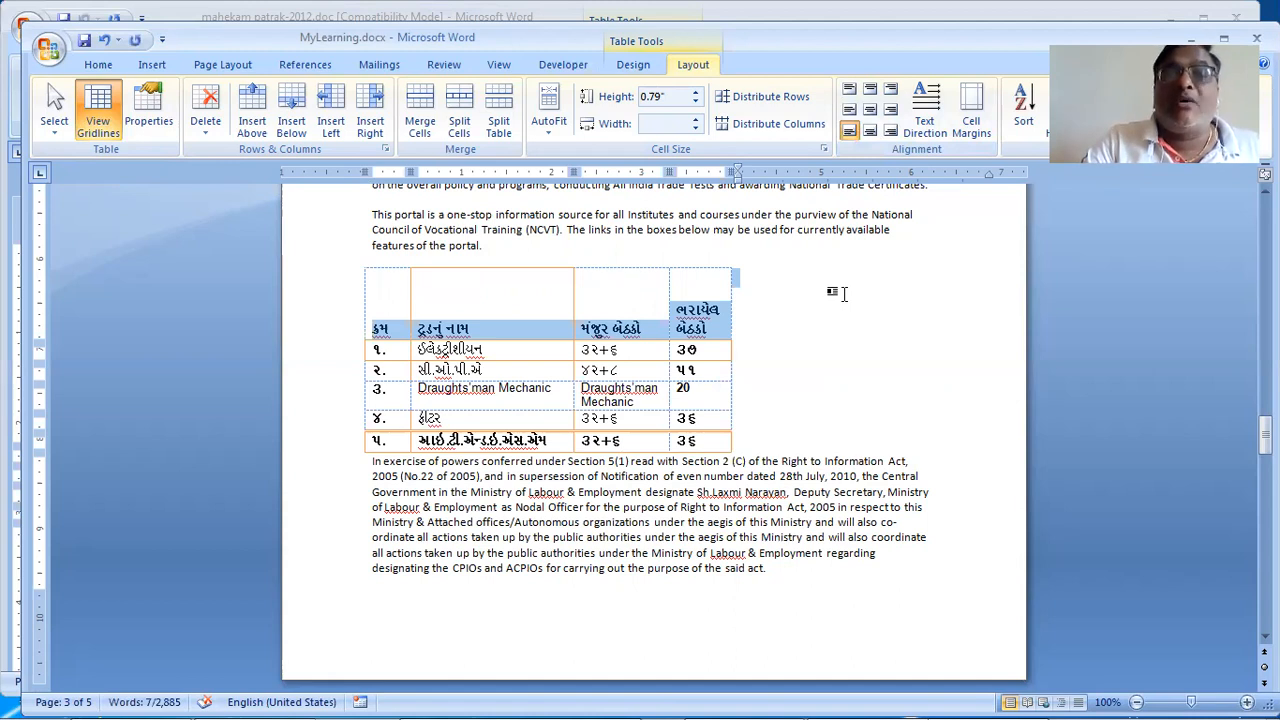
click(843, 293)
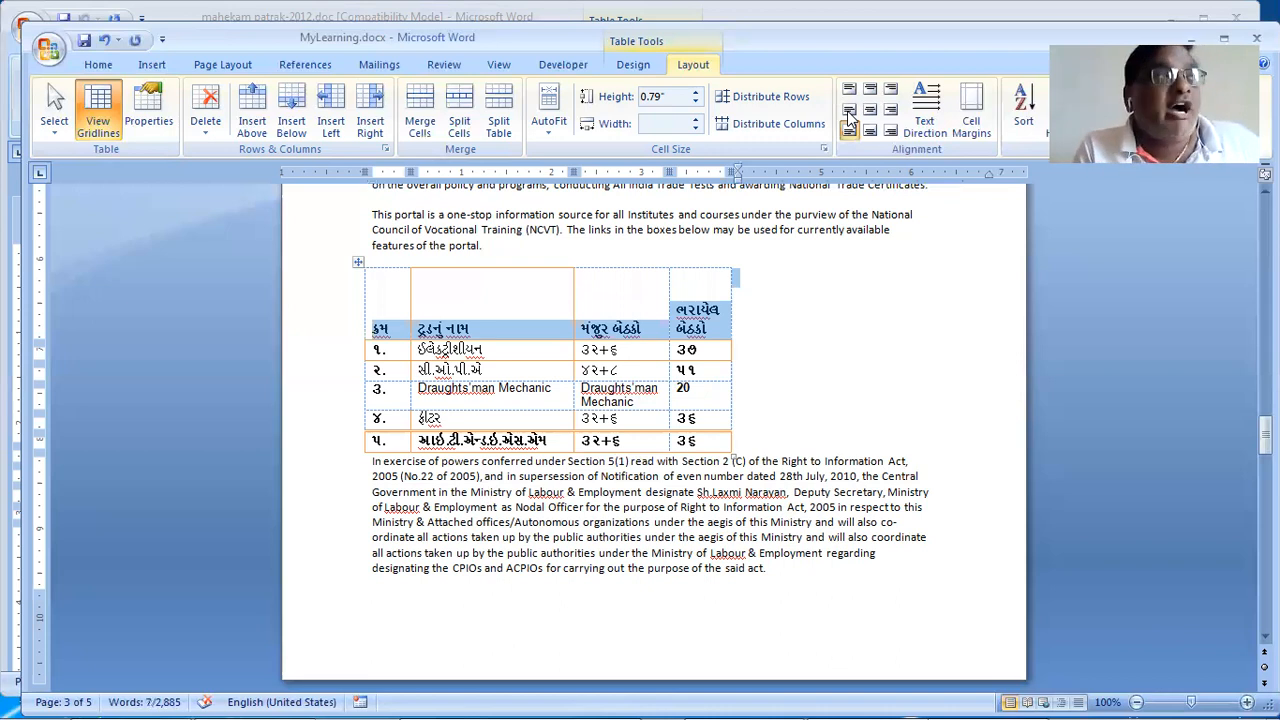
Step: Change the header alignment from Center Left to Center, ending at Top Center
click(848, 111)
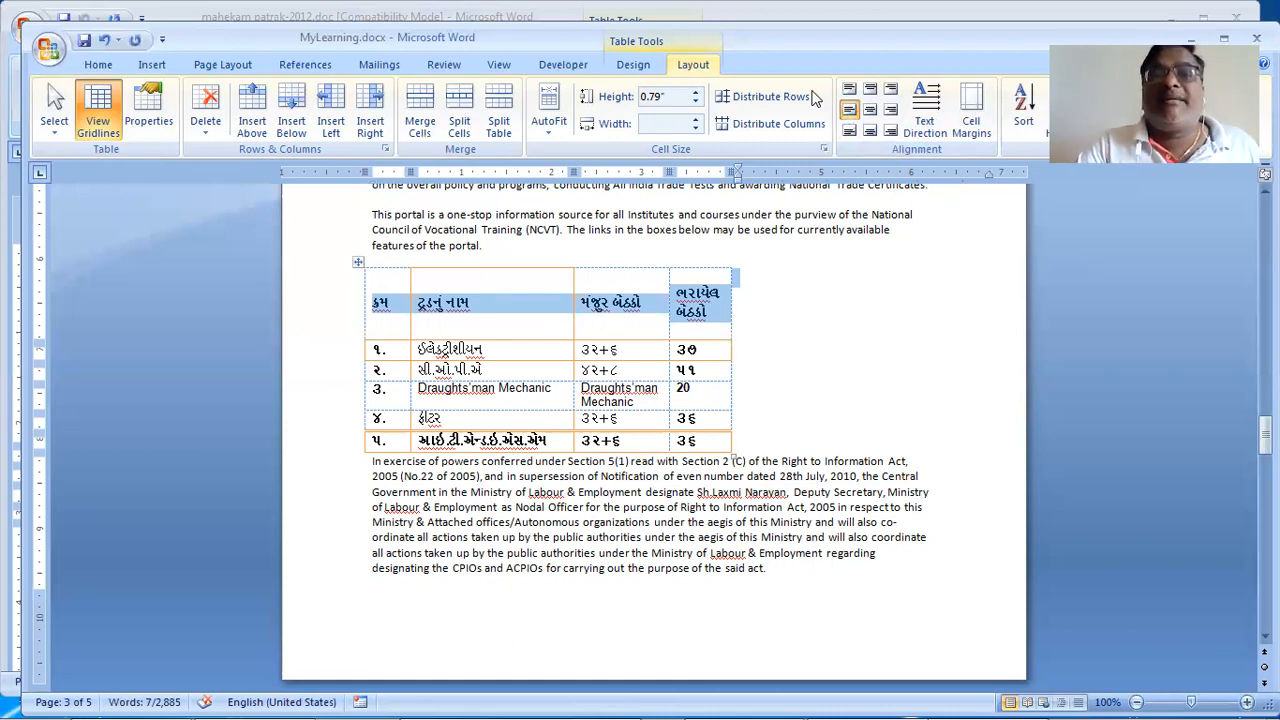
click(870, 110)
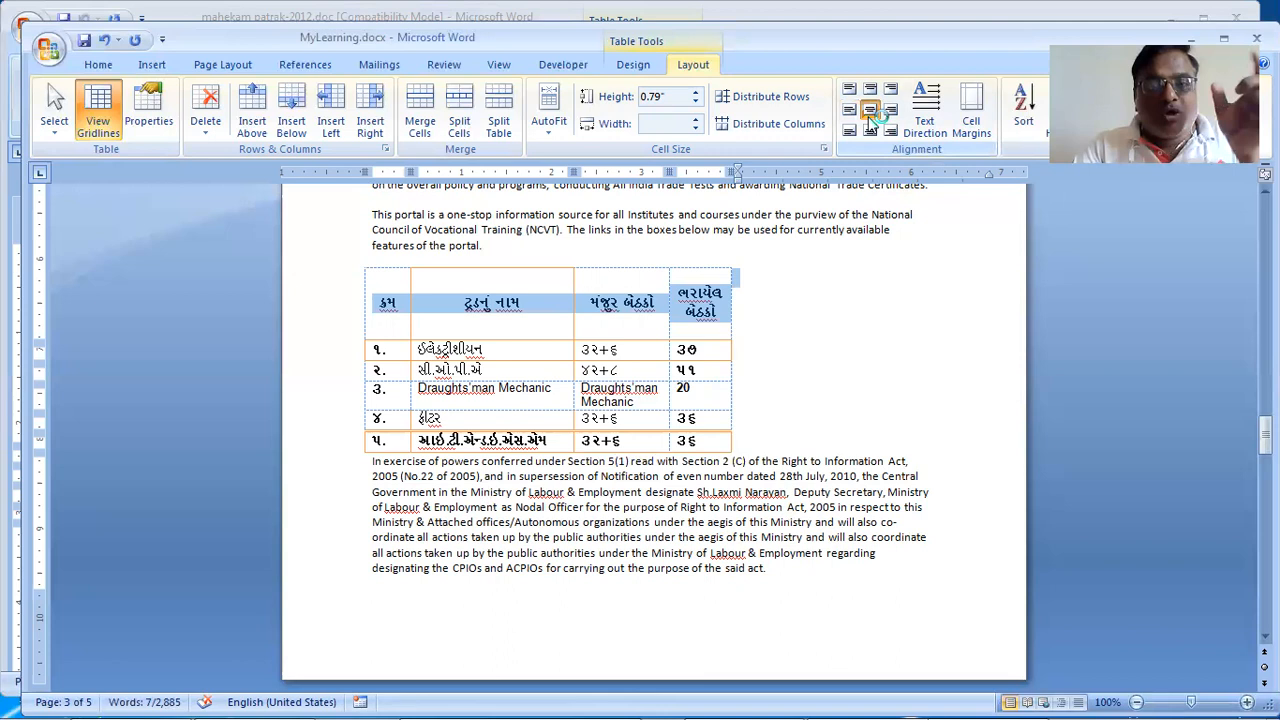
click(870, 90)
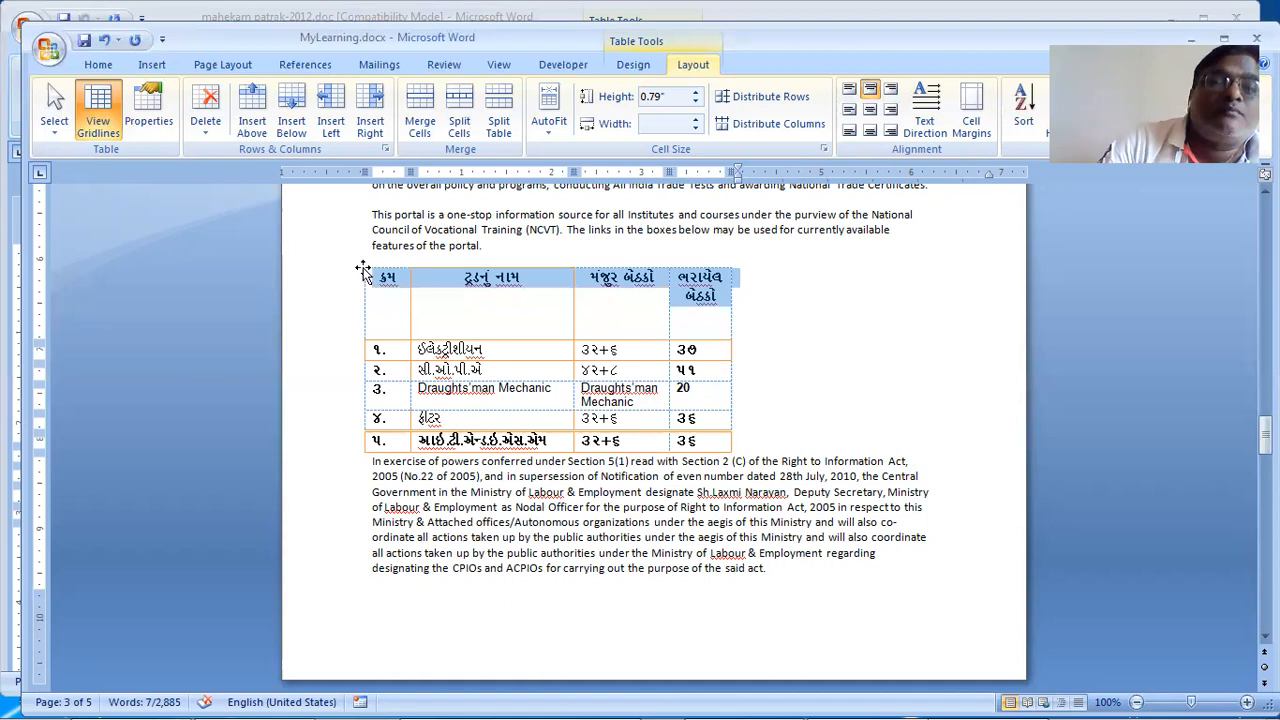
click(362, 268)
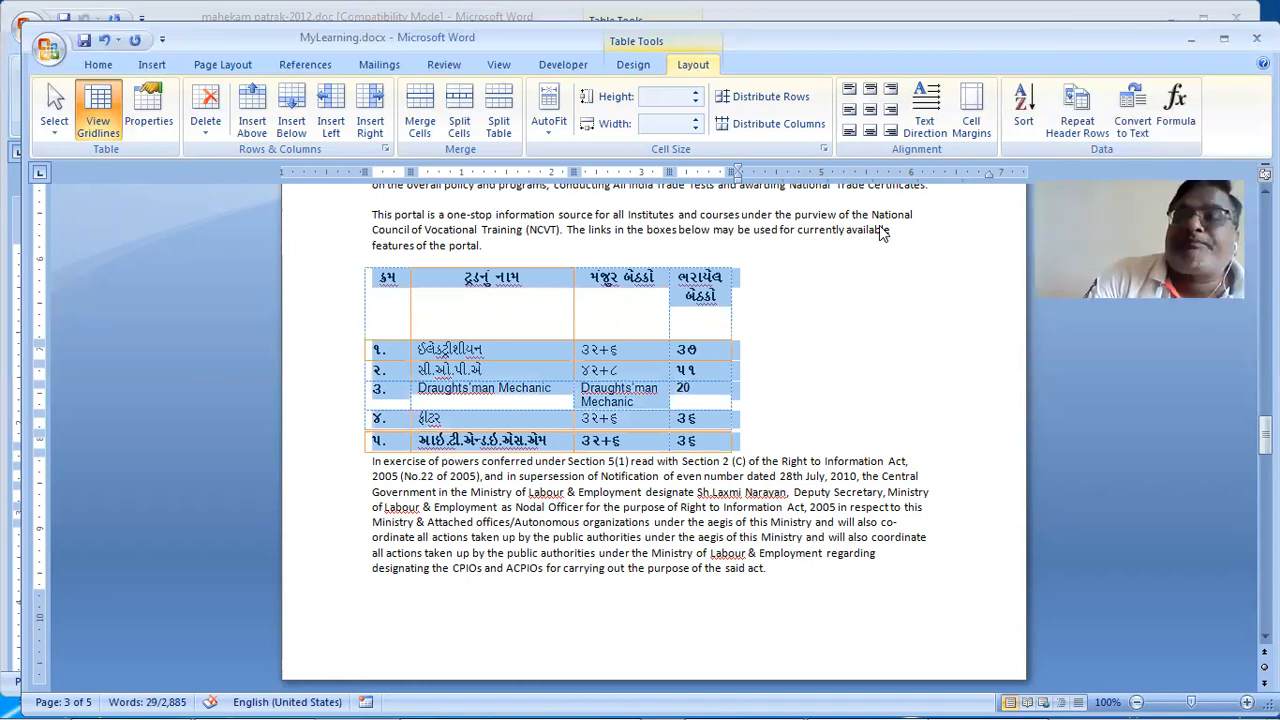
Step: Sort the table rows ascending by the last column as numbers, keeping the header row
click(1028, 102)
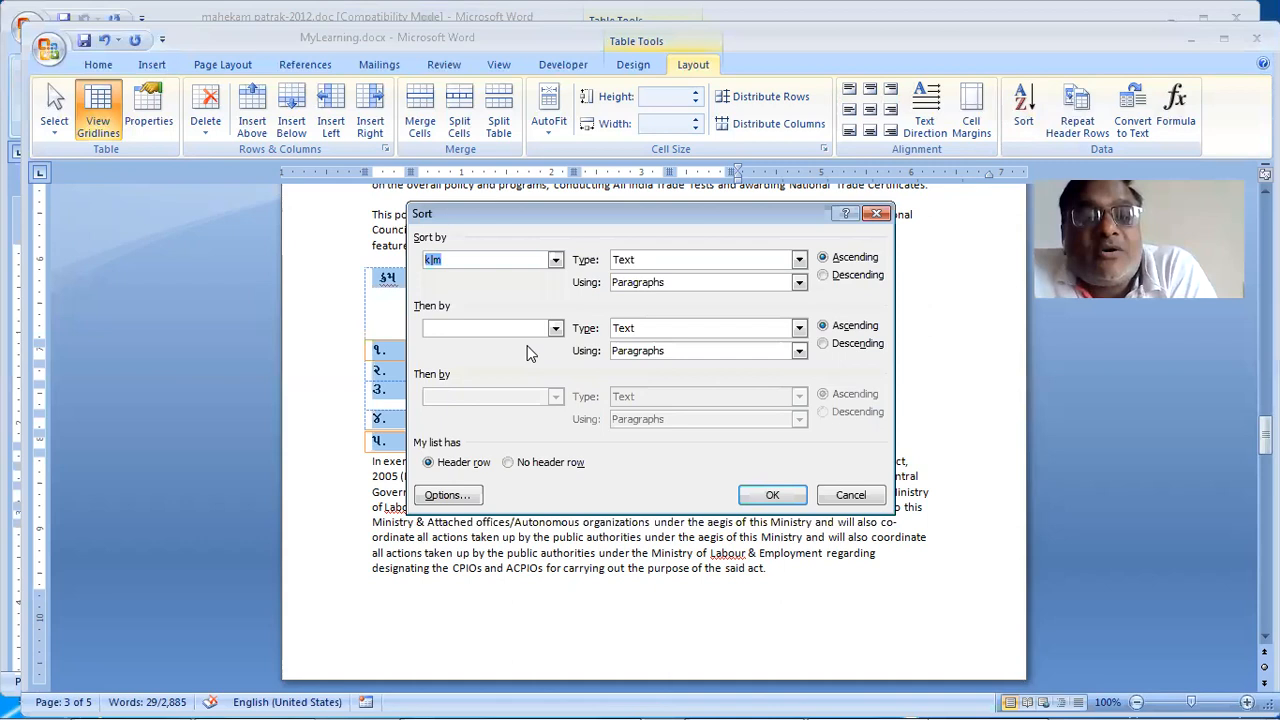
drag(558, 219, 527, 345)
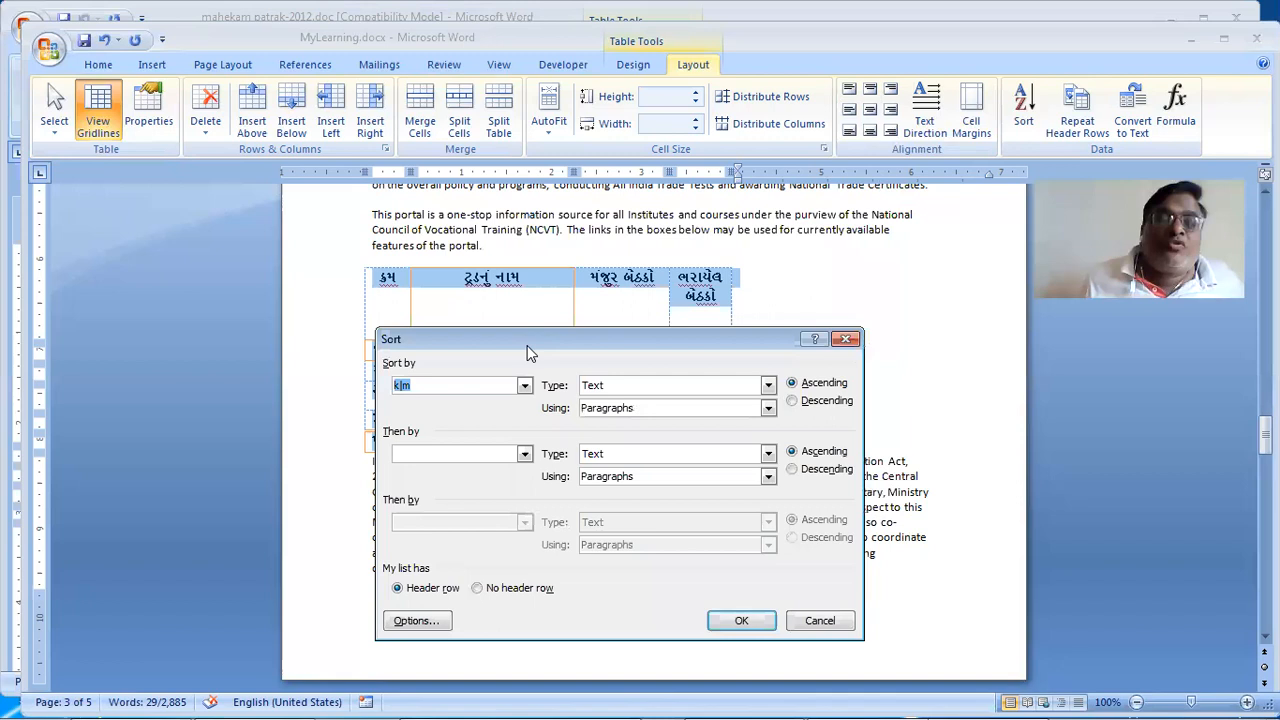
drag(527, 345, 737, 307)
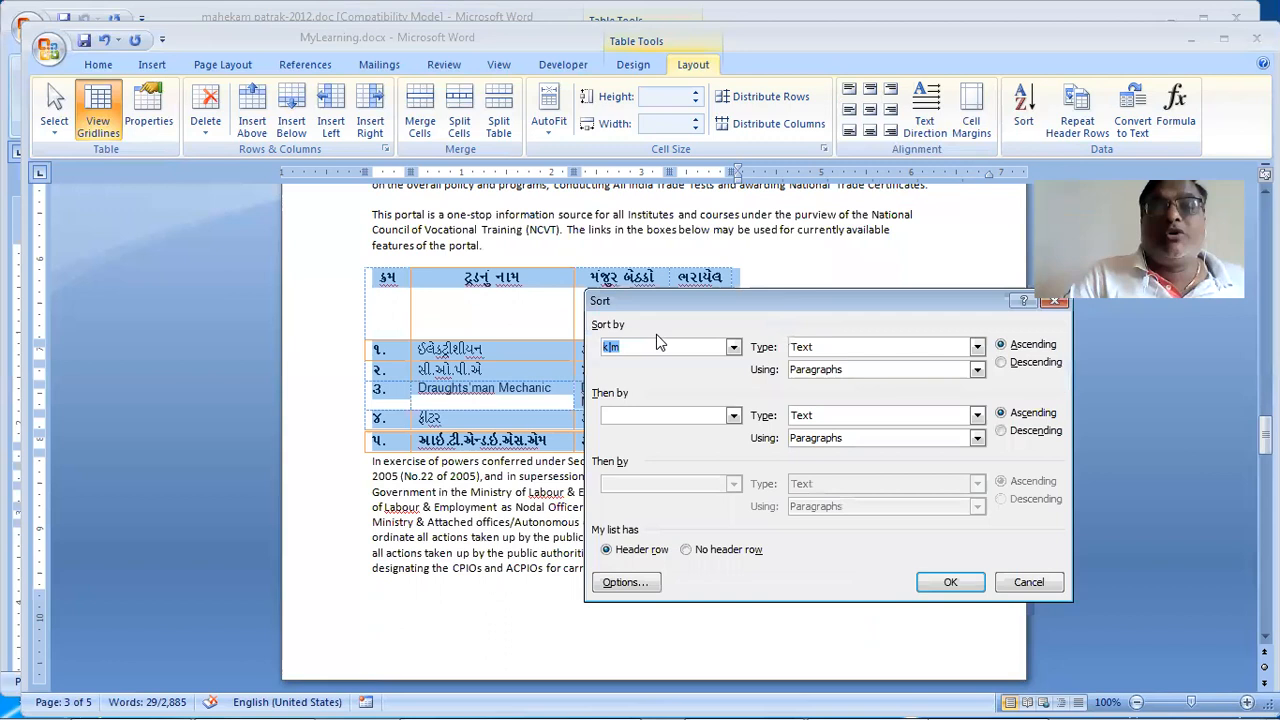
mouse_move(841, 268)
mouse_down()
mouse_move(907, 233)
mouse_move(939, 189)
mouse_move(975, 177)
mouse_up()
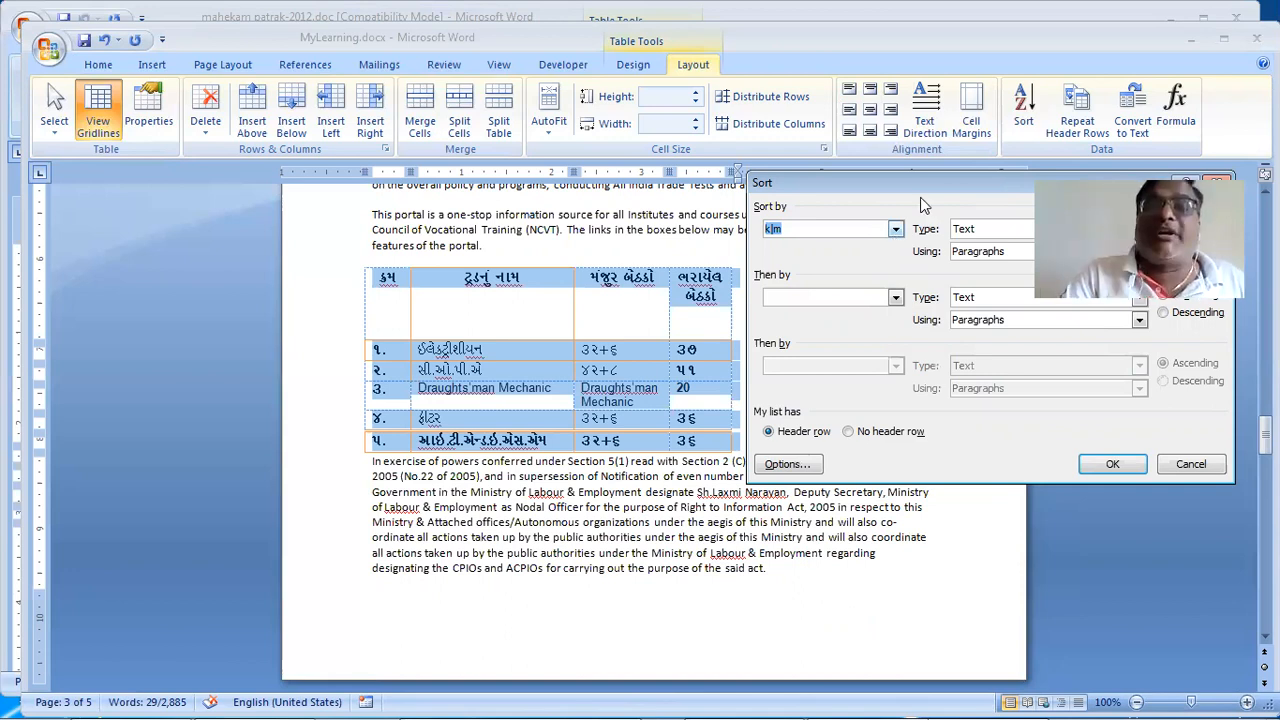
key(Down)
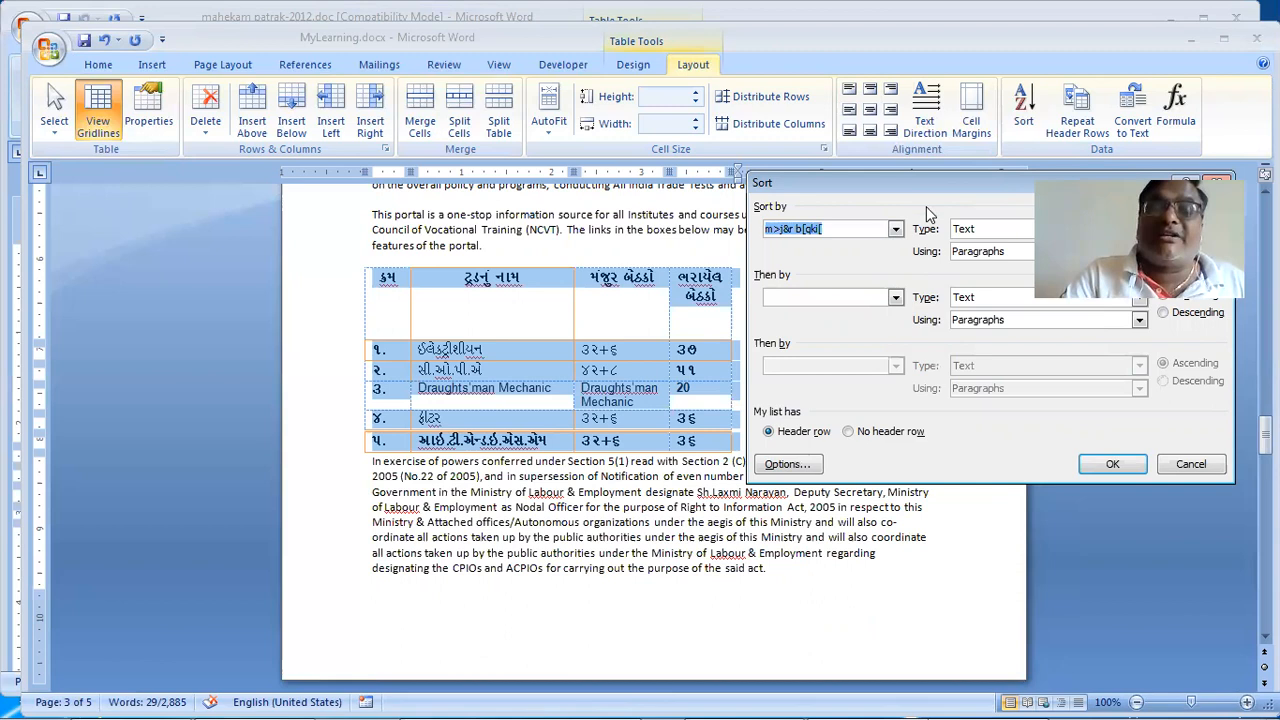
drag(928, 183, 791, 163)
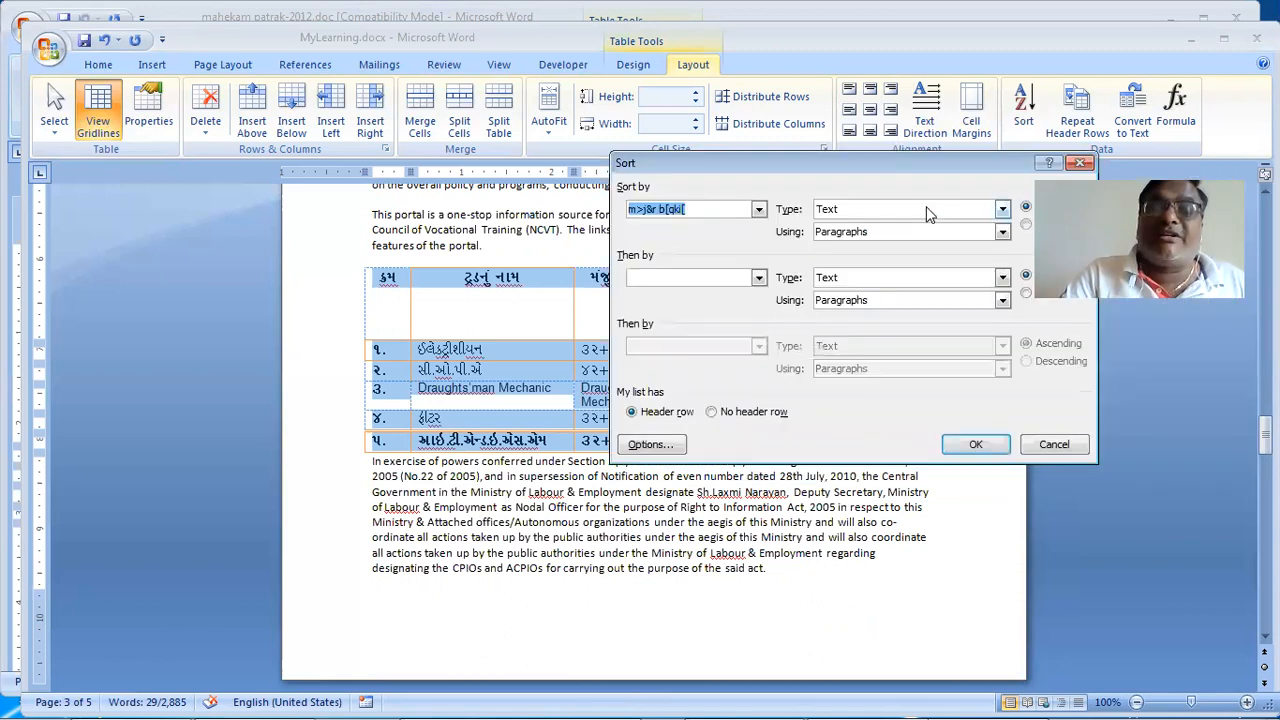
click(926, 208)
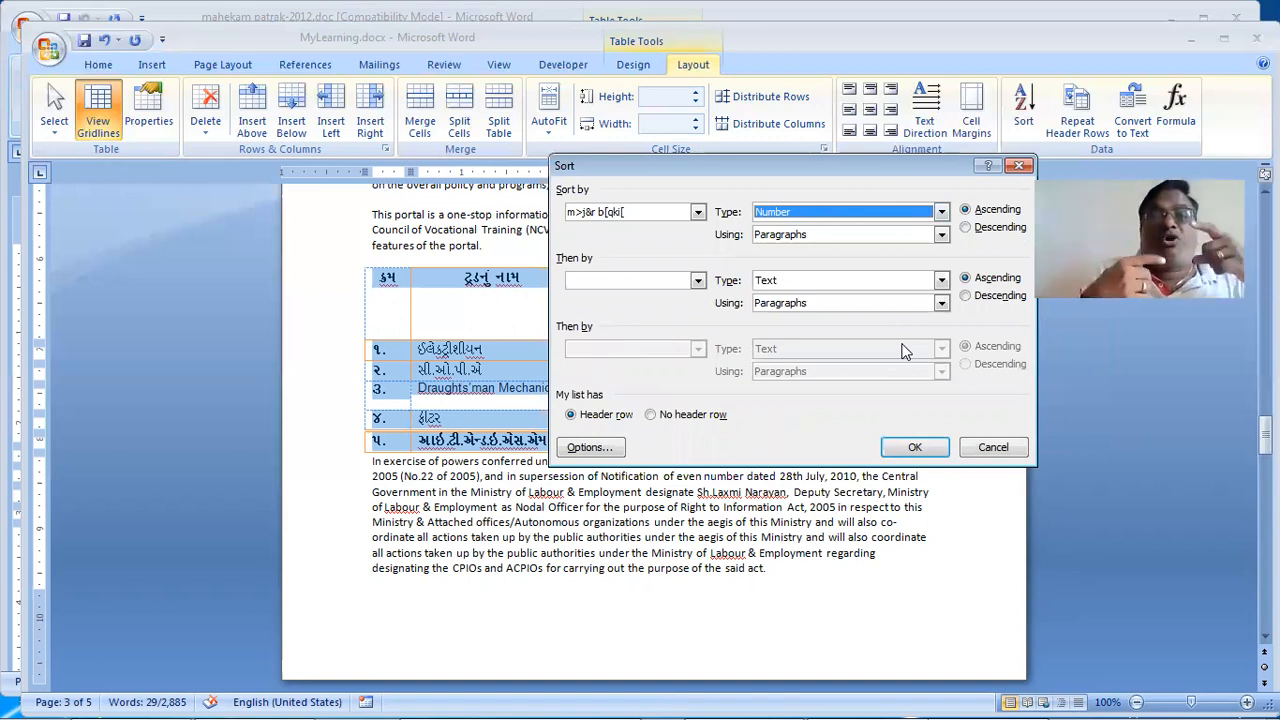
click(919, 451)
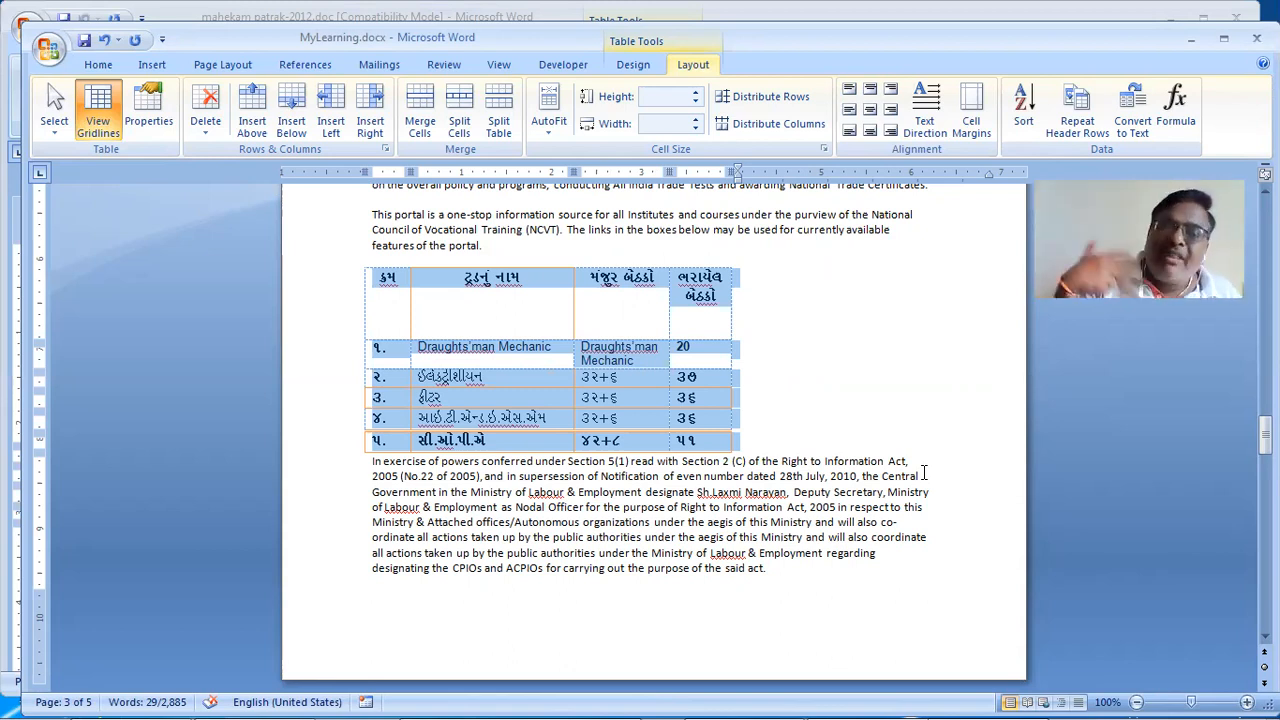
key(Left)
Step: Select the whole Gujarati table and remove it from page 3
key(Down)
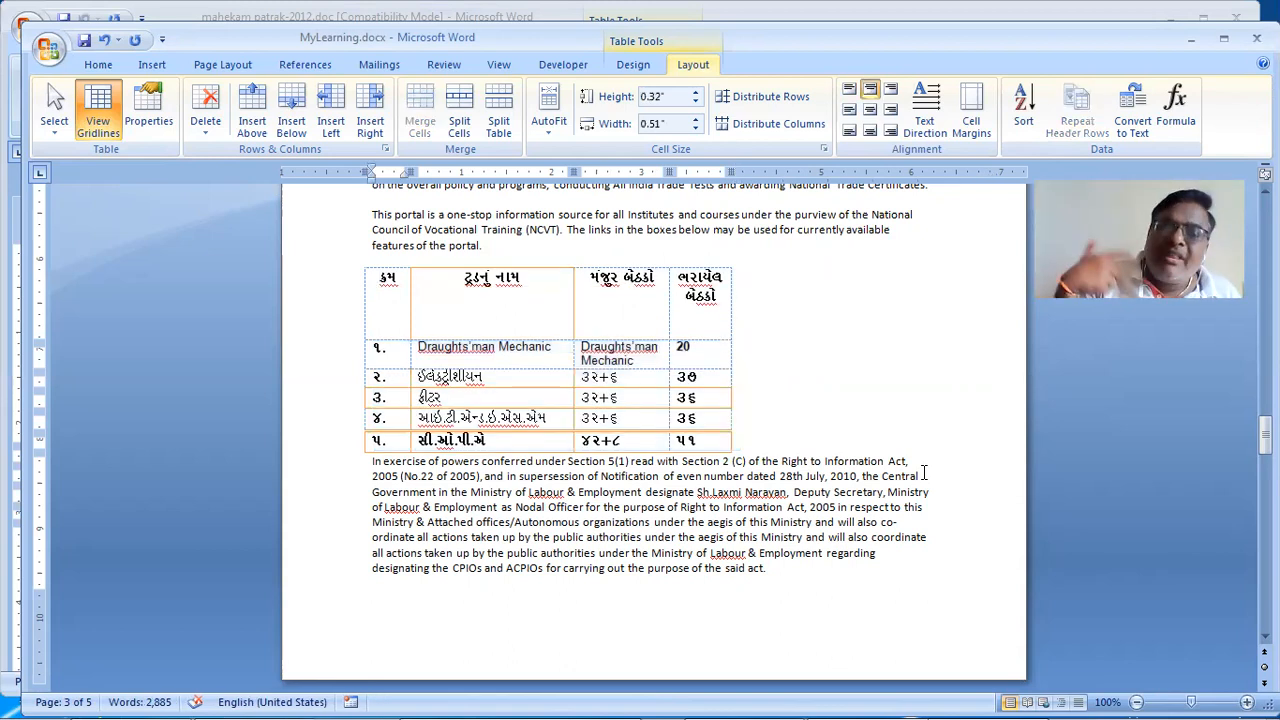
key(Down)
key(Down)
key(Down)
key(Down)
key(Down)
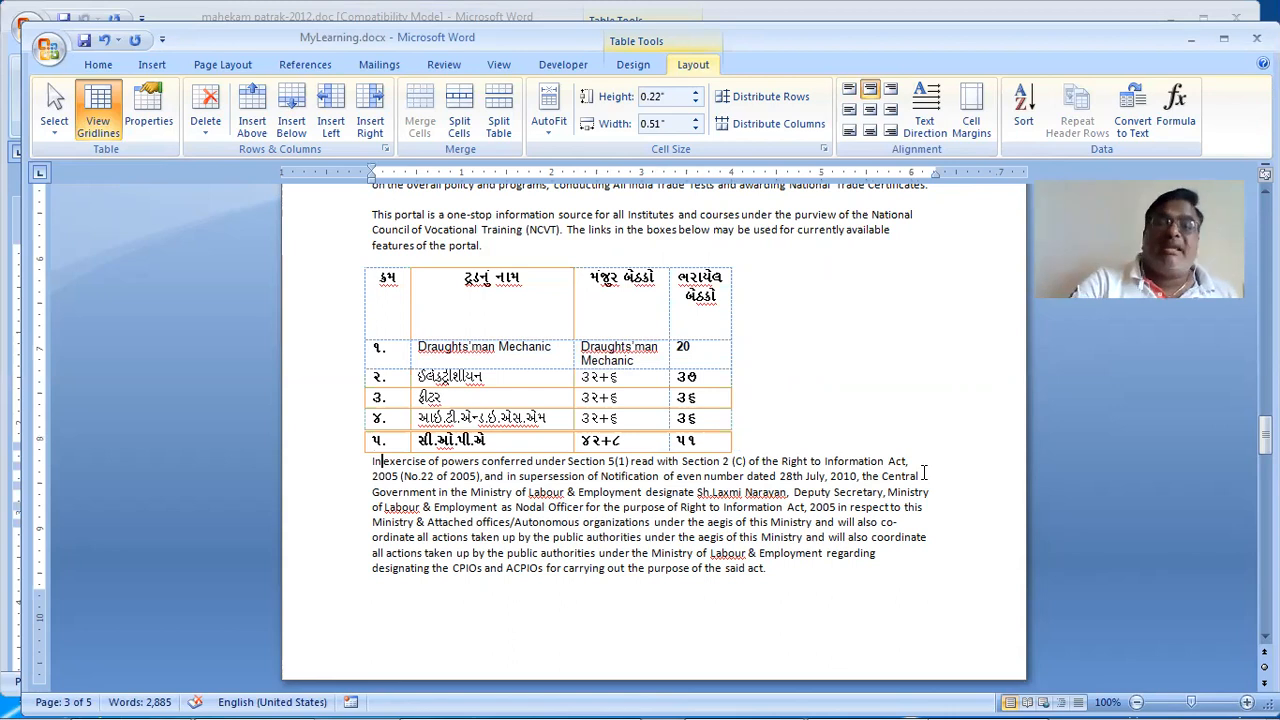
key(Up)
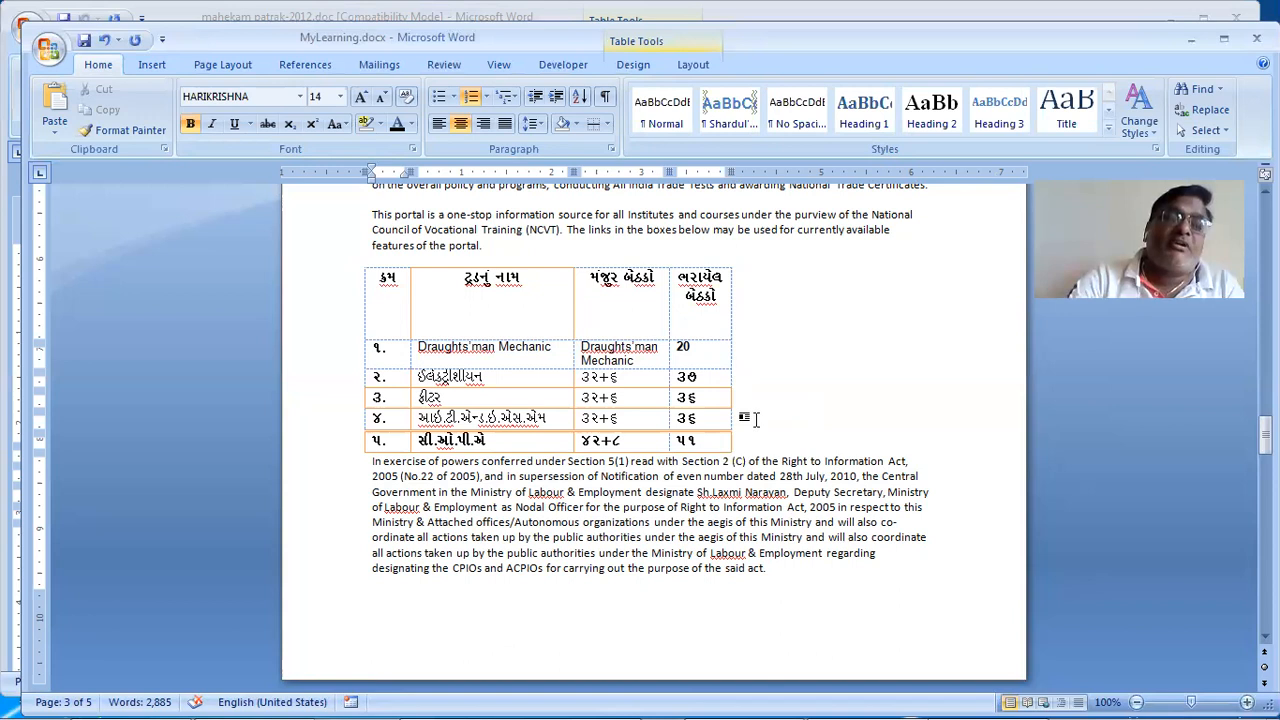
click(516, 360)
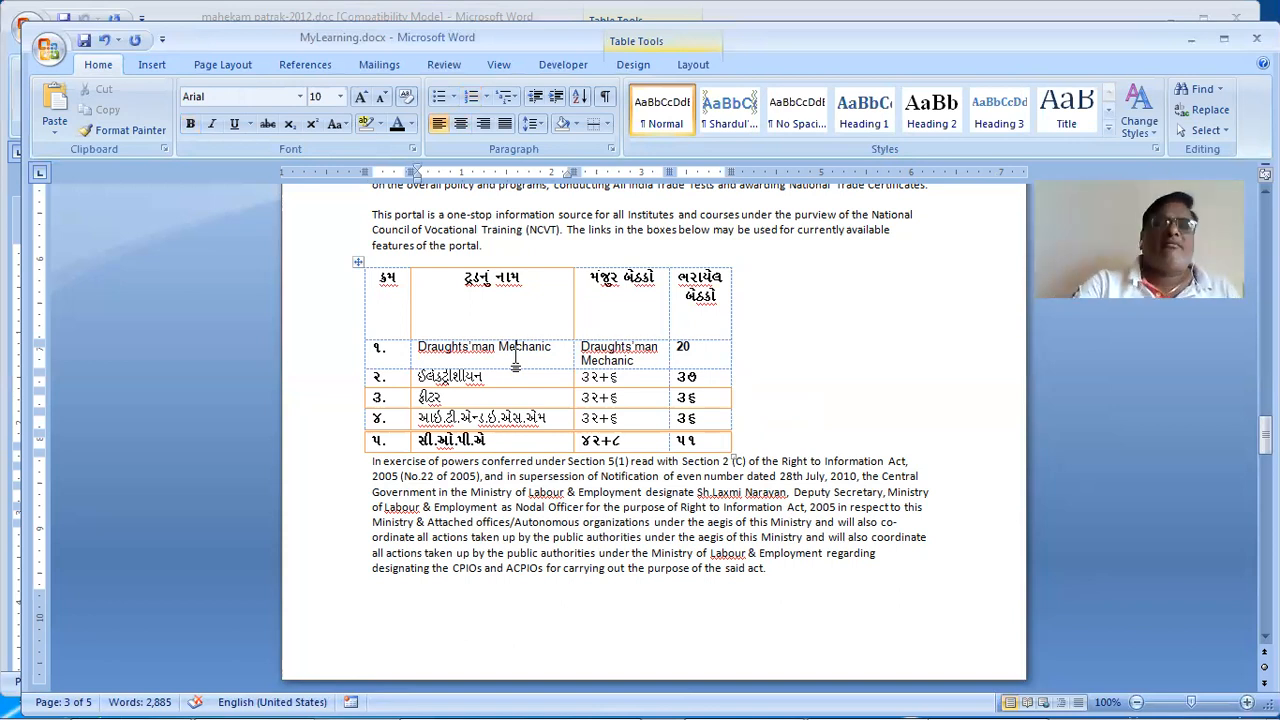
click(357, 259)
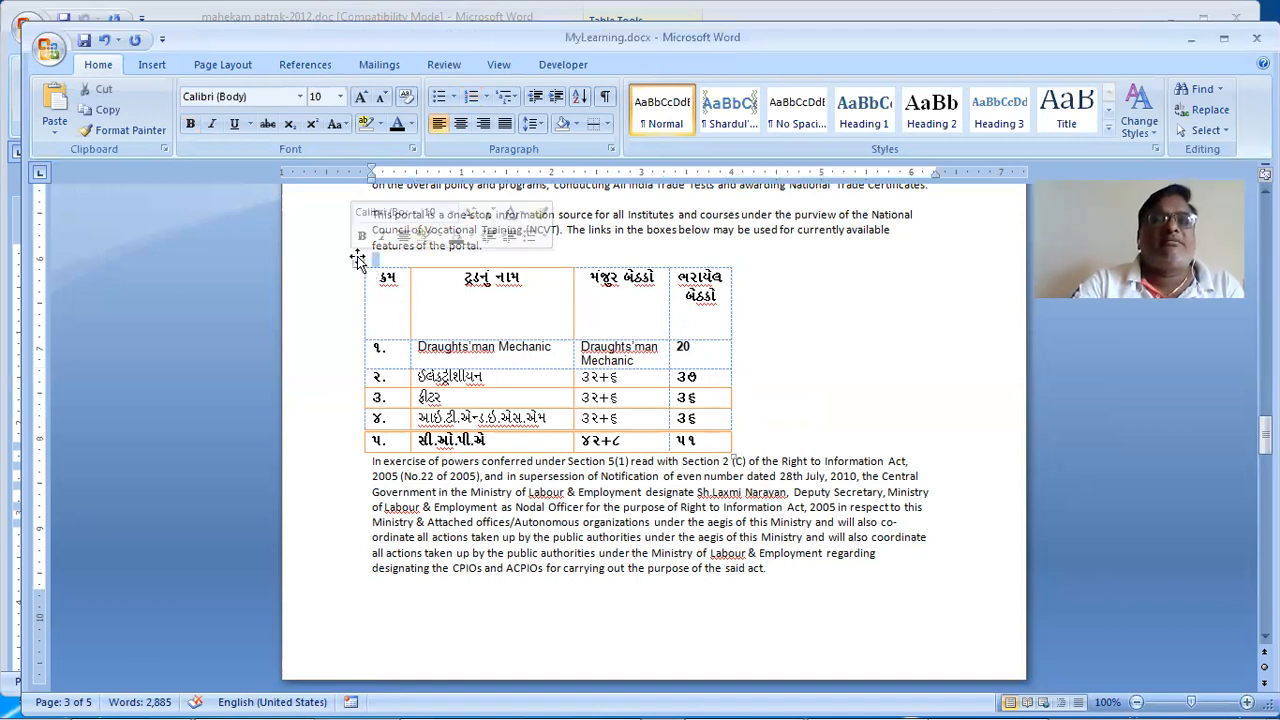
click(355, 263)
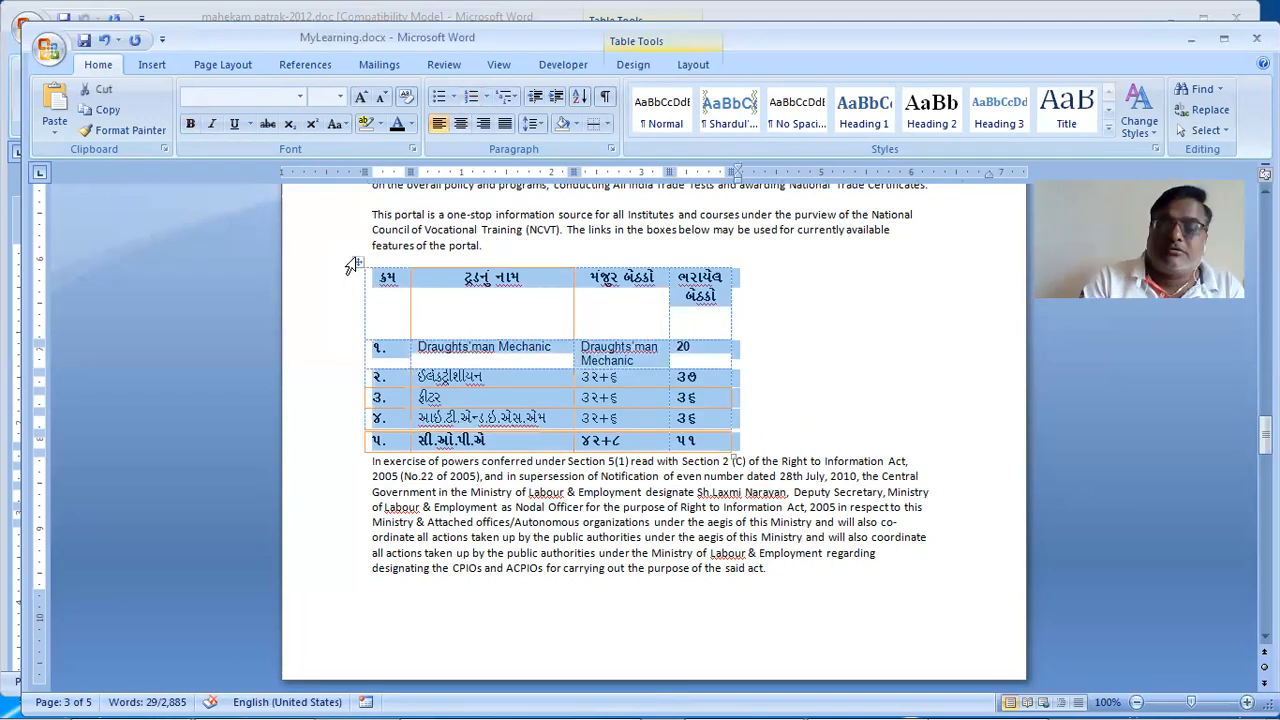
key(BackSpace)
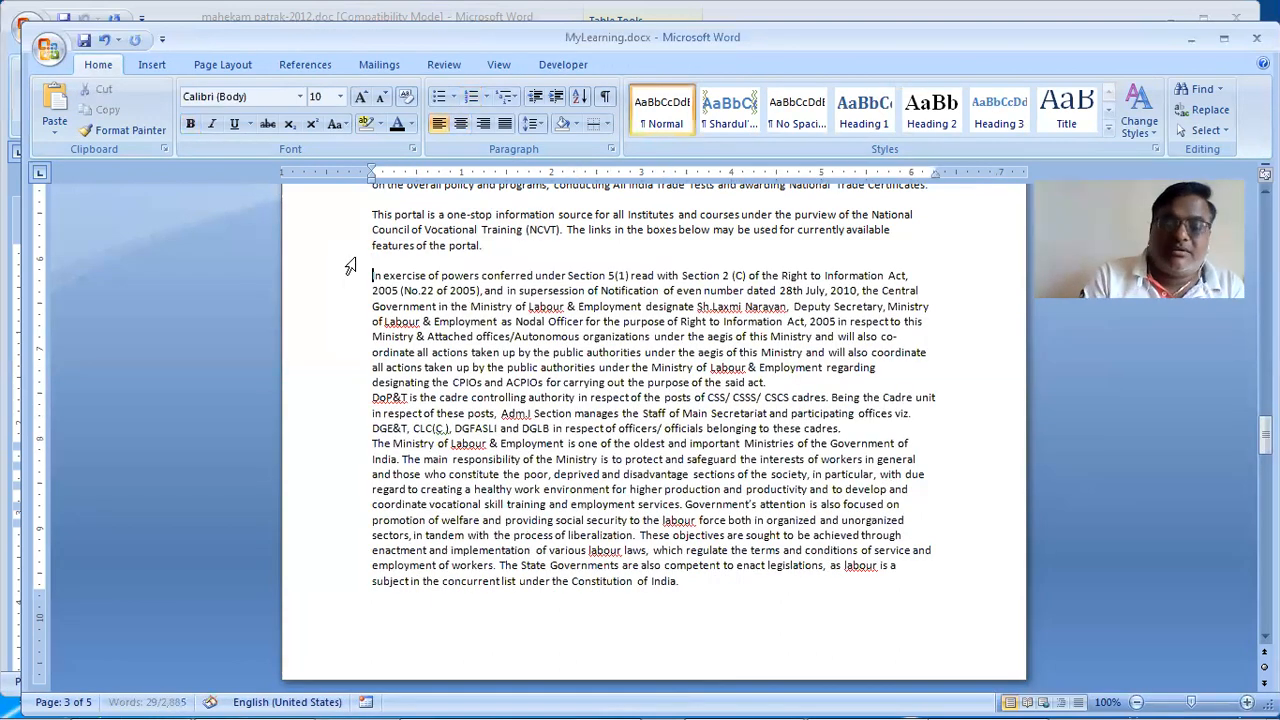
Step: Add a page break at the document's end and paste the table onto new page 6
key(ctrl+End)
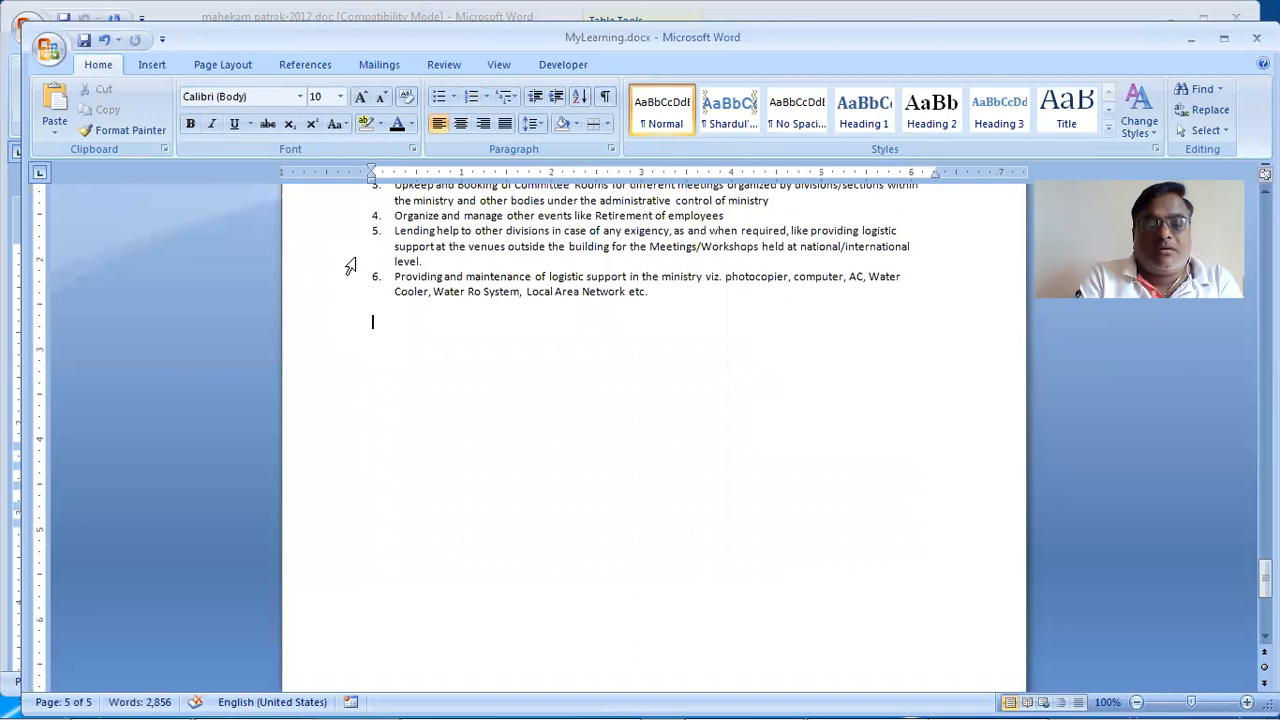
scroll(343, 437, up, 5)
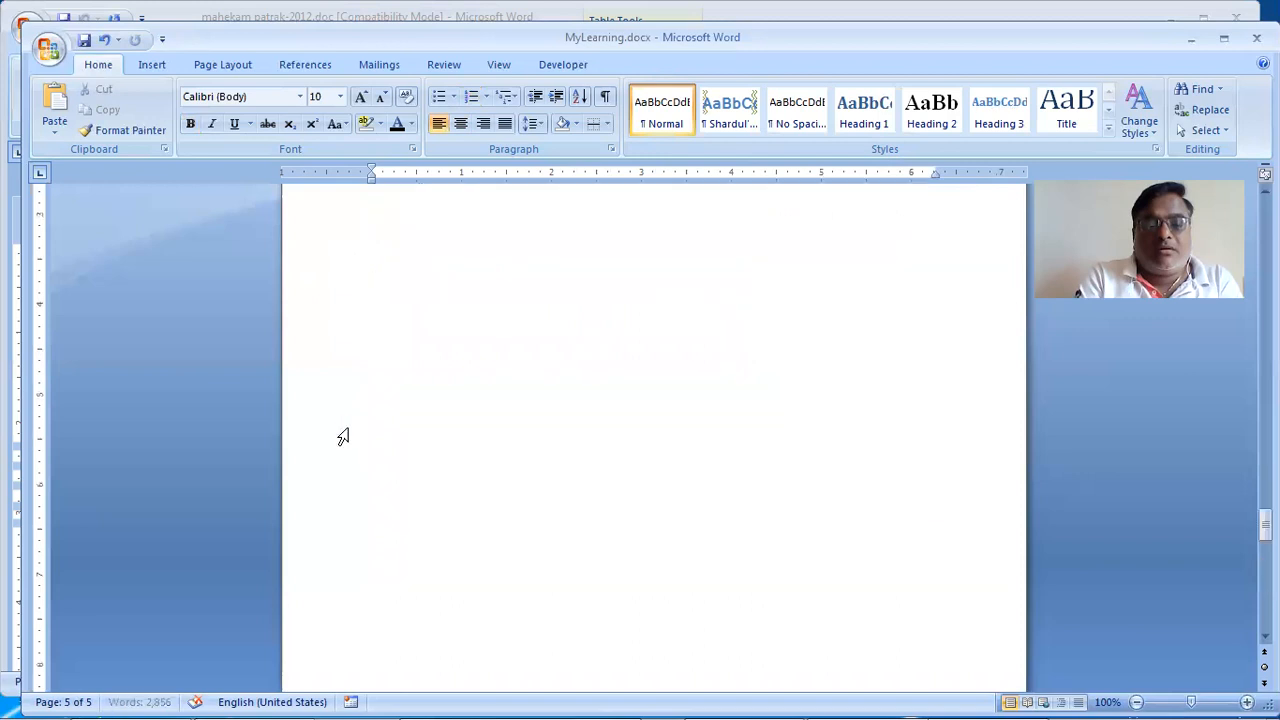
key(ctrl+Return)
scroll(343, 437, down, 5)
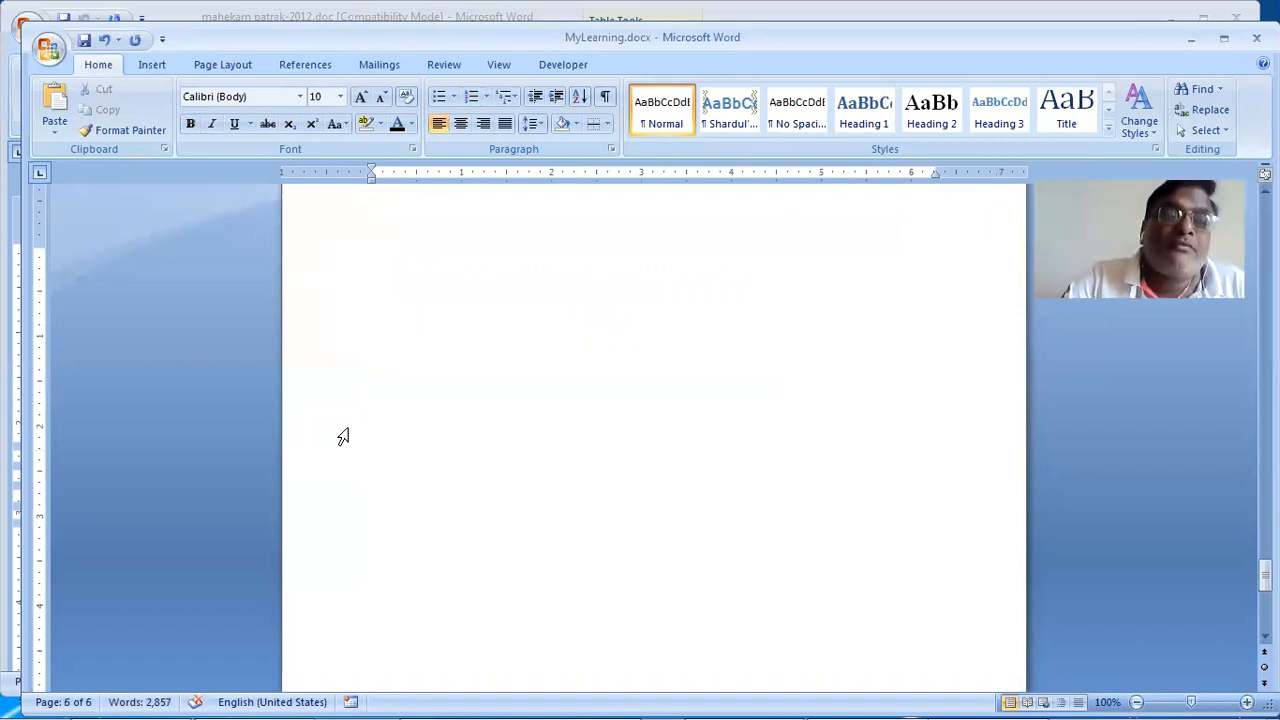
key(ctrl+v)
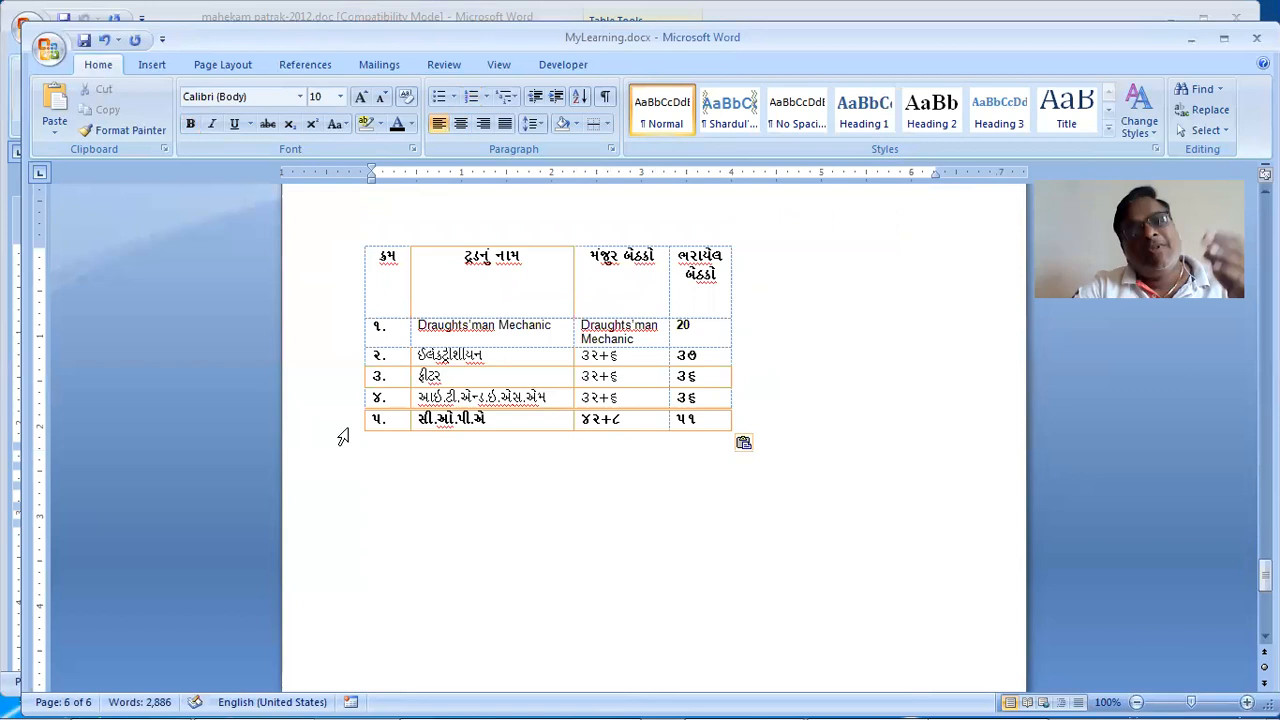
shift+click(342, 339)
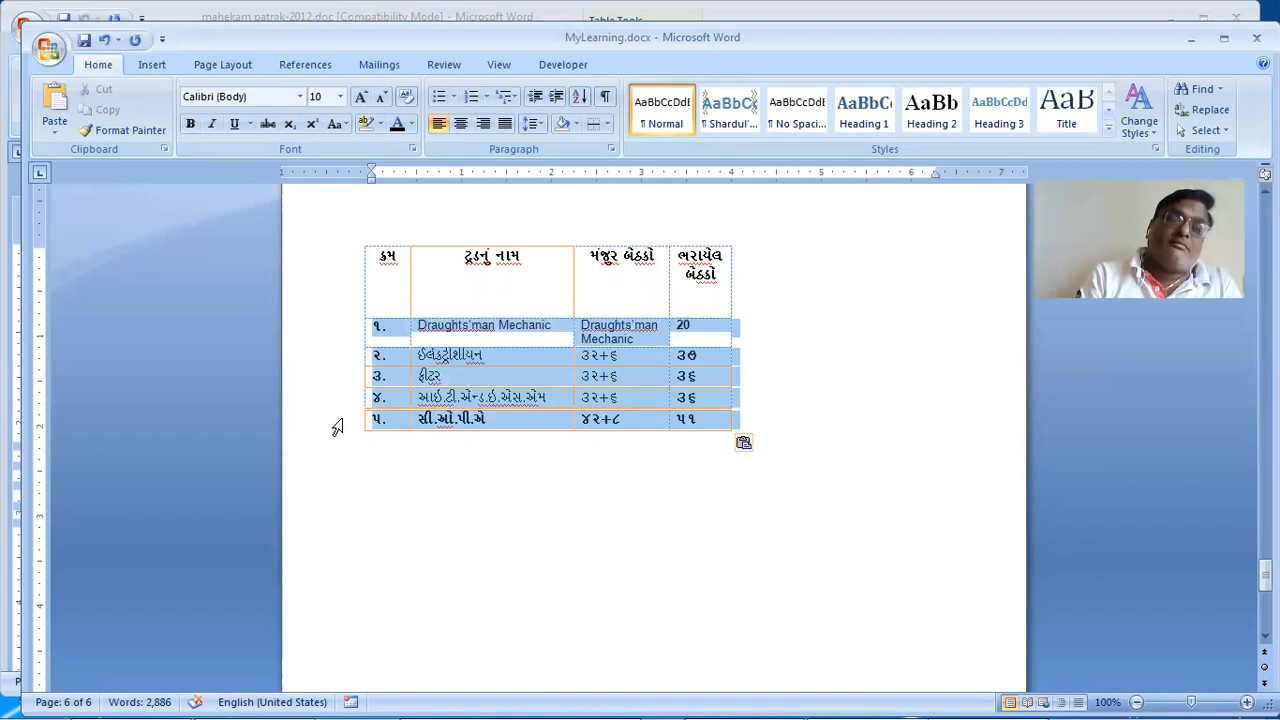
Step: Paste the copied five data rows below the table repeatedly until it reaches 130 rows
click(438, 450)
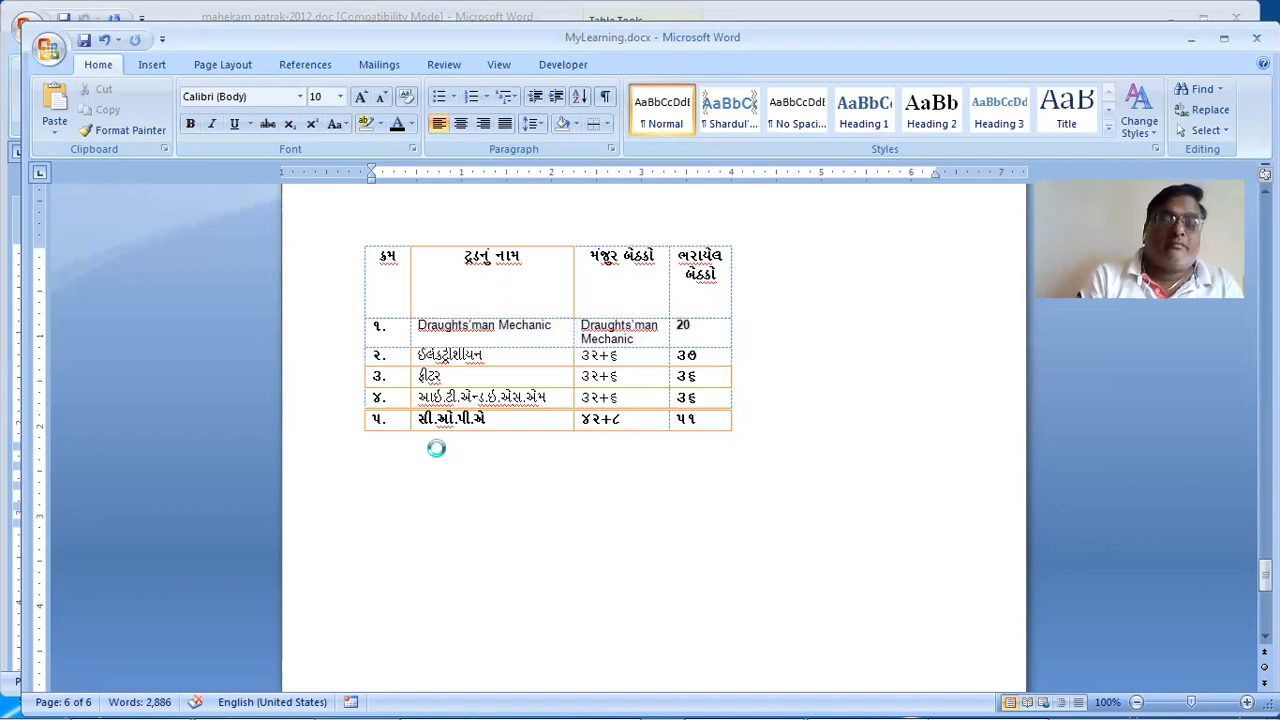
key(ctrl+v)
key(ctrl+v)
key(ctrl+v)
key(ctrl+v)
key(ctrl+v)
key(ctrl+v)
key(ctrl+v)
key(ctrl+v)
key(ctrl+v)
key(ctrl+v)
key(ctrl+v)
key(ctrl+v)
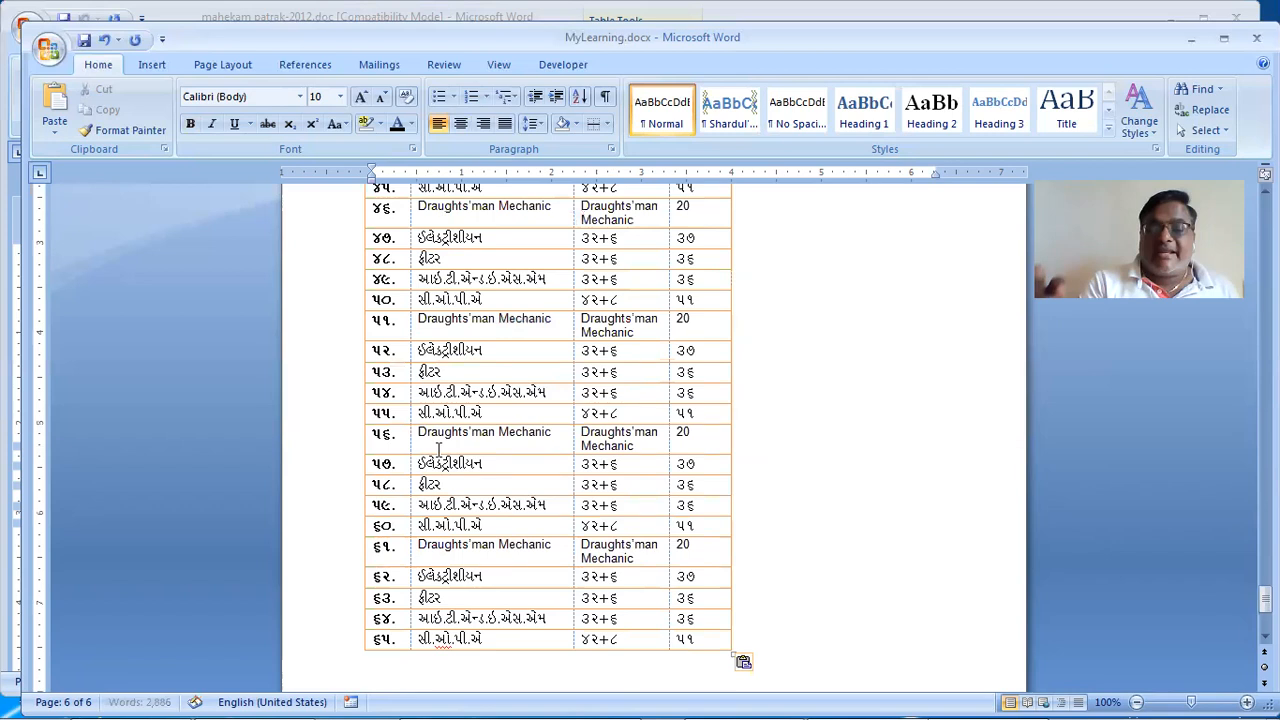
key(ctrl+v)
key(ctrl+v)
key(ctrl+v)
key(ctrl+v)
key(ctrl+v)
key(ctrl+v)
key(ctrl+v)
key(ctrl+v)
key(ctrl+v)
key(ctrl+v)
key(ctrl+v)
key(ctrl+v)
key(ctrl+v)
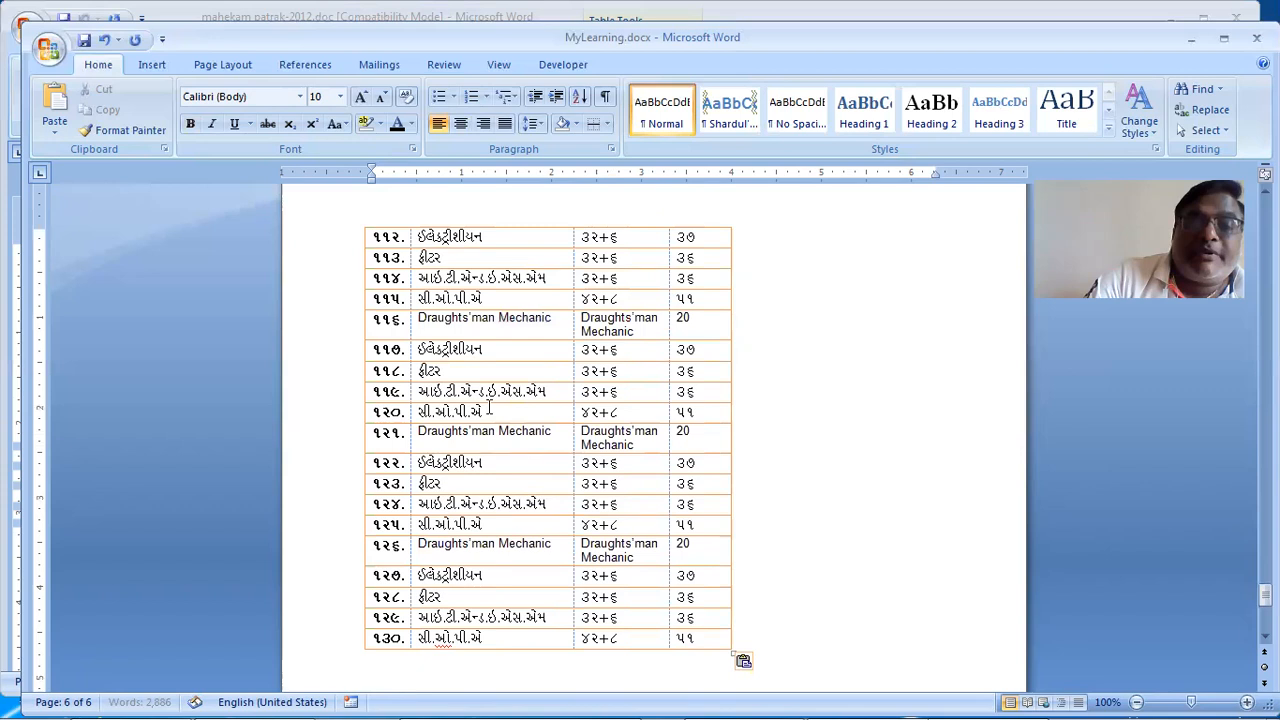
scroll(489, 408, up, 10)
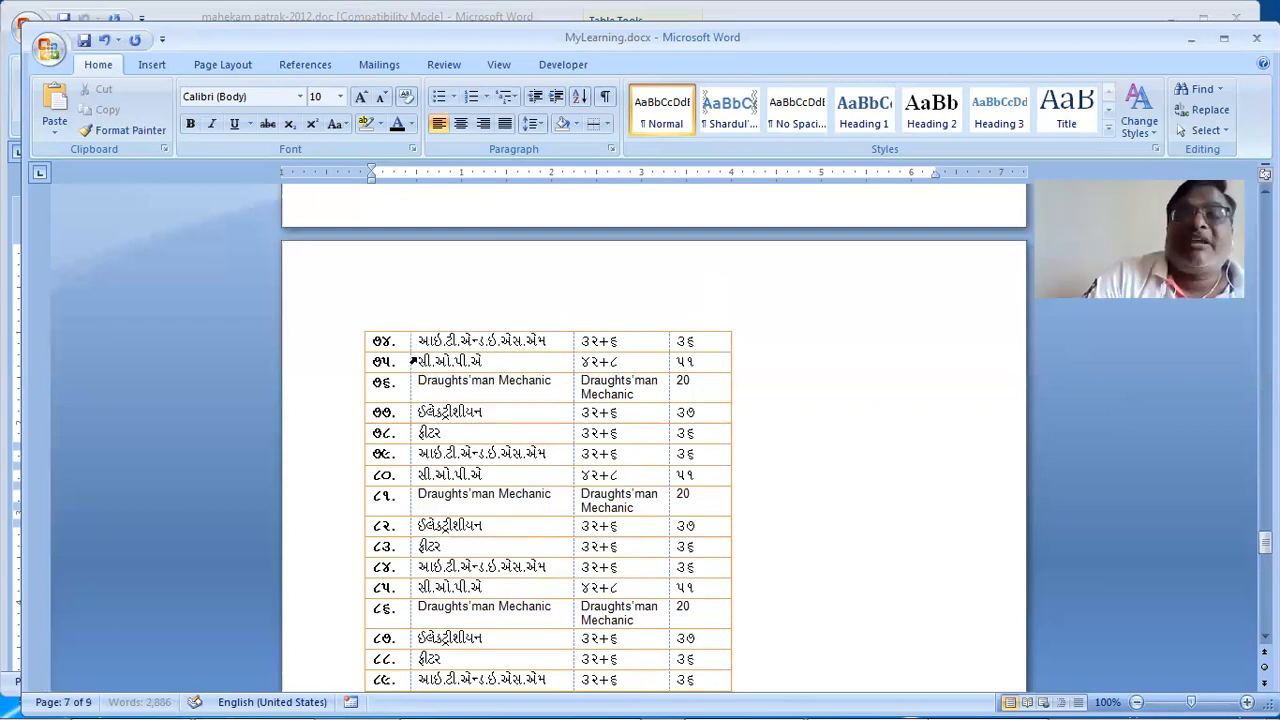
scroll(438, 365, up, 5)
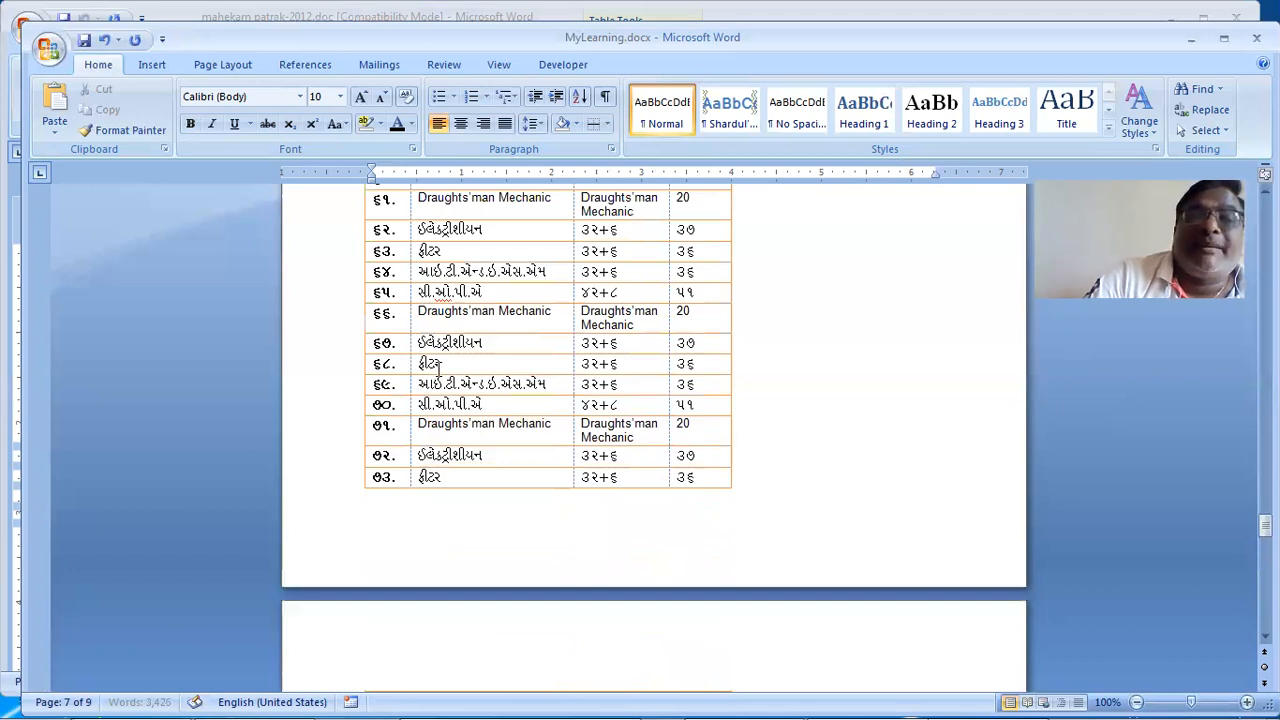
scroll(438, 365, up, 5)
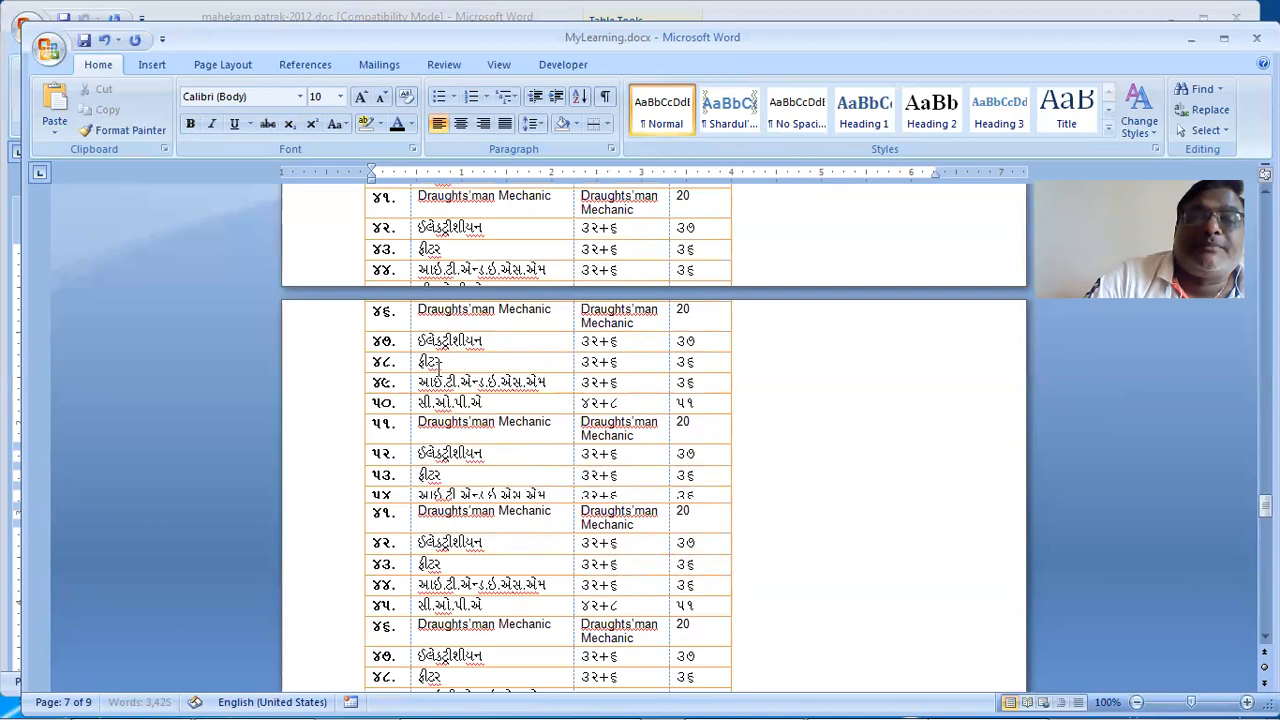
Step: Turn on Repeat Header Rows for the table's header row, then check the next page
scroll(437, 365, up, 5)
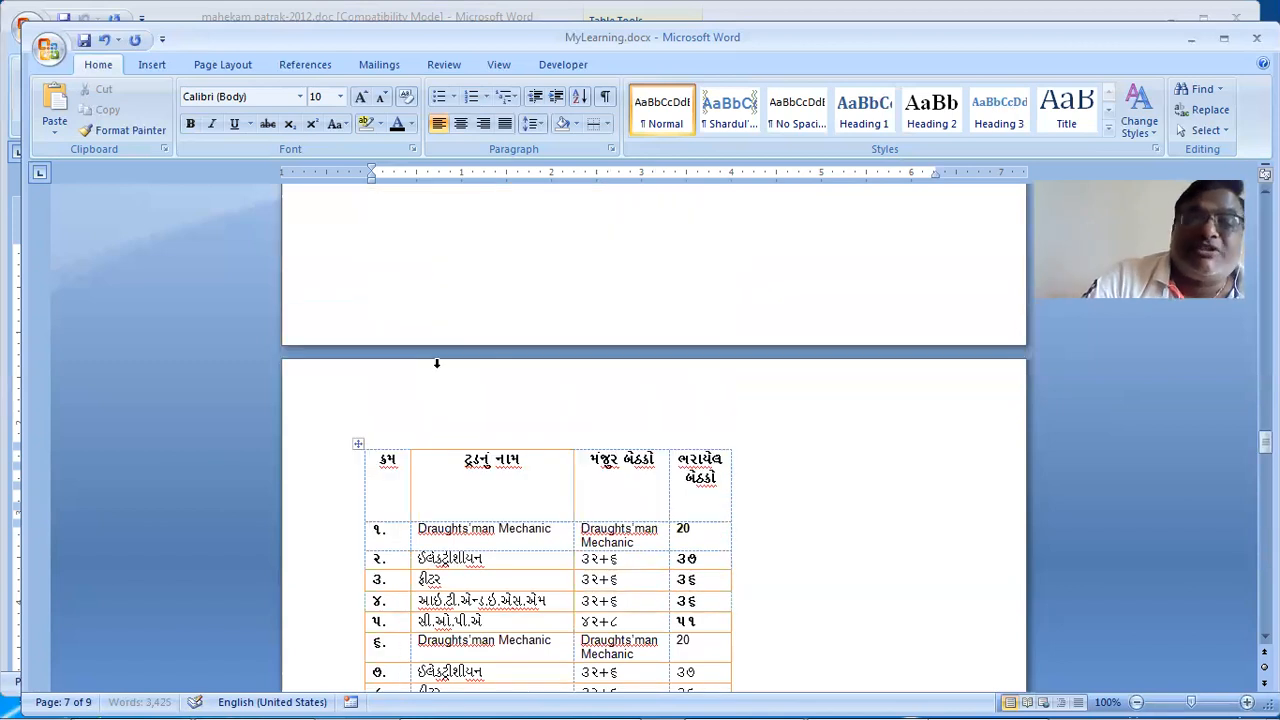
scroll(330, 358, down, 3)
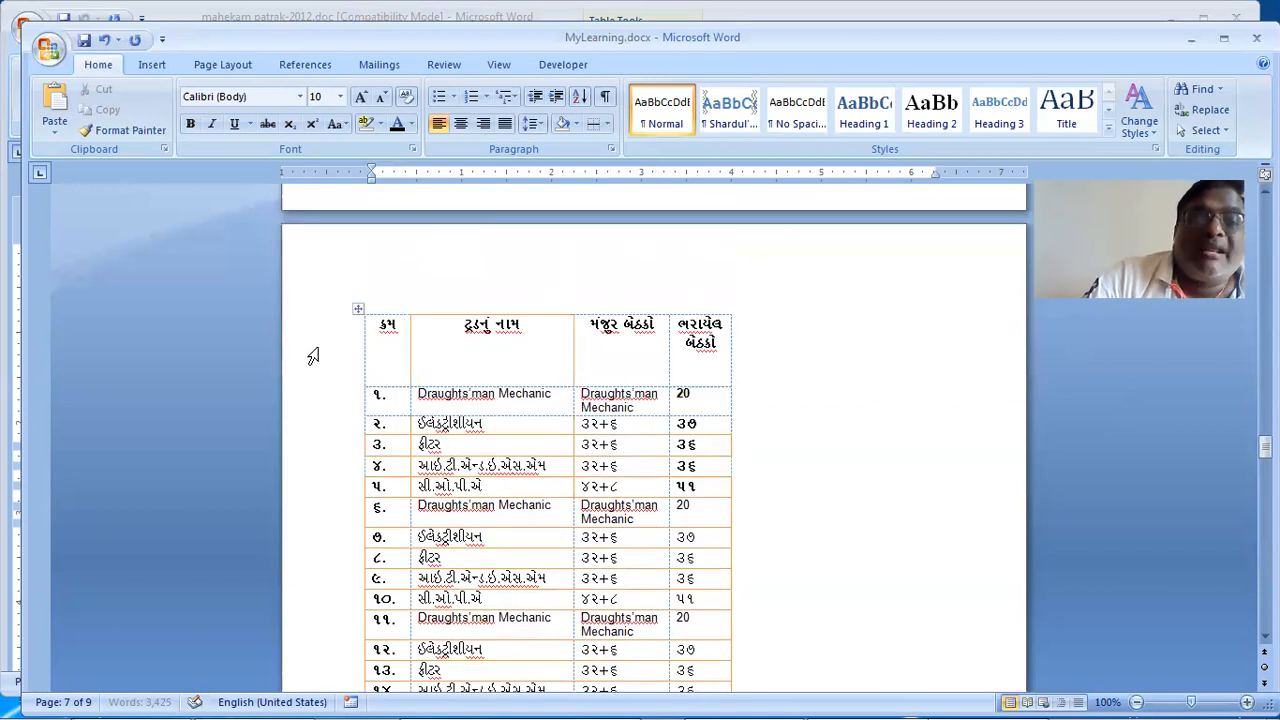
click(342, 360)
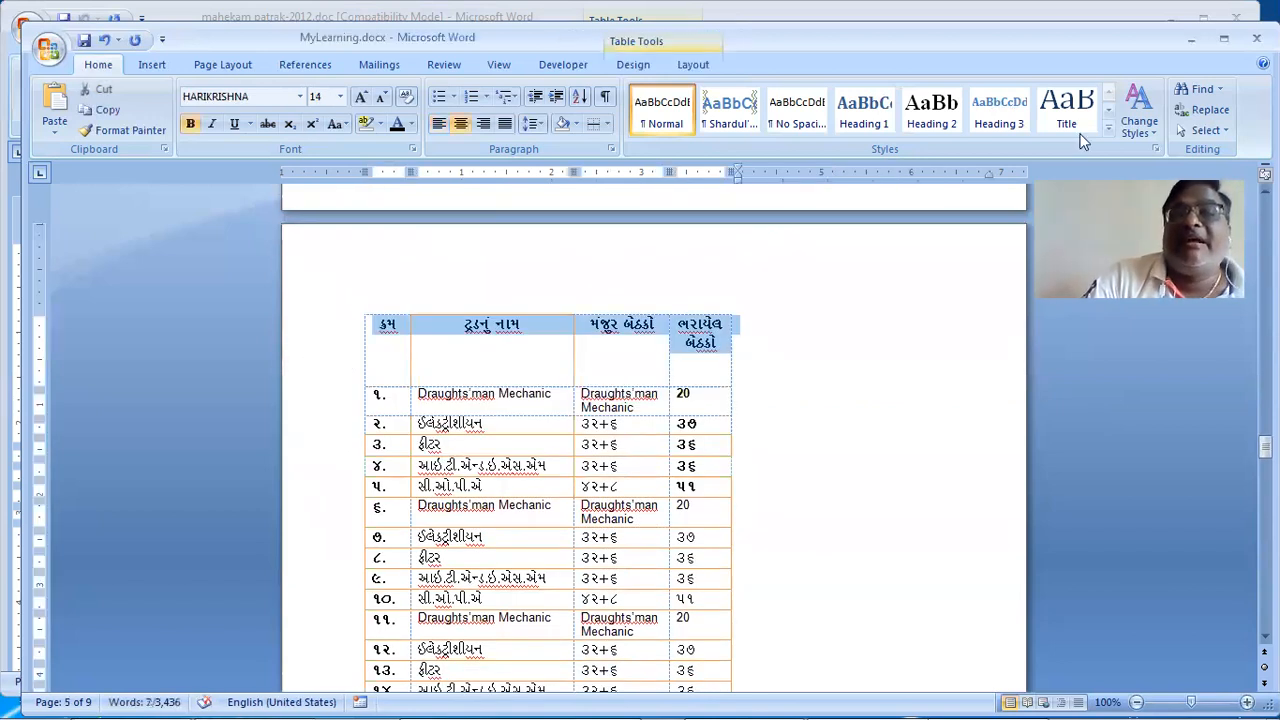
click(693, 64)
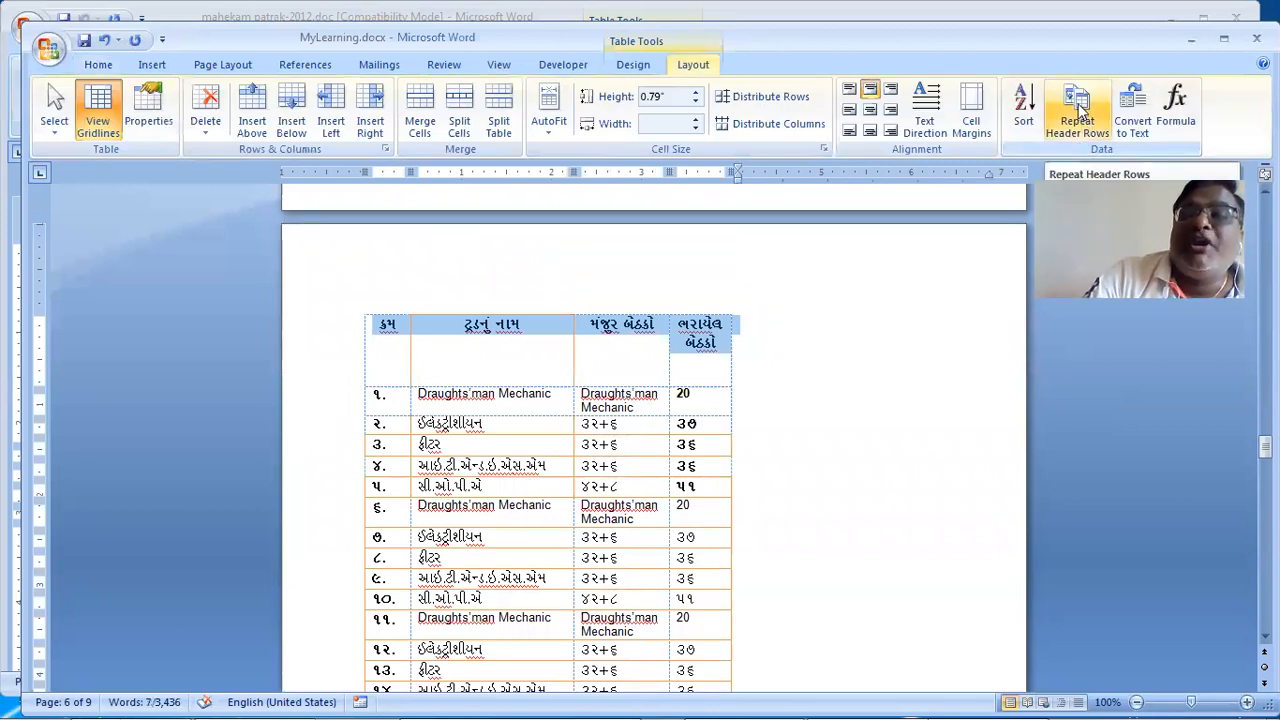
click(1077, 108)
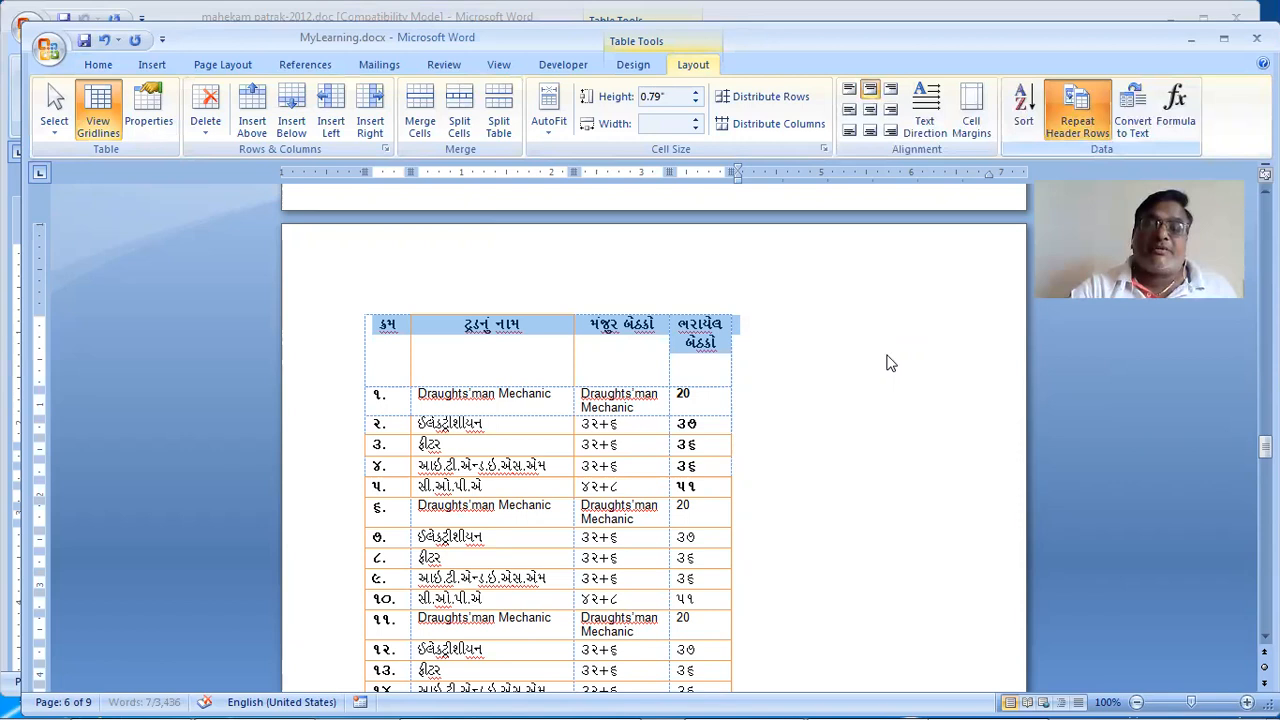
click(889, 363)
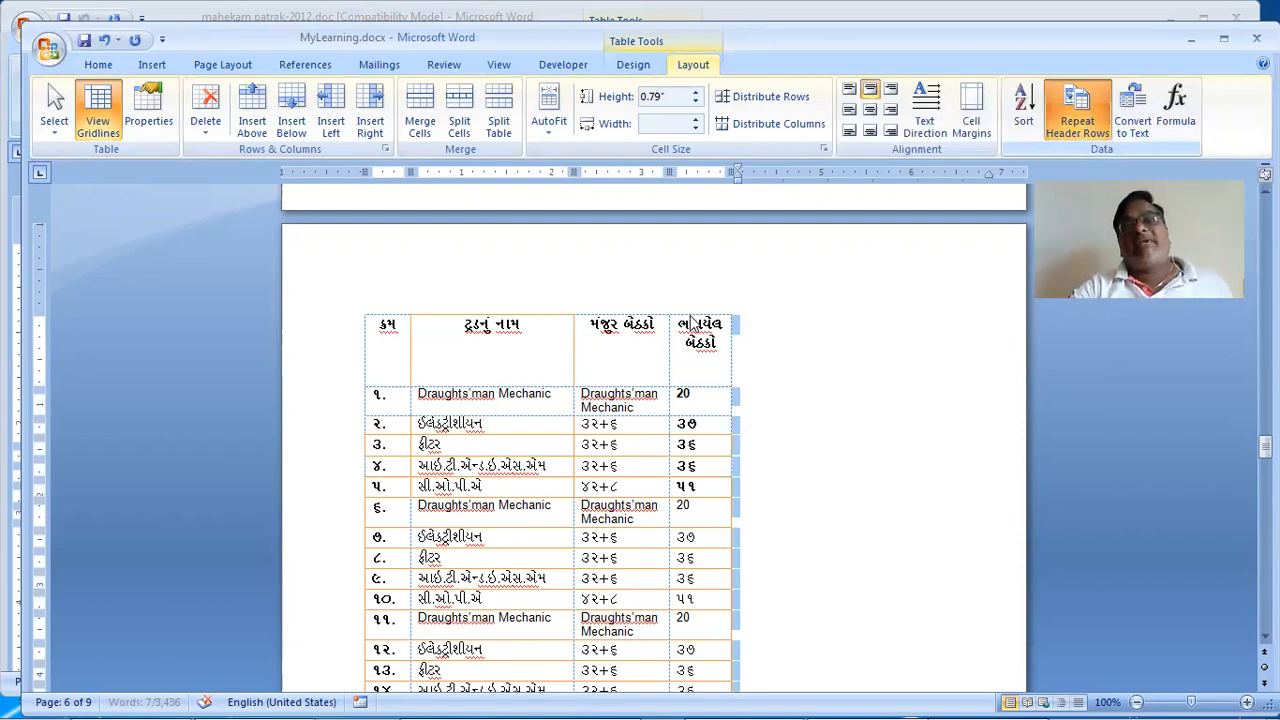
key(Down)
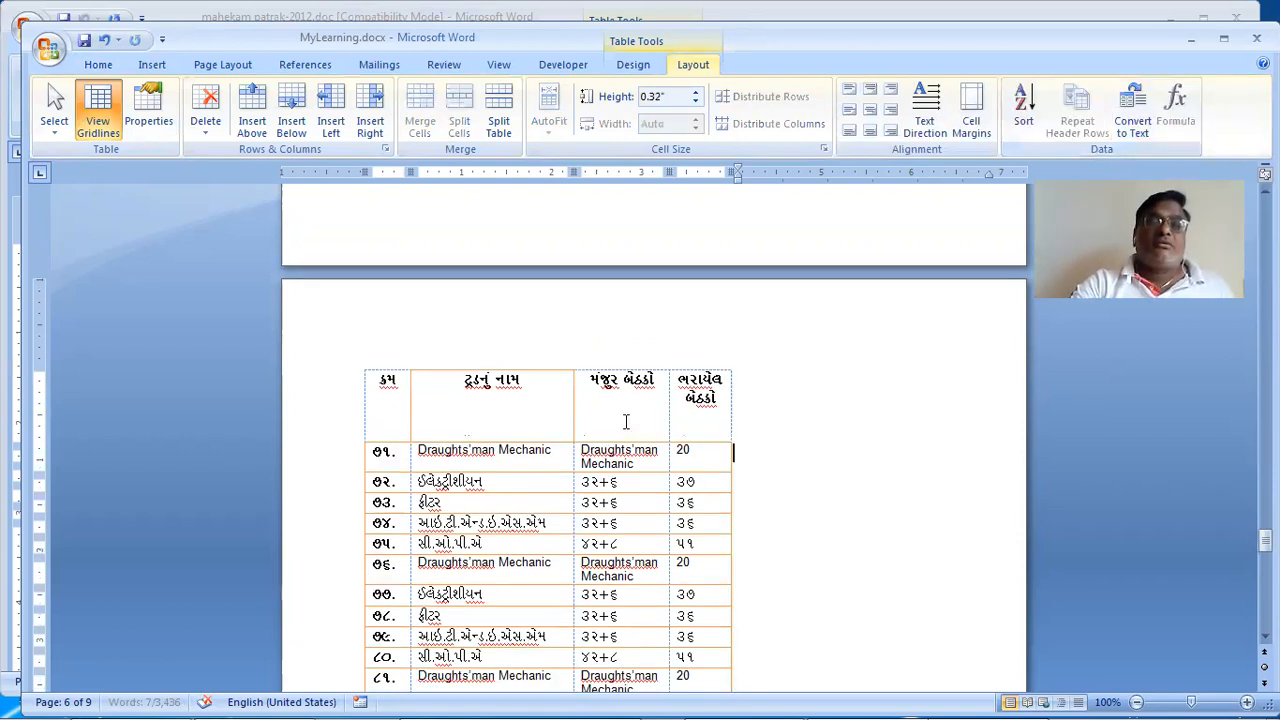
Step: Paste another batch of data rows after row 70 to extend the table
scroll(626, 422, up, 1)
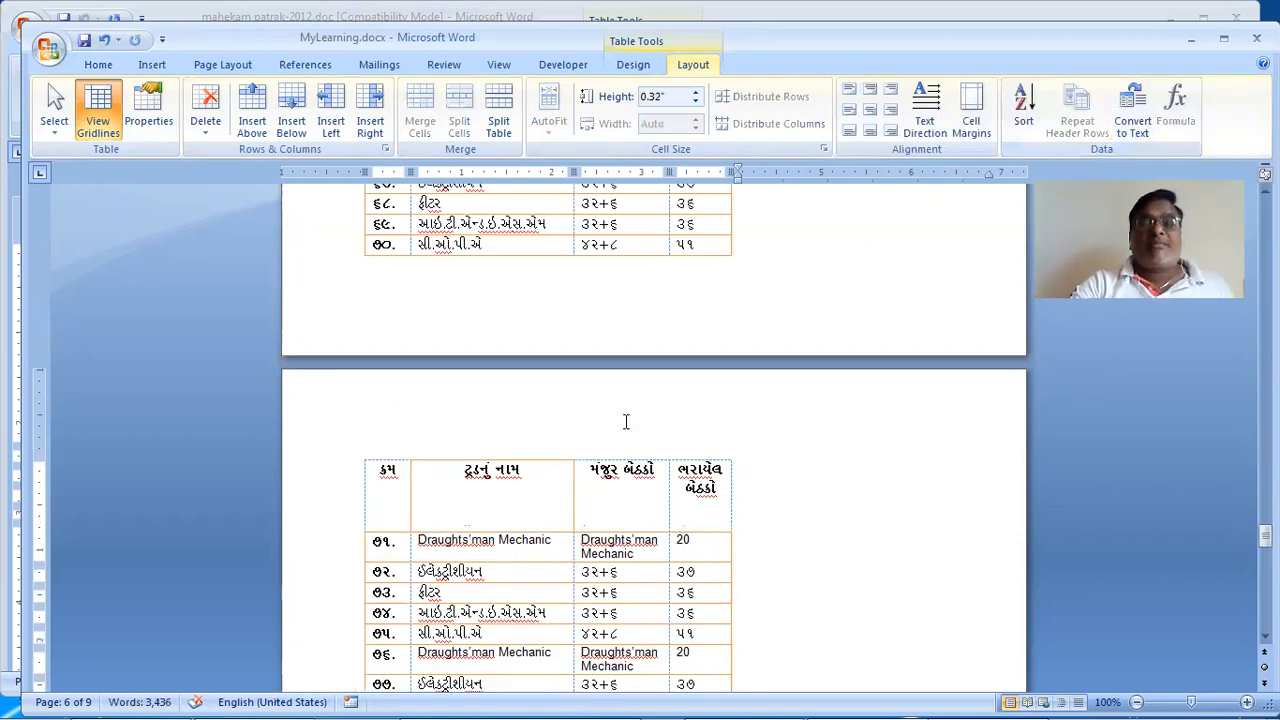
scroll(626, 422, down, 1)
scroll(626, 422, down, 3)
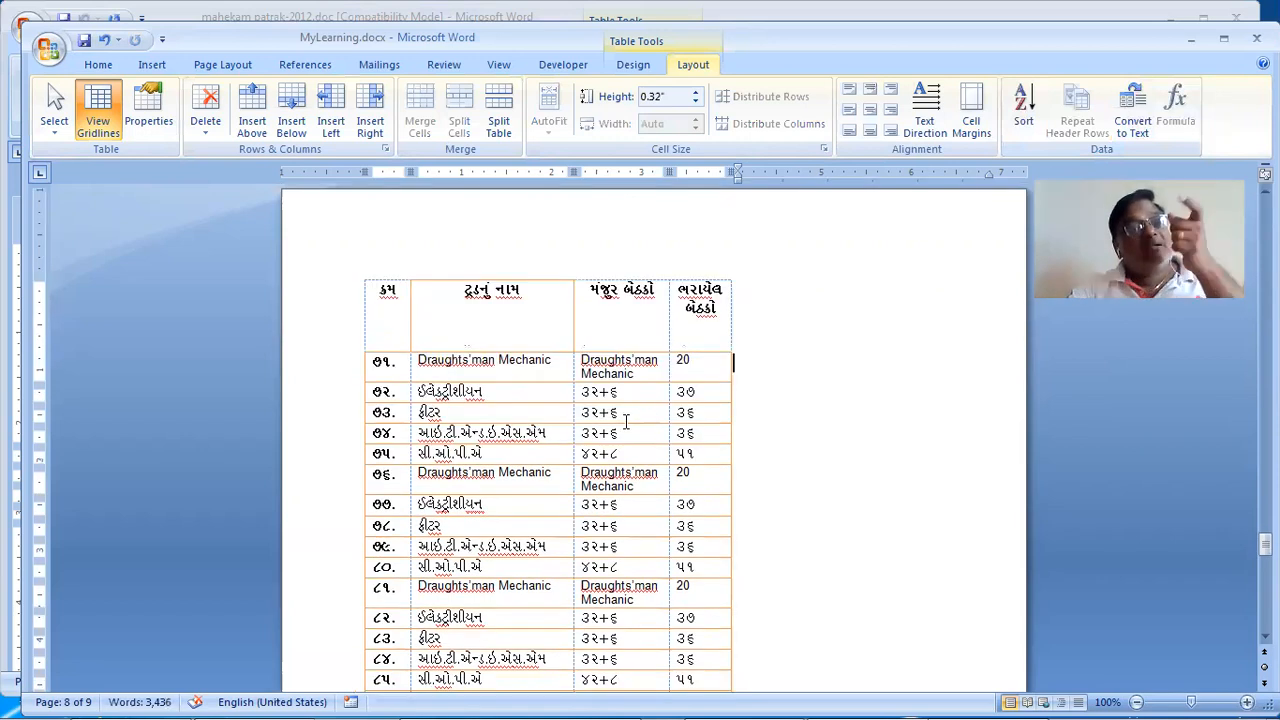
click(508, 328)
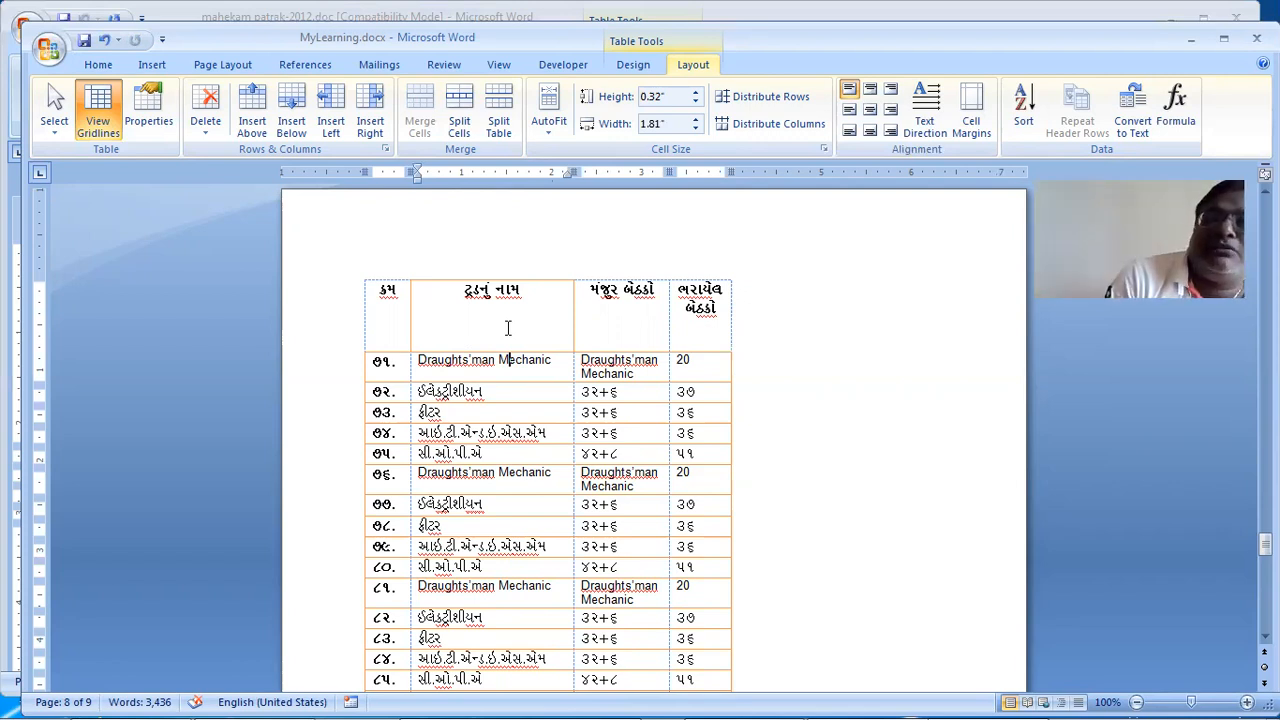
scroll(508, 328, up, 5)
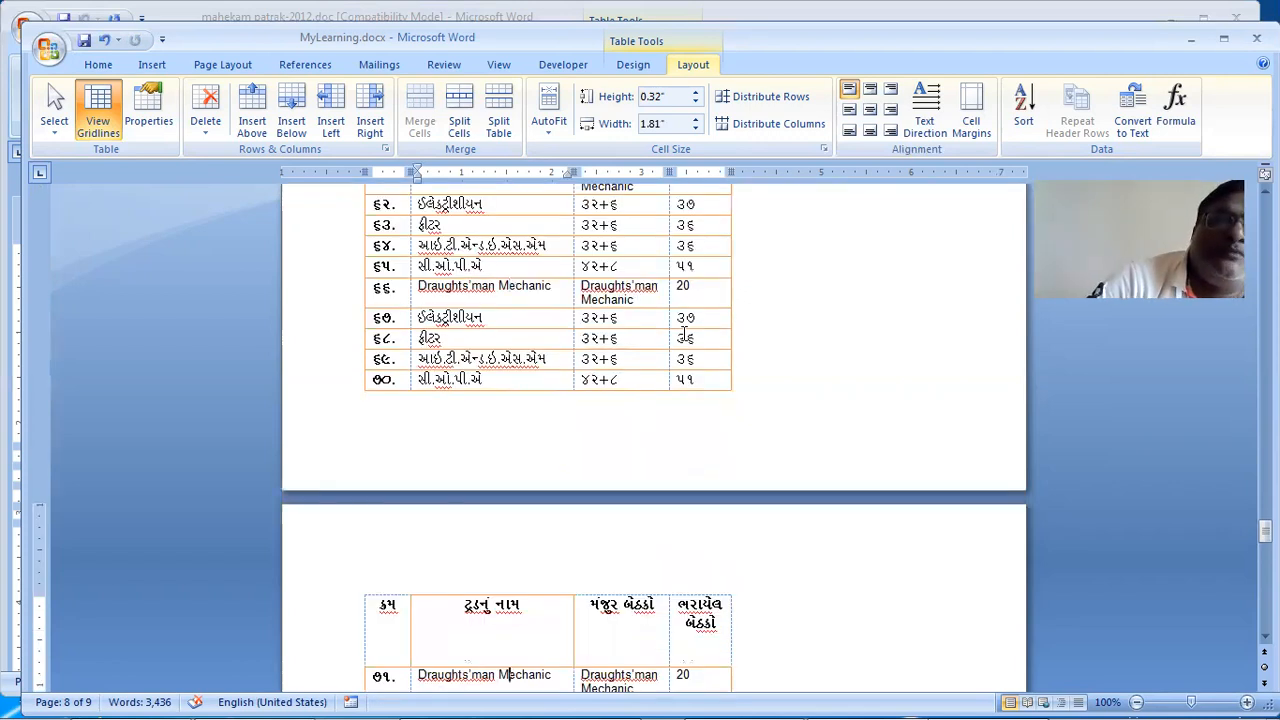
key(Page_Up)
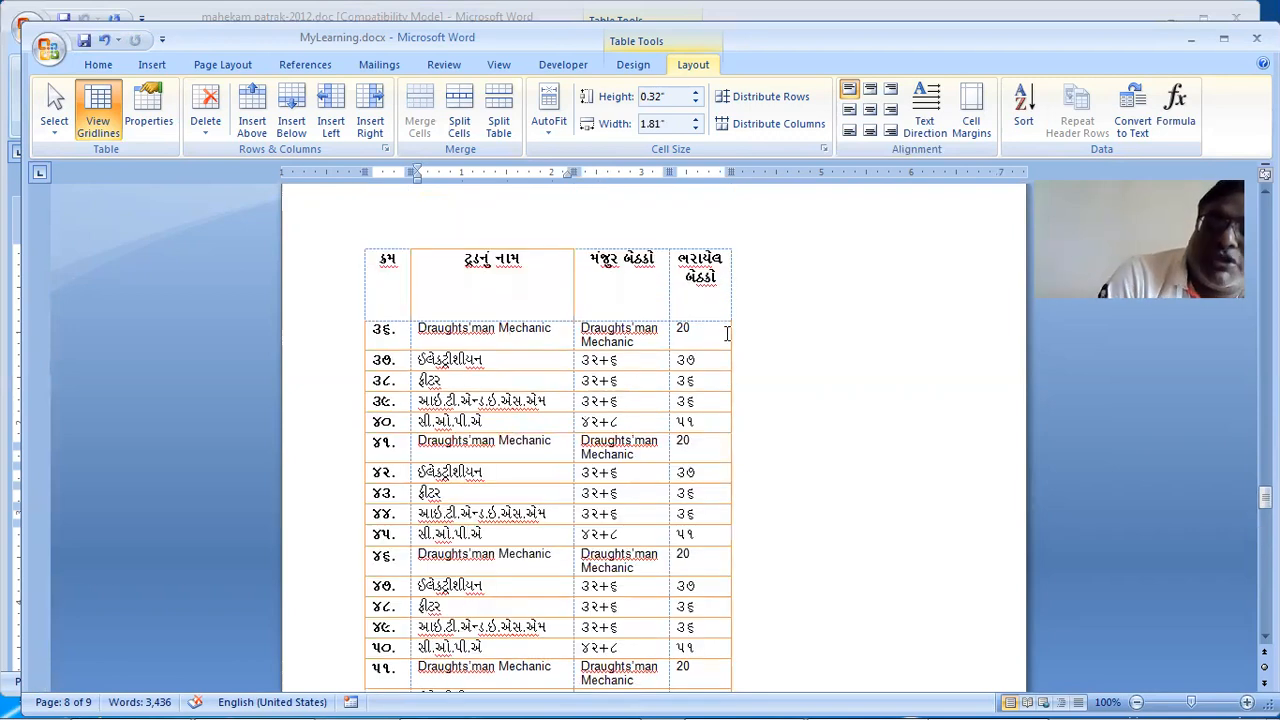
key(Page_Down)
key(ctrl+v)
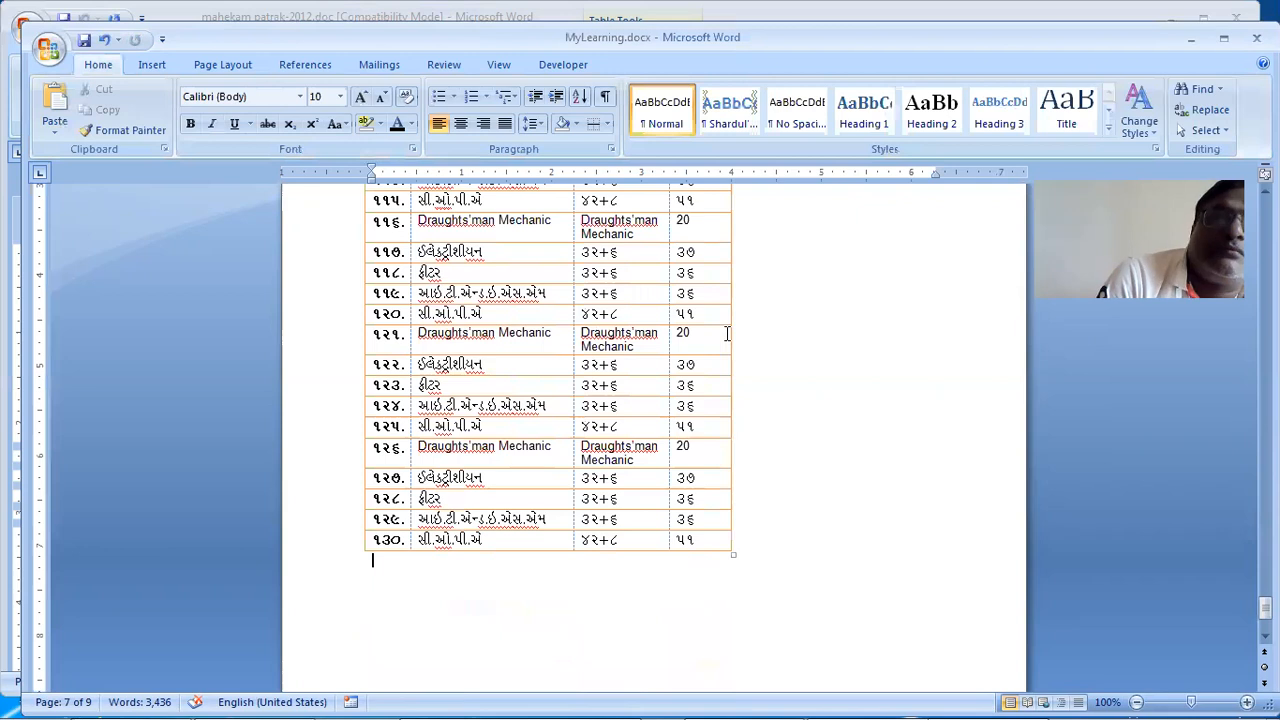
Step: Scroll back through the pages to confirm the header row repeats on each
scroll(727, 333, down, 3)
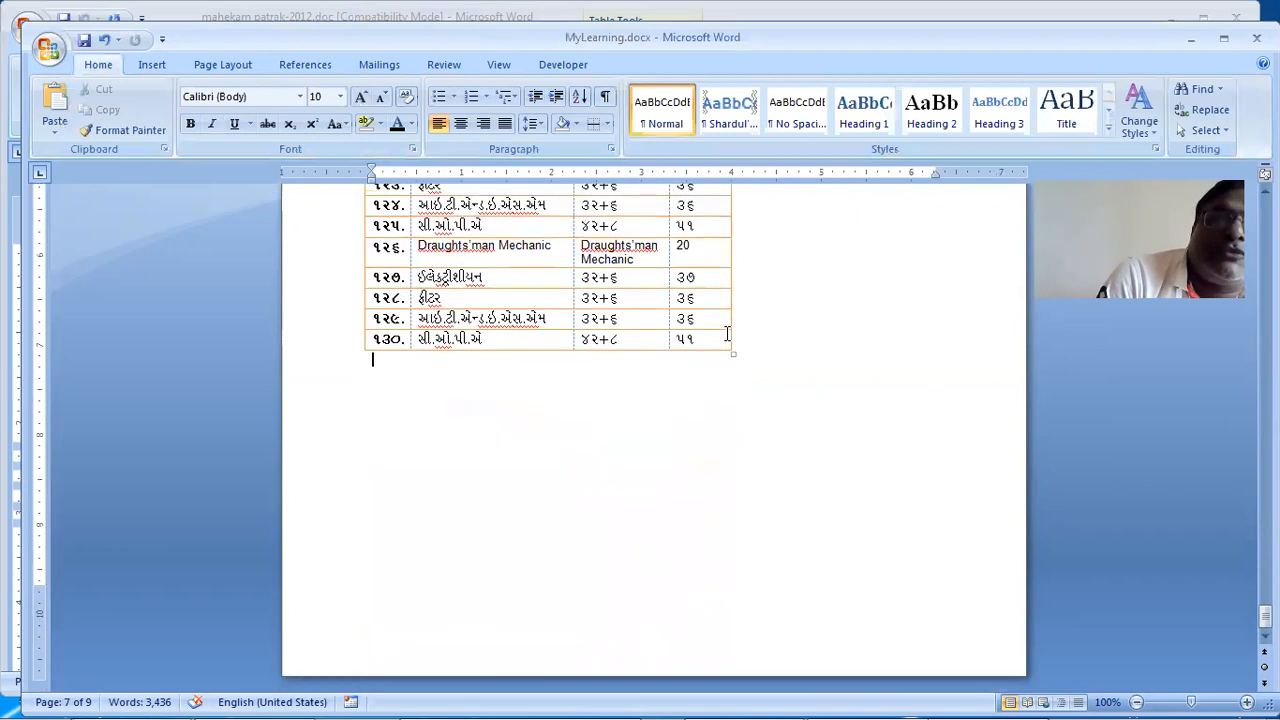
scroll(727, 333, up, 10)
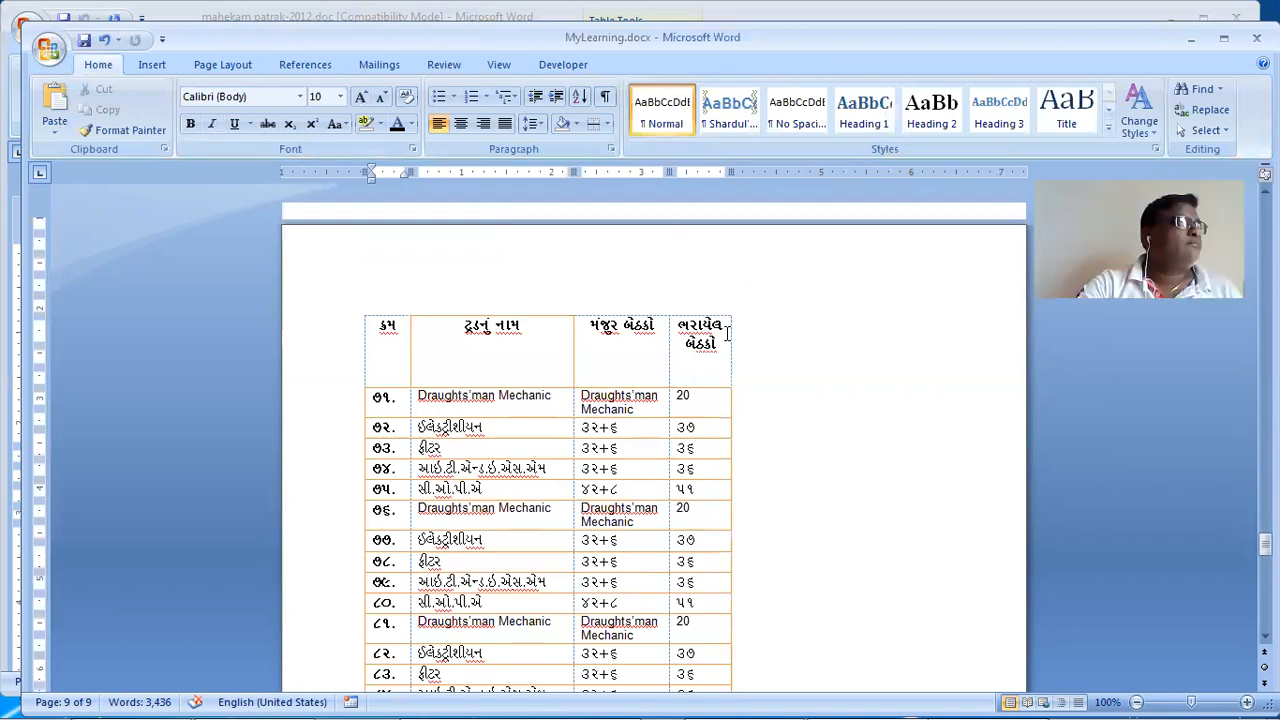
scroll(727, 333, up, 10)
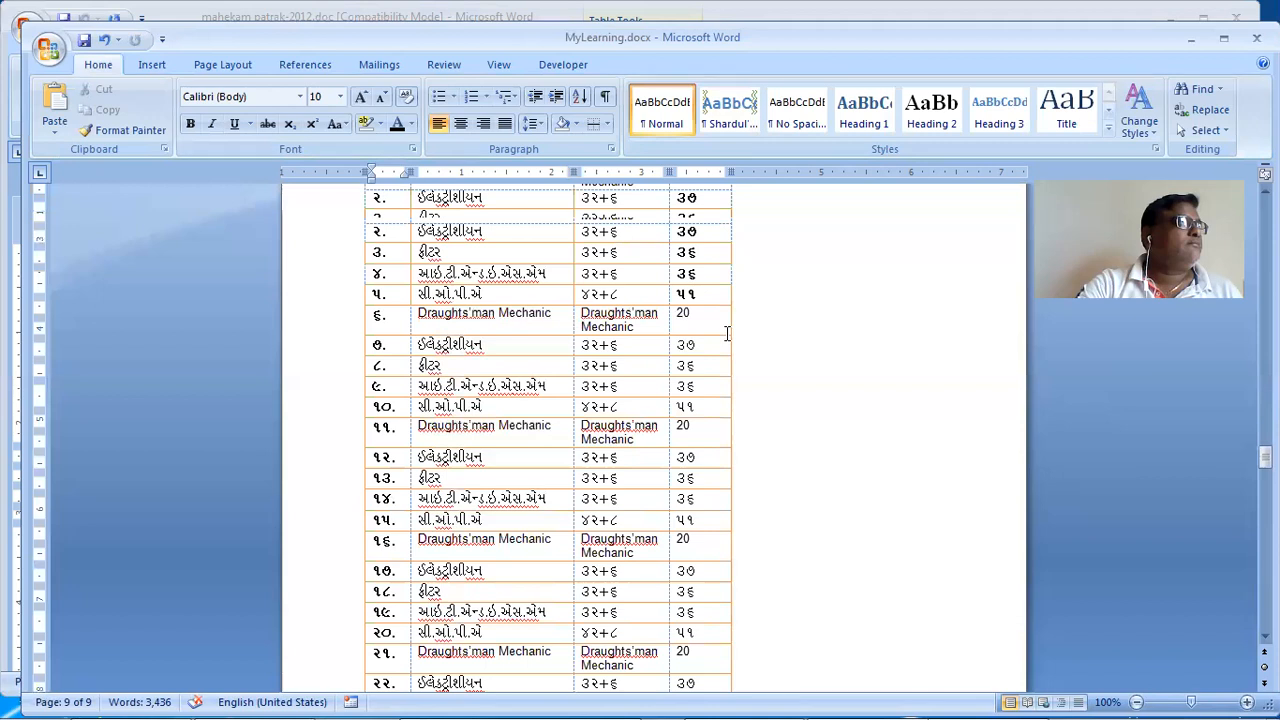
scroll(519, 532, up, 5)
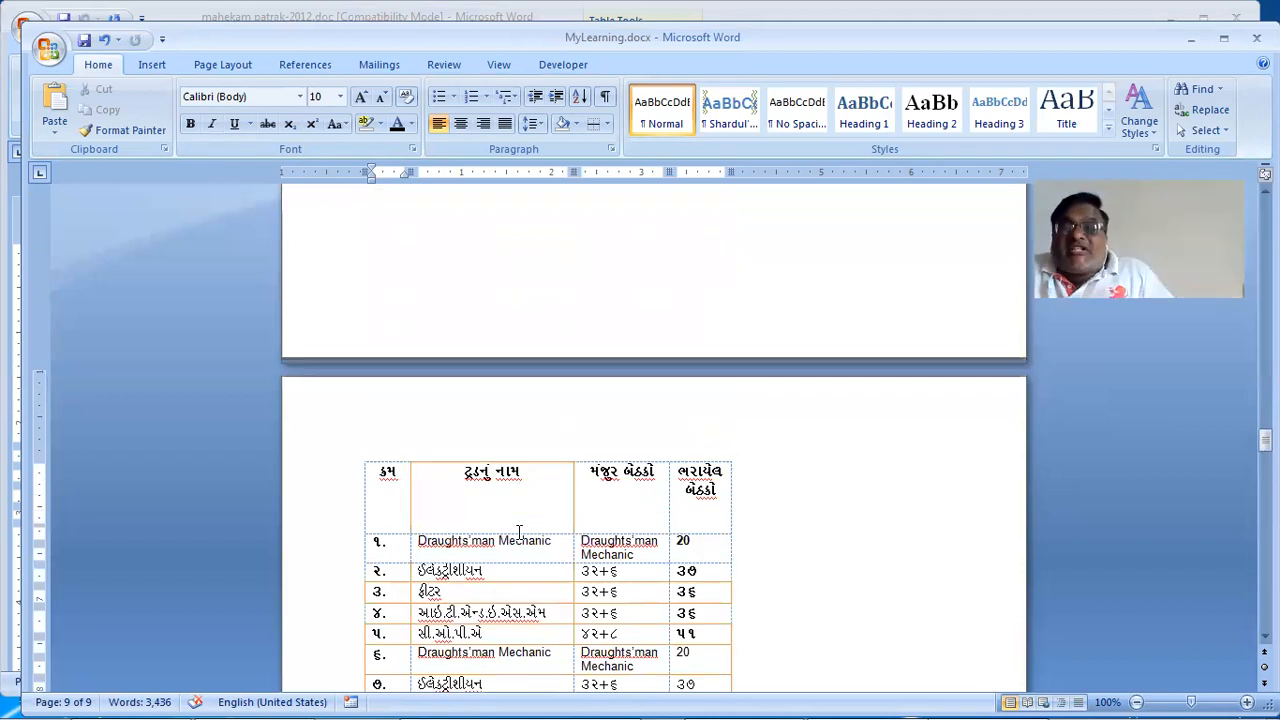
scroll(519, 532, up, 10)
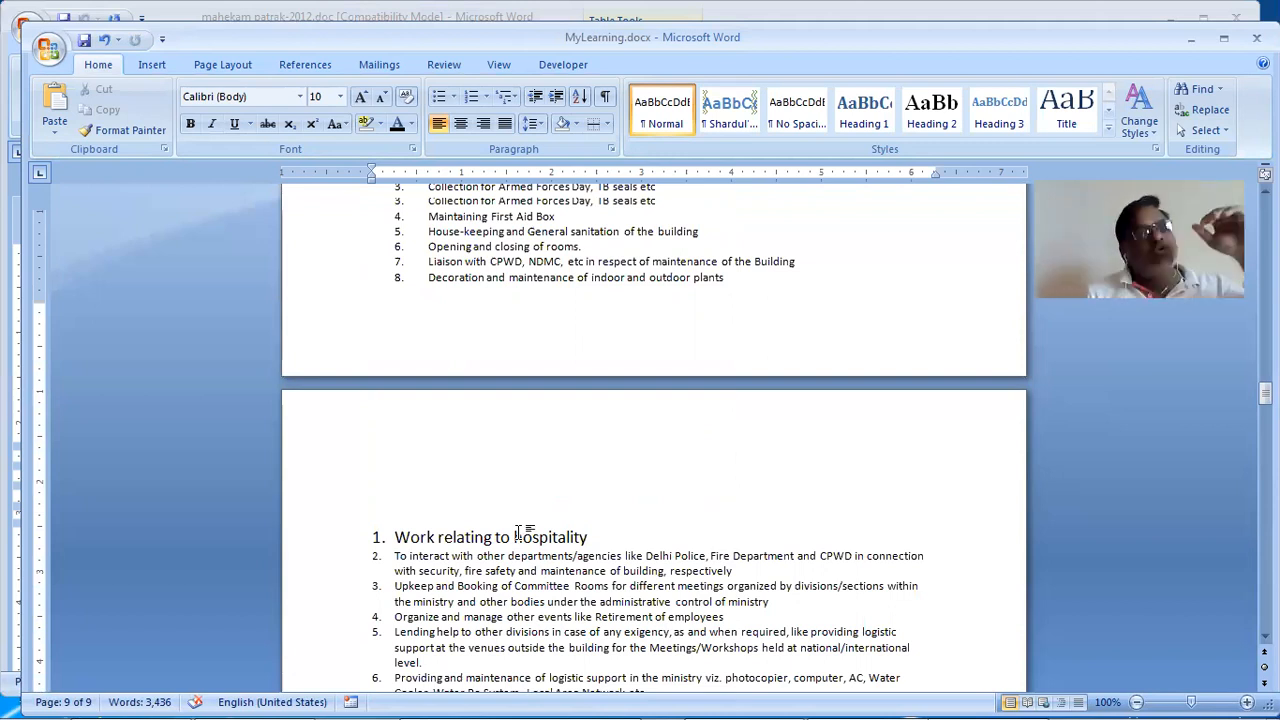
Step: Page up through the Gujarati table past row 35 toward its start and header row
scroll(518, 532, down, 10)
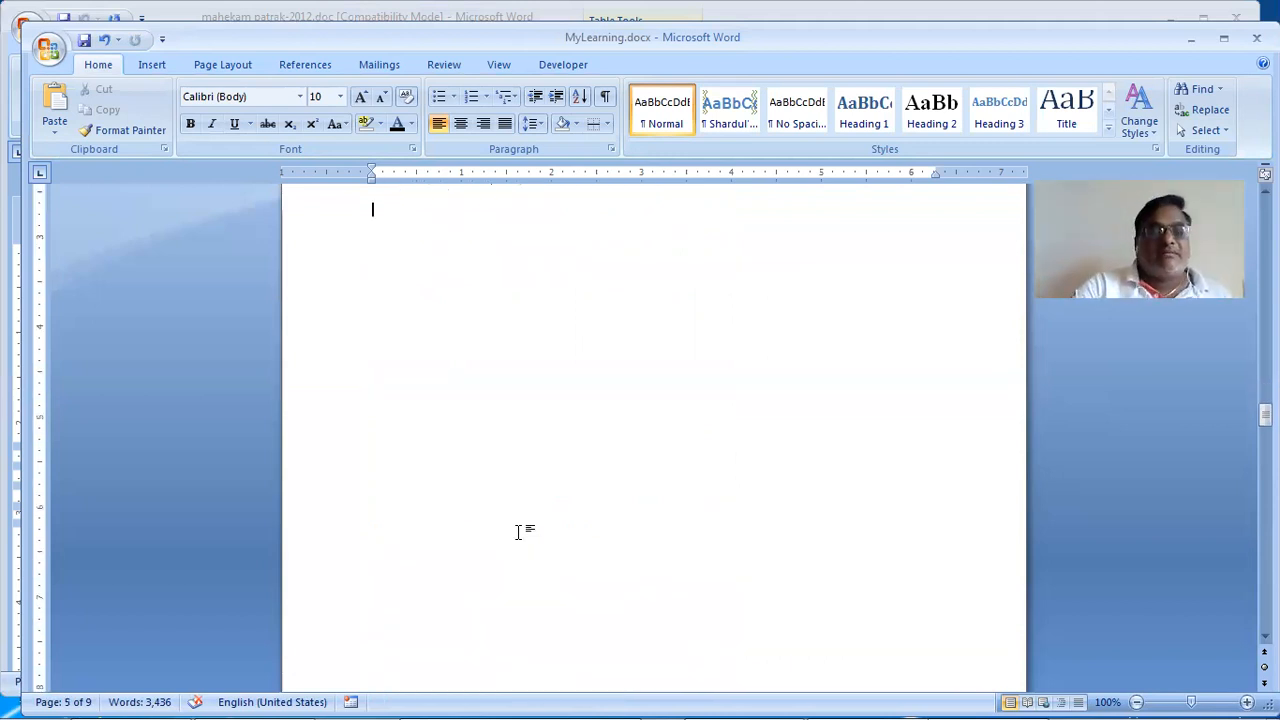
scroll(518, 532, up, 1)
scroll(518, 532, up, 1)
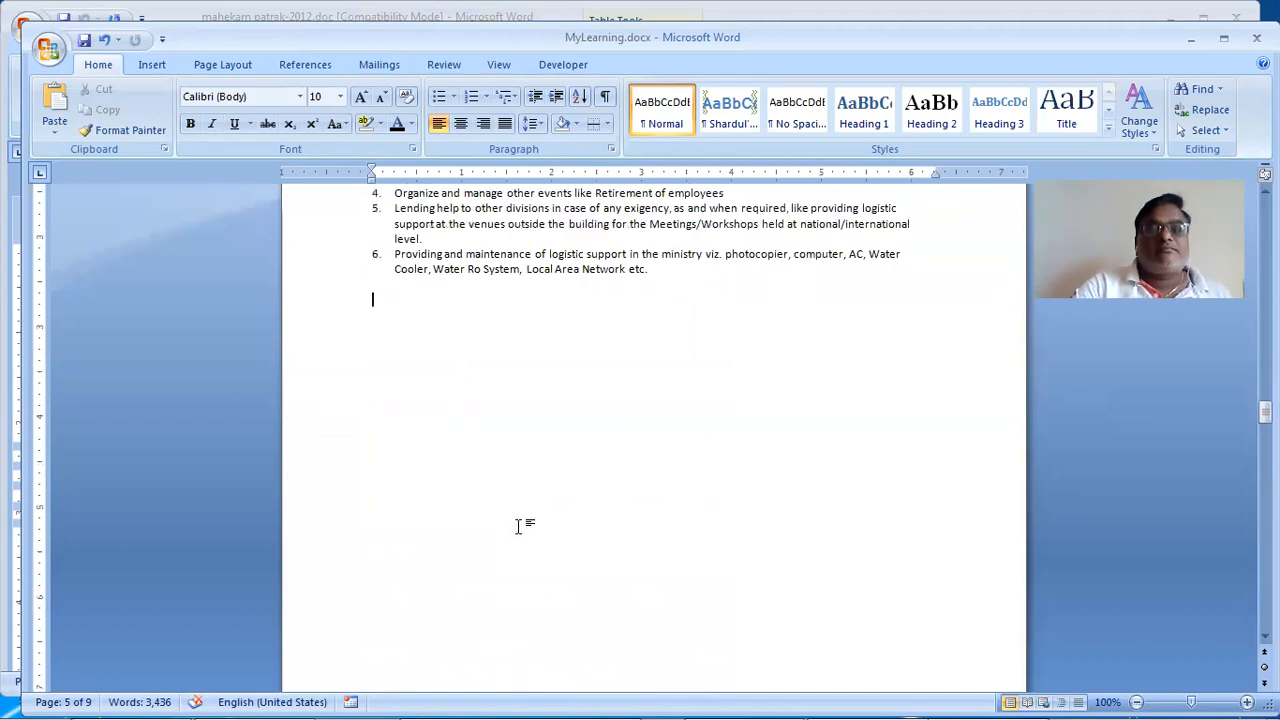
scroll(519, 527, down, 12)
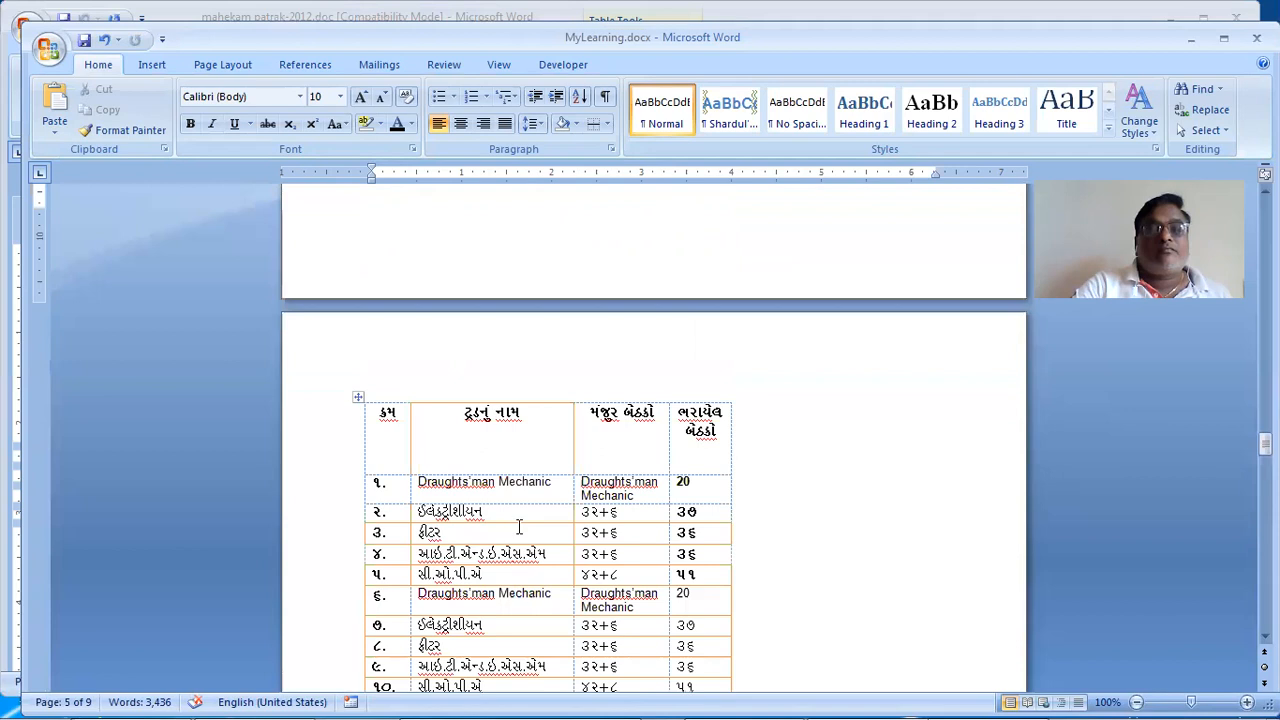
key(Page_Down)
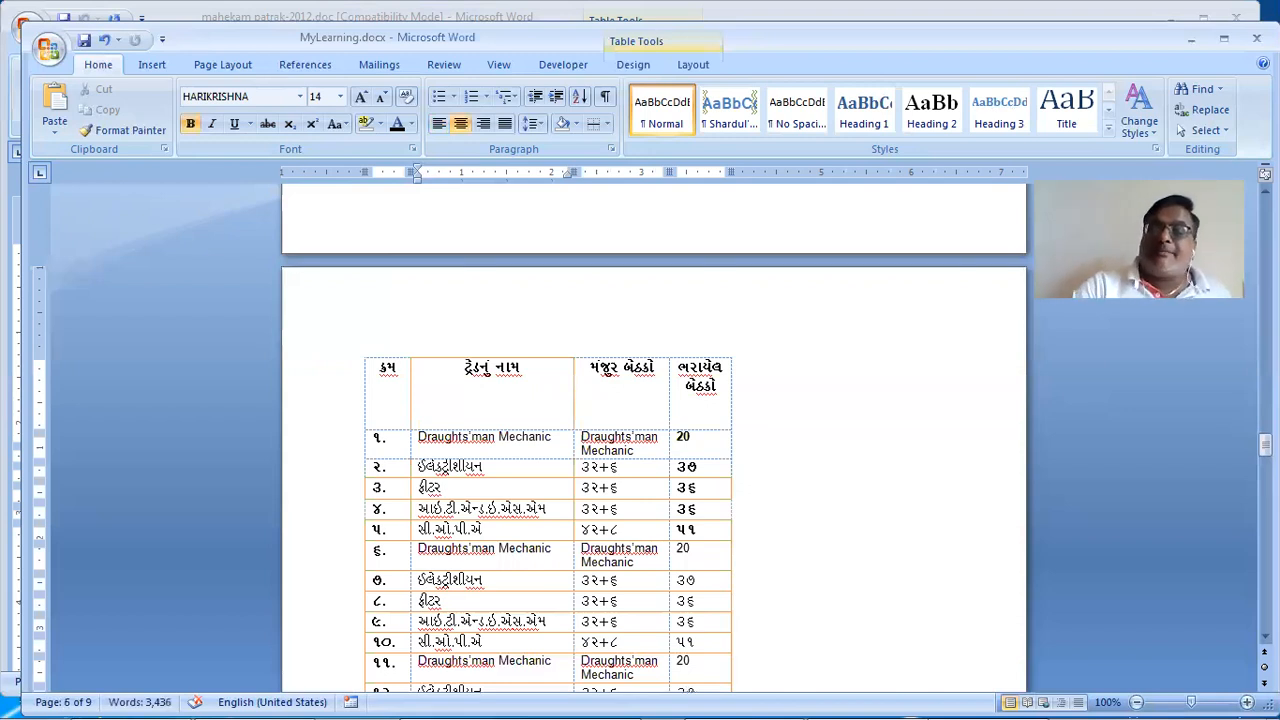
scroll(557, 489, down, 1)
key(Page_Down)
key(Page_Down)
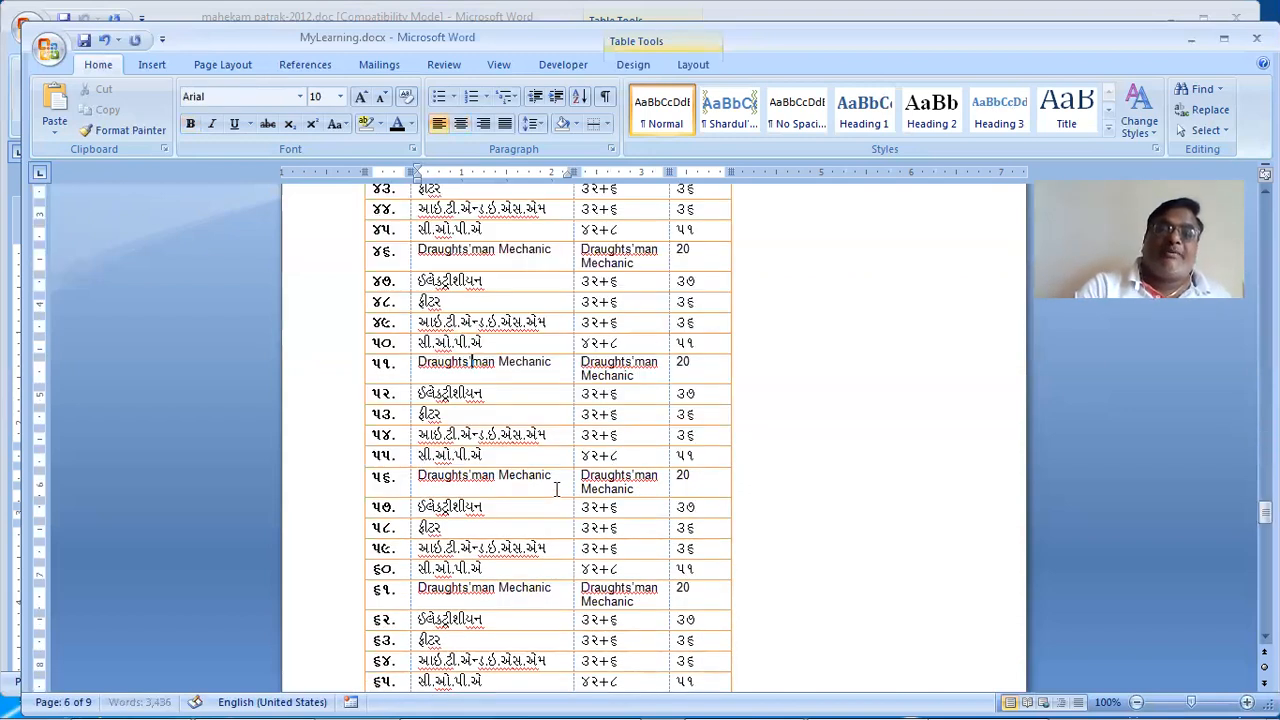
key(Page_Up)
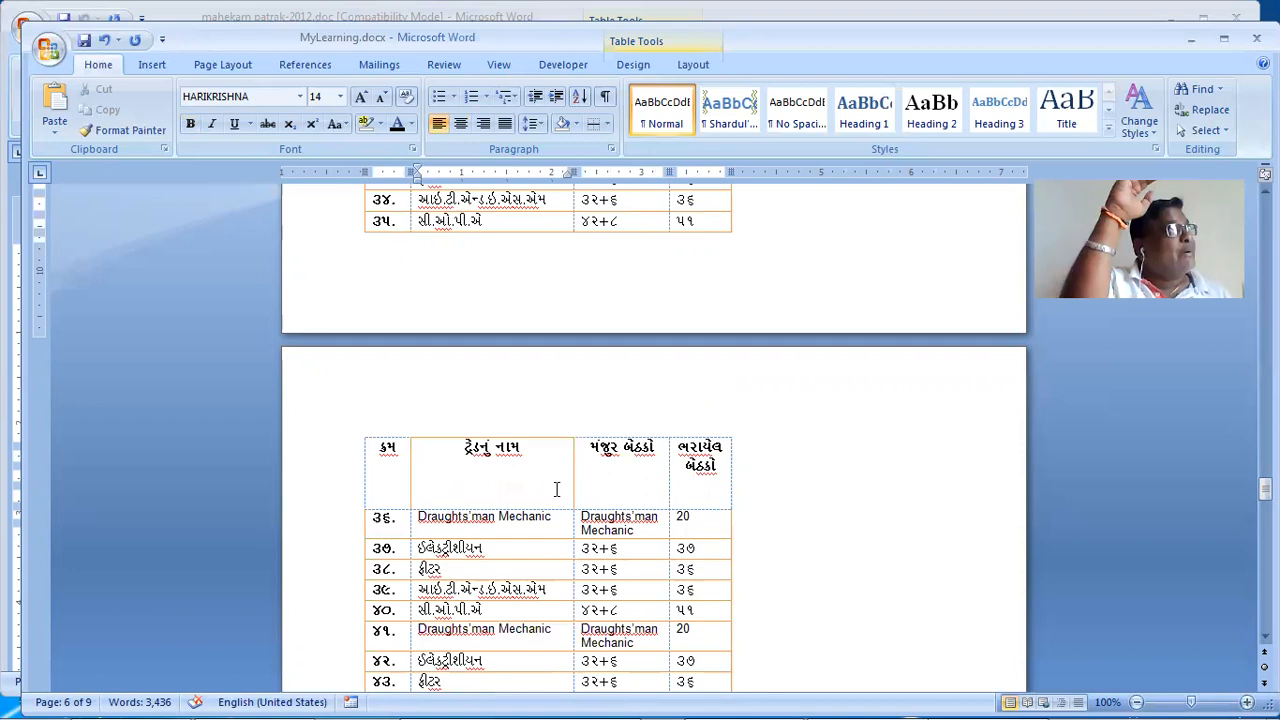
scroll(470, 445, up, 10)
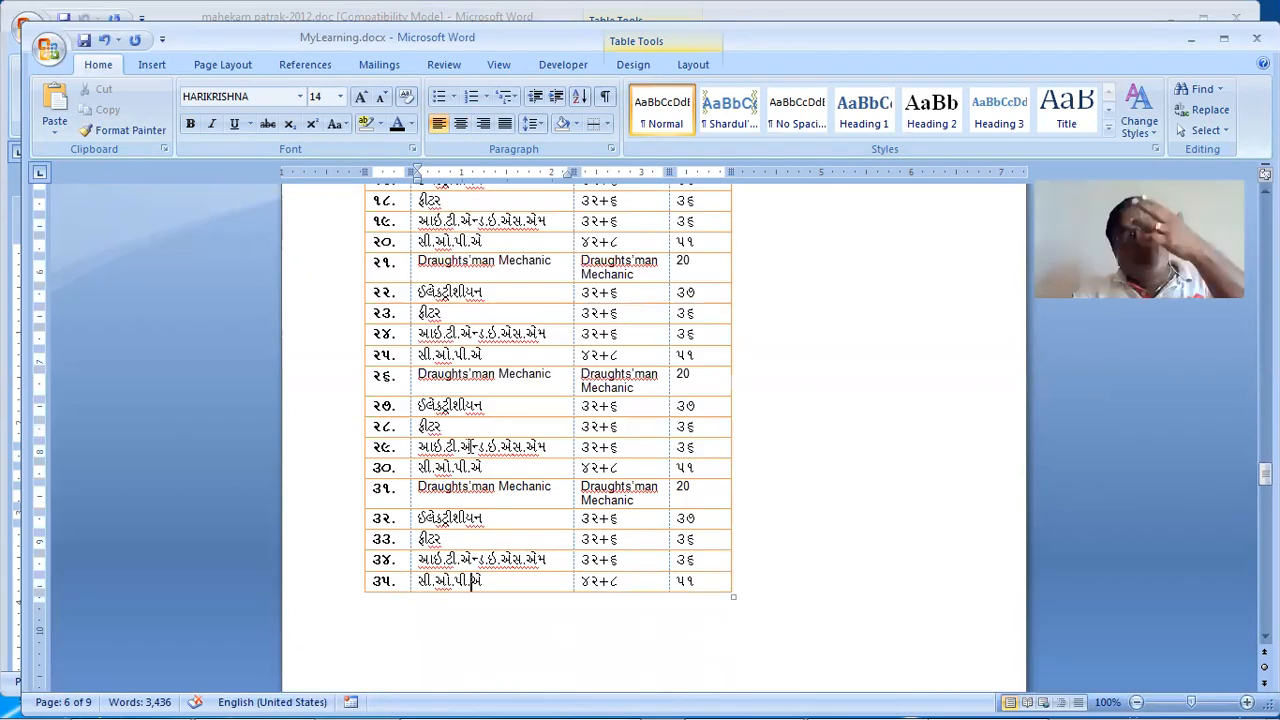
scroll(470, 445, up, 5)
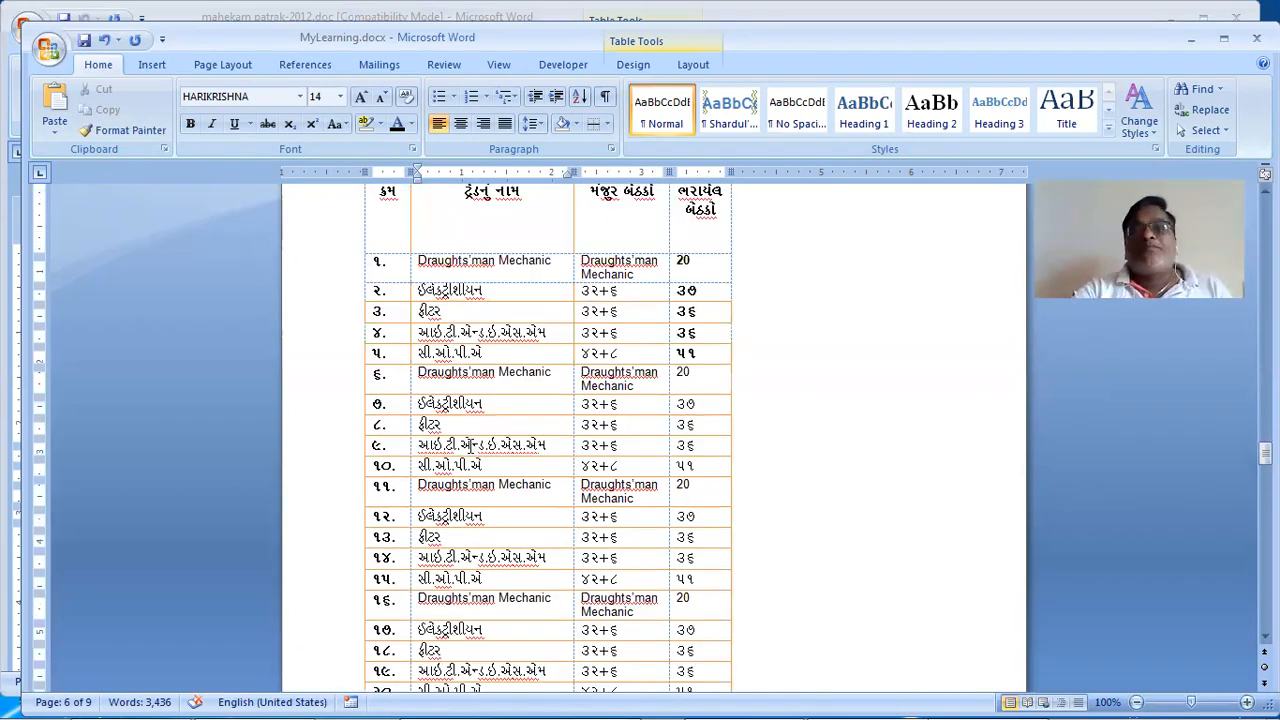
scroll(470, 447, up, 1)
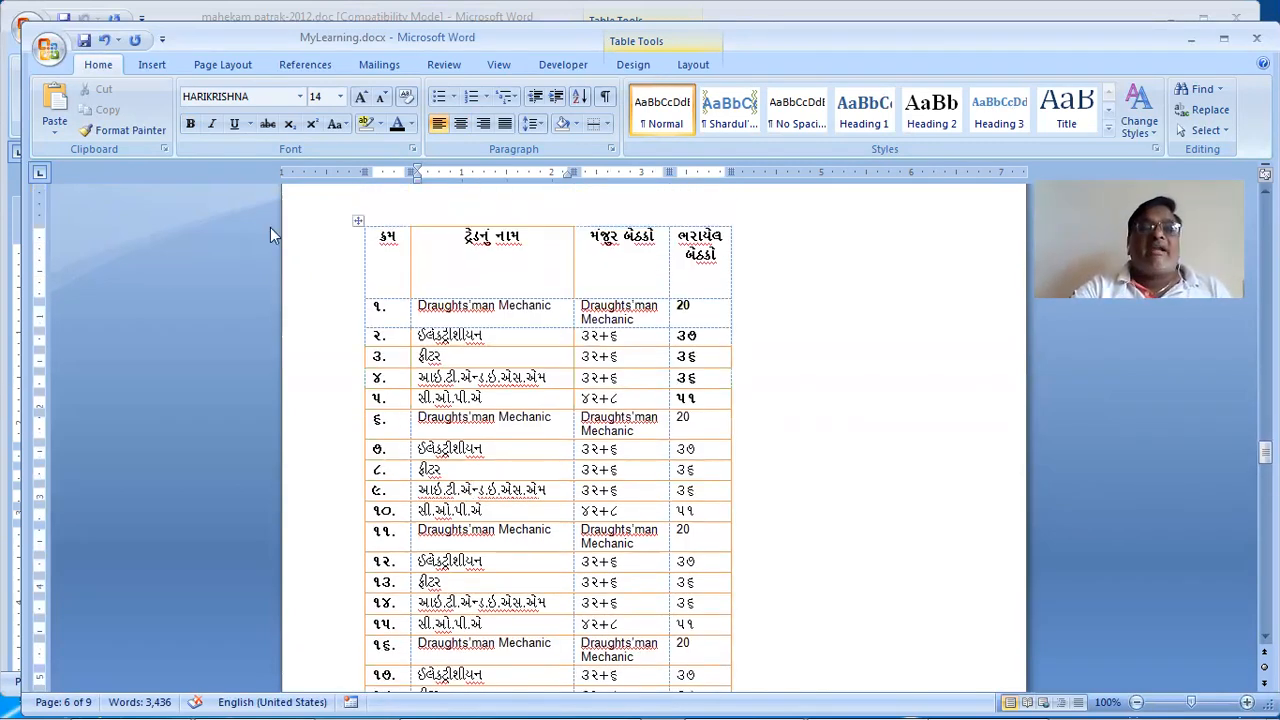
Step: Select the entire Gujarati table and open its Convert to Text options under Table Layout
click(356, 217)
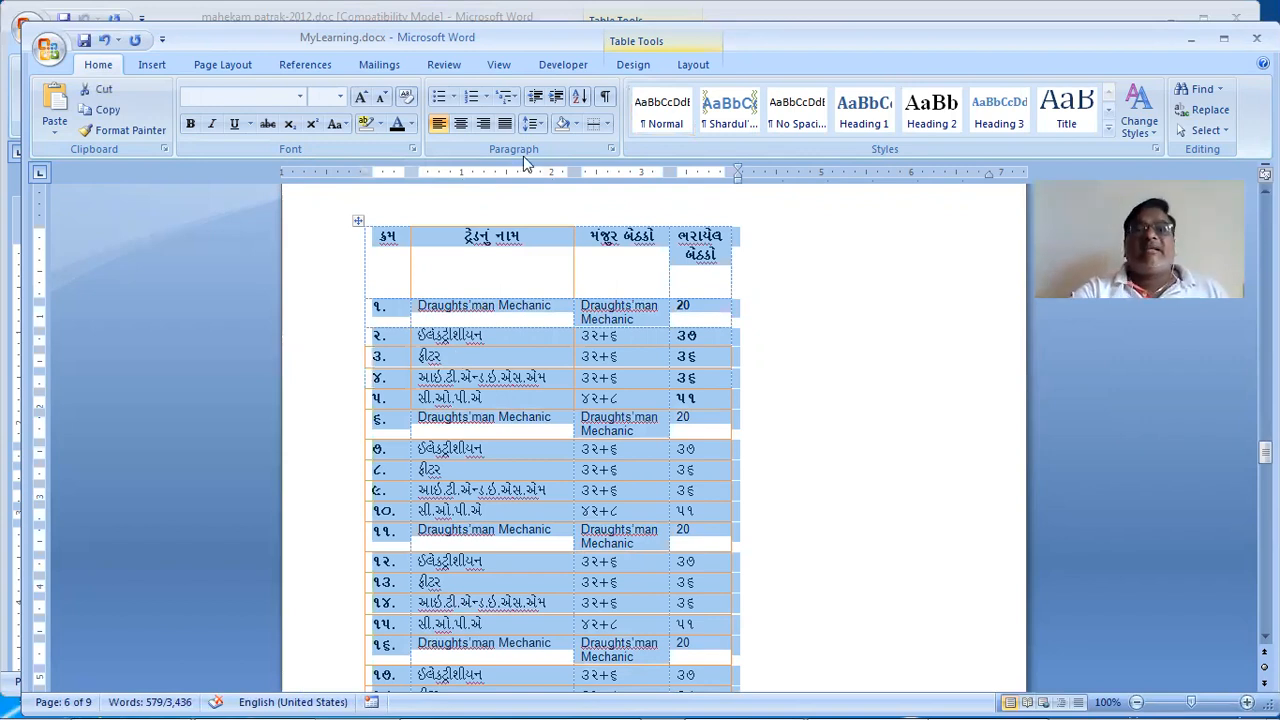
click(695, 64)
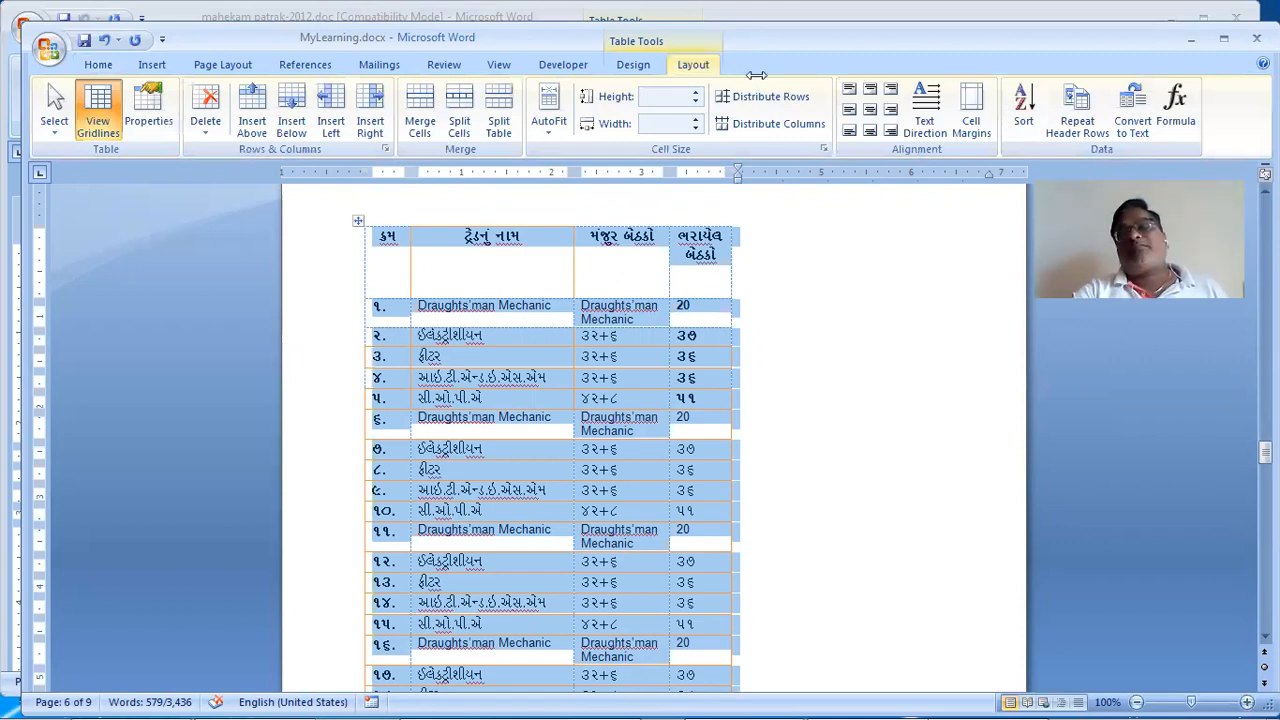
click(1130, 118)
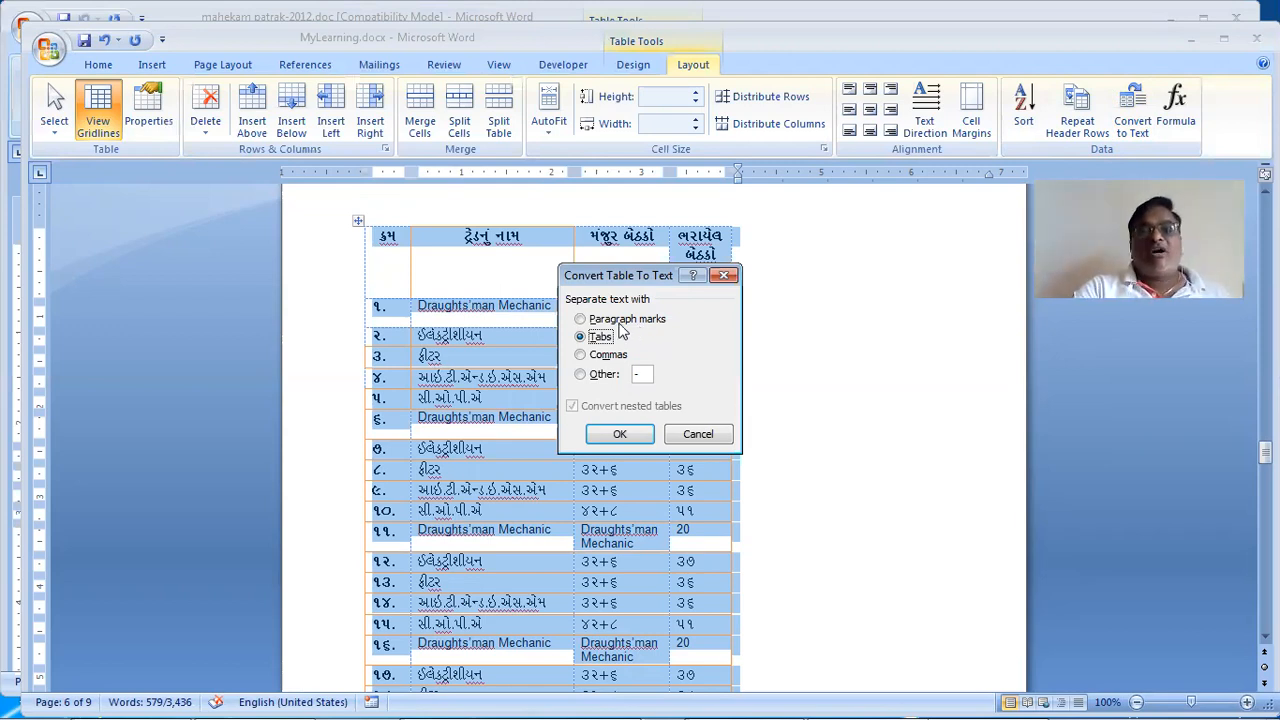
Step: Confirm the conversion with tab separators and deselect the resulting text
click(620, 437)
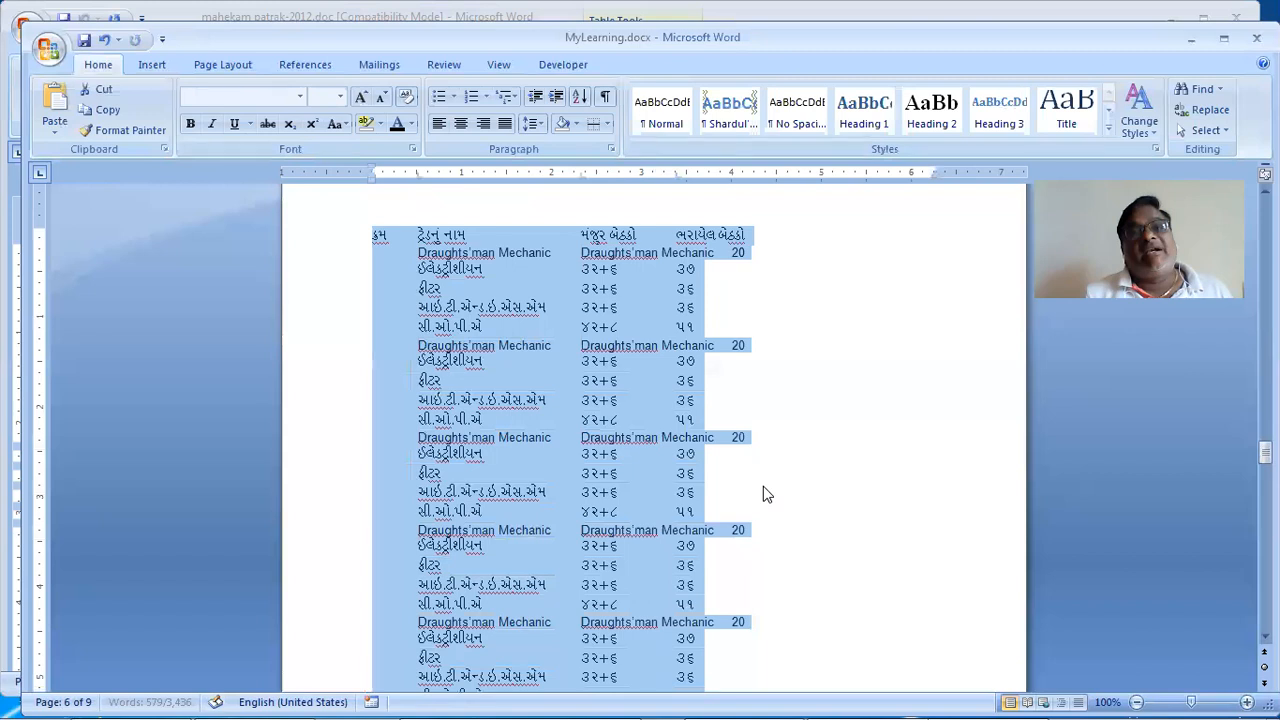
key(Left)
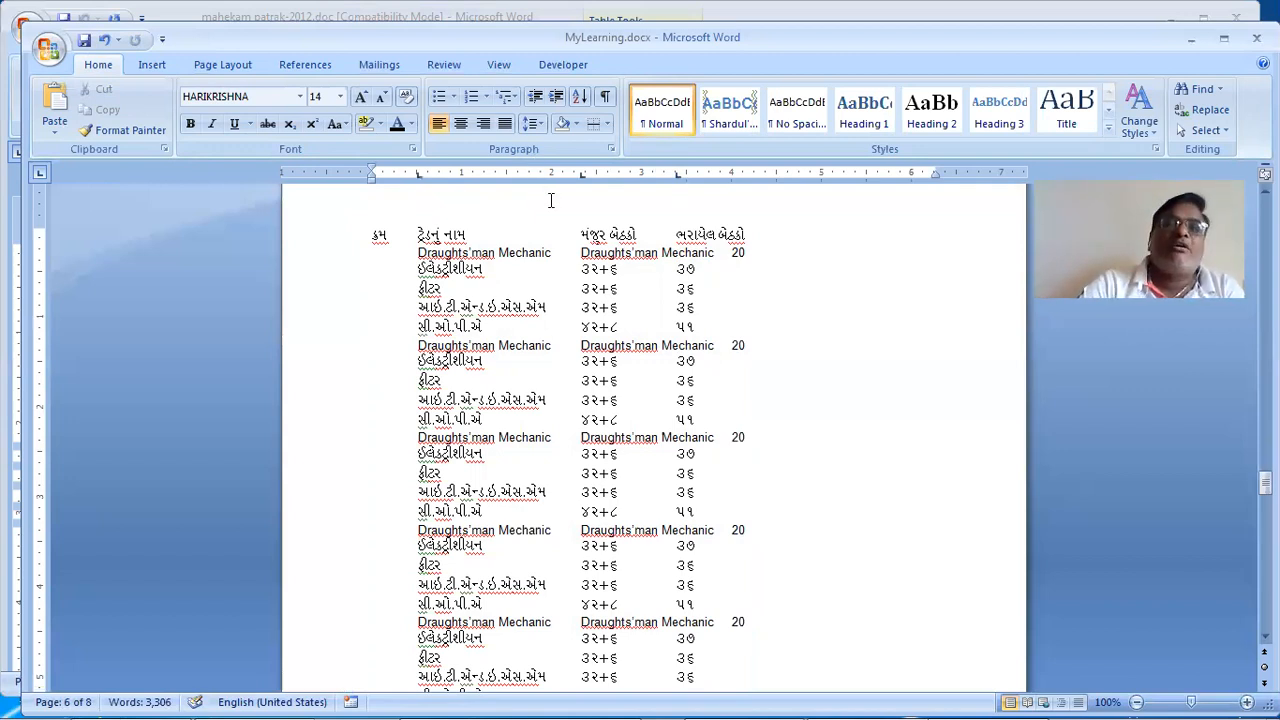
click(604, 97)
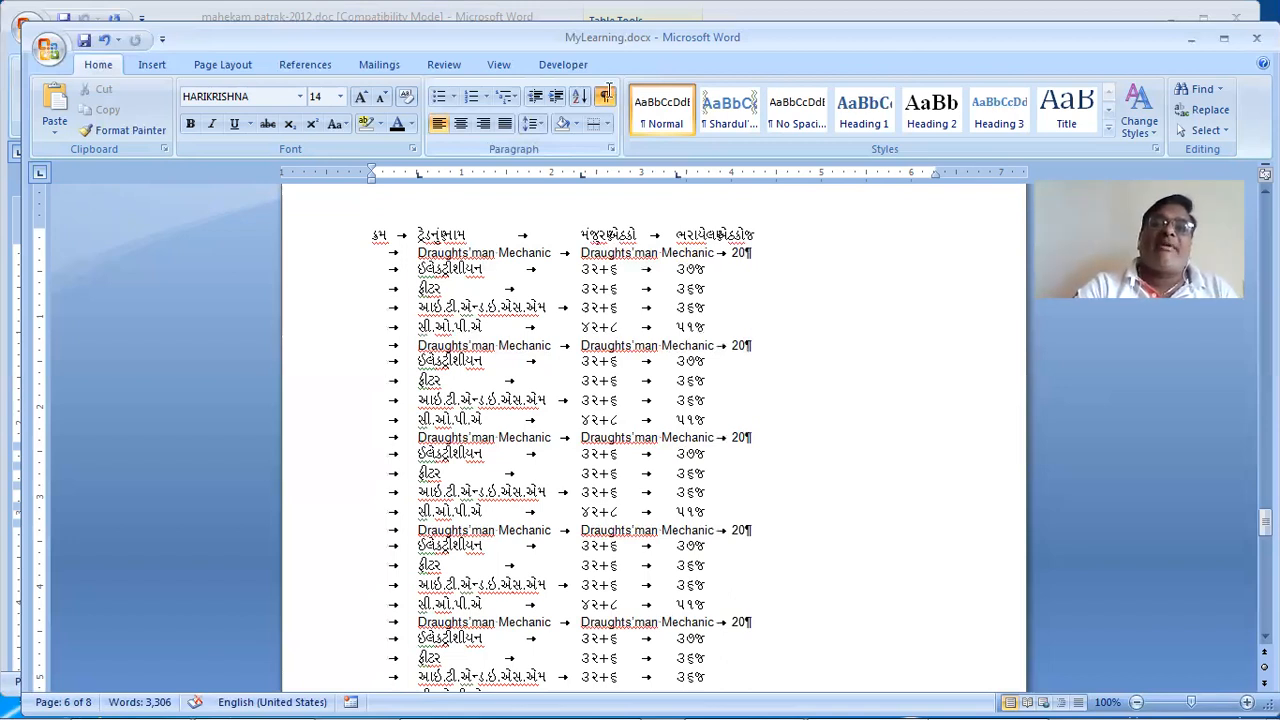
key(ctrl+shift+8)
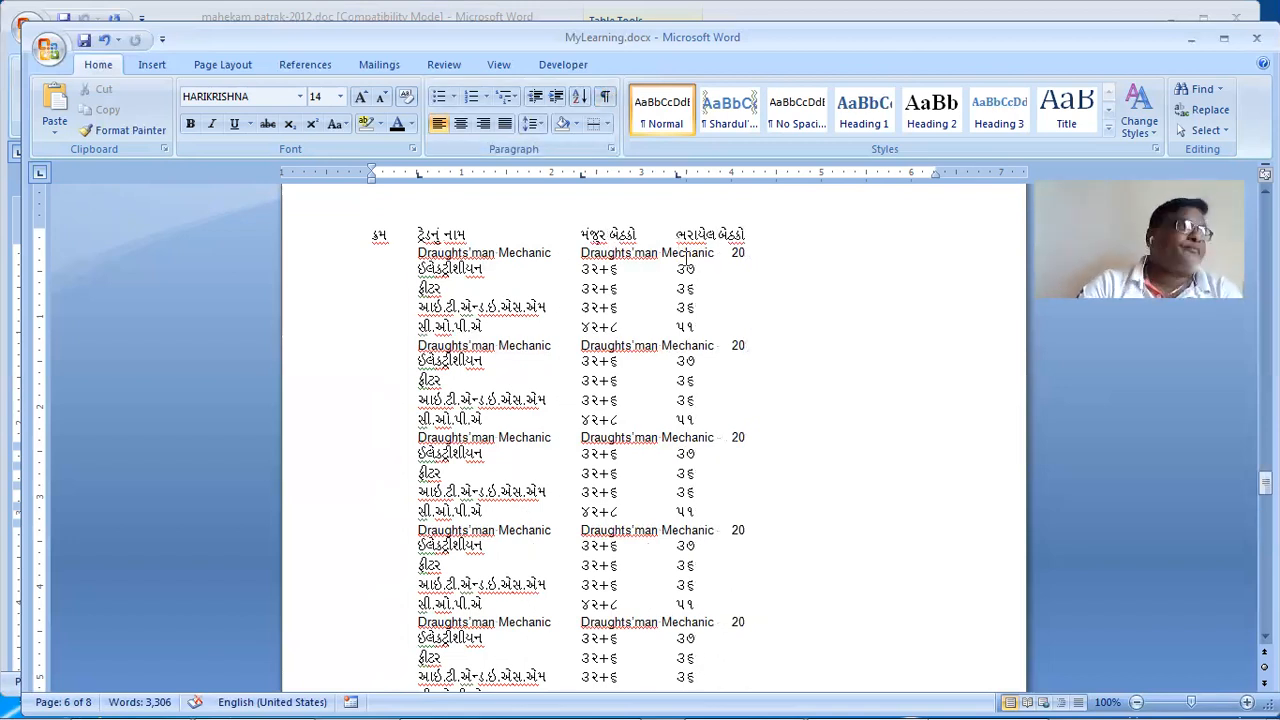
key(ctrl+Home)
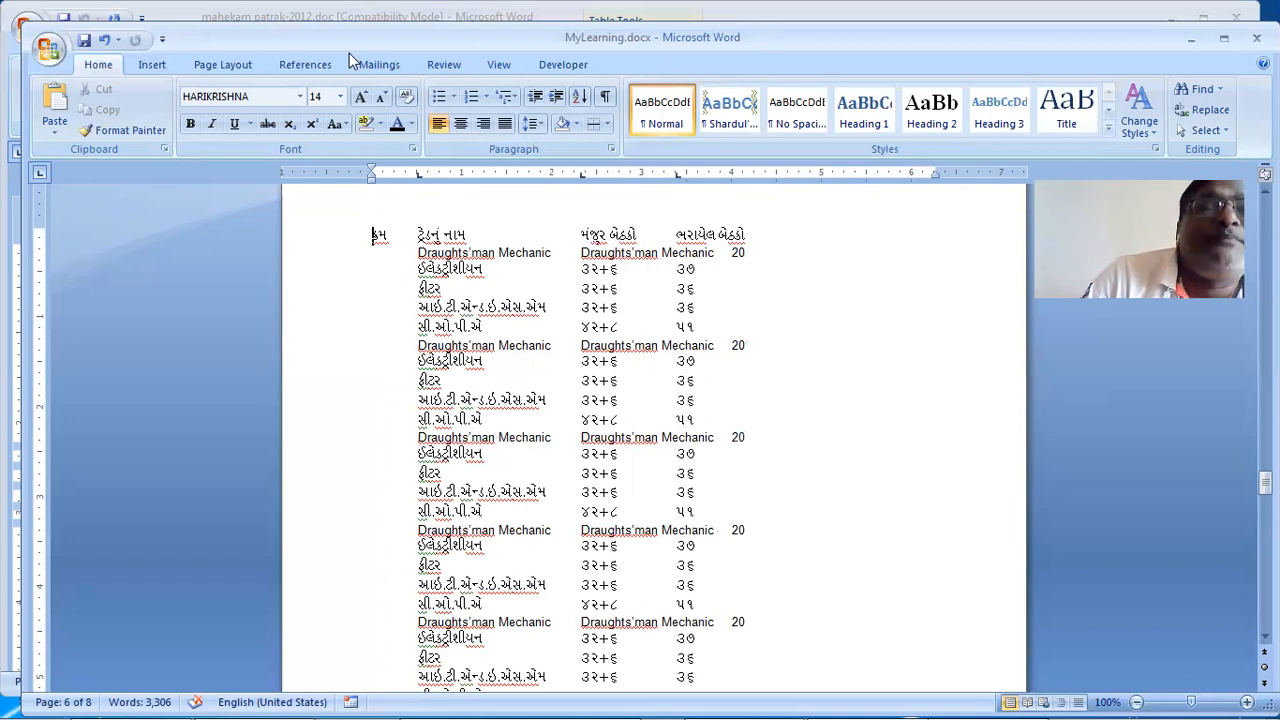
click(171, 64)
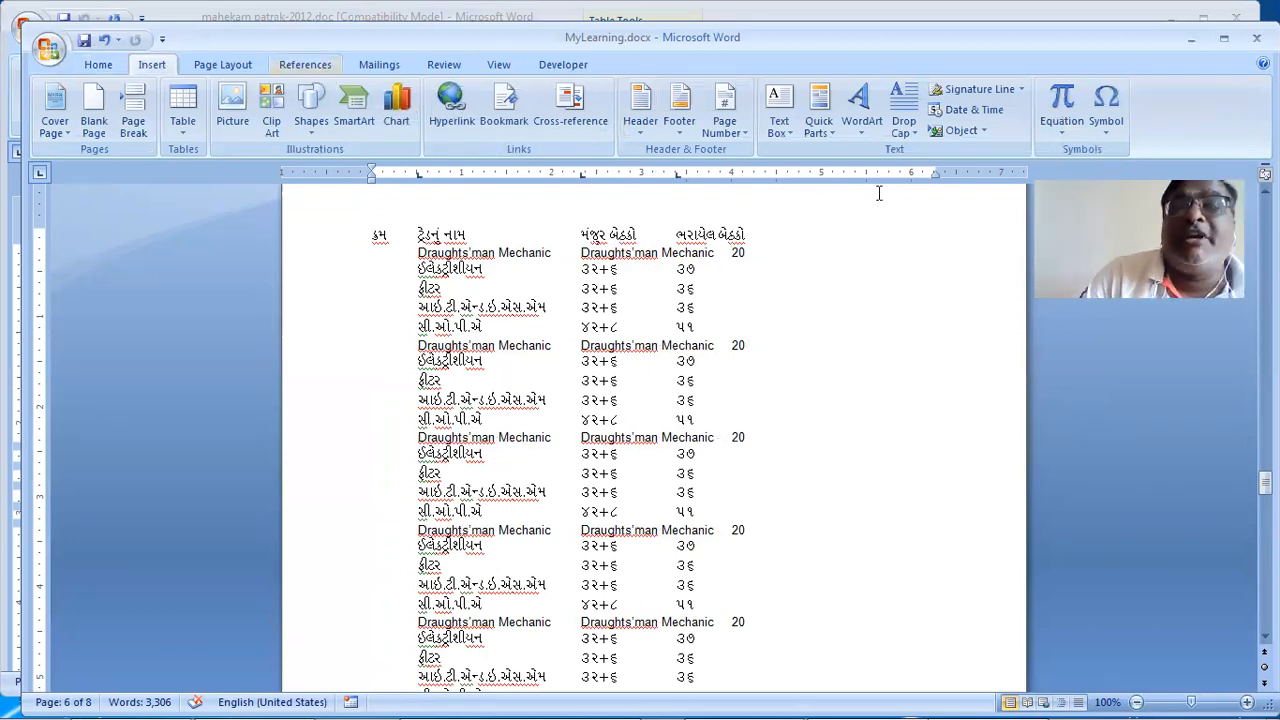
click(305, 64)
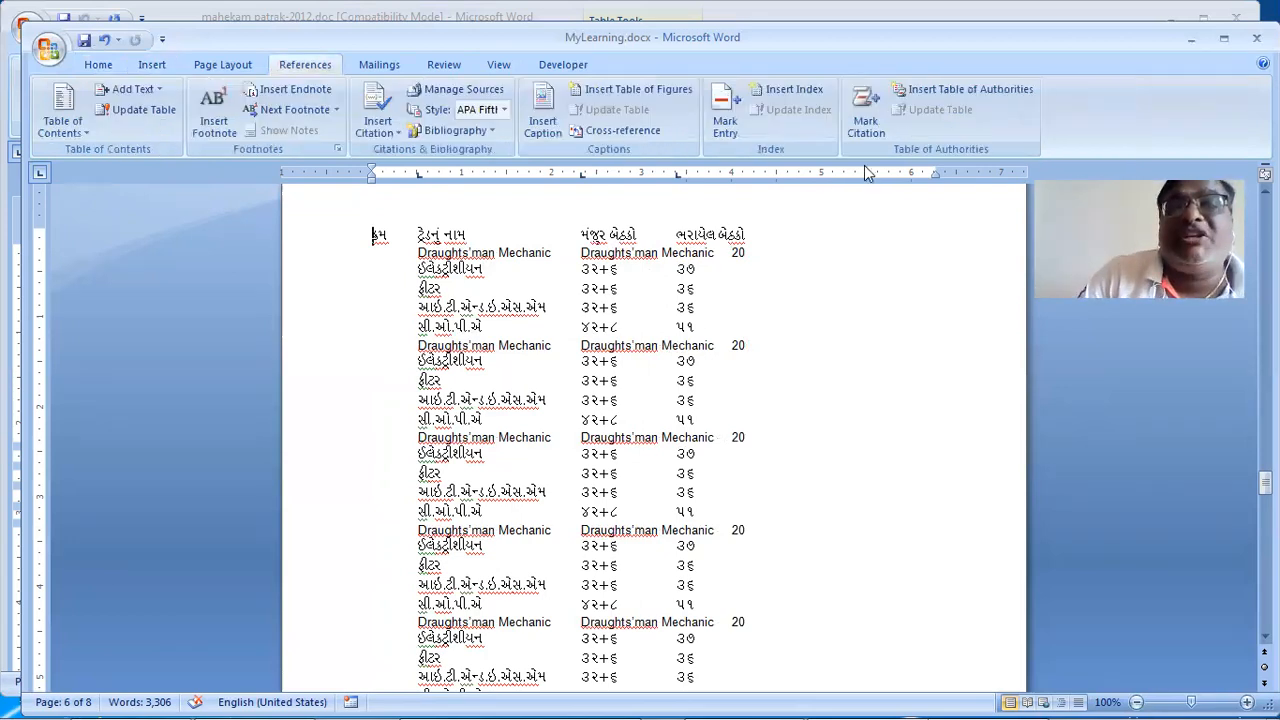
click(206, 57)
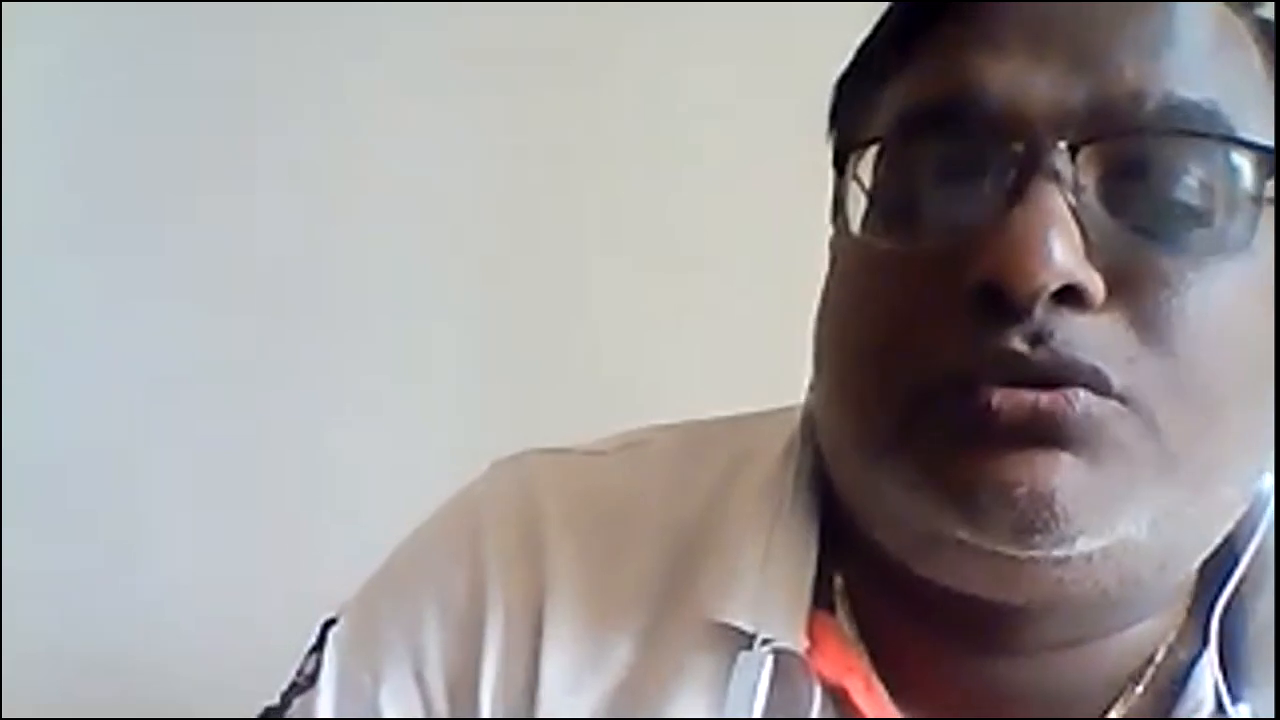